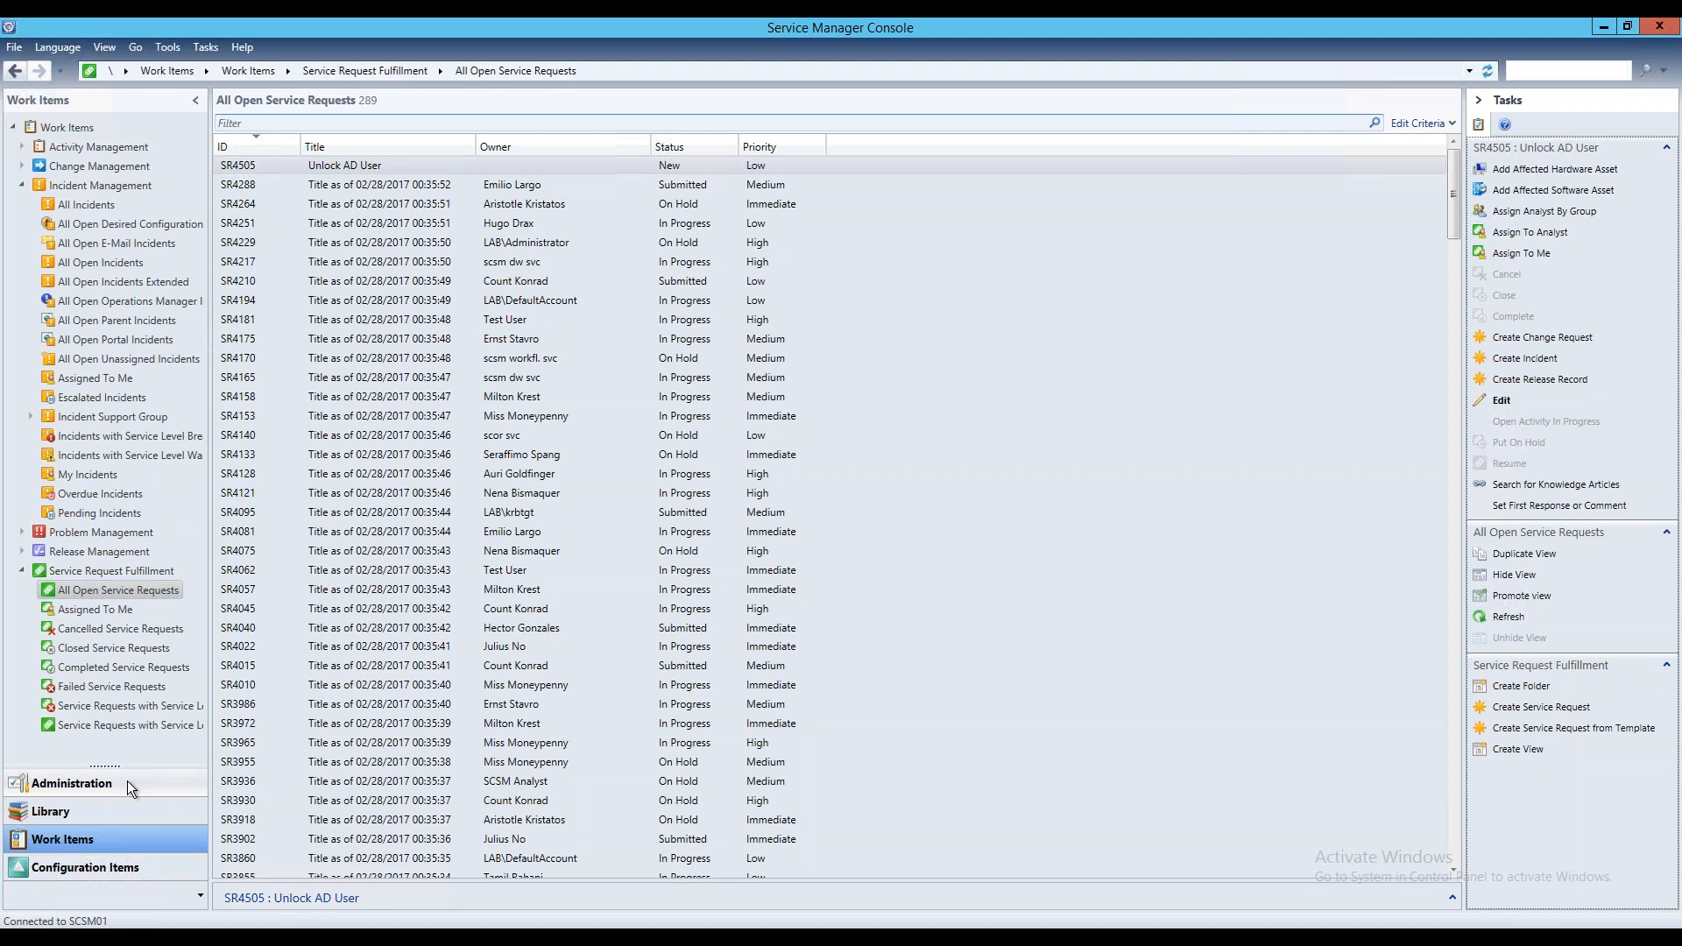
Review the log file path and workflow delays in the Cireson Powershell Activity Settings under Administration, then close the settings
click(128, 785)
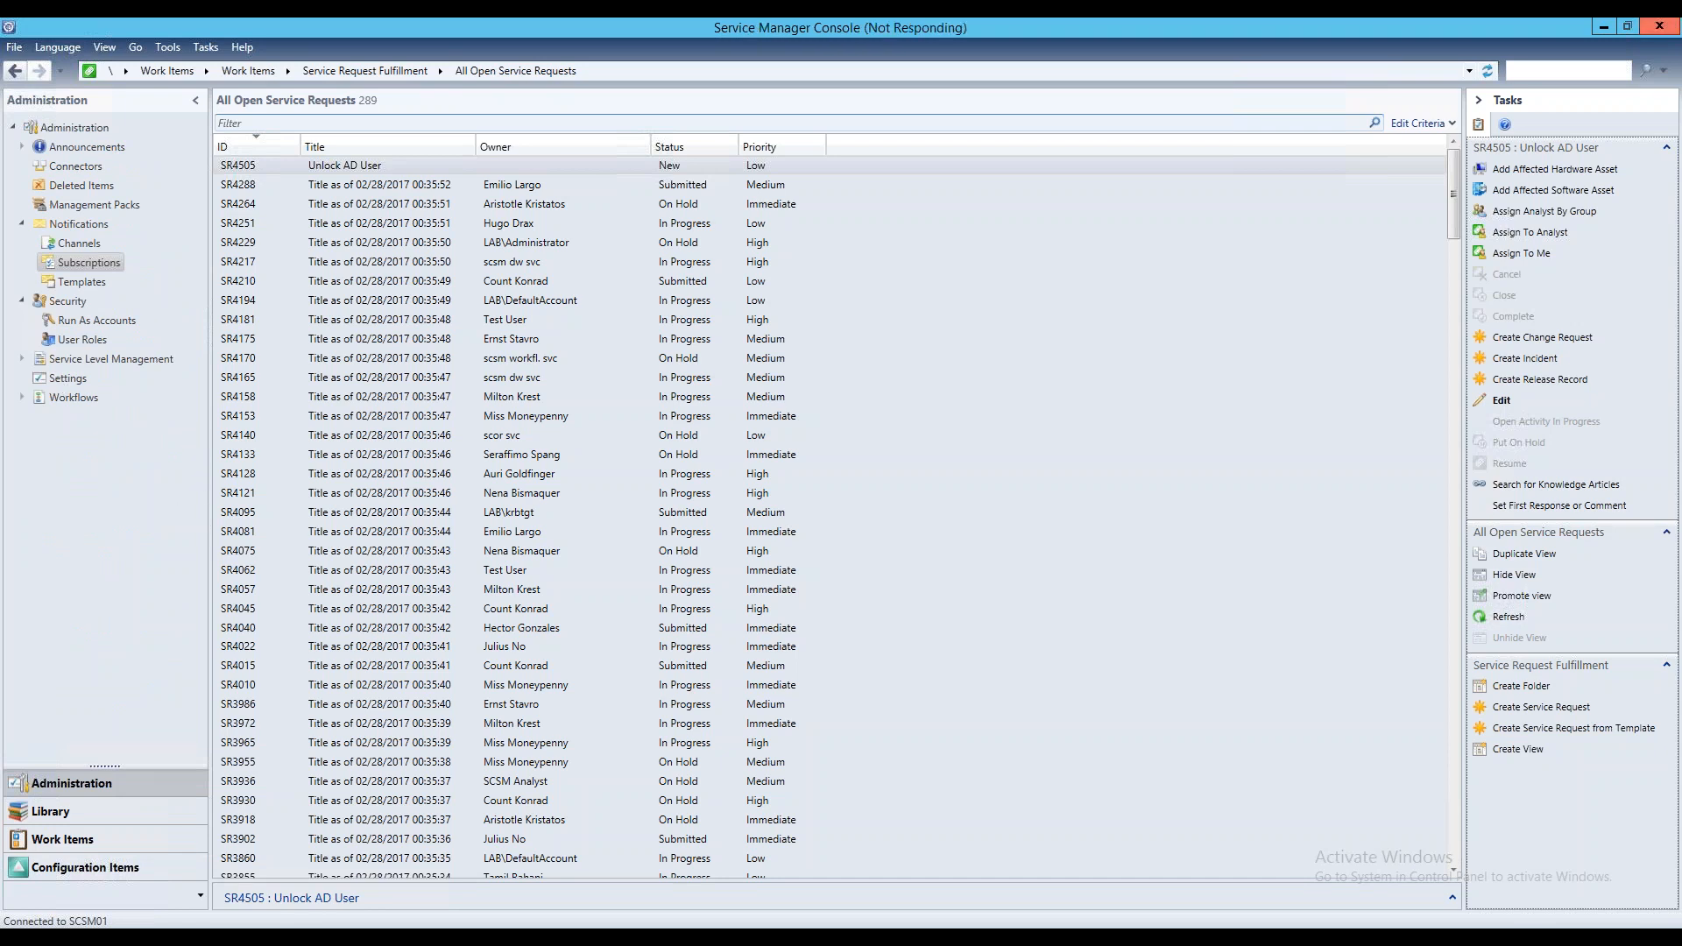
click(80, 378)
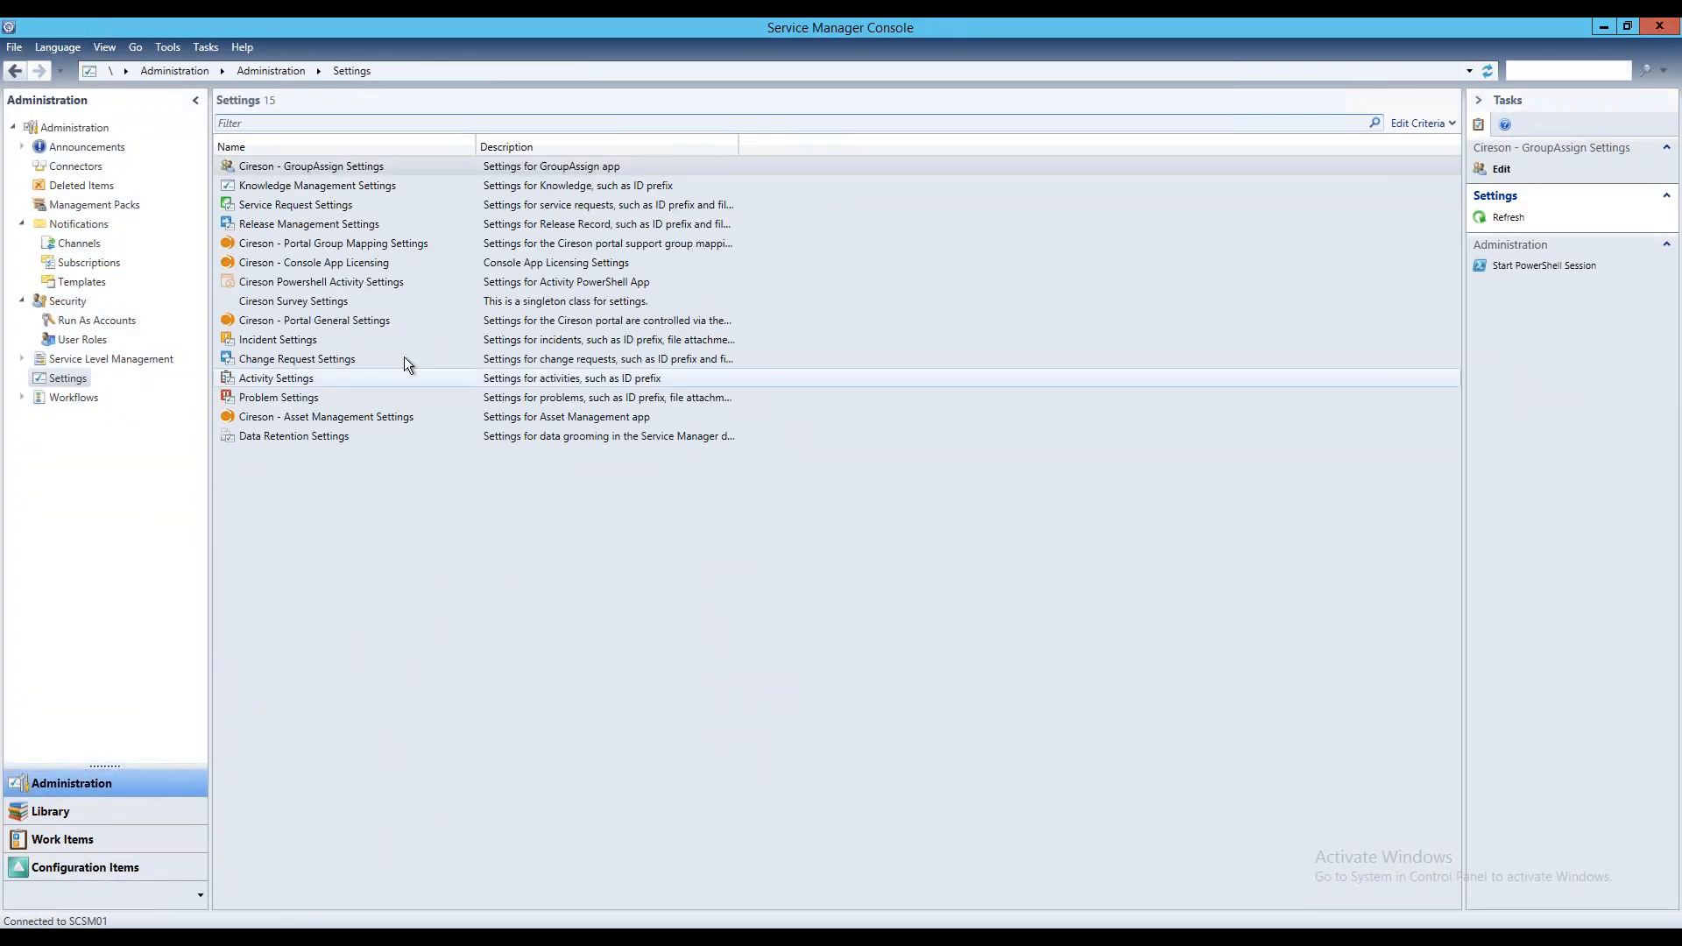
double_click(352, 284)
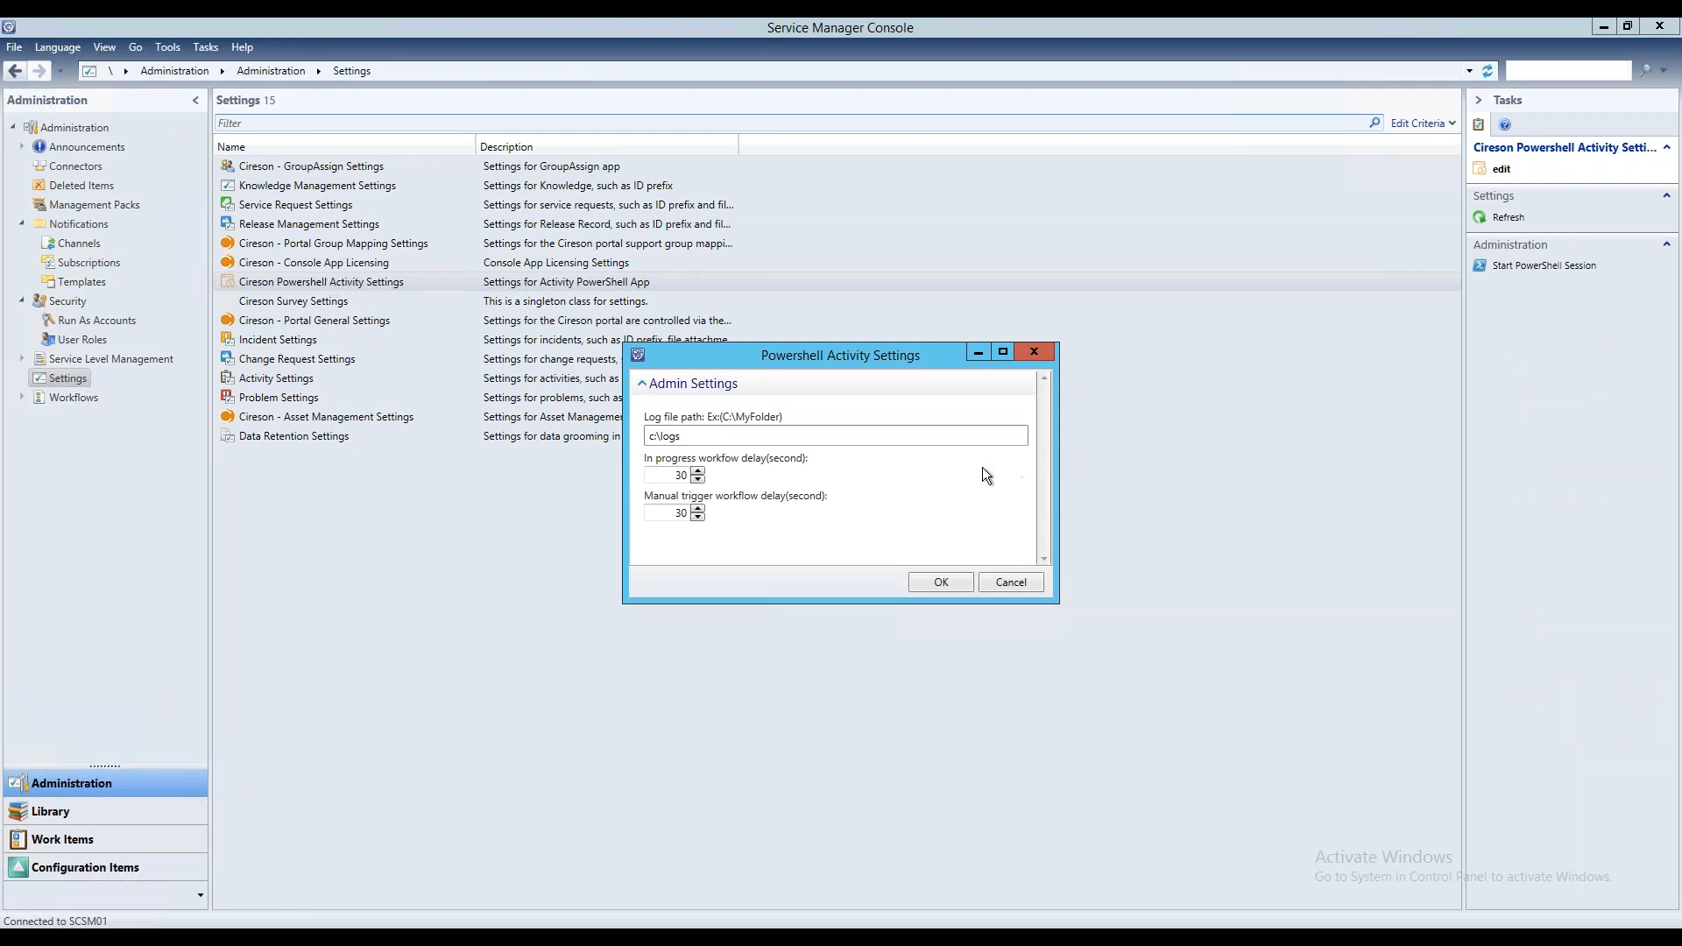
click(714, 436)
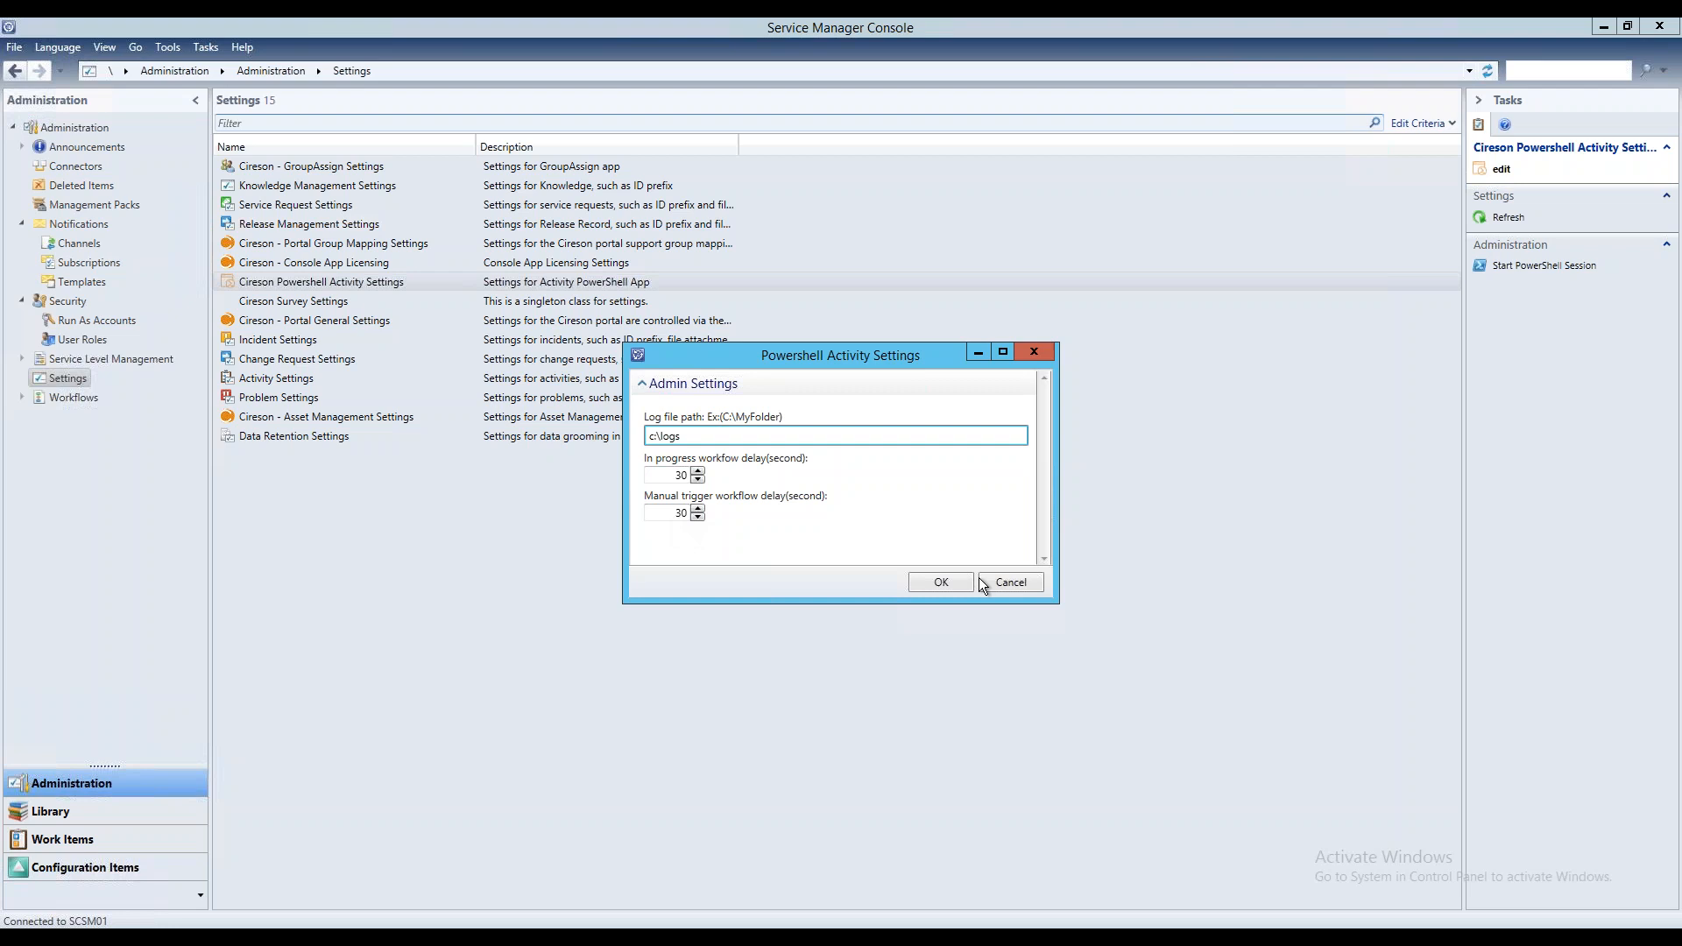
click(958, 587)
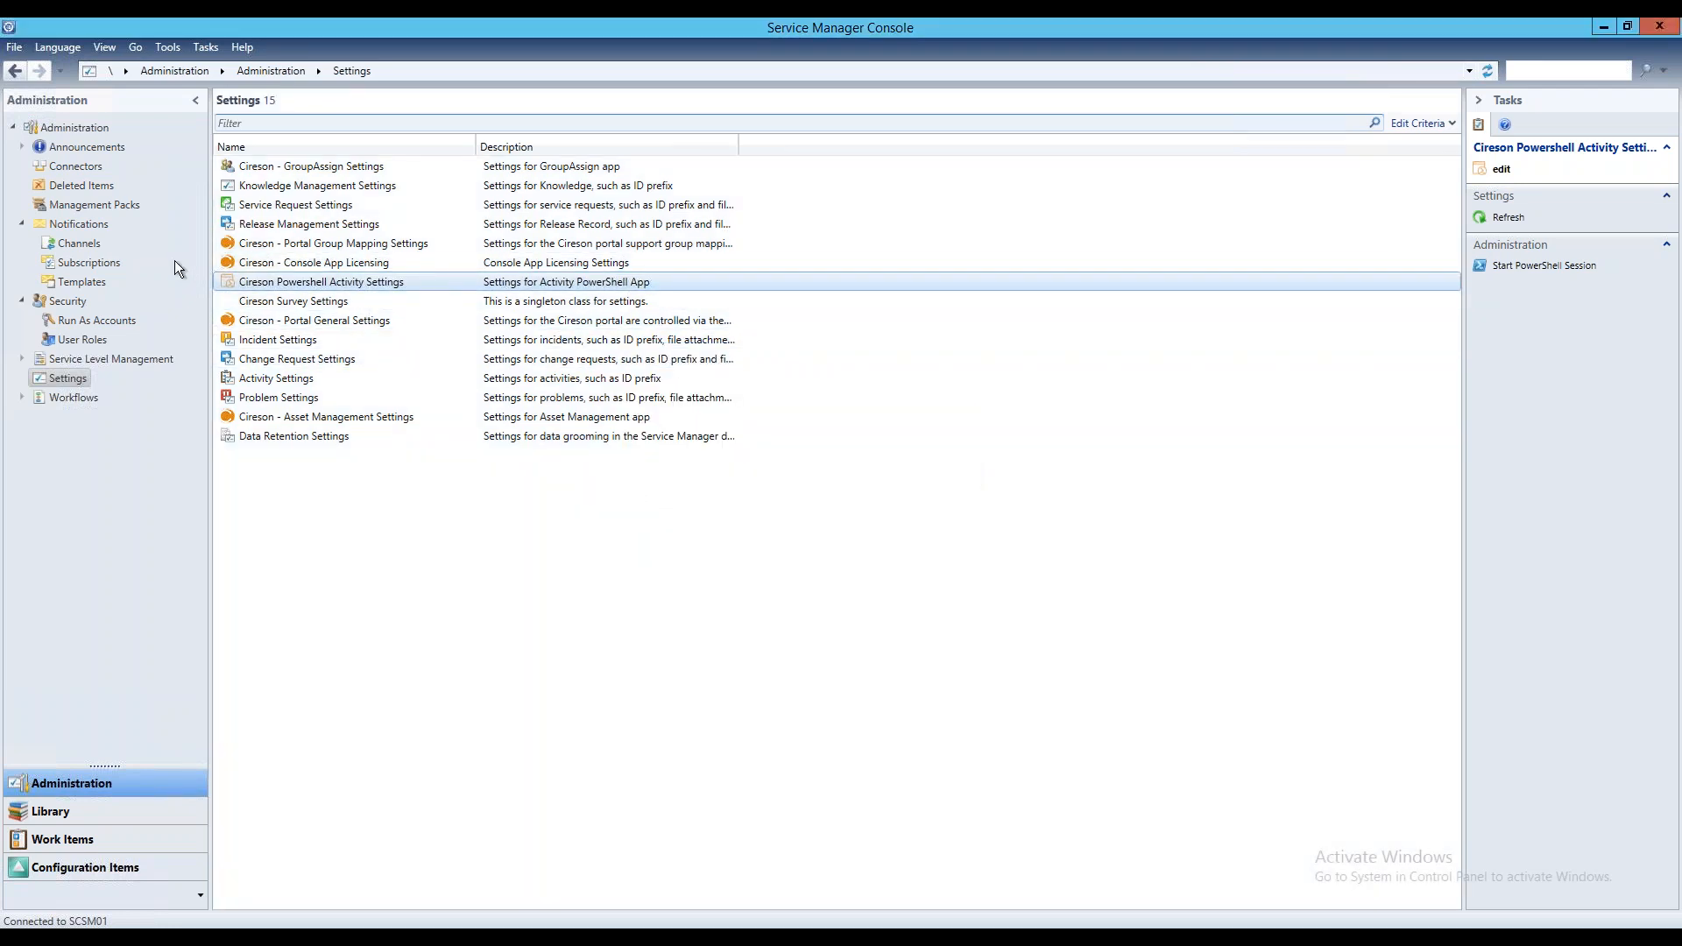
Open the "Copy Work Item Information to Activity" script from the library's list of all PowerShell scripts
click(77, 812)
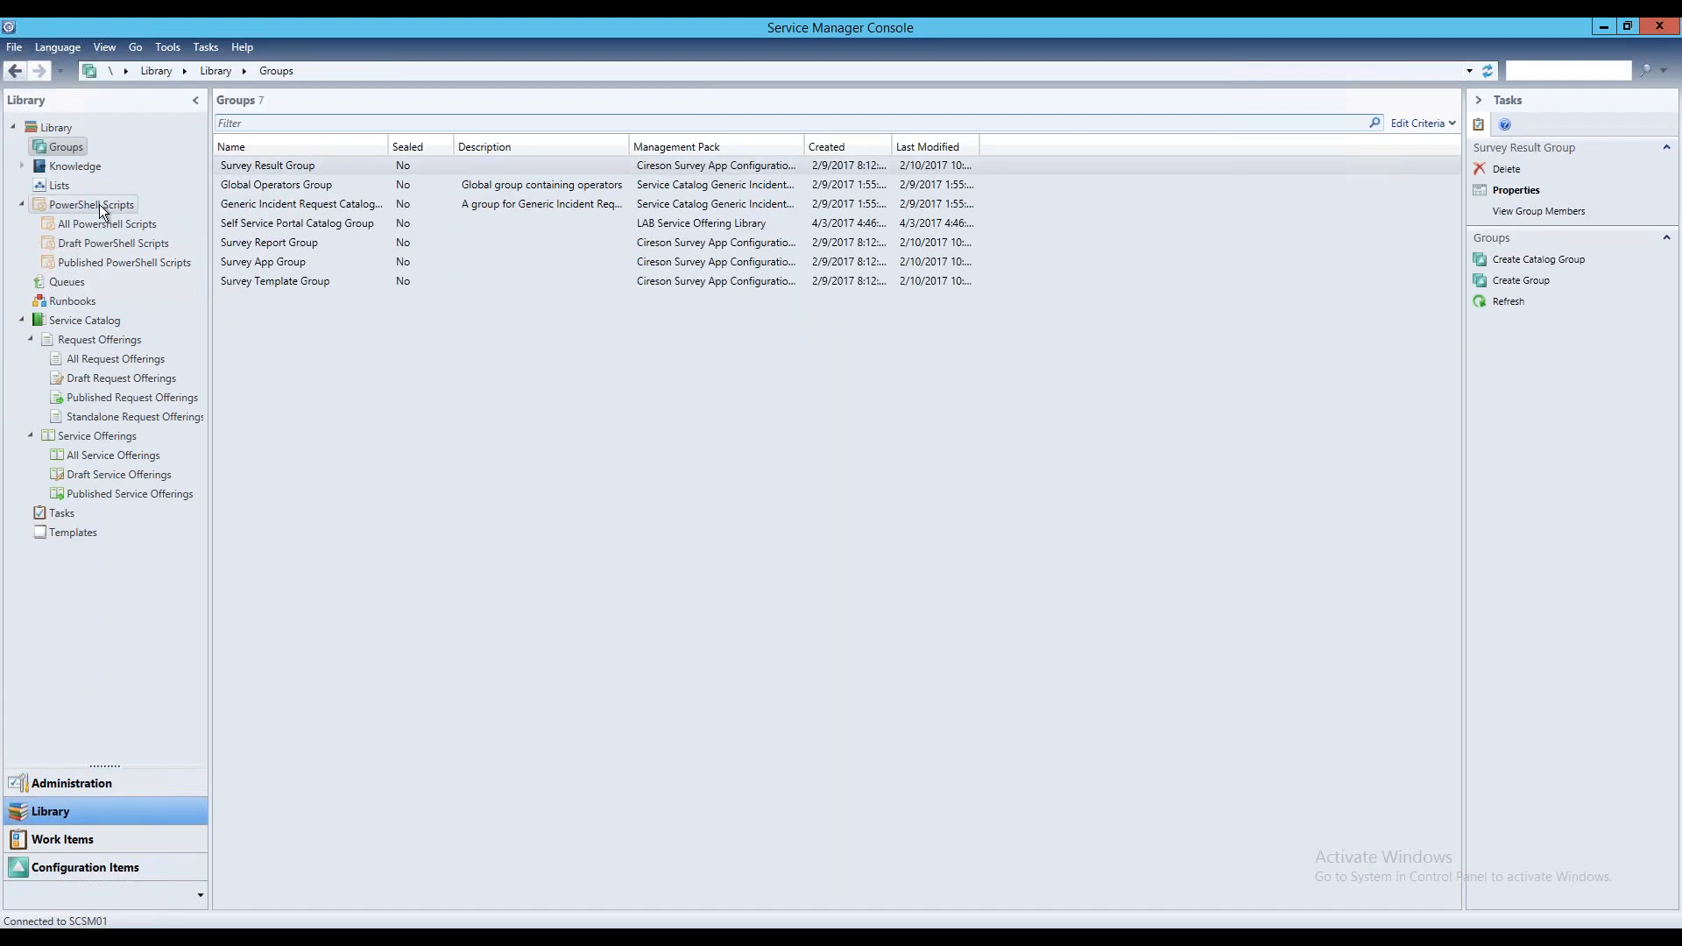
click(98, 207)
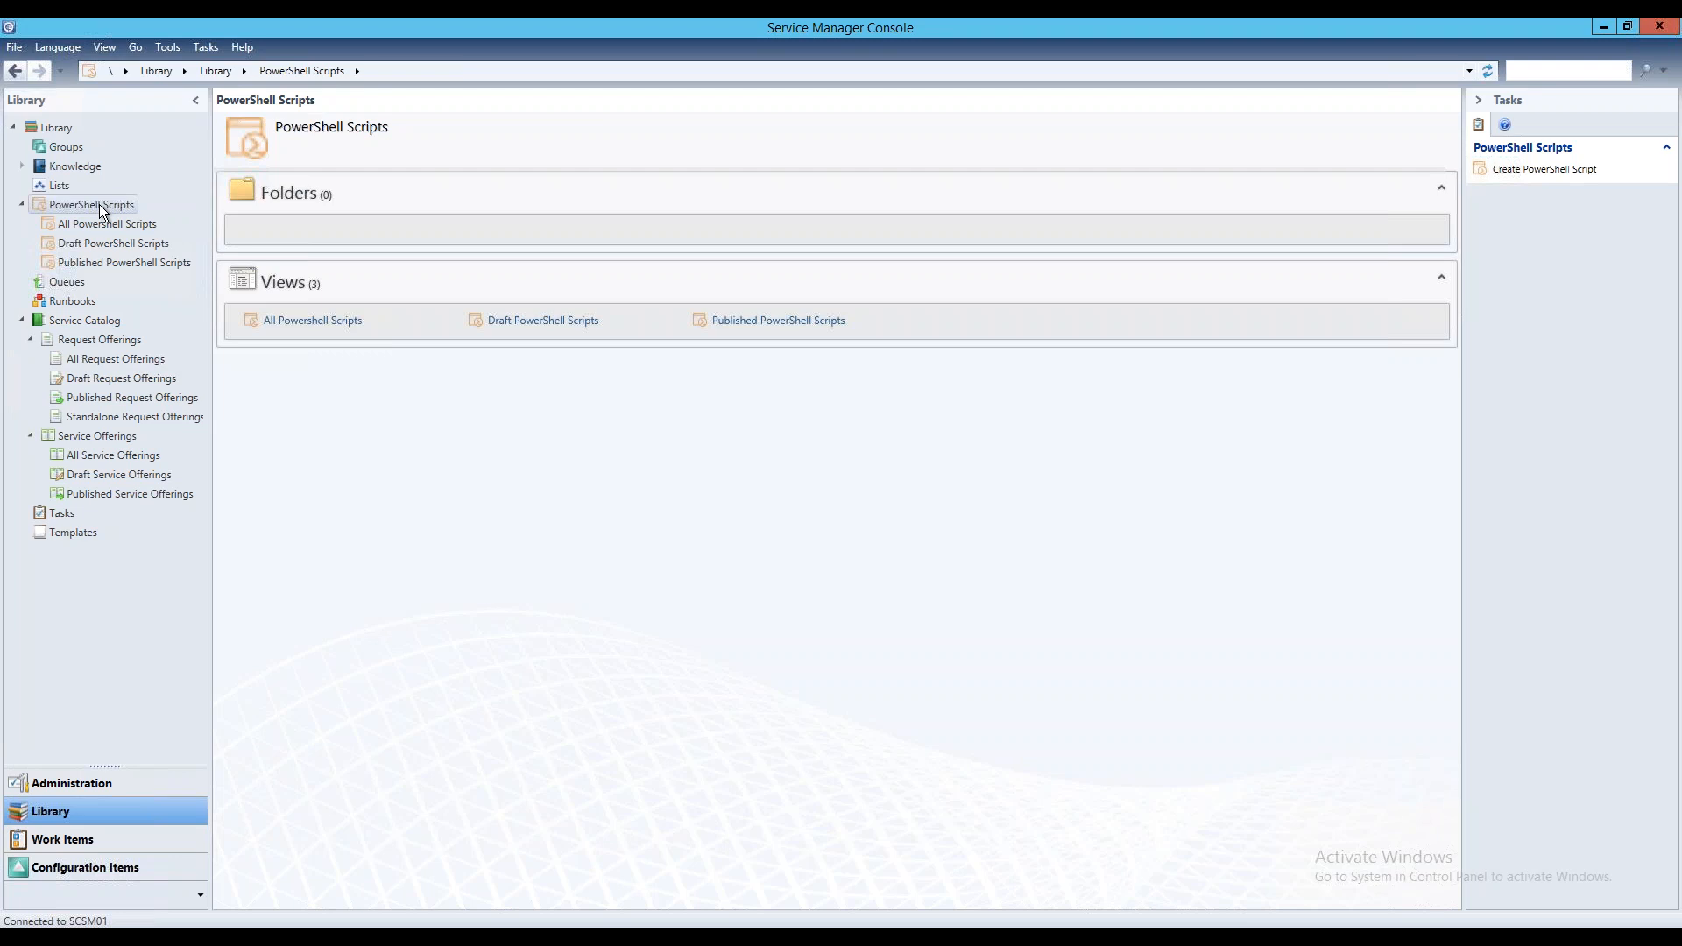
click(98, 225)
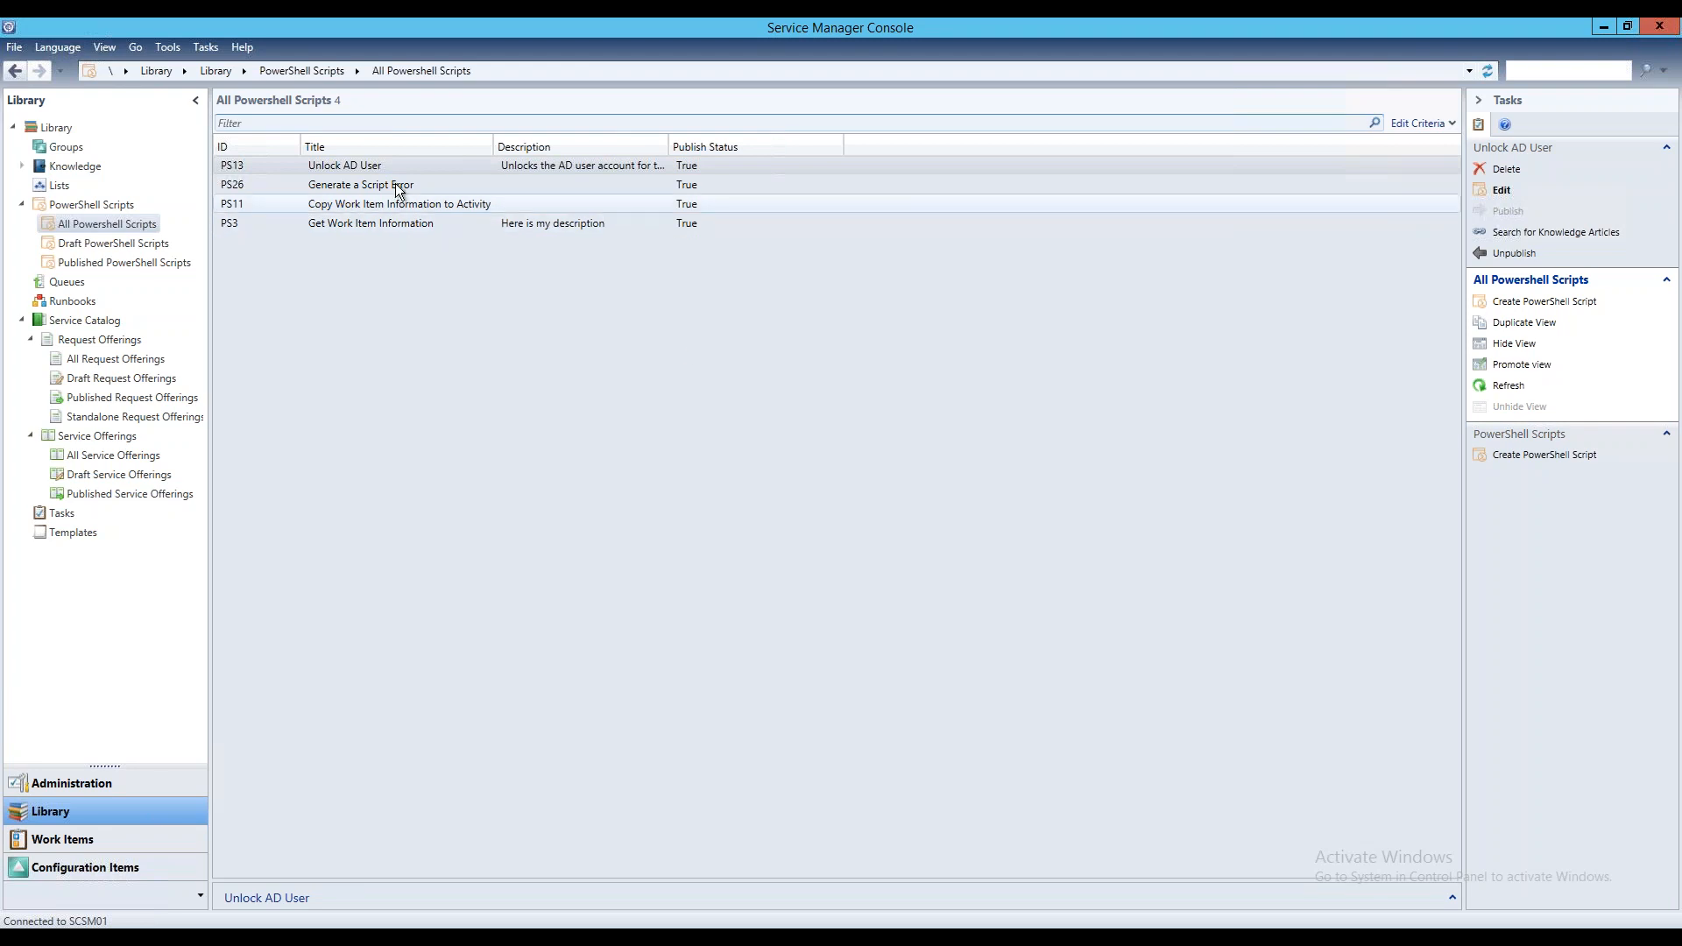
click(423, 203)
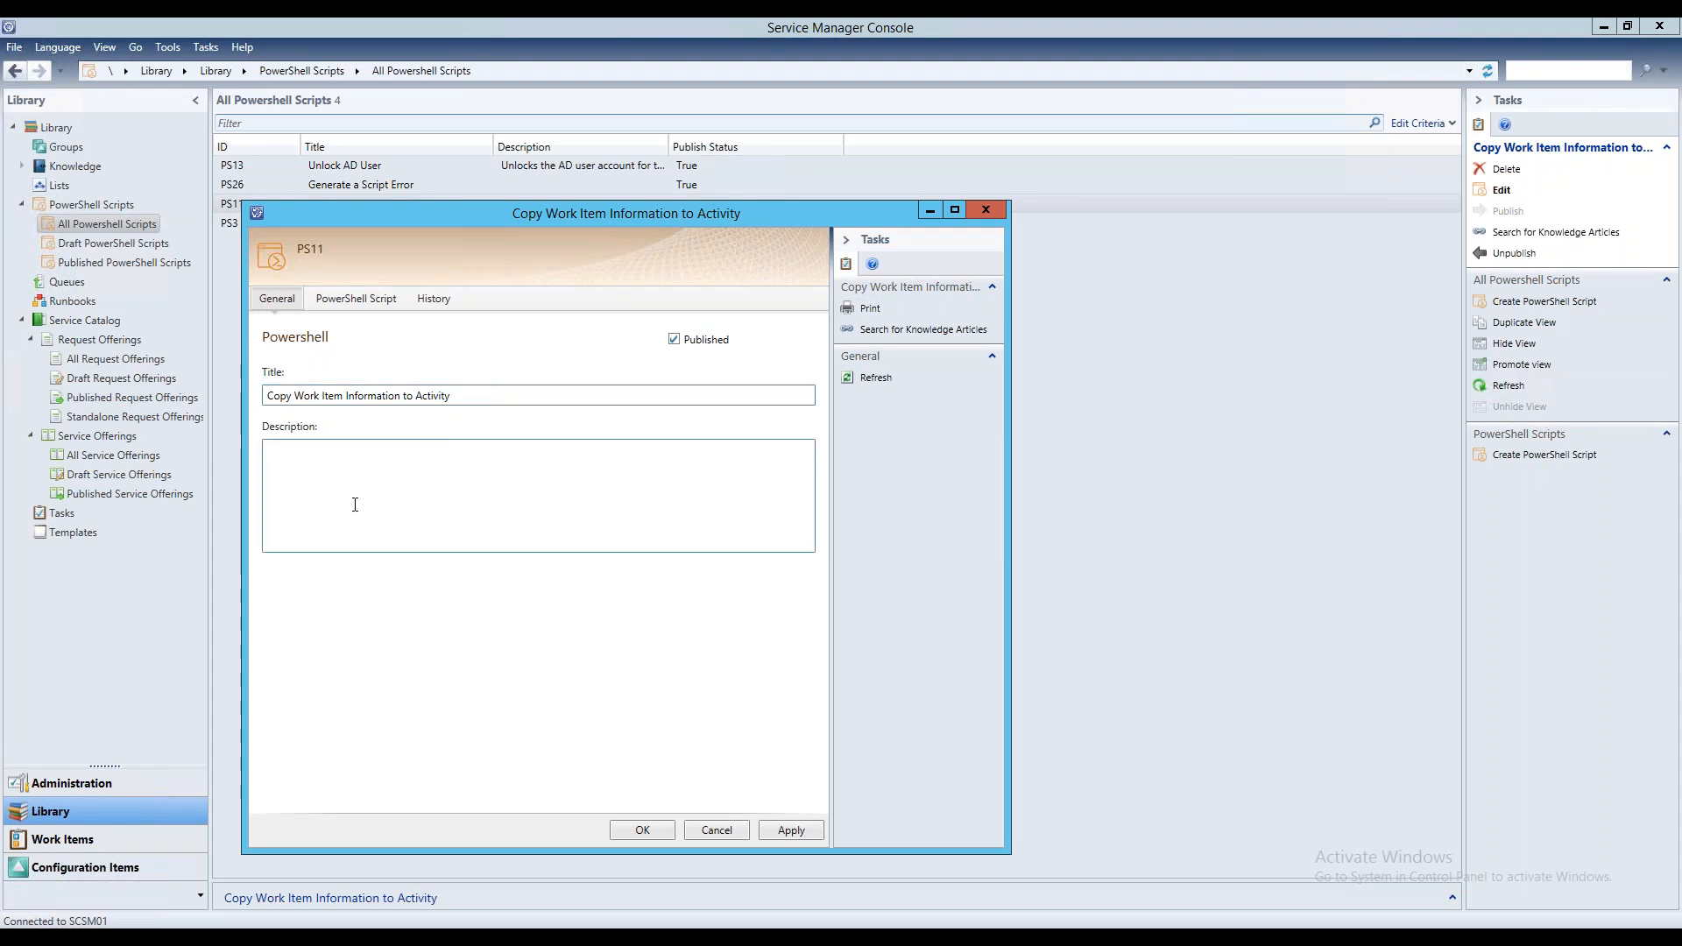
Clear the script's Published option and review its PowerShell code and change history
click(675, 340)
click(375, 302)
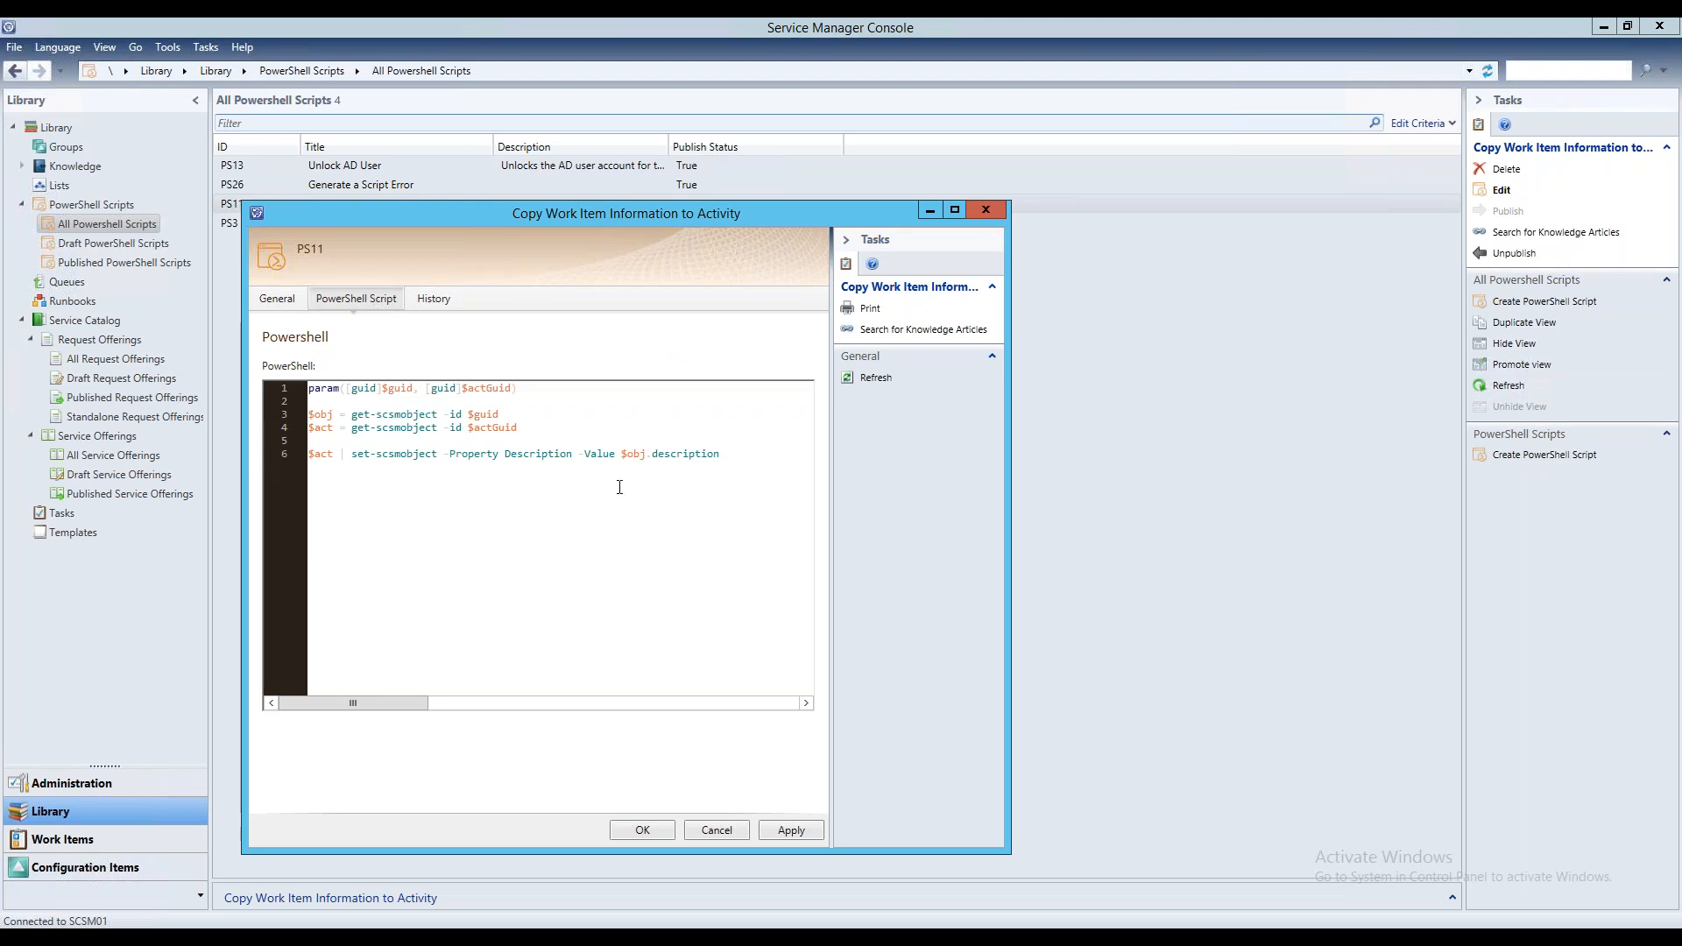
click(436, 299)
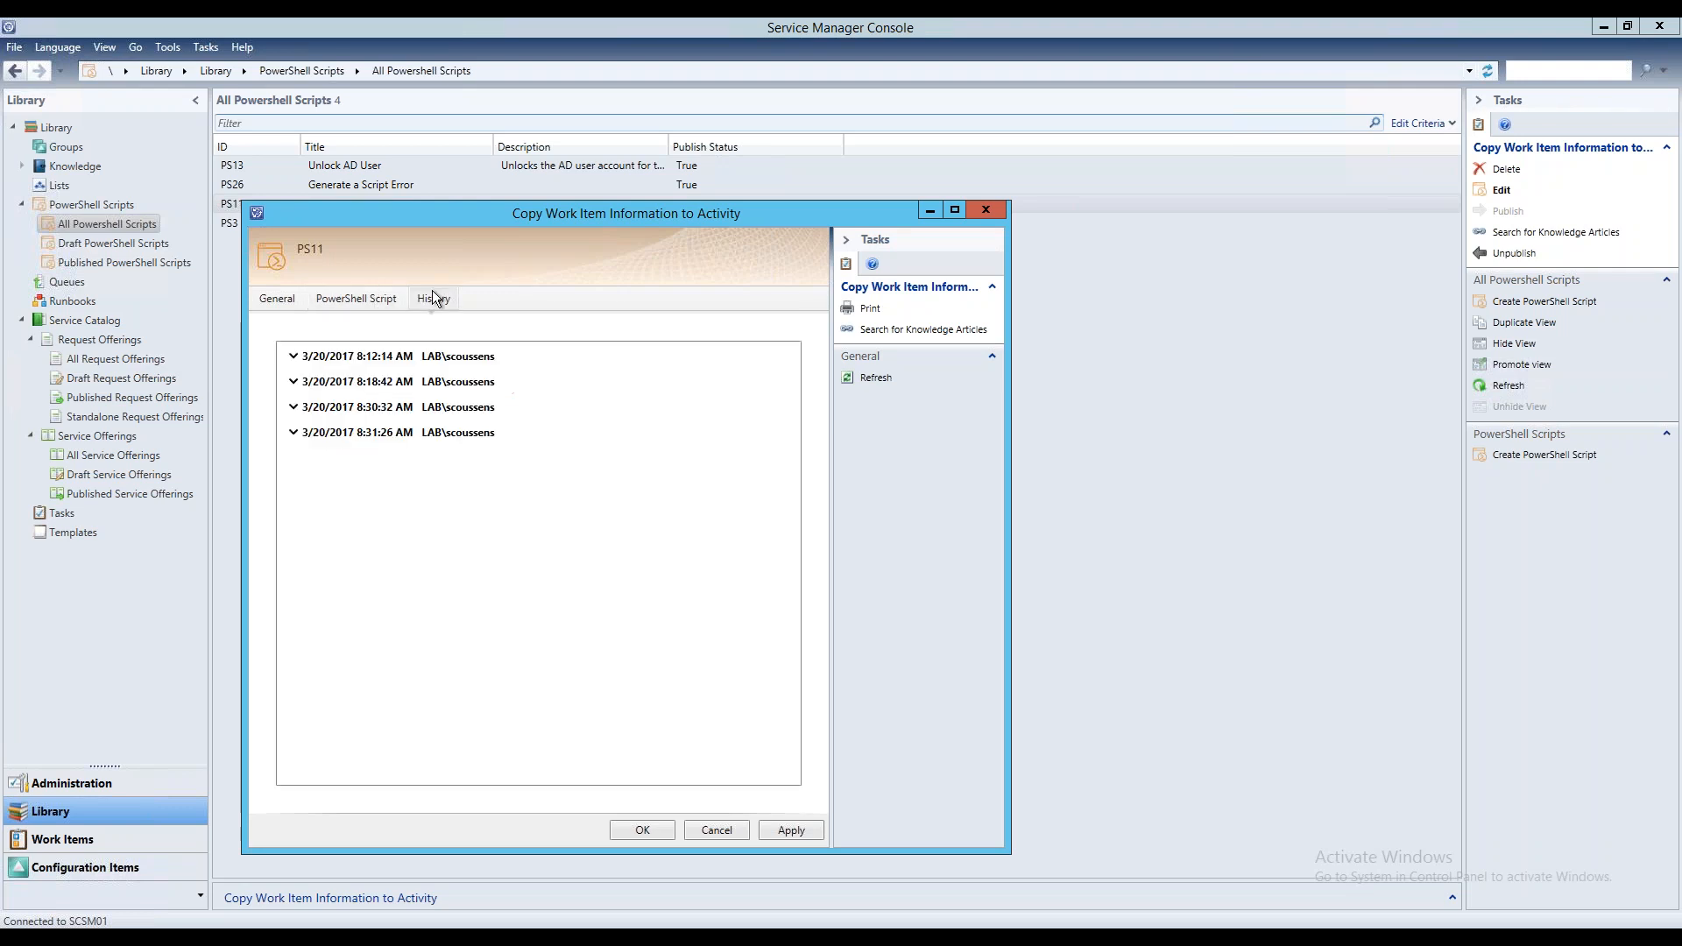
click(359, 299)
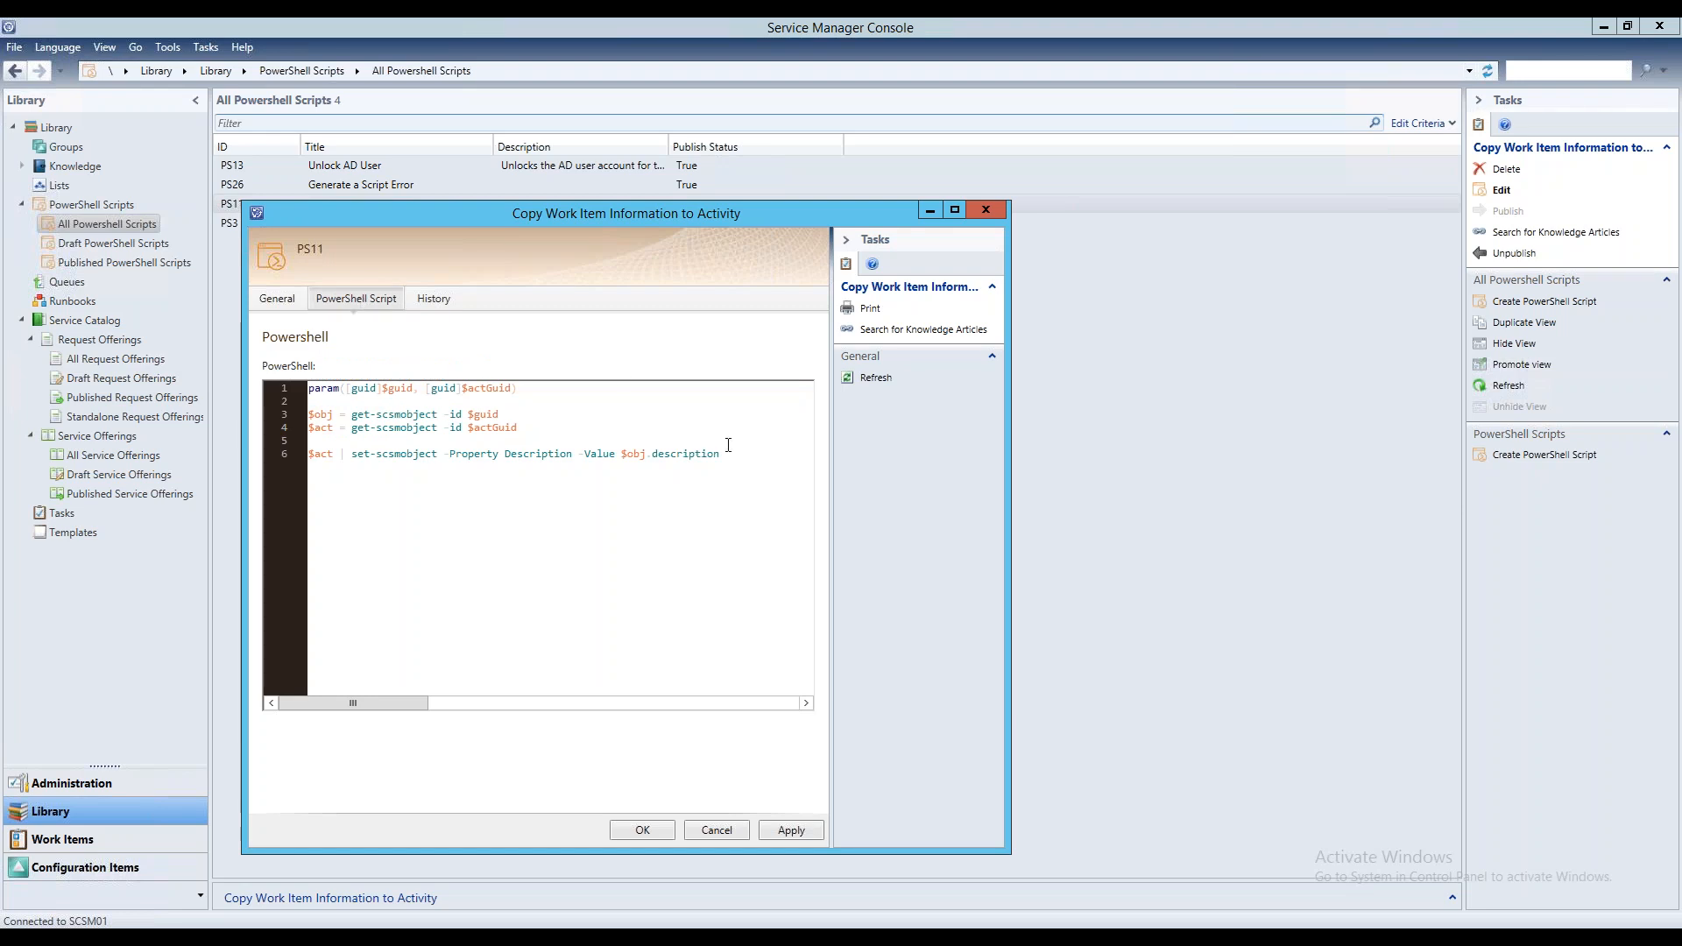
drag(730, 453, 308, 387)
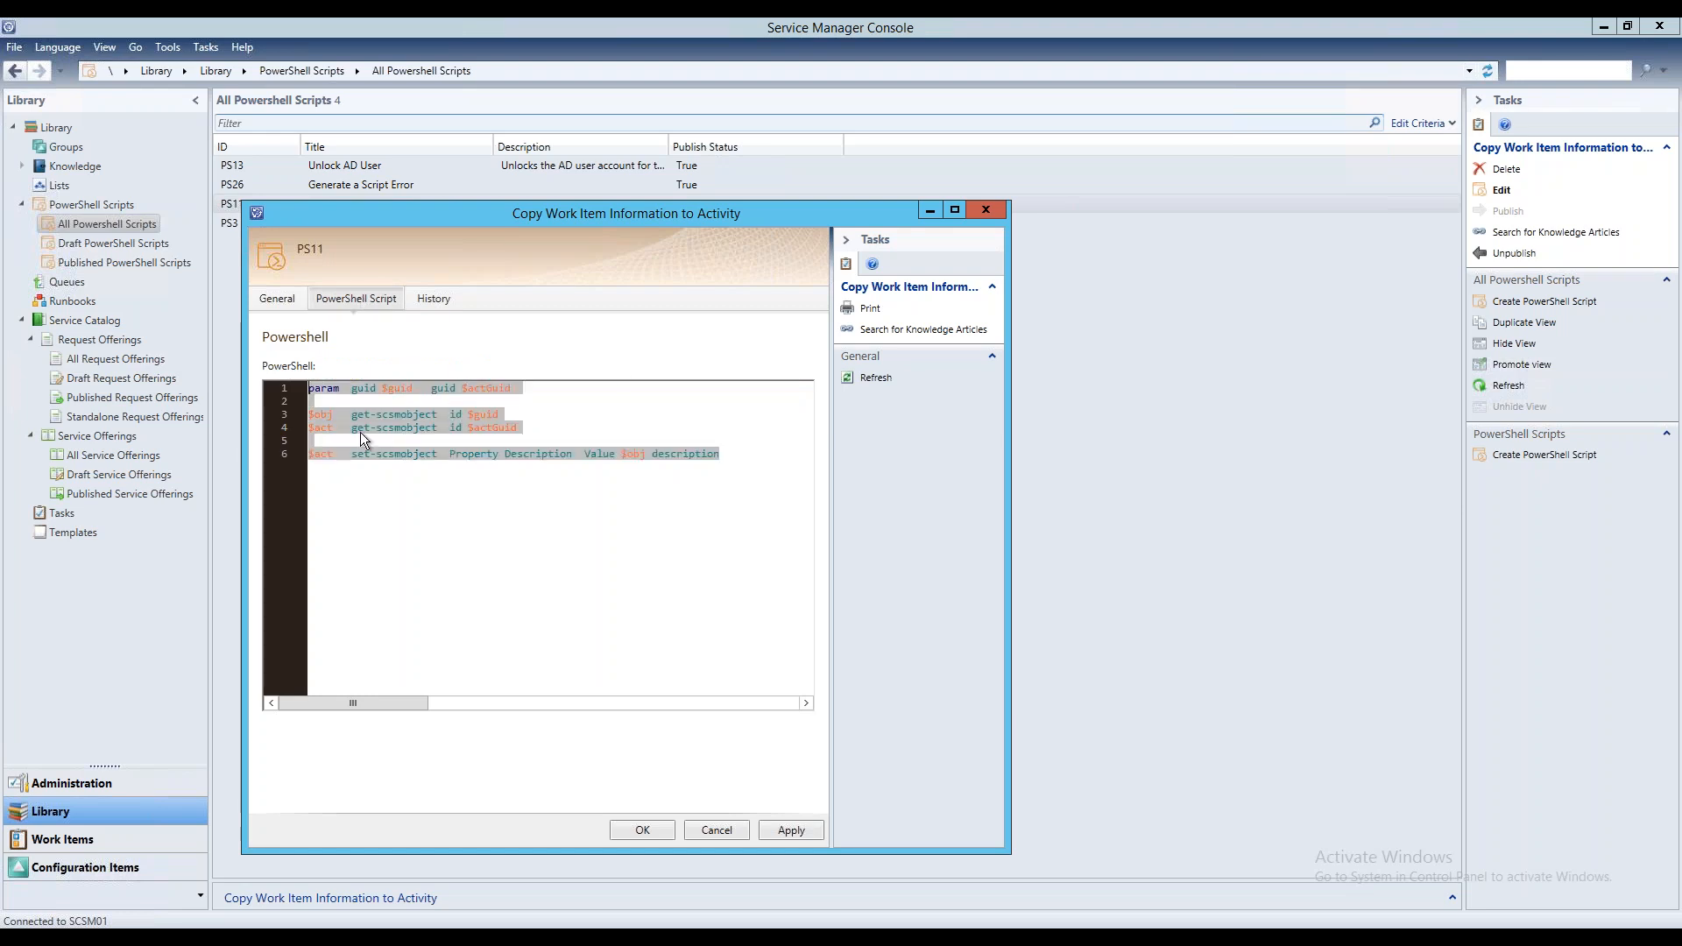
click(748, 453)
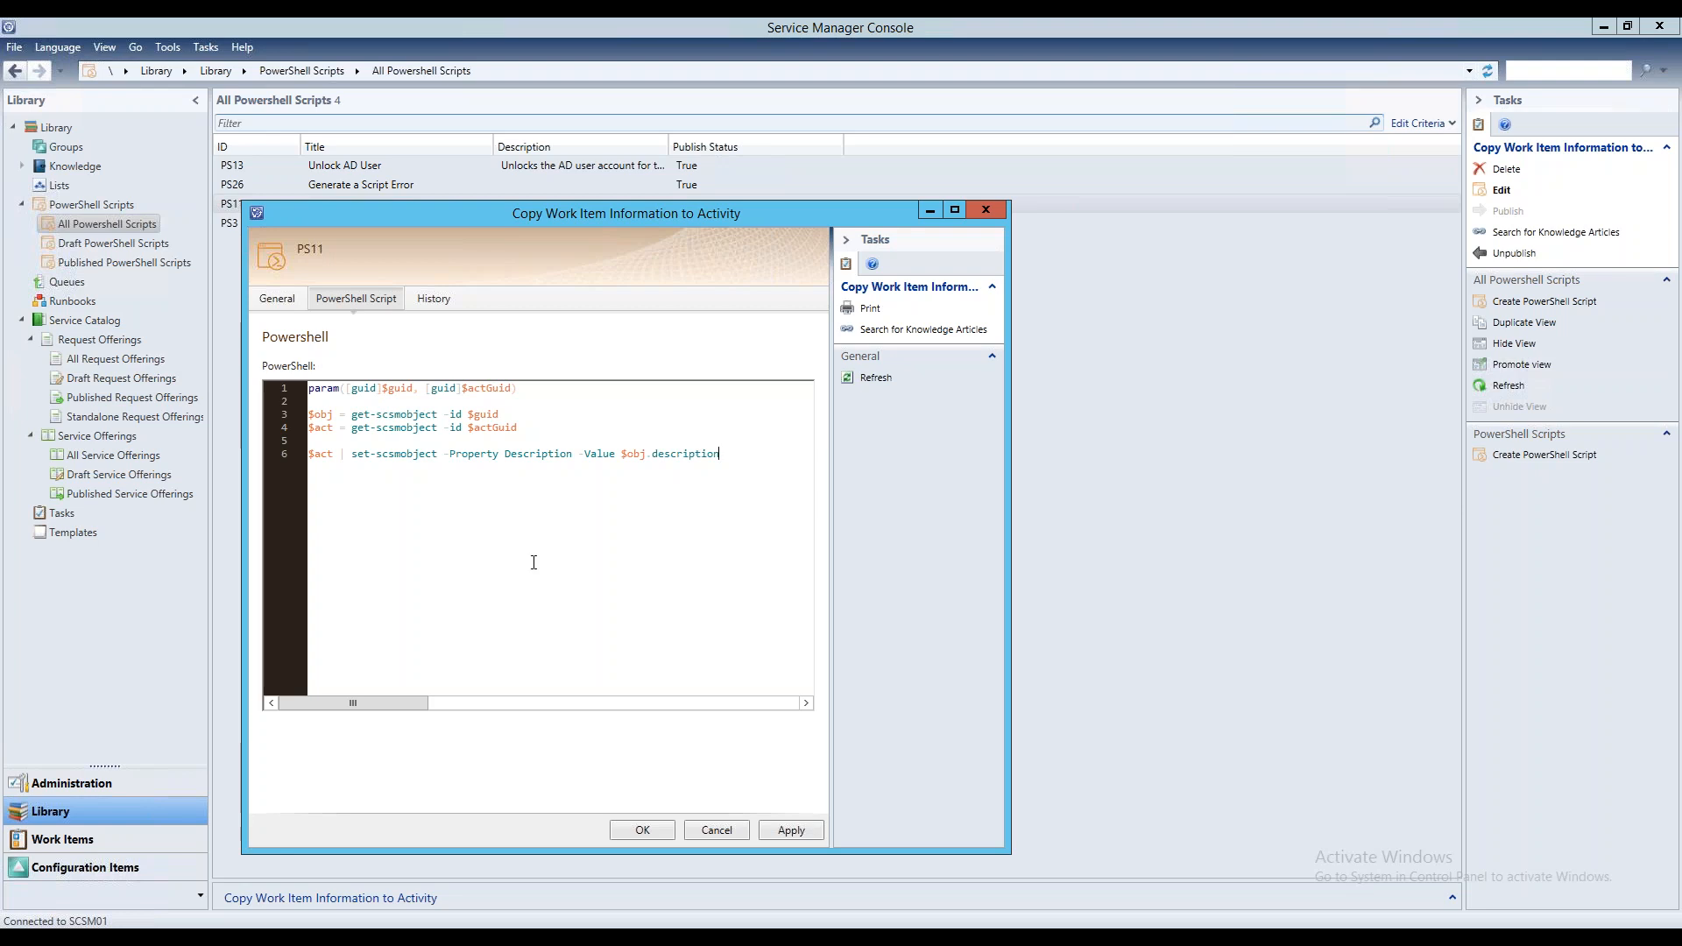
Launch Windows PowerShell ISE as administrator and close its Azure Automation ISE add-on, then minimize the window
right_click(326, 938)
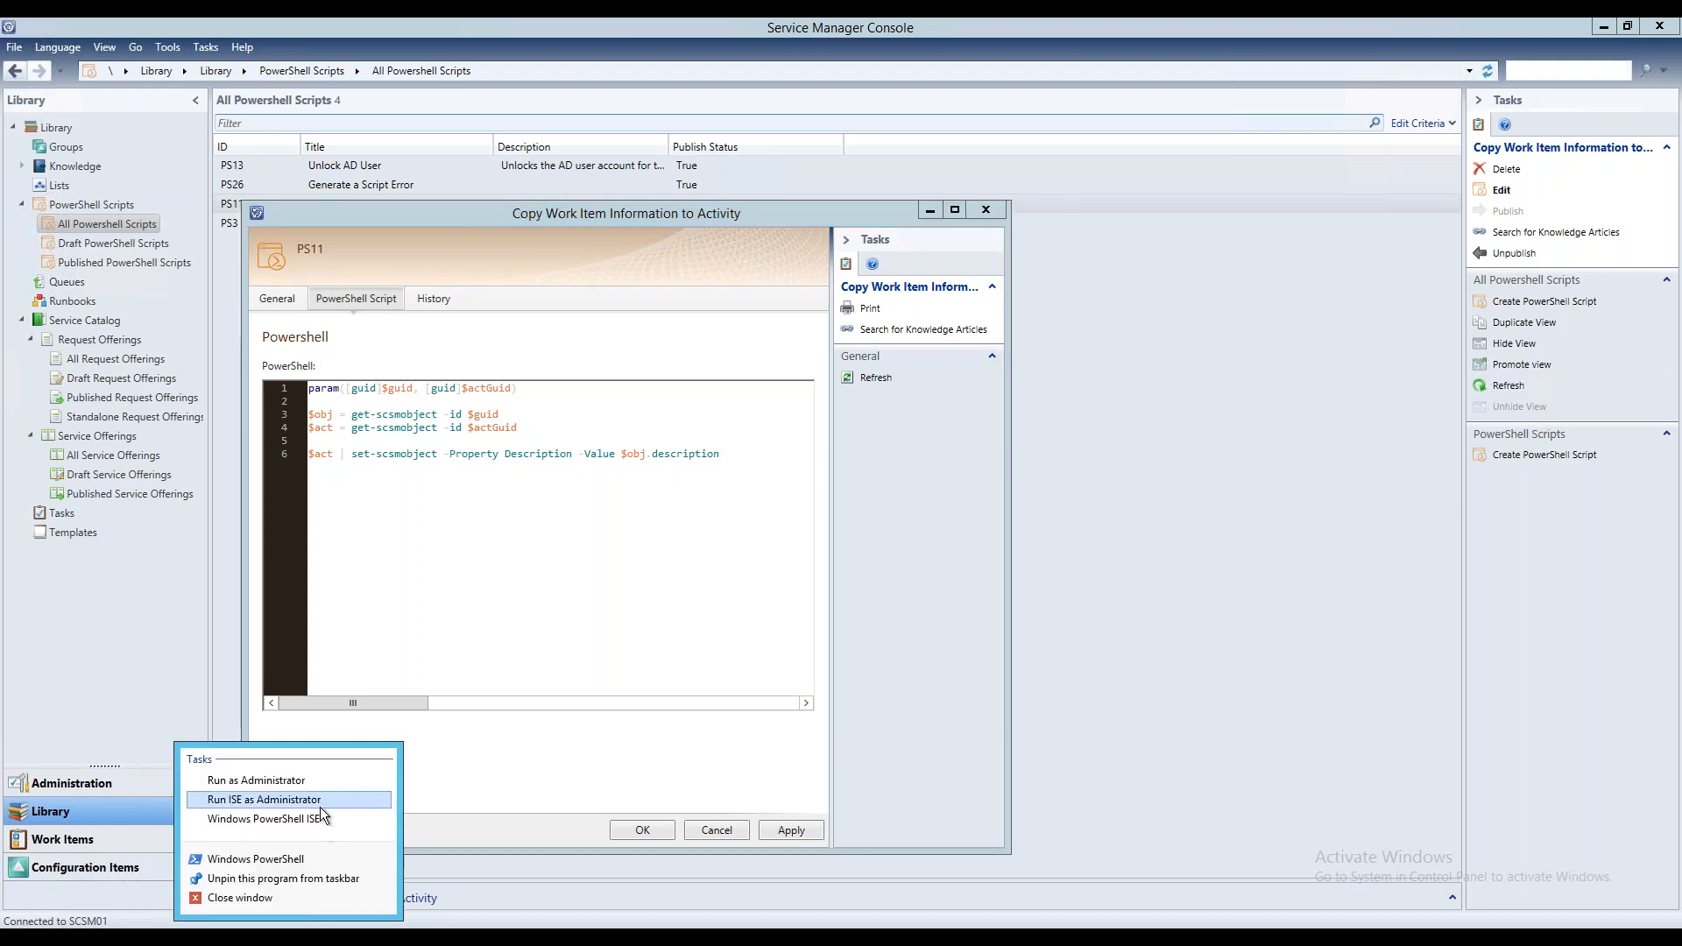
click(383, 788)
click(917, 510)
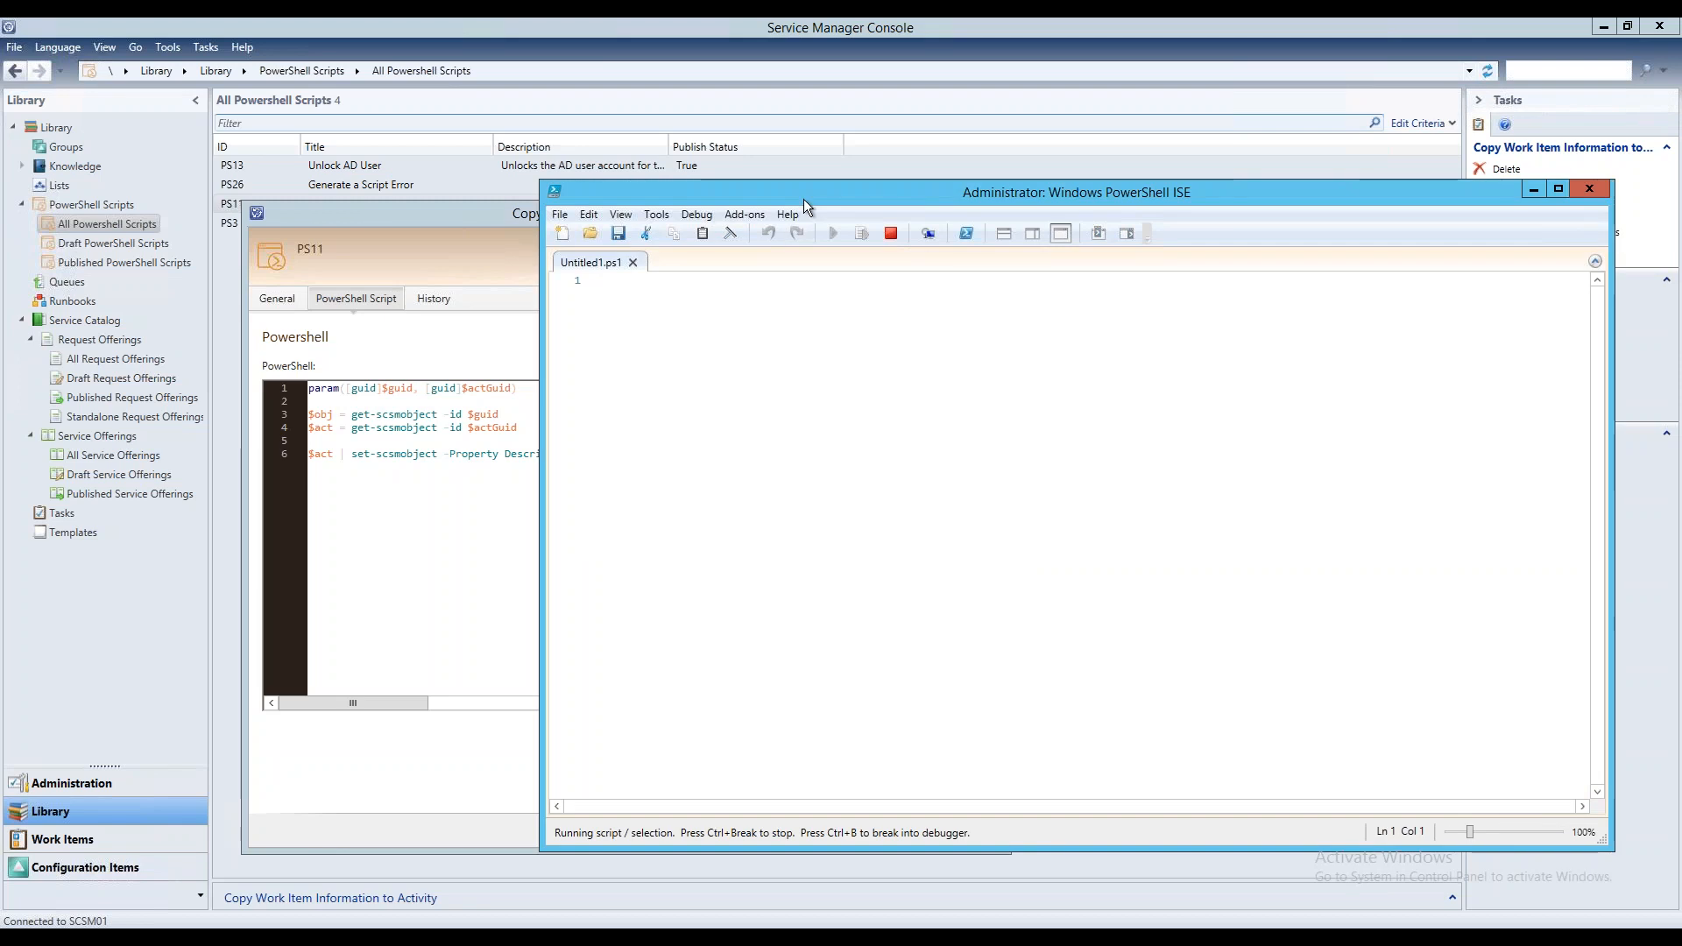
drag(802, 198, 770, 109)
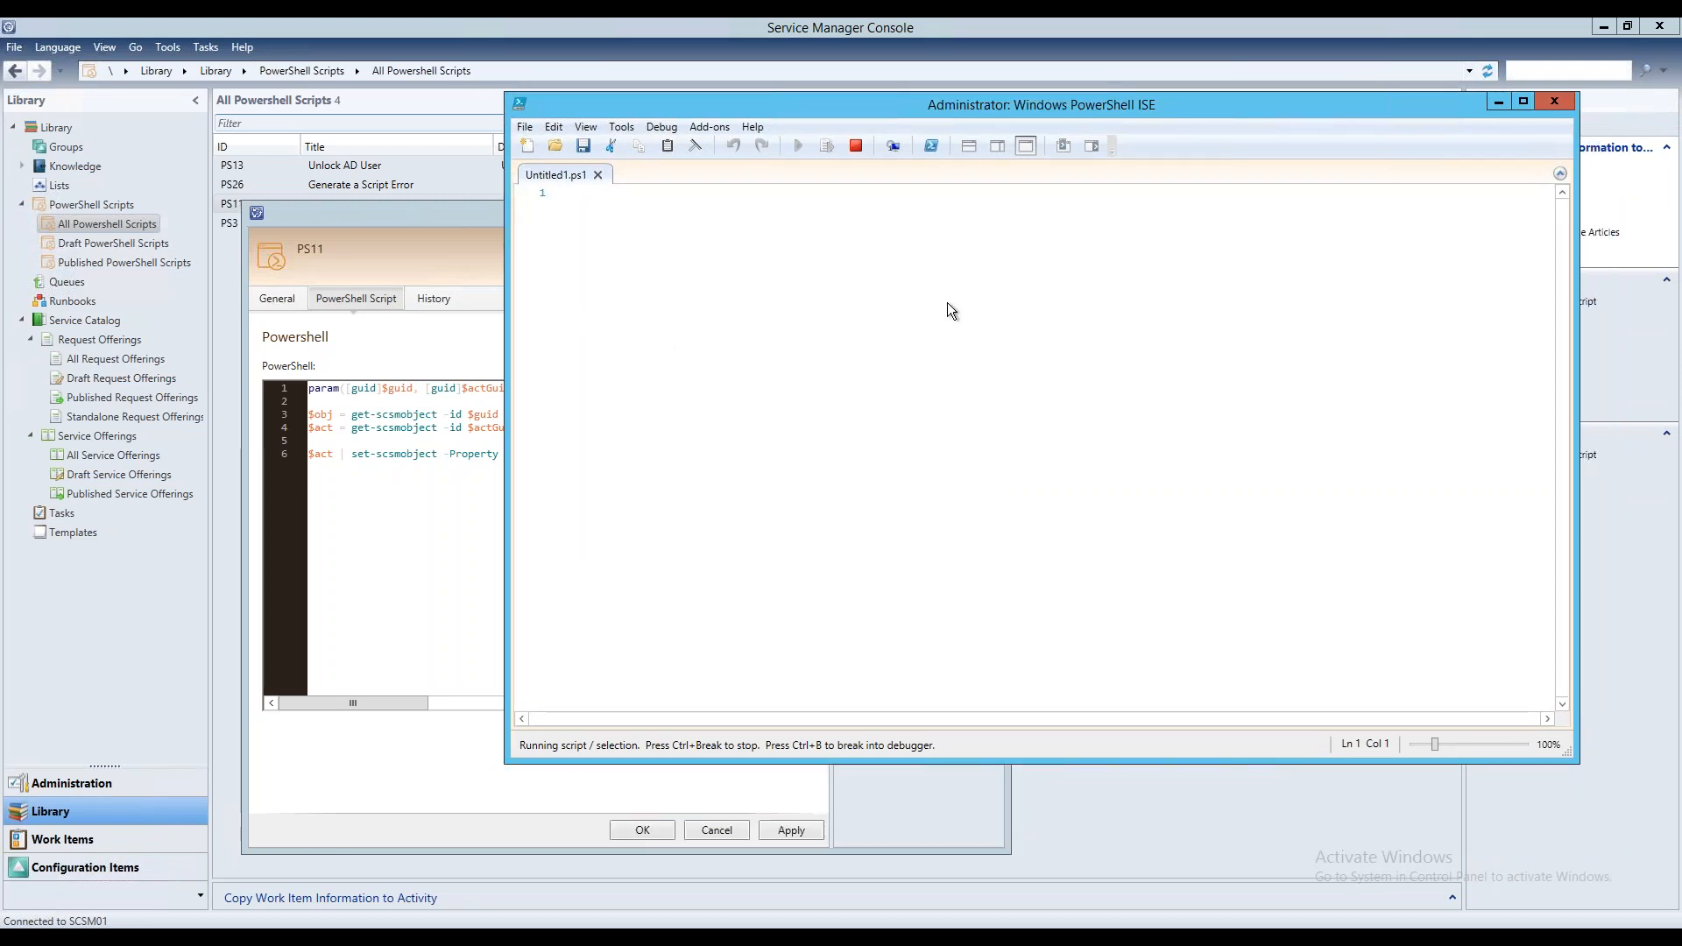
click(427, 535)
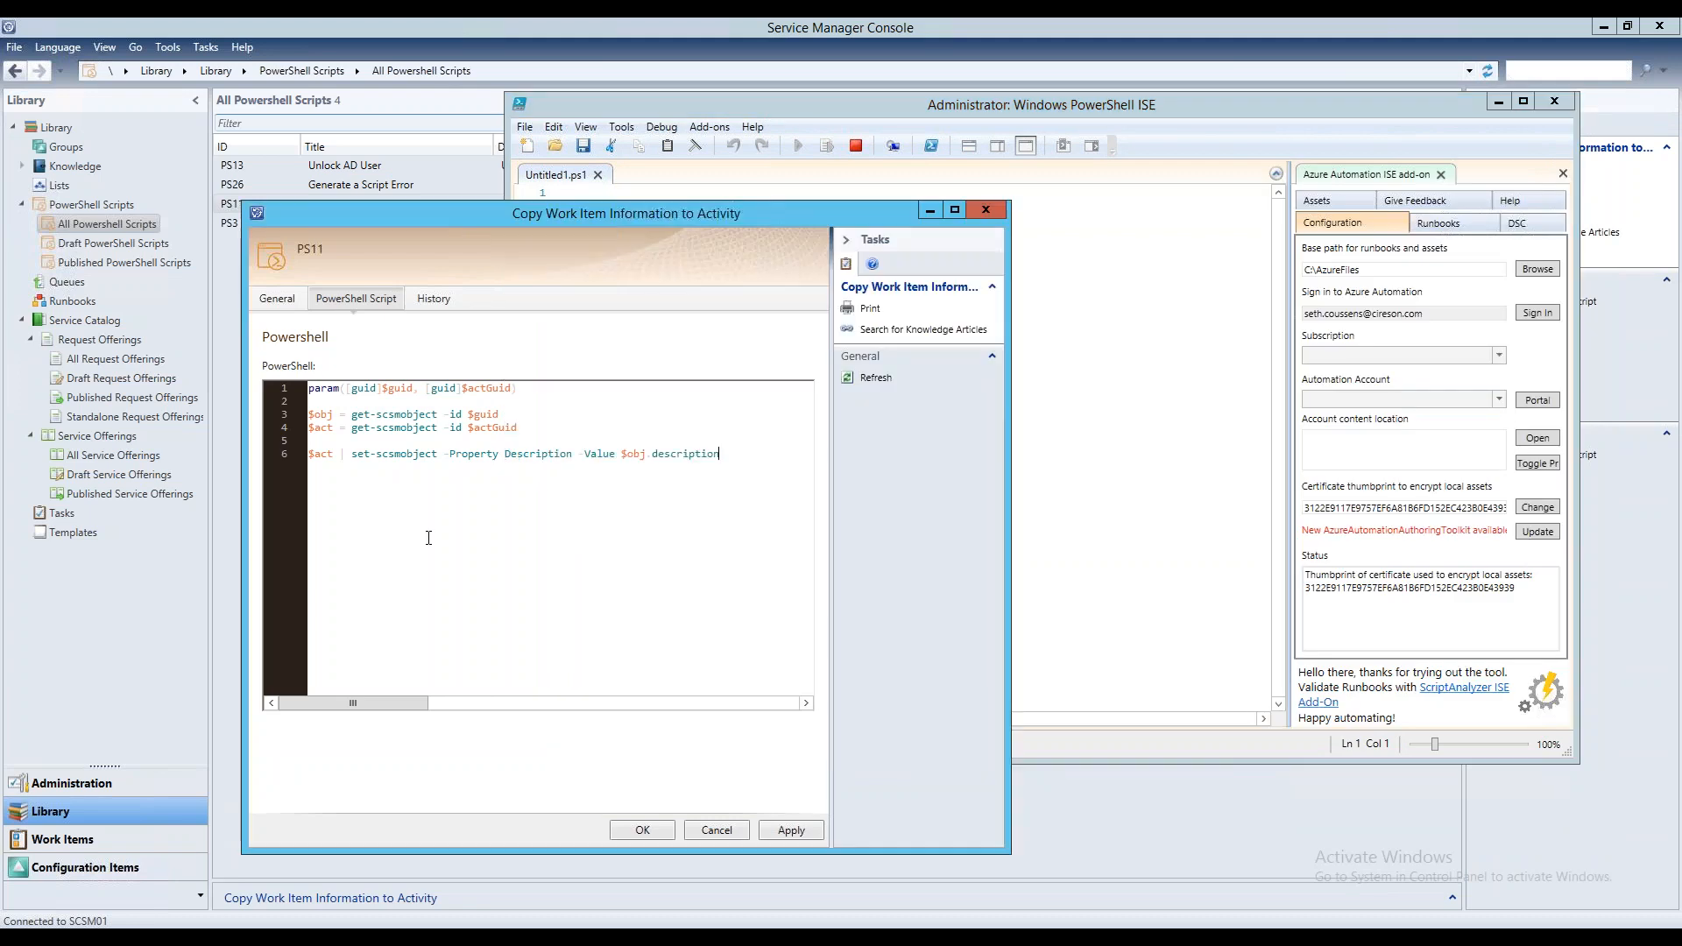
click(1452, 181)
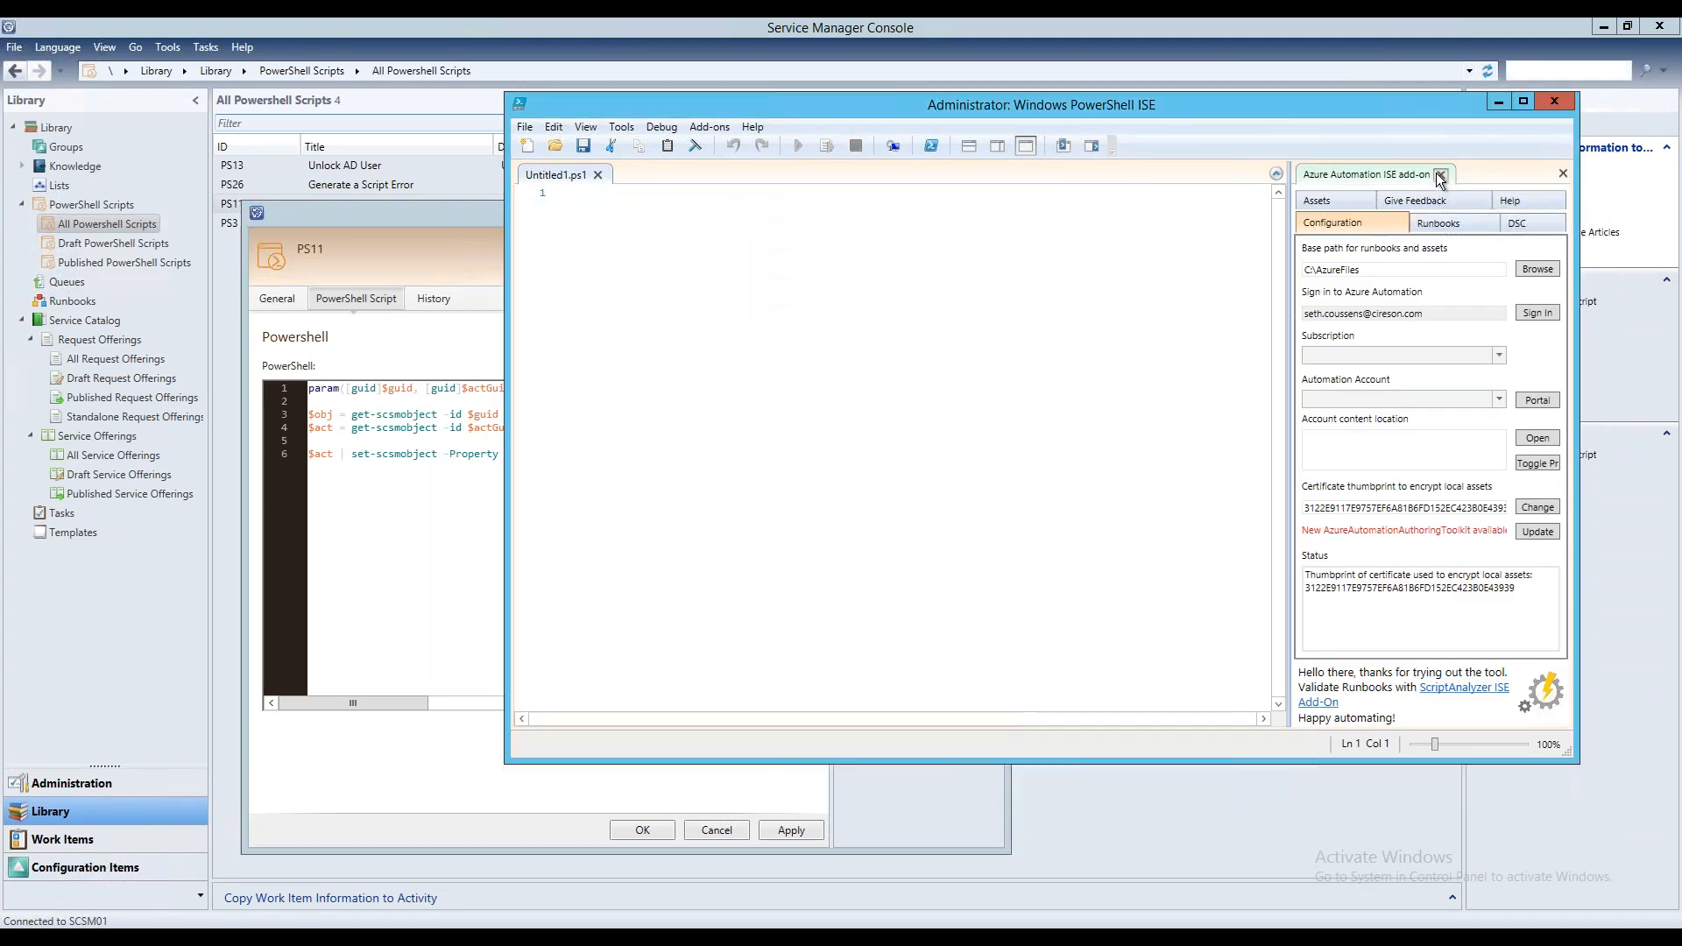
click(1441, 174)
click(1500, 103)
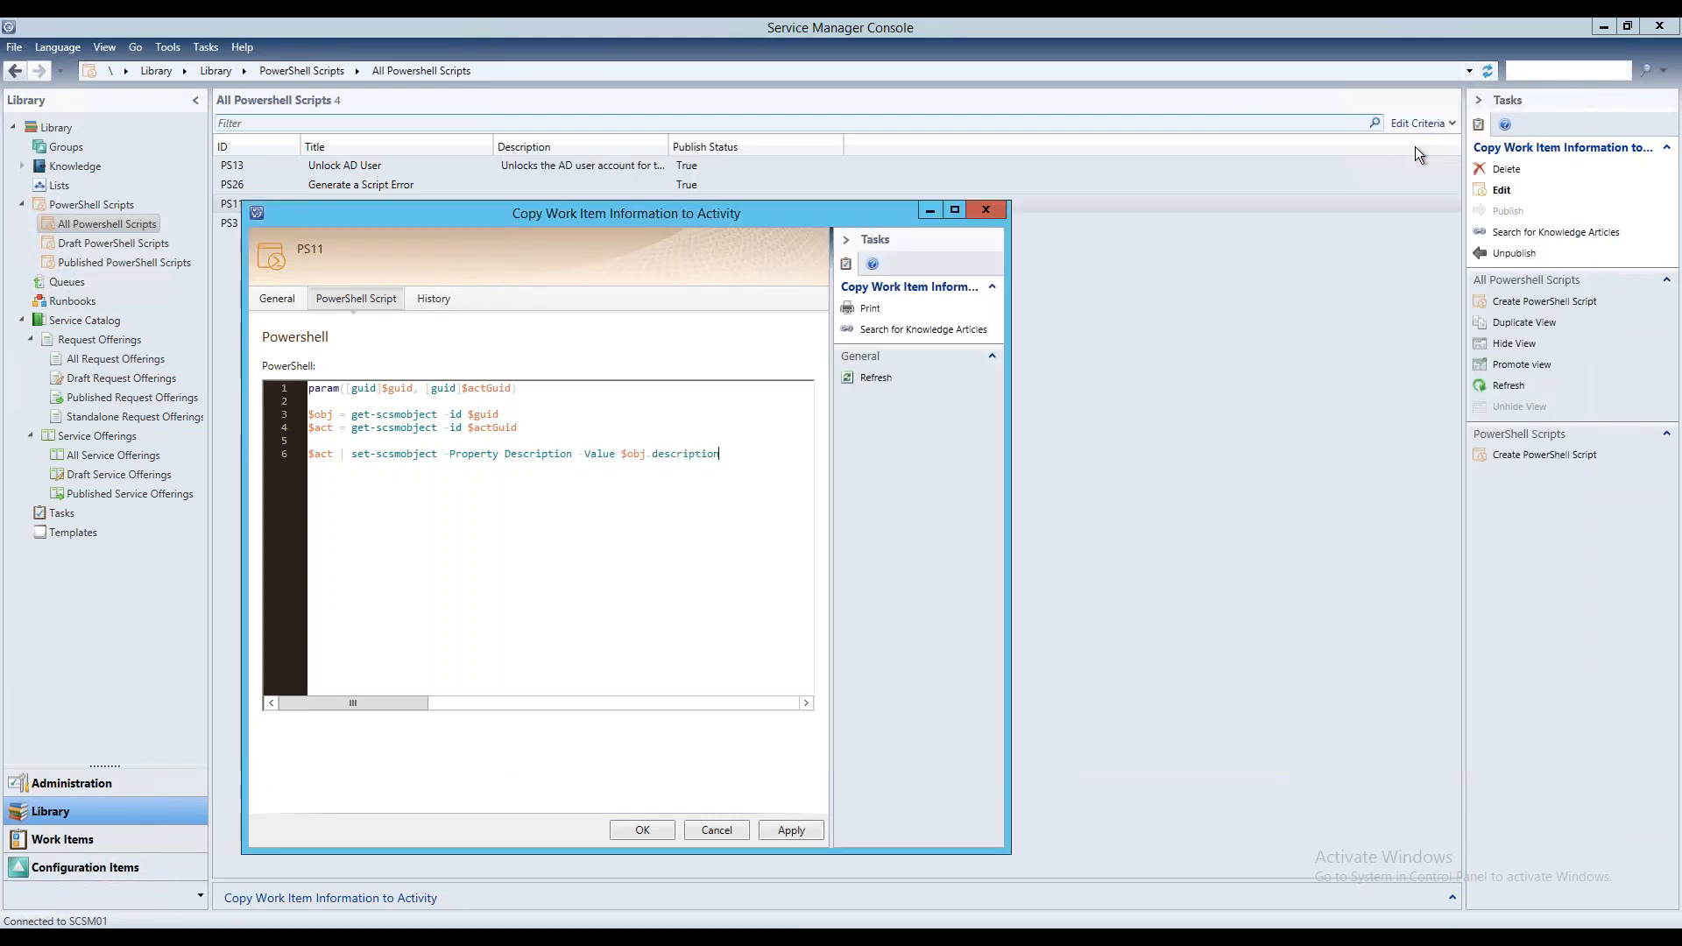
Mark the "Copy Work Item Information to Activity" script as Published and save it
click(435, 298)
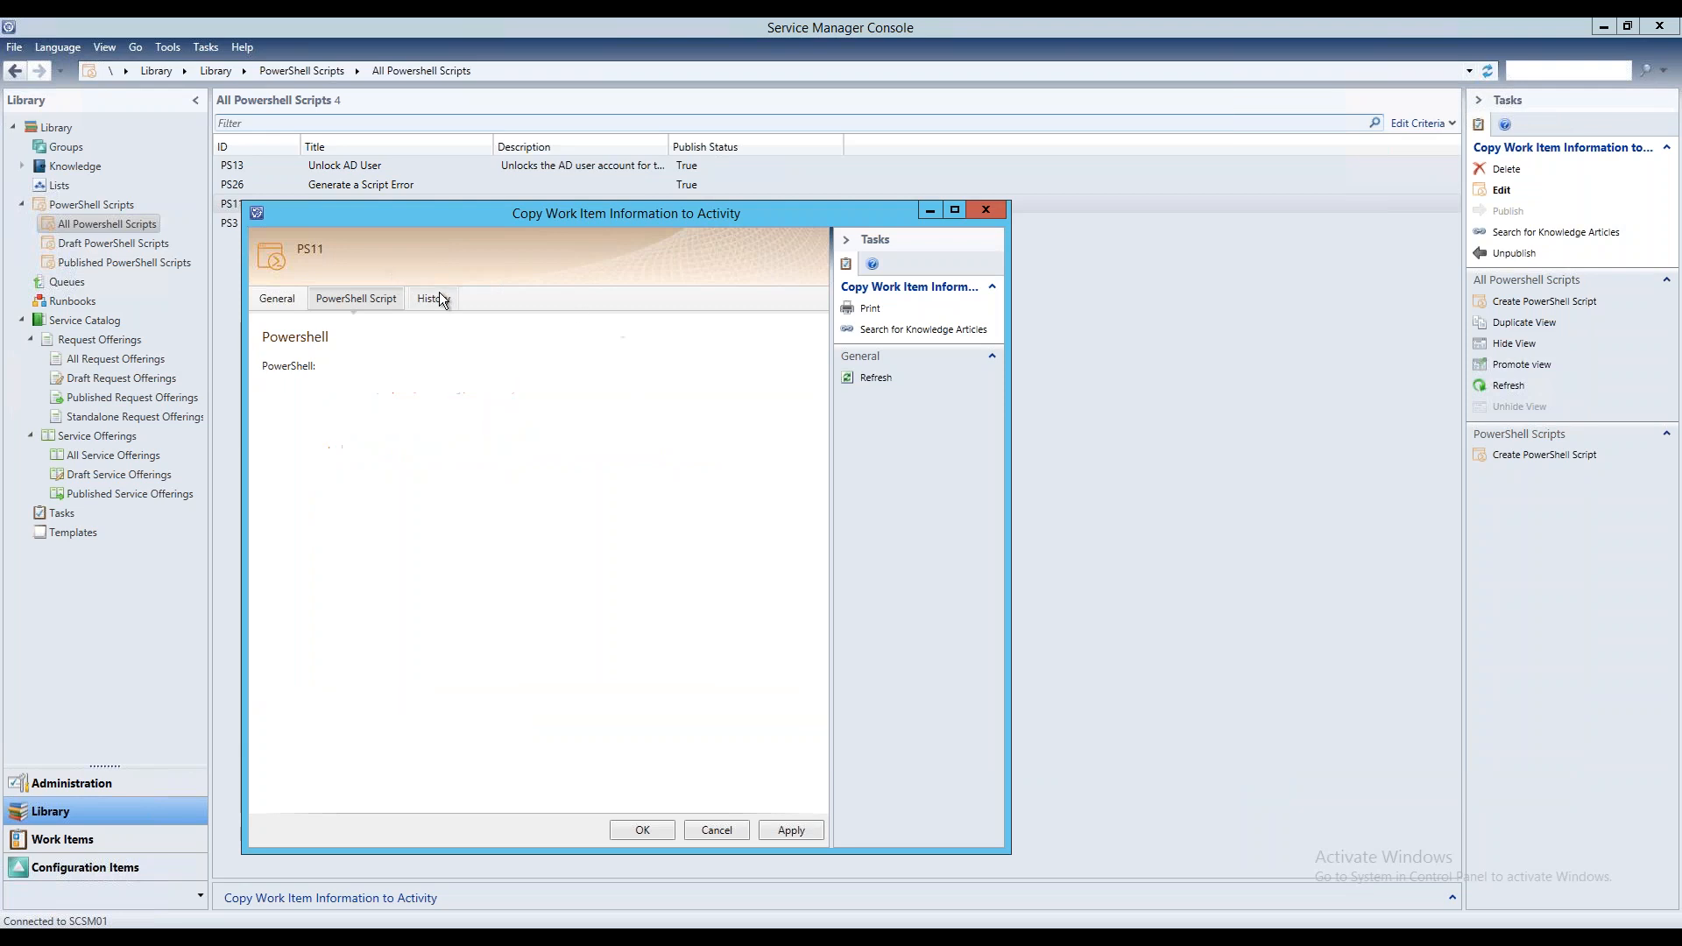
click(278, 299)
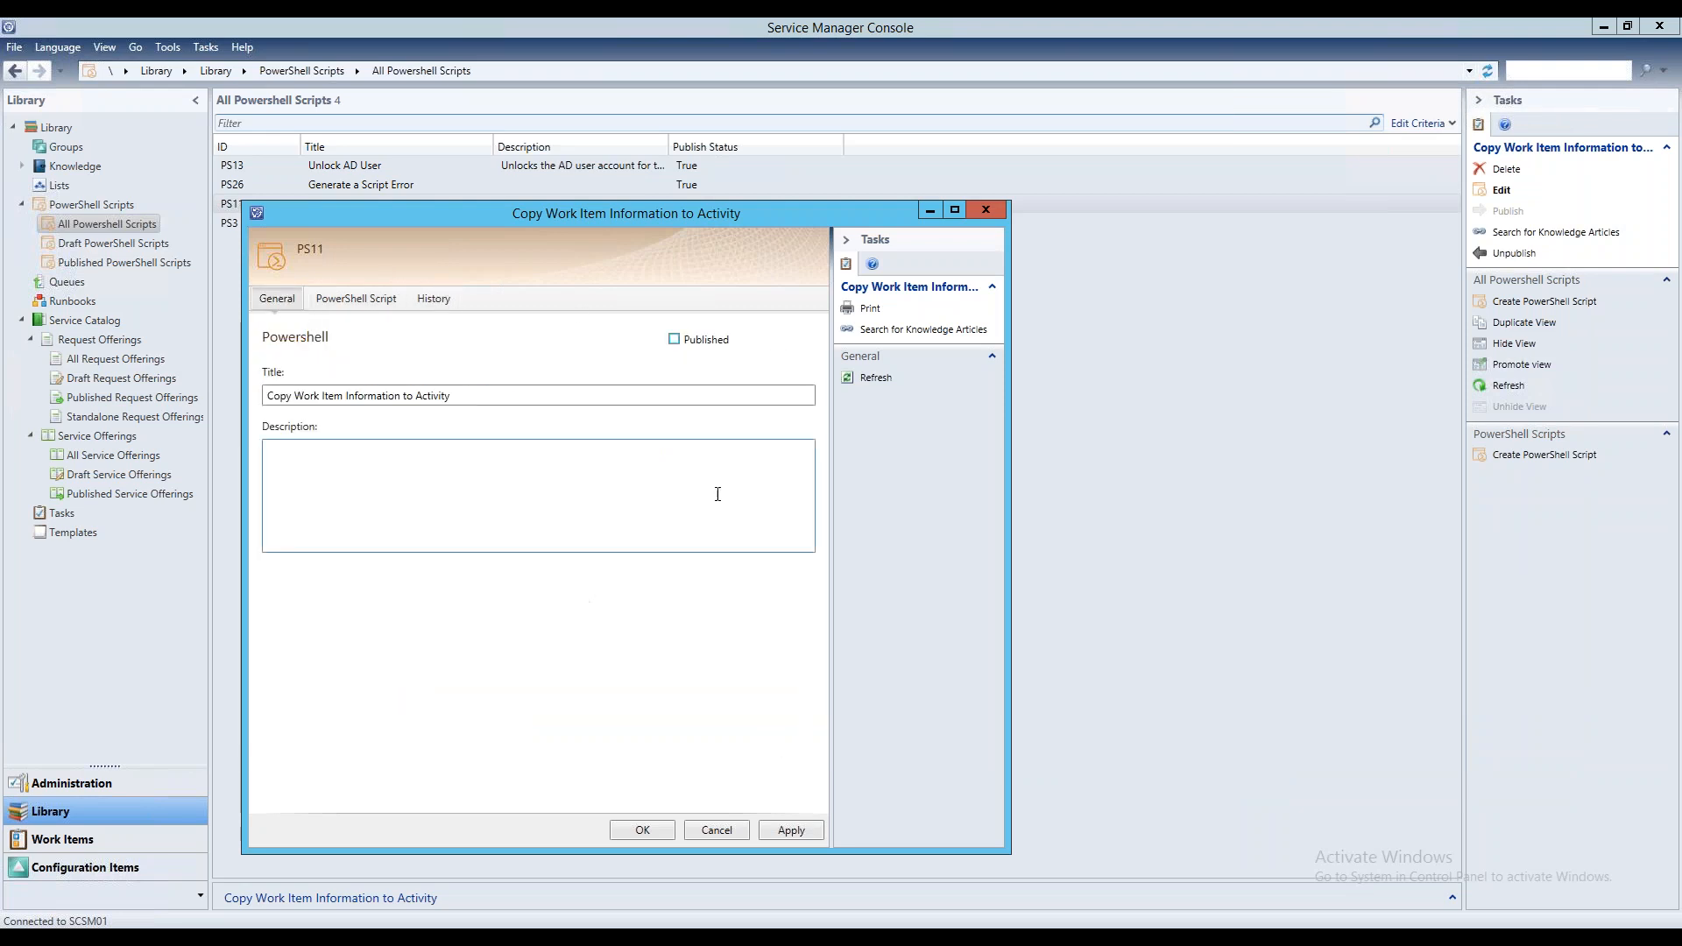
click(674, 339)
click(648, 829)
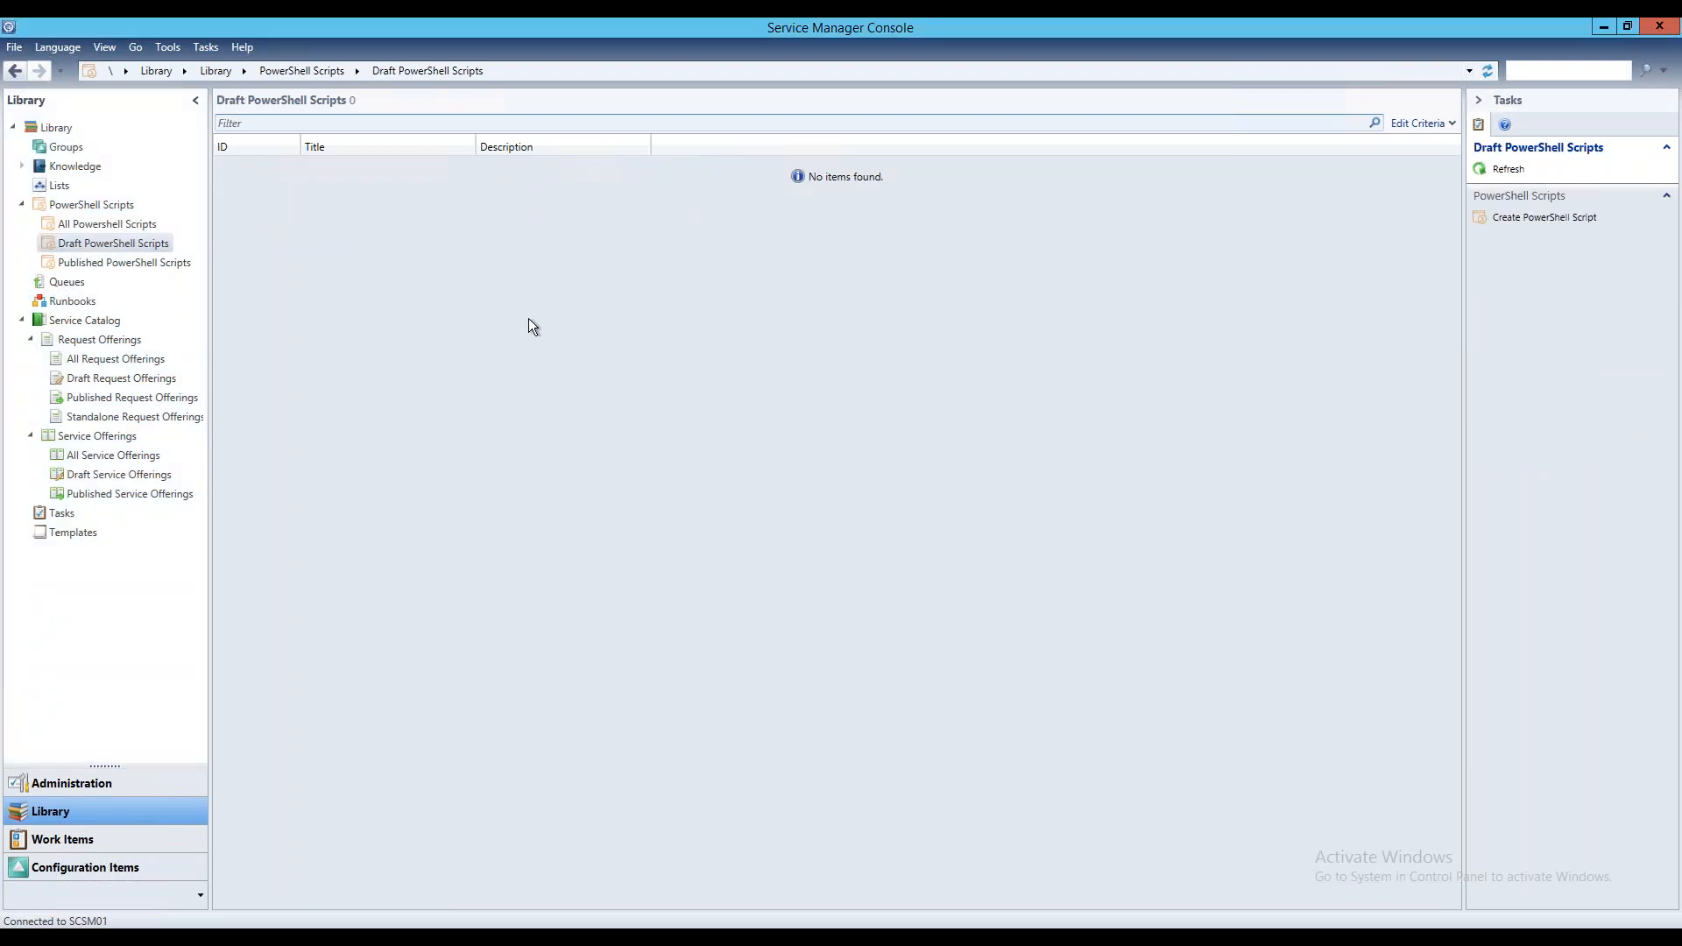
Open the activity form of the "LAB Powershell Unlock Related User Template" from the library's templates
click(150, 264)
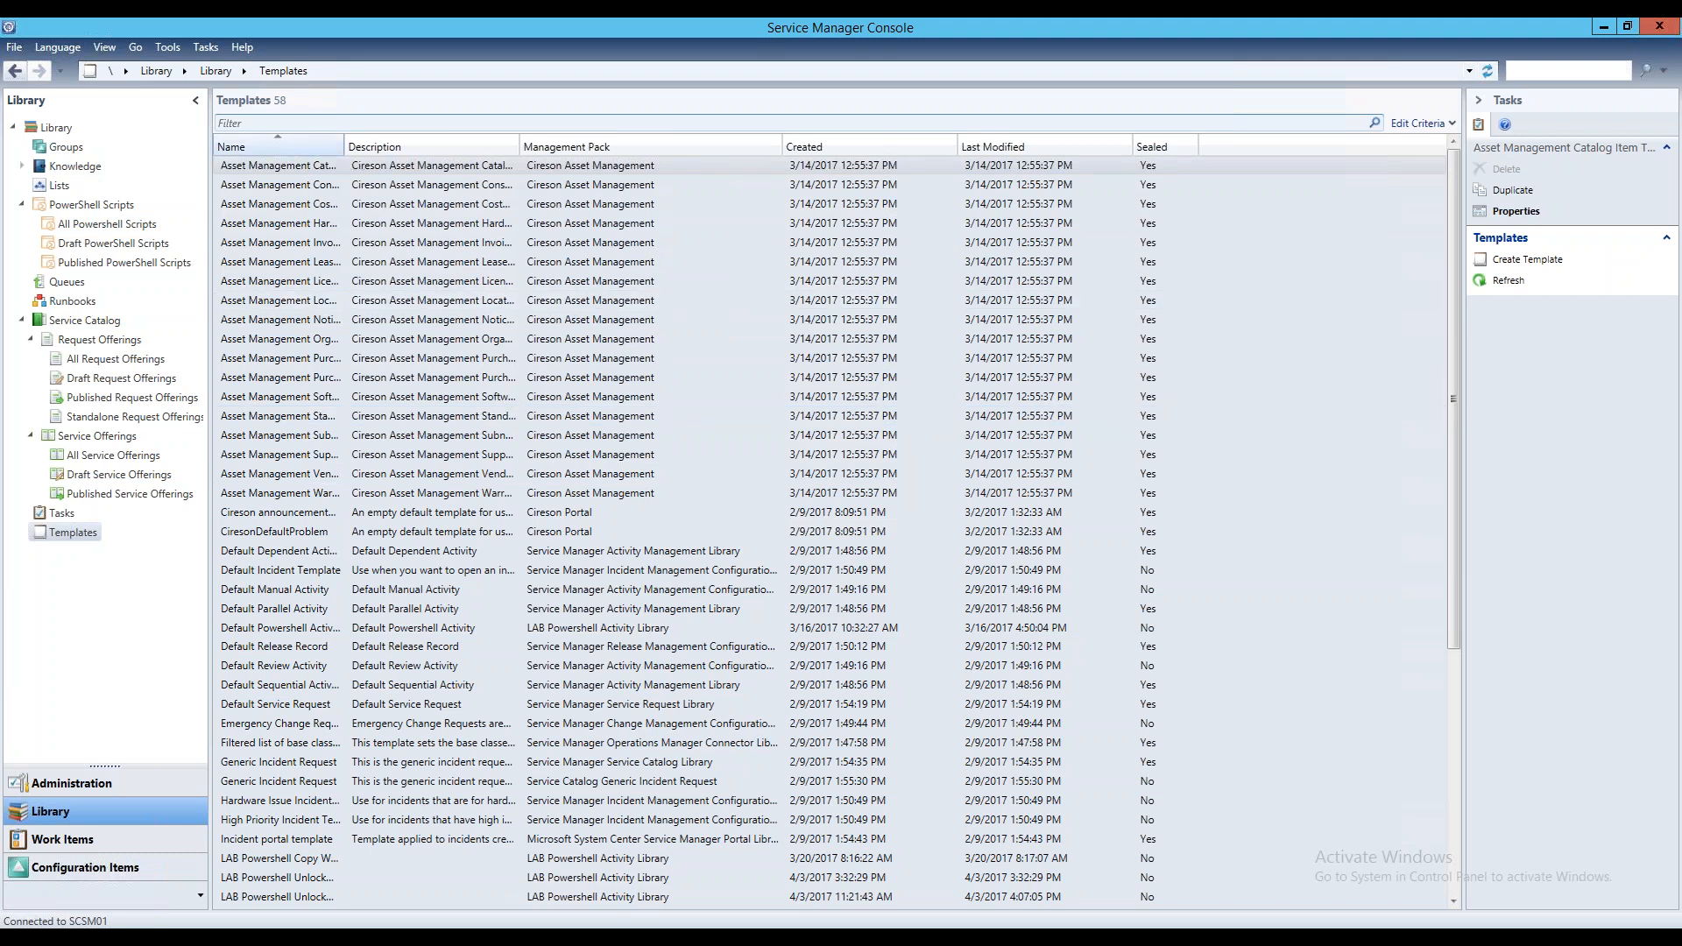
scroll(390, 508, down, 1)
scroll(390, 508, down, 5)
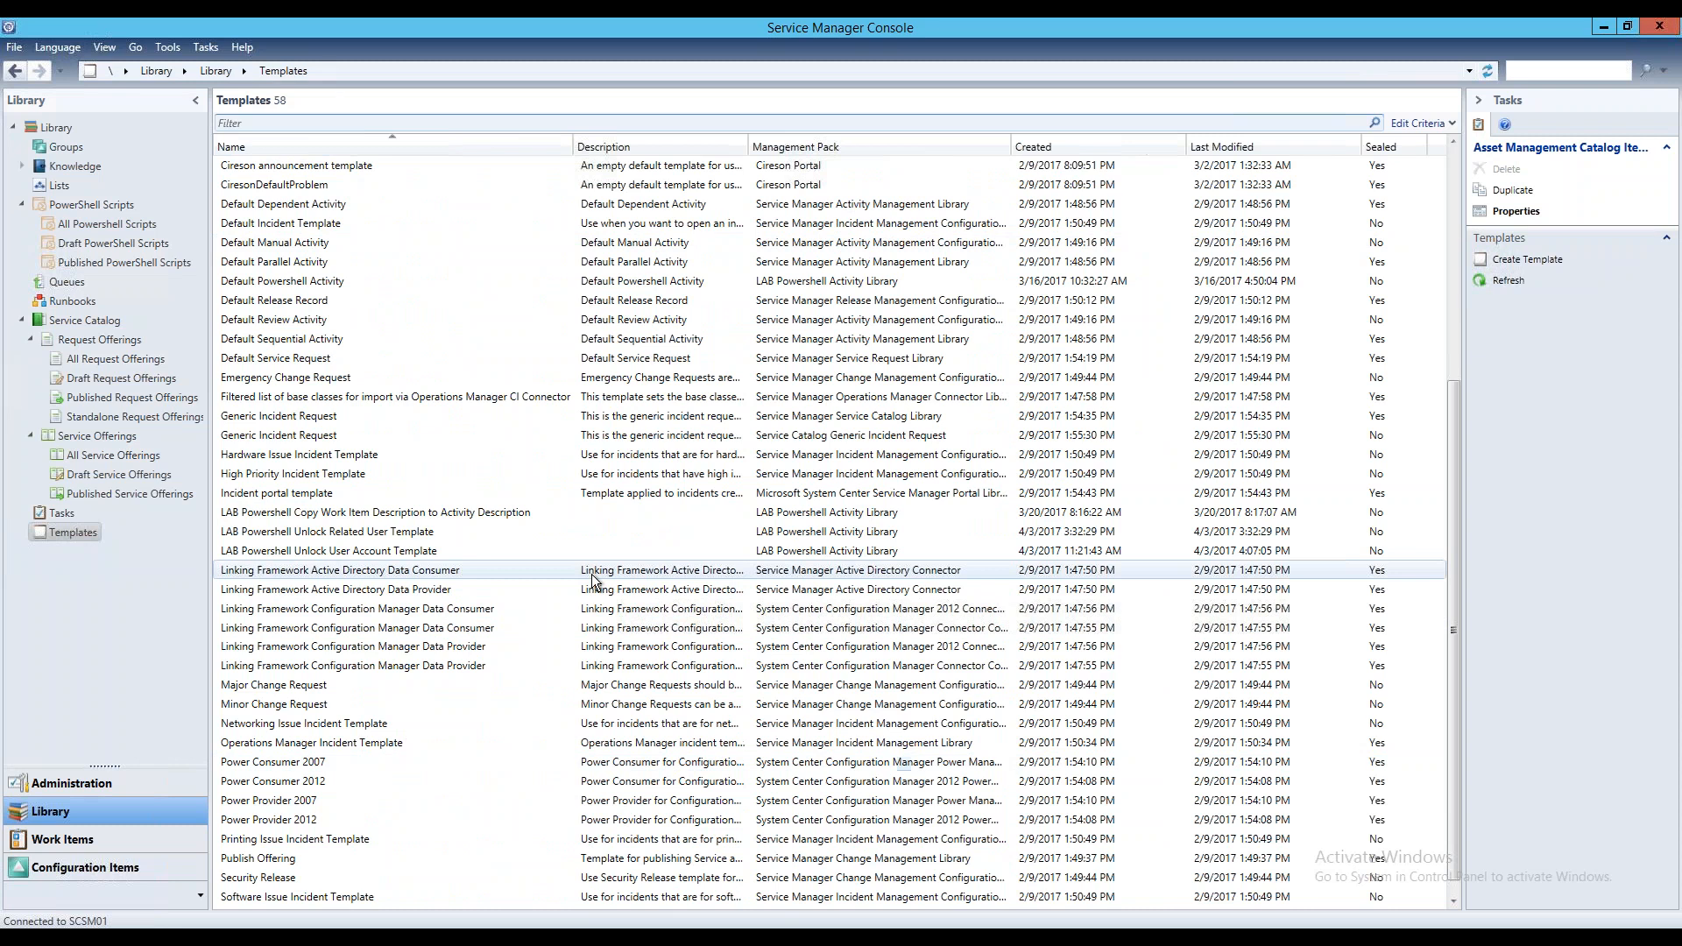
click(355, 554)
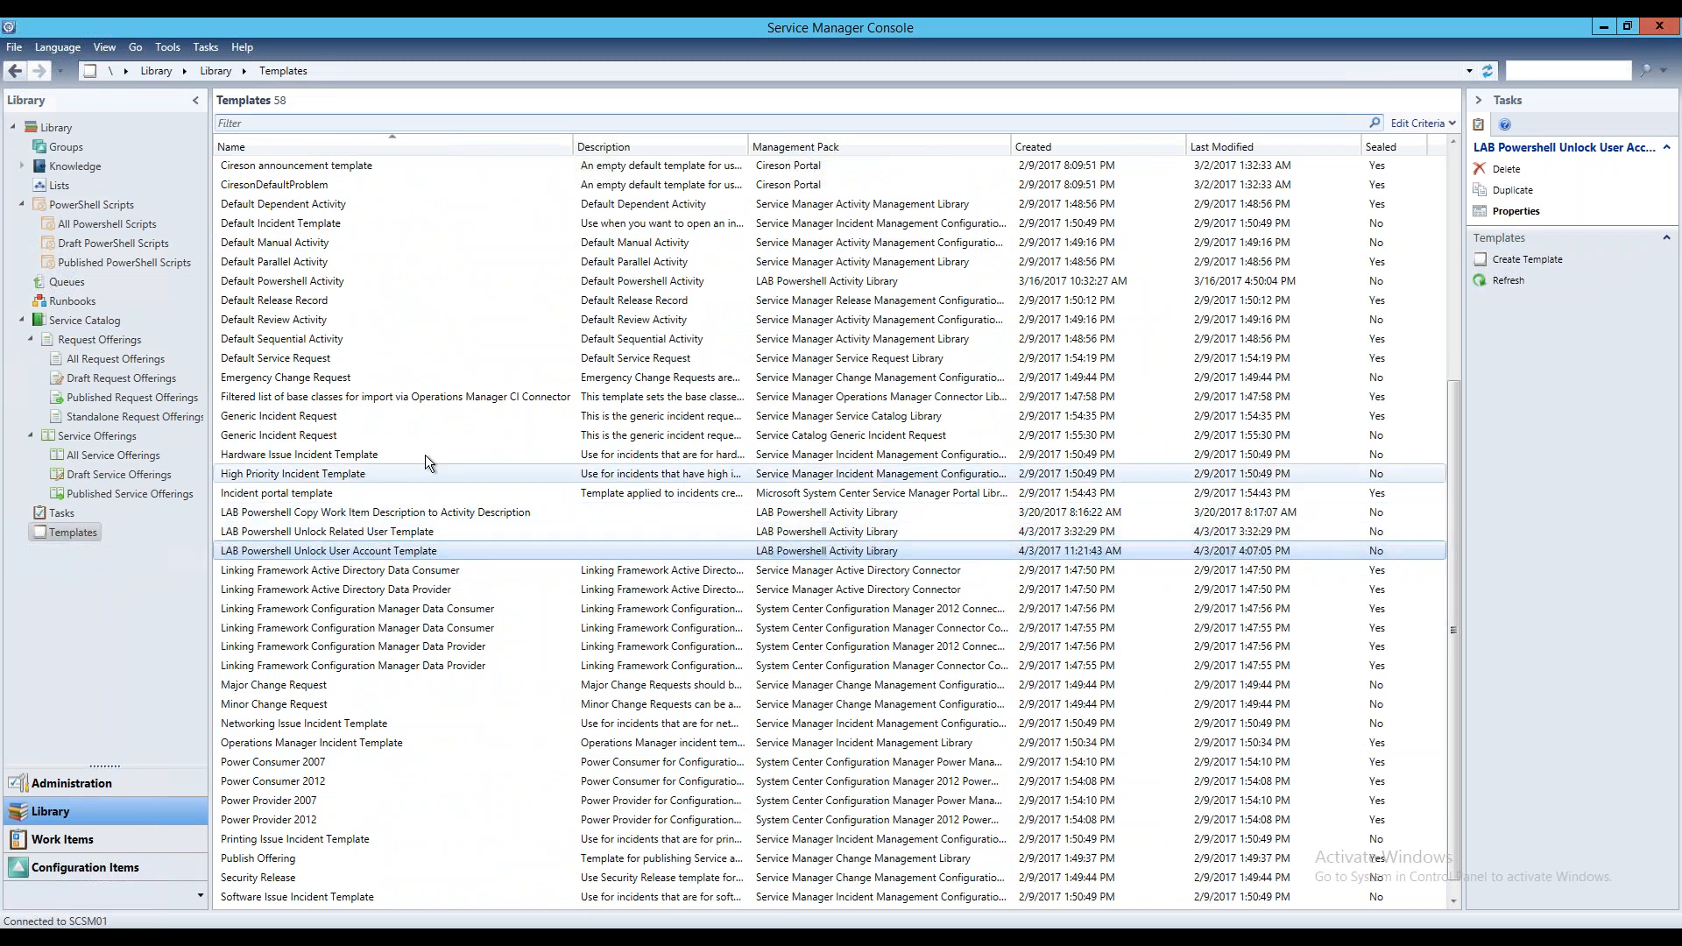
double_click(412, 532)
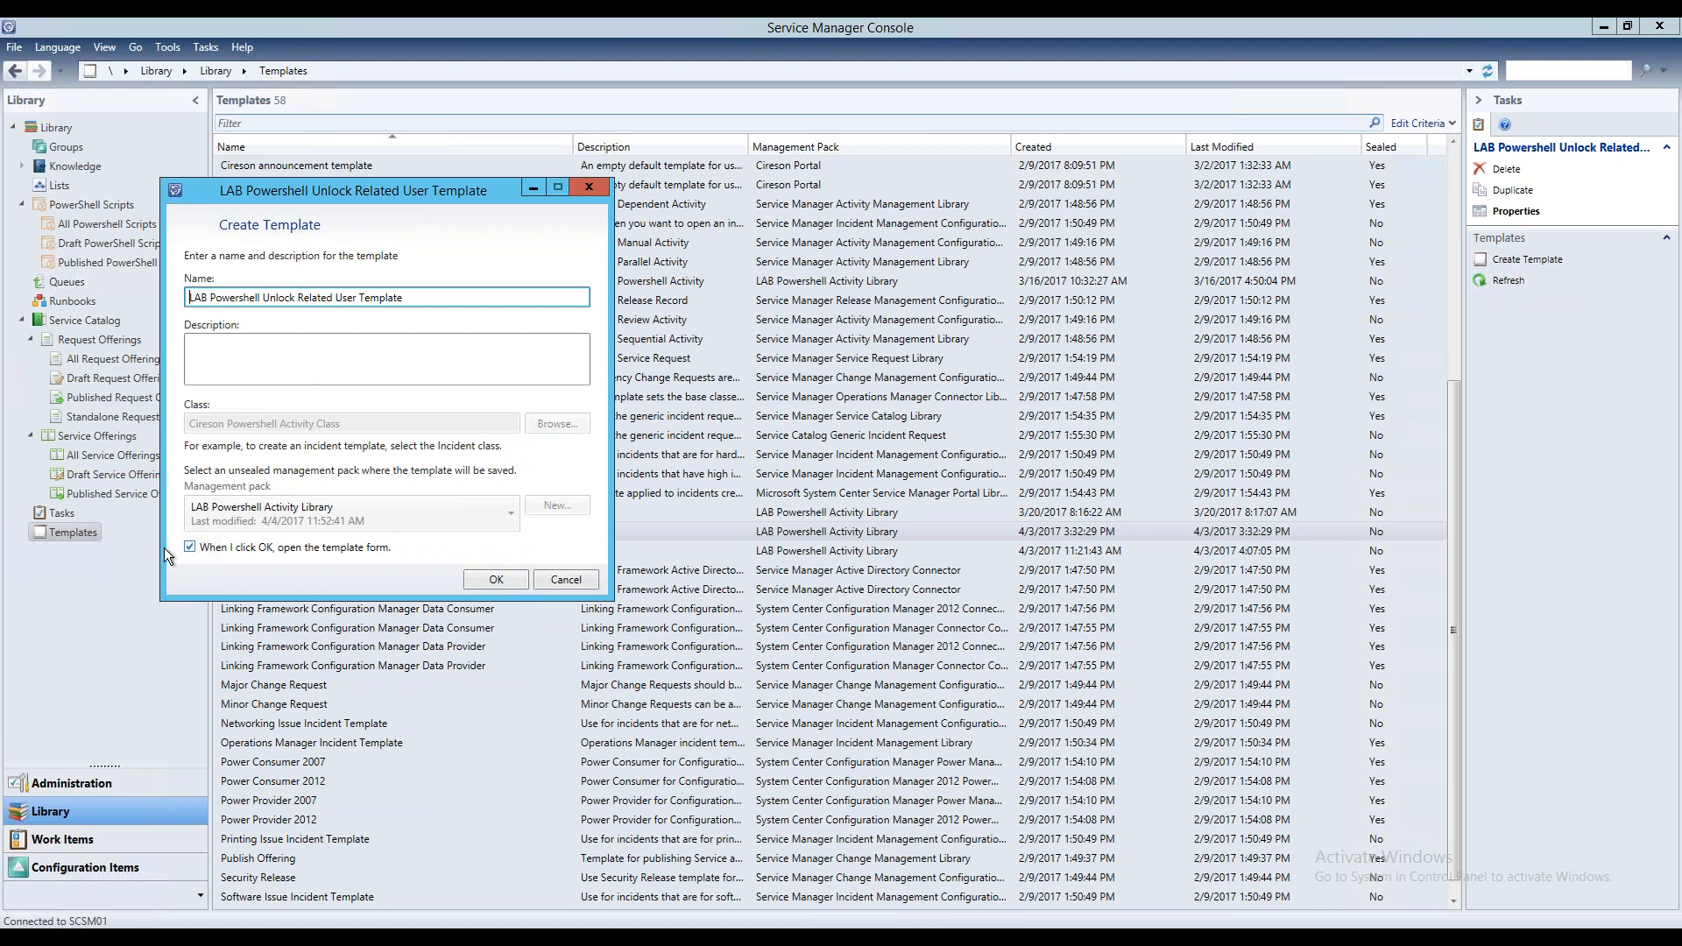
click(524, 585)
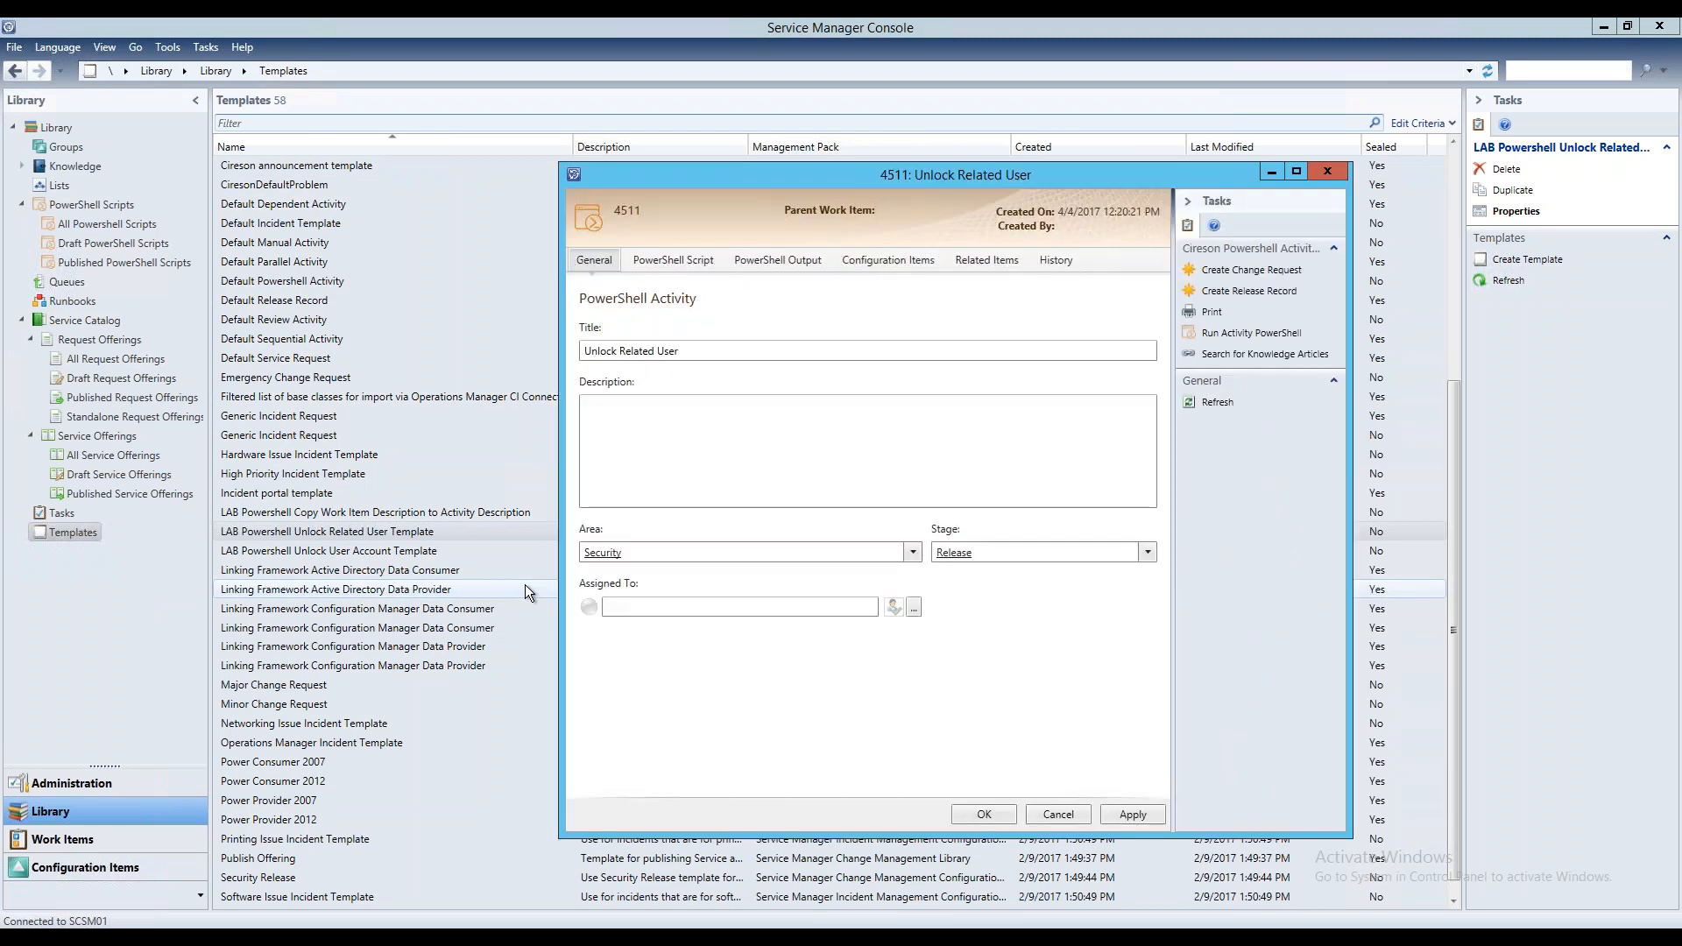
drag(828, 182, 643, 170)
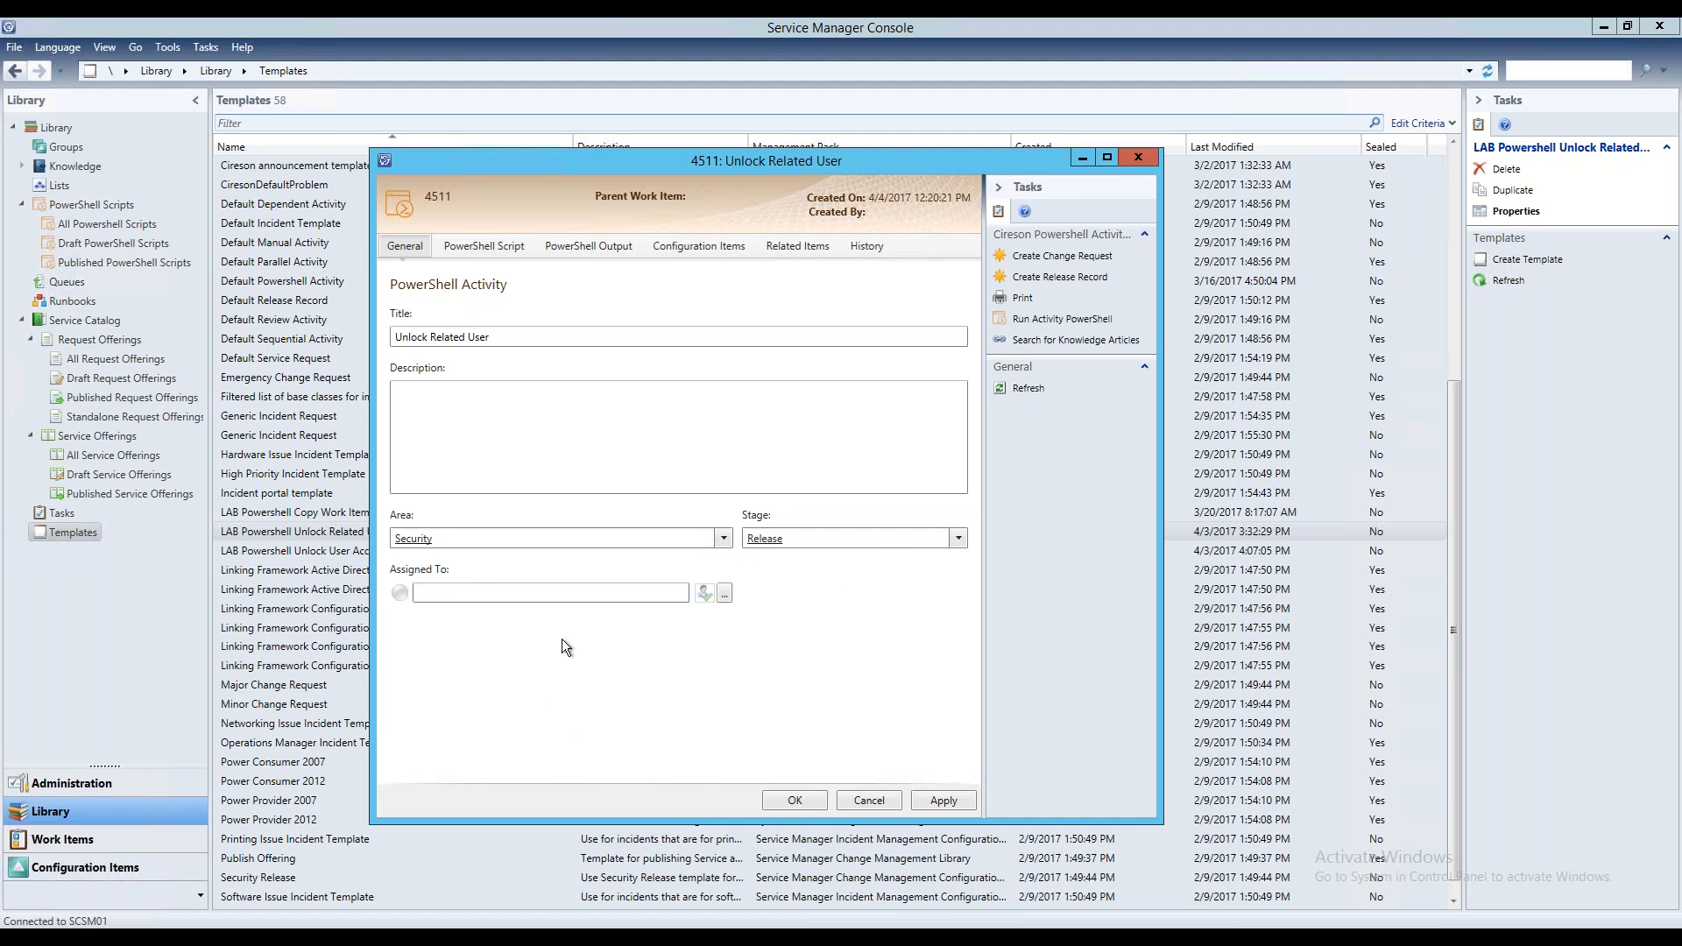
Set the template activity's PowerShell script to "Get Work Item Information" and highlight the guid parameter in its code
click(548, 592)
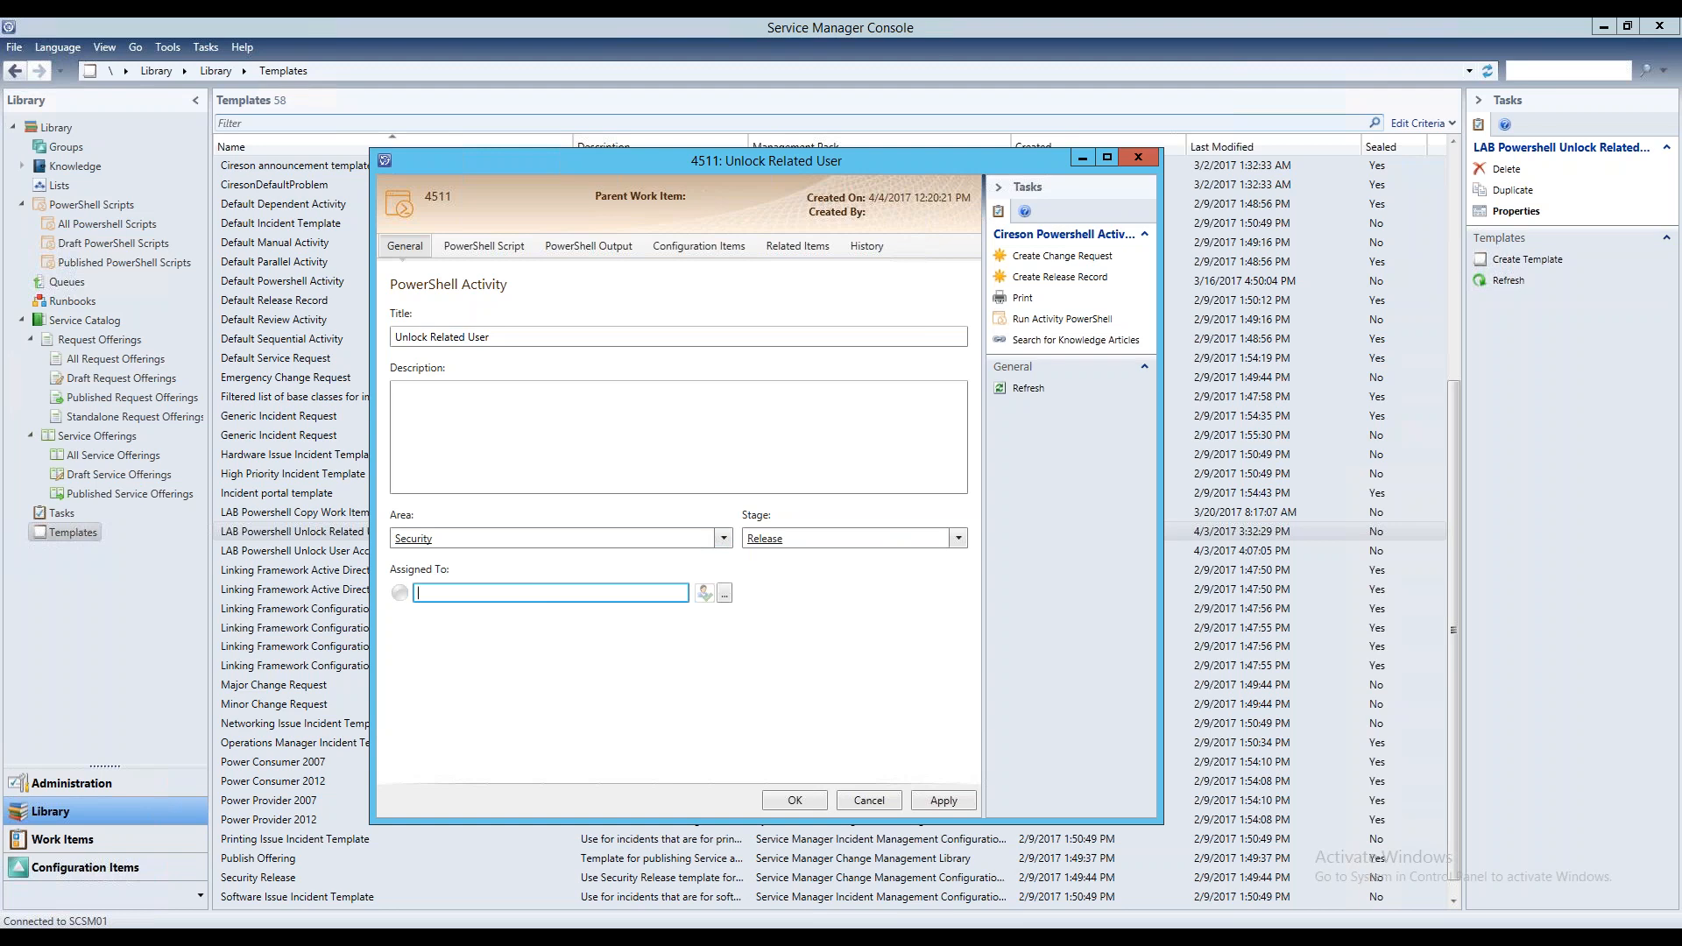
click(507, 249)
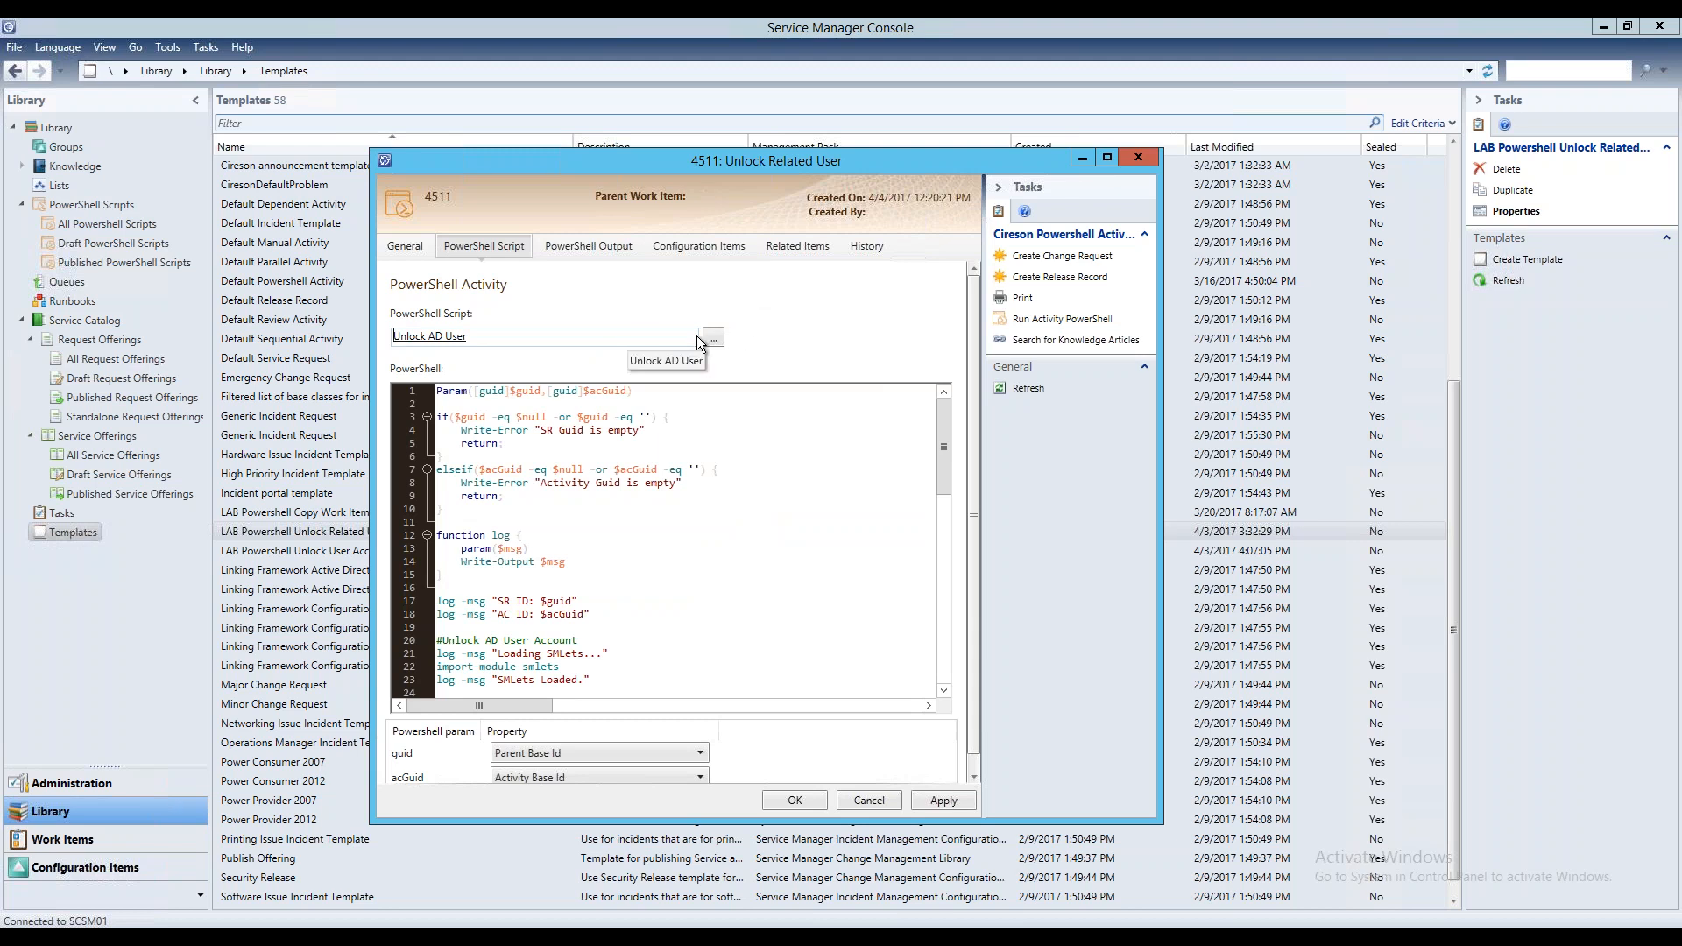
click(720, 336)
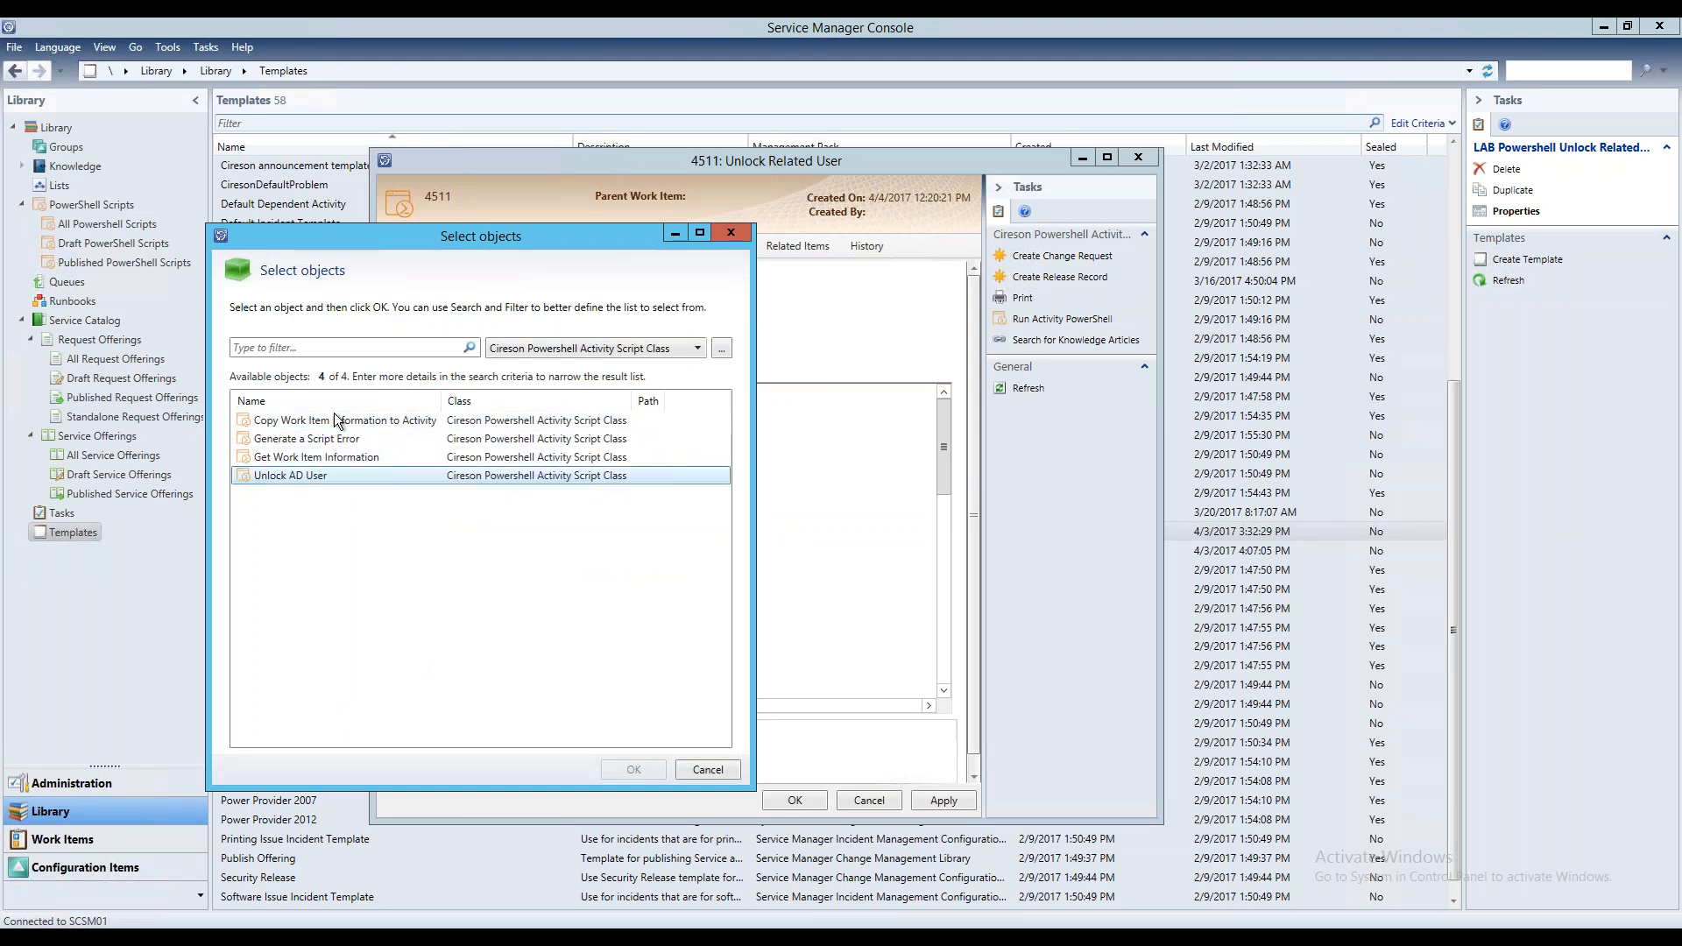
click(356, 457)
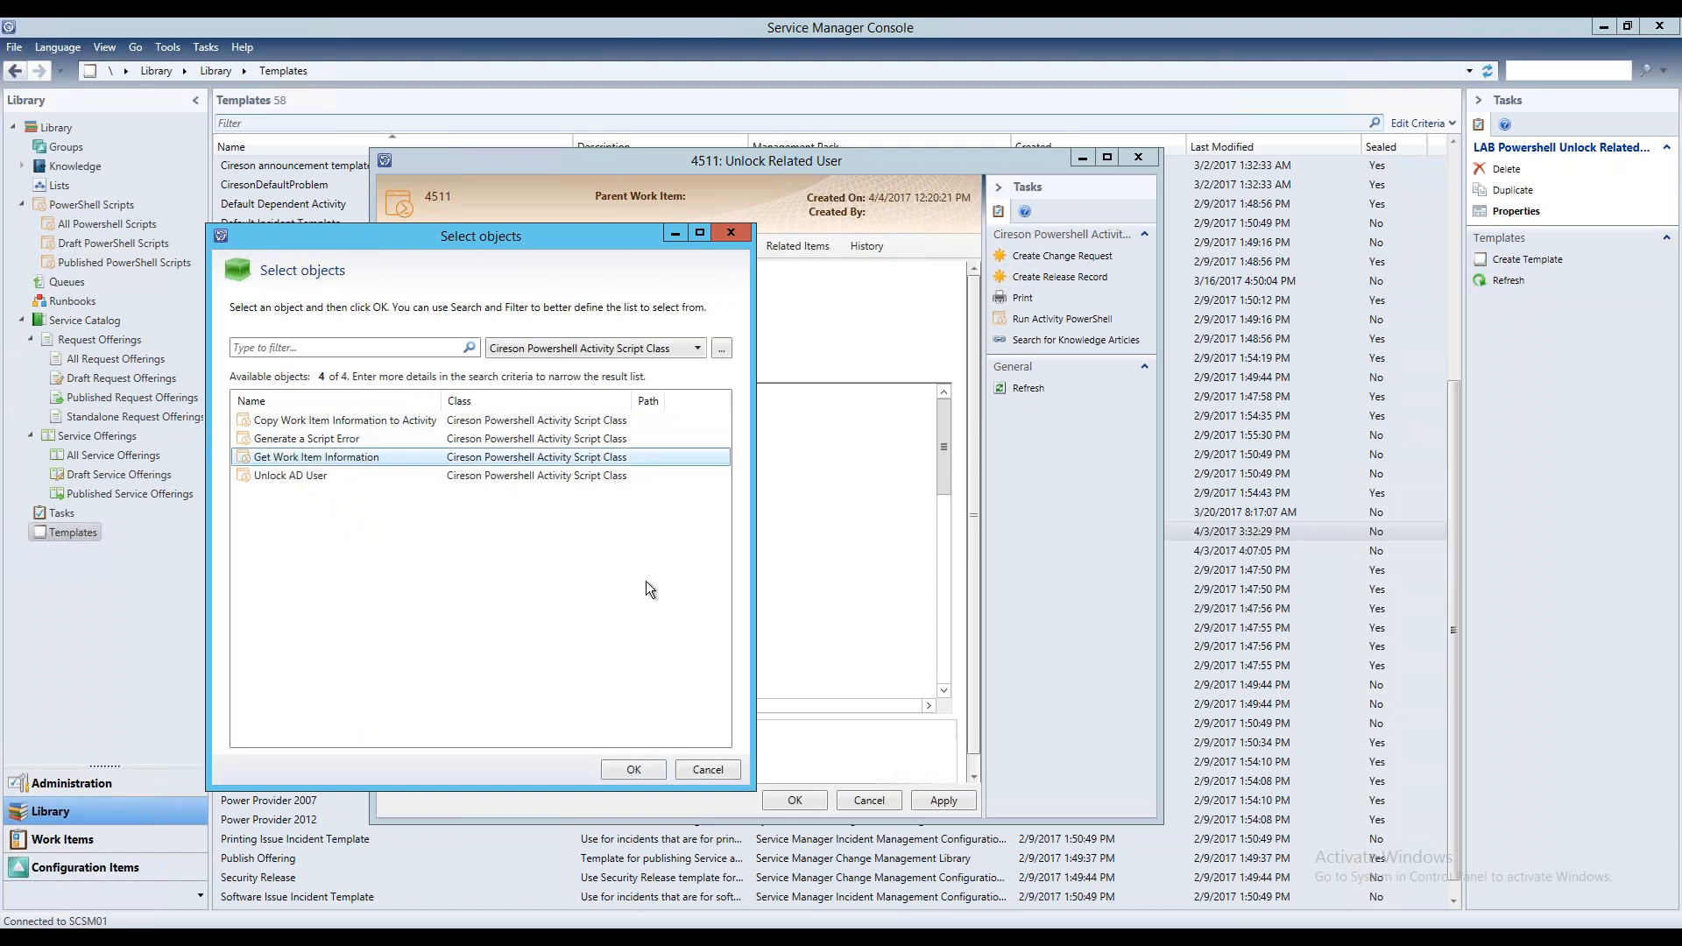
click(634, 770)
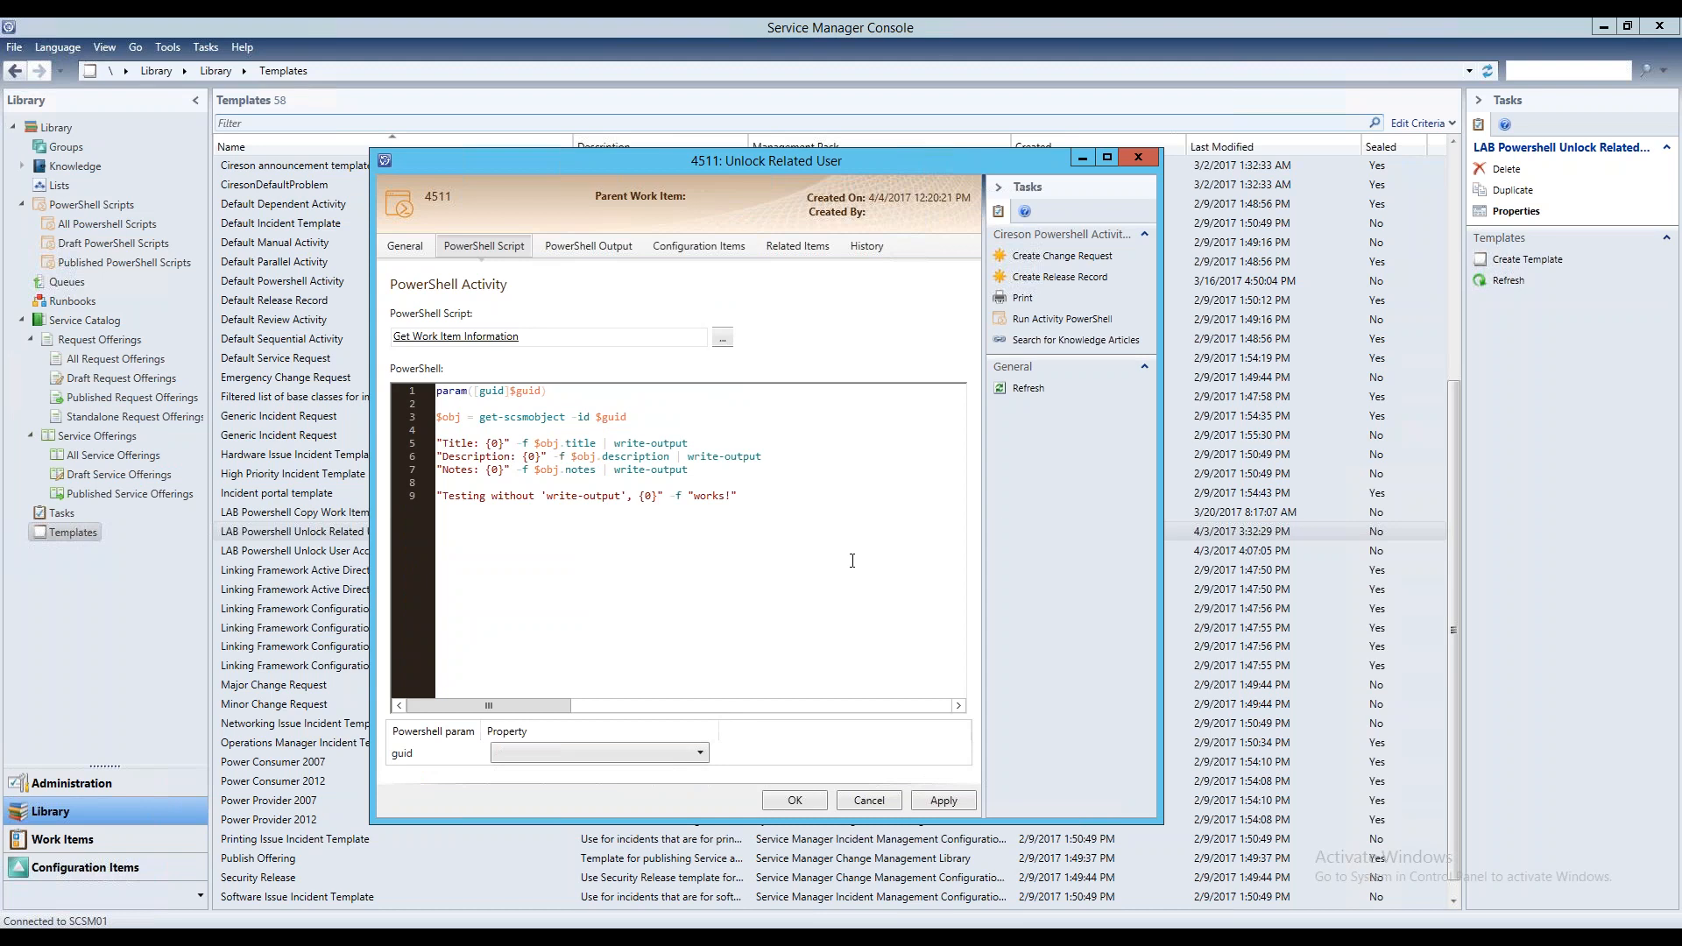
click(424, 750)
drag(474, 391, 542, 391)
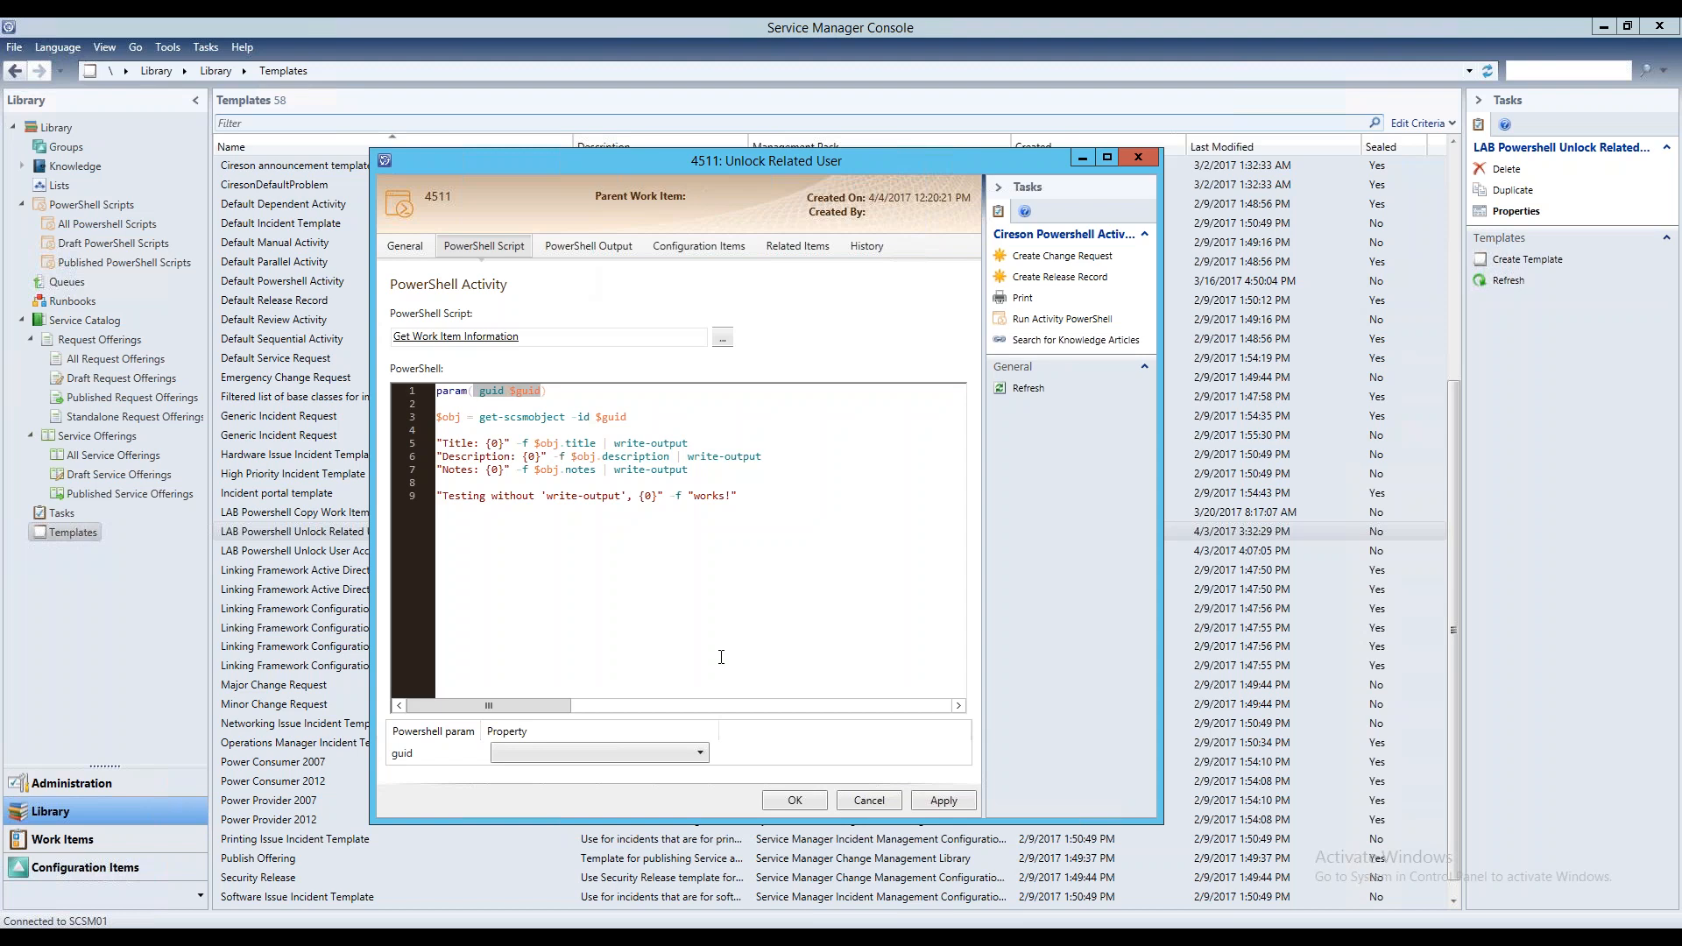
Map the script's guid parameter to the Parent Base Id property and highlight the get-scsmobject line in the code
click(586, 750)
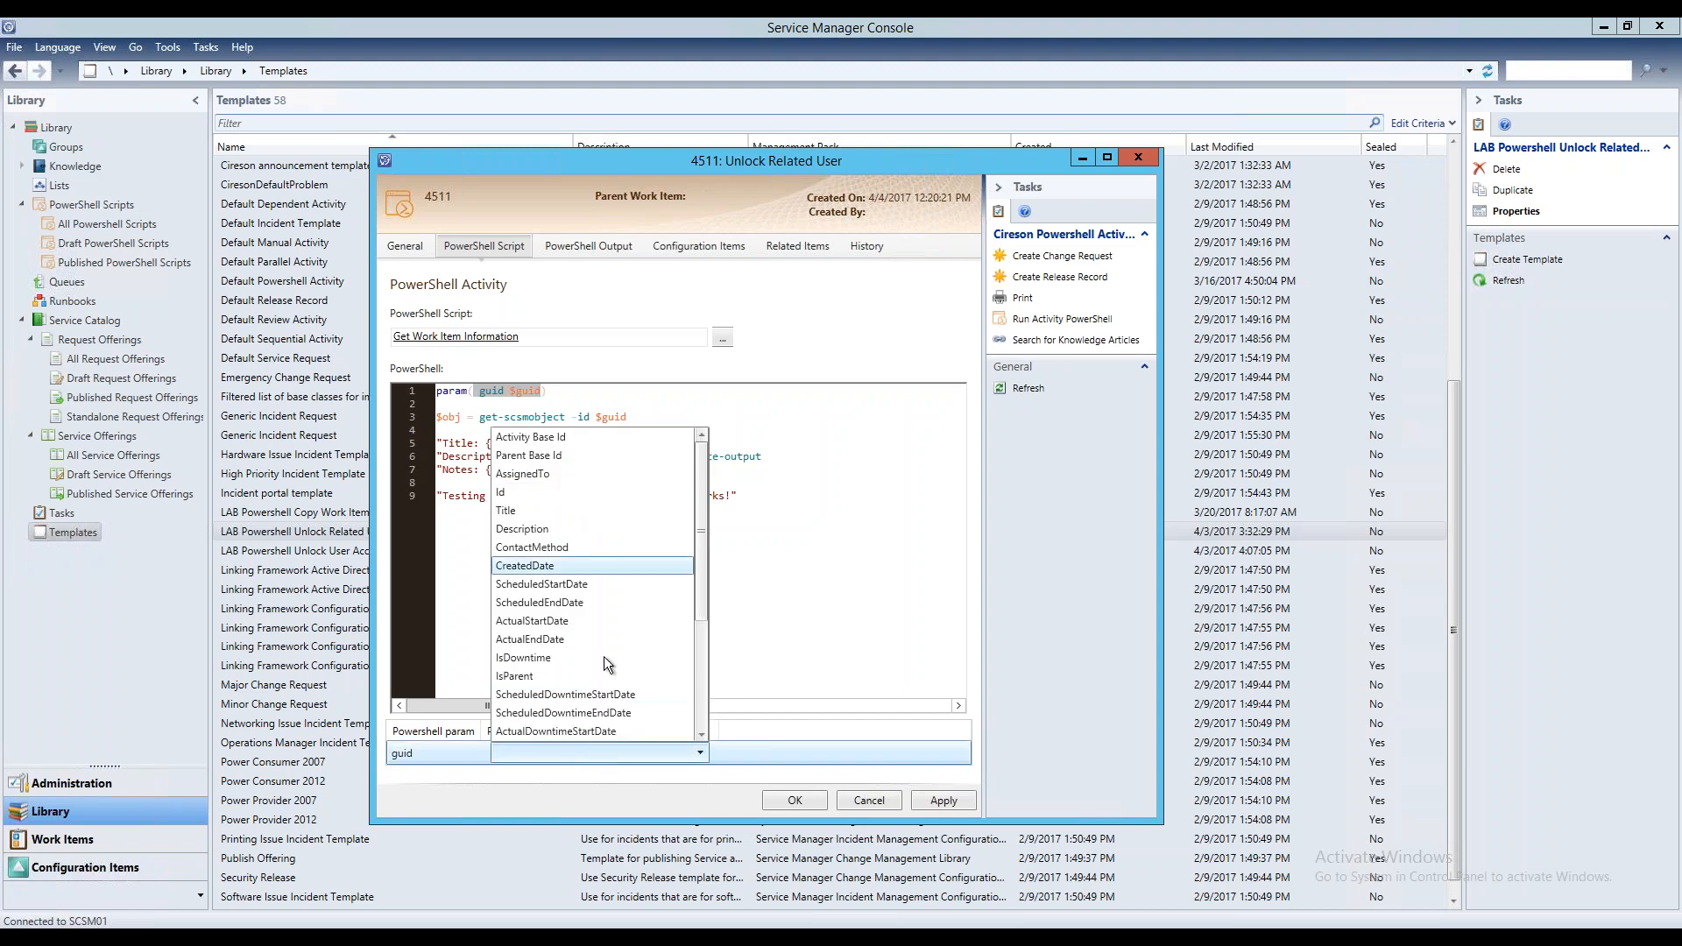
click(702, 707)
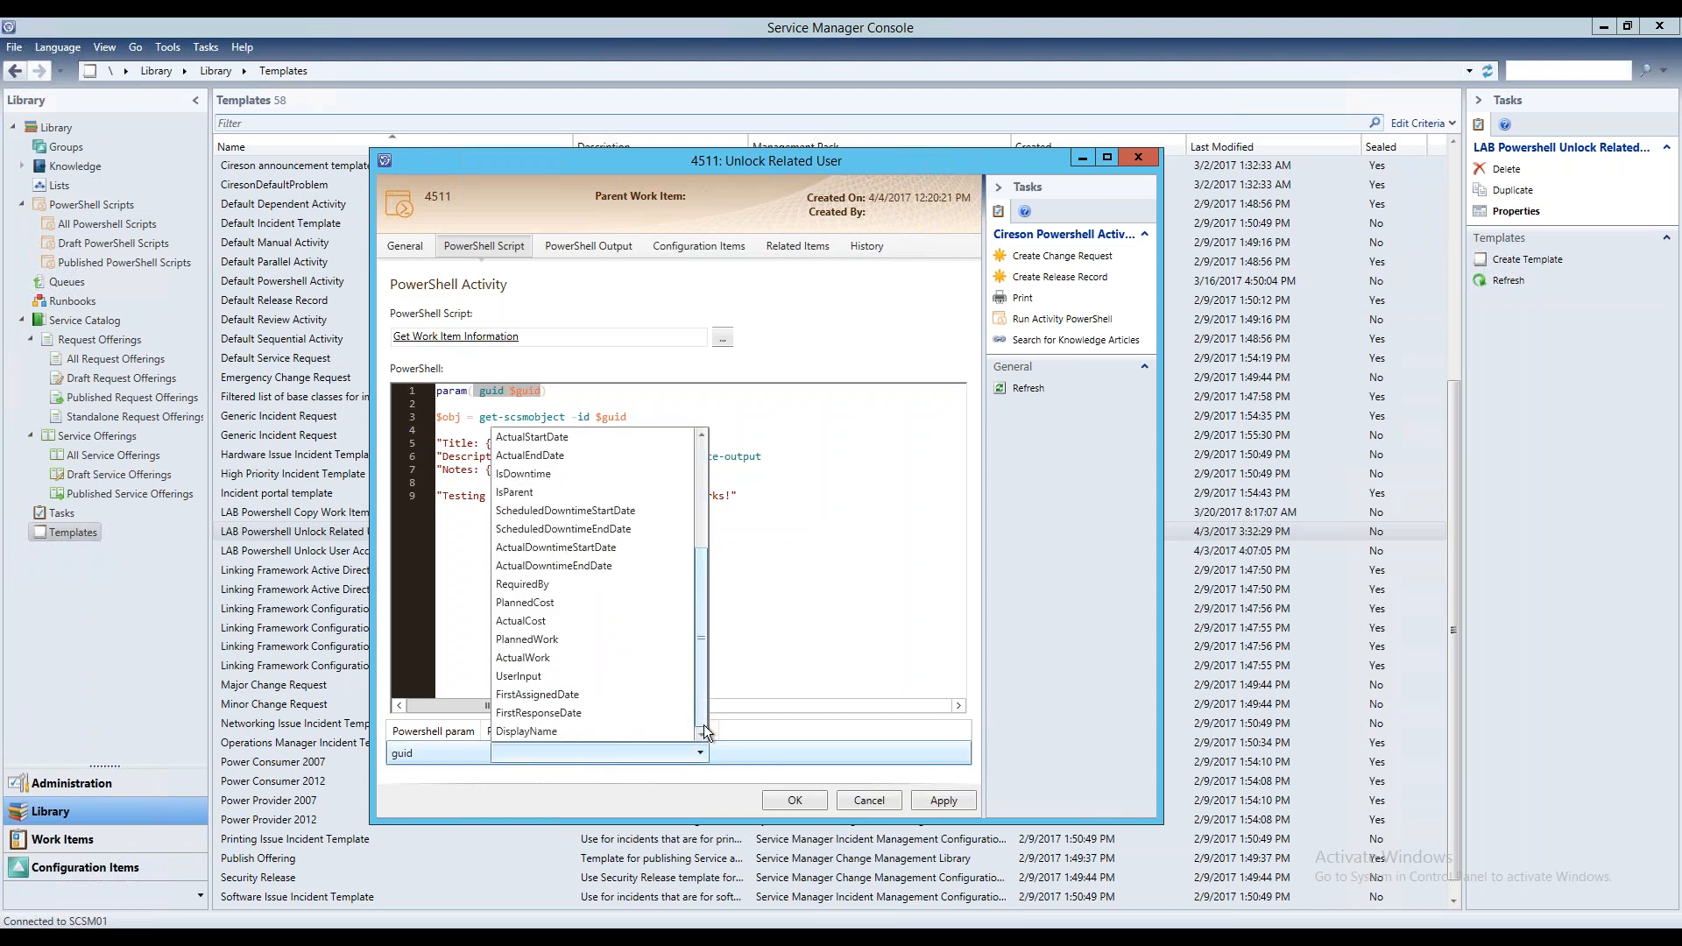
drag(703, 723, 723, 481)
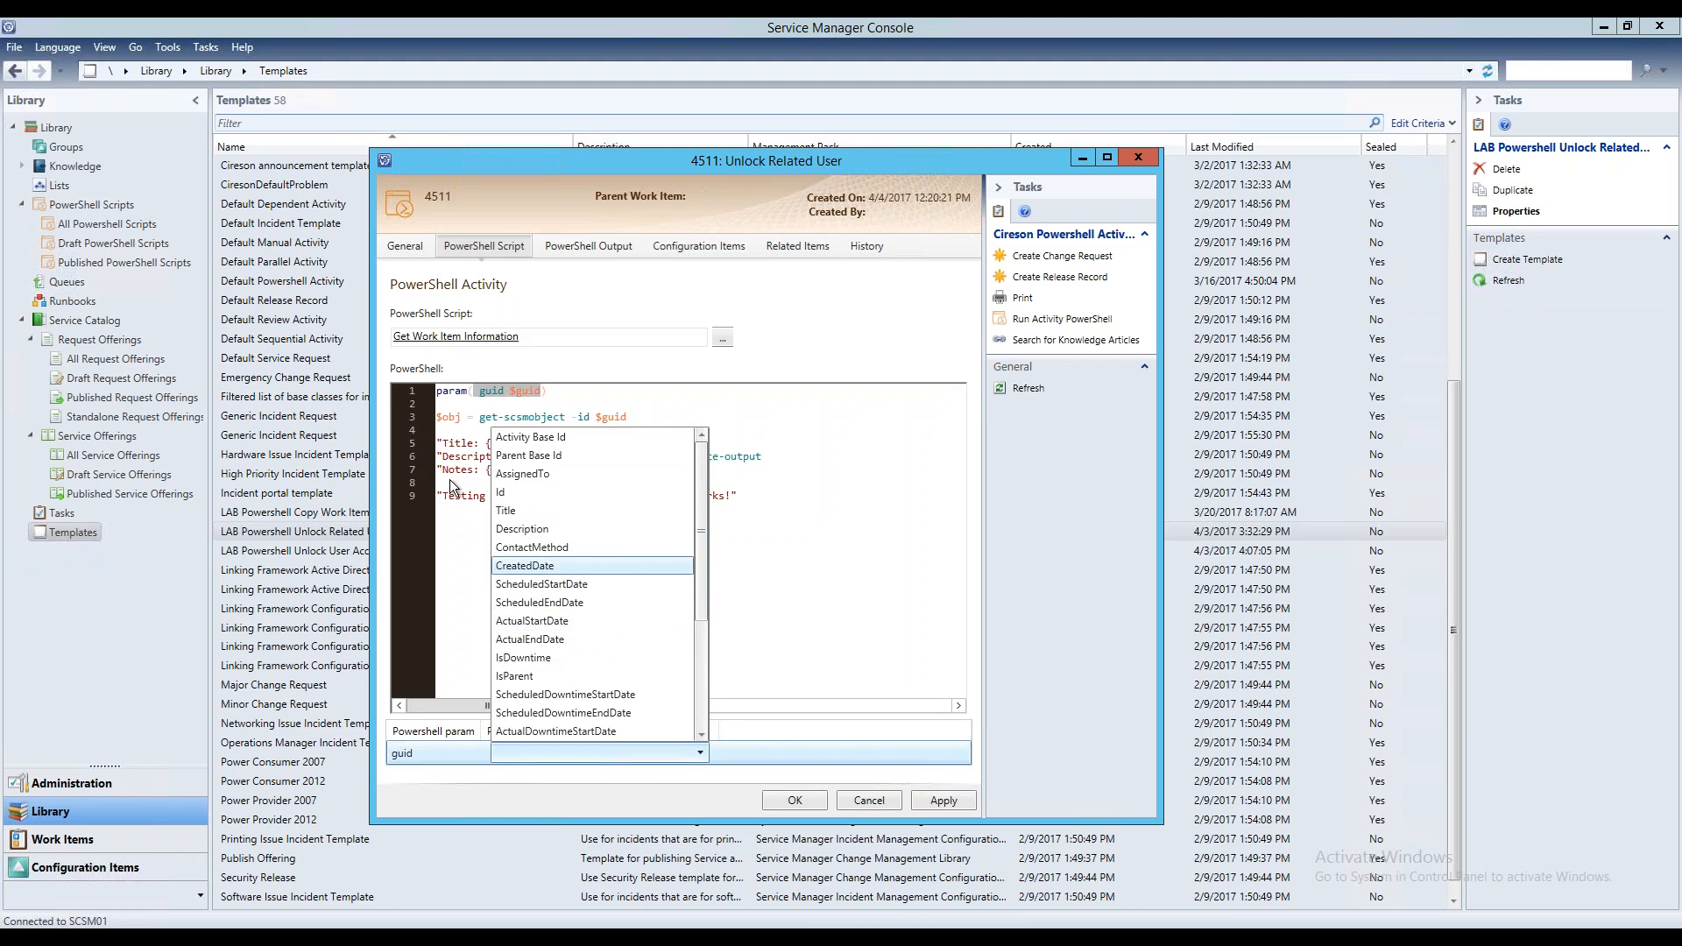
click(815, 505)
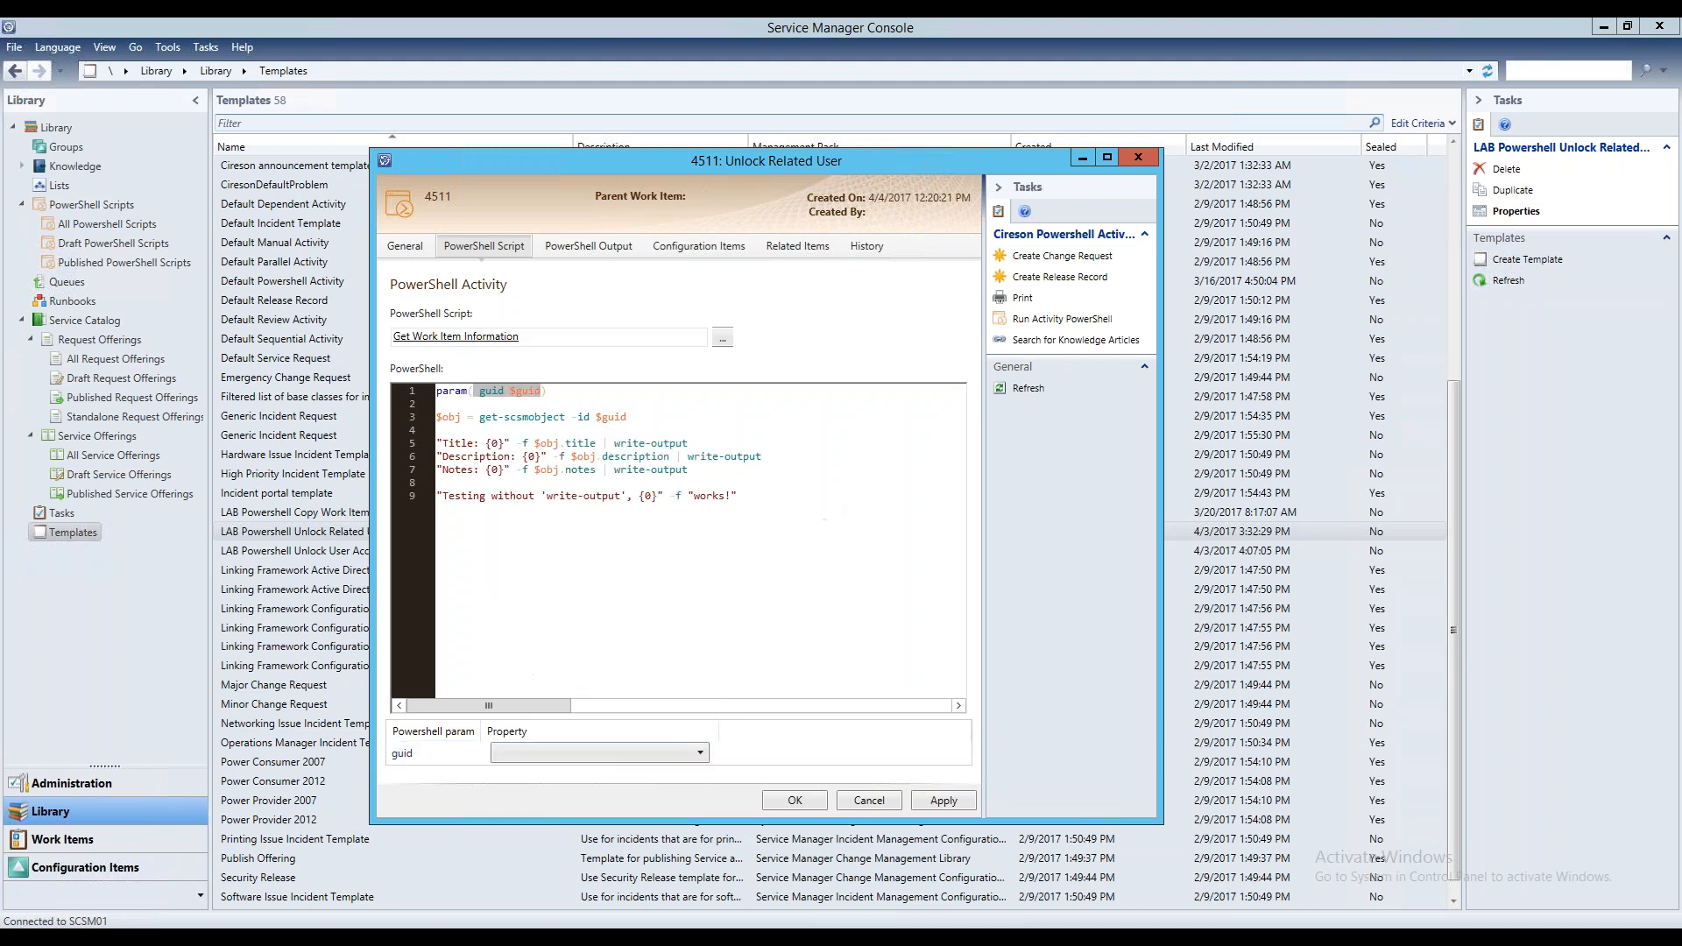
click(522, 750)
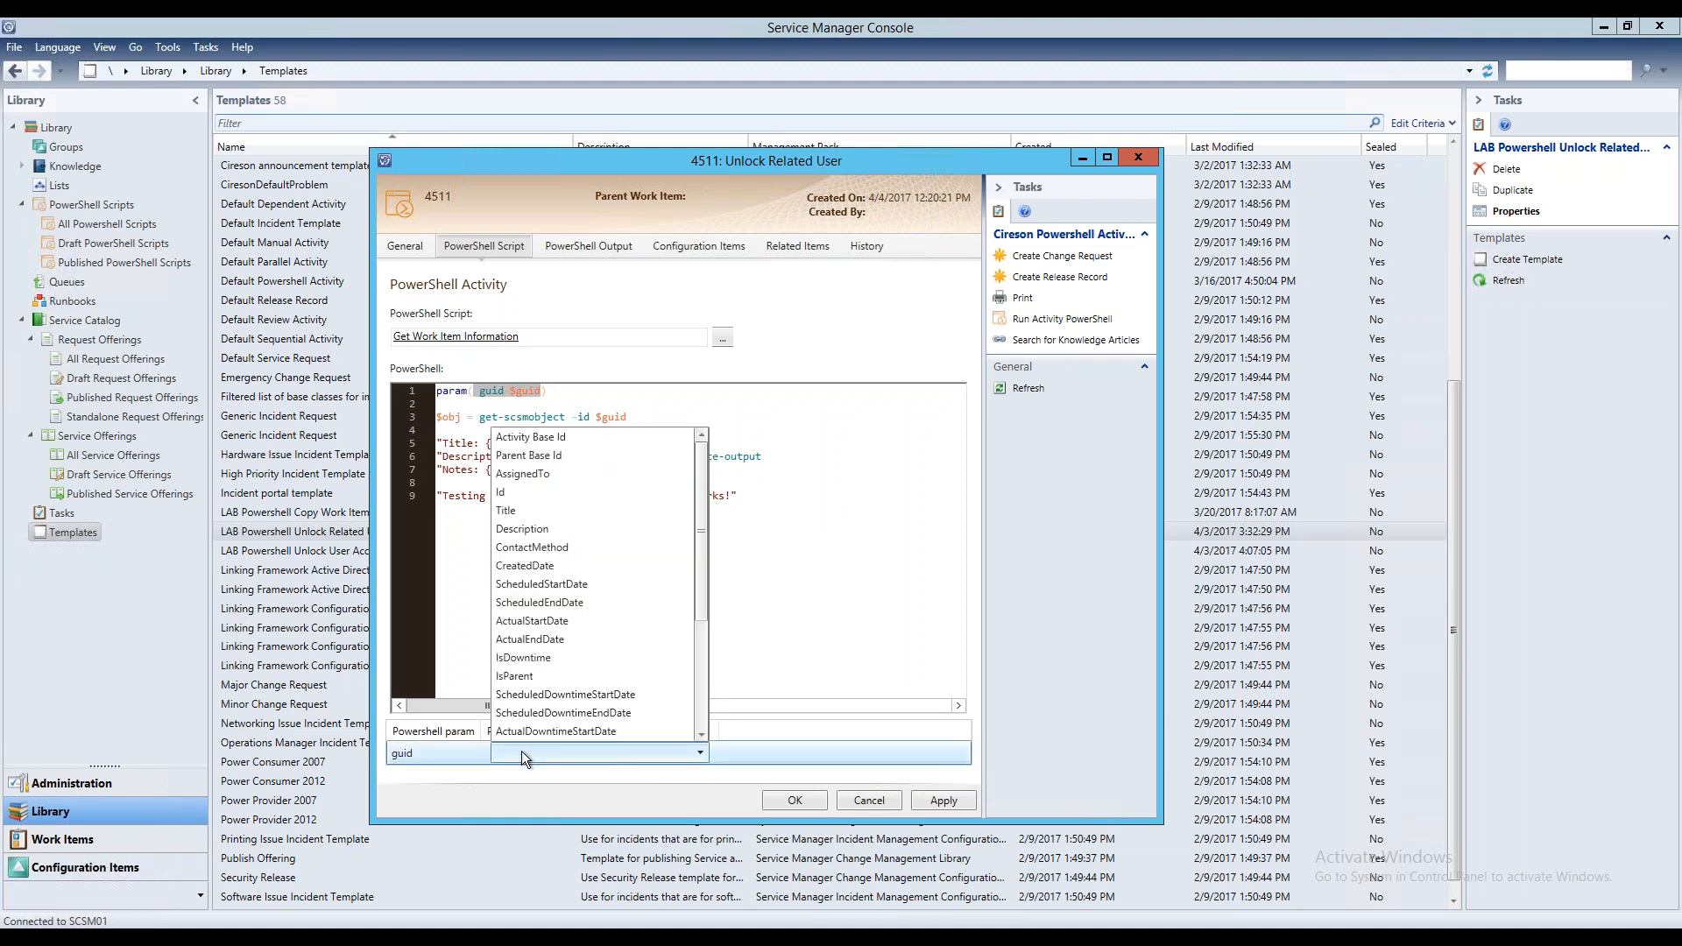
click(569, 455)
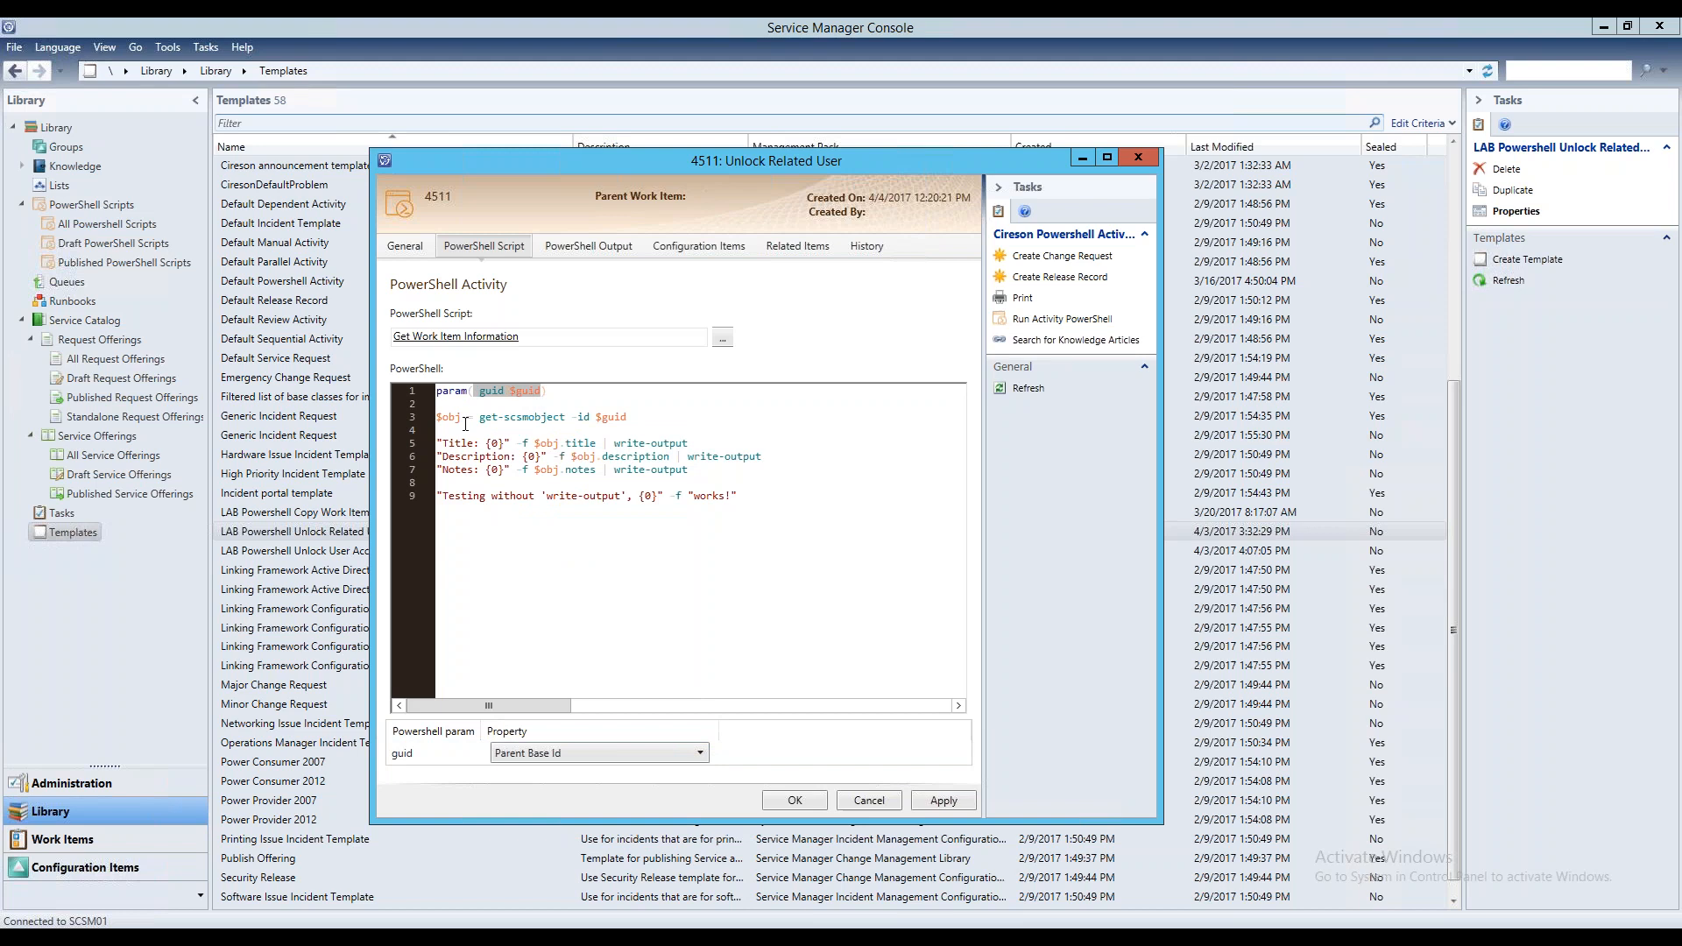
drag(627, 418, 436, 418)
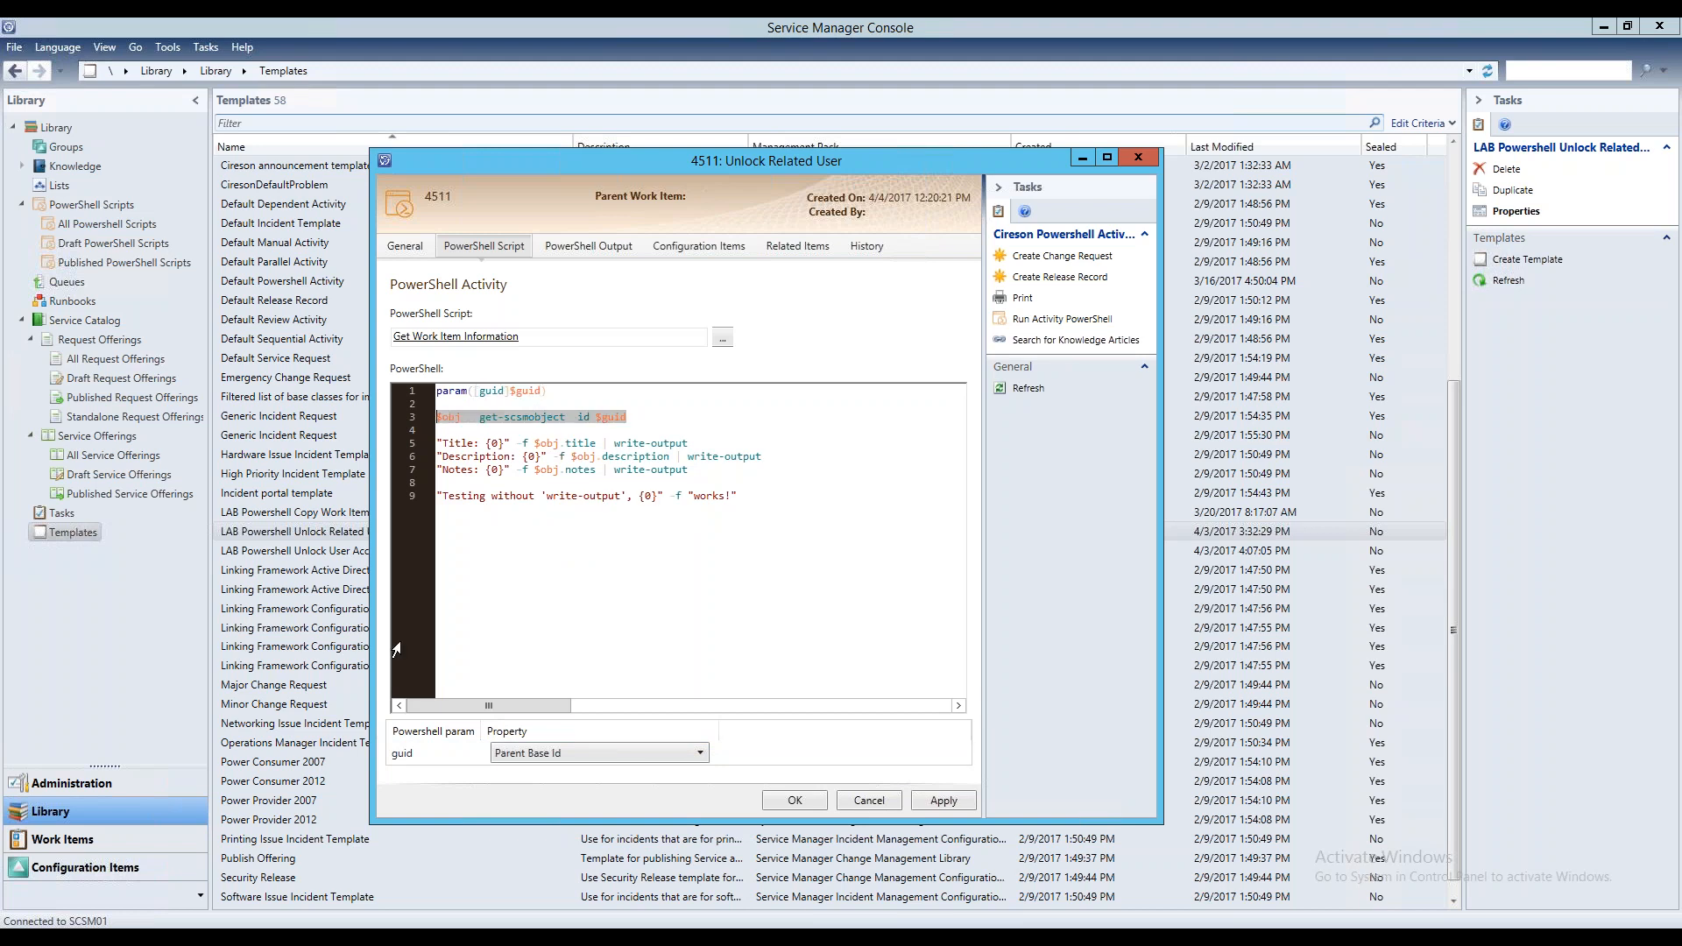
key(Up)
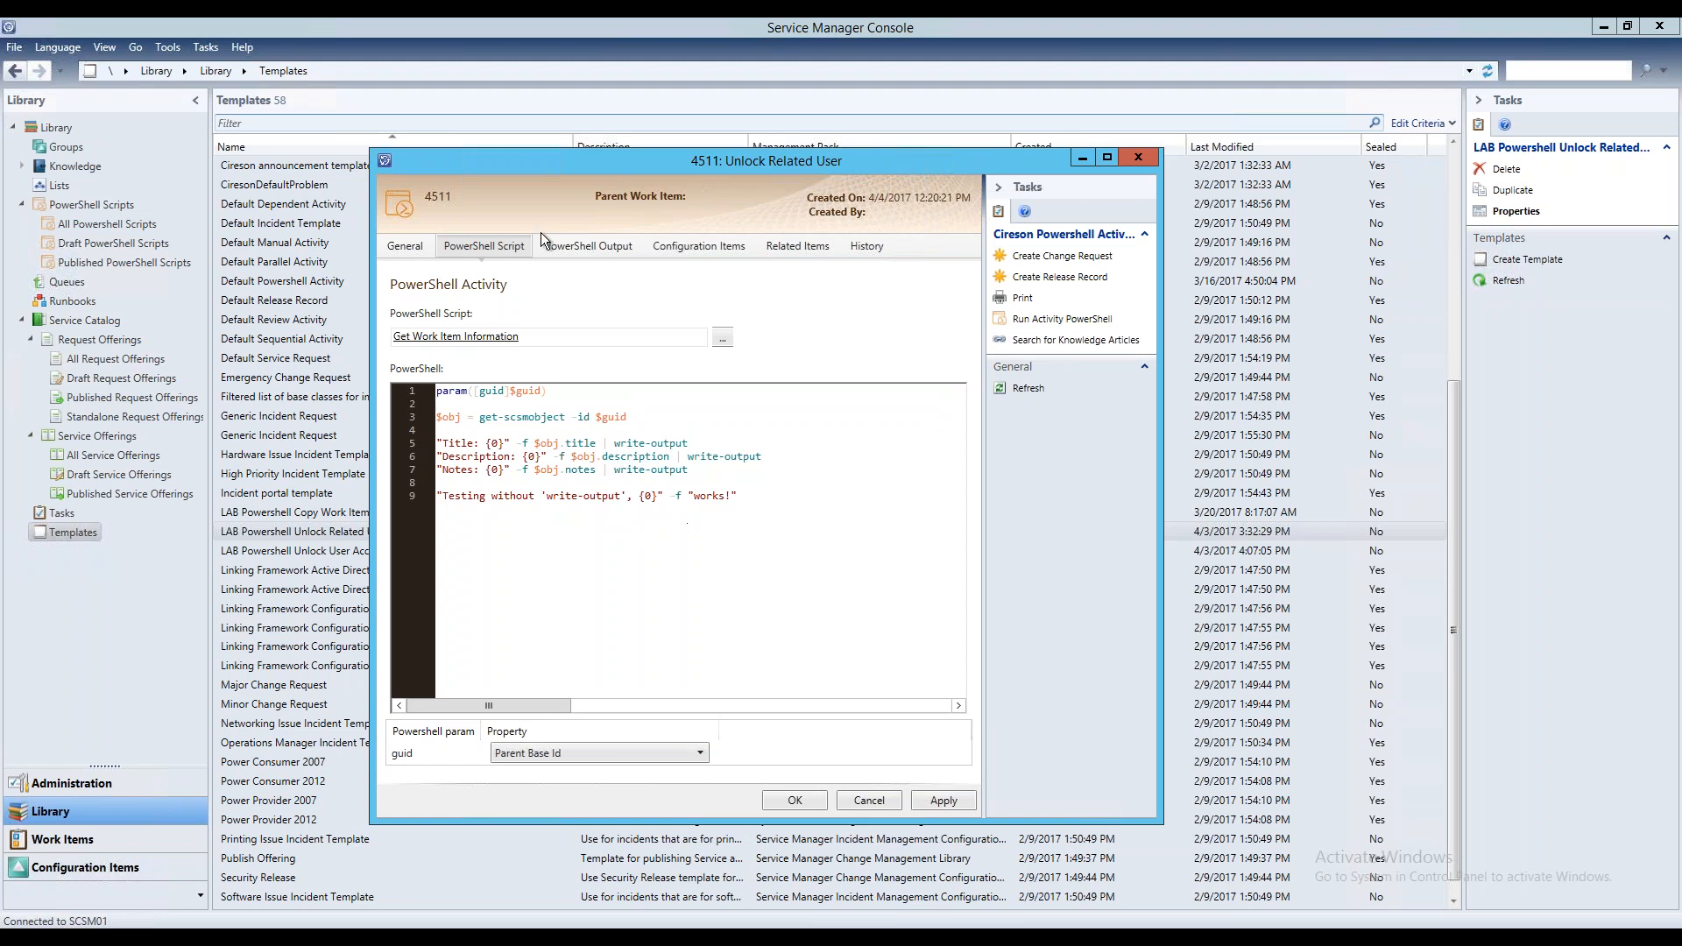
Review the template activity's PowerShell output, configuration items, related items and history, and close the form without saving its changes
click(578, 249)
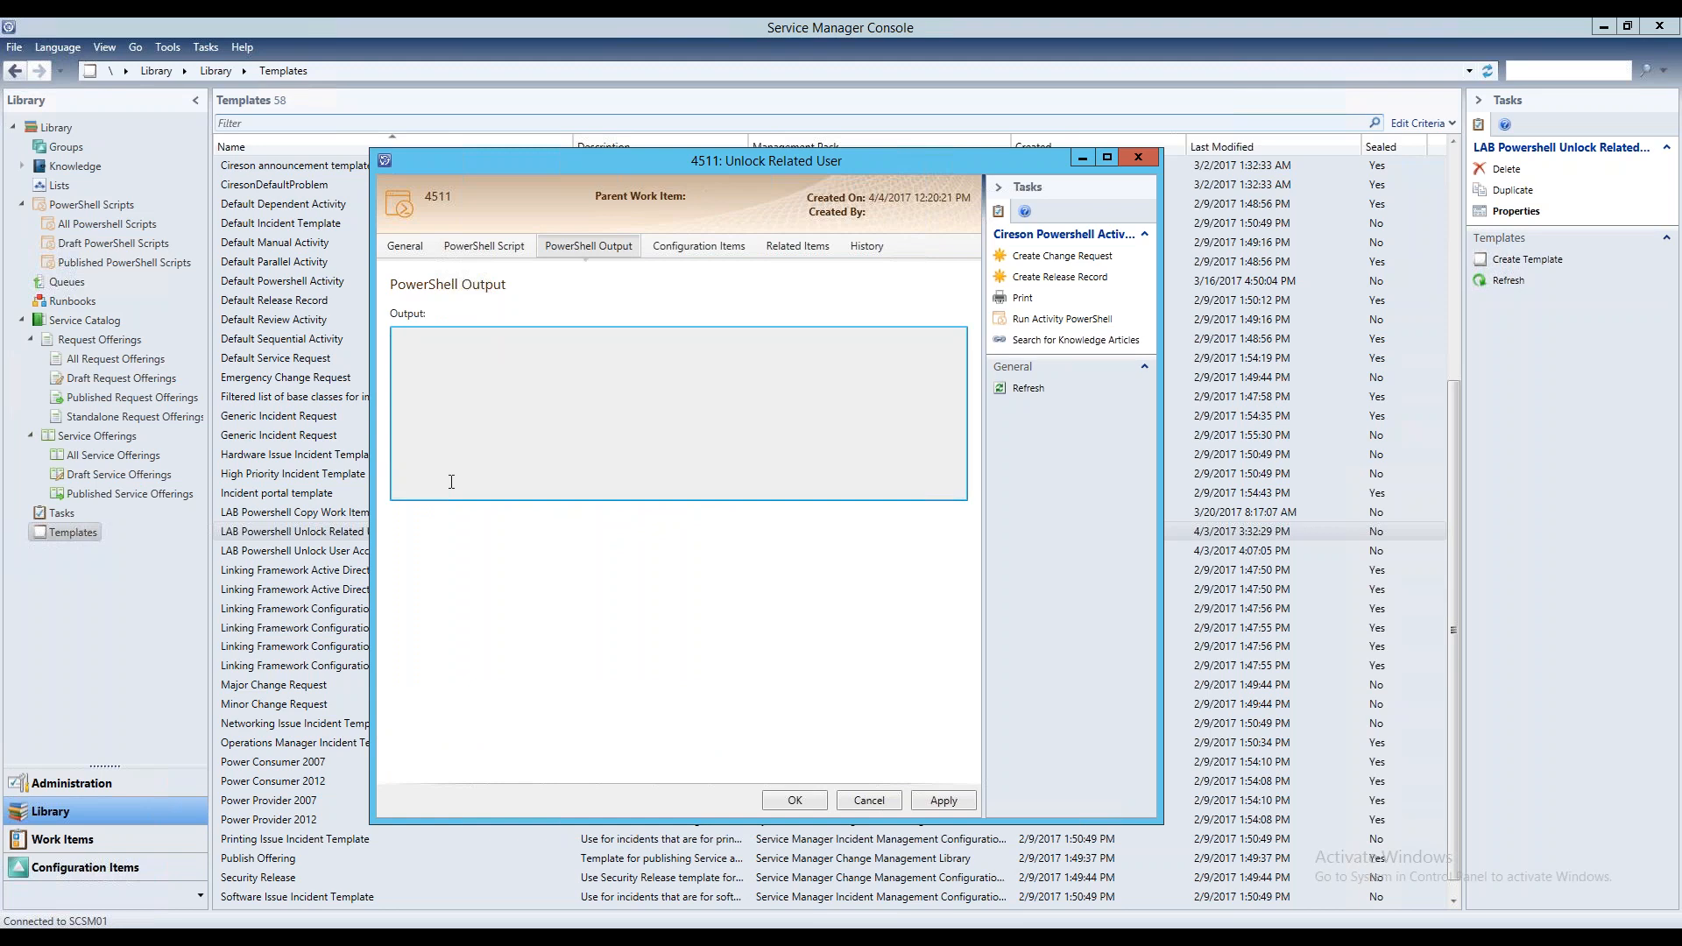
click(724, 241)
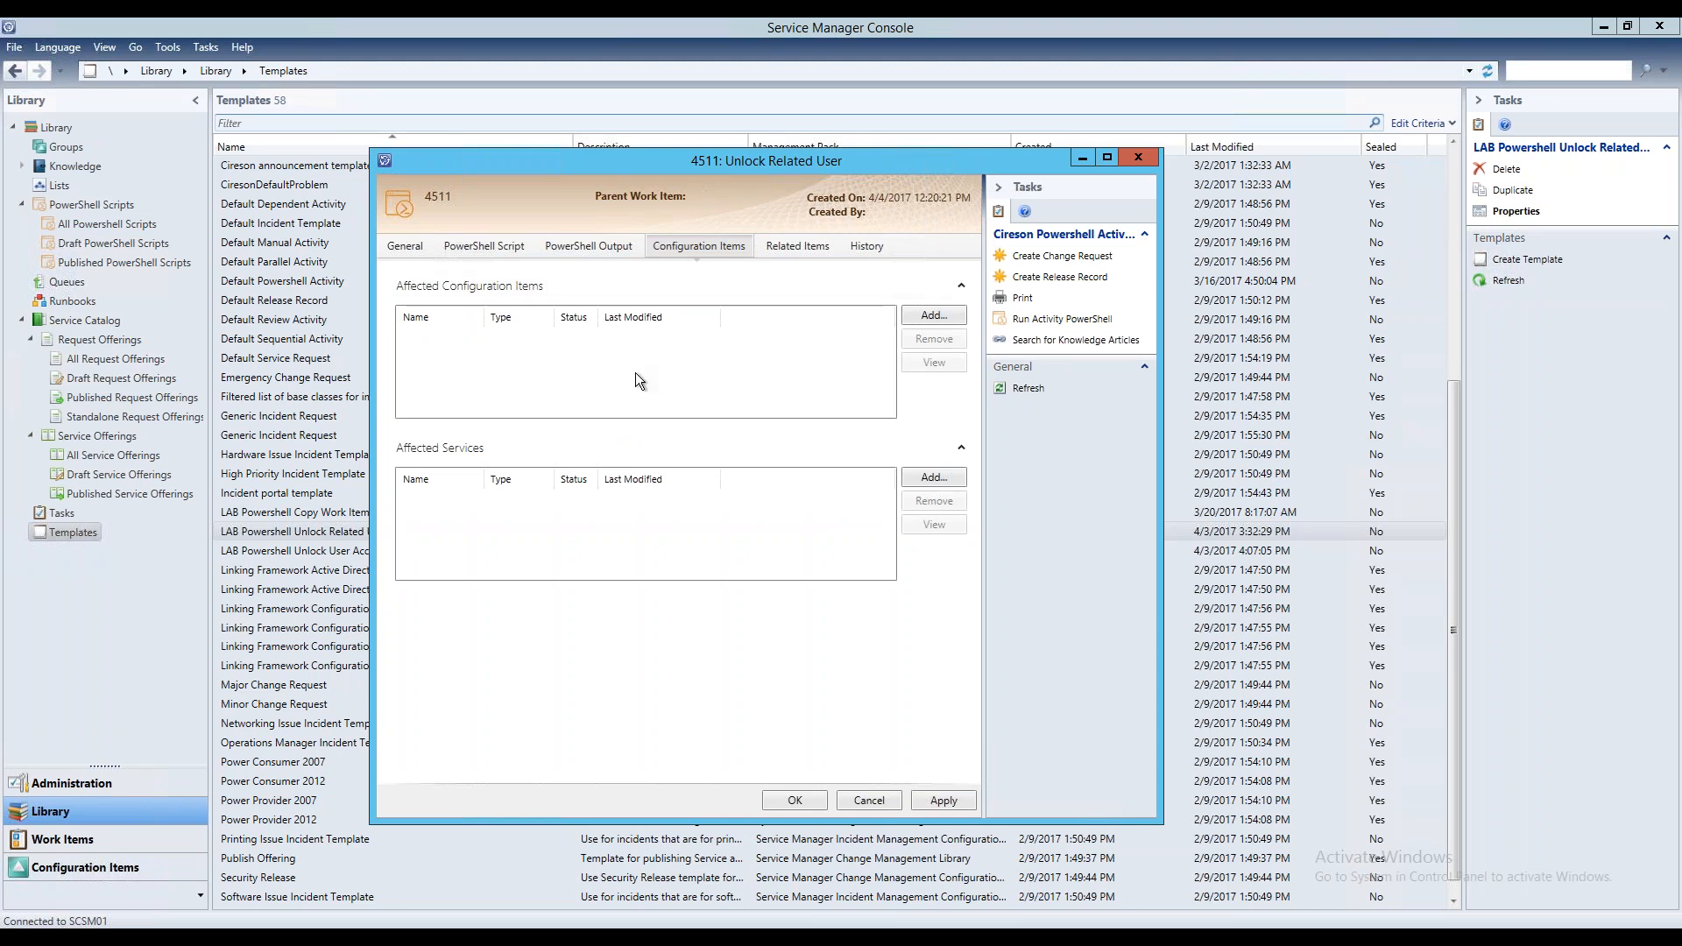
click(793, 248)
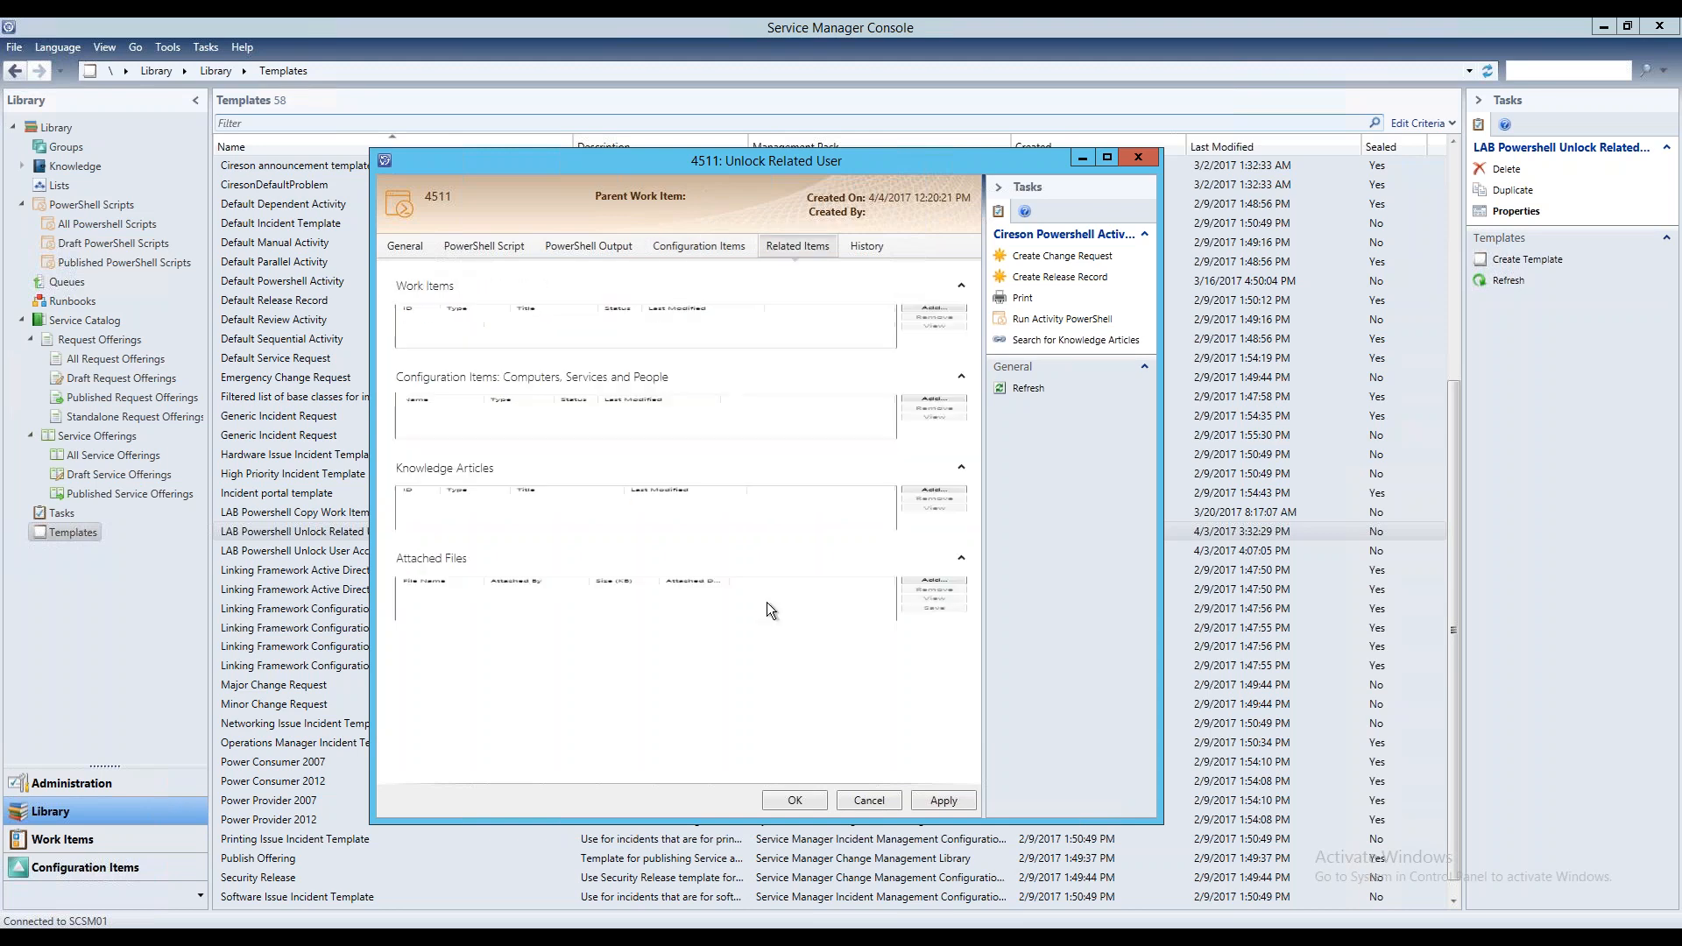
scroll(665, 465, down, 1)
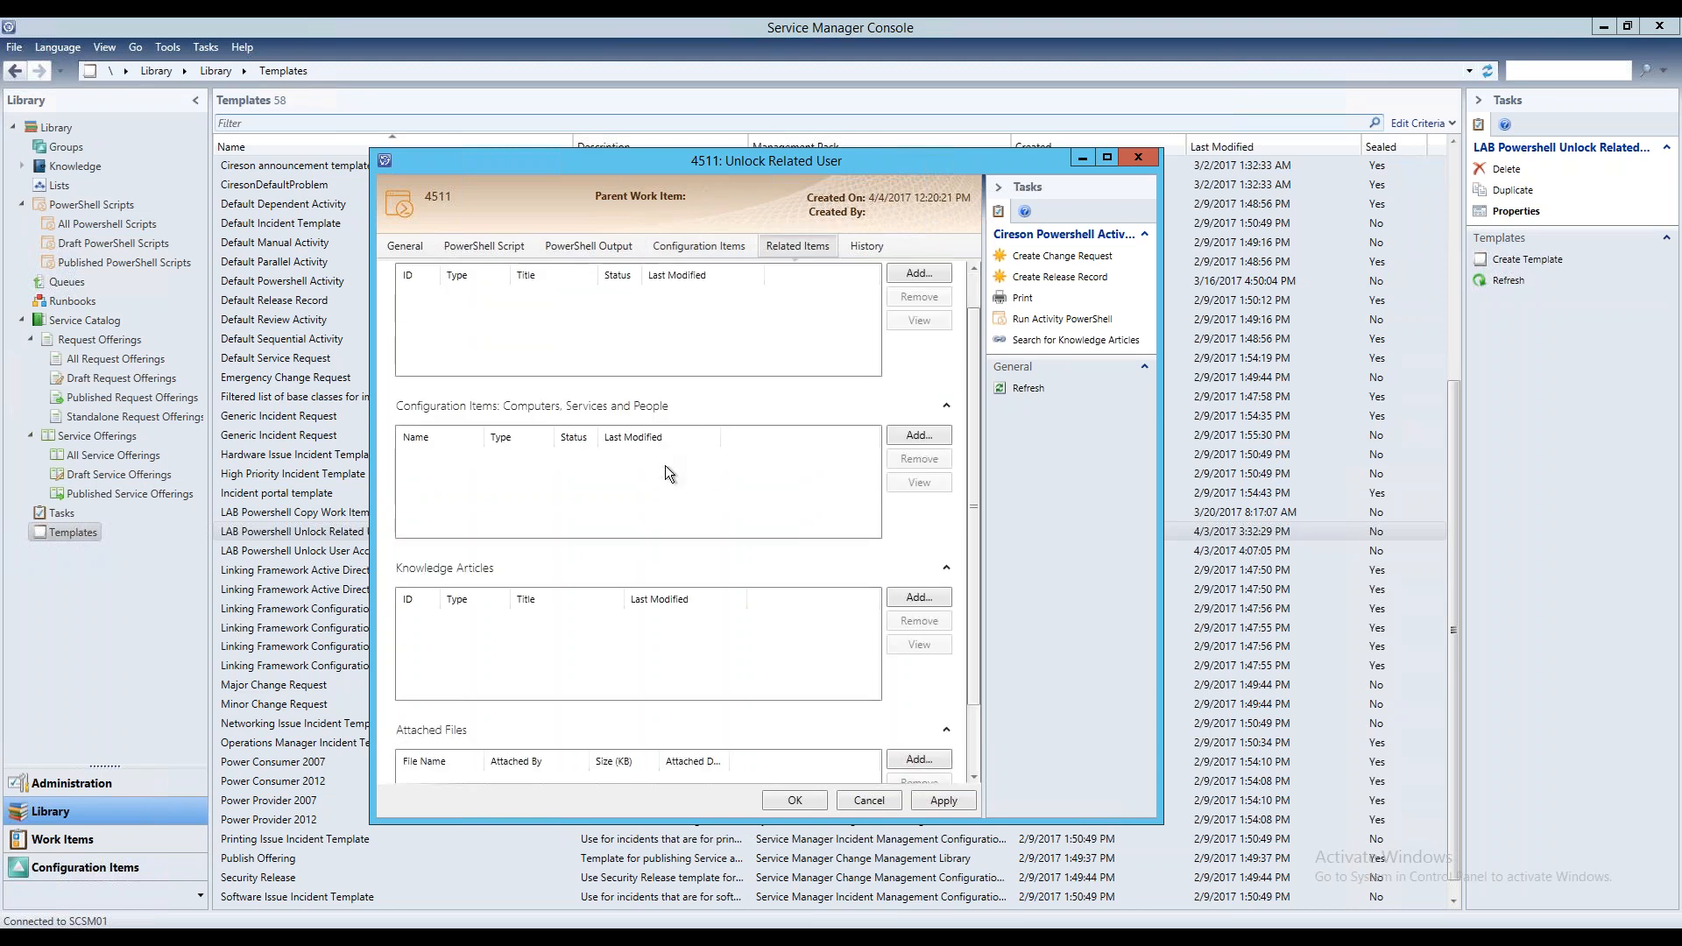
scroll(973, 701, up, 2)
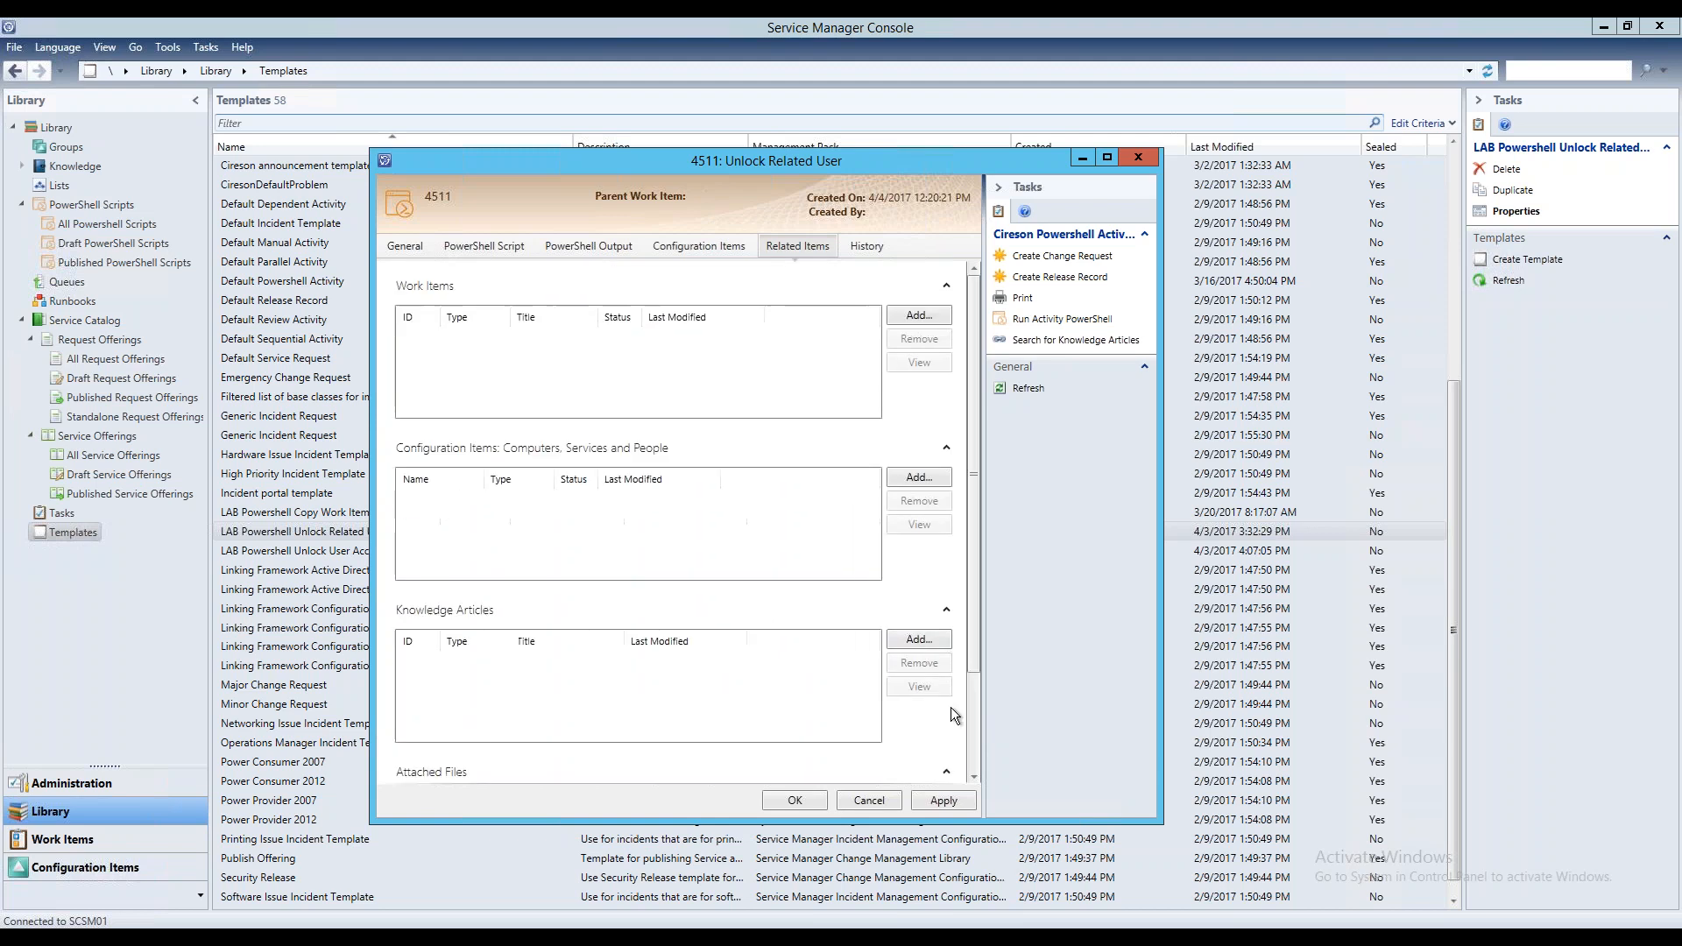
click(870, 249)
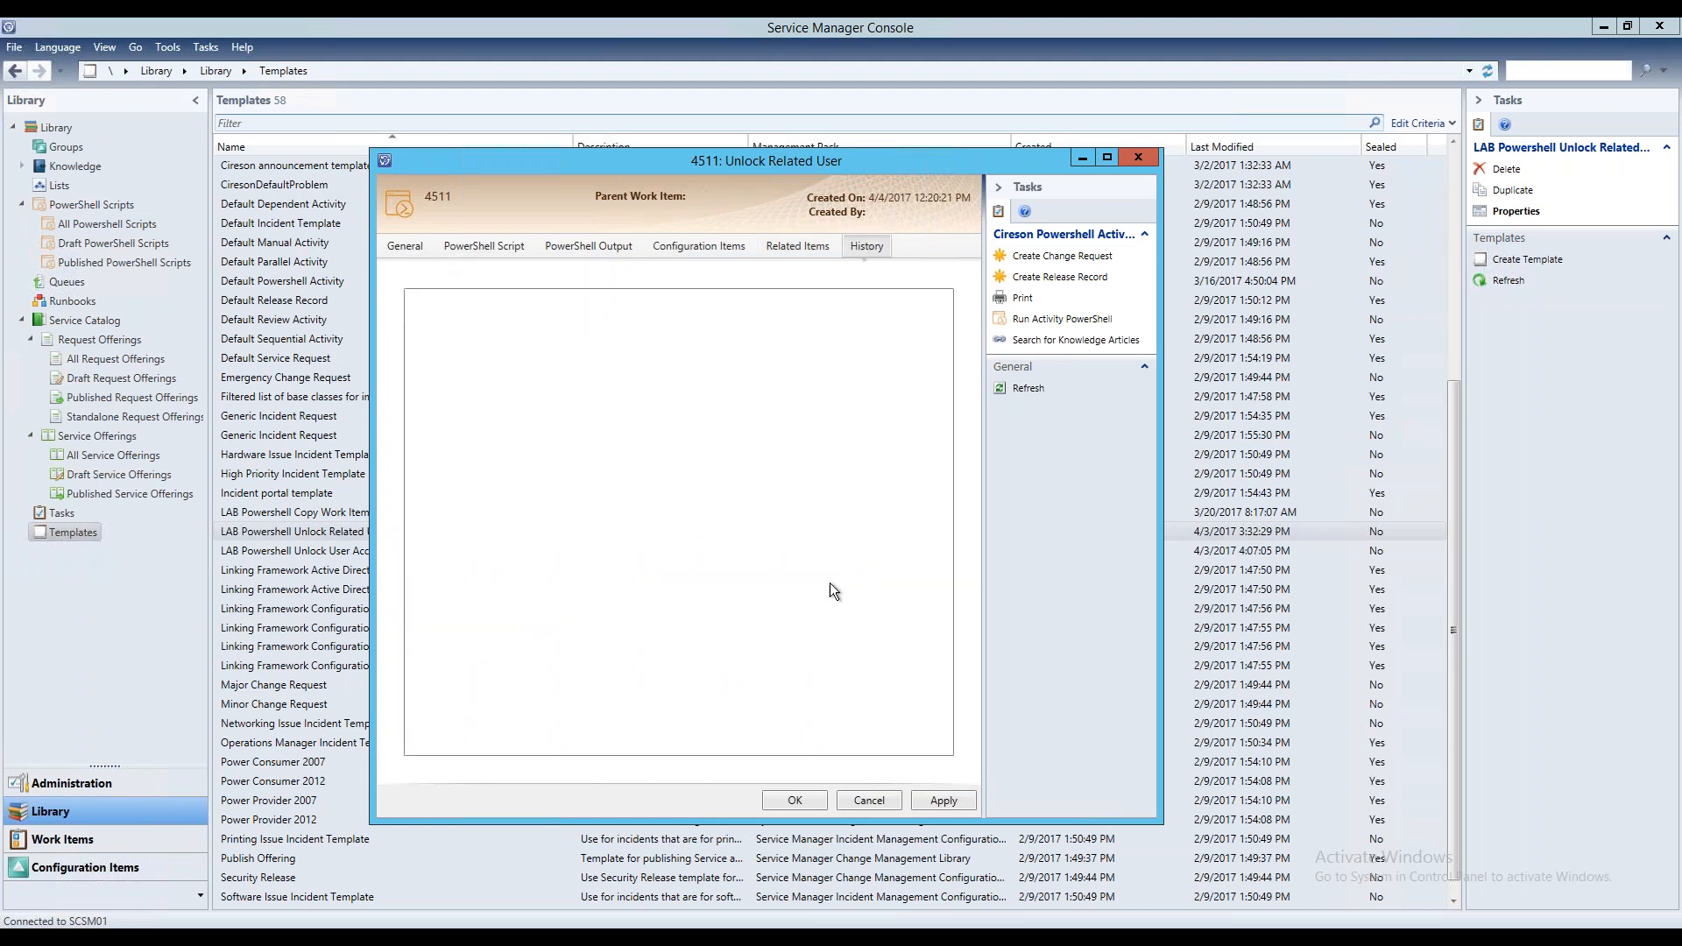
click(869, 800)
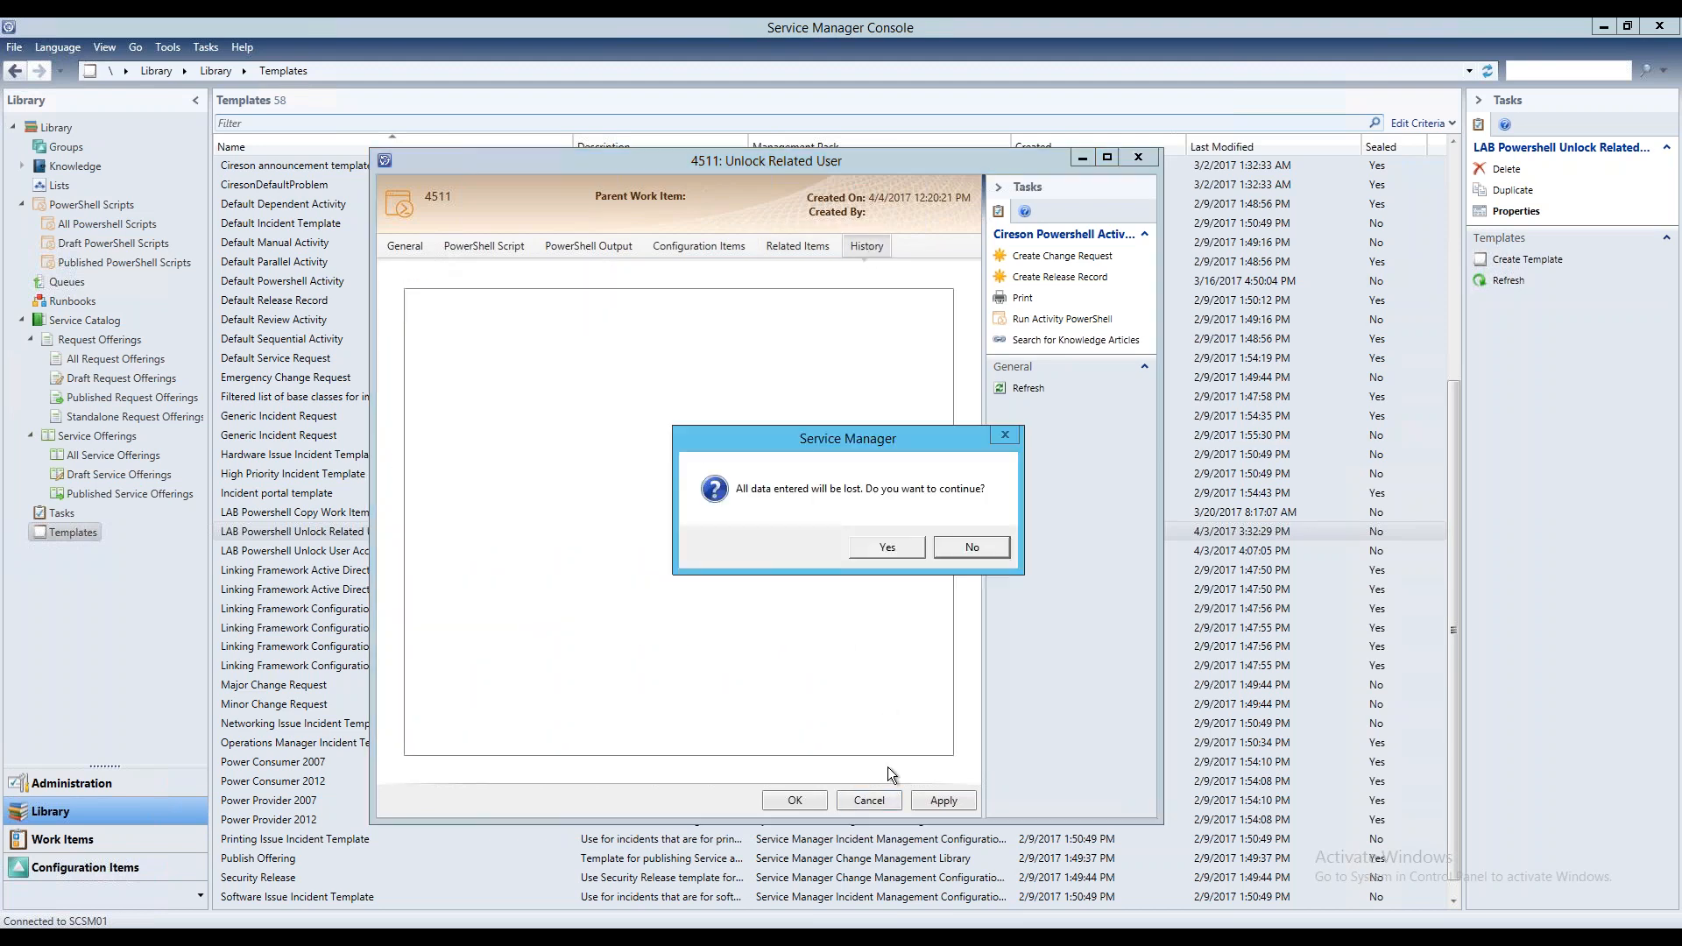
click(886, 544)
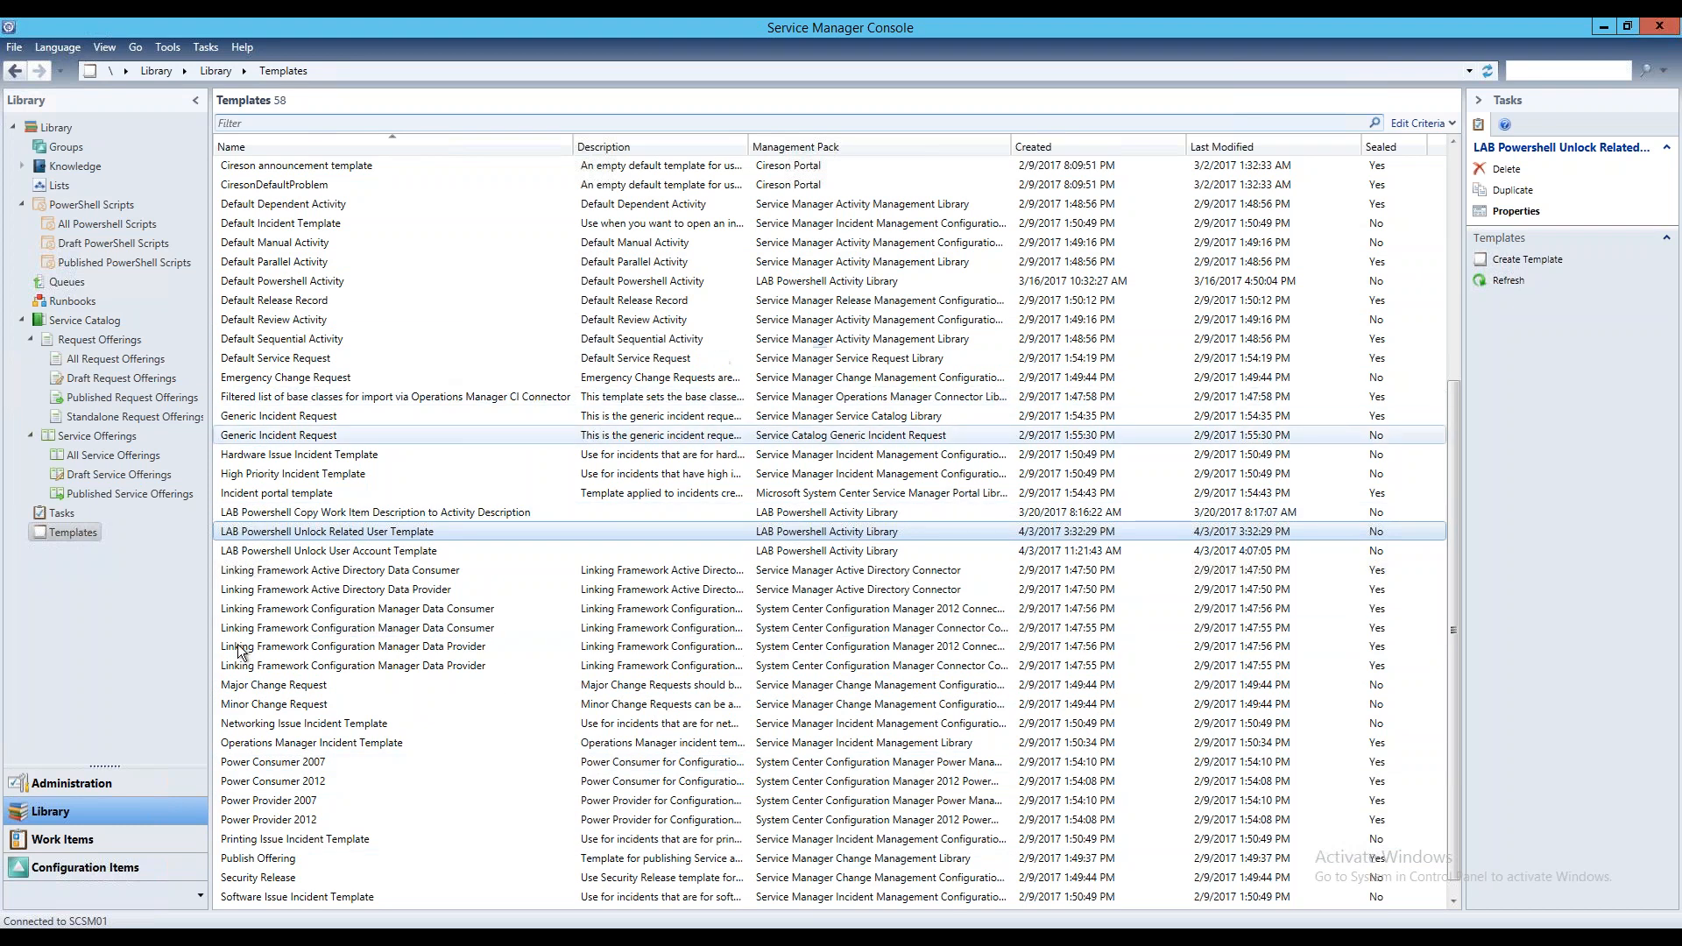
Create a new service request in Work Items from the Default Service Request template
click(63, 839)
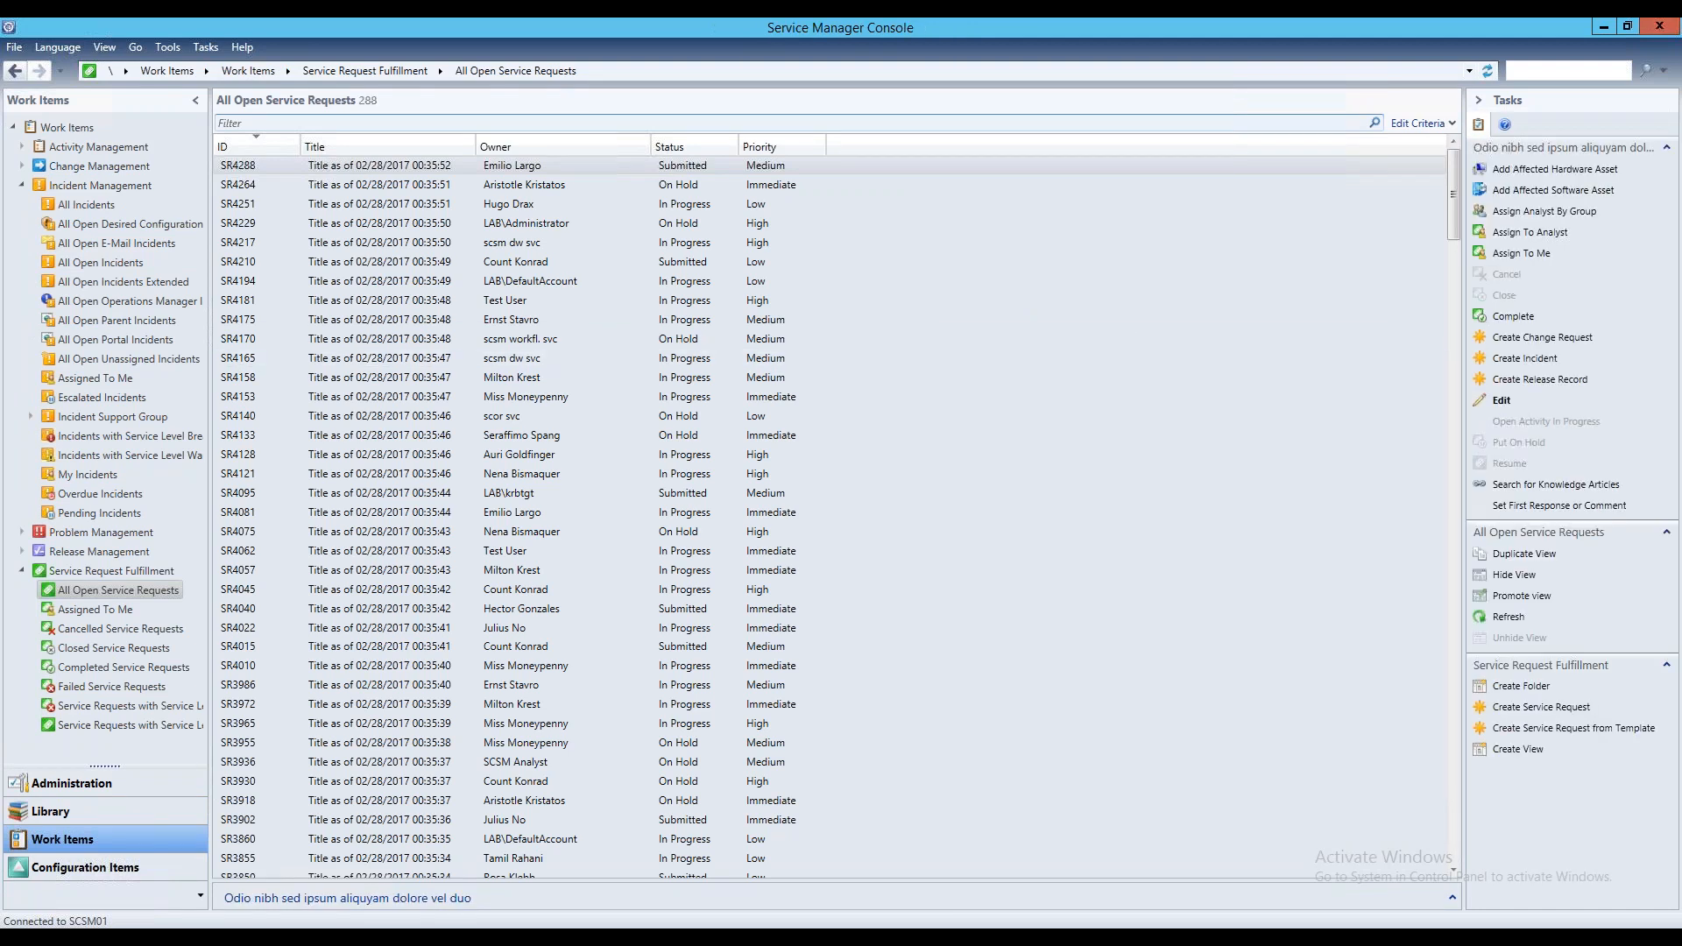
click(1587, 730)
click(145, 195)
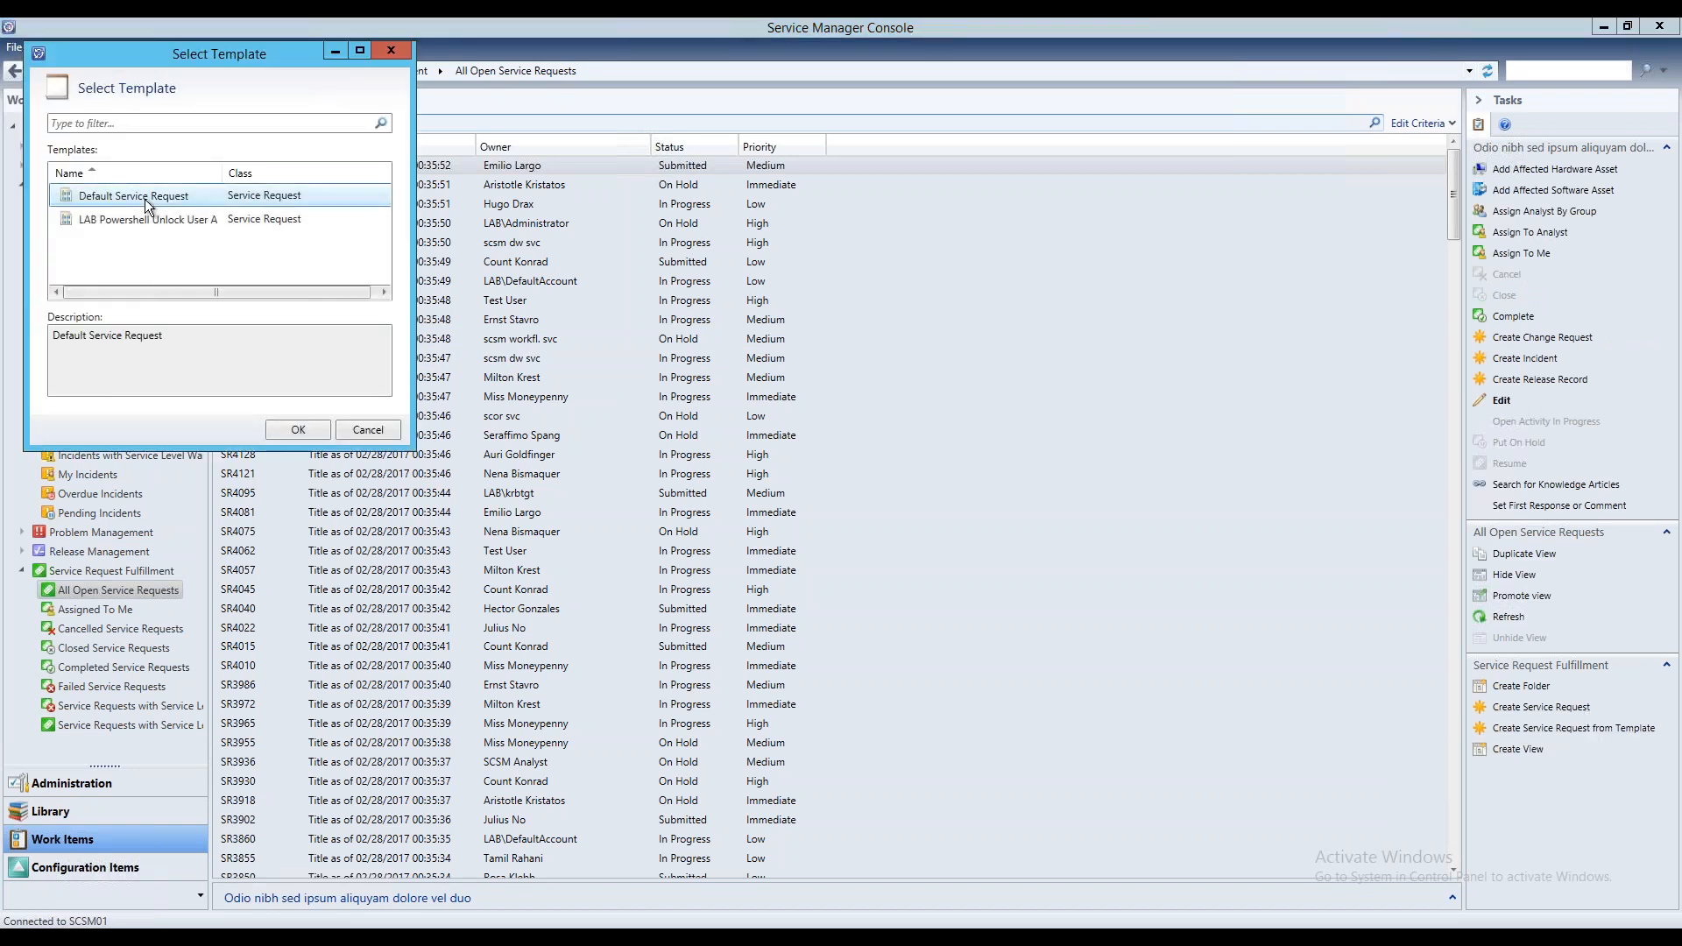
click(296, 430)
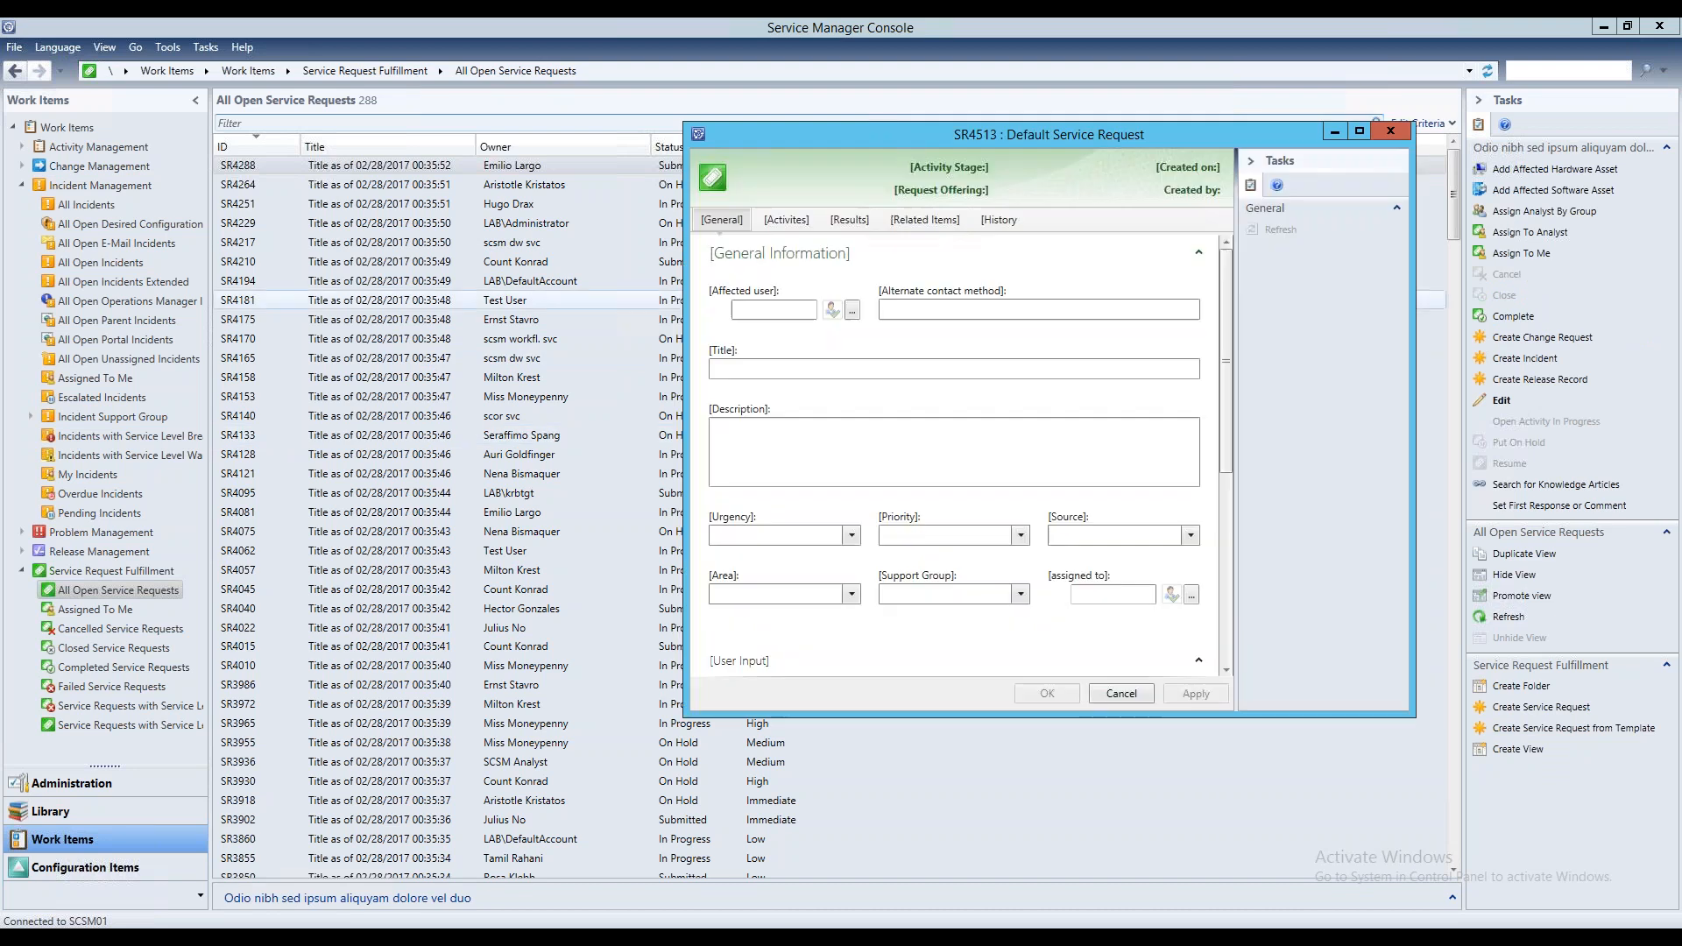
drag(1006, 135, 721, 176)
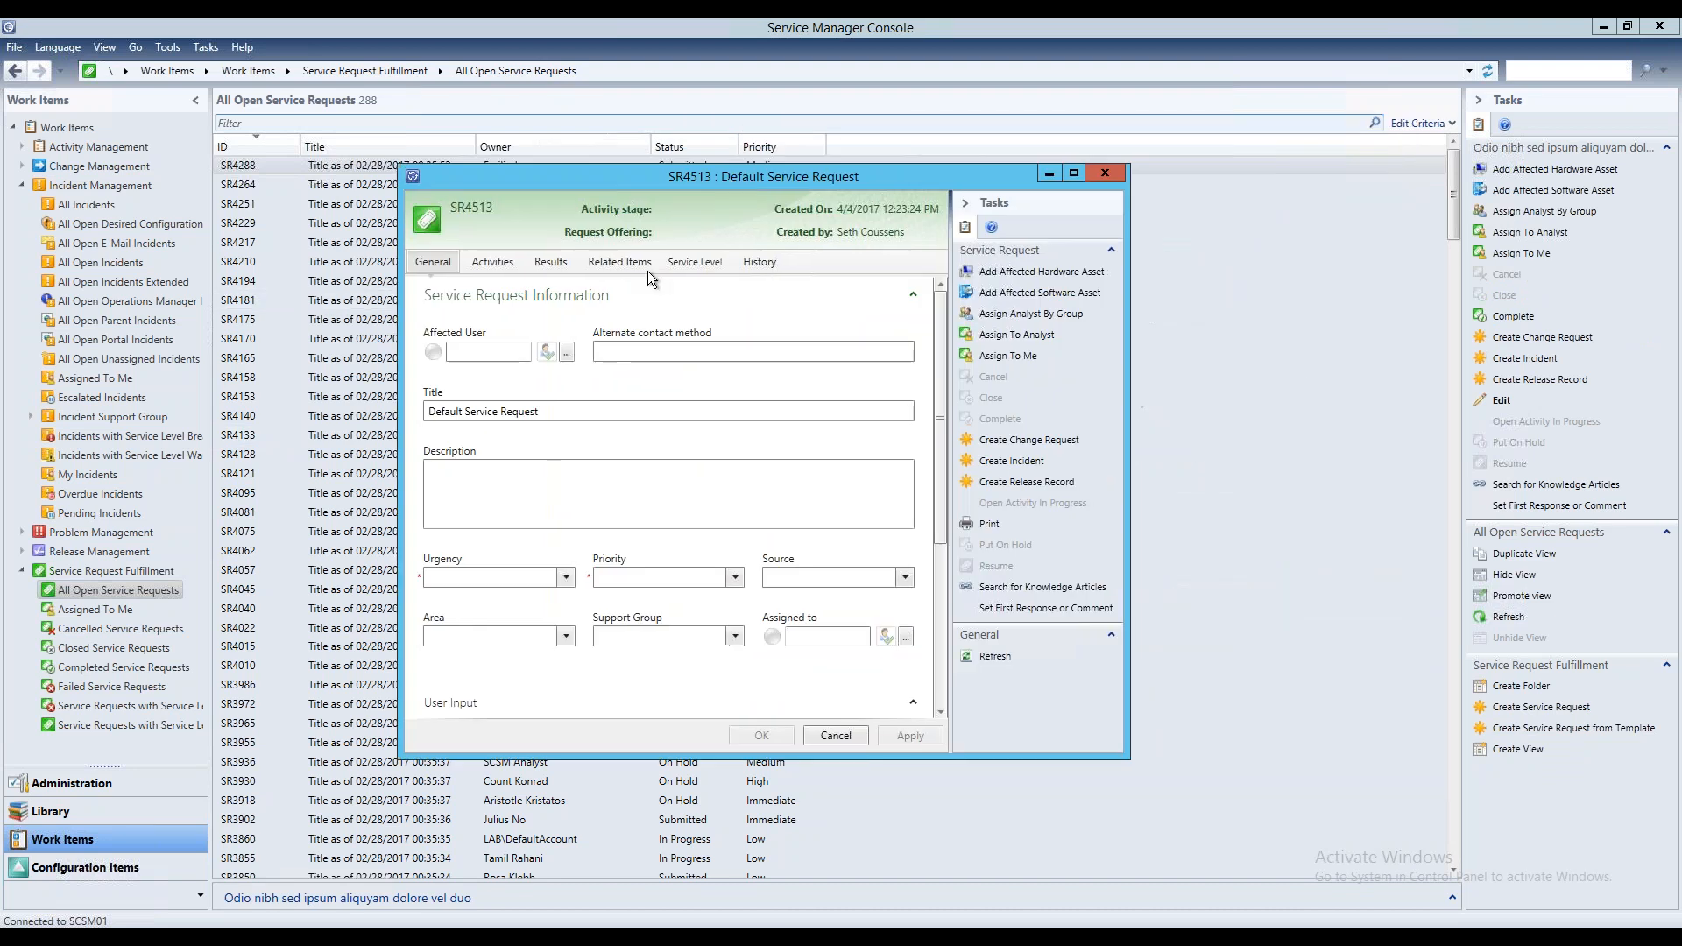
Fill in the service request's affected user and set its urgency to Low, priority to Low and source to Other
click(506, 350)
text(seth)
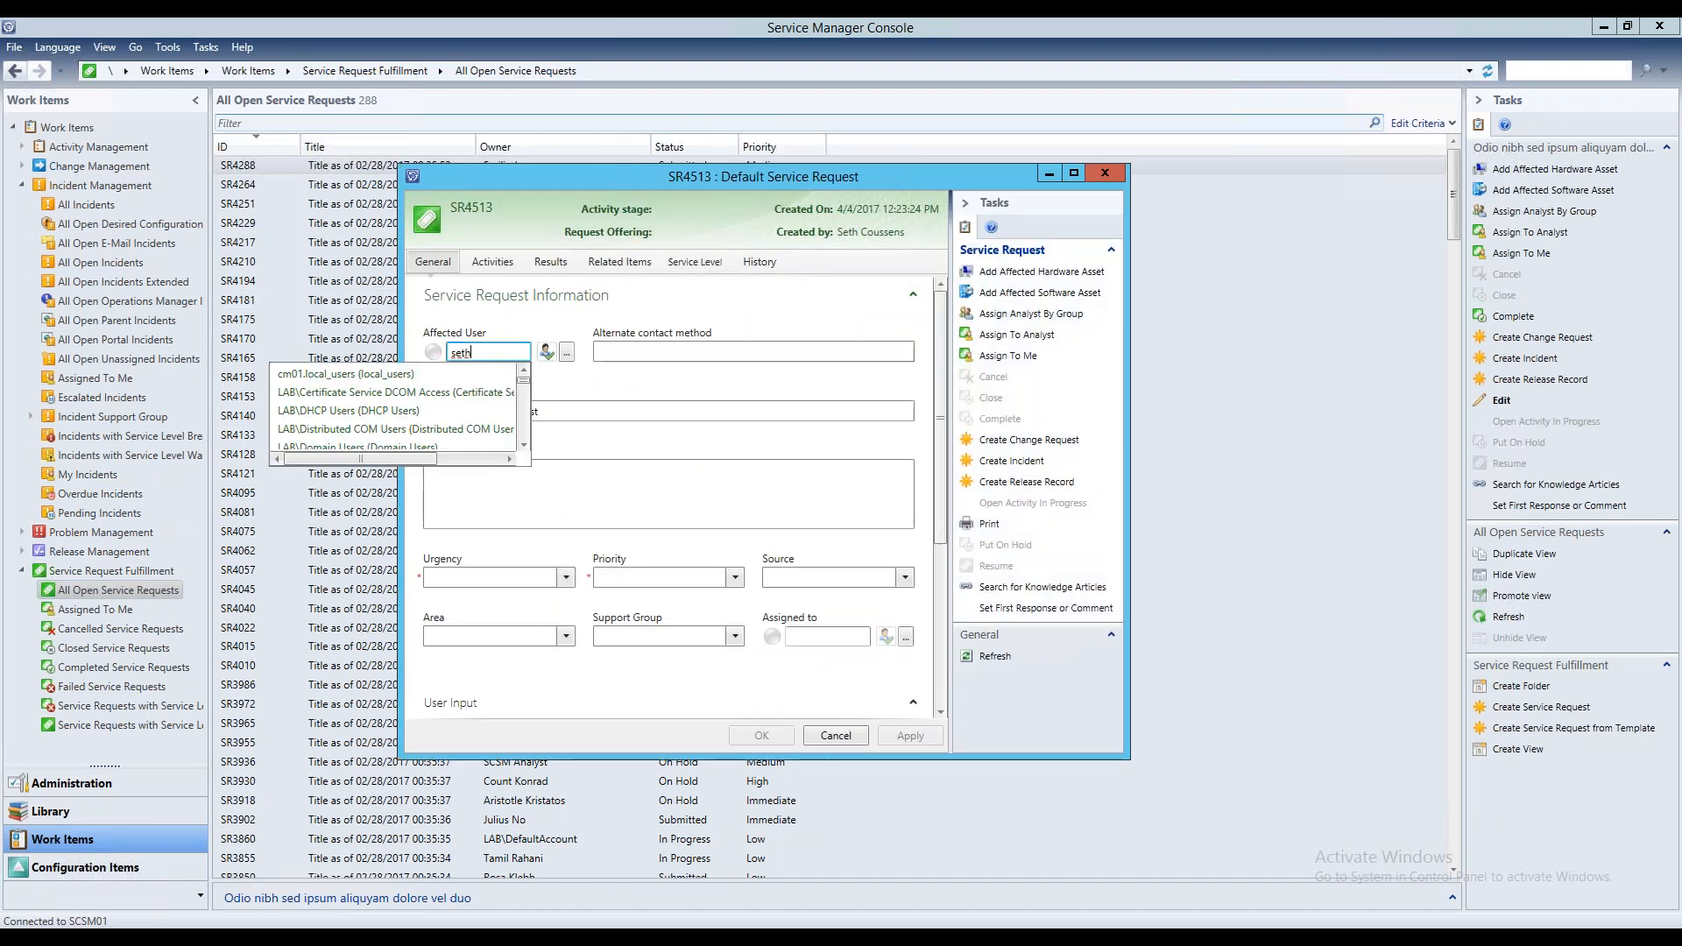
click(338, 374)
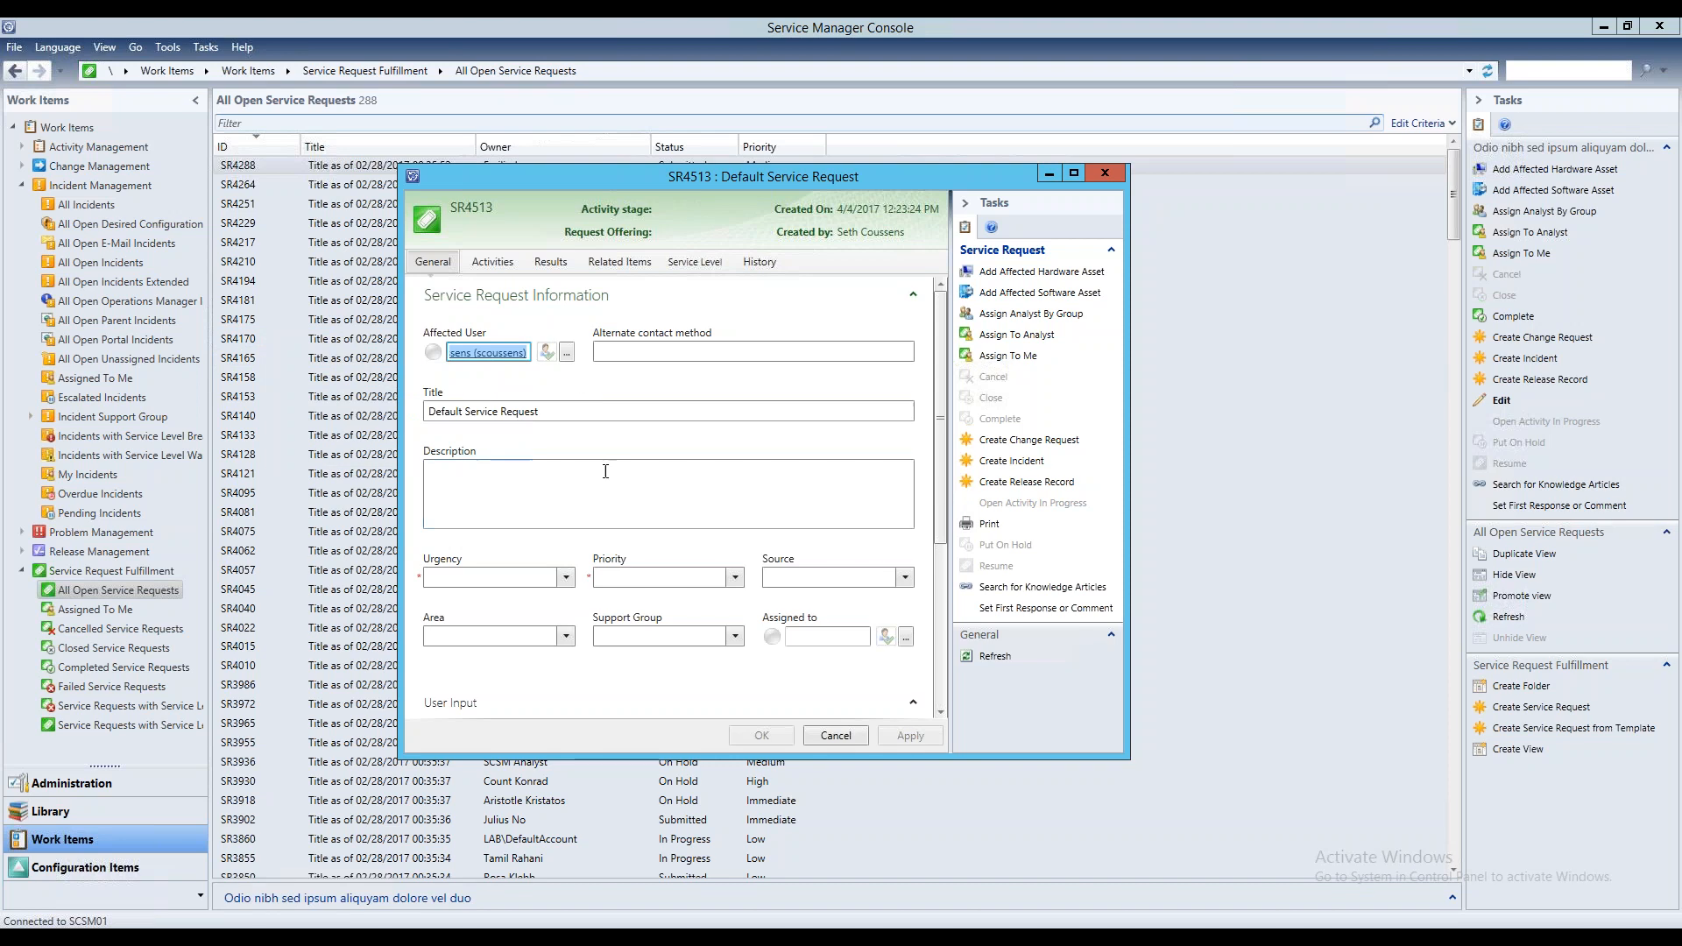
click(566, 577)
click(492, 600)
click(696, 579)
click(696, 599)
click(903, 578)
click(805, 642)
Extend the service request's title to "Default Service Request - For Webinar"
click(574, 412)
text(- )
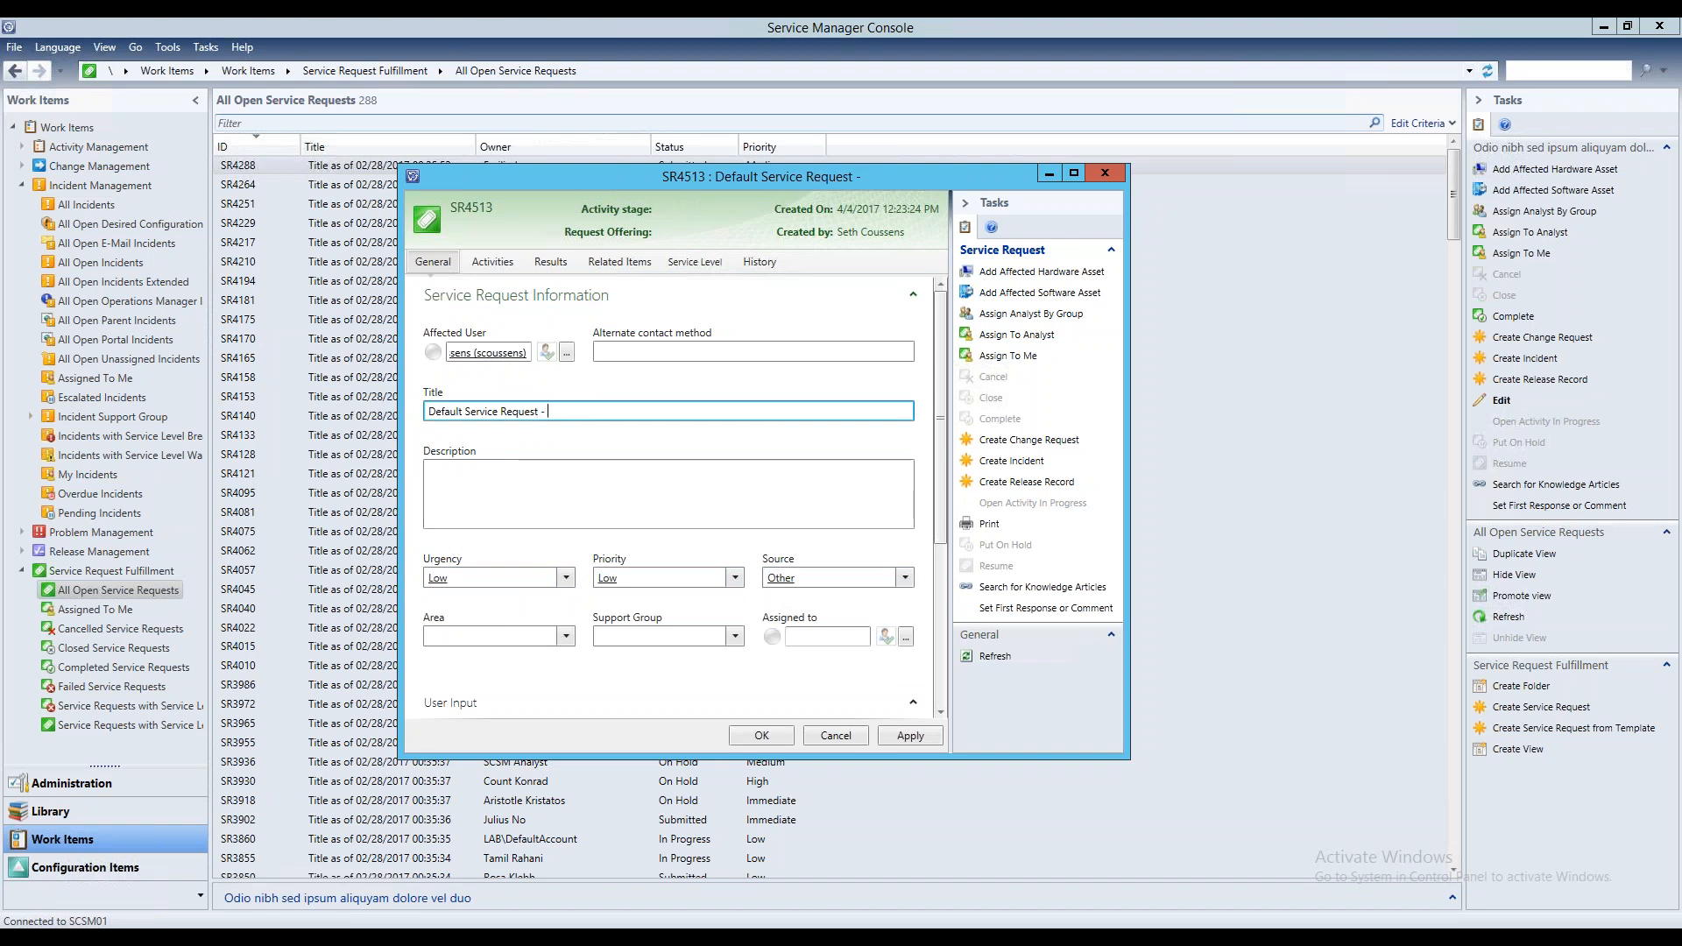
text(For Webinar)
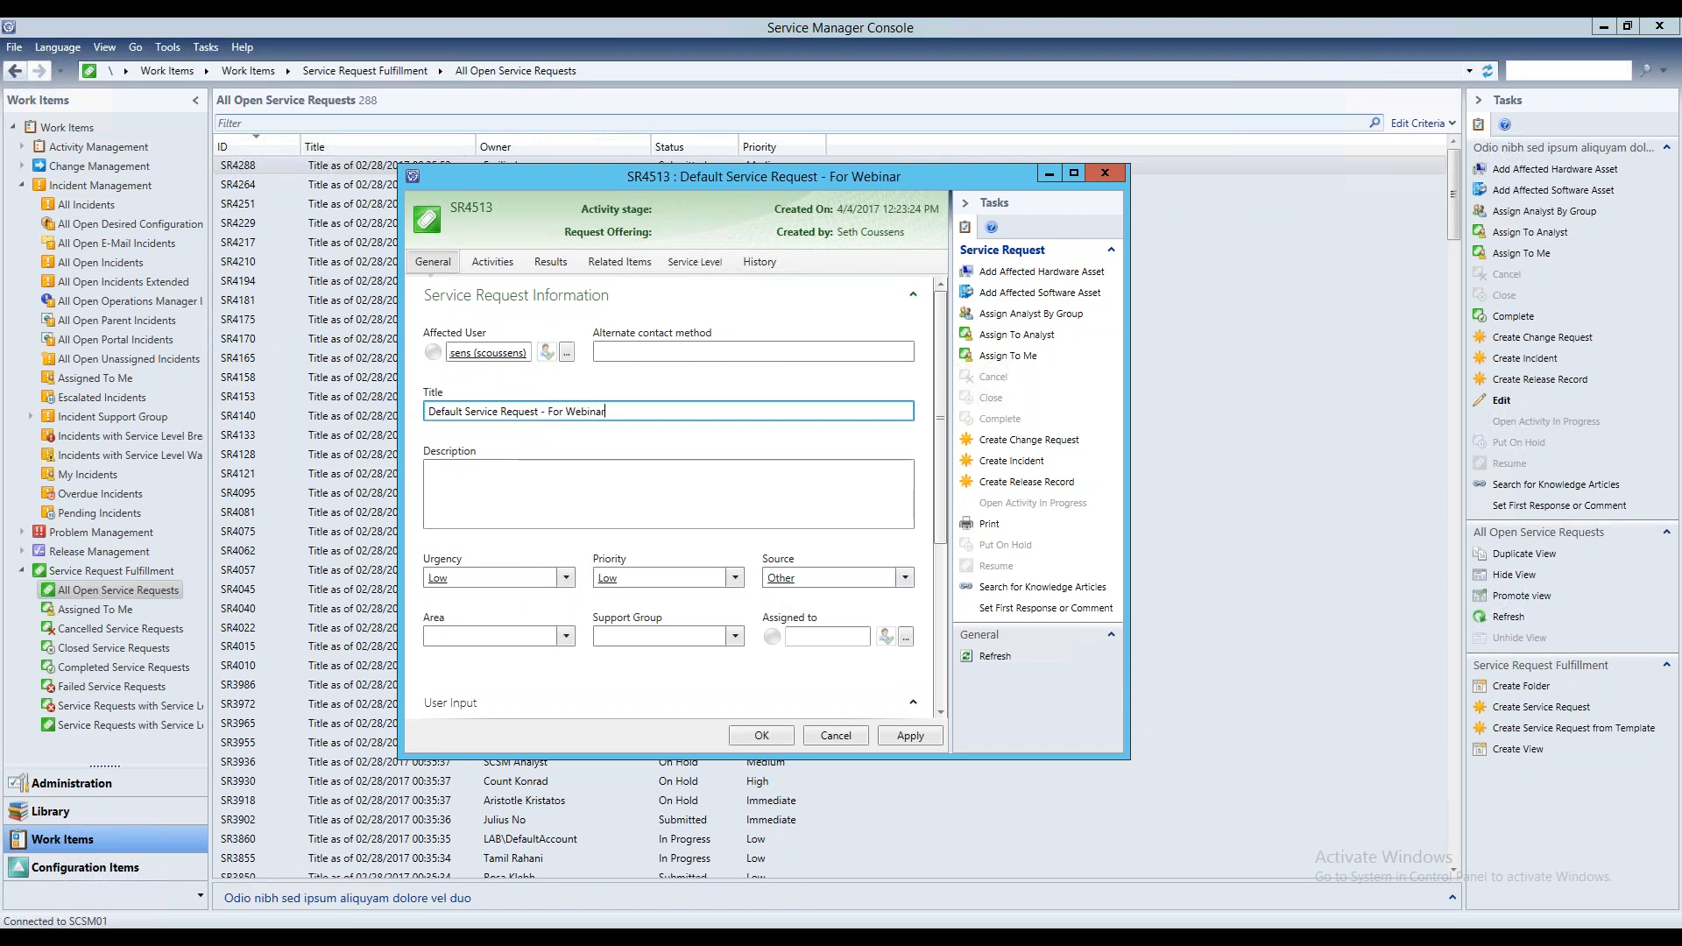
Remove the "Approve Service Request" review activity and the "Apply Service" manual activity from the service request
click(492, 262)
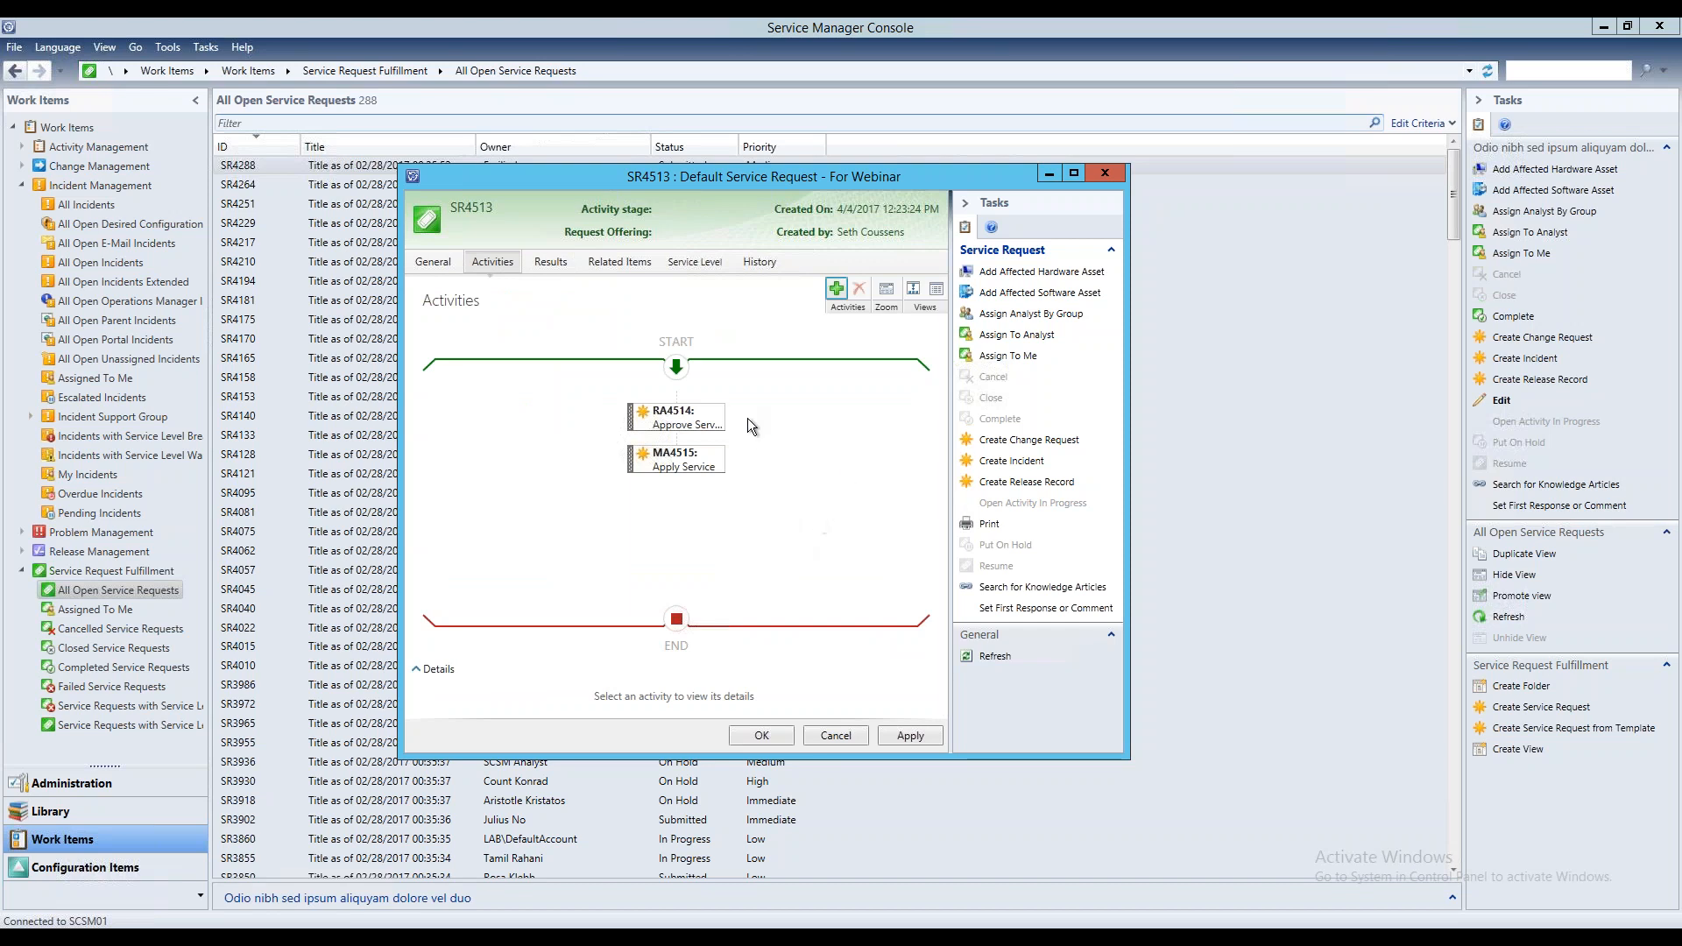
click(708, 427)
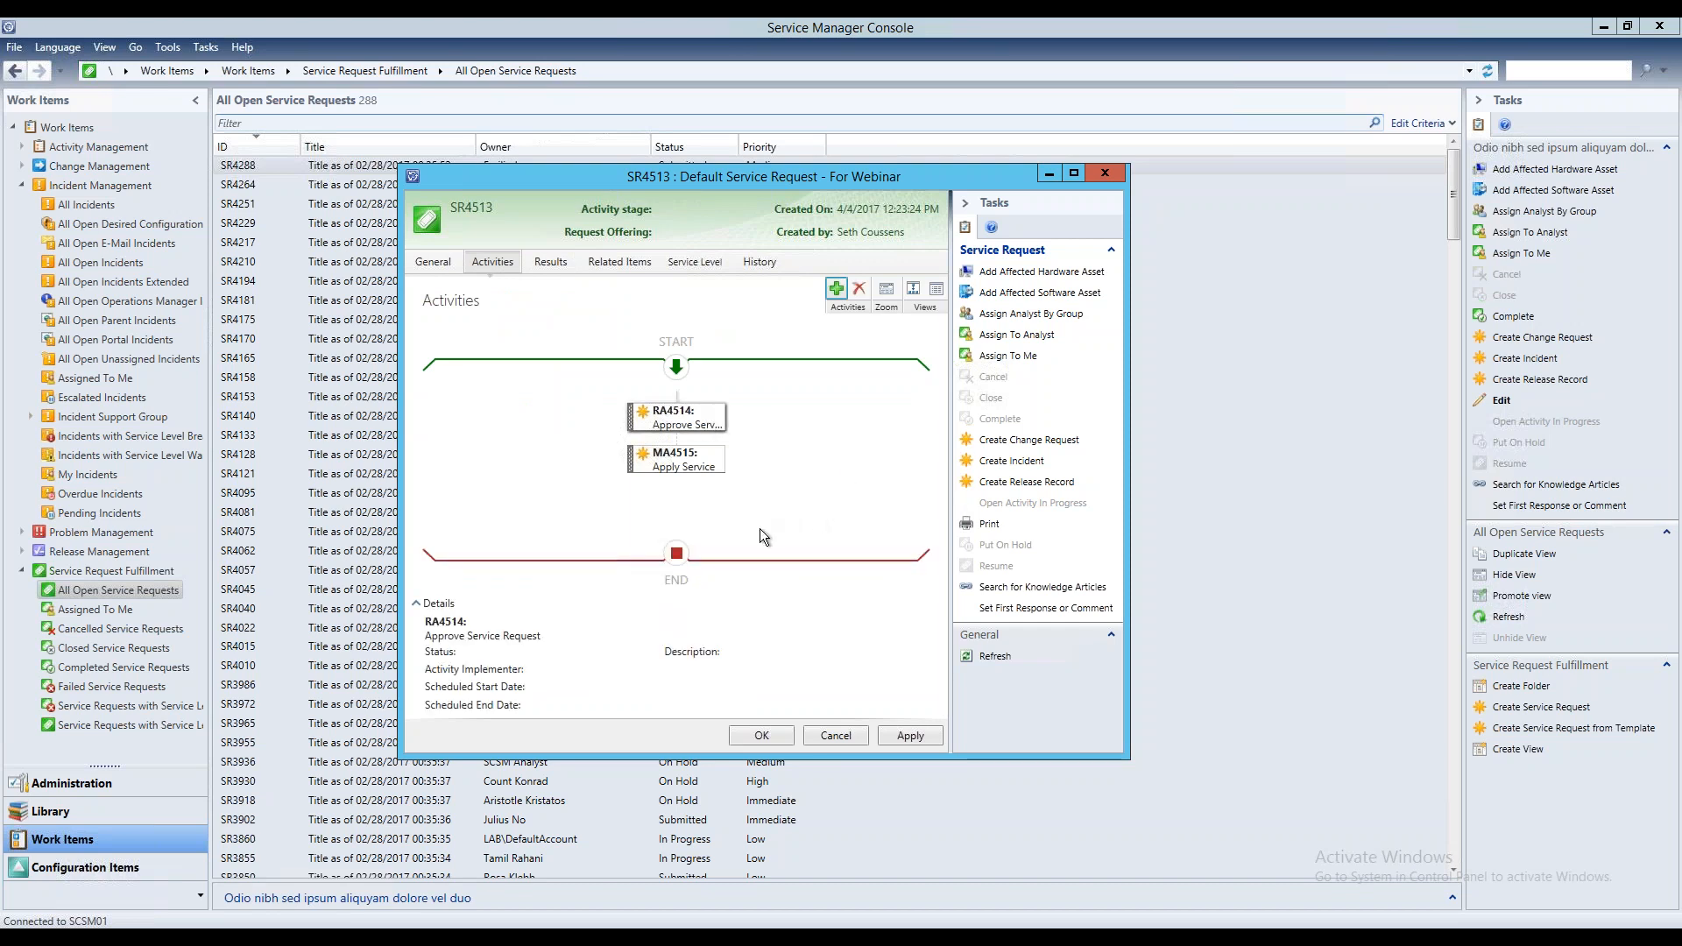
click(862, 289)
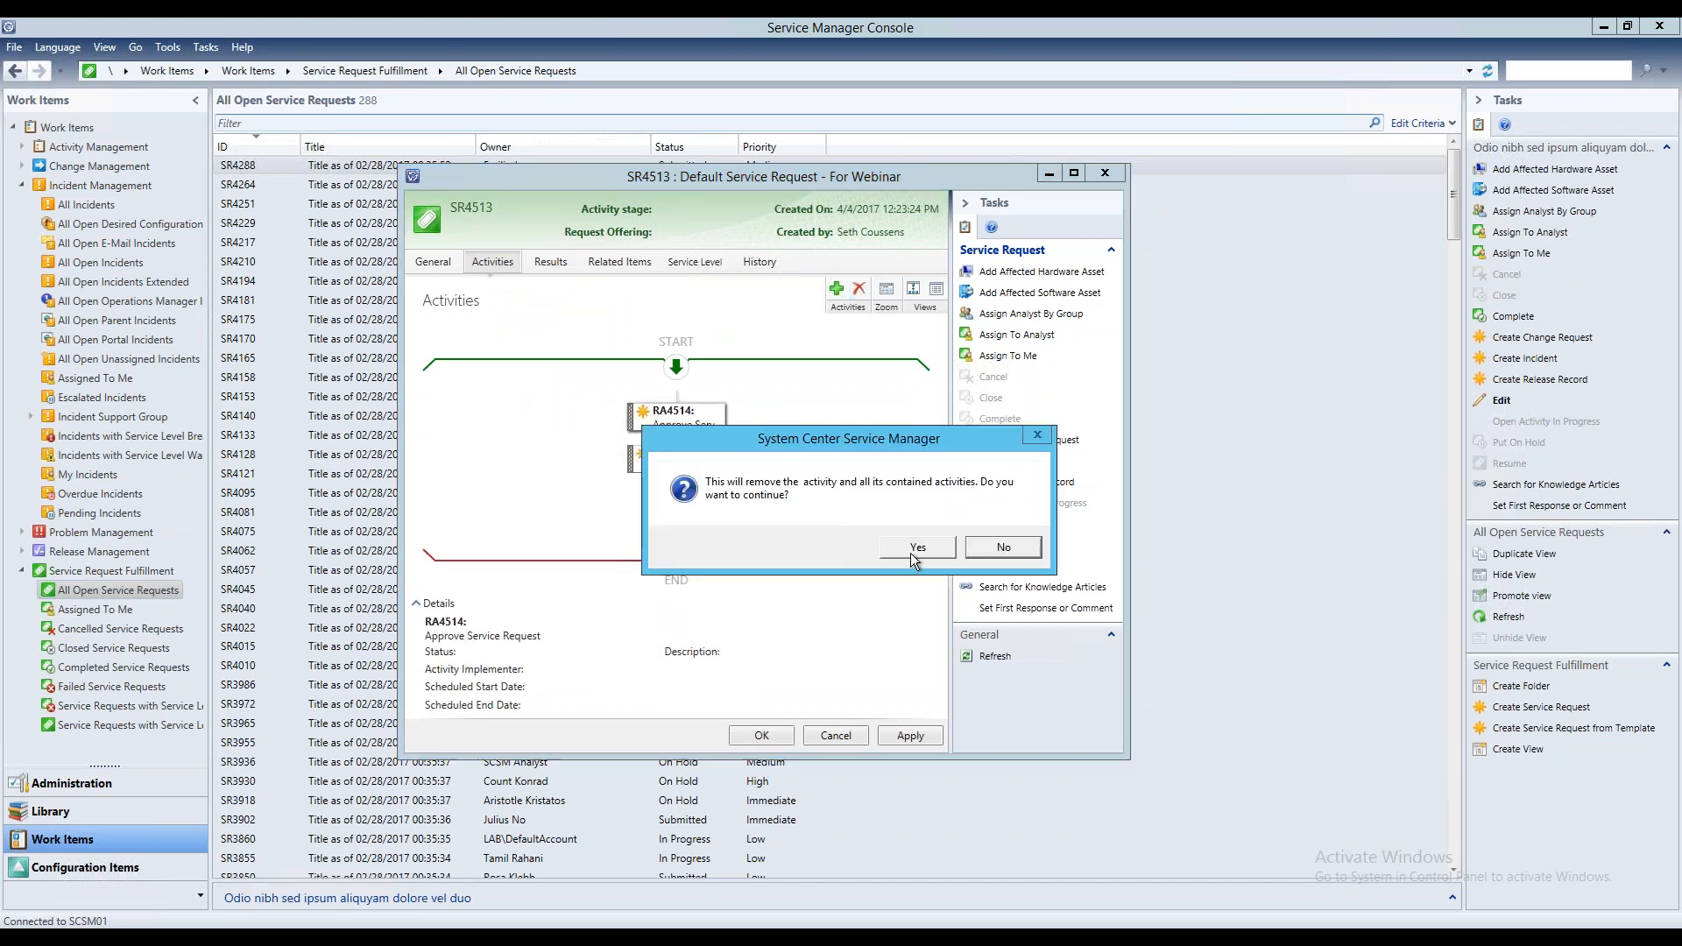
click(912, 554)
click(679, 417)
click(859, 289)
click(917, 545)
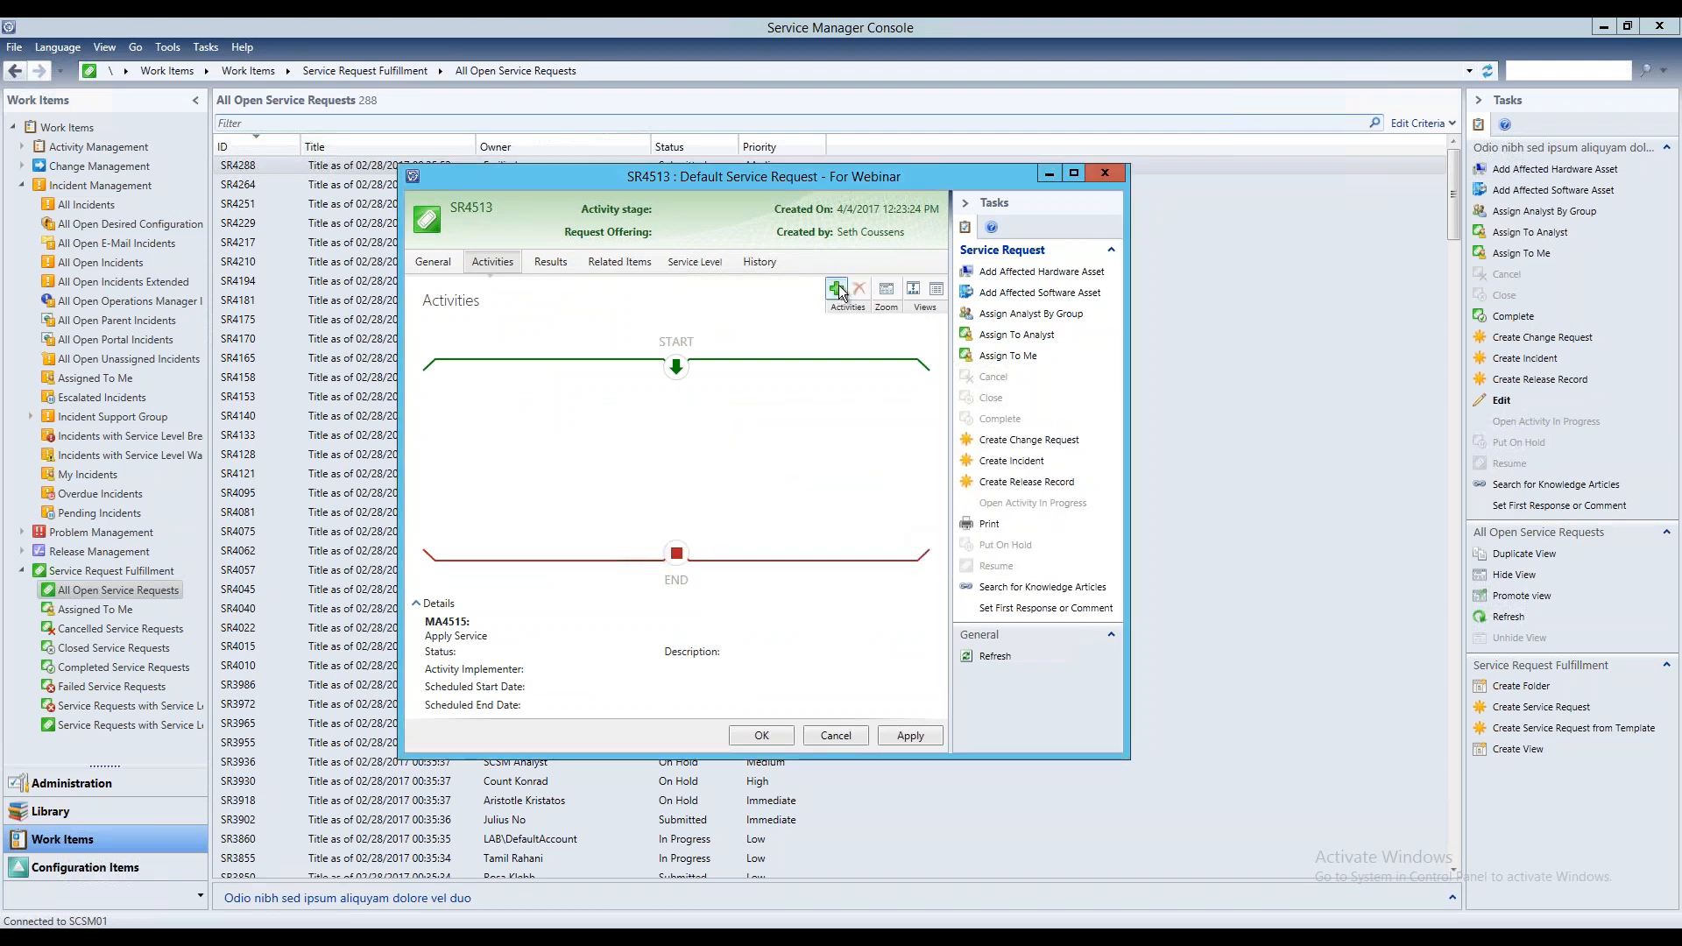
Add an activity to the service request from the Default Powershell Activity template
click(838, 288)
click(188, 311)
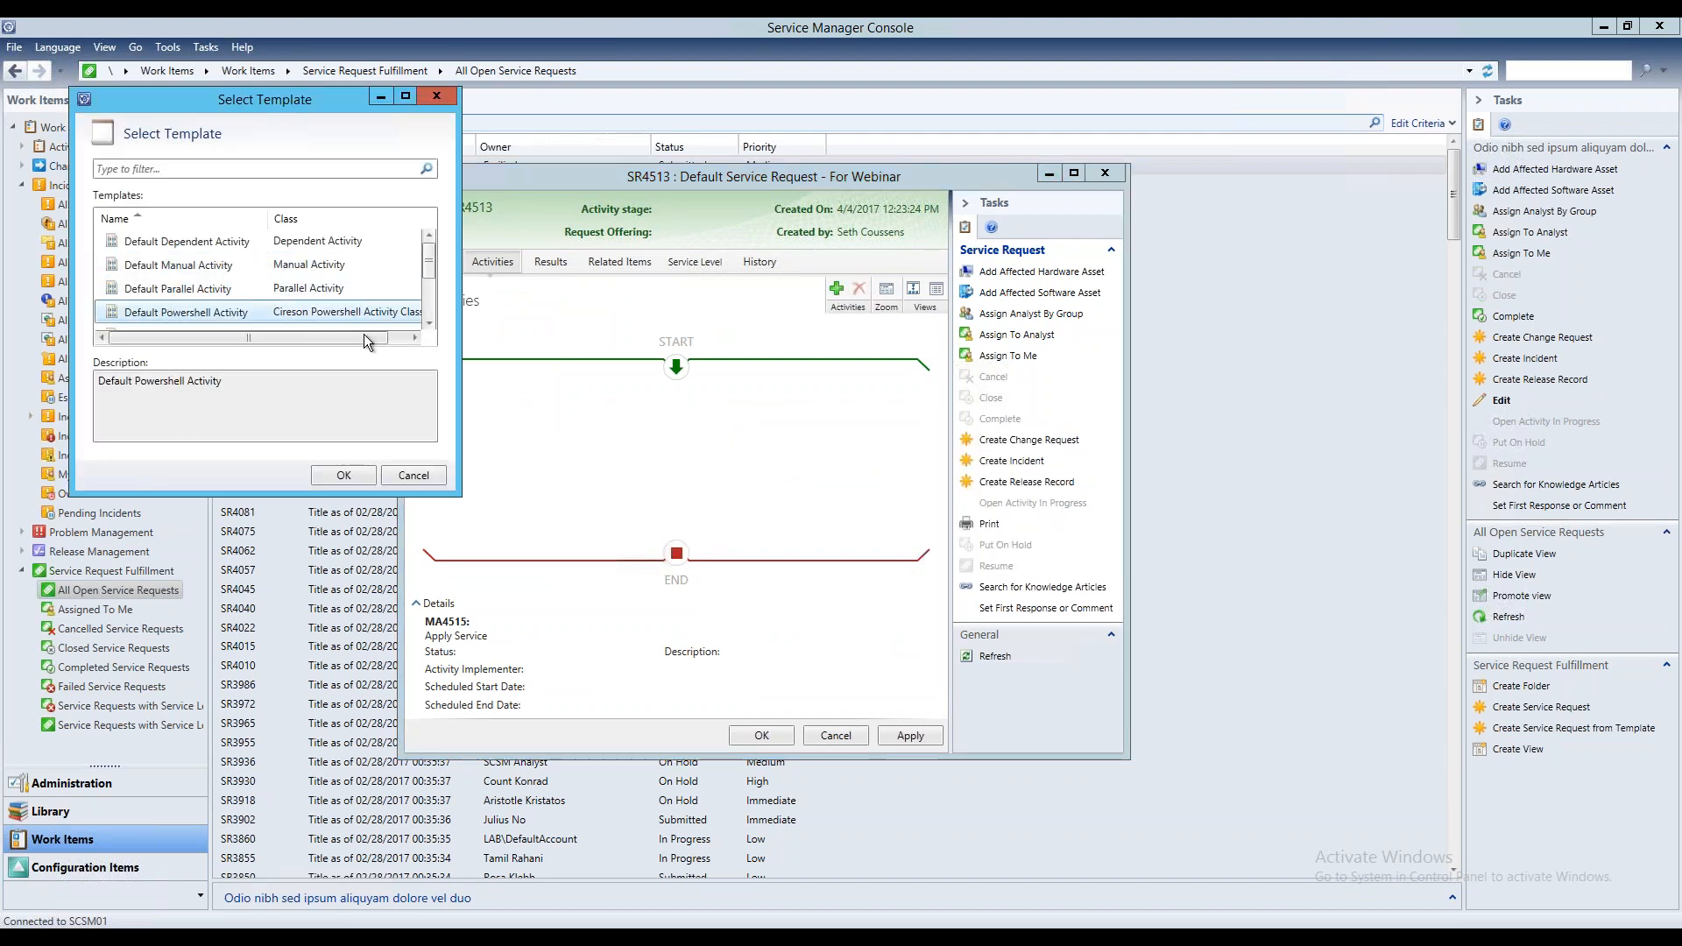
click(344, 474)
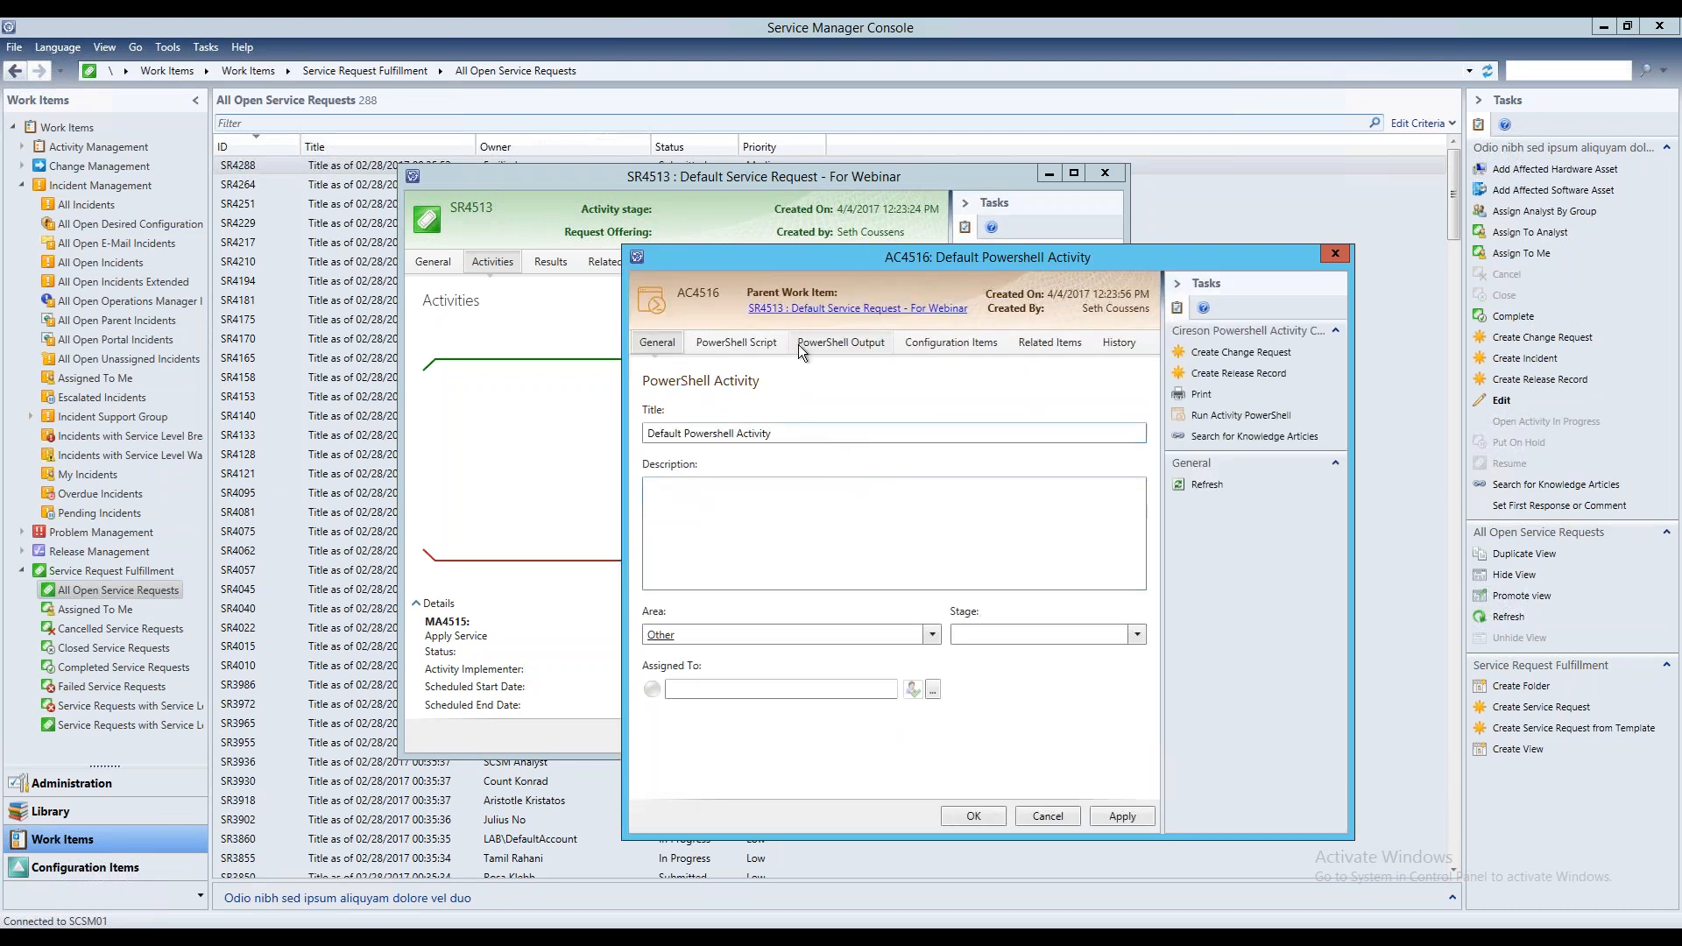
Review the new PowerShell activity's script, guid parameter mapping, output, configuration items, related items and history
click(758, 344)
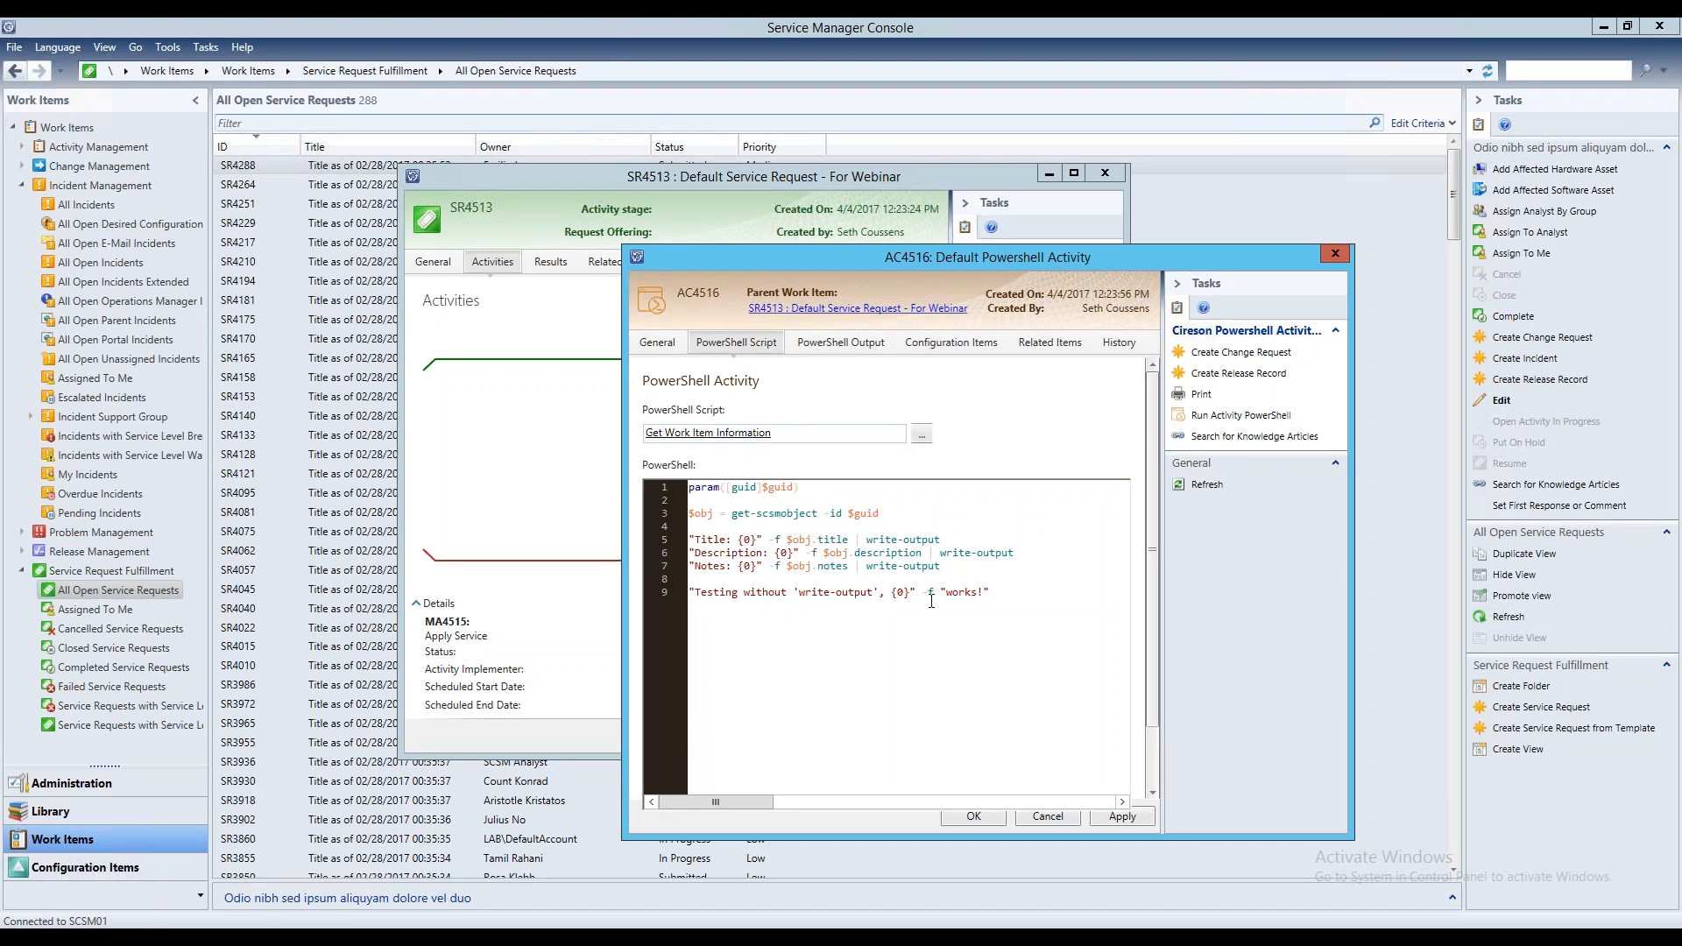
drag(903, 262, 764, 243)
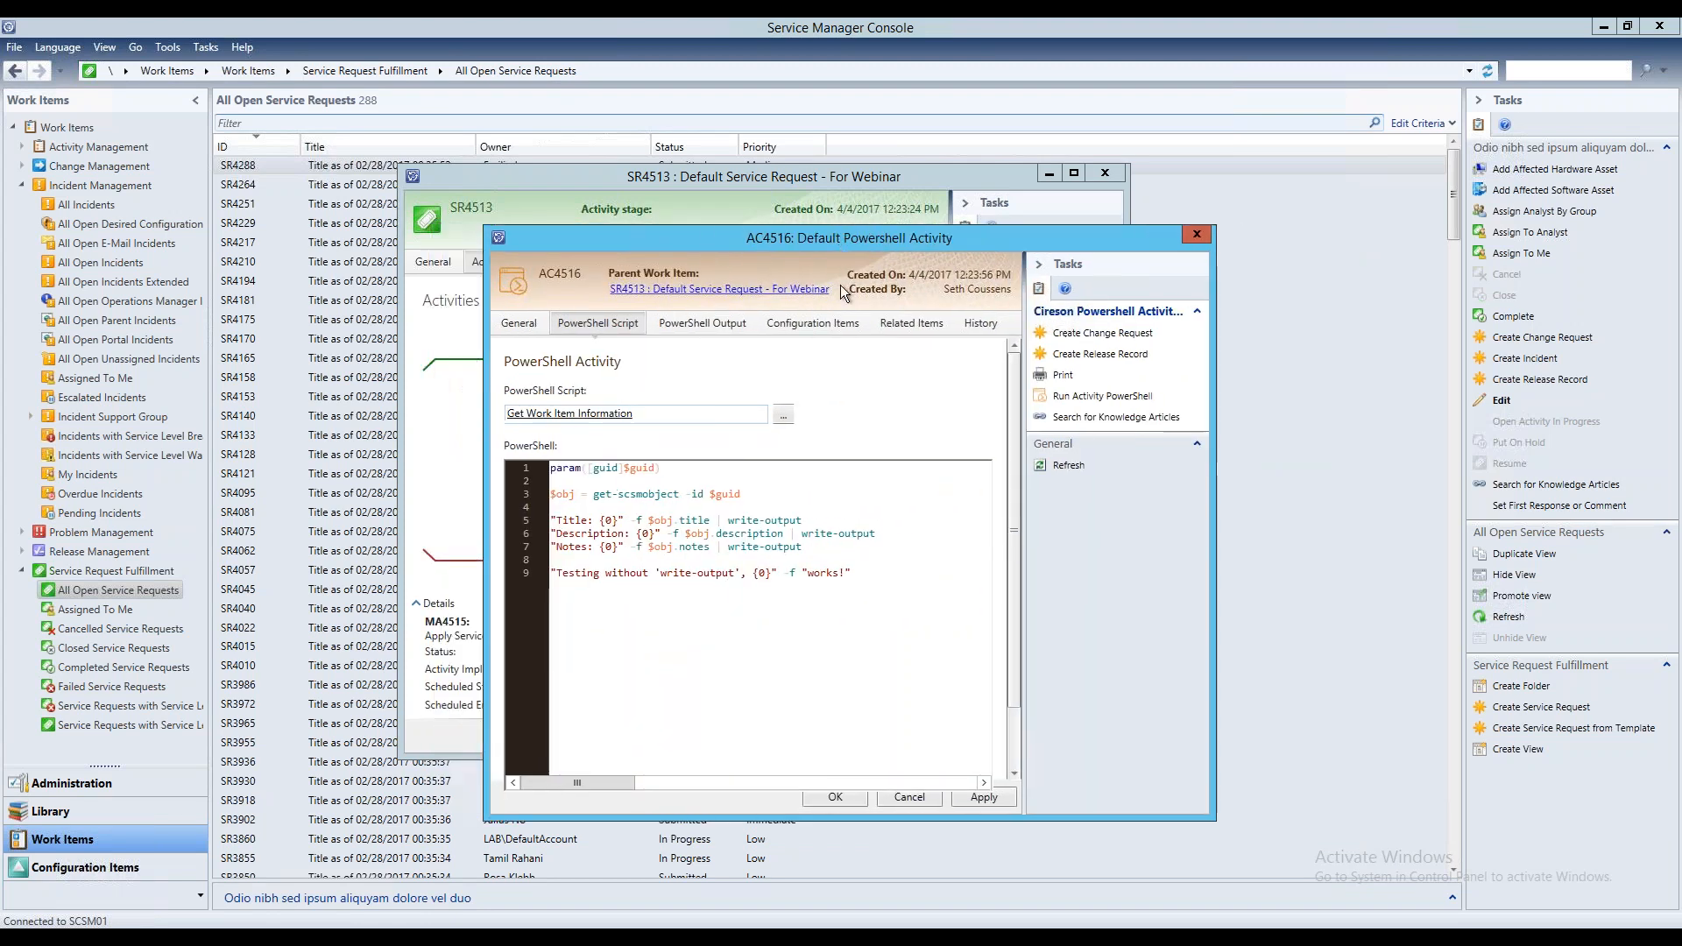
drag(1013, 455, 1017, 559)
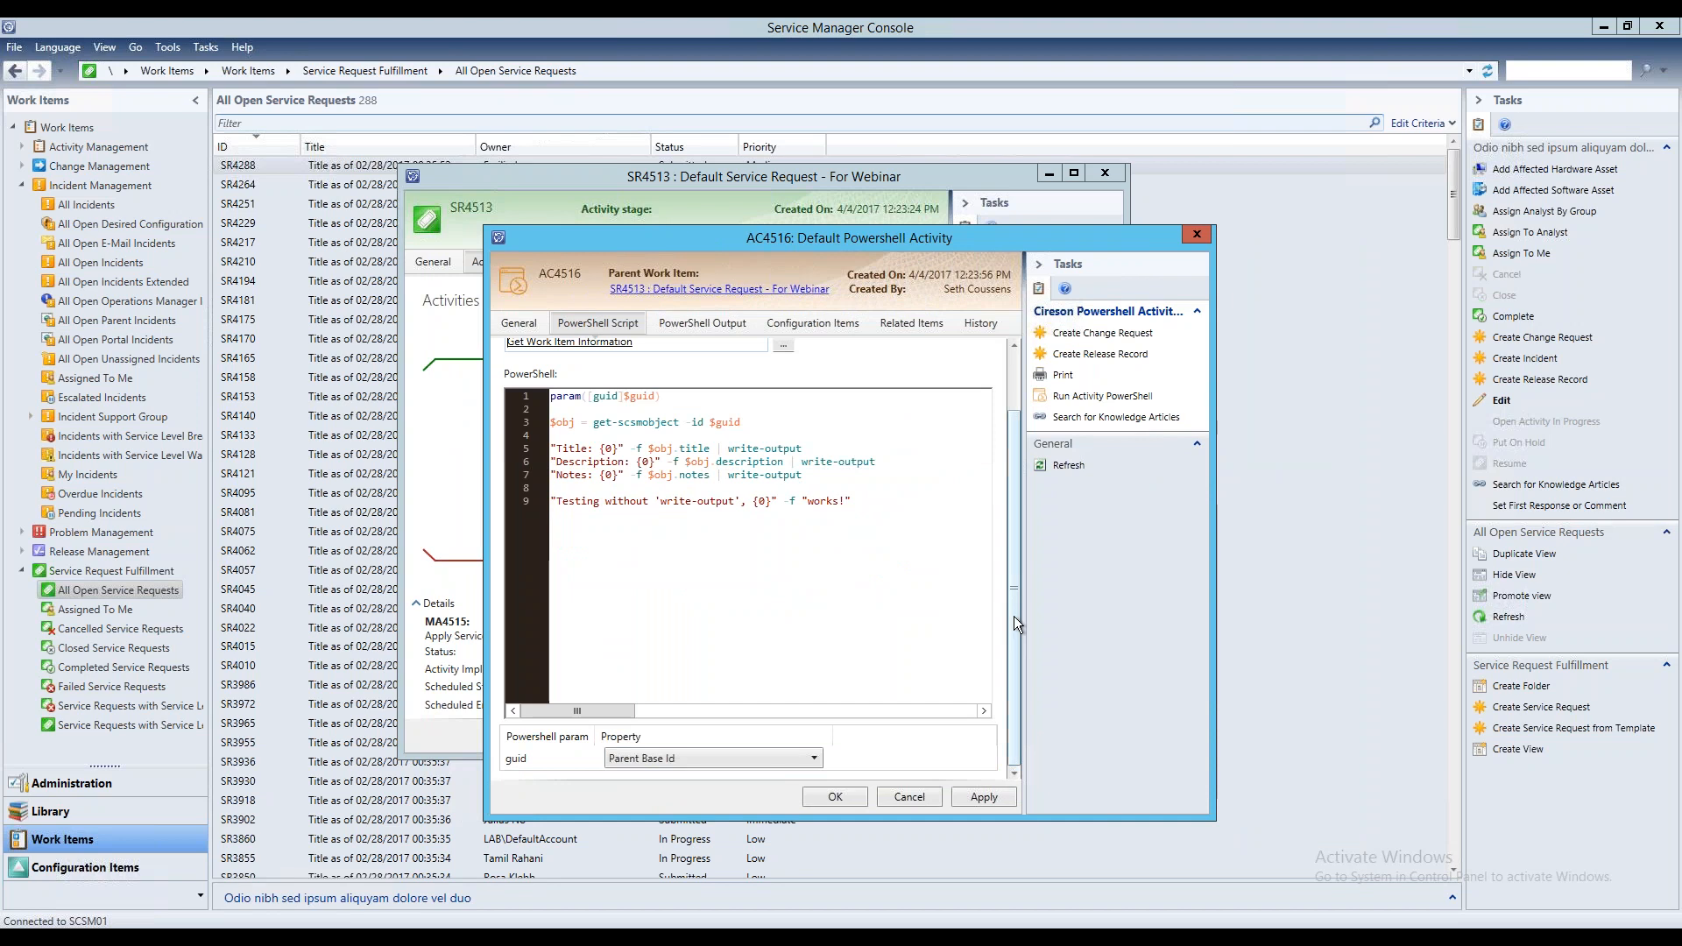
drag(1013, 619, 1008, 515)
click(701, 328)
click(823, 324)
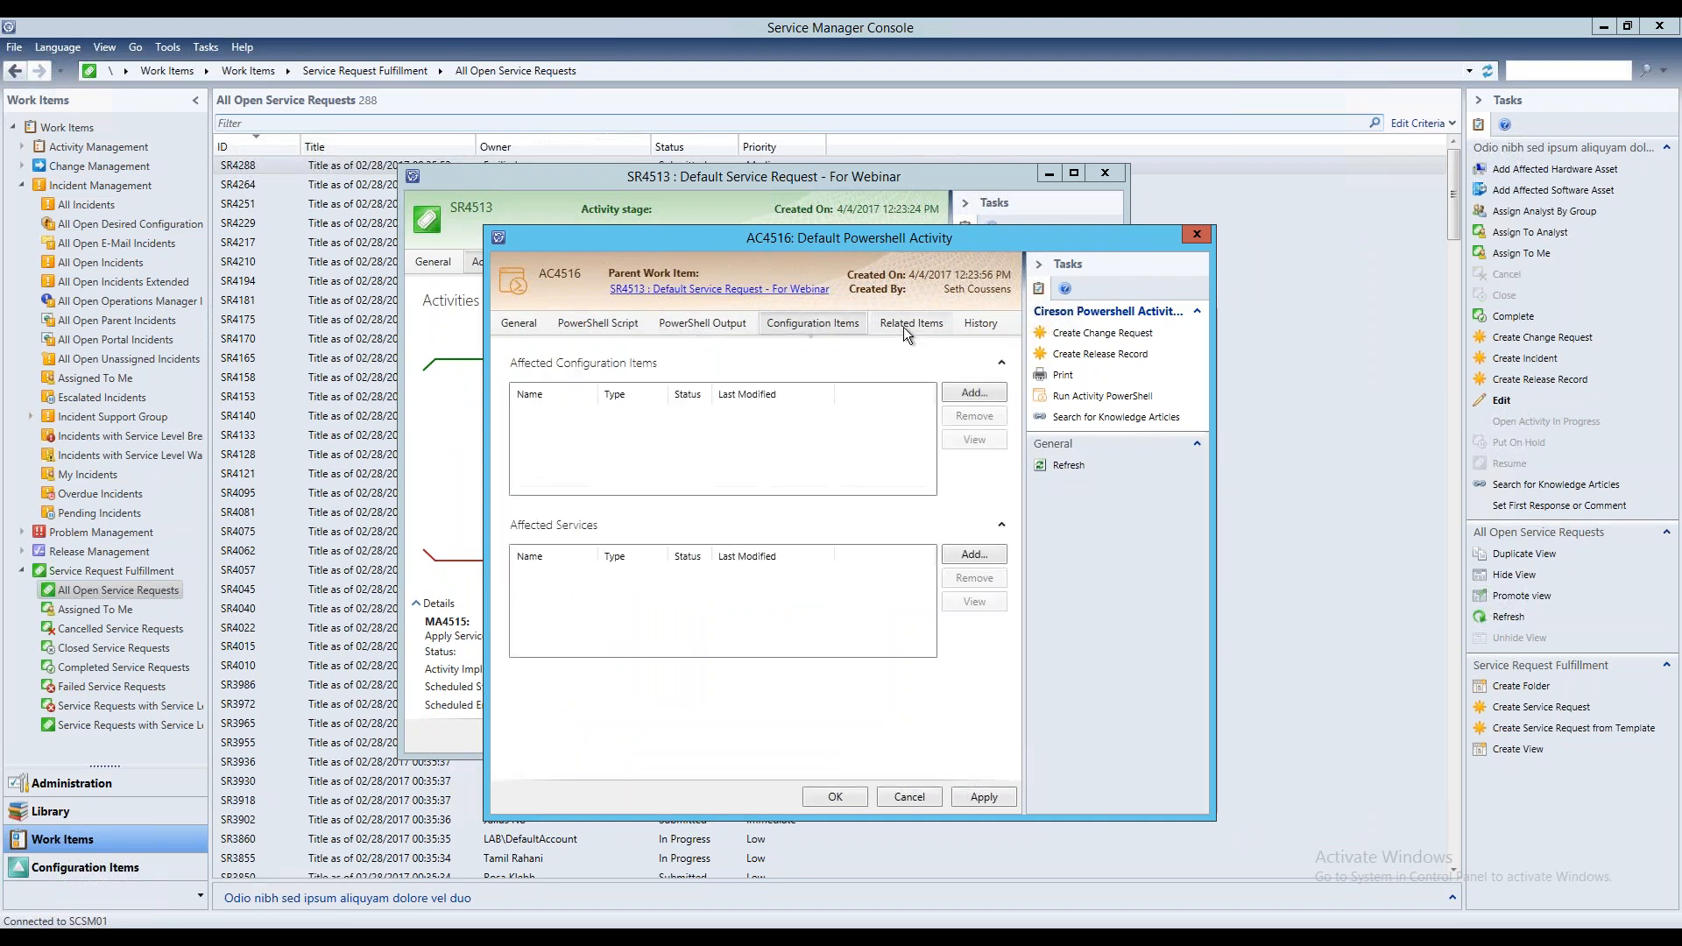
click(908, 324)
click(974, 323)
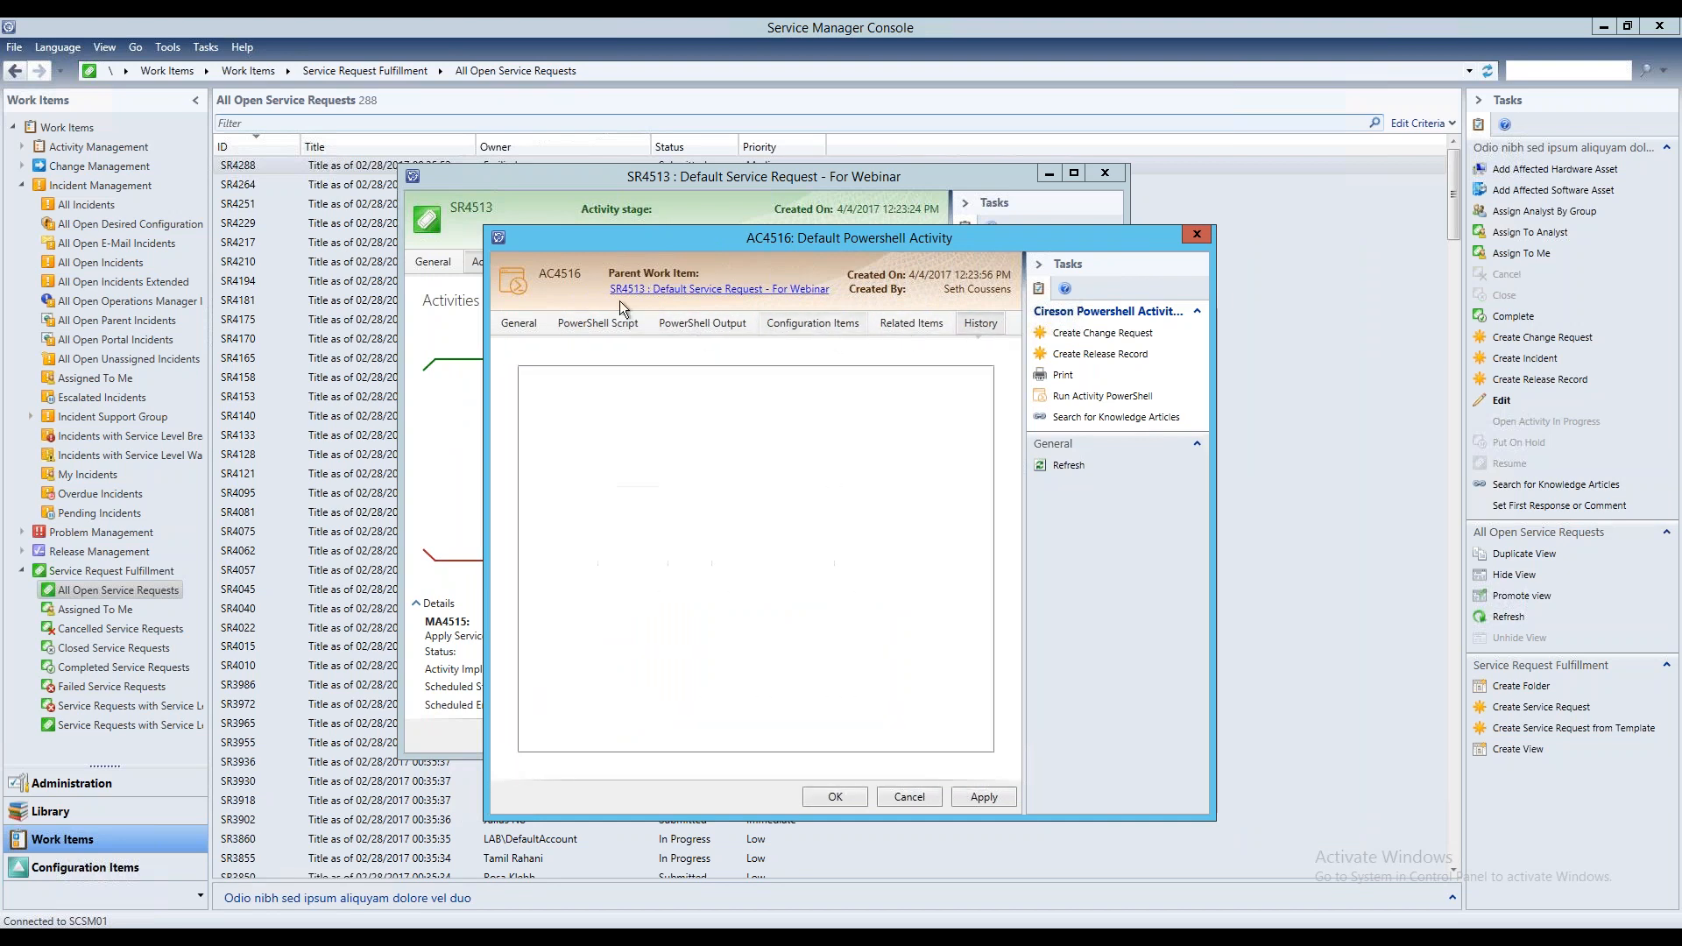
Fill in the assigned user of the service request's PowerShell activity and save the activity
click(517, 326)
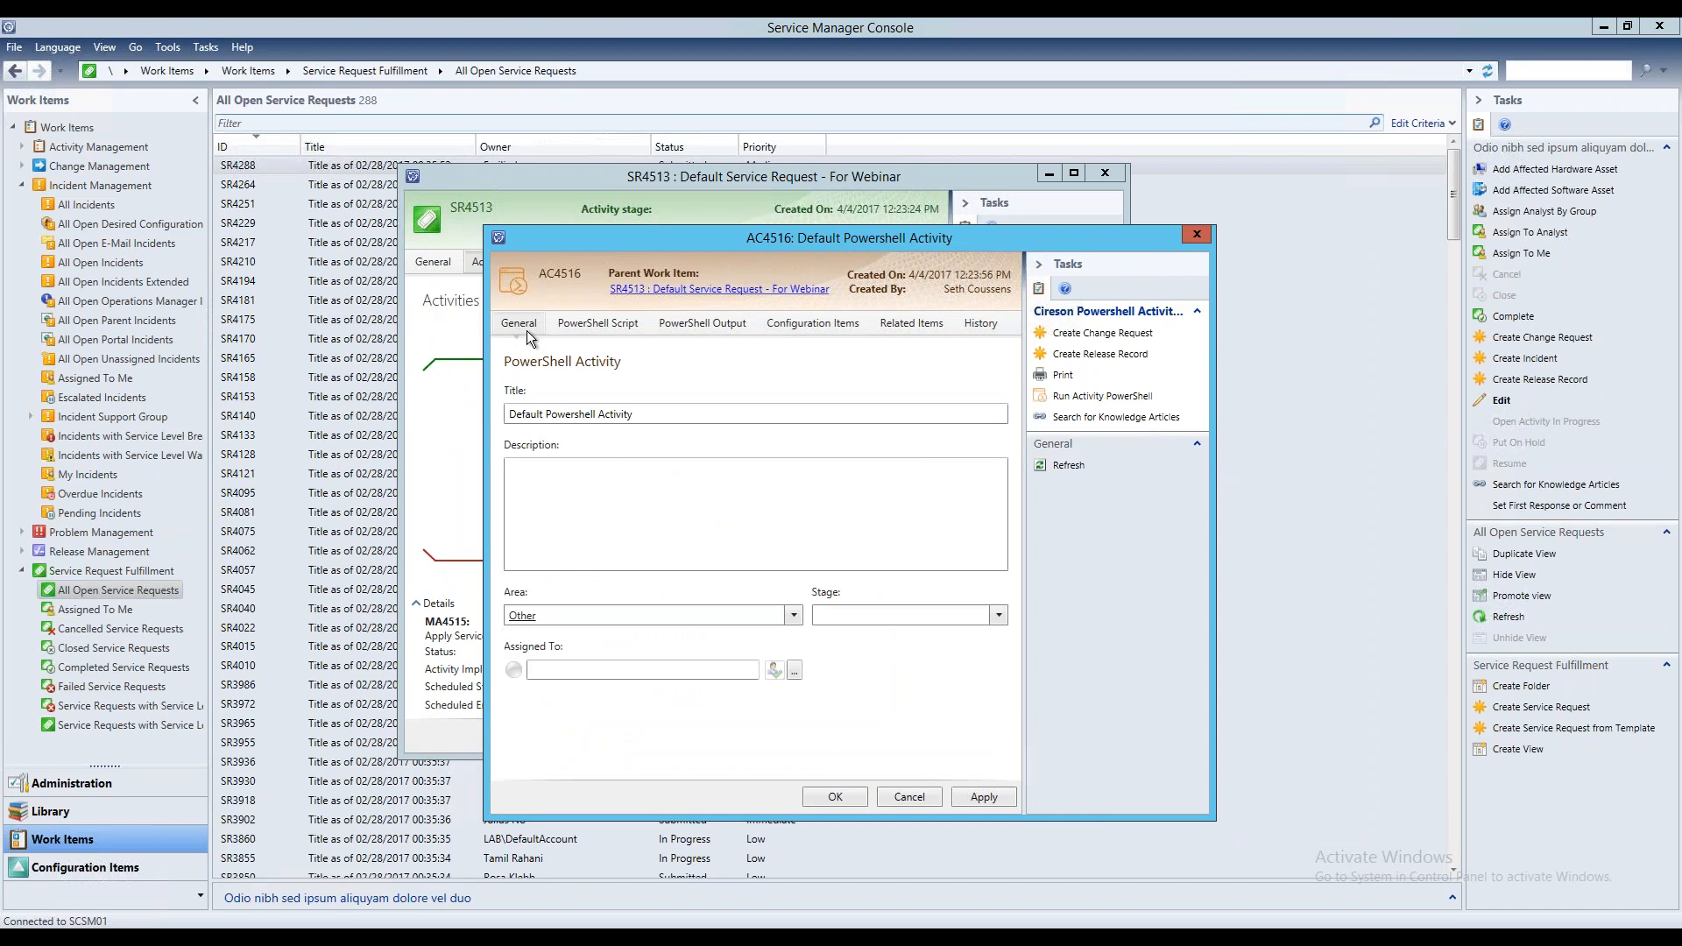
click(640, 670)
text(seth)
click(653, 691)
click(861, 796)
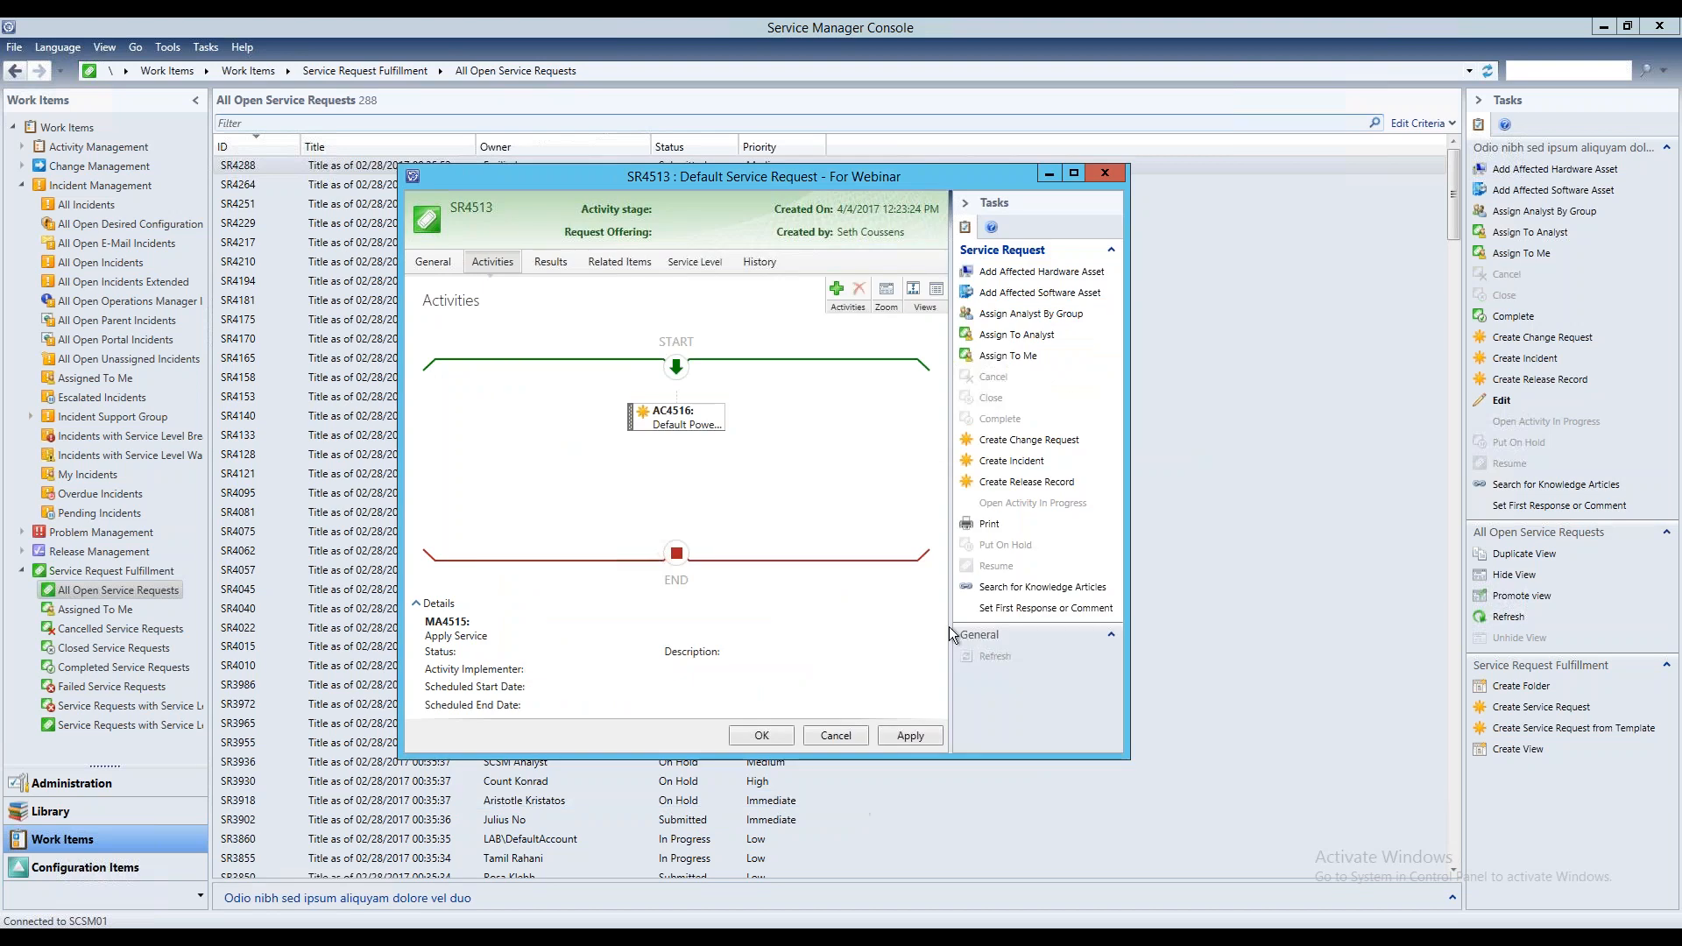
Save the "Default Service Request - For Webinar" request, refresh the open service requests and select it in the list
click(761, 738)
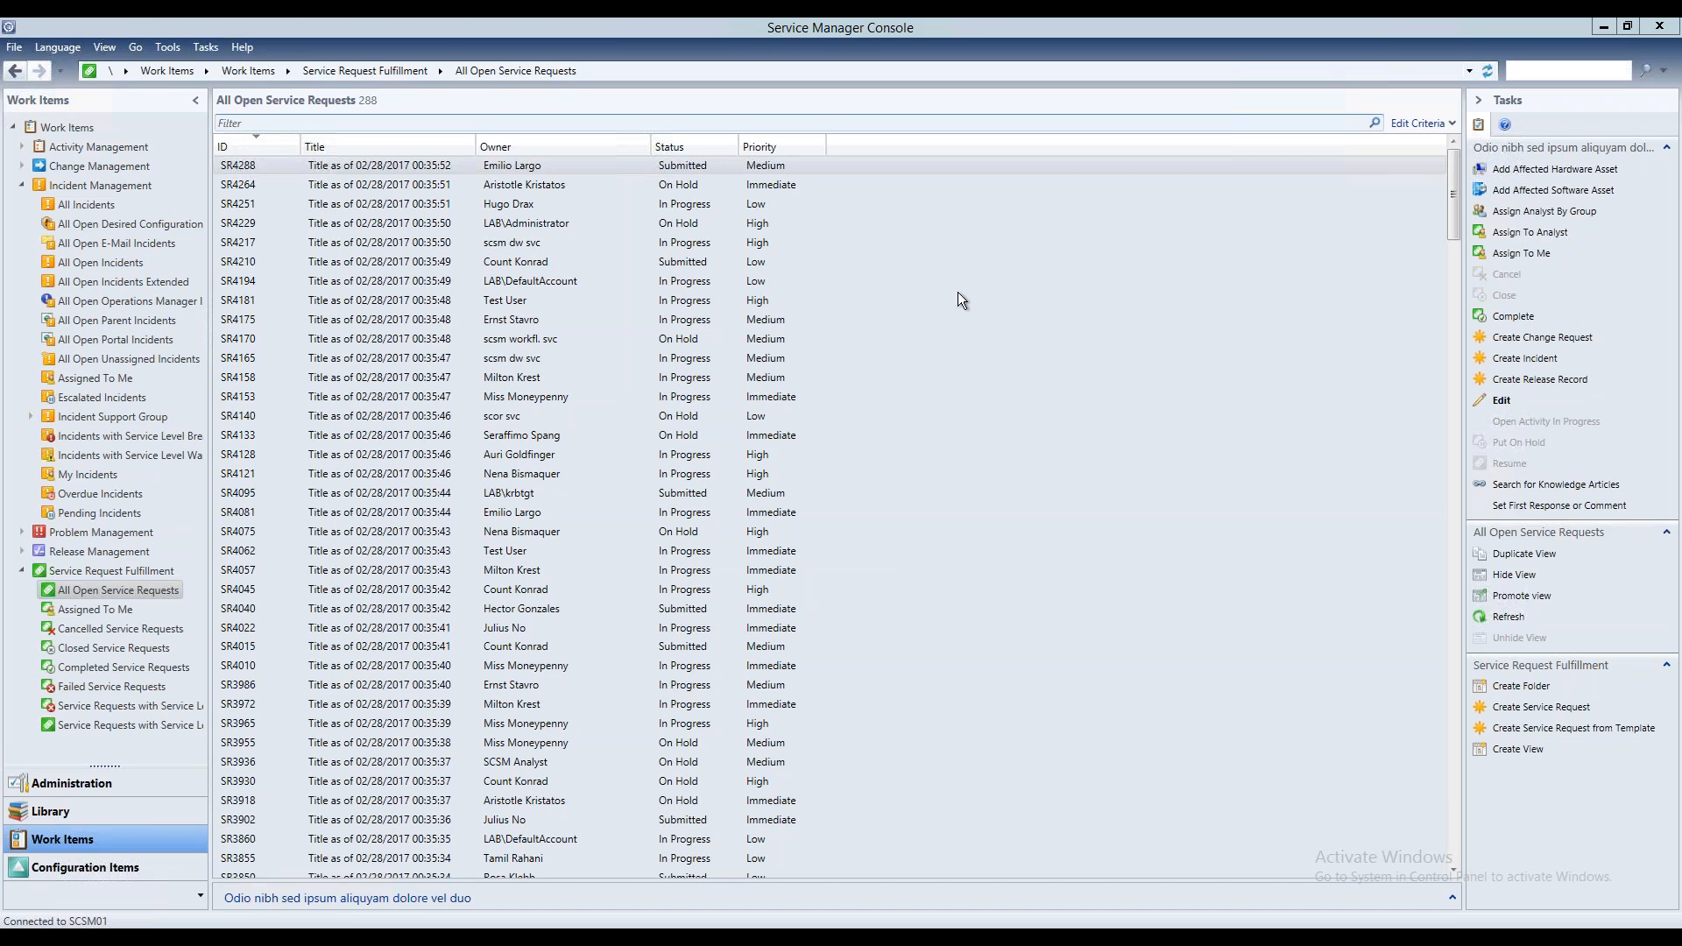
click(1505, 618)
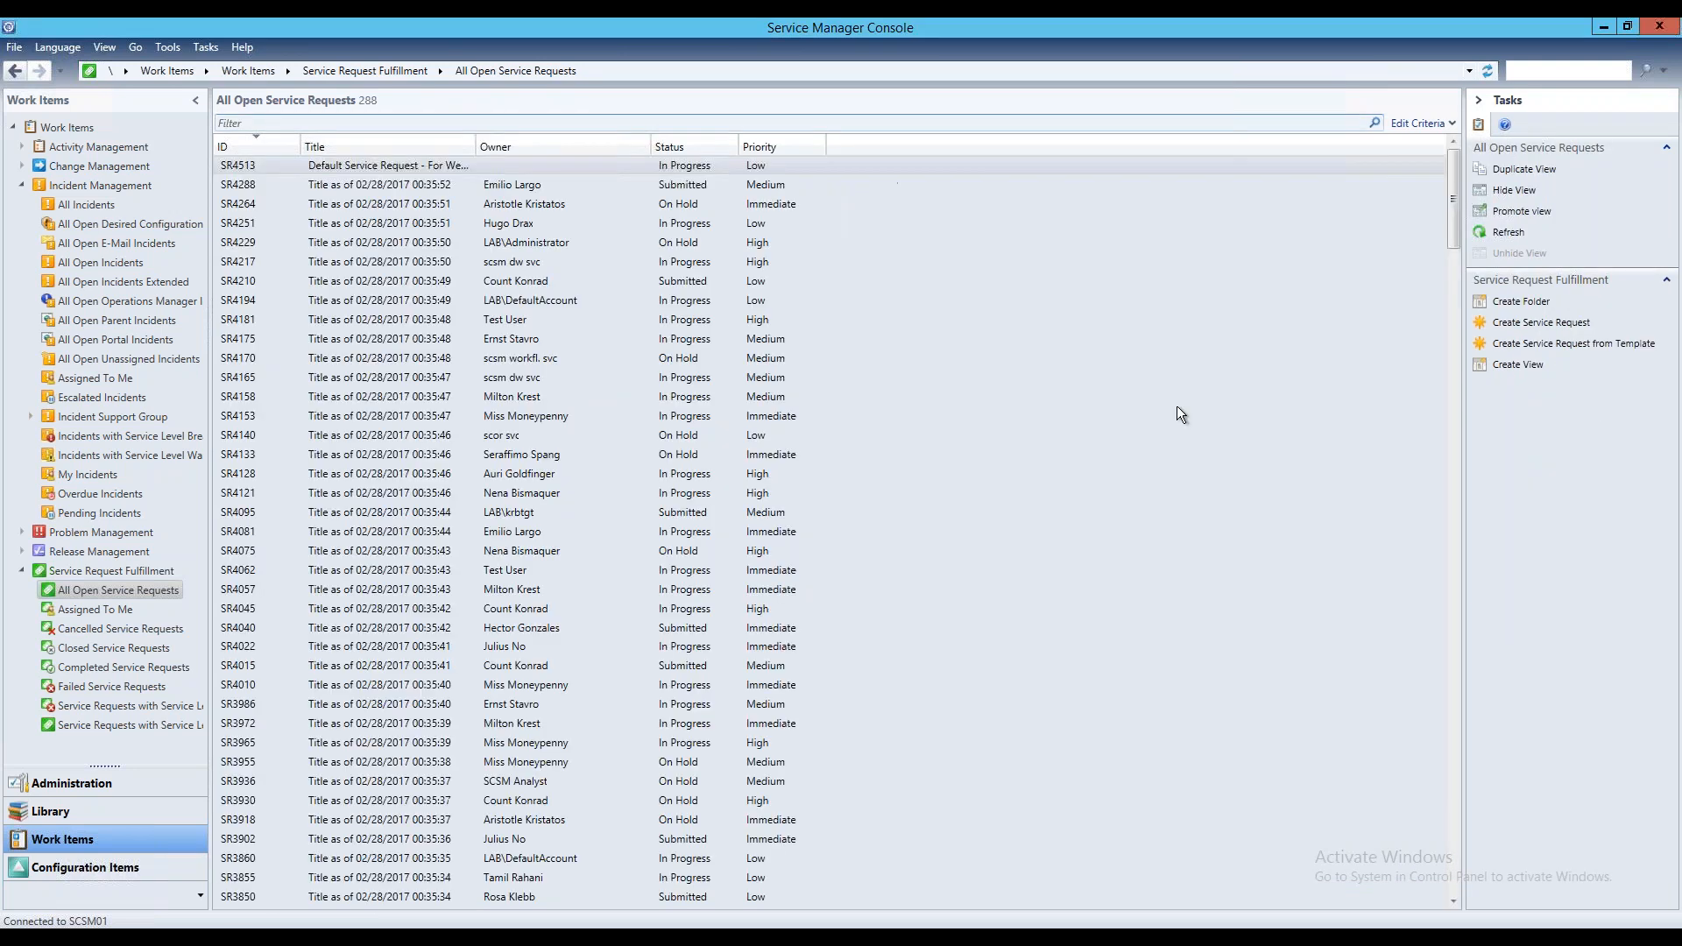
click(482, 168)
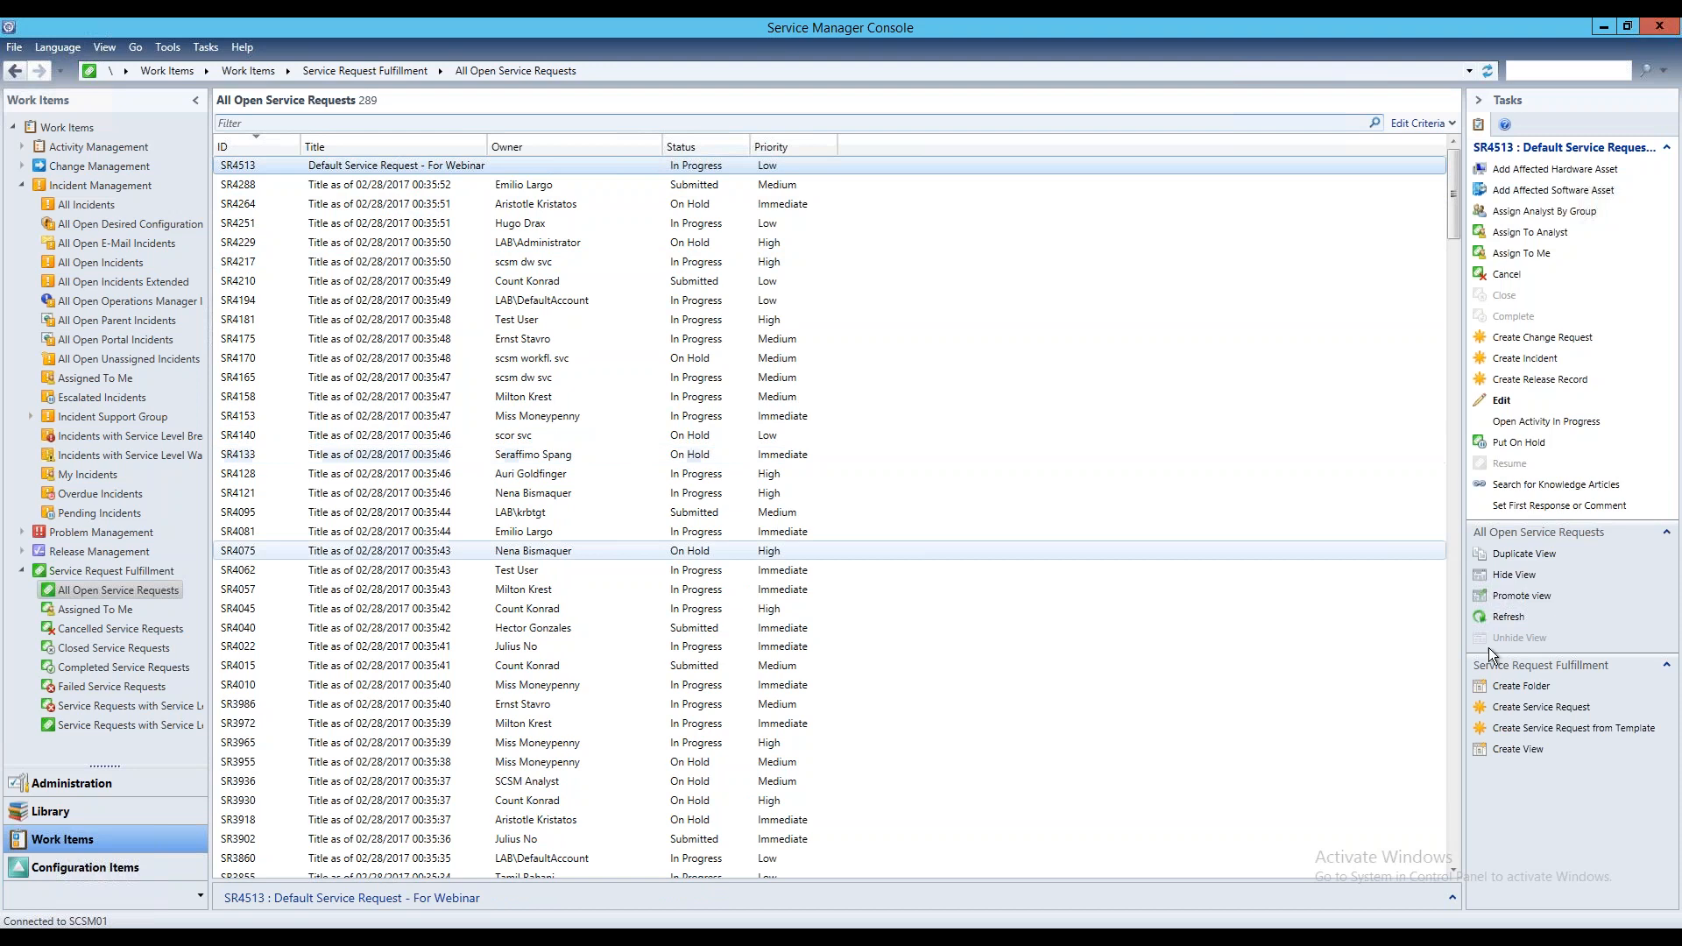
Create a service request from the Default Service Request template and fill in its affected user
click(1565, 729)
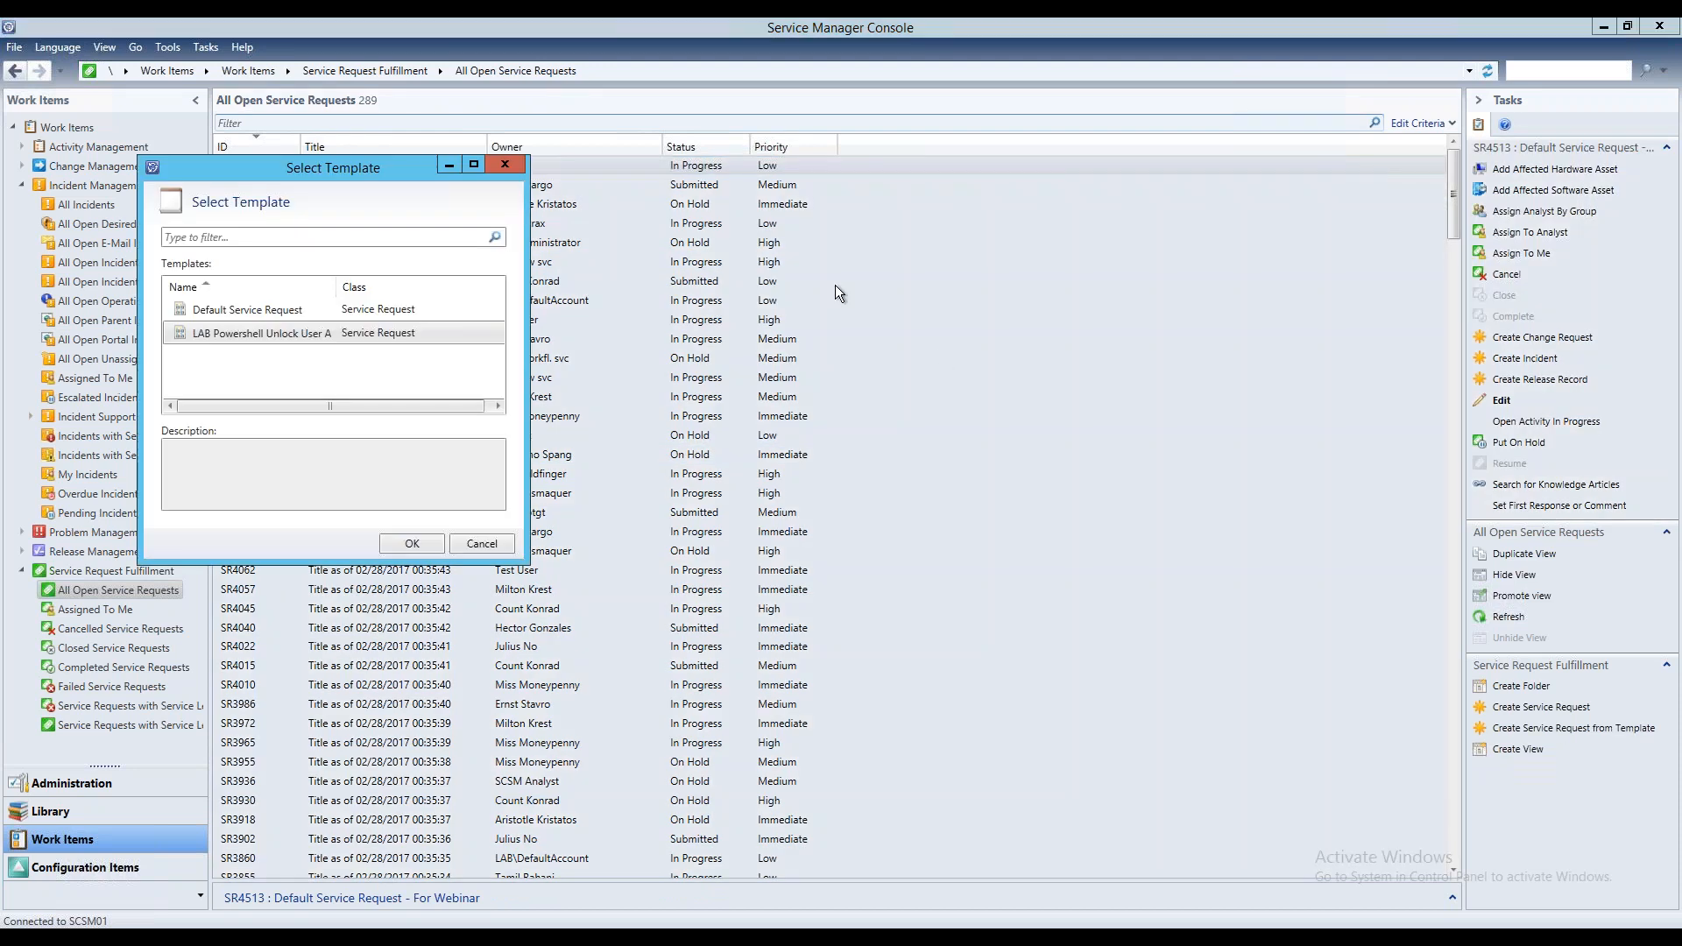
click(292, 308)
click(423, 544)
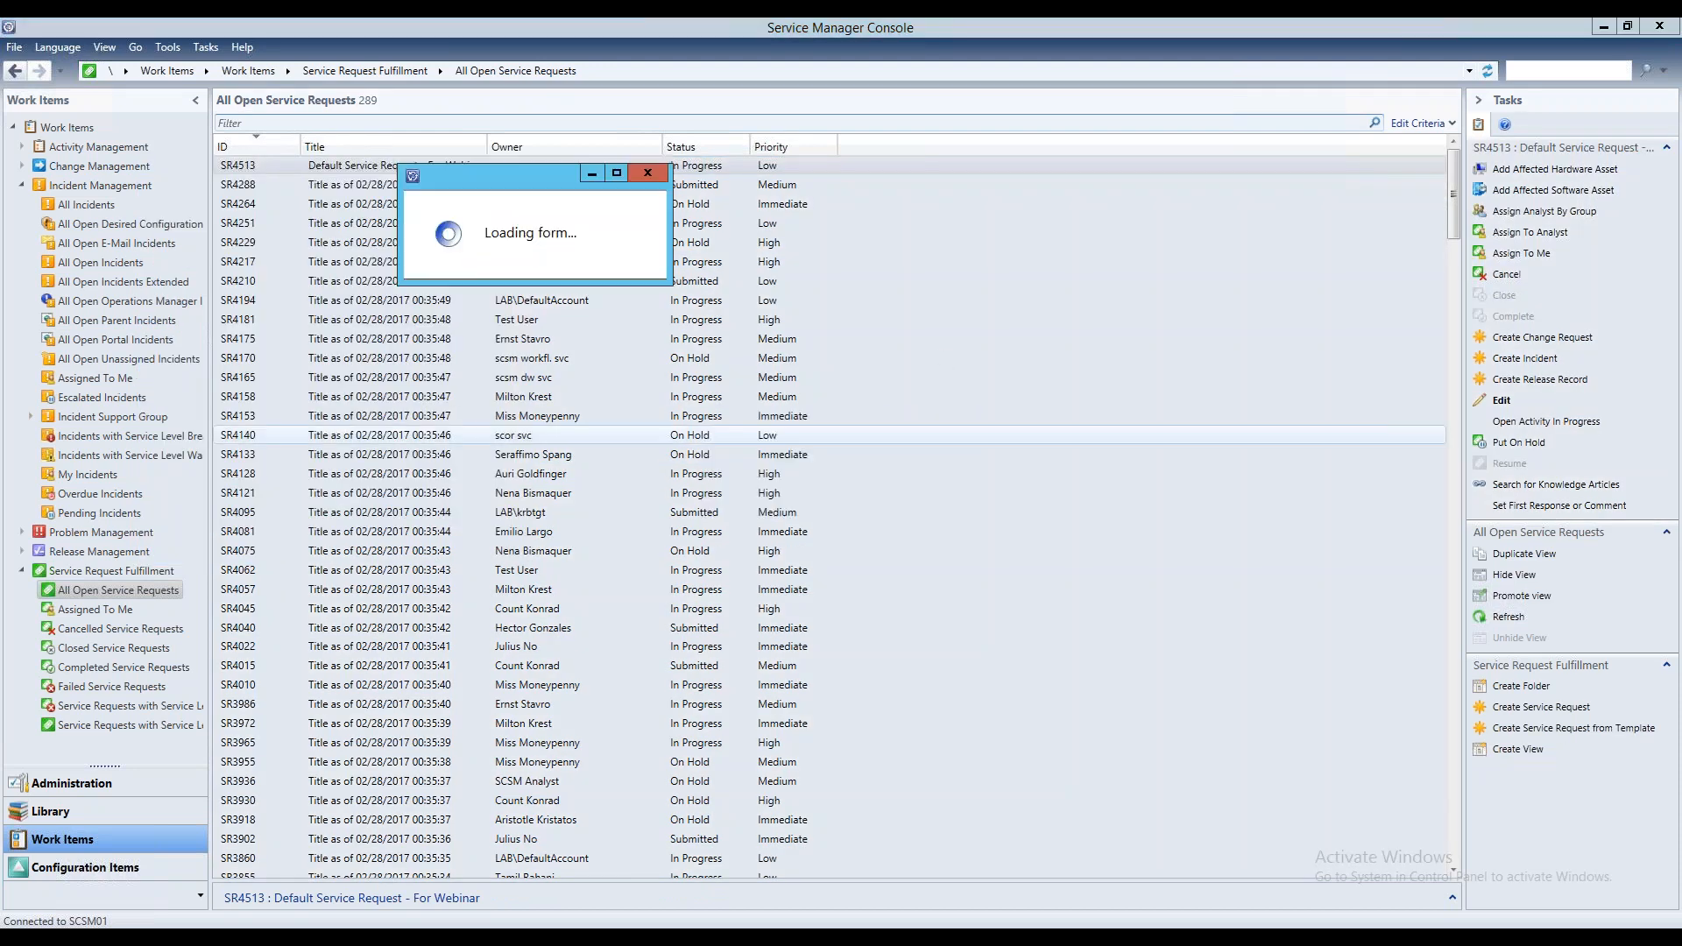
click(472, 354)
text(set)
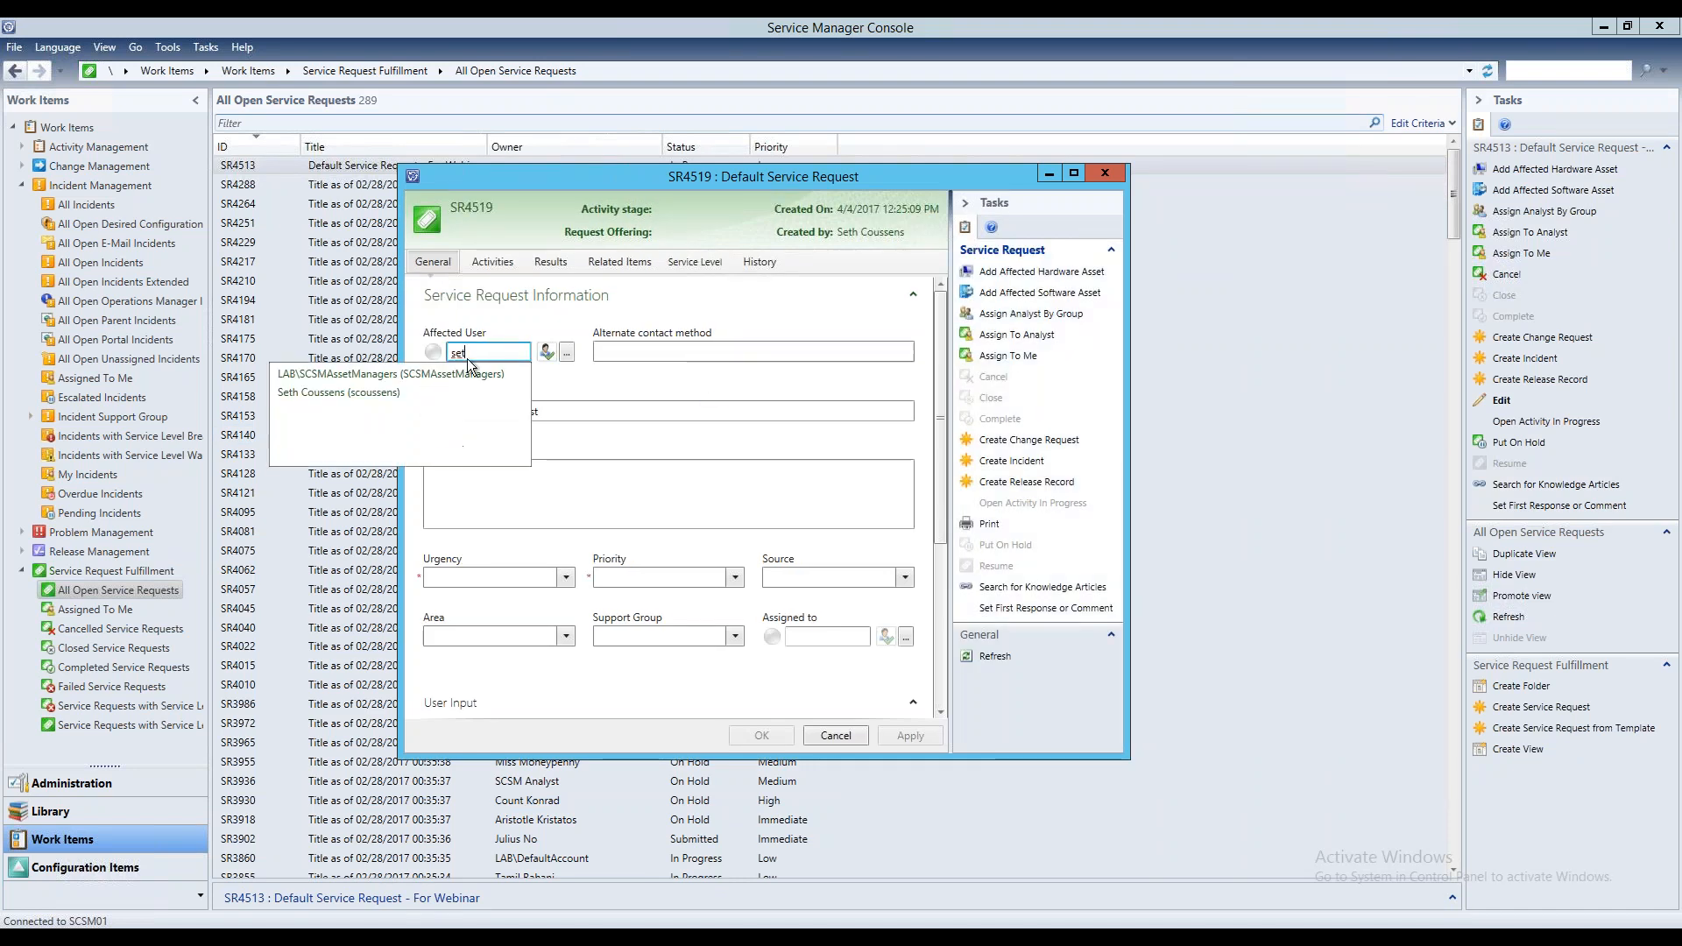
click(407, 391)
Replace the service request's title with "Webinar: Copy Work Item Information to Activity"
click(577, 410)
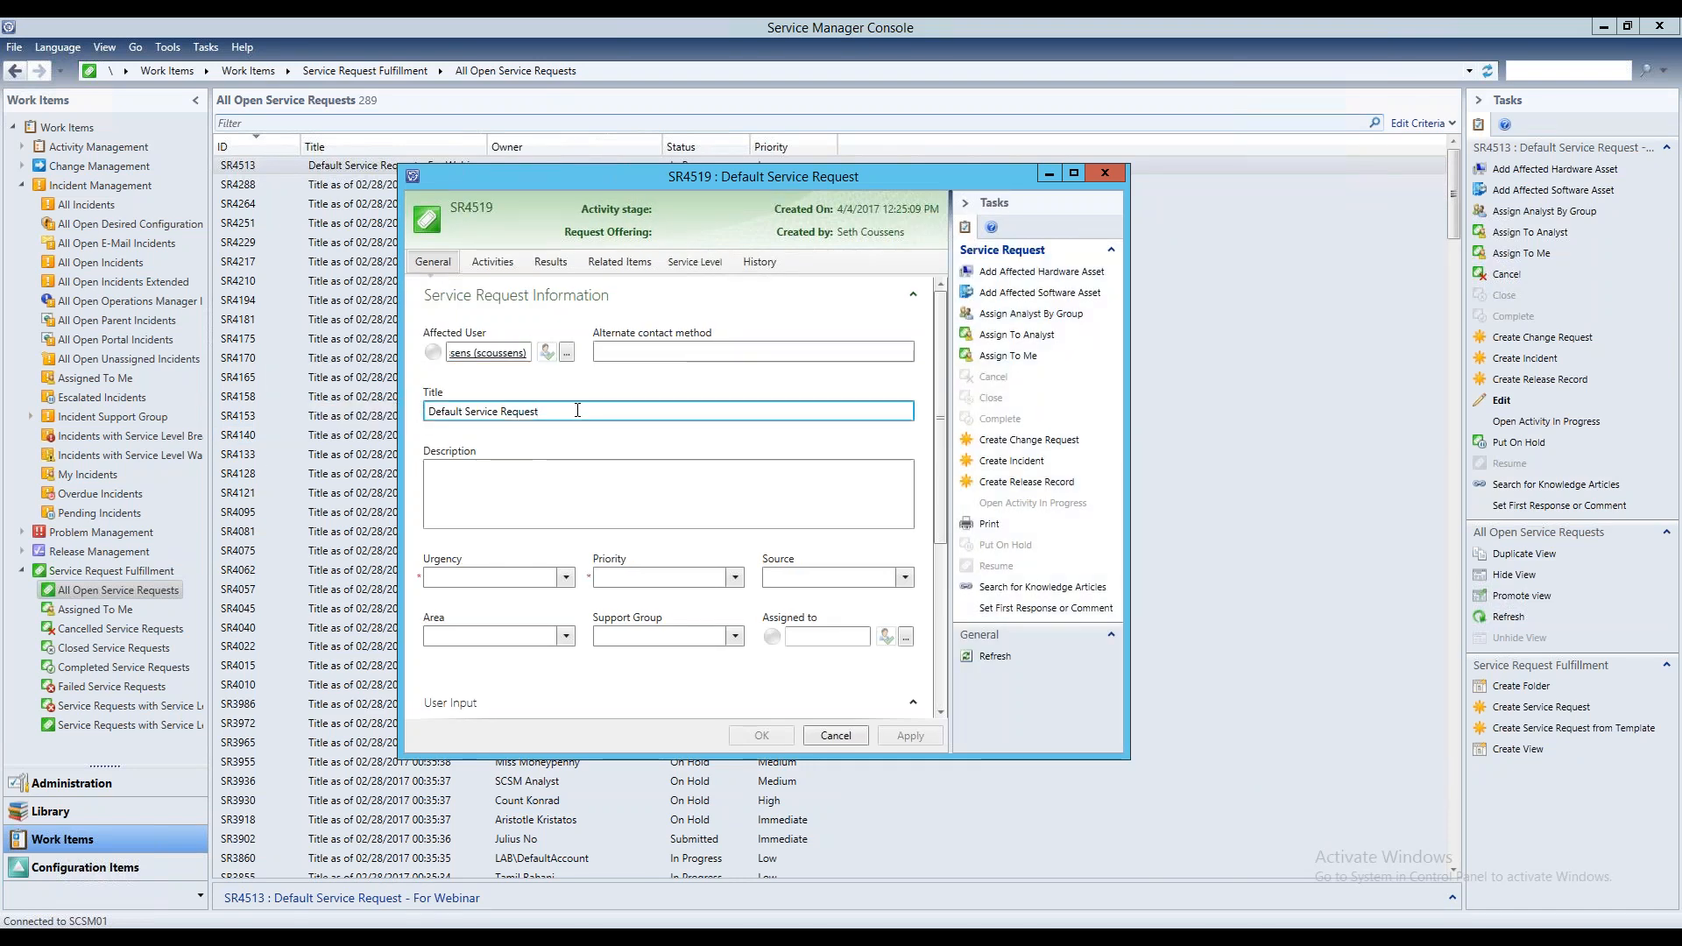
triple_click(578, 410)
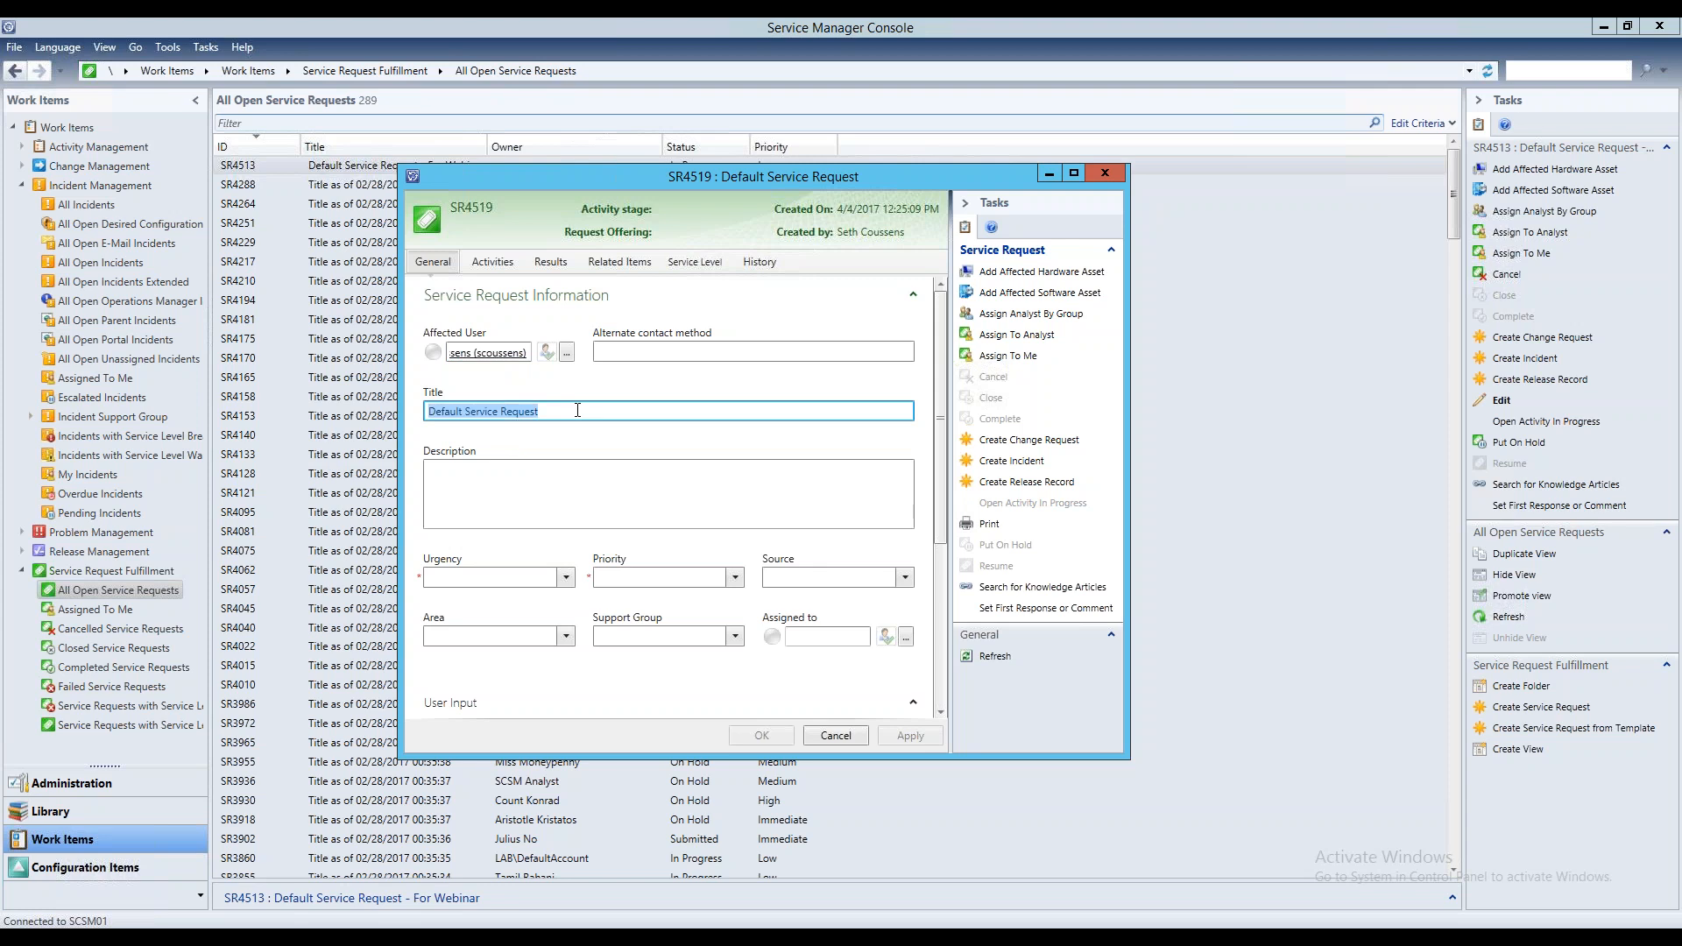
text(Webinar:)
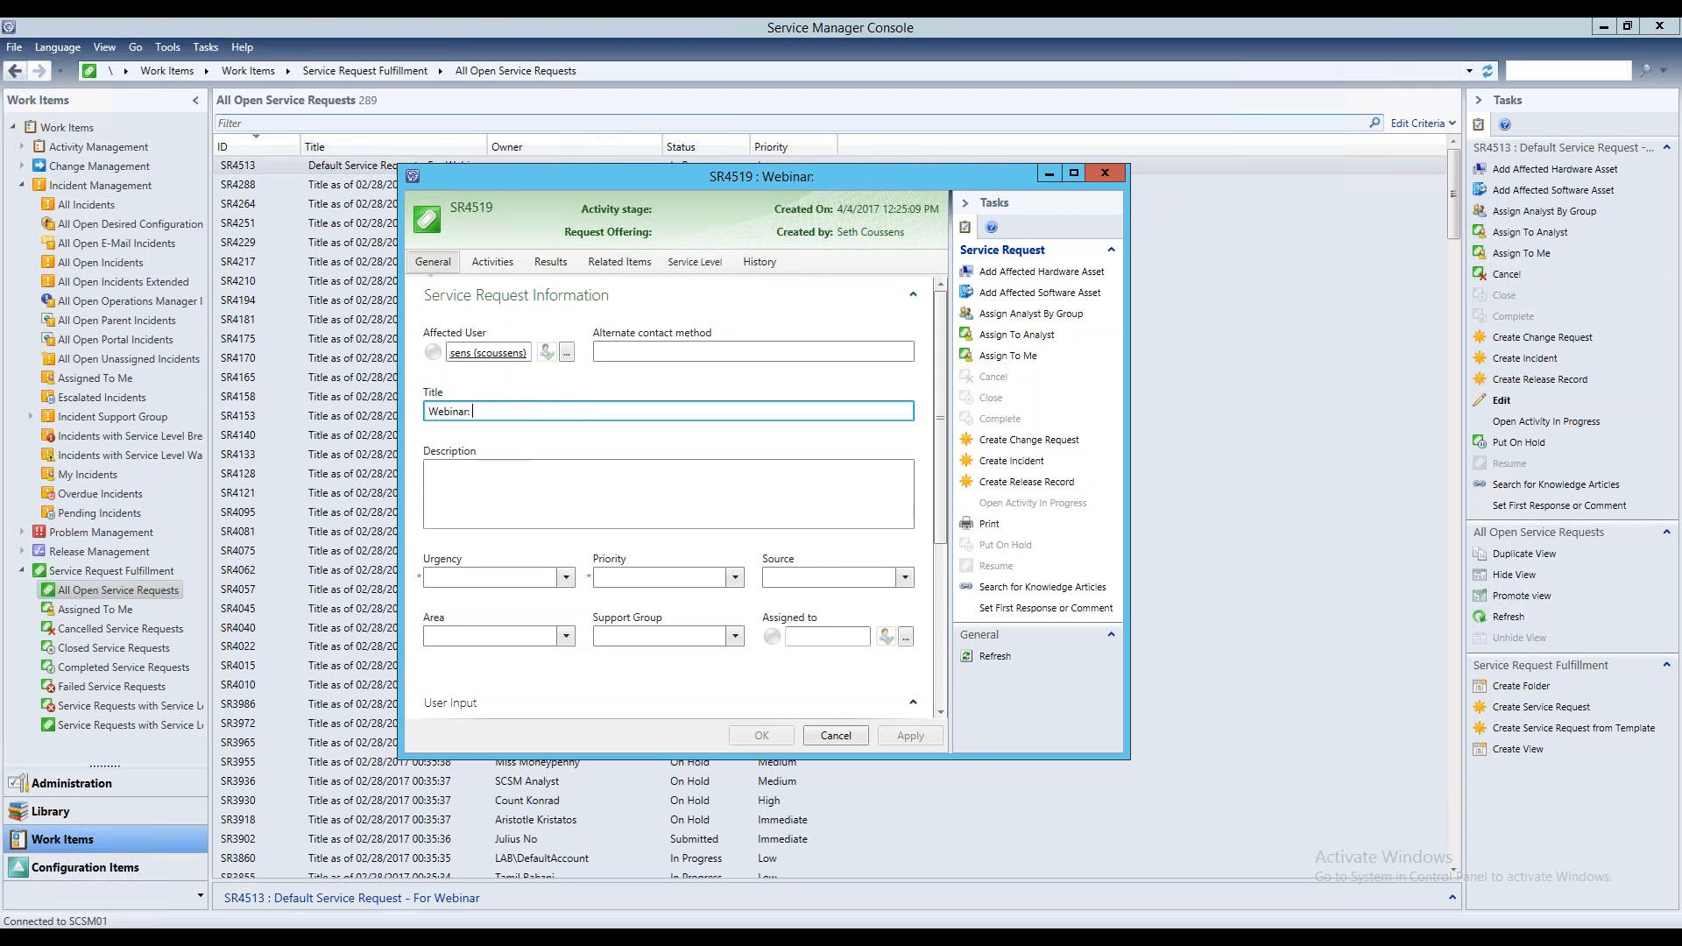
text( Copy Work Item inf)
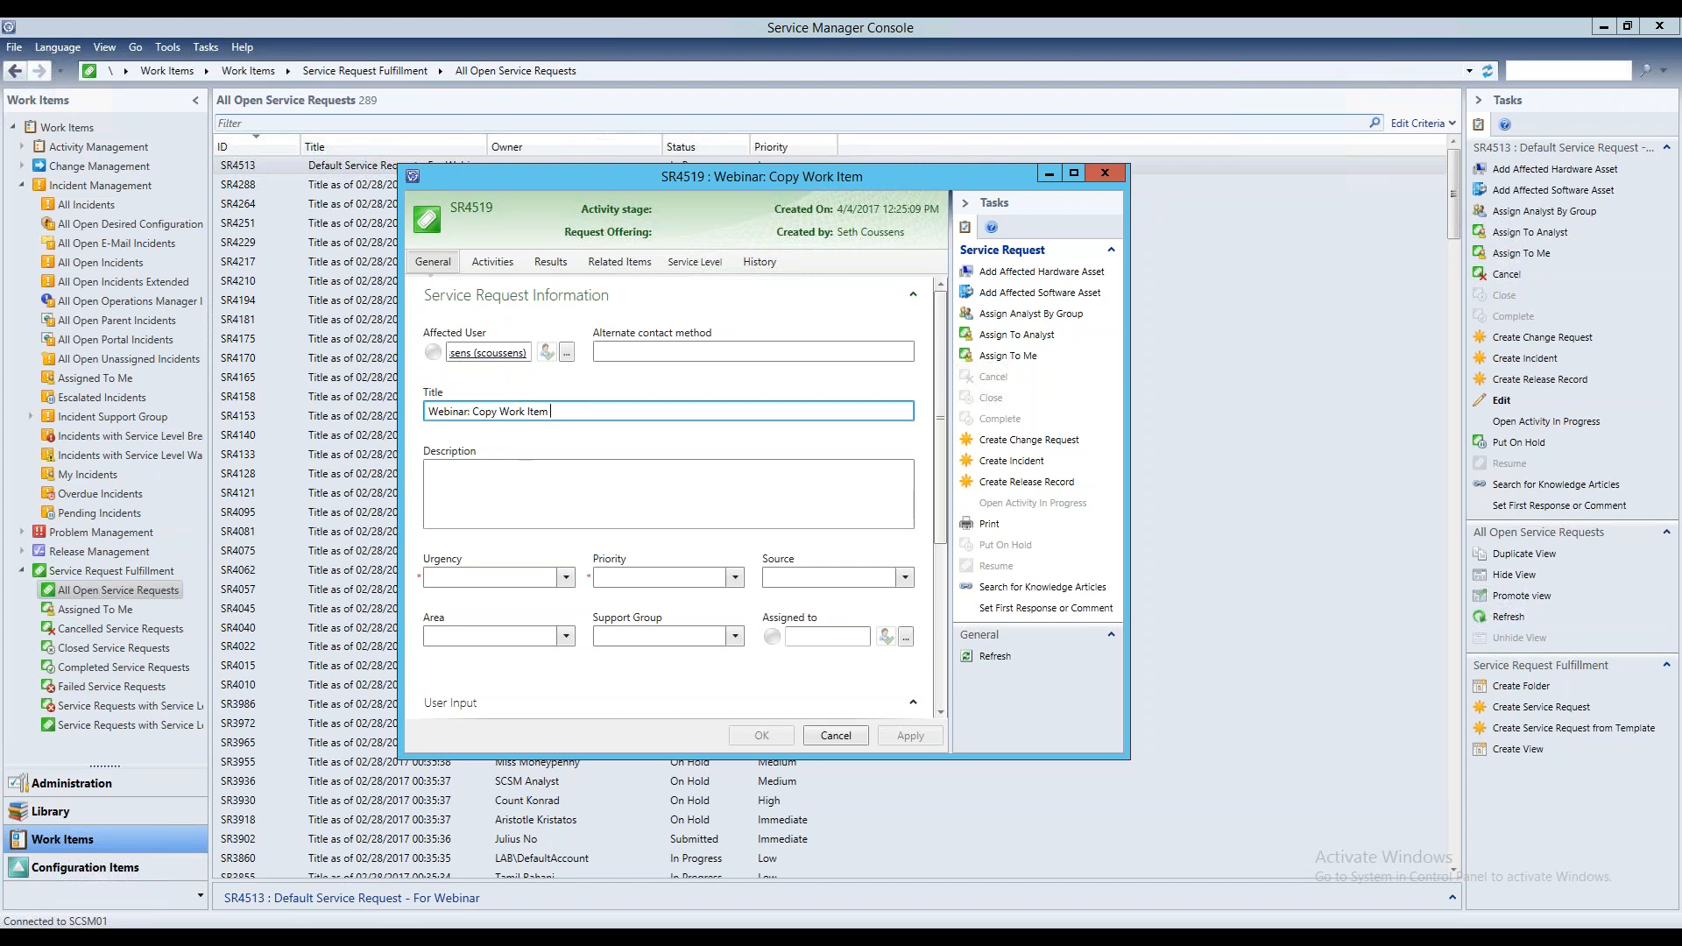
key(BackSpace)
key(BackSpace)
key(BackSpace)
text(Information to Activity)
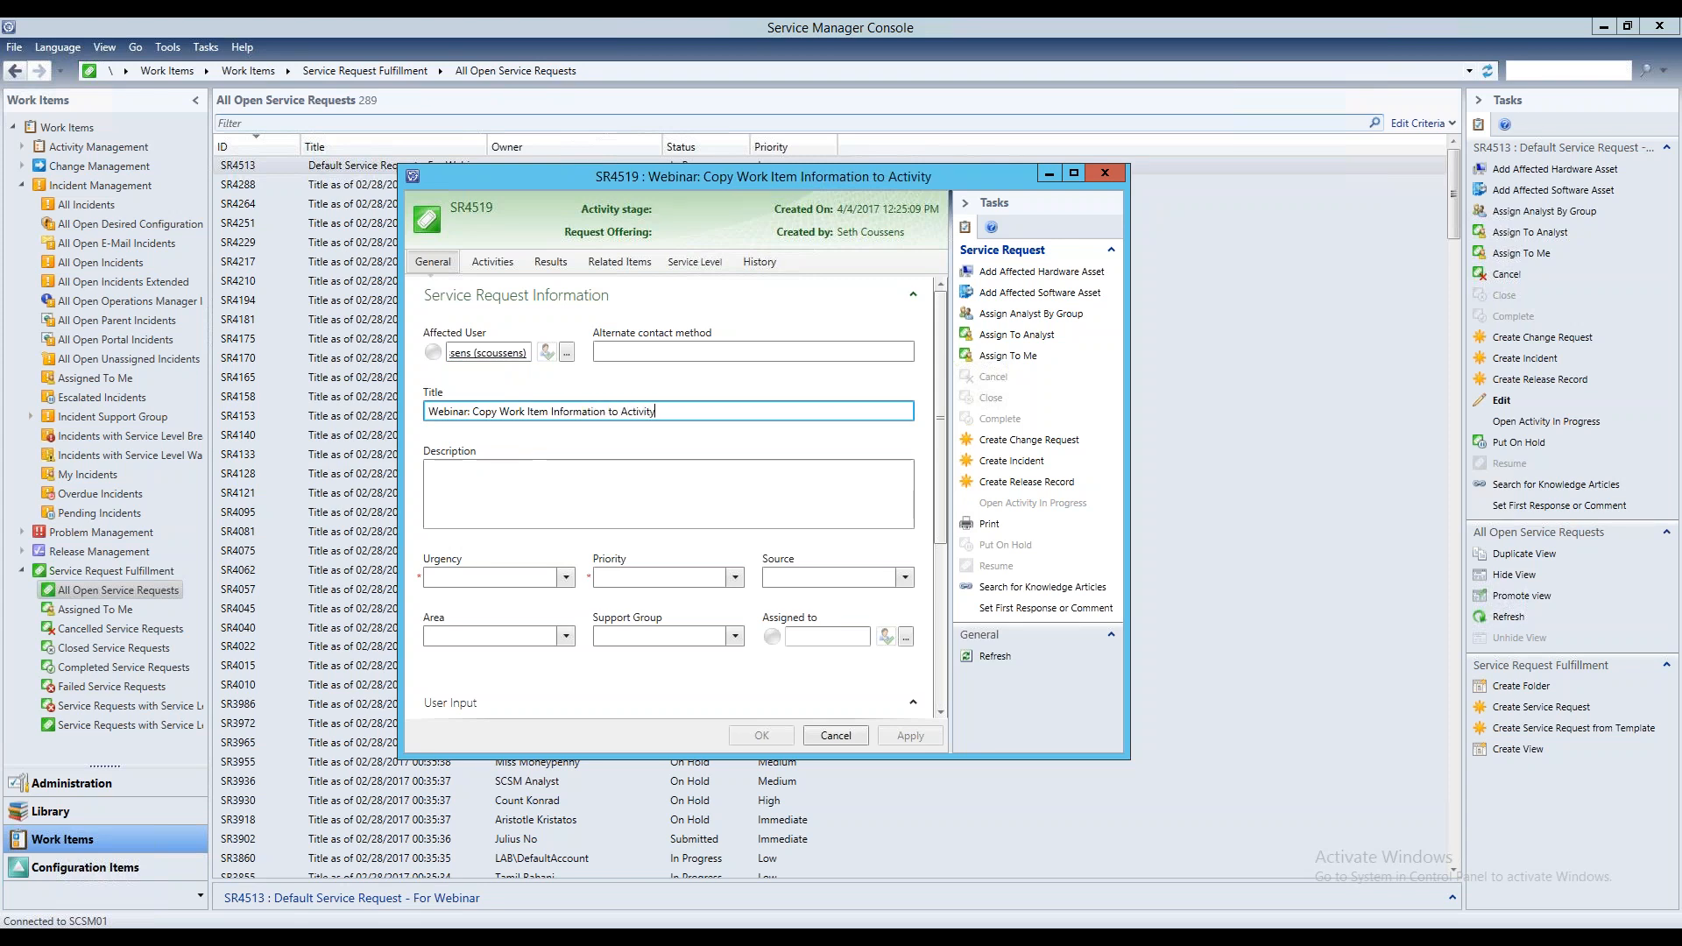
Enter the description "Here is the information that we want to be carried over to the activity."
key(Tab)
text(Here is the information that we want to be carried over to the activity.)
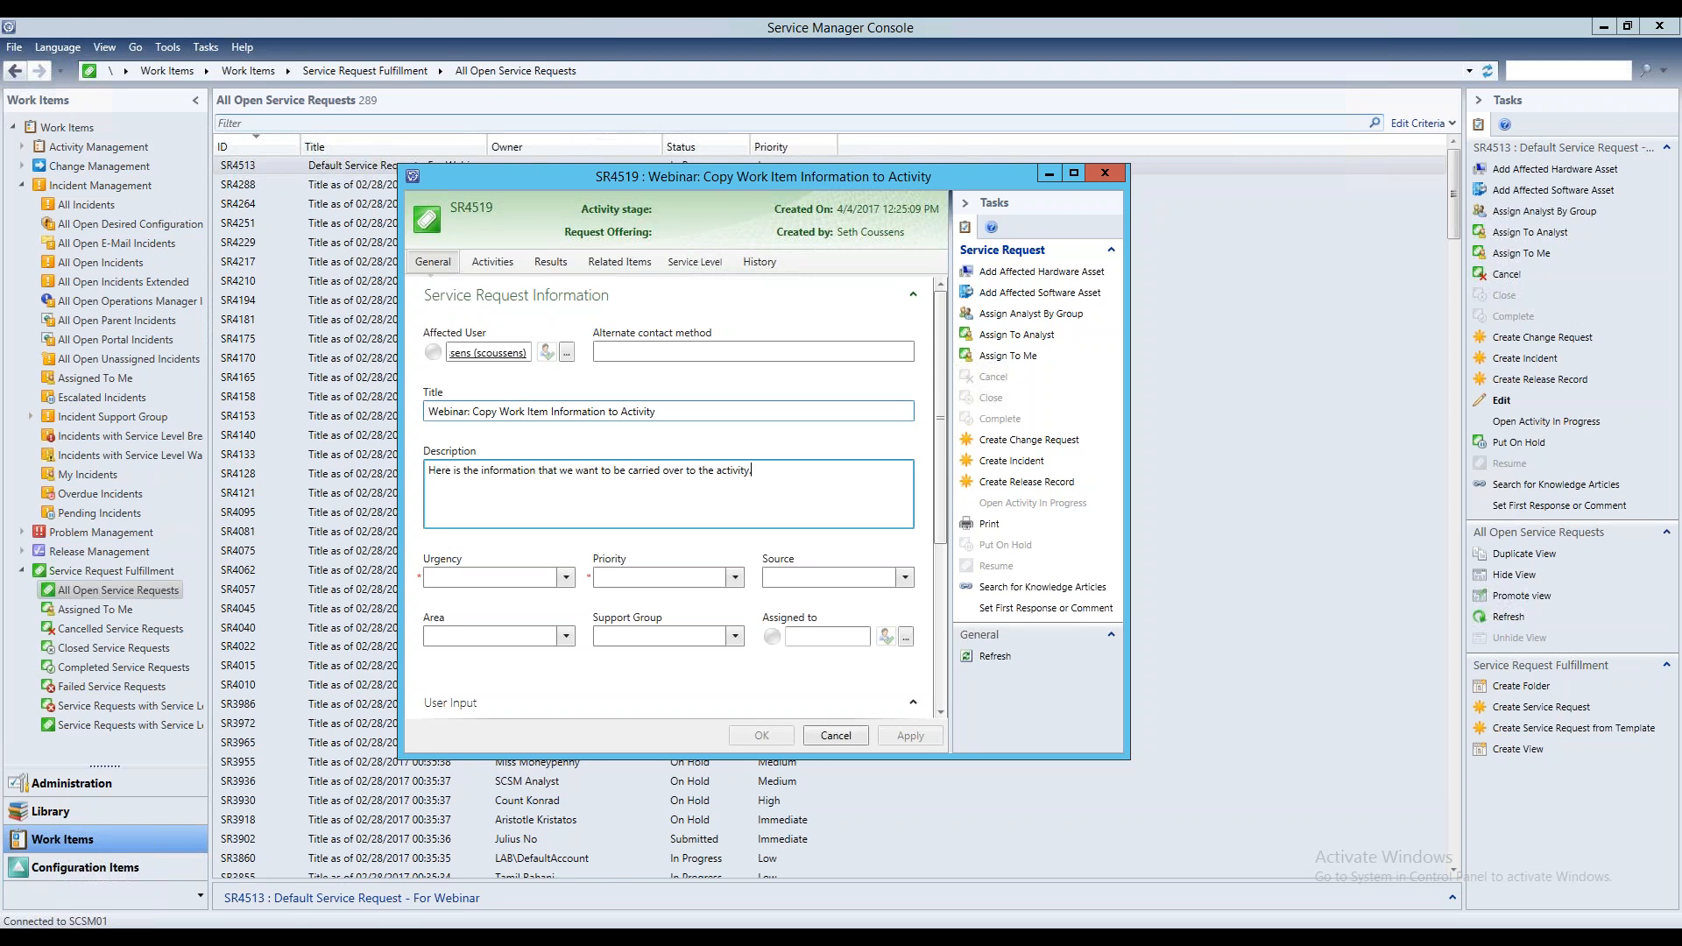
Set the service request's urgency and priority to Low and choose a source
click(566, 577)
click(498, 597)
click(737, 578)
click(682, 599)
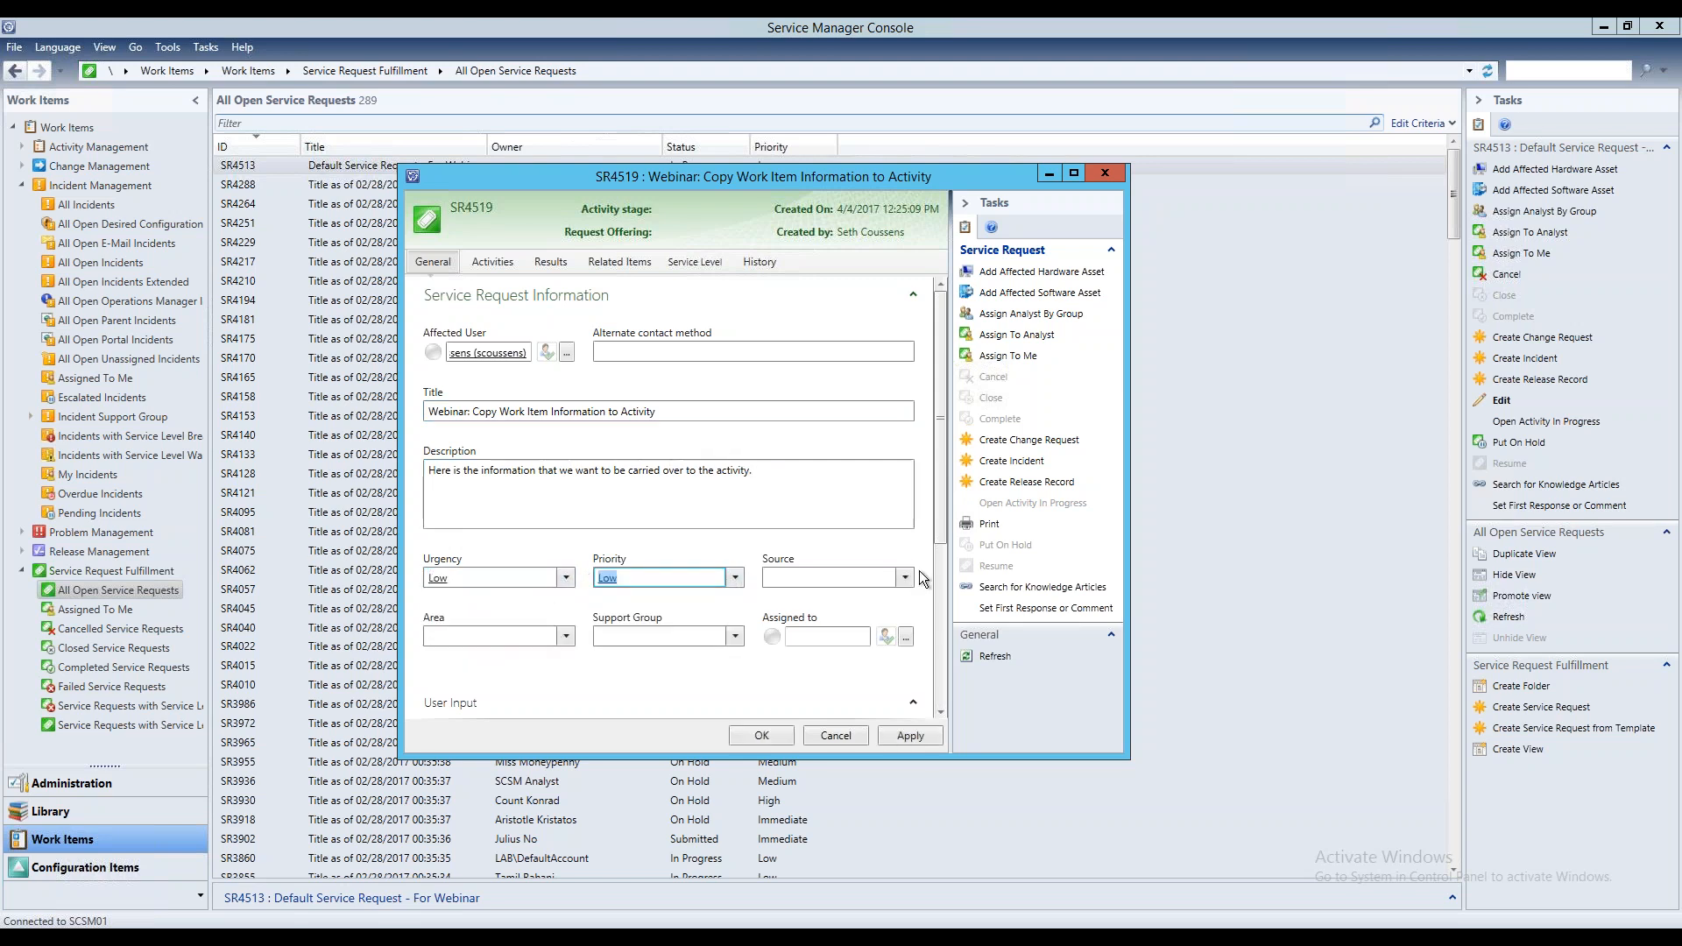
click(905, 578)
click(829, 618)
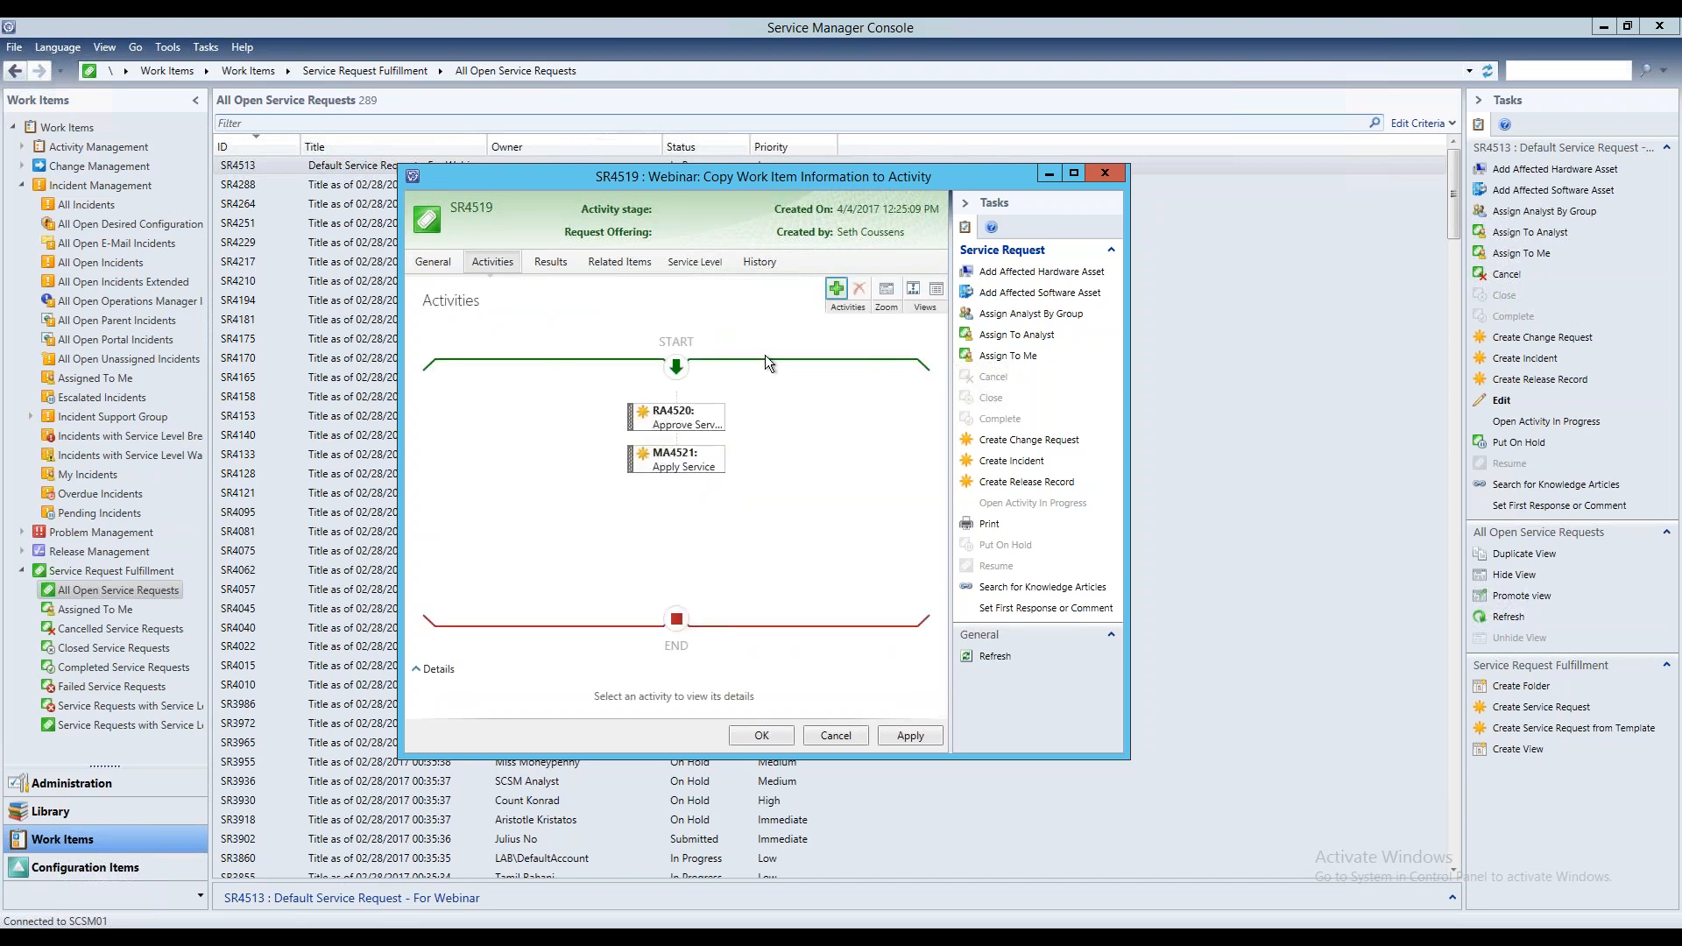
Remove the "Apply Service" manual activity and the "Approve Service Request" review activity from the new service request
click(692, 460)
click(860, 288)
click(924, 549)
click(692, 415)
click(860, 288)
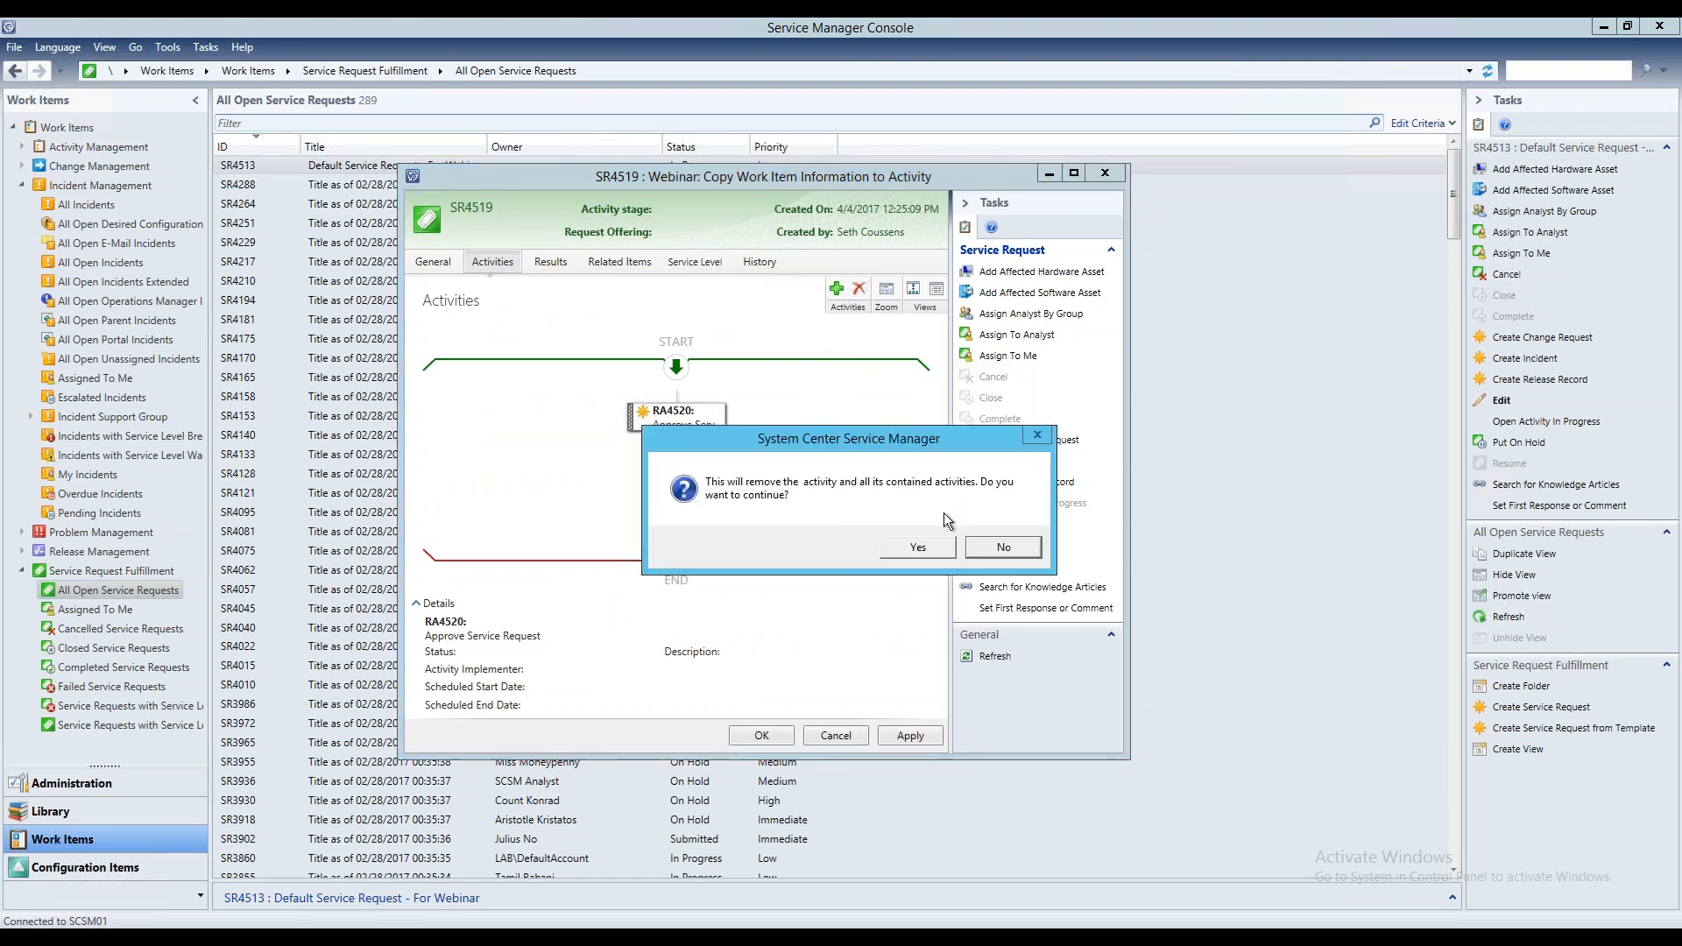
click(925, 547)
Add an activity based on the Default Powershell Activity template to the copy-information service request
click(838, 291)
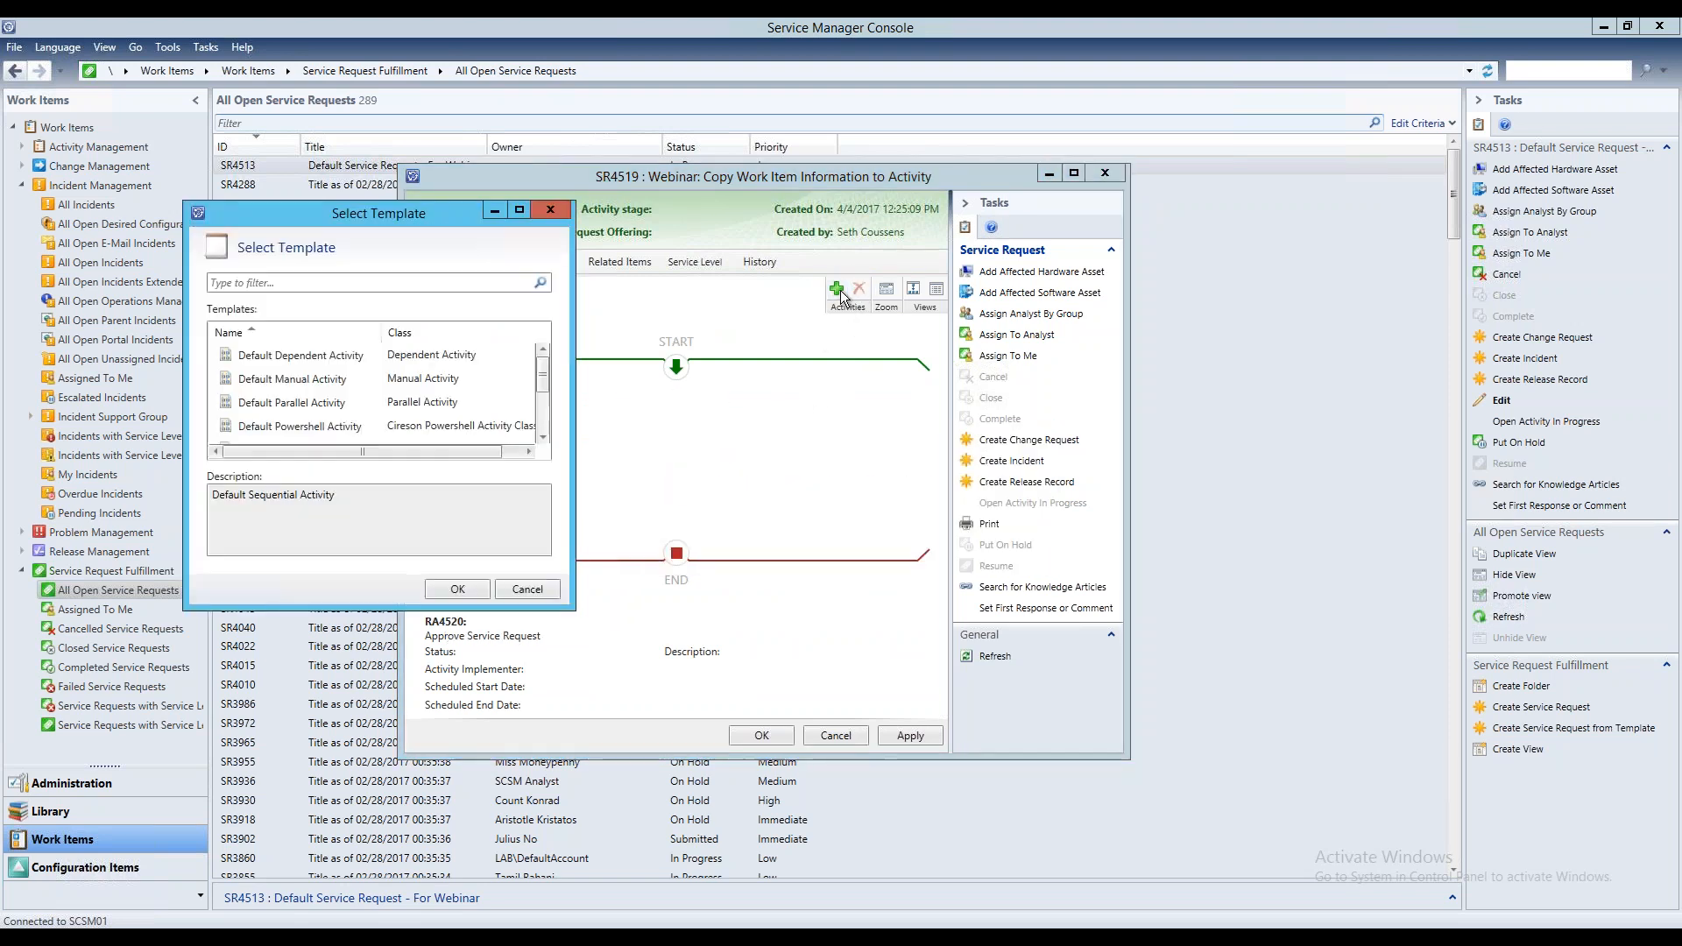
click(335, 418)
double_click(335, 424)
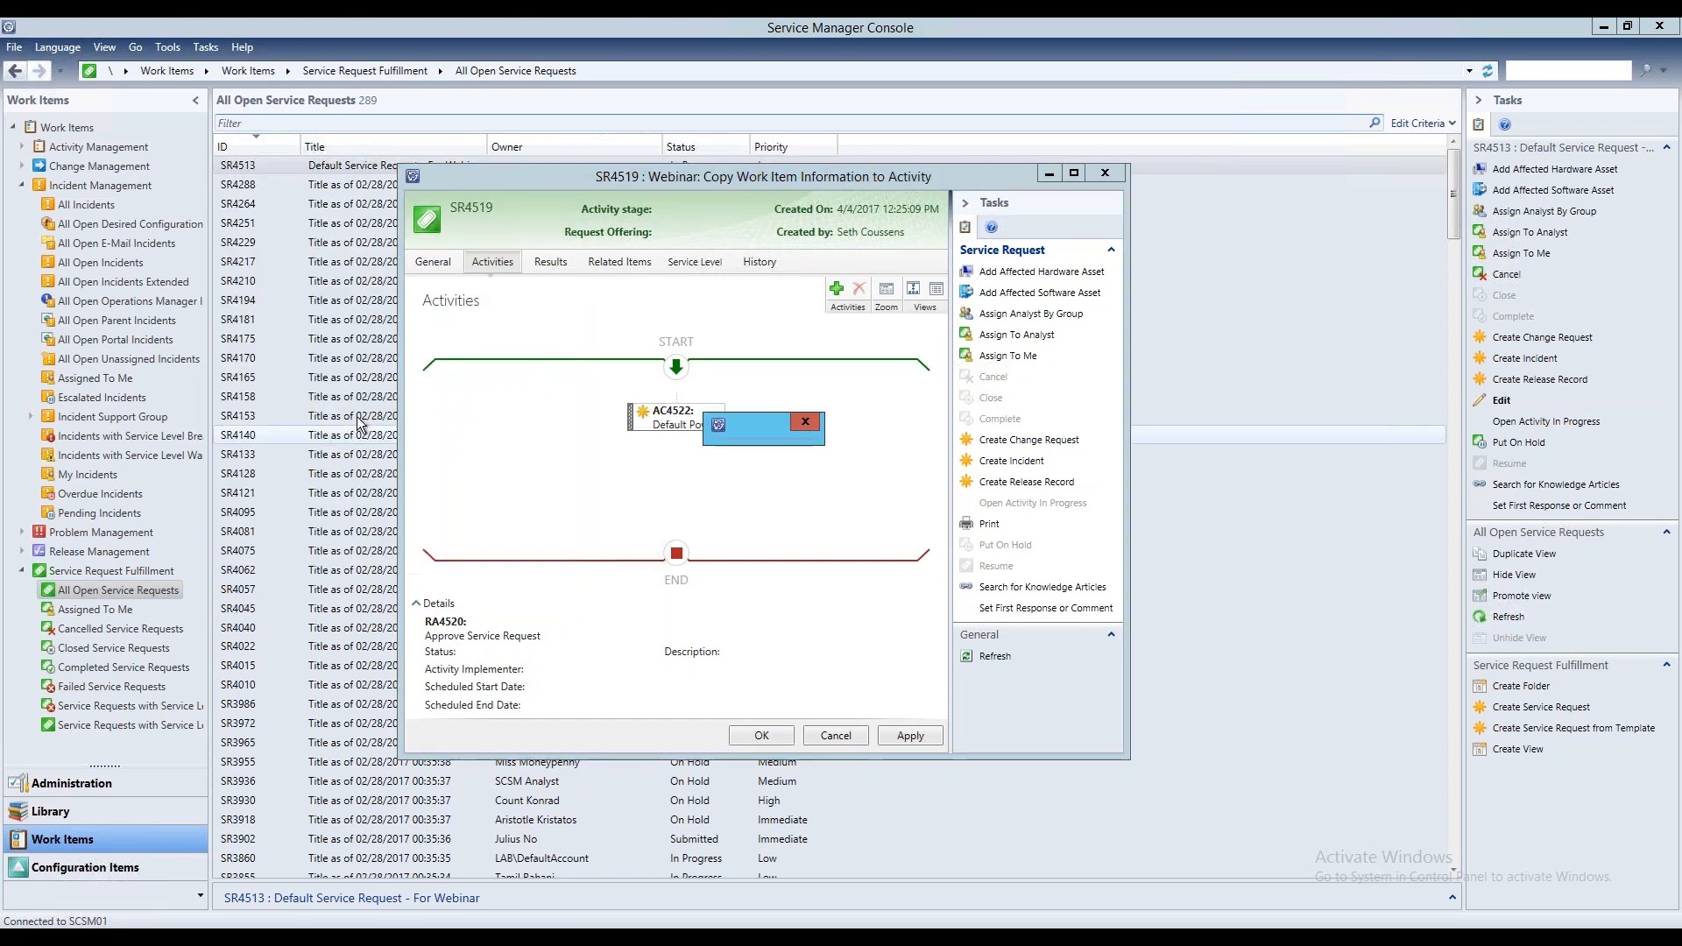
Set the activity's script to the library script "Copy Work Item Information to Activity" and go through its code
click(598, 323)
click(782, 413)
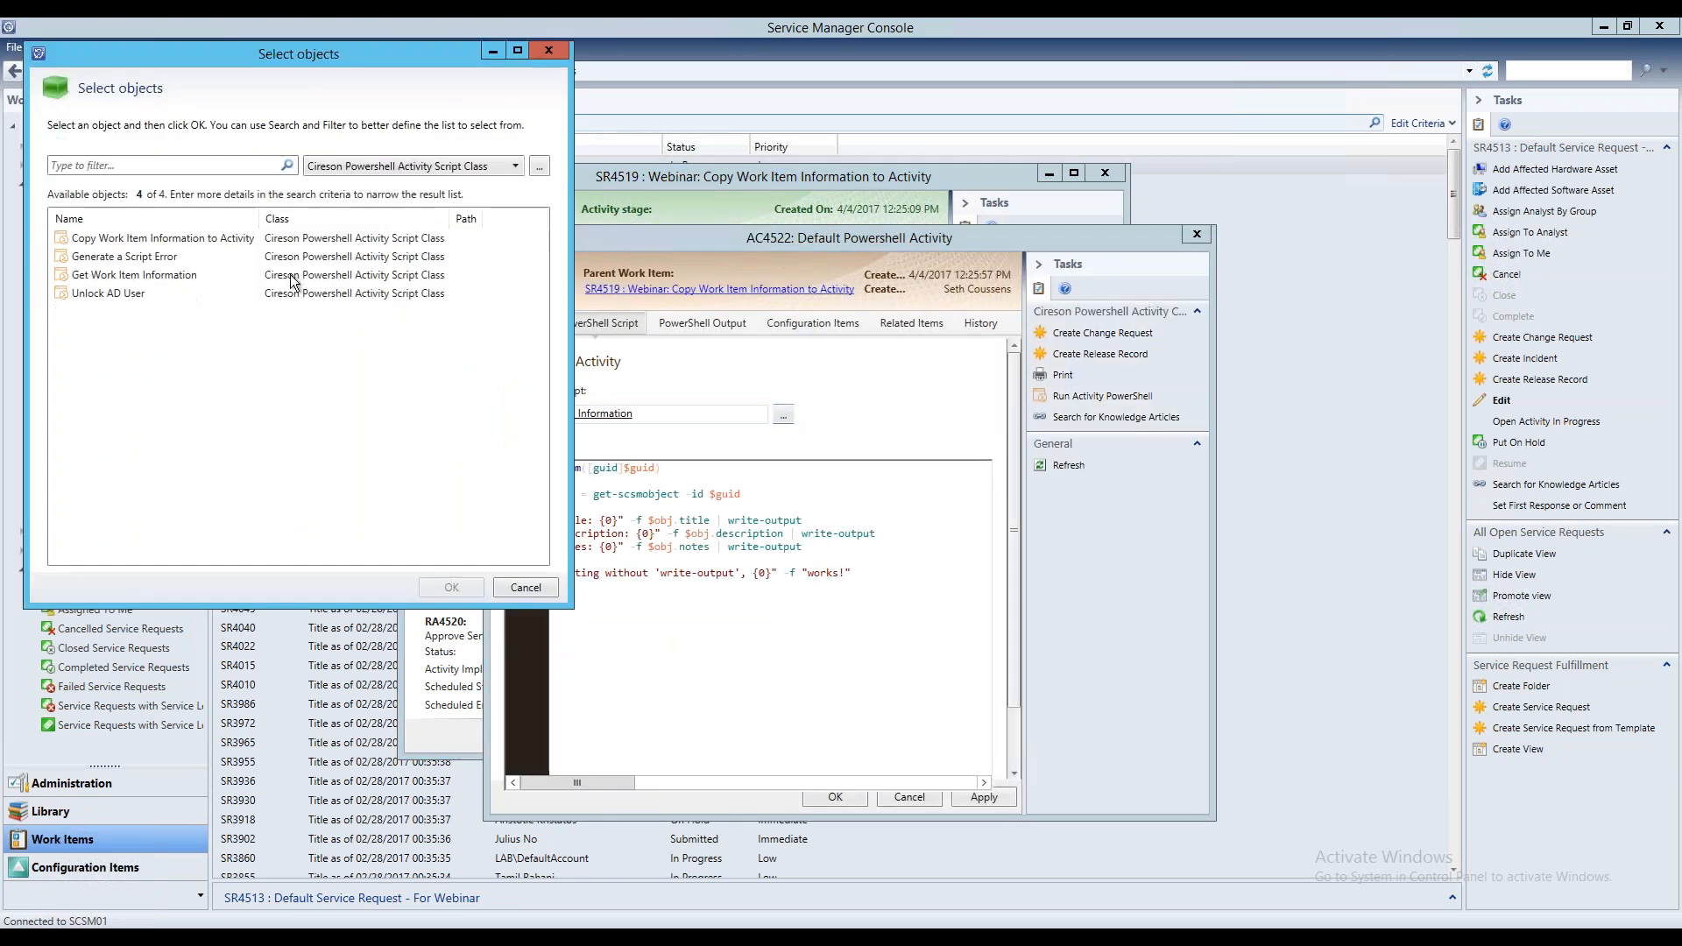
click(129, 239)
click(448, 587)
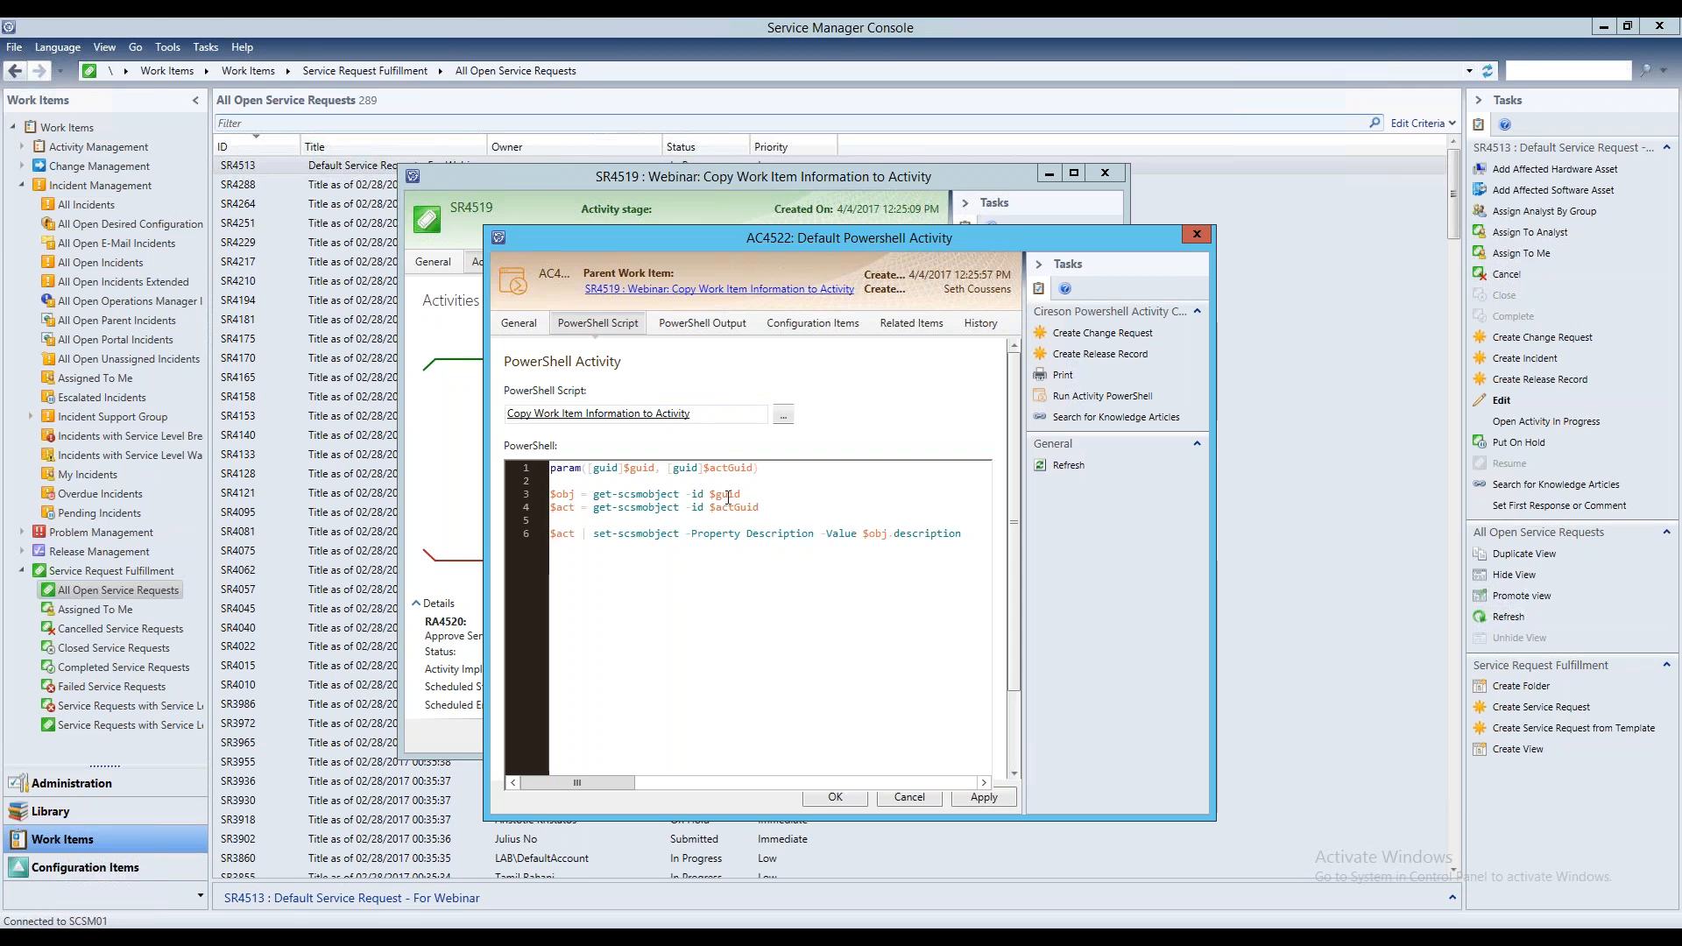
drag(763, 494, 550, 491)
click(569, 536)
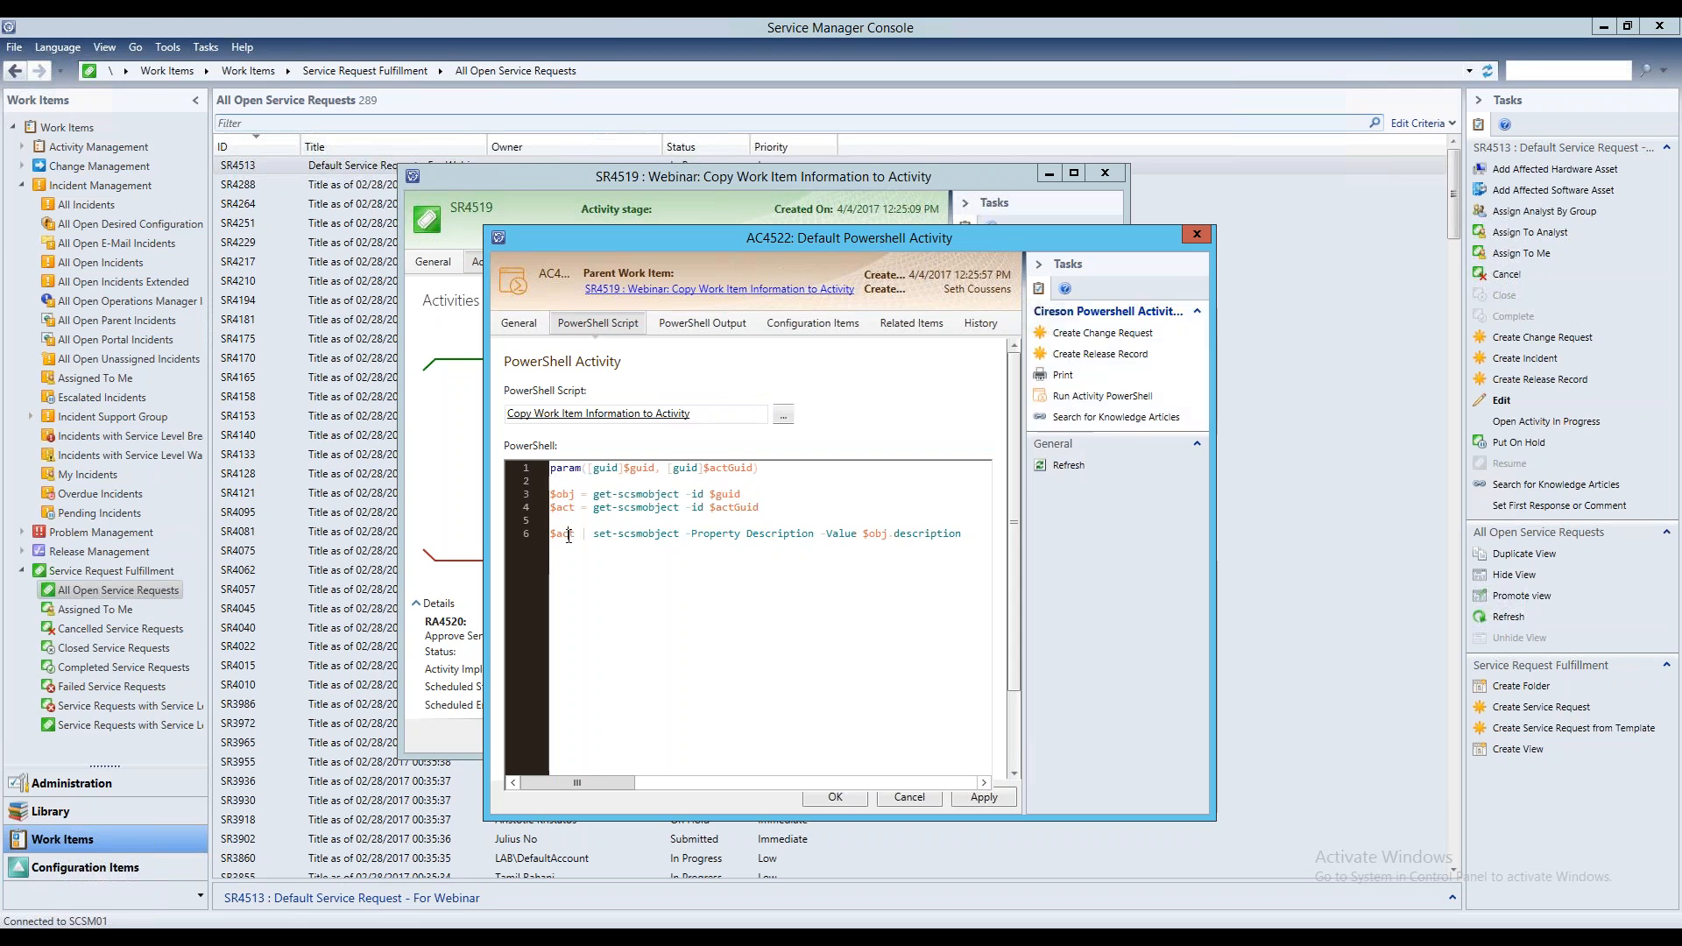
drag(565, 537, 624, 534)
click(970, 536)
Map the script parameter guid to Parent Base Id and actGuid to Activity Base Id
drag(1013, 544, 1002, 634)
click(765, 734)
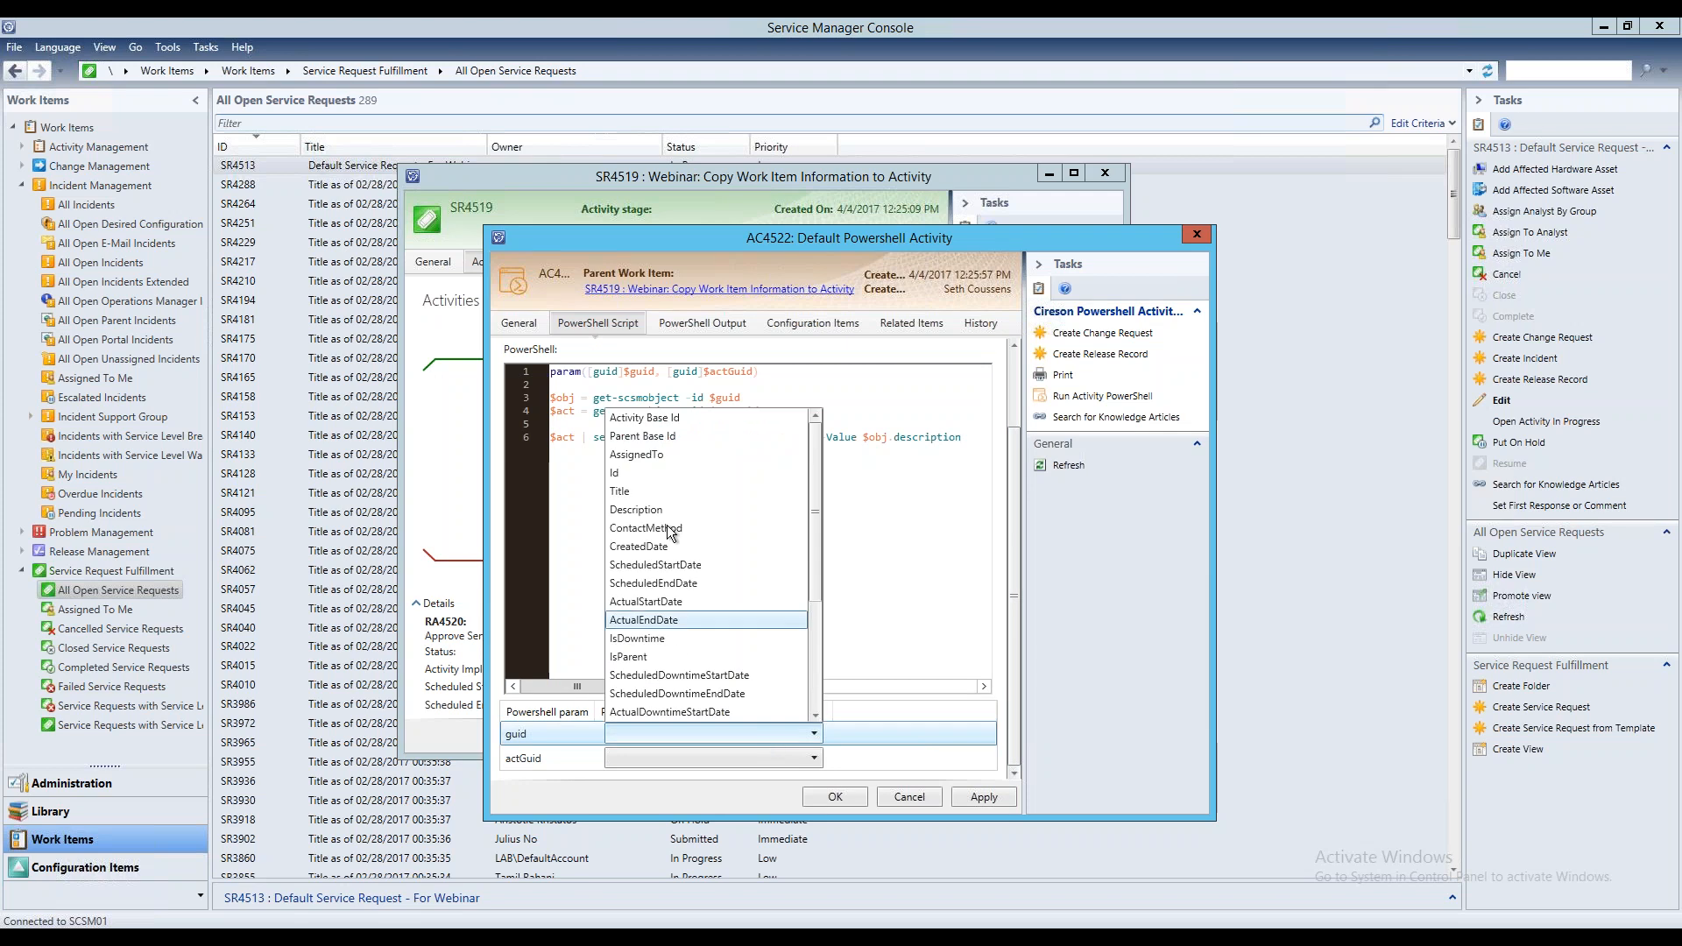
click(675, 436)
click(697, 755)
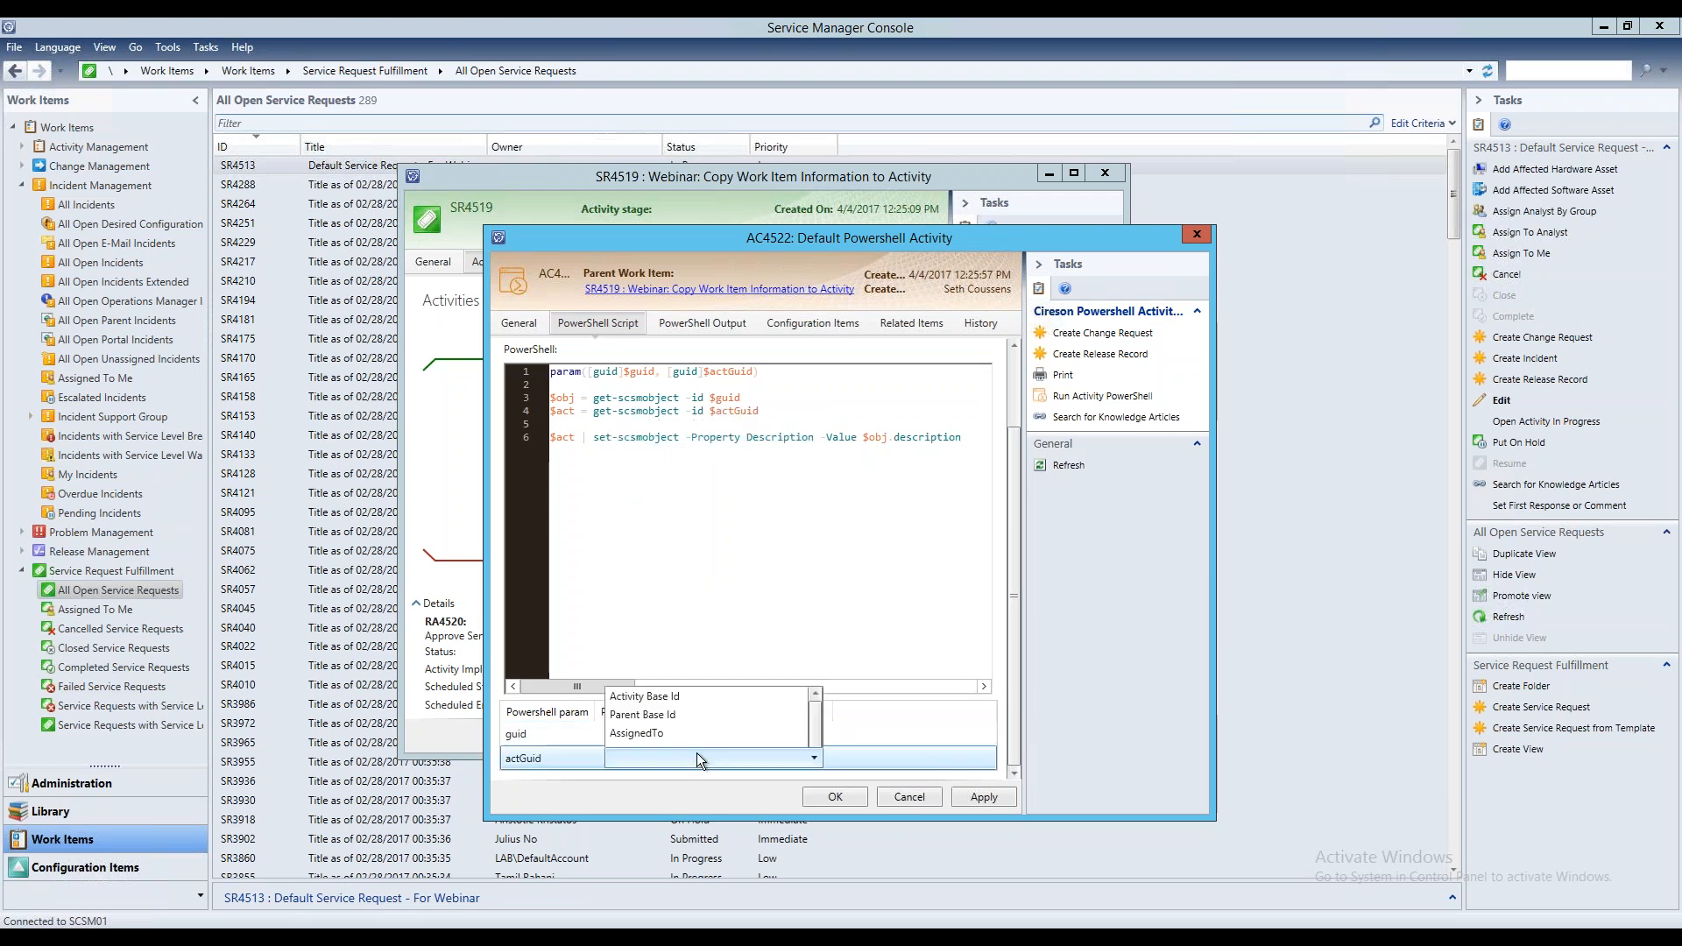
click(702, 443)
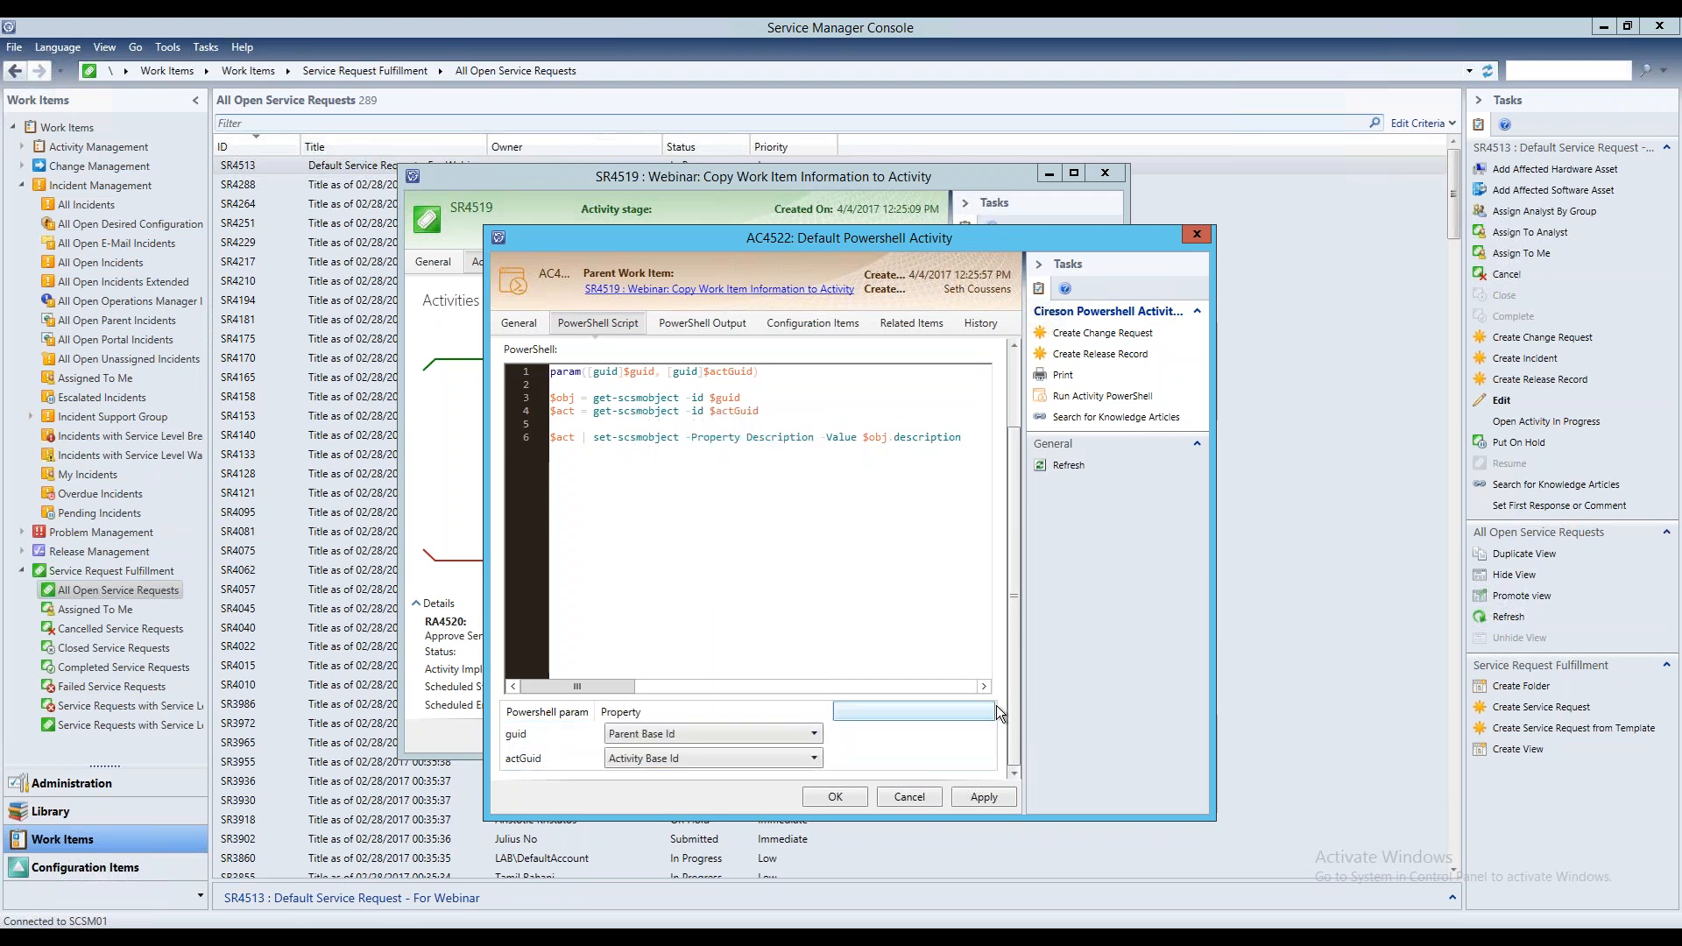
Check the activity's PowerShell output and configuration items, and return to its general details
scroll(1012, 390, up, 3)
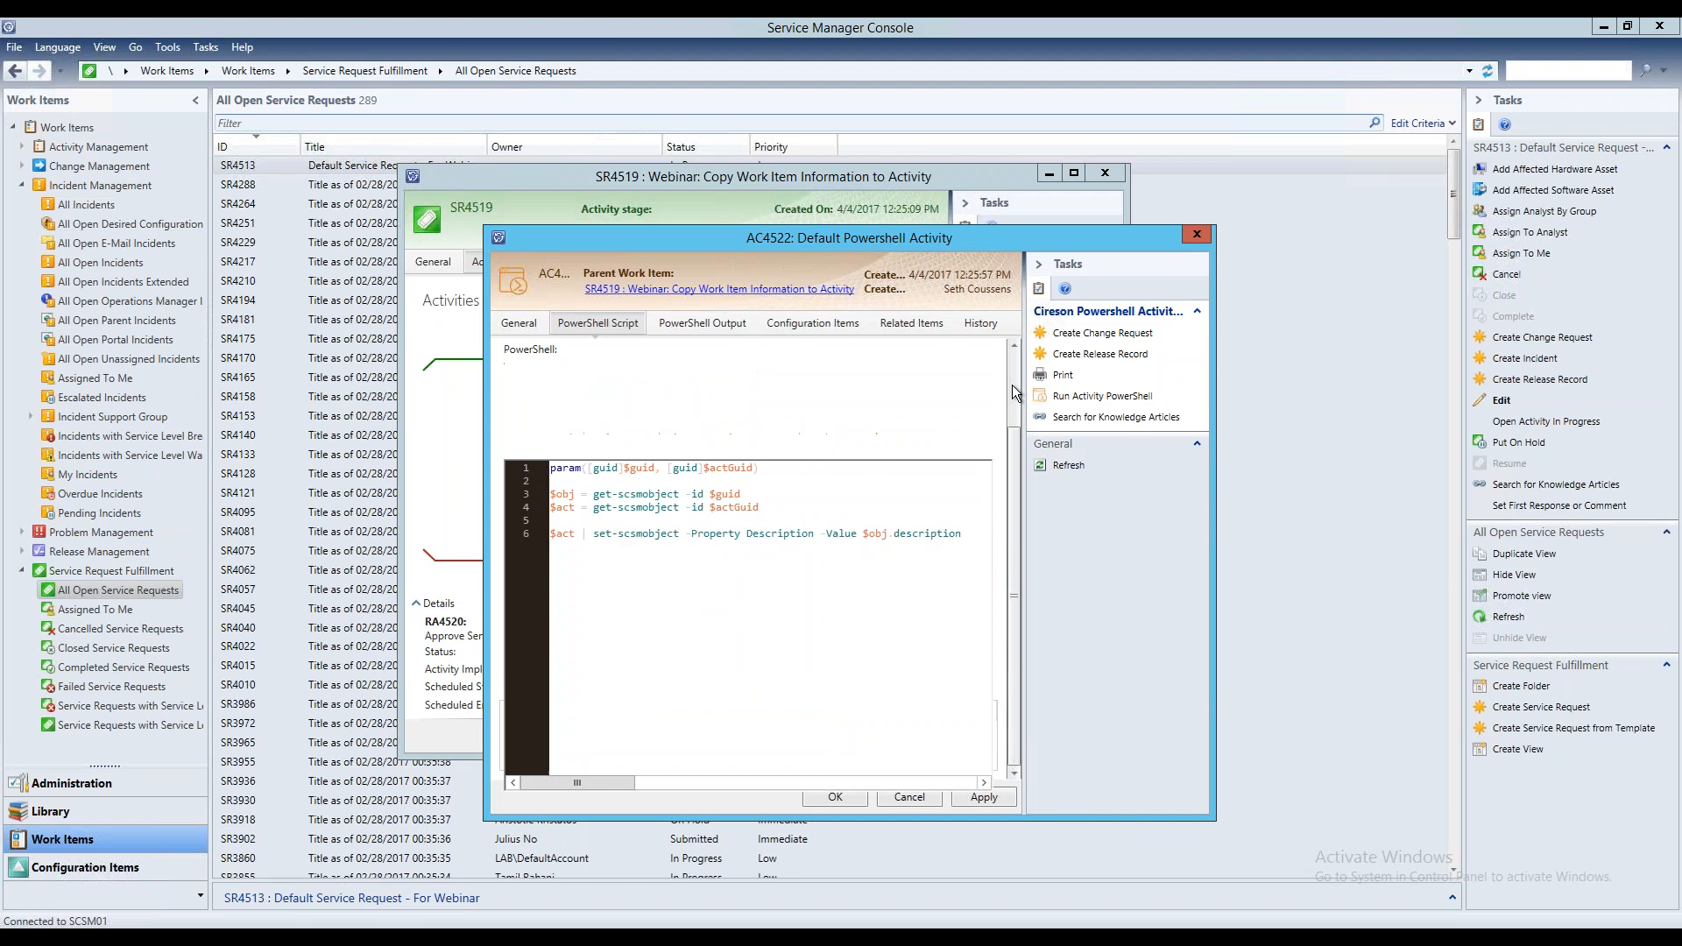
click(728, 324)
click(802, 323)
click(518, 323)
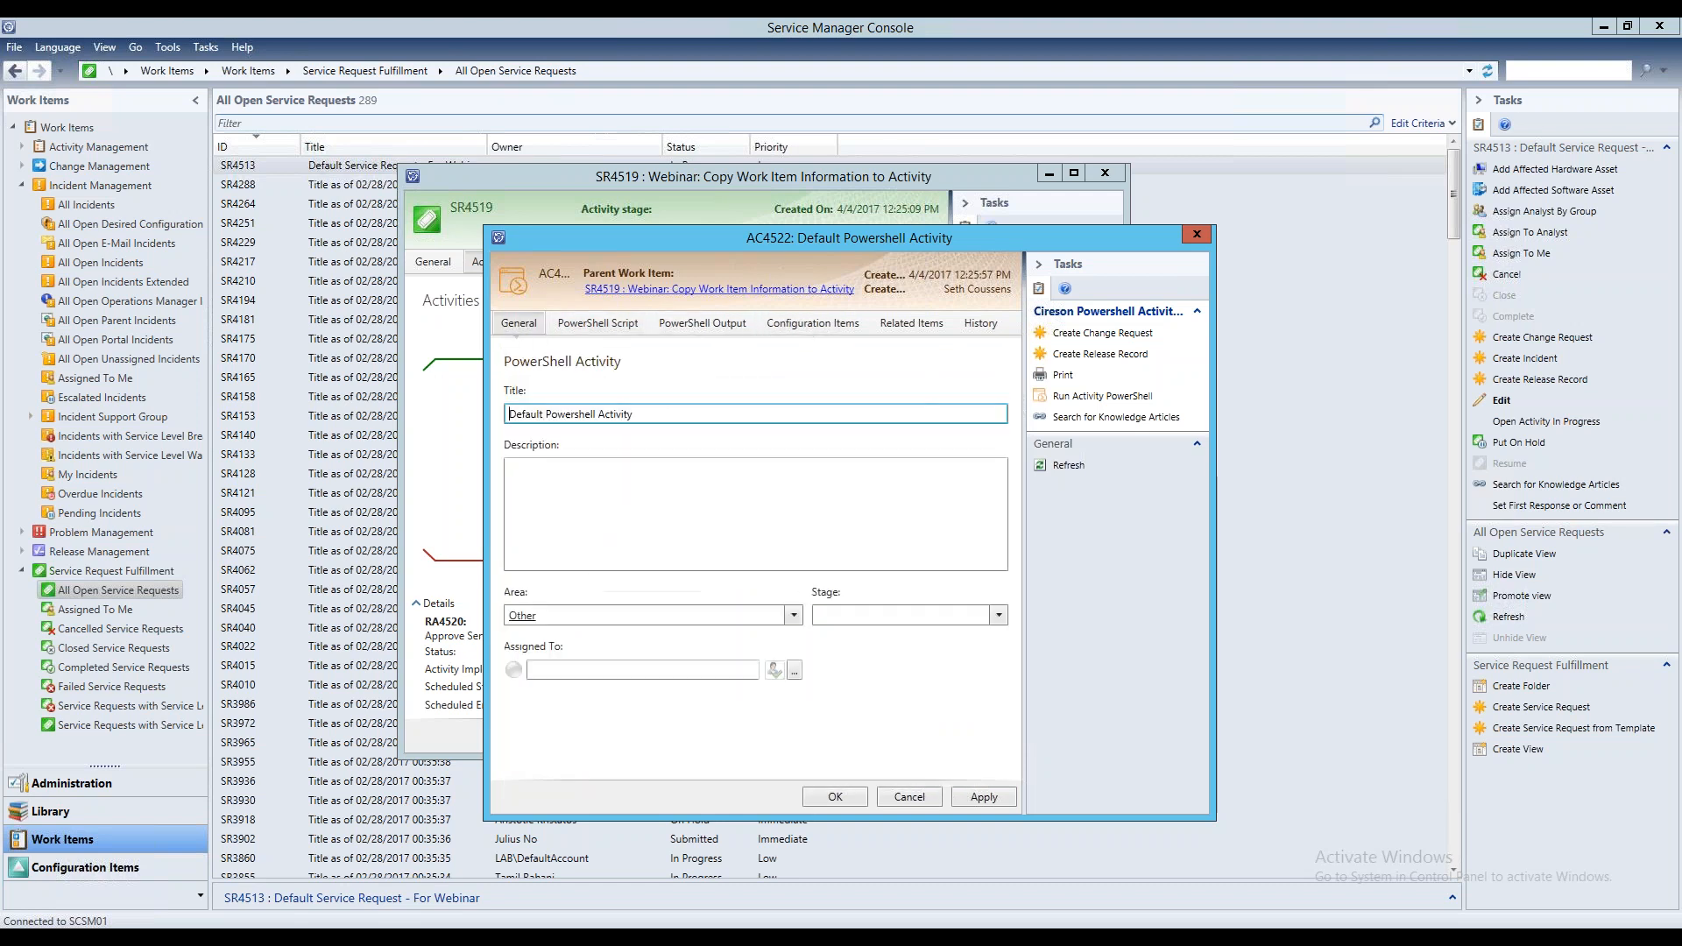
Save the PowerShell activity and its service request, and refresh the open service requests list
click(840, 794)
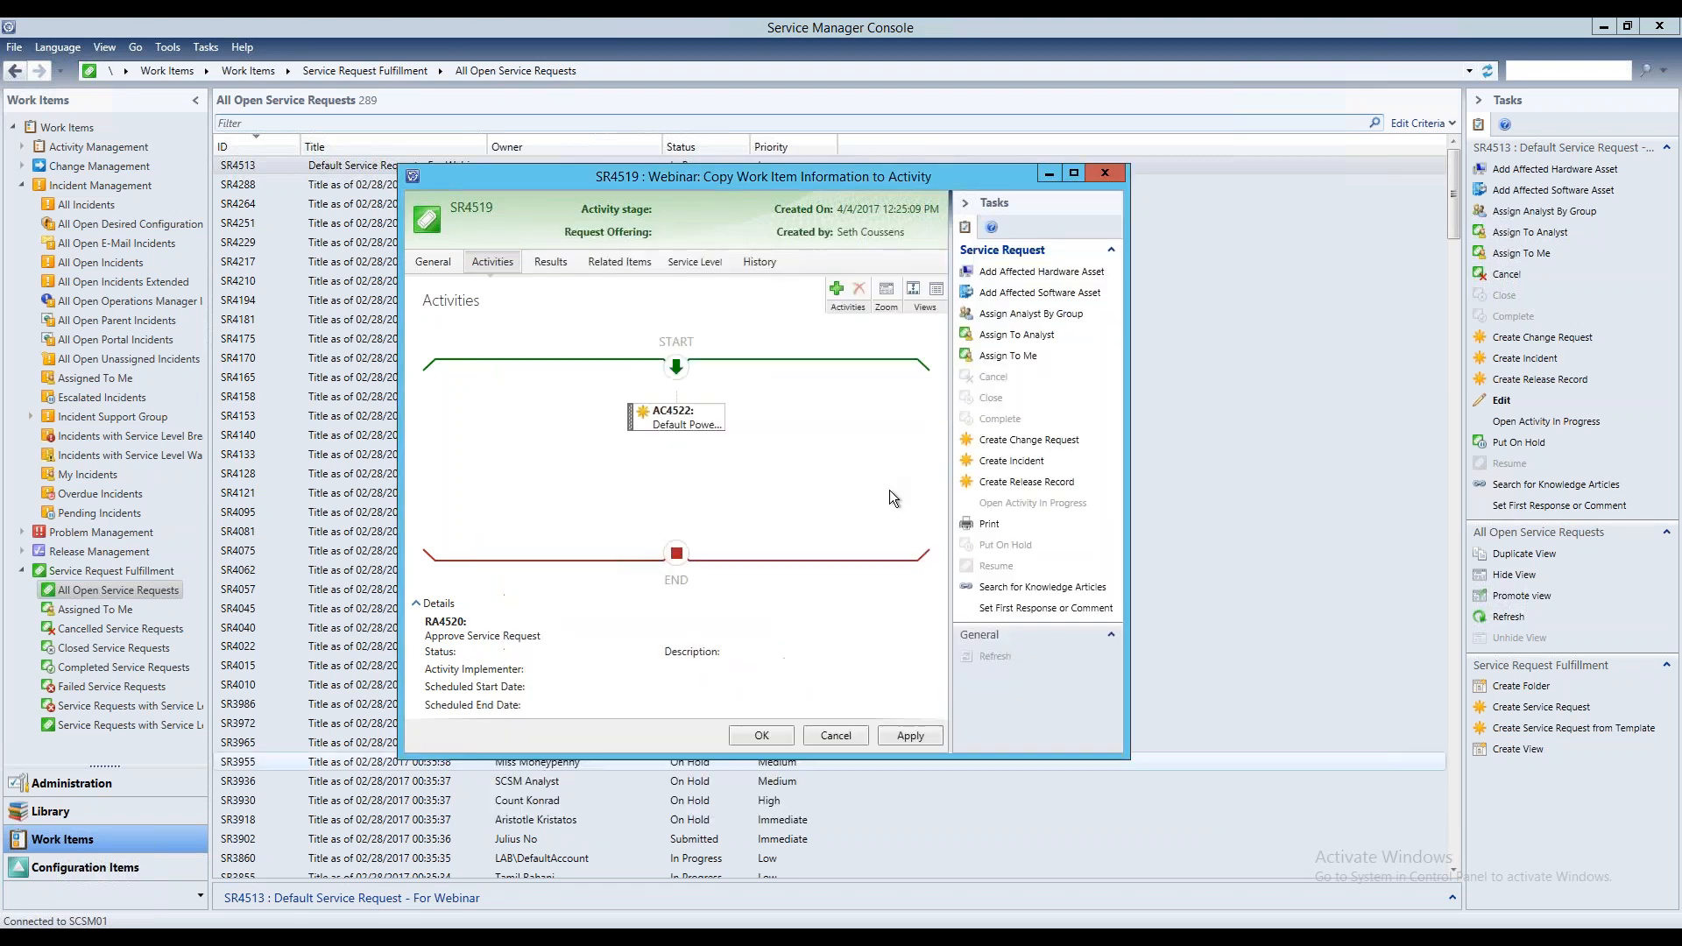
click(763, 736)
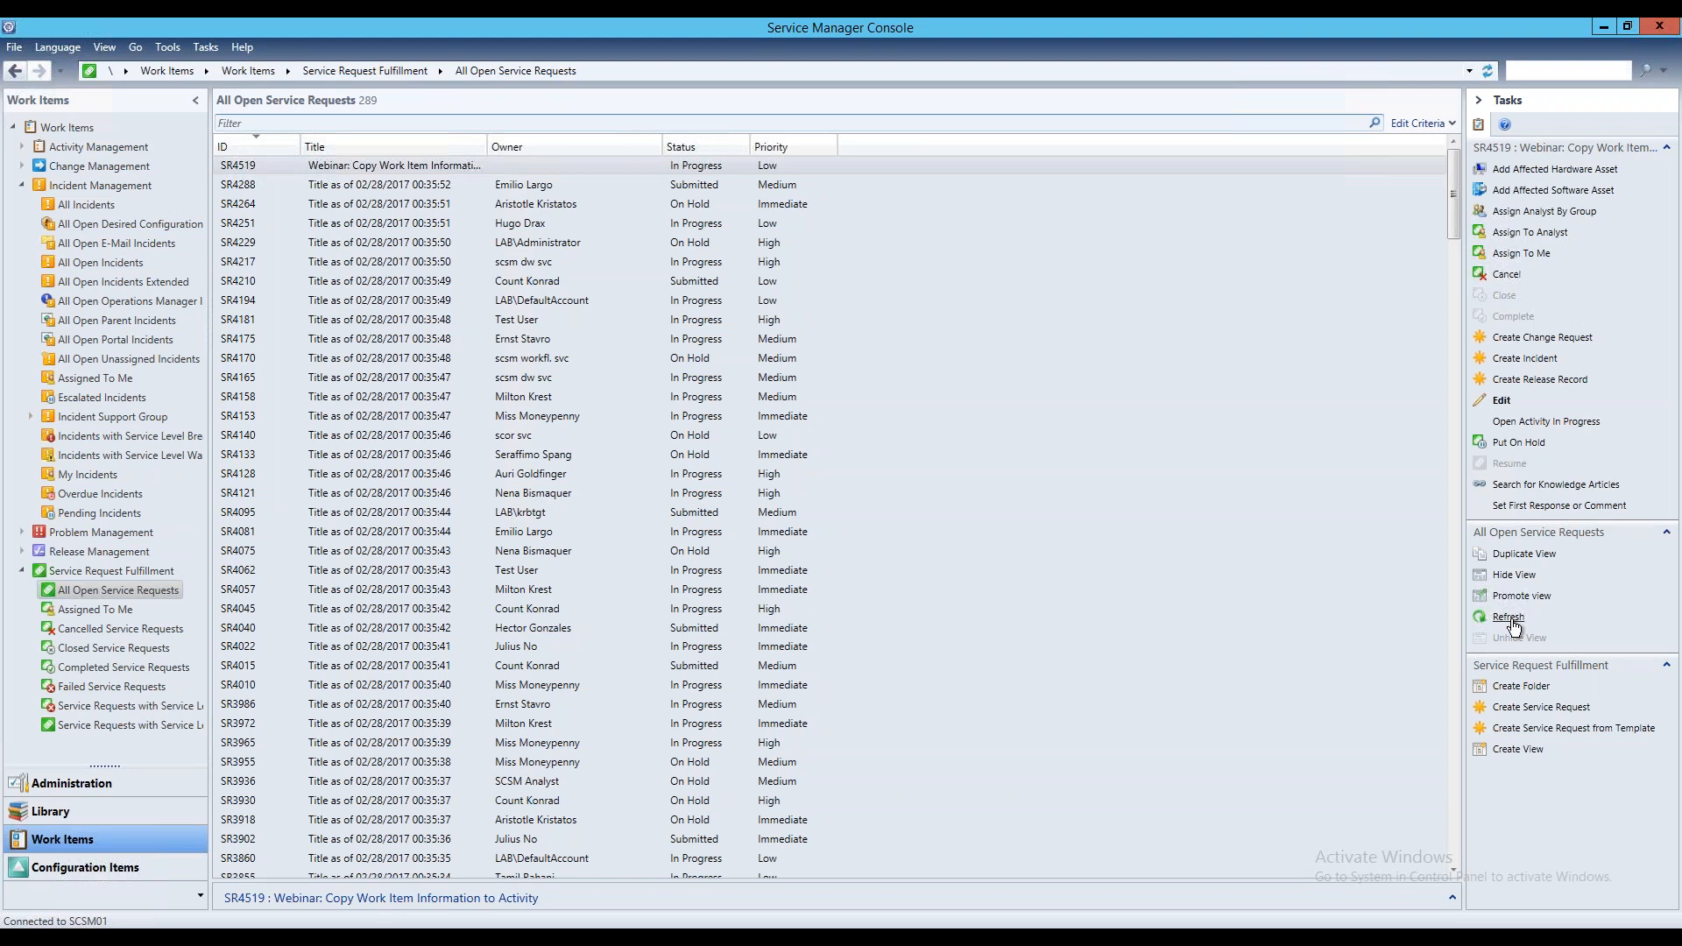
click(1509, 618)
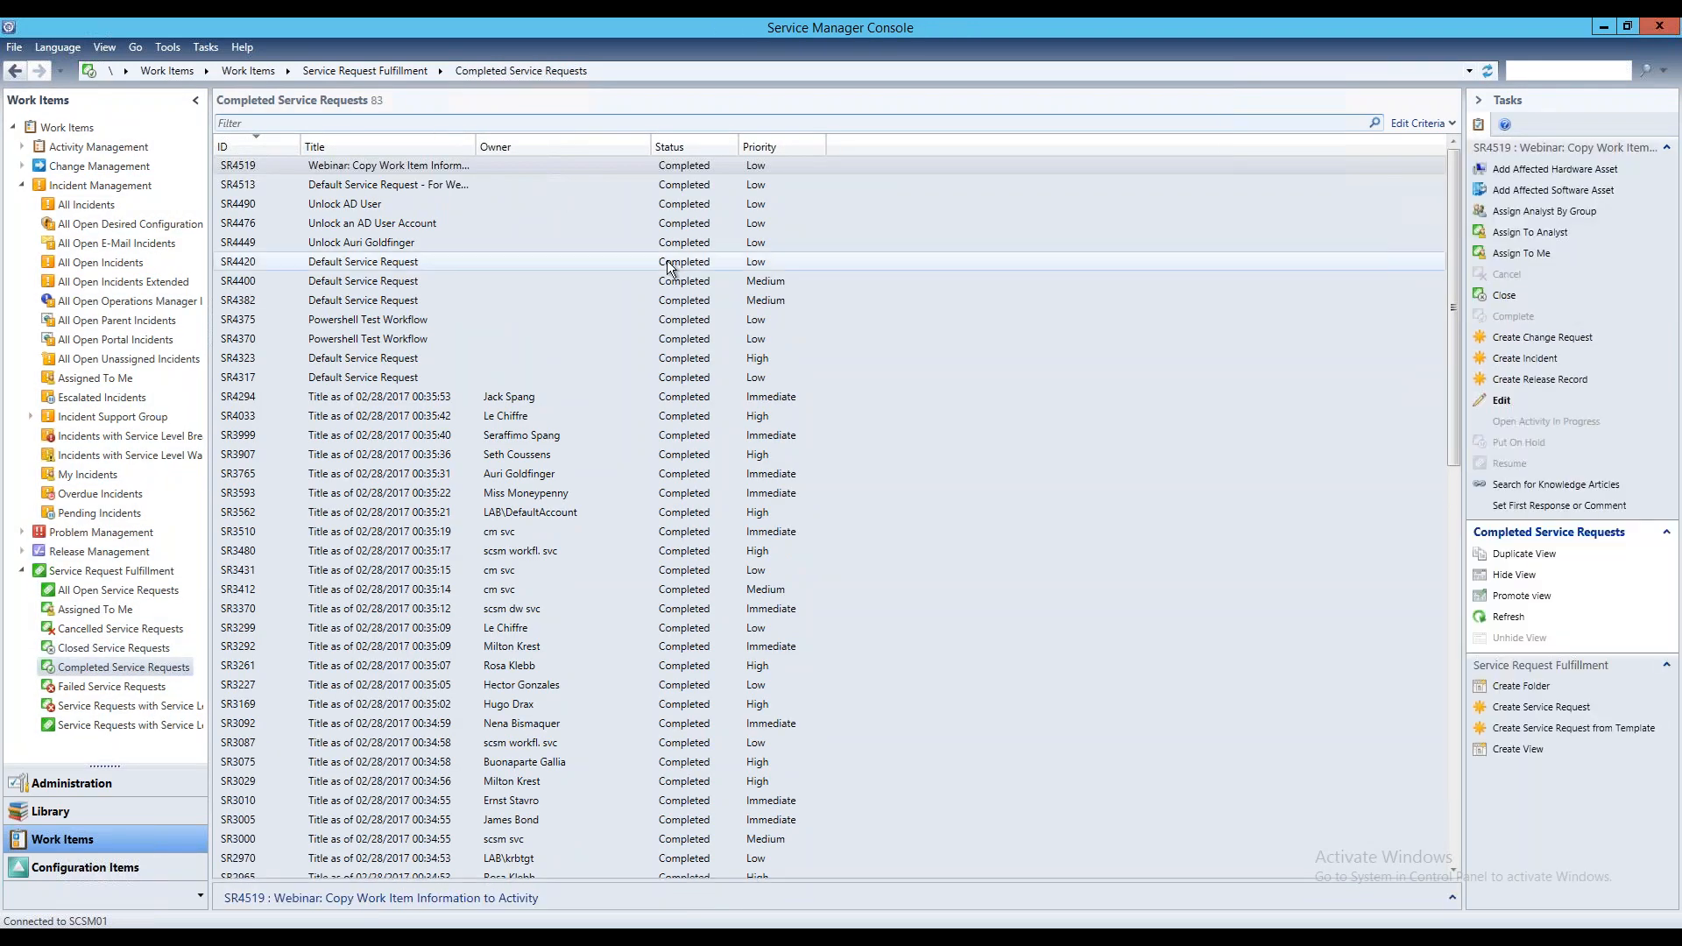
Open the completed "Default Service Request - For Webinar" request and examine the title in its PowerShell activity's output
click(477, 164)
click(424, 187)
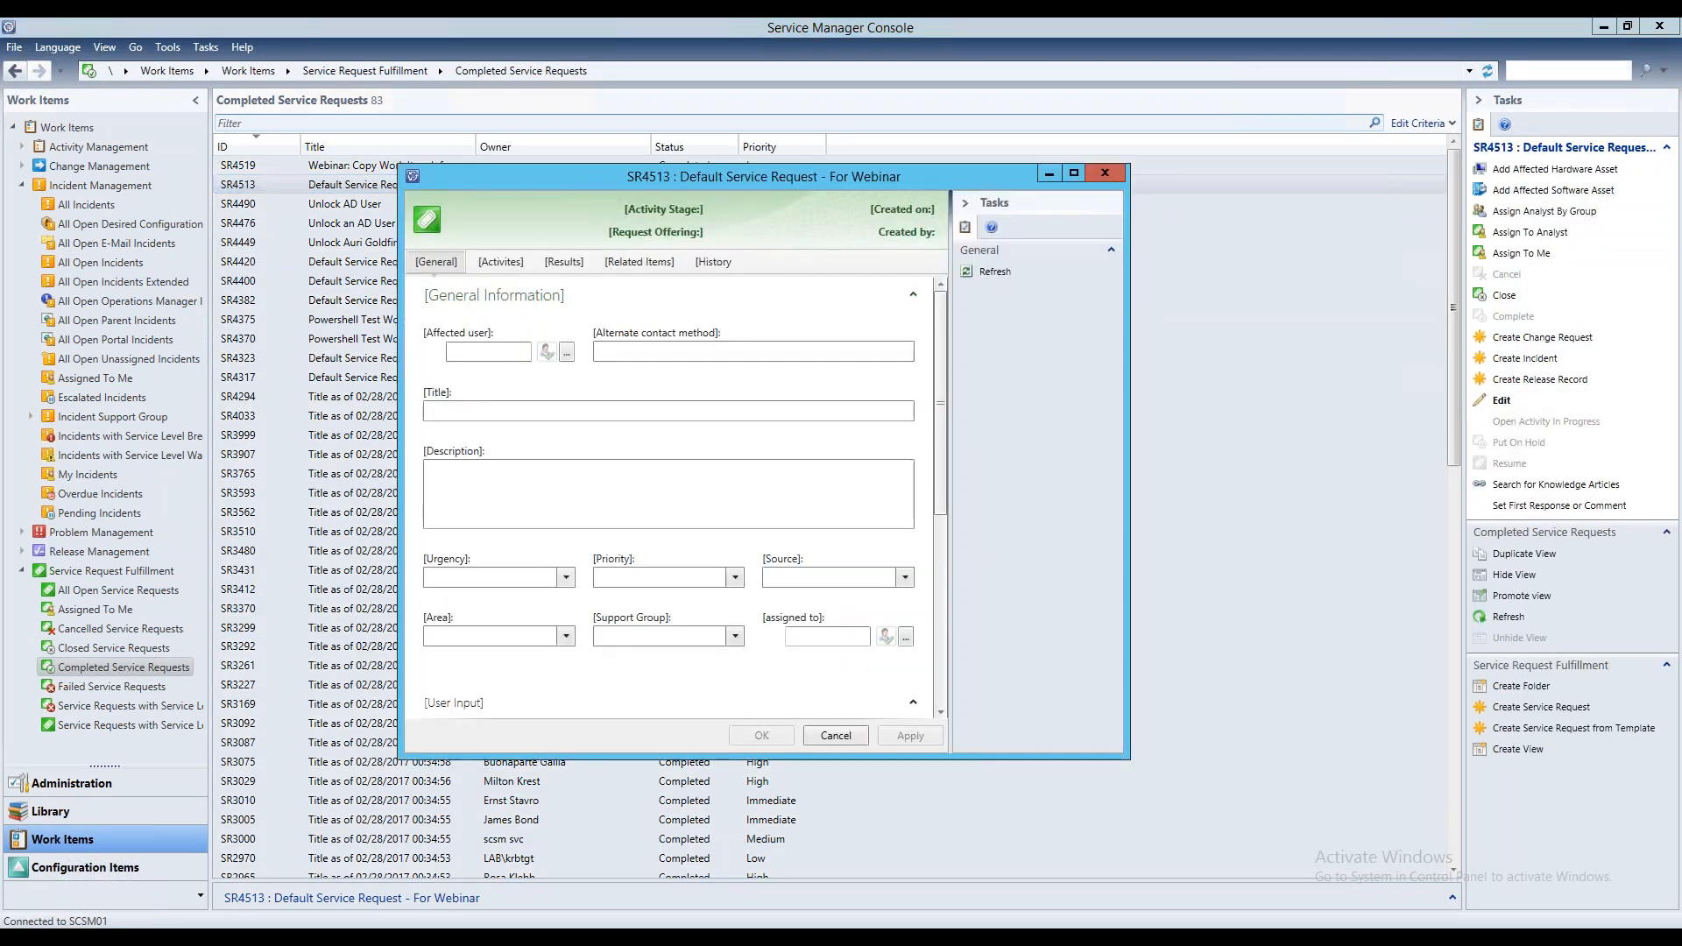
click(493, 263)
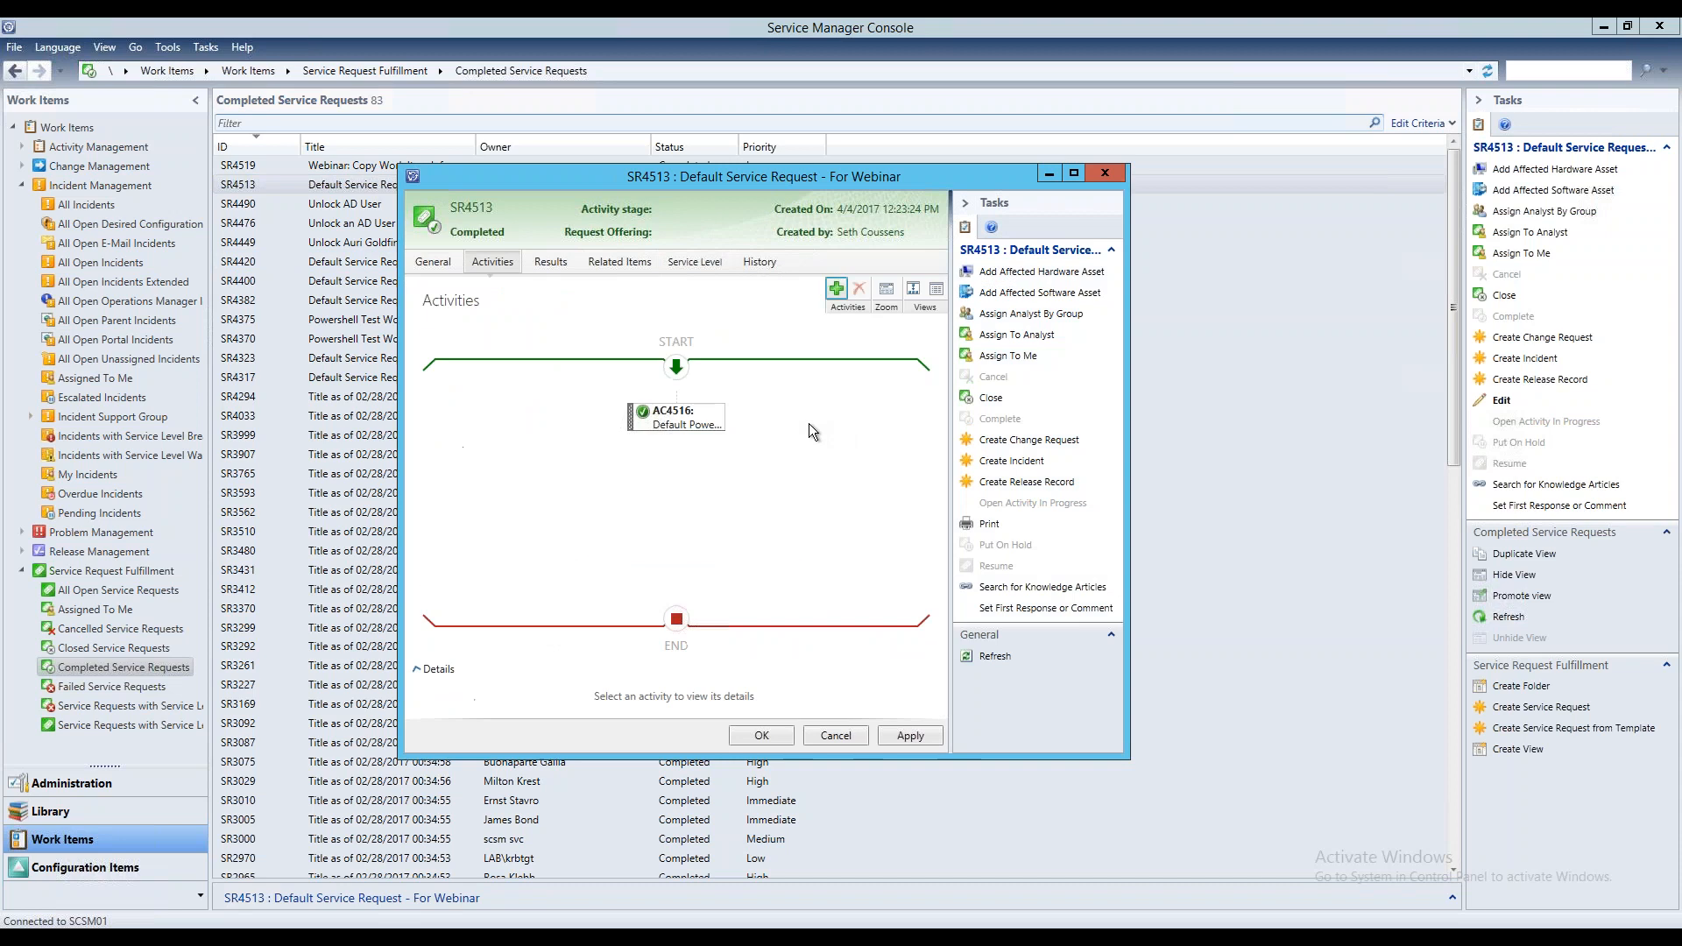
double_click(694, 423)
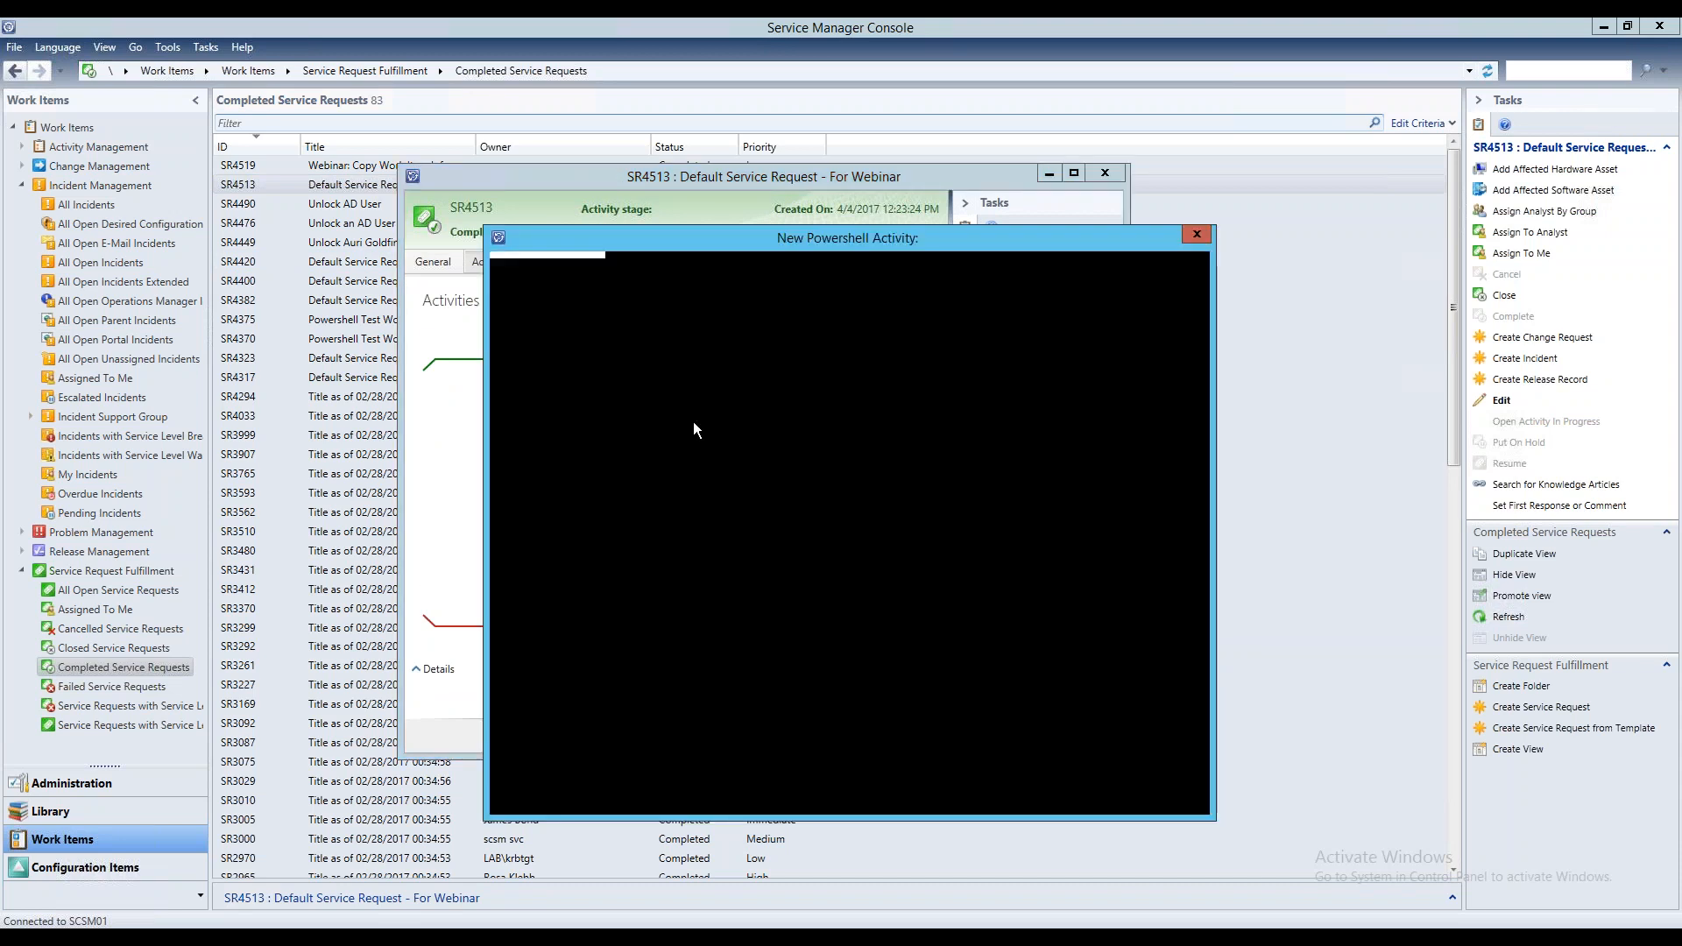
click(599, 326)
click(697, 326)
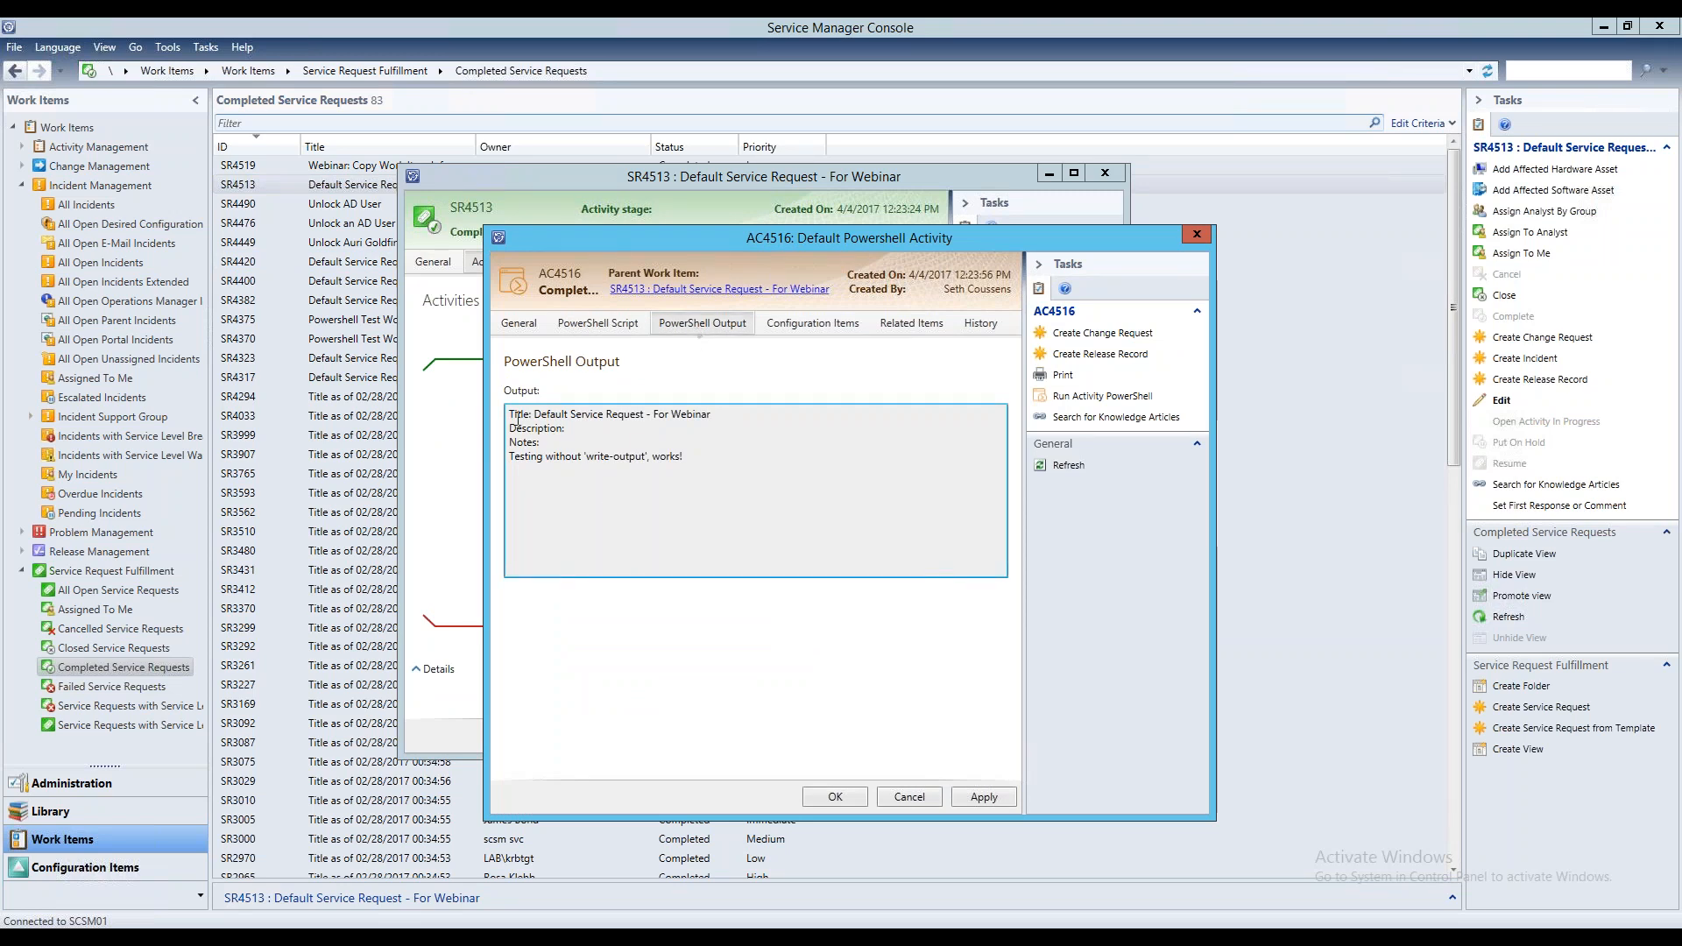
drag(534, 413, 746, 417)
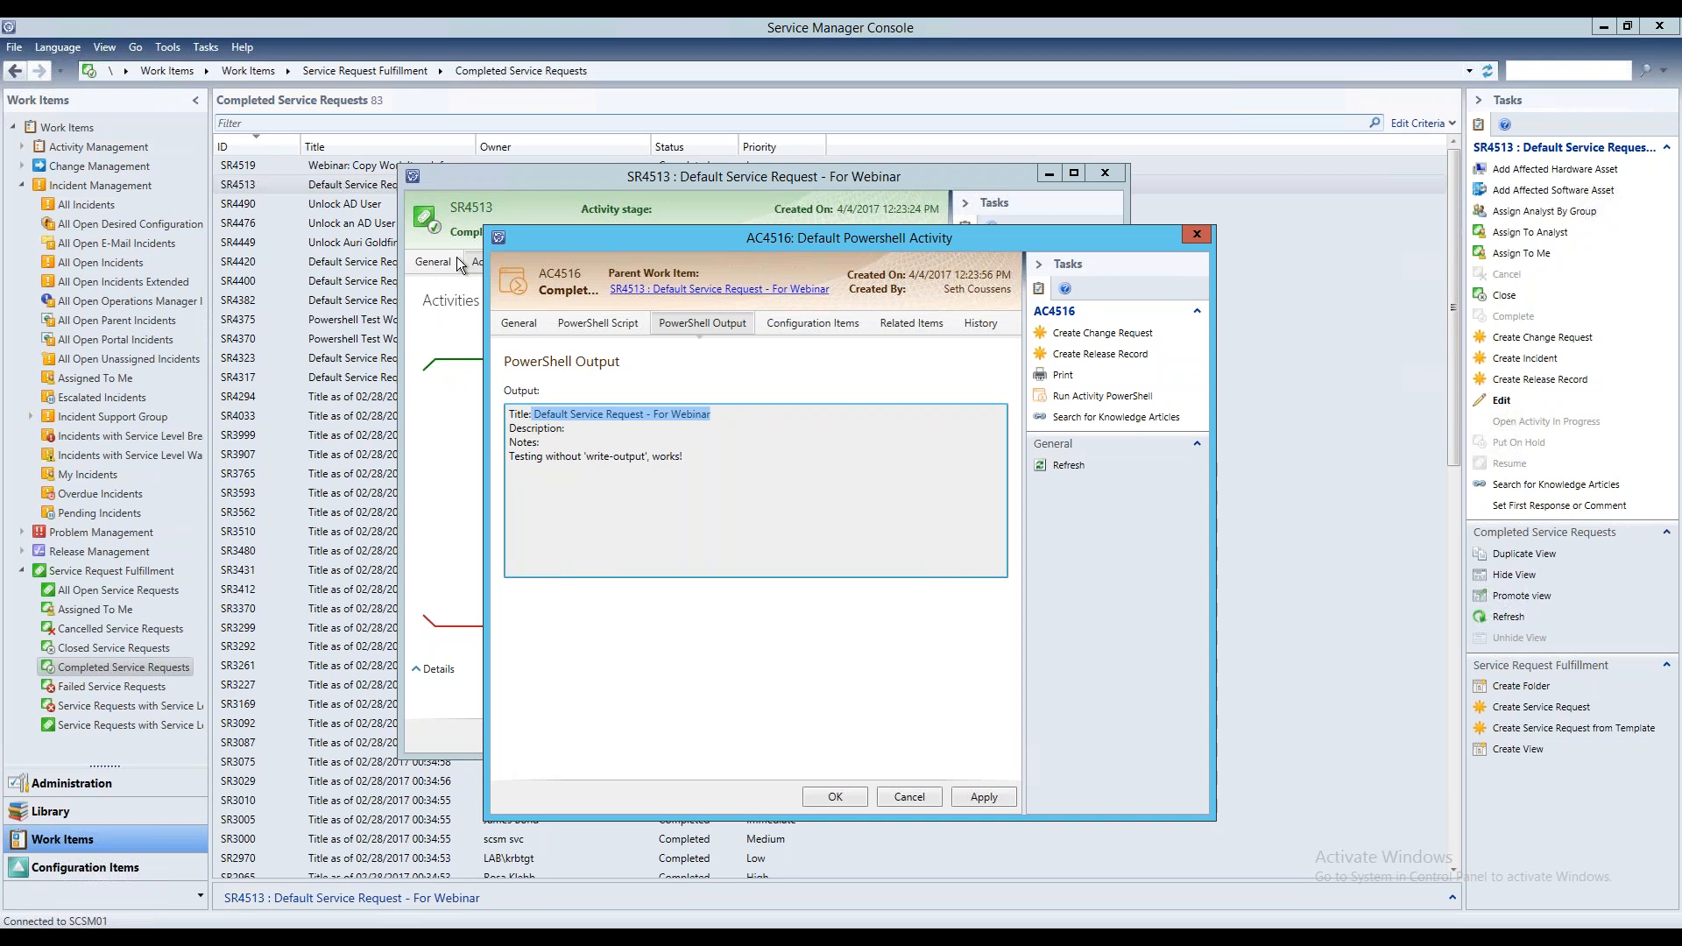
Compare the "Testing without 'write-output'" line in the activity's PowerShell output with the write-output lines in its script
click(587, 426)
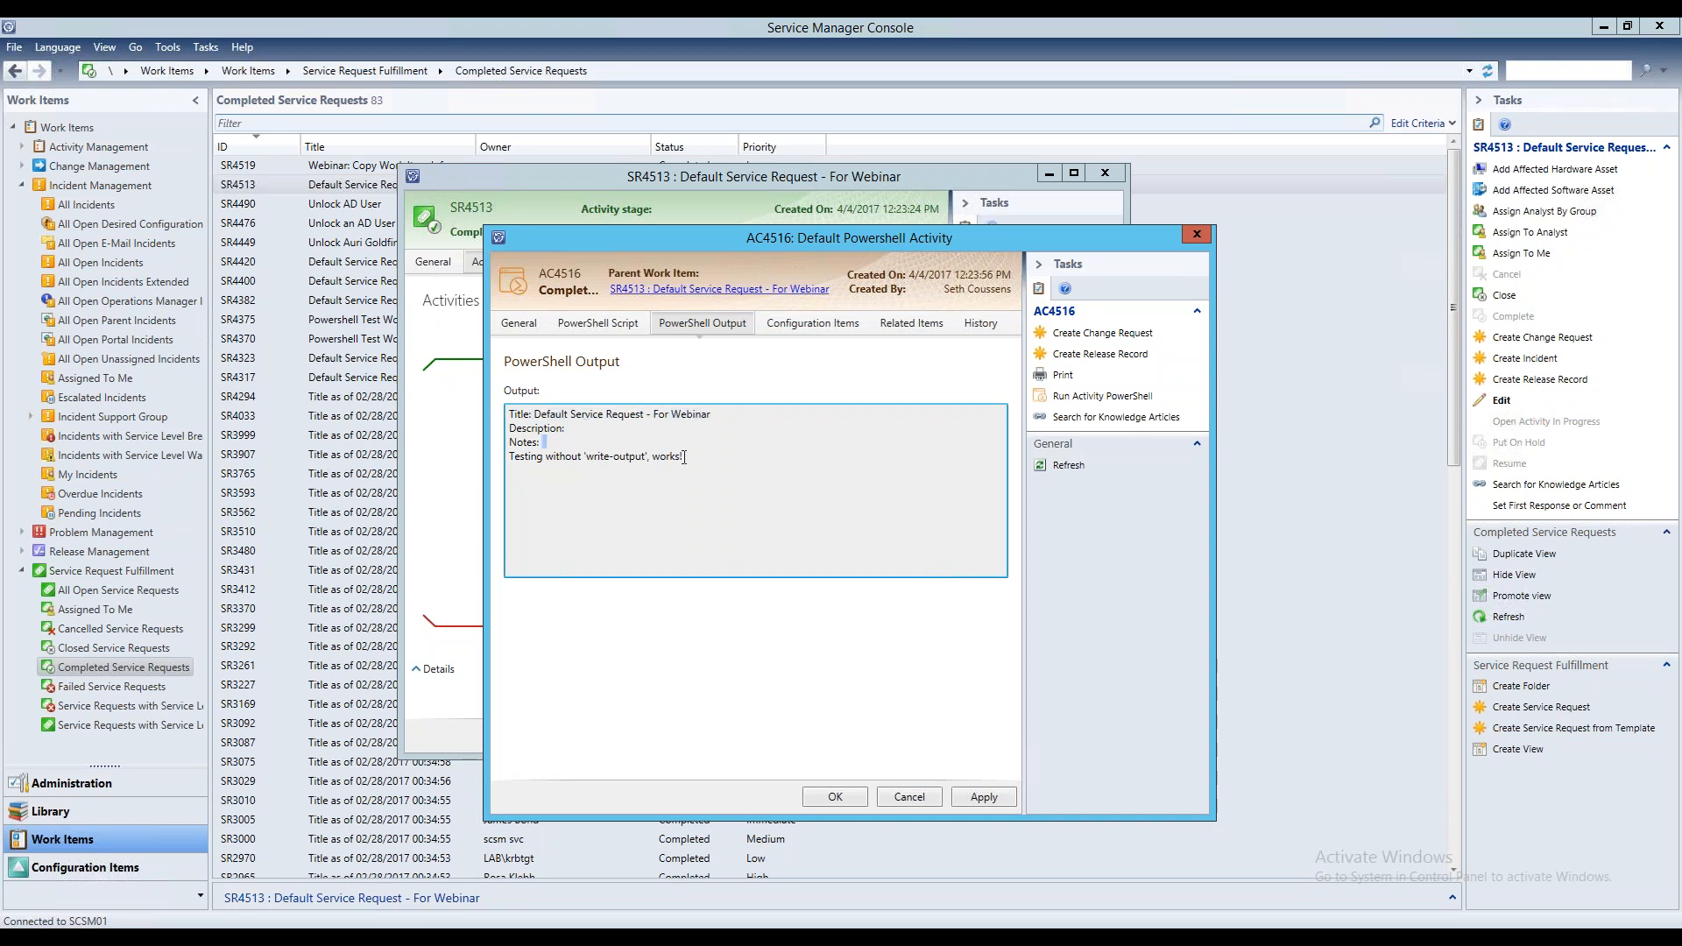
drag(688, 456, 504, 471)
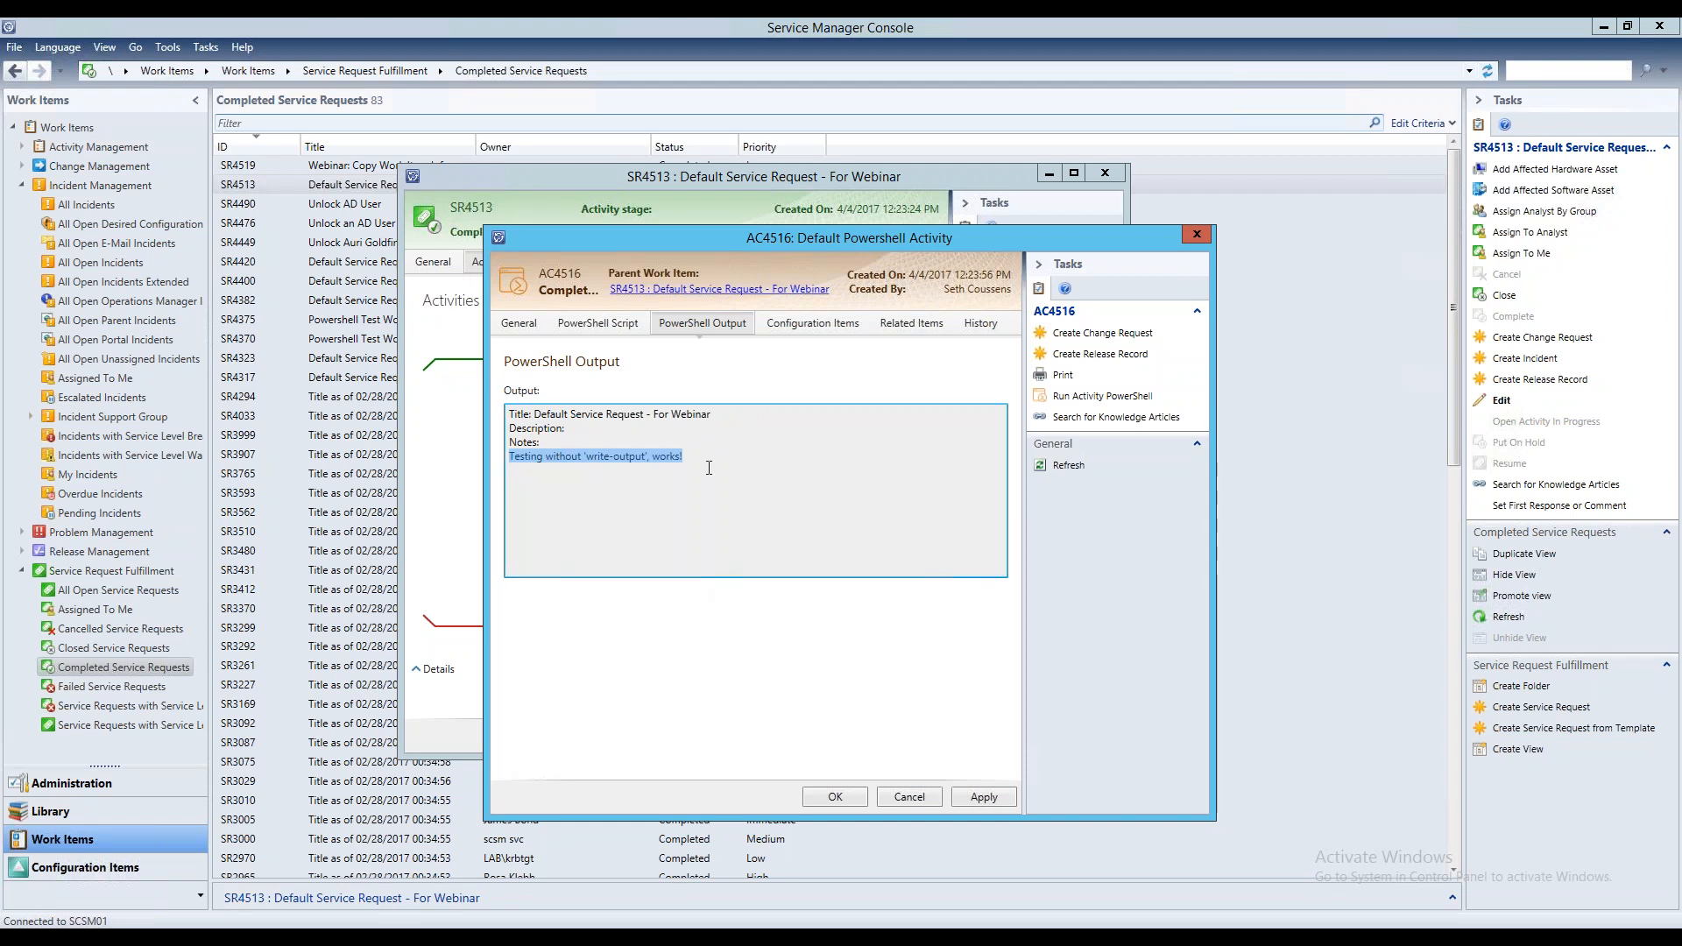
click(598, 323)
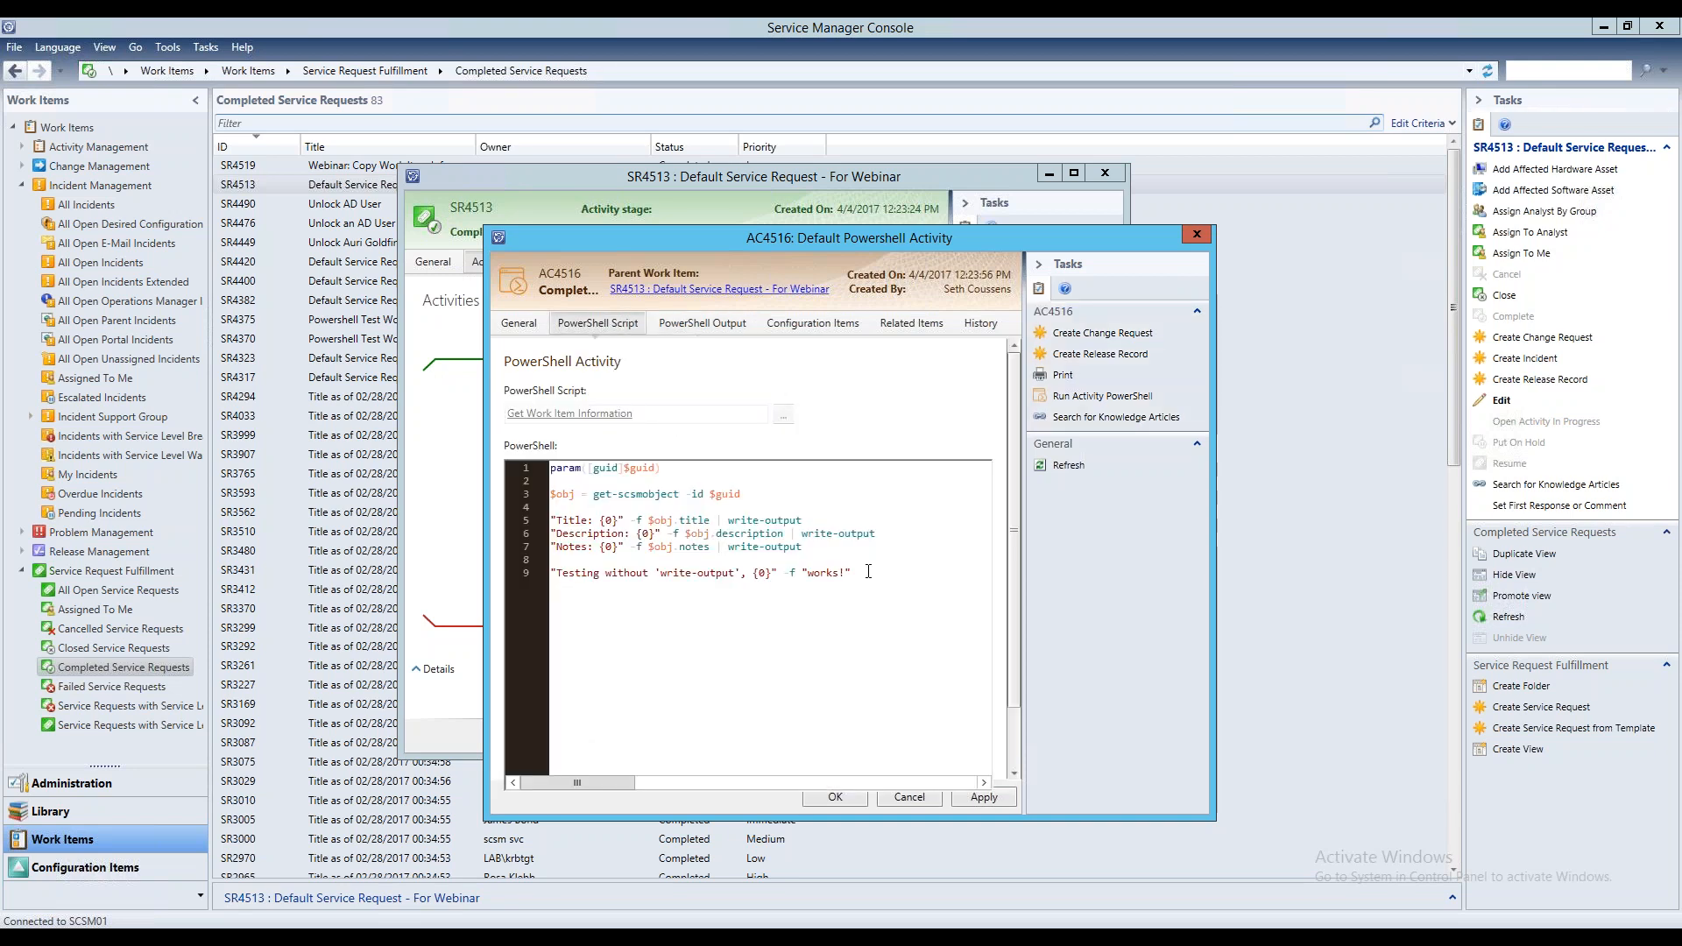
drag(869, 571, 545, 573)
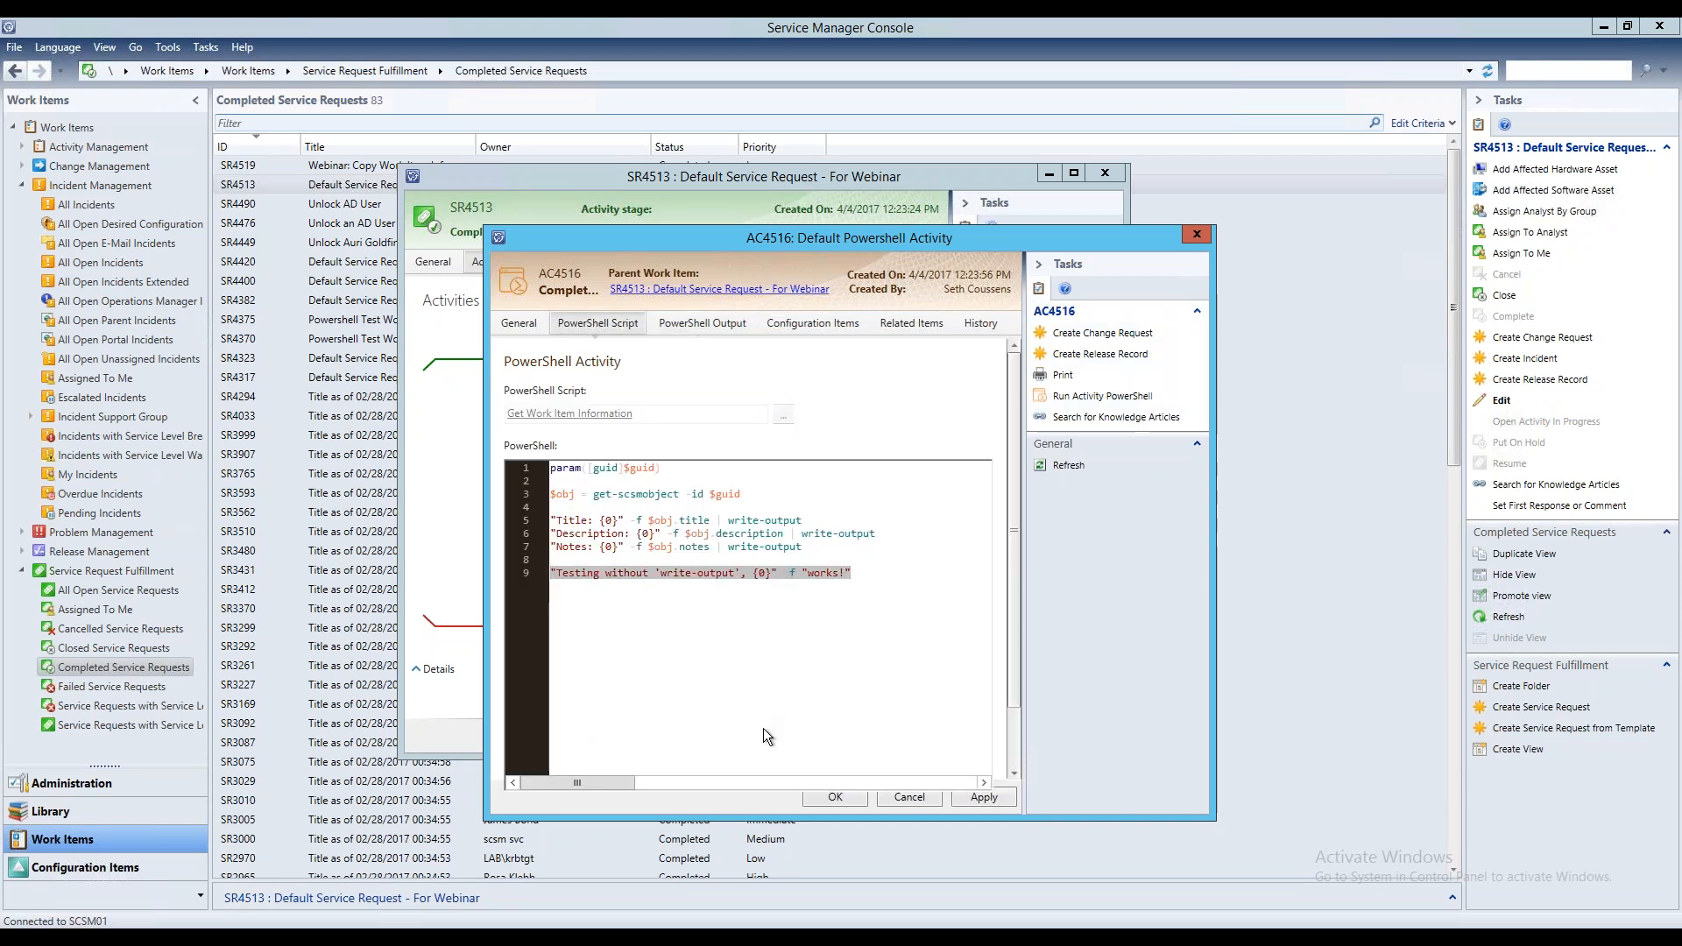
click(864, 570)
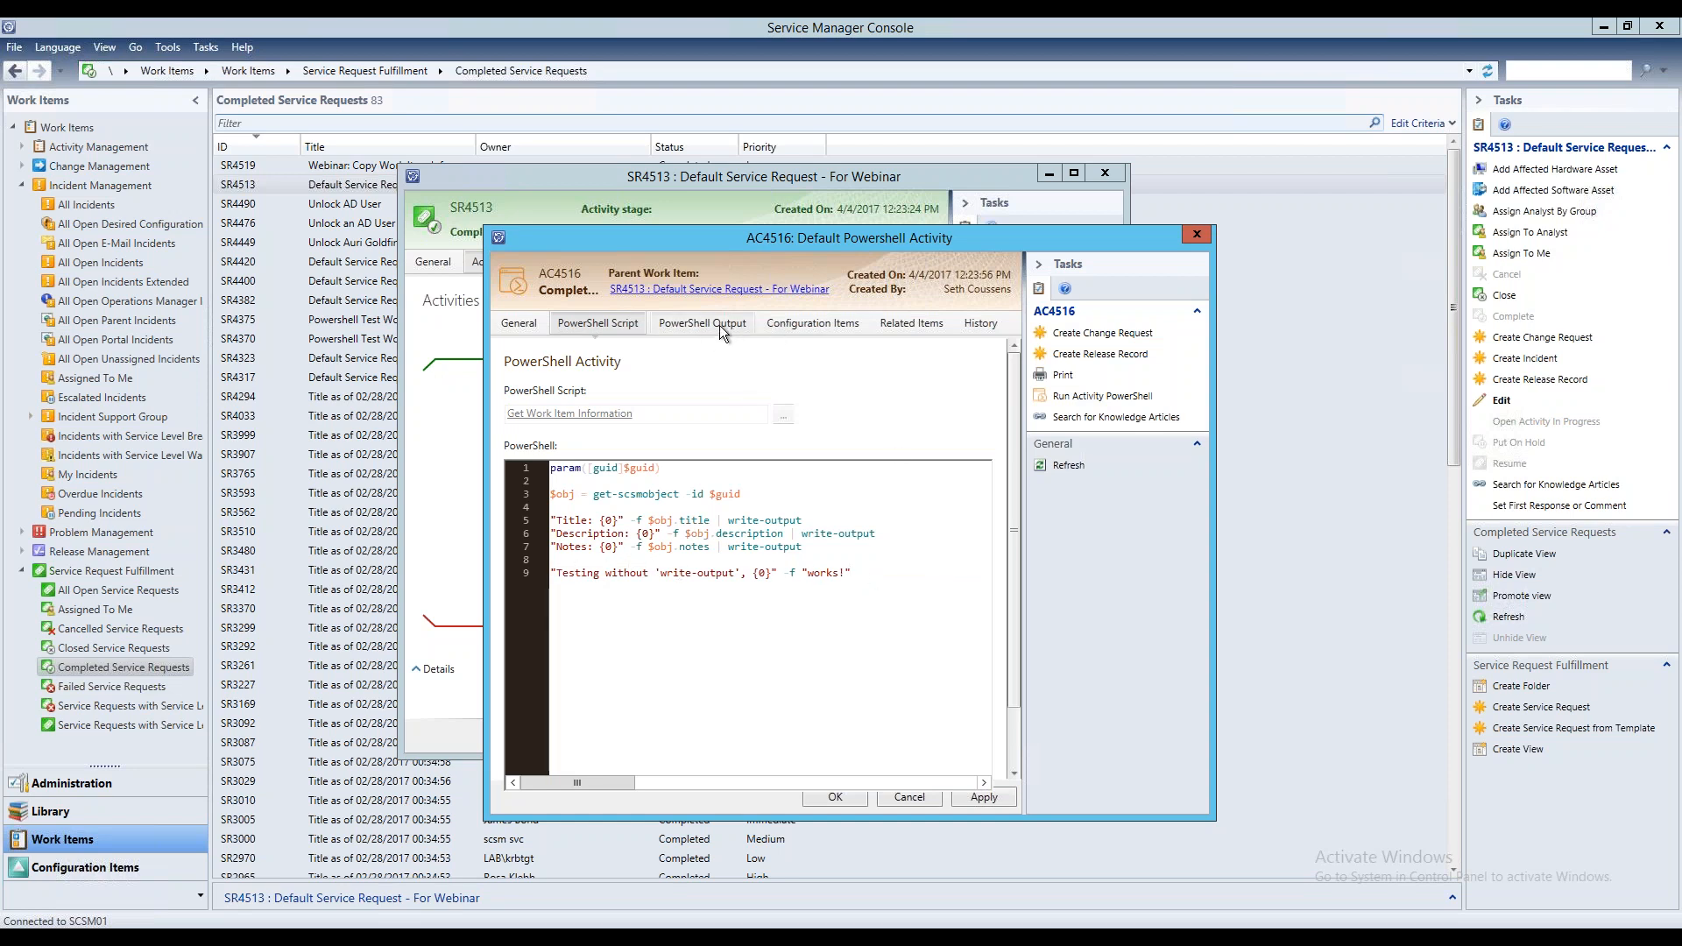
drag(801, 521, 727, 523)
click(802, 547)
click(871, 585)
click(709, 321)
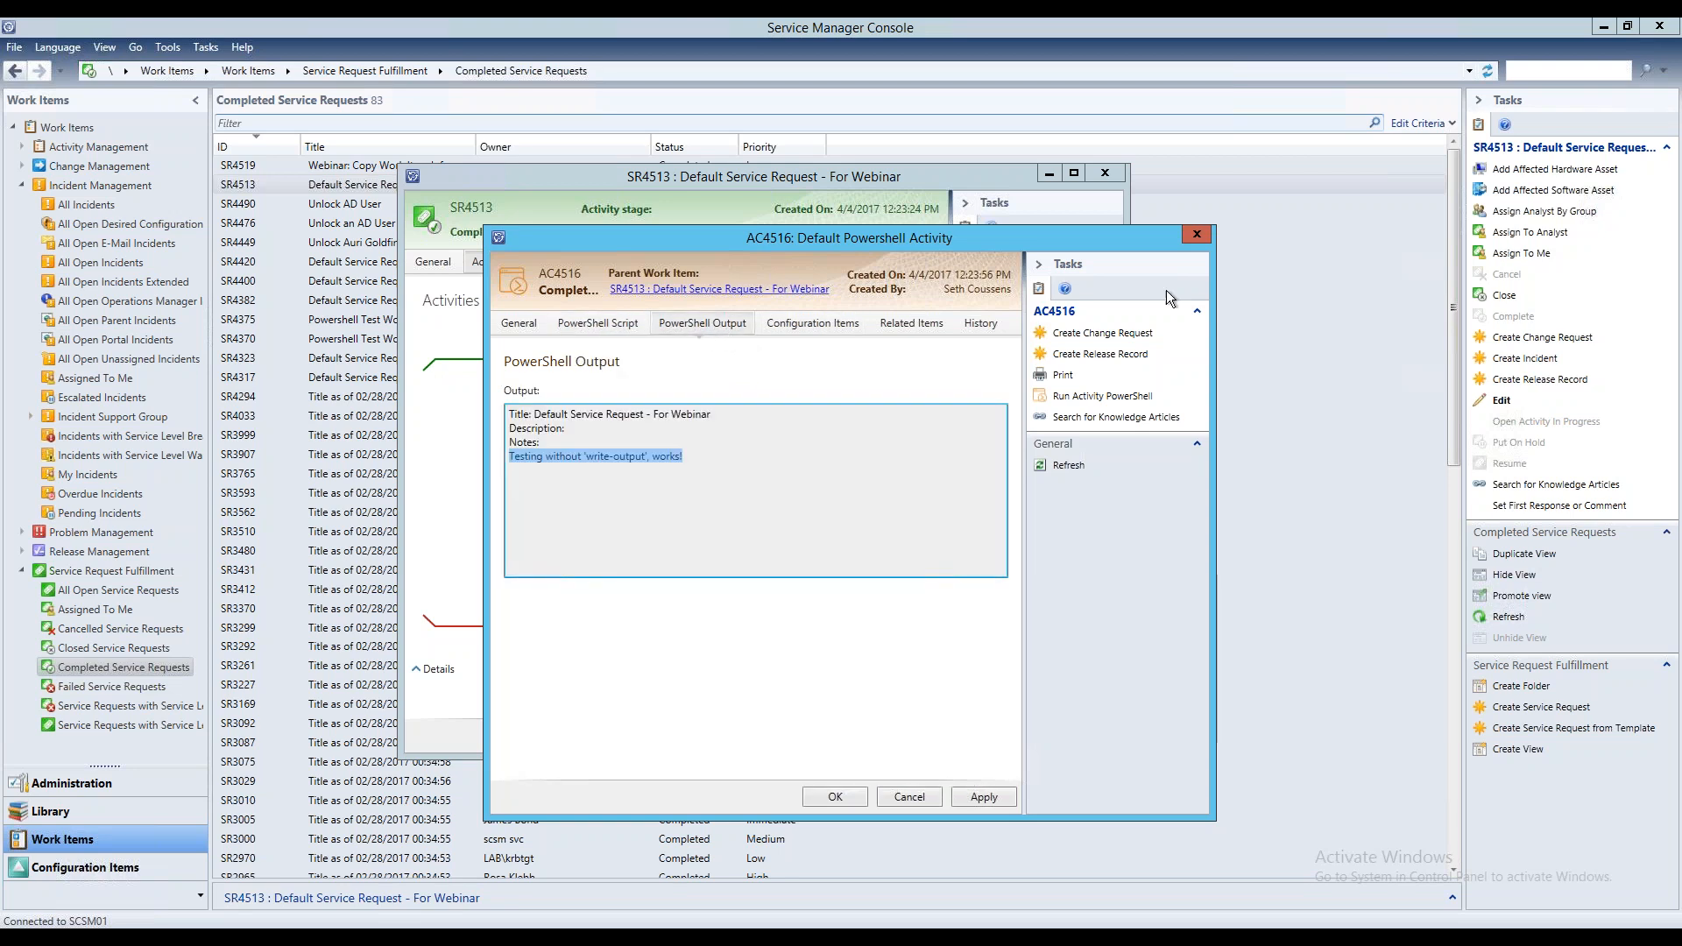
Close the PowerShell activity and its "Default Service Request - For Webinar" request, discarding any changes
click(1201, 234)
click(707, 449)
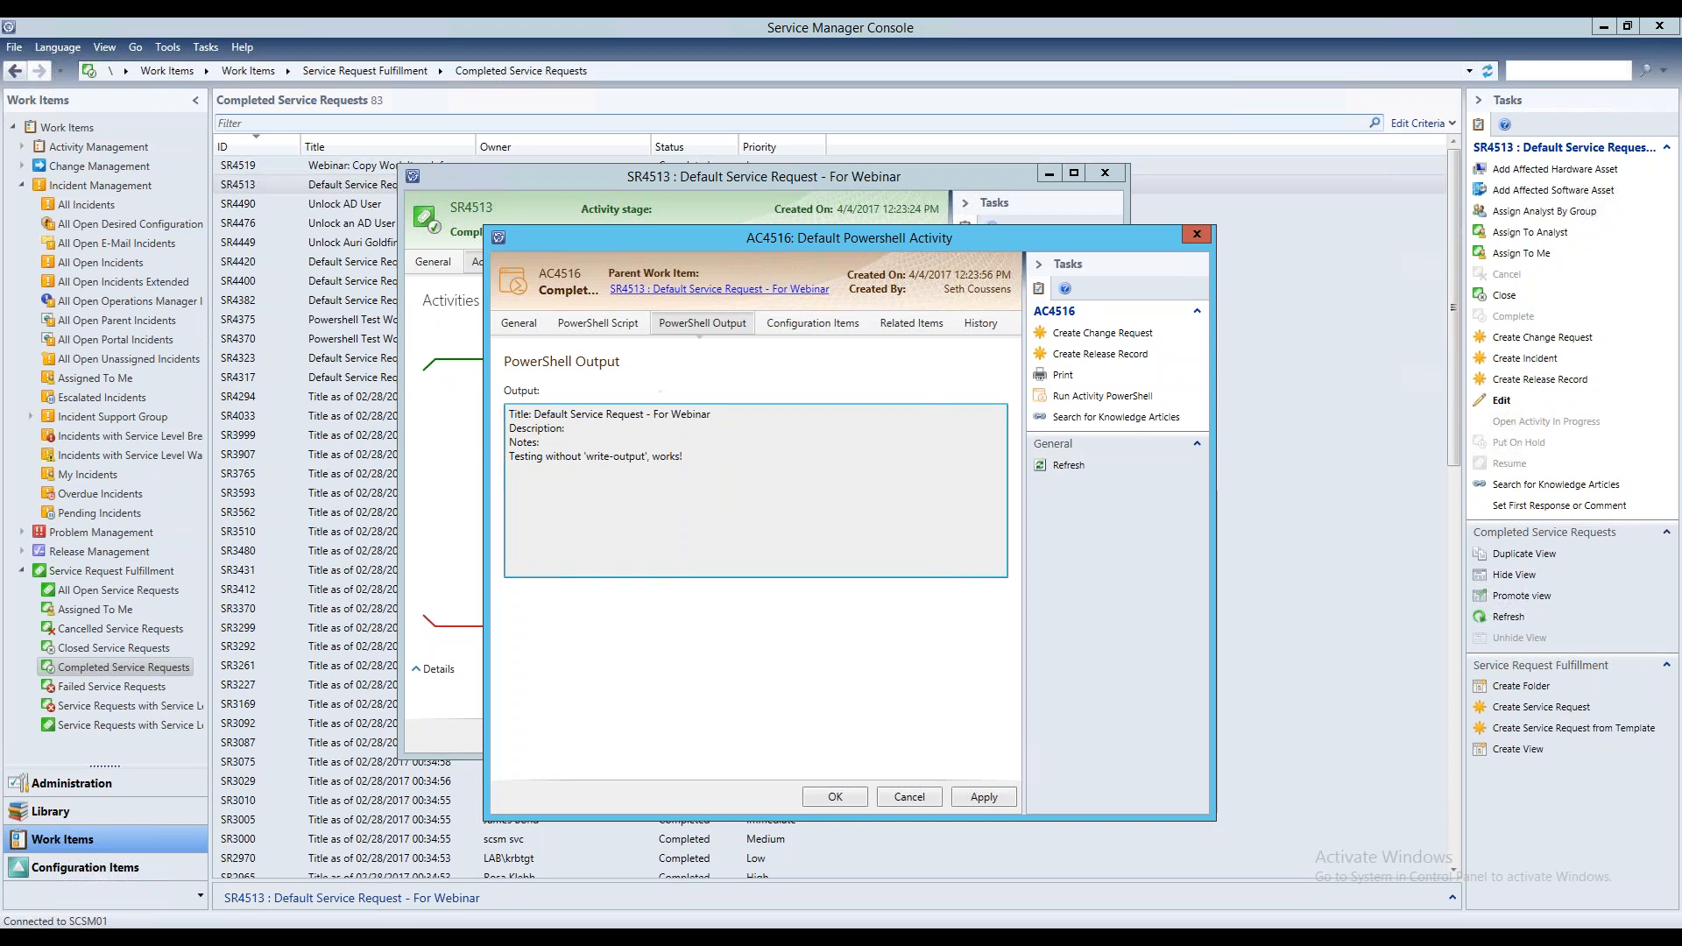
click(1199, 238)
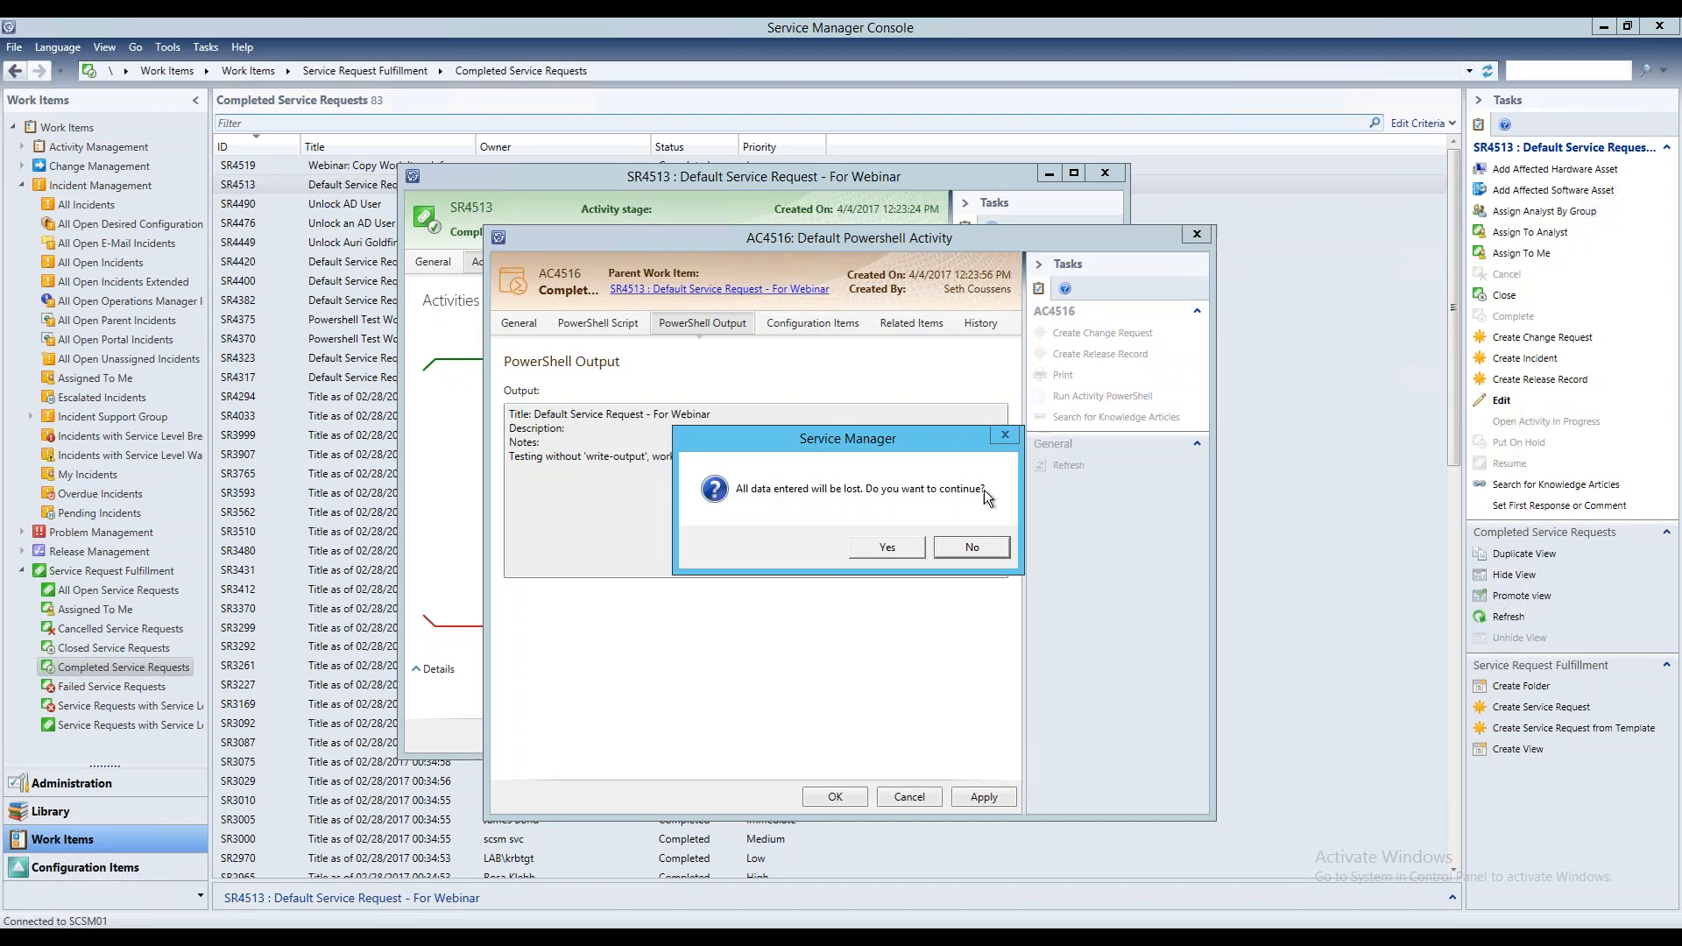
click(907, 545)
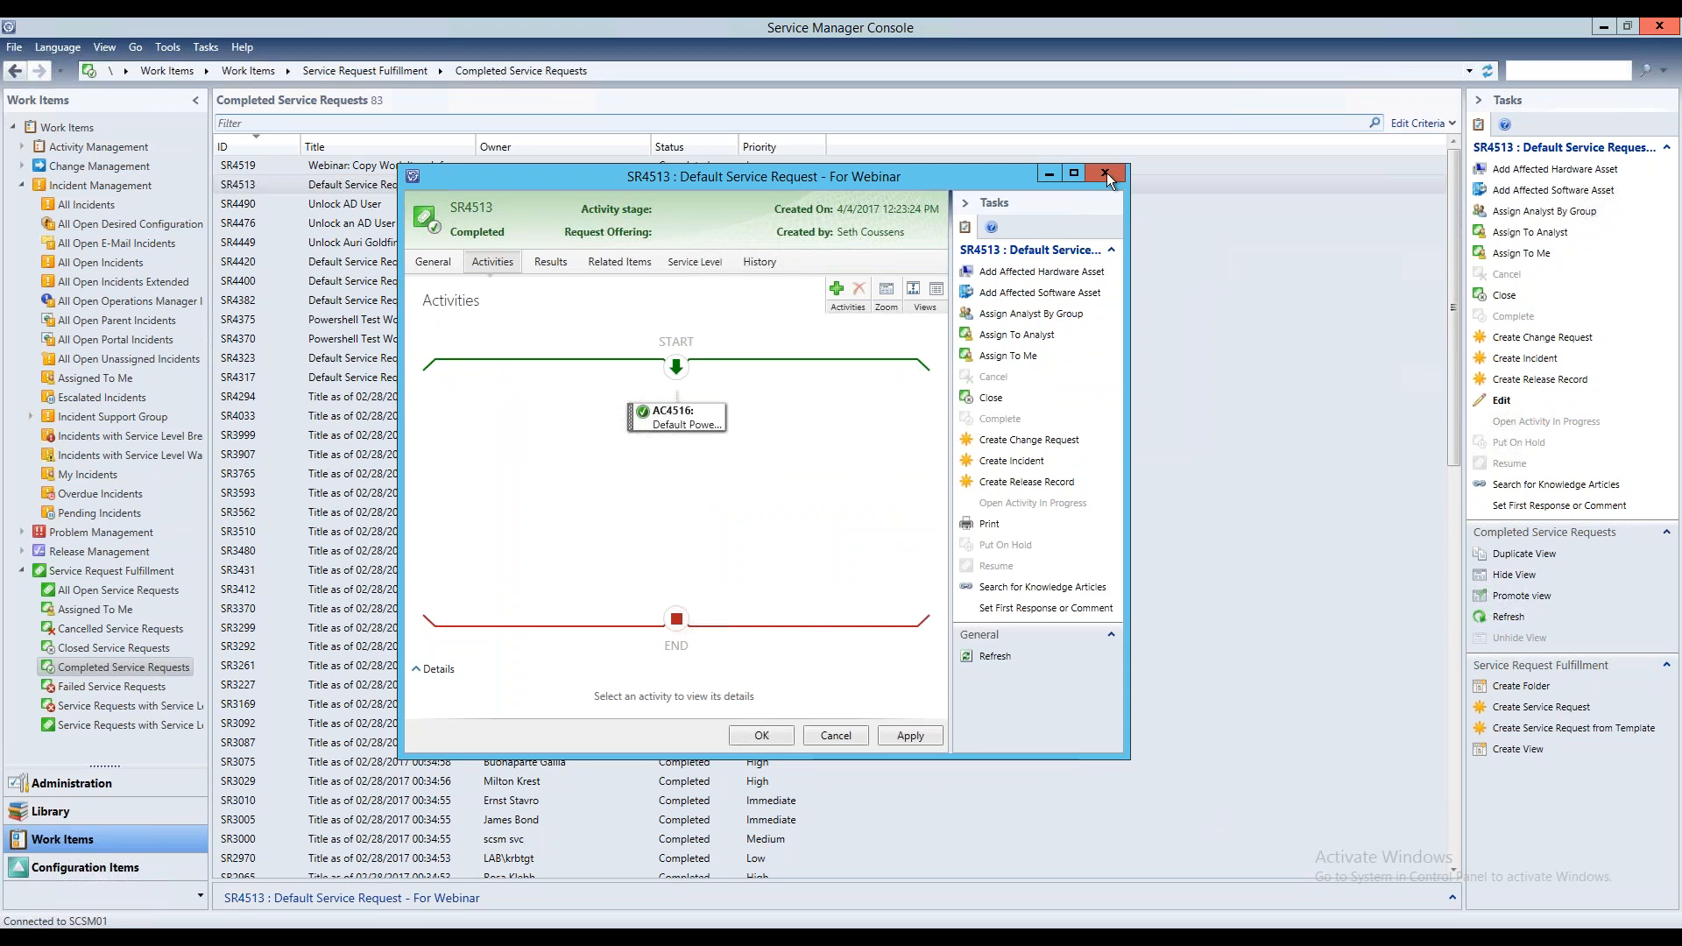
click(1107, 172)
click(871, 545)
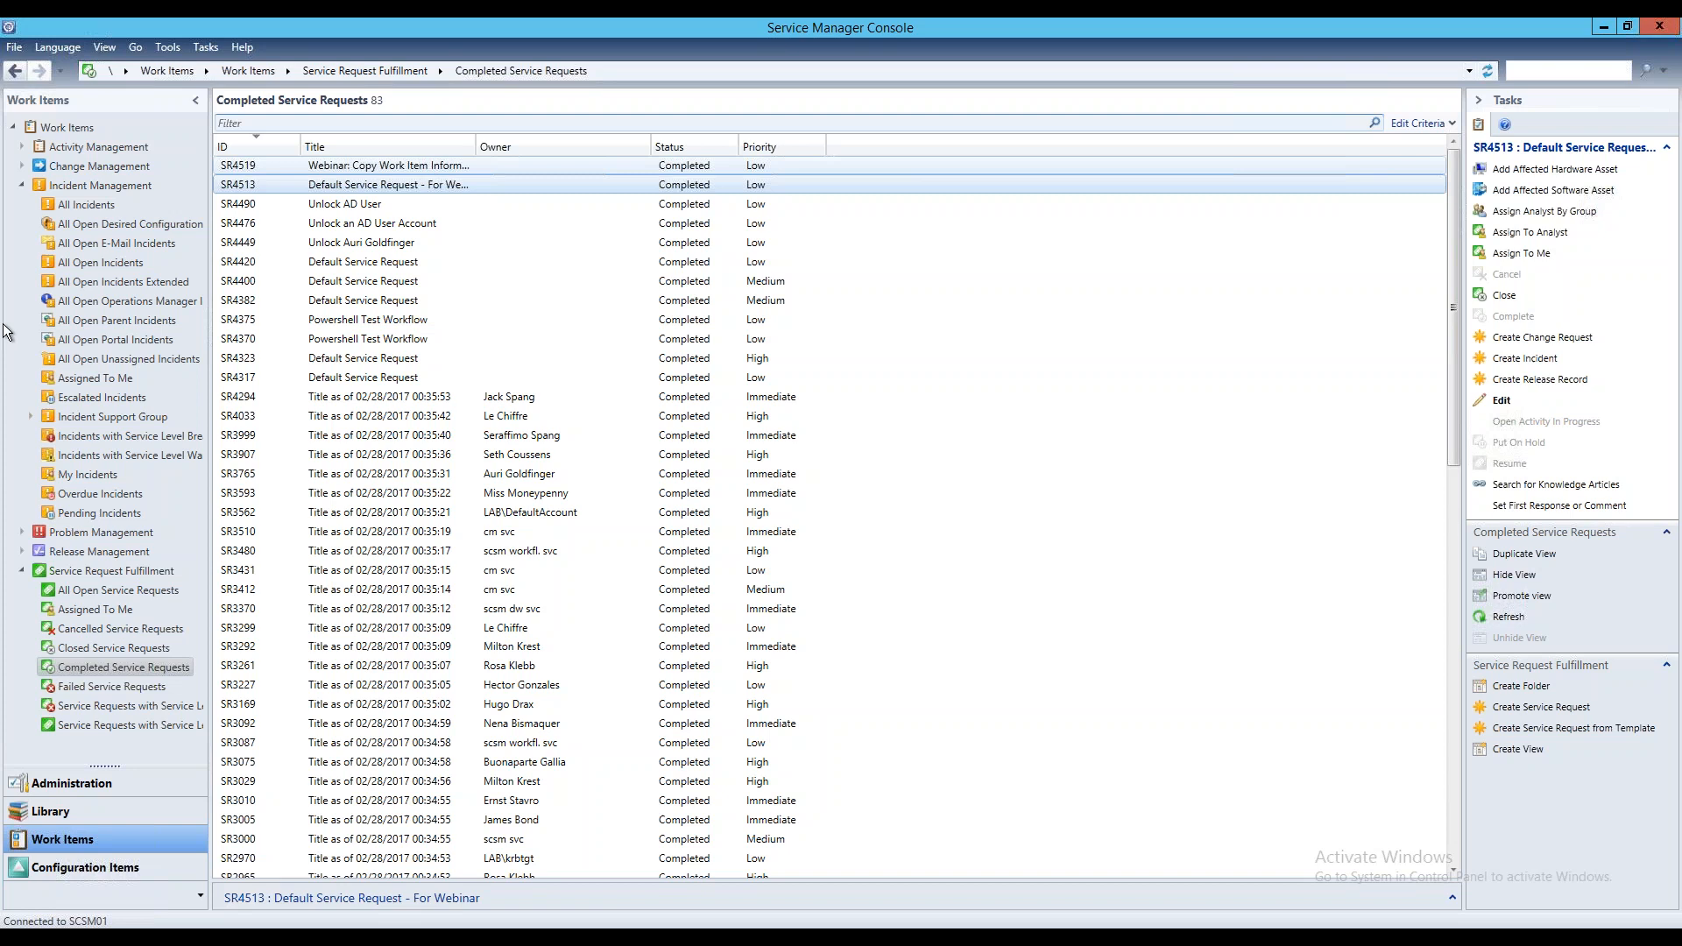
Open the completed "Webinar: Copy Work Item Information to Activity" request and view the script of its PowerShell activity
click(389, 166)
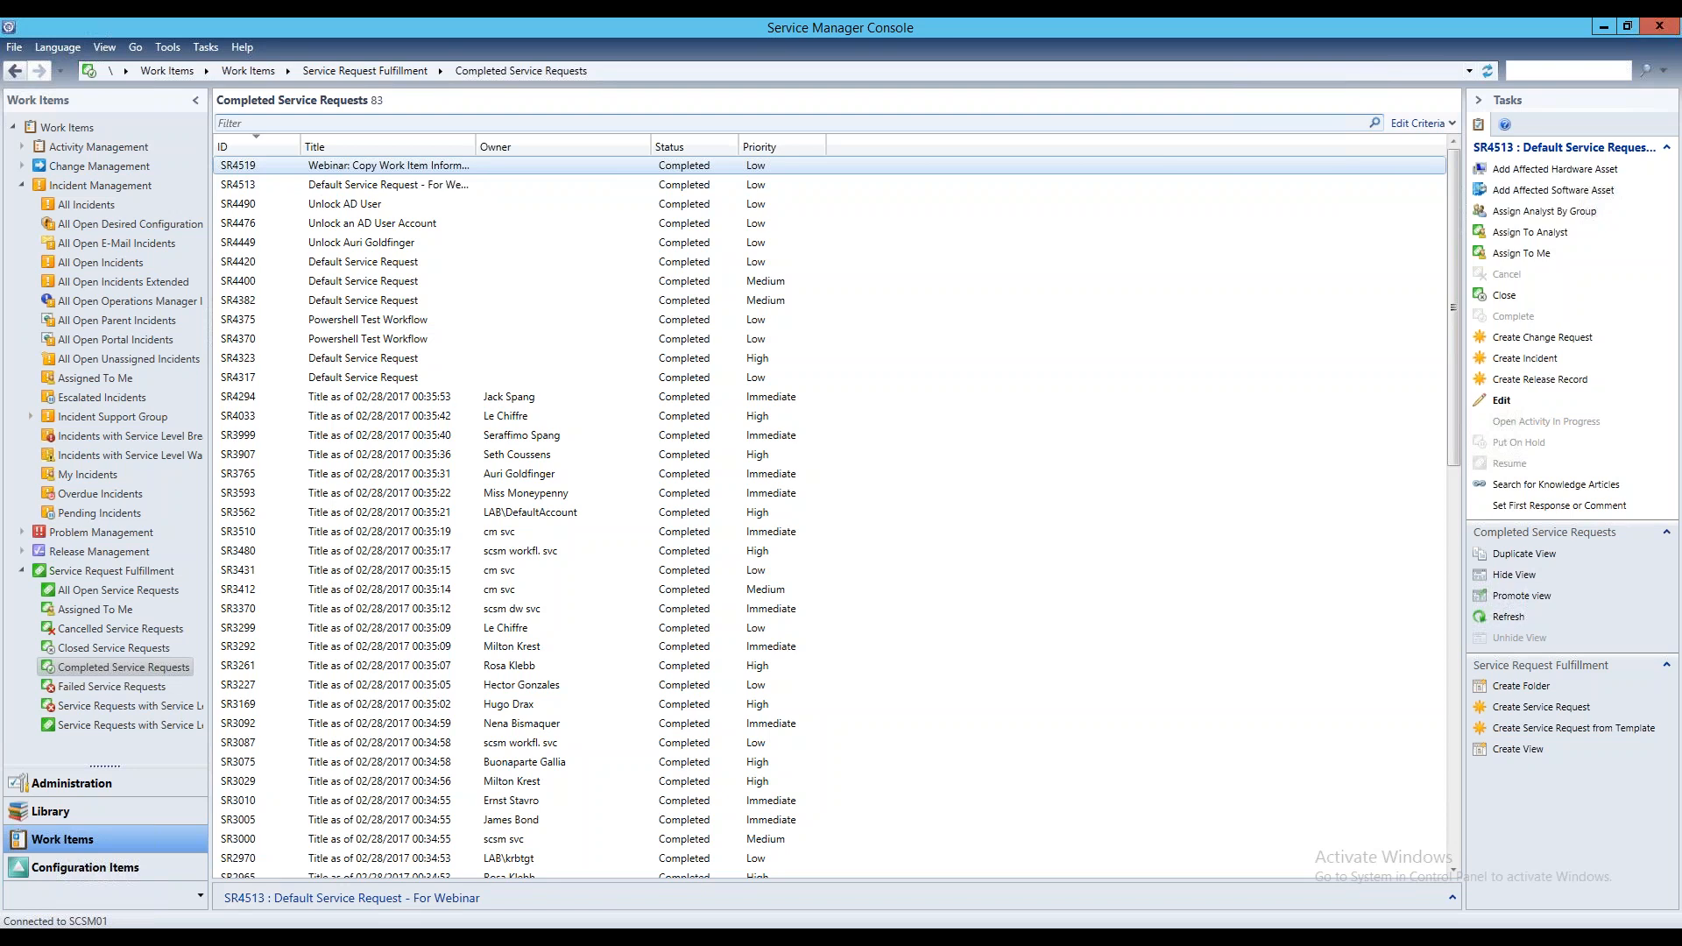
double_click(388, 166)
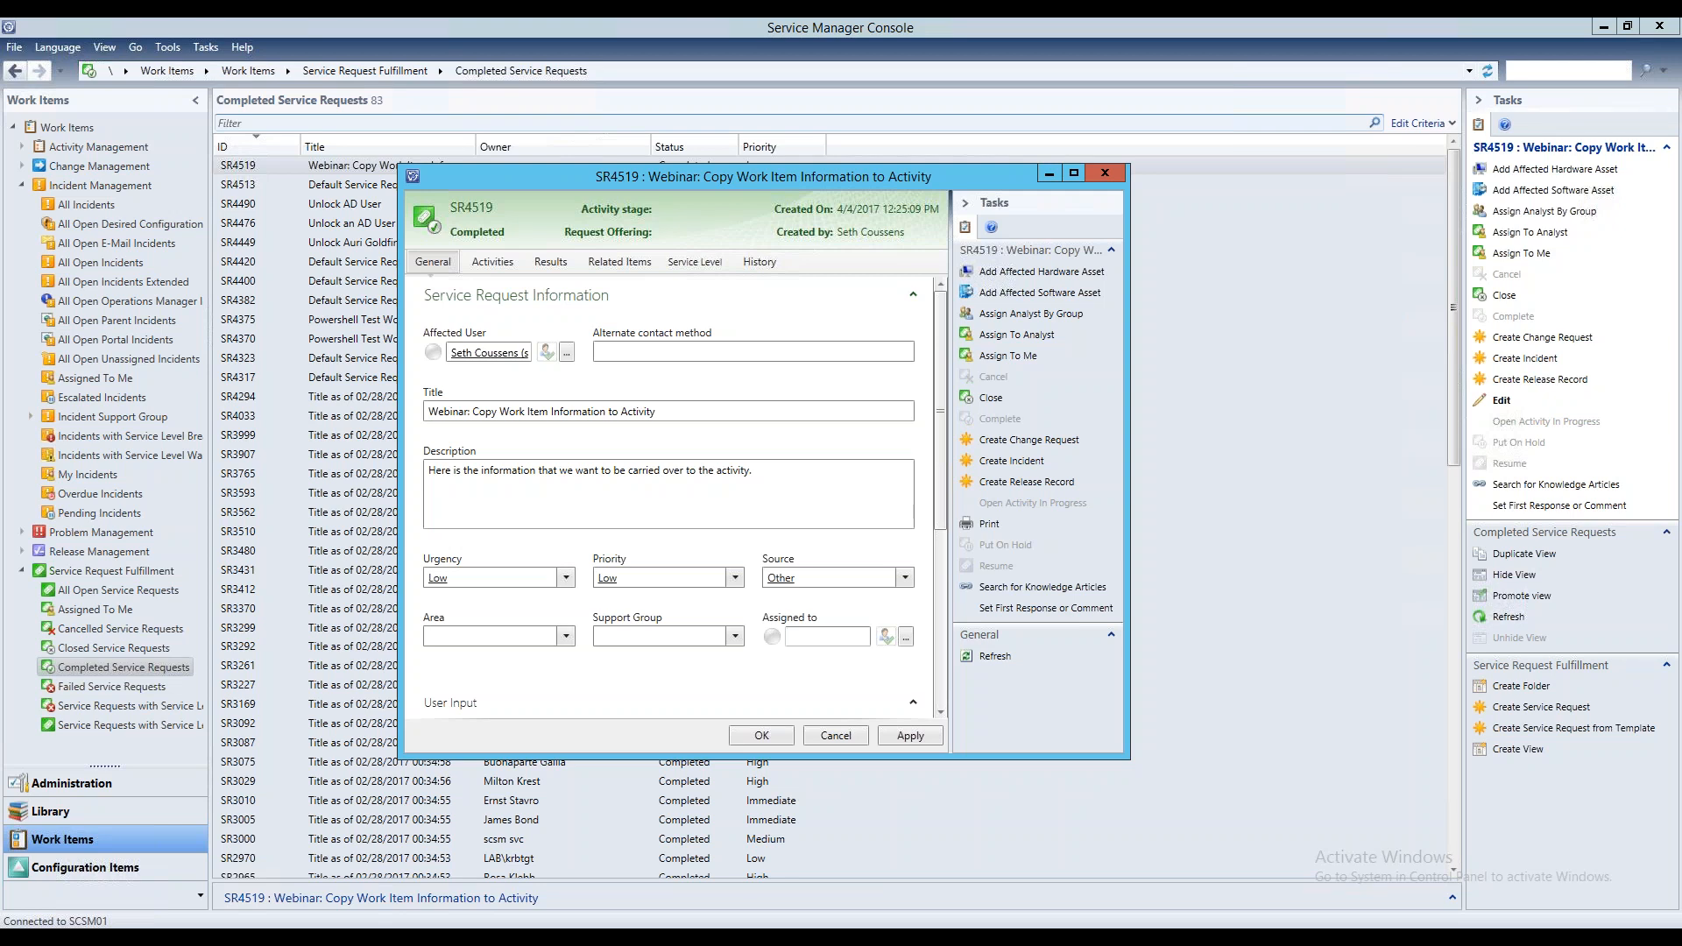
click(486, 263)
double_click(695, 418)
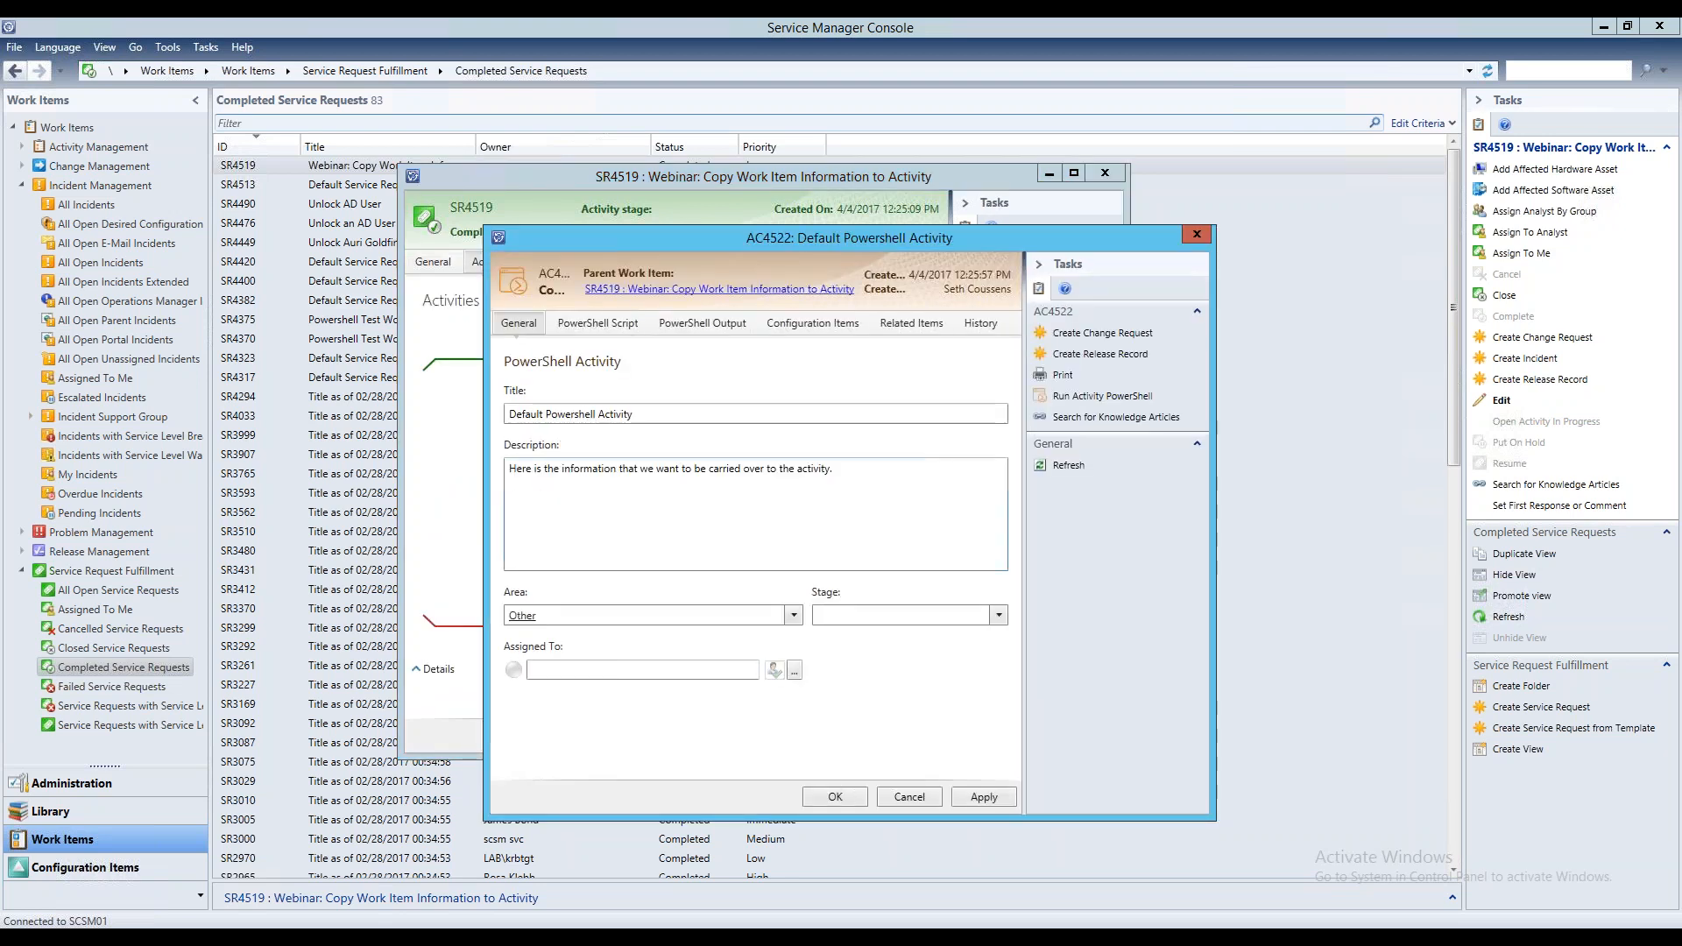
click(614, 324)
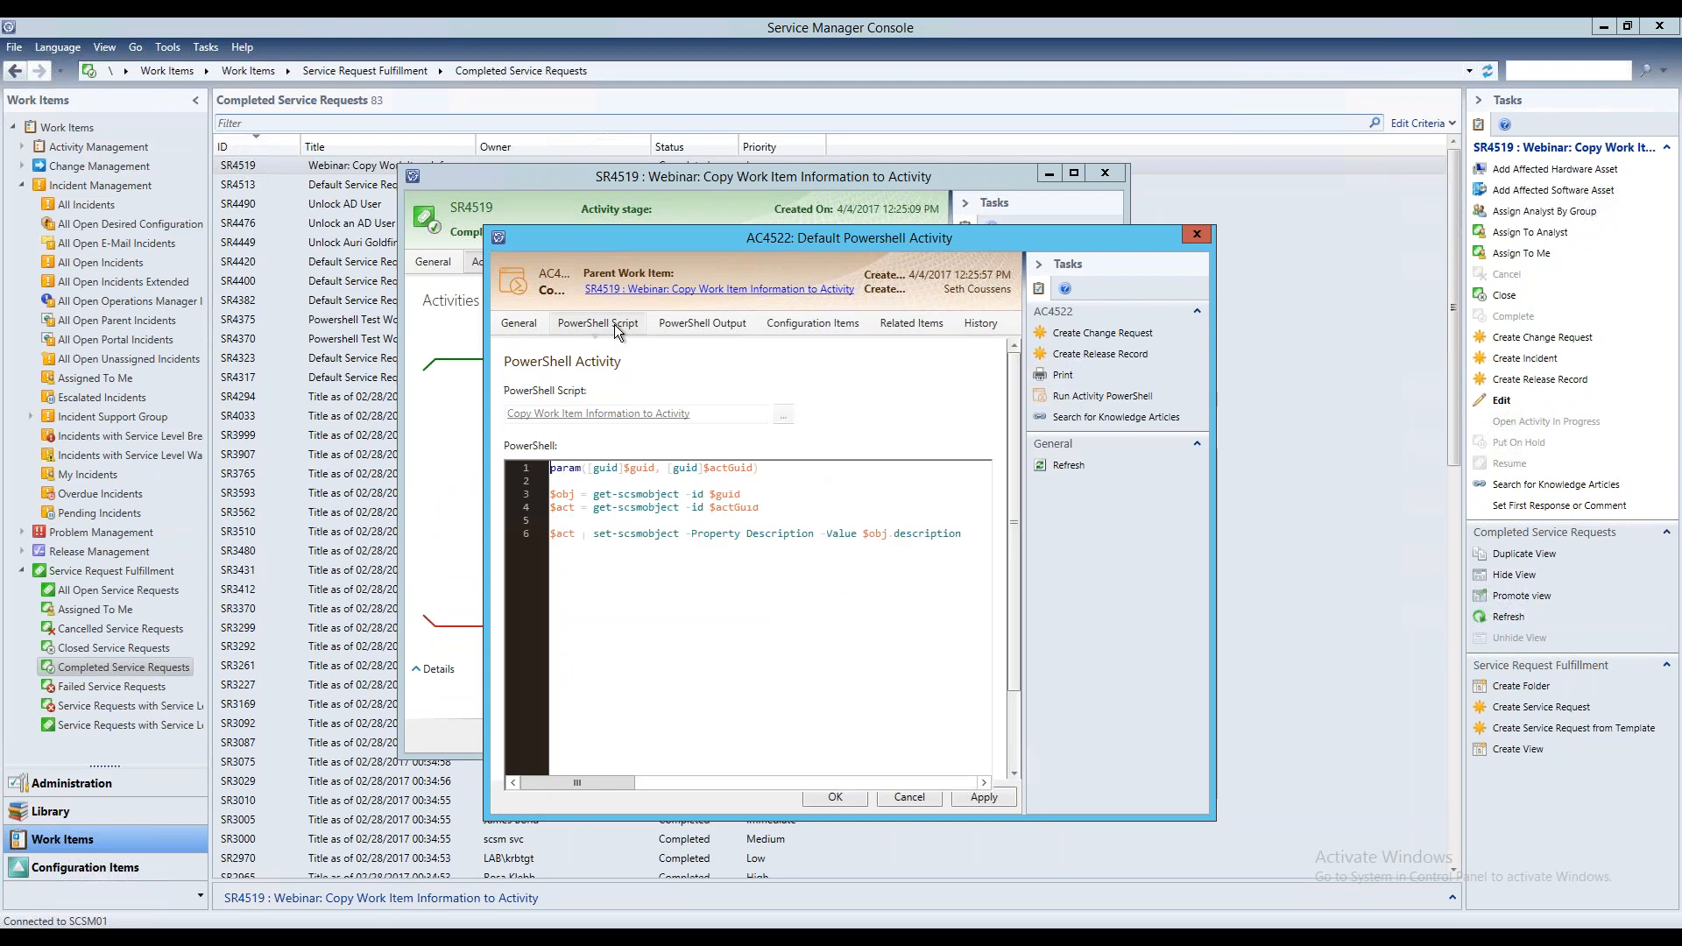
Examine the script's guid and actGuid parameters and the properties they are mapped to
scroll(1024, 506, down, 2)
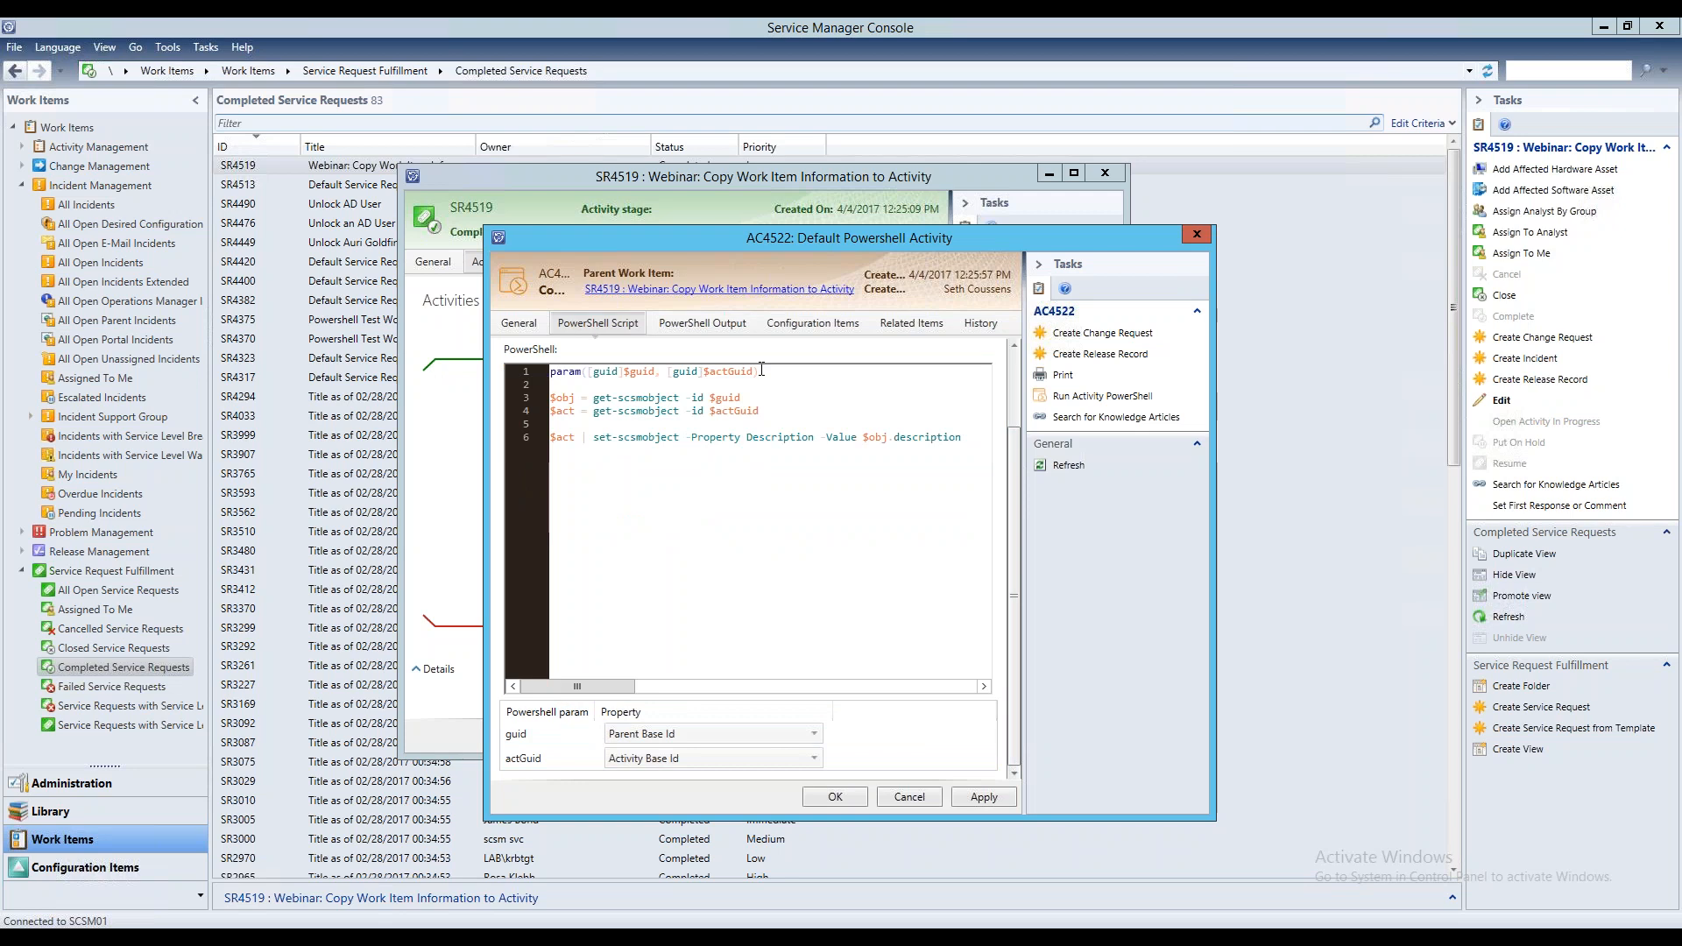
drag(760, 371, 551, 369)
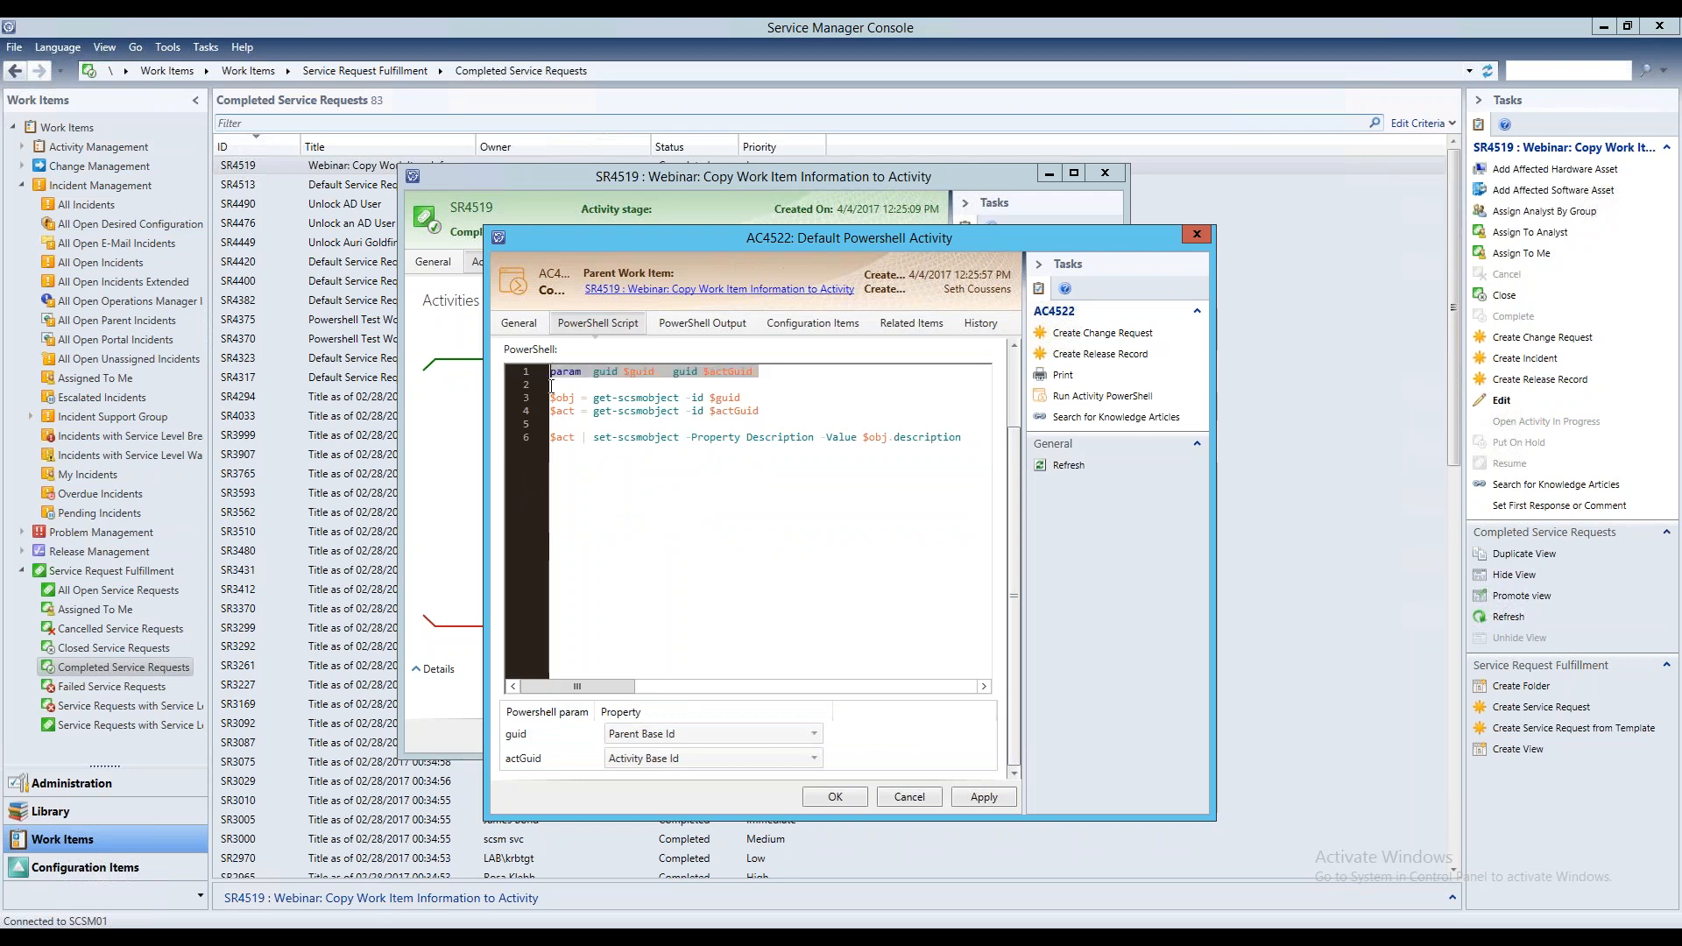
double_click(648, 371)
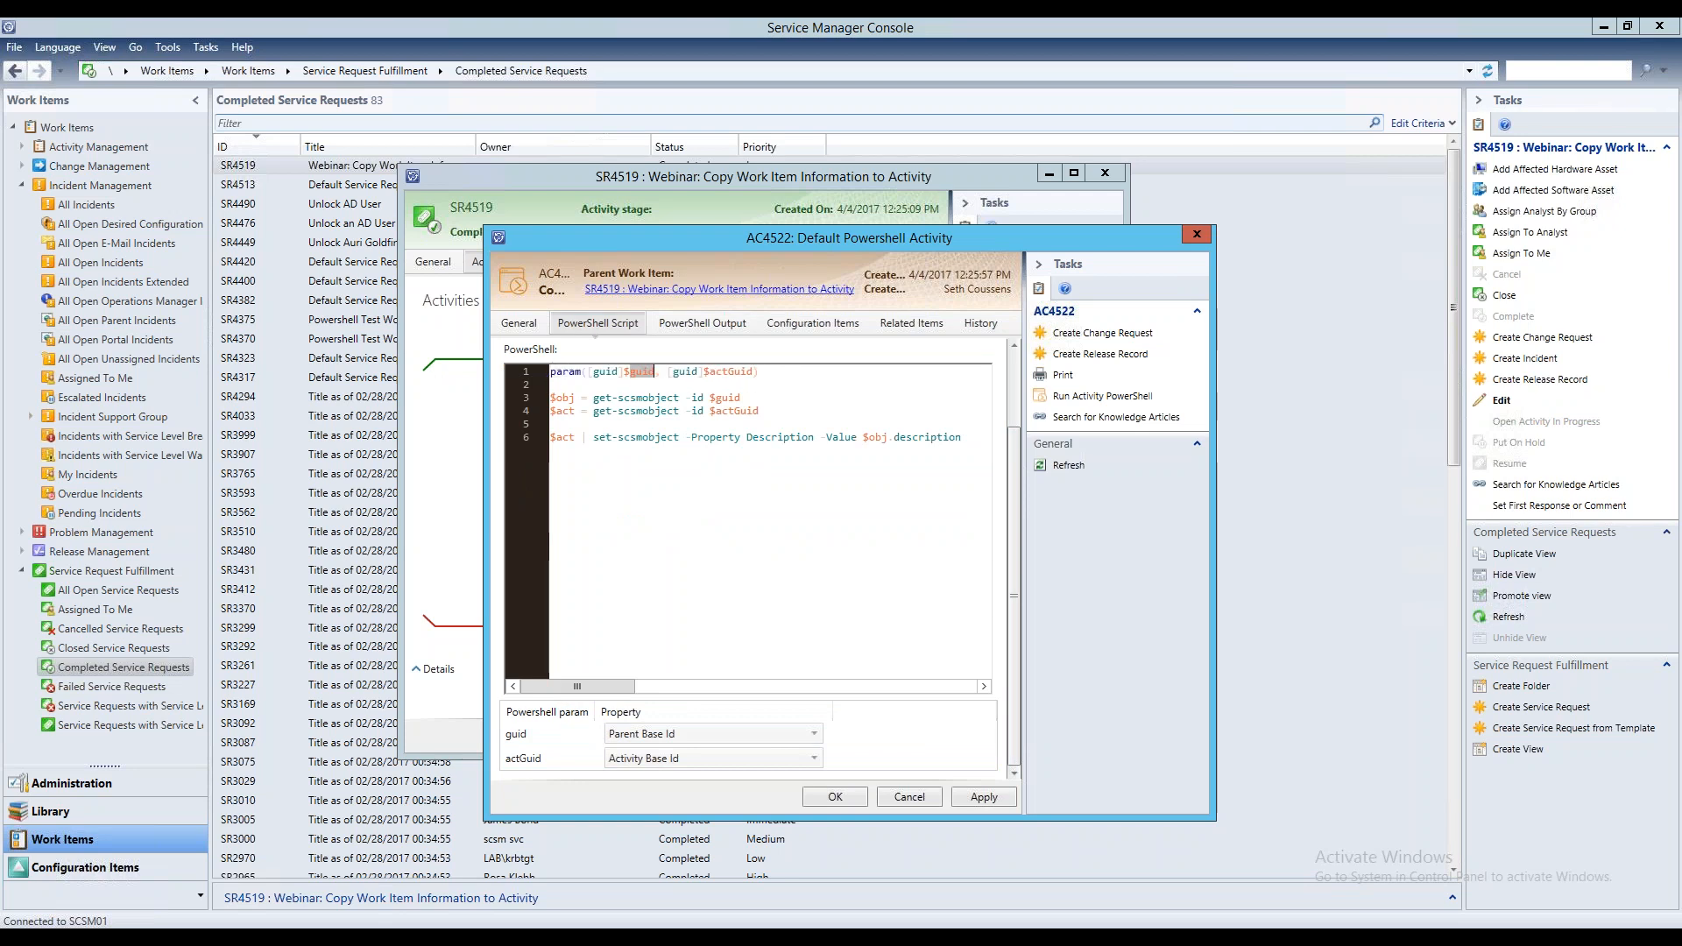
double_click(727, 372)
click(548, 758)
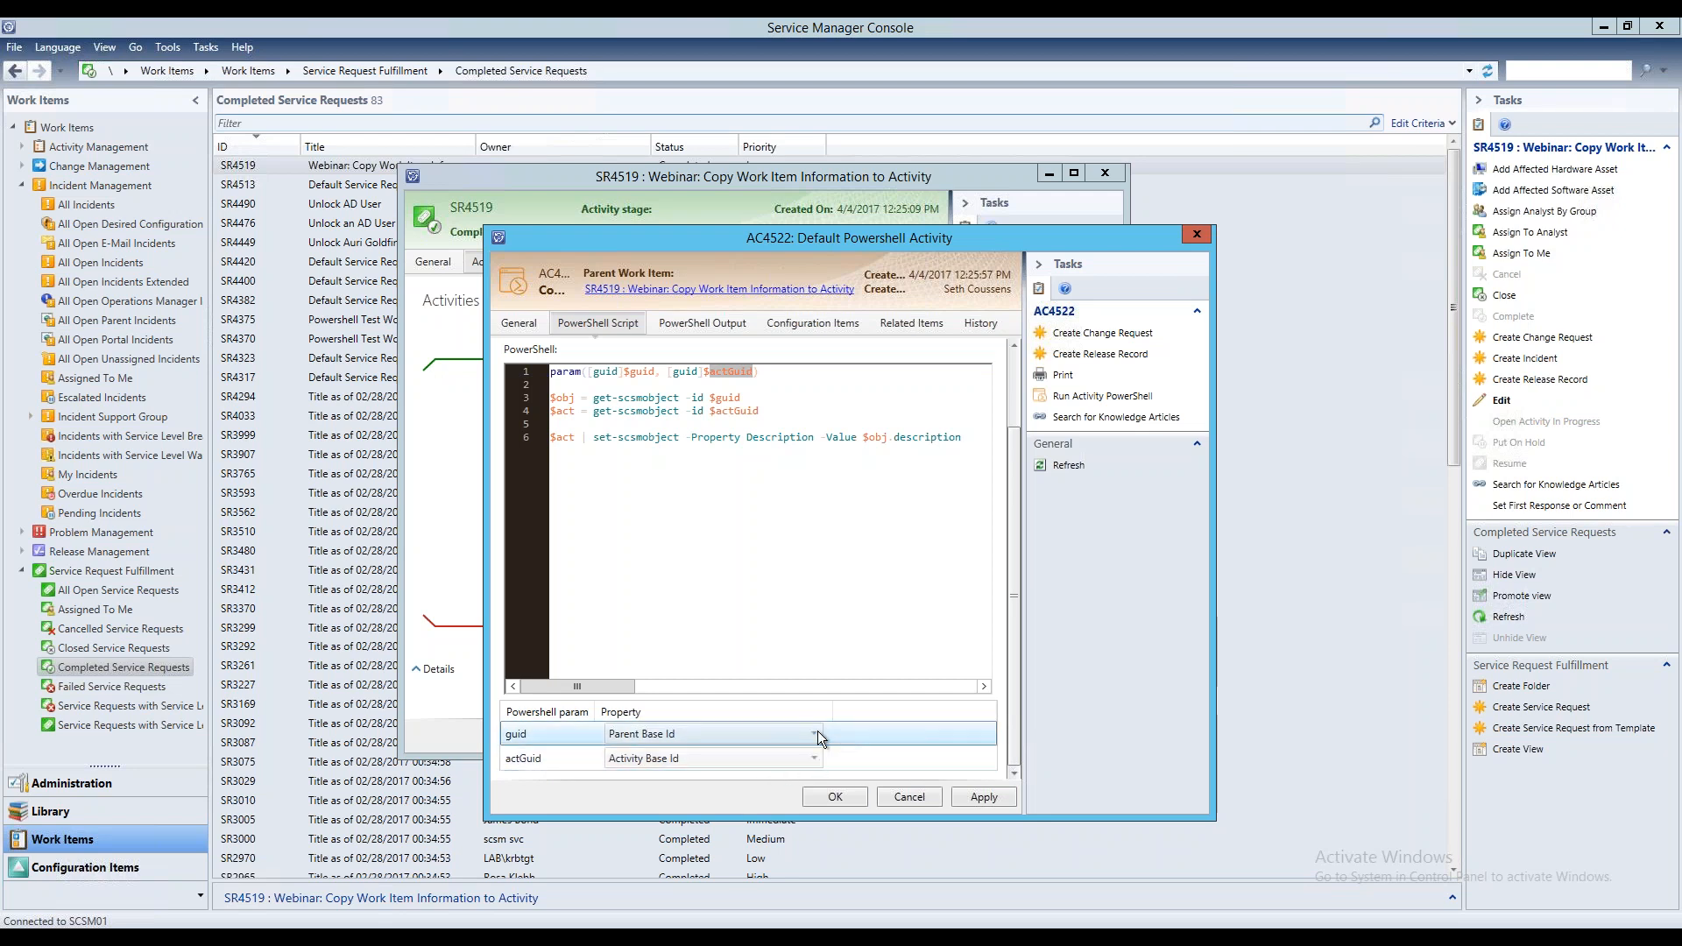
click(725, 497)
Check the activity's PowerShell output and examine the description in its general details
click(699, 325)
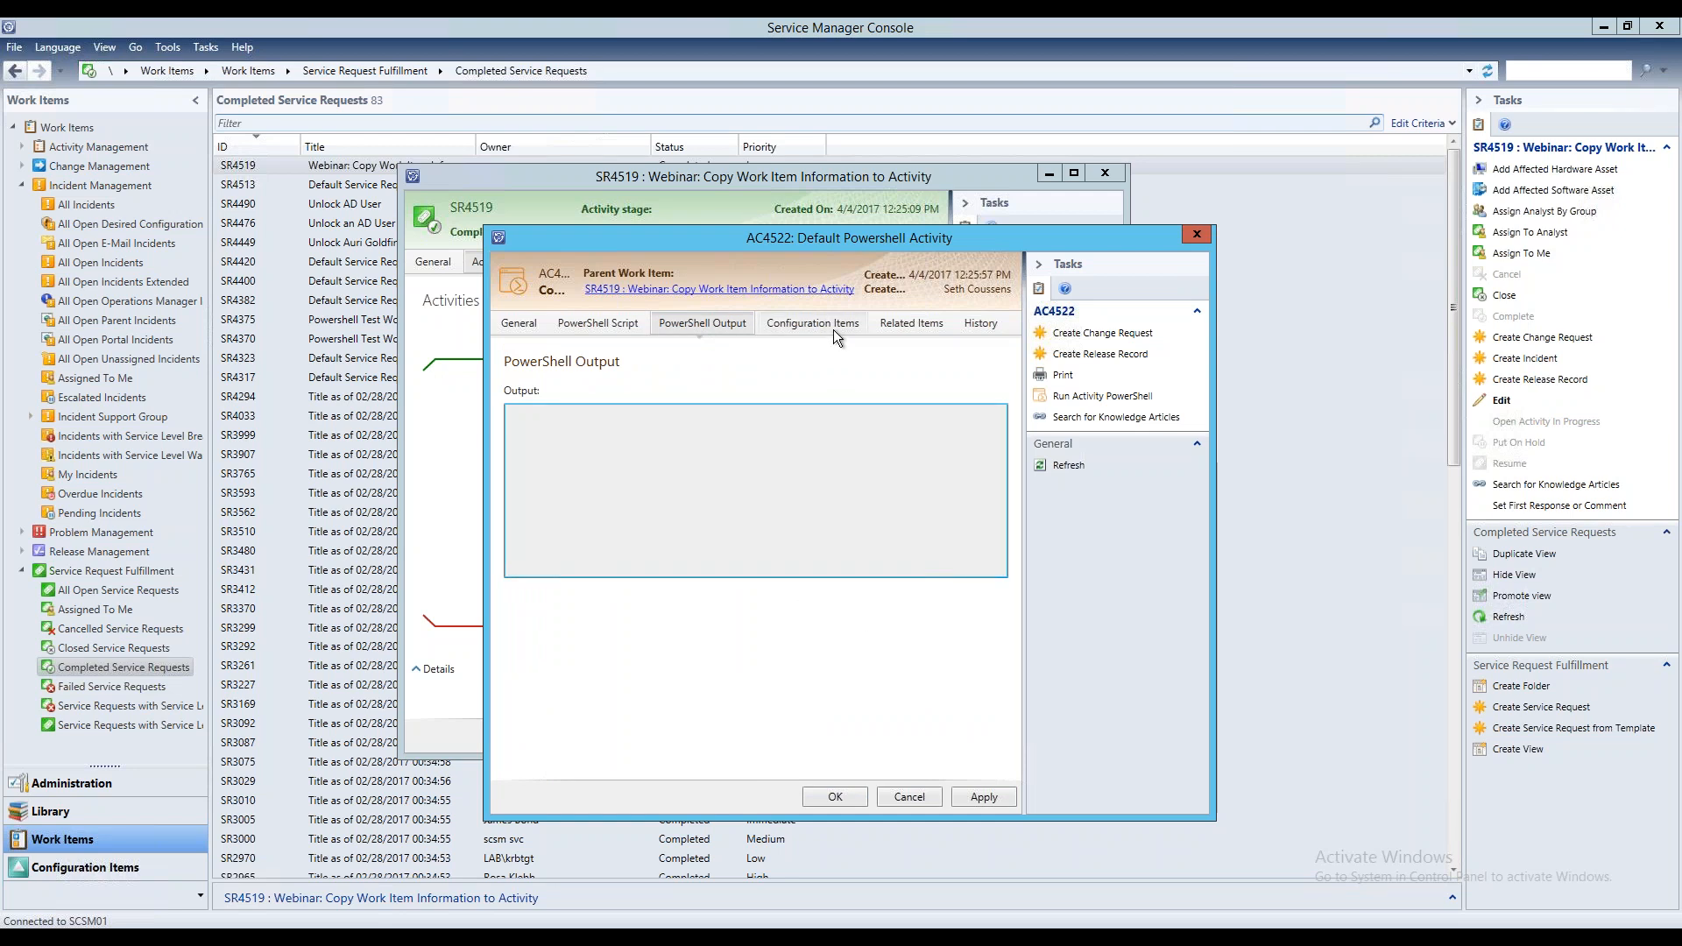
click(529, 324)
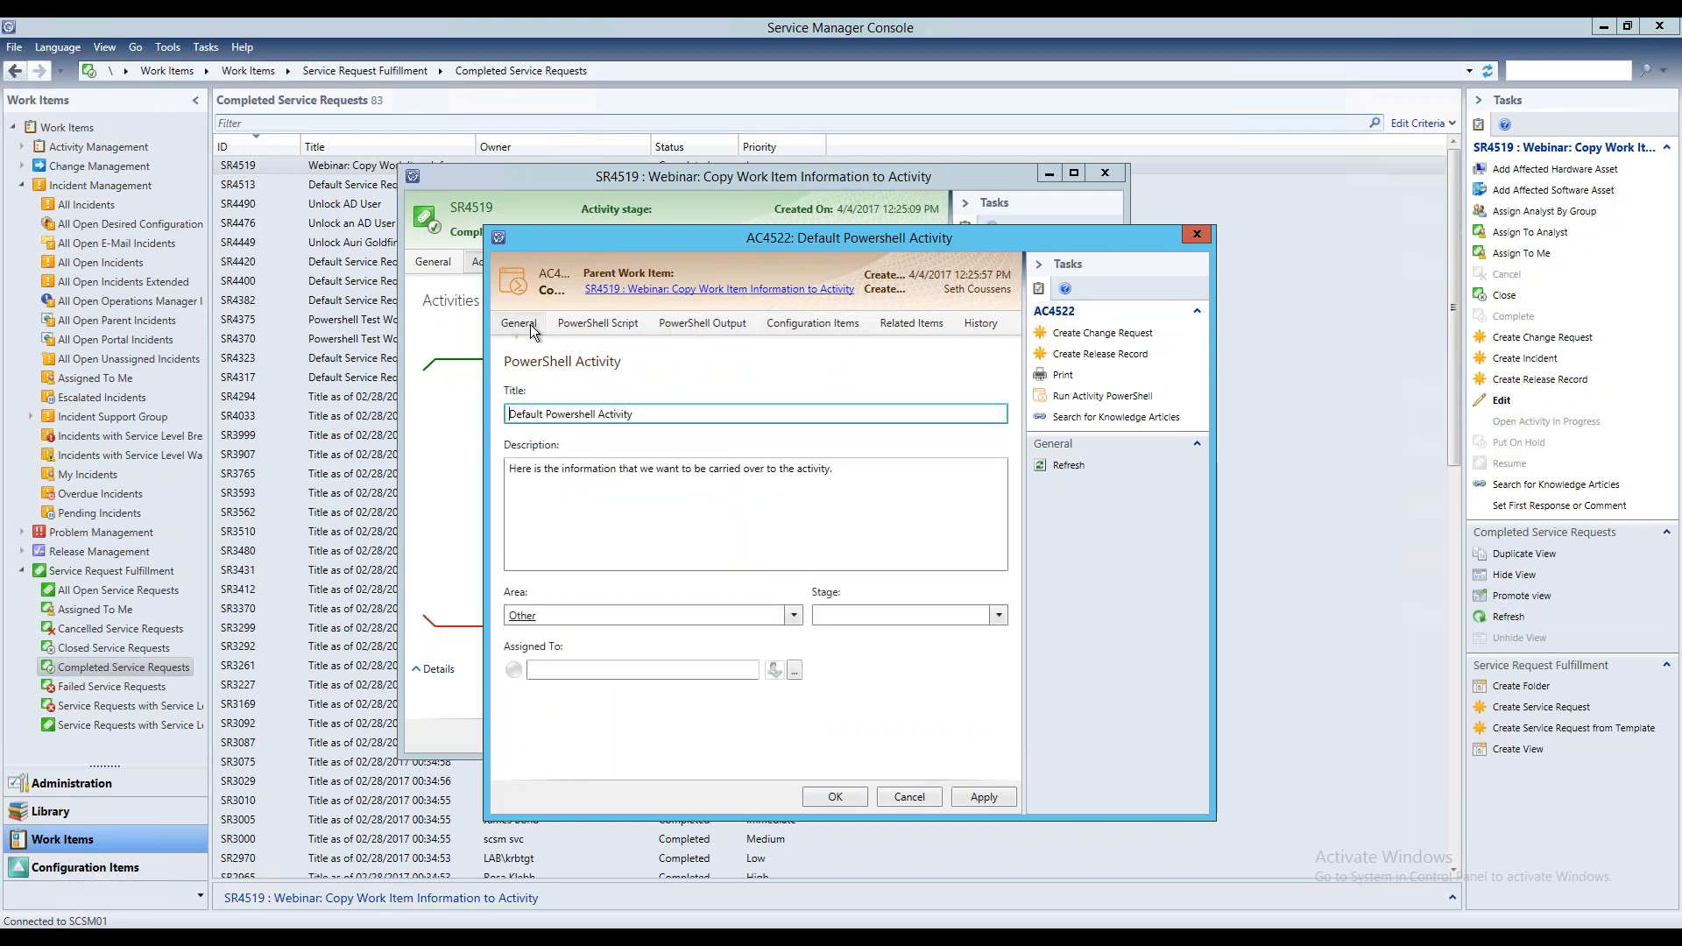
click(891, 474)
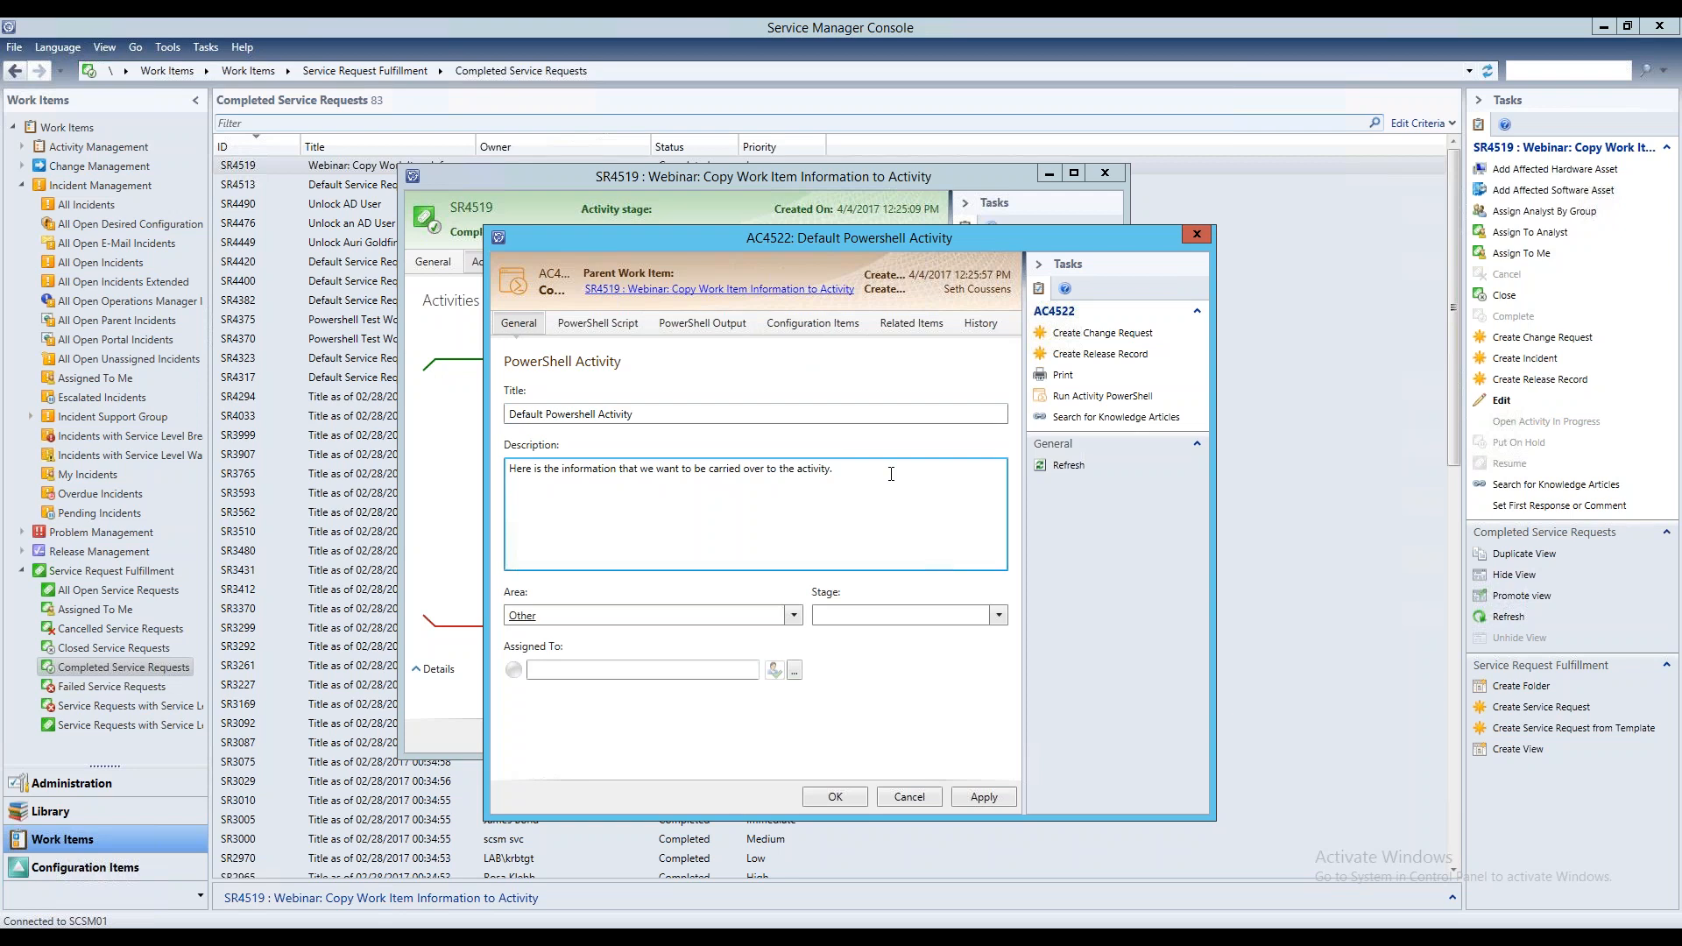
drag(888, 473, 749, 440)
drag(629, 421, 478, 403)
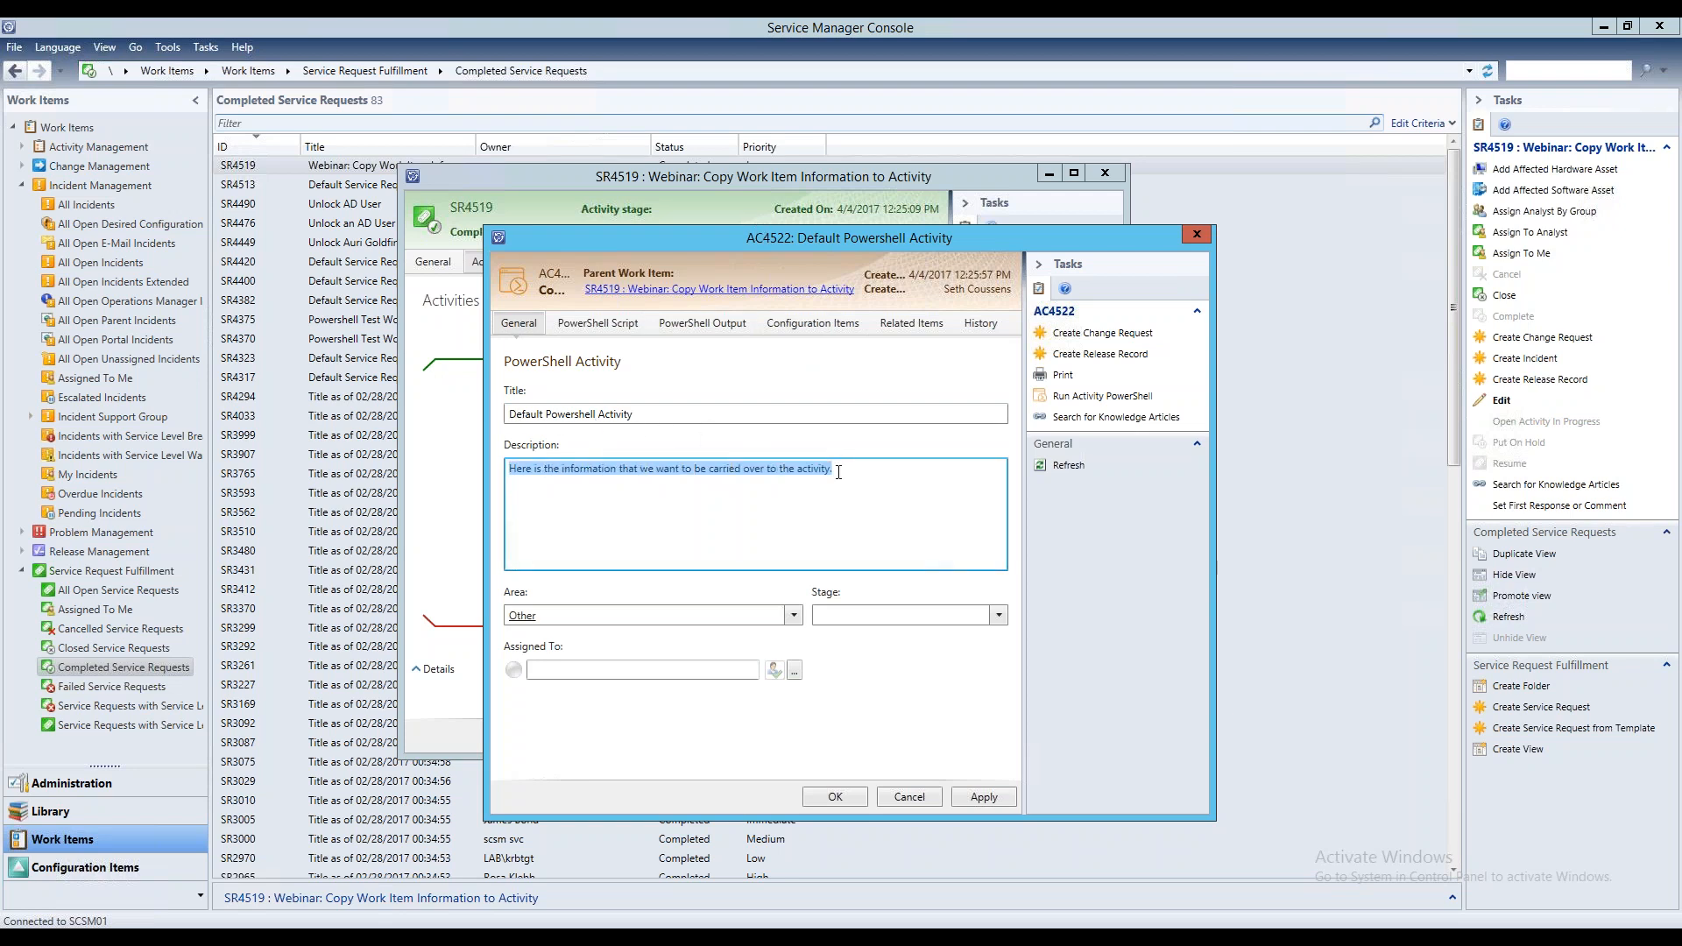
click(867, 475)
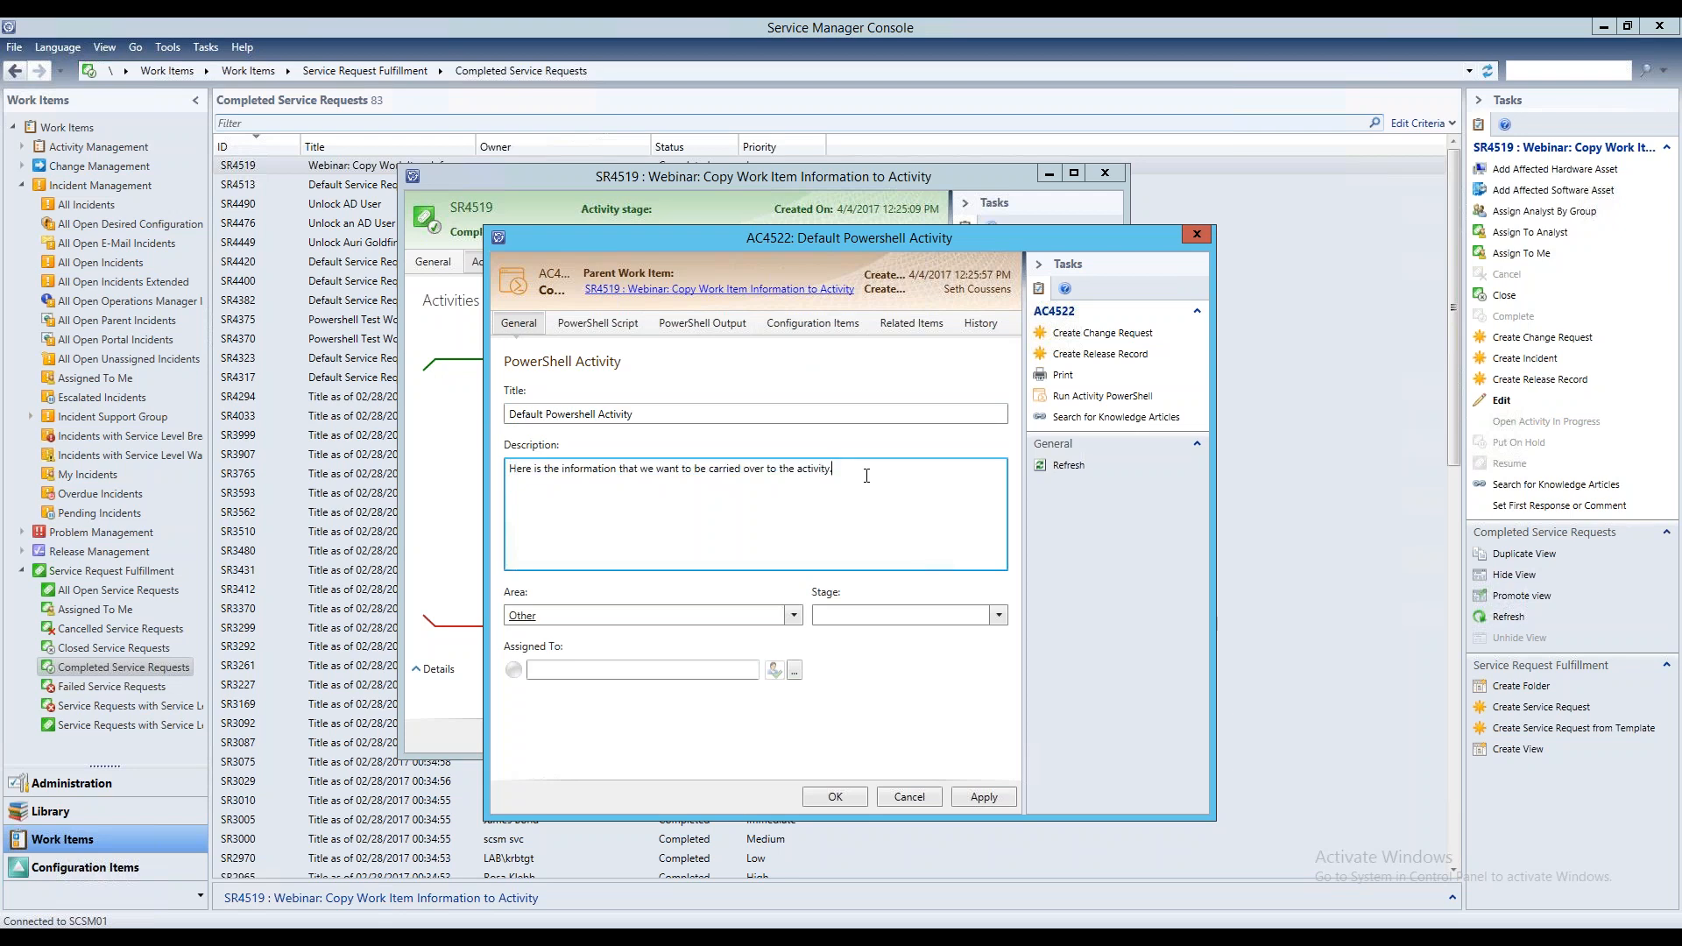
drag(873, 475, 528, 456)
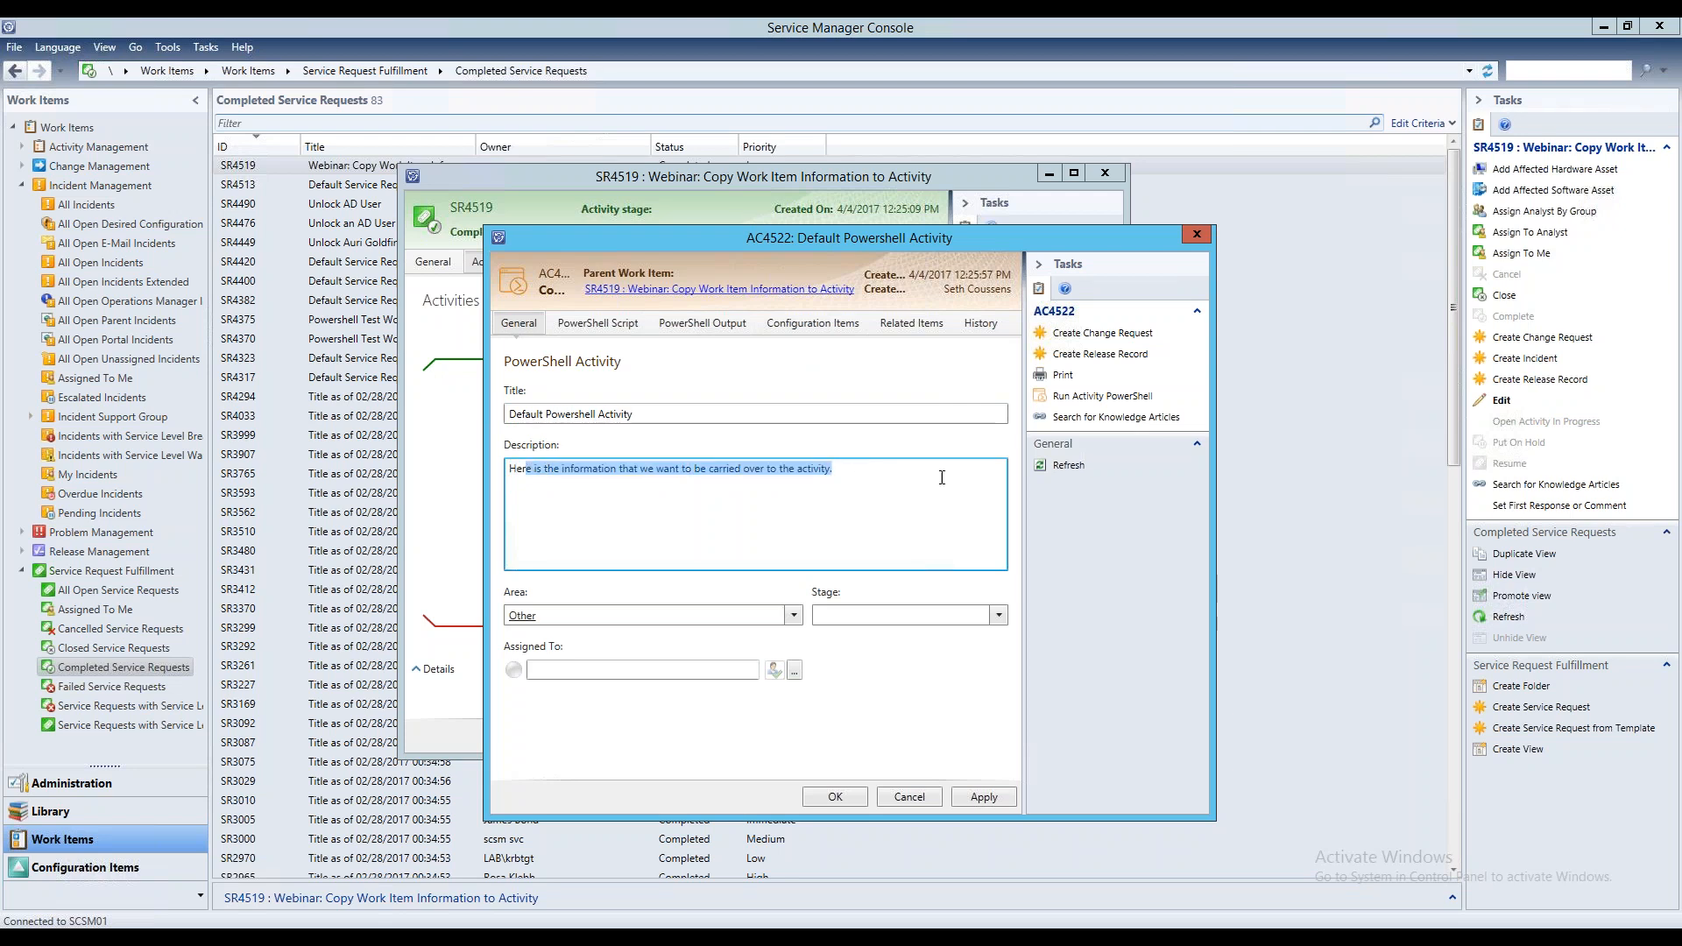
click(869, 474)
Close the PowerShell activity without saving and examine the description in the service request's general details
drag(713, 240, 918, 253)
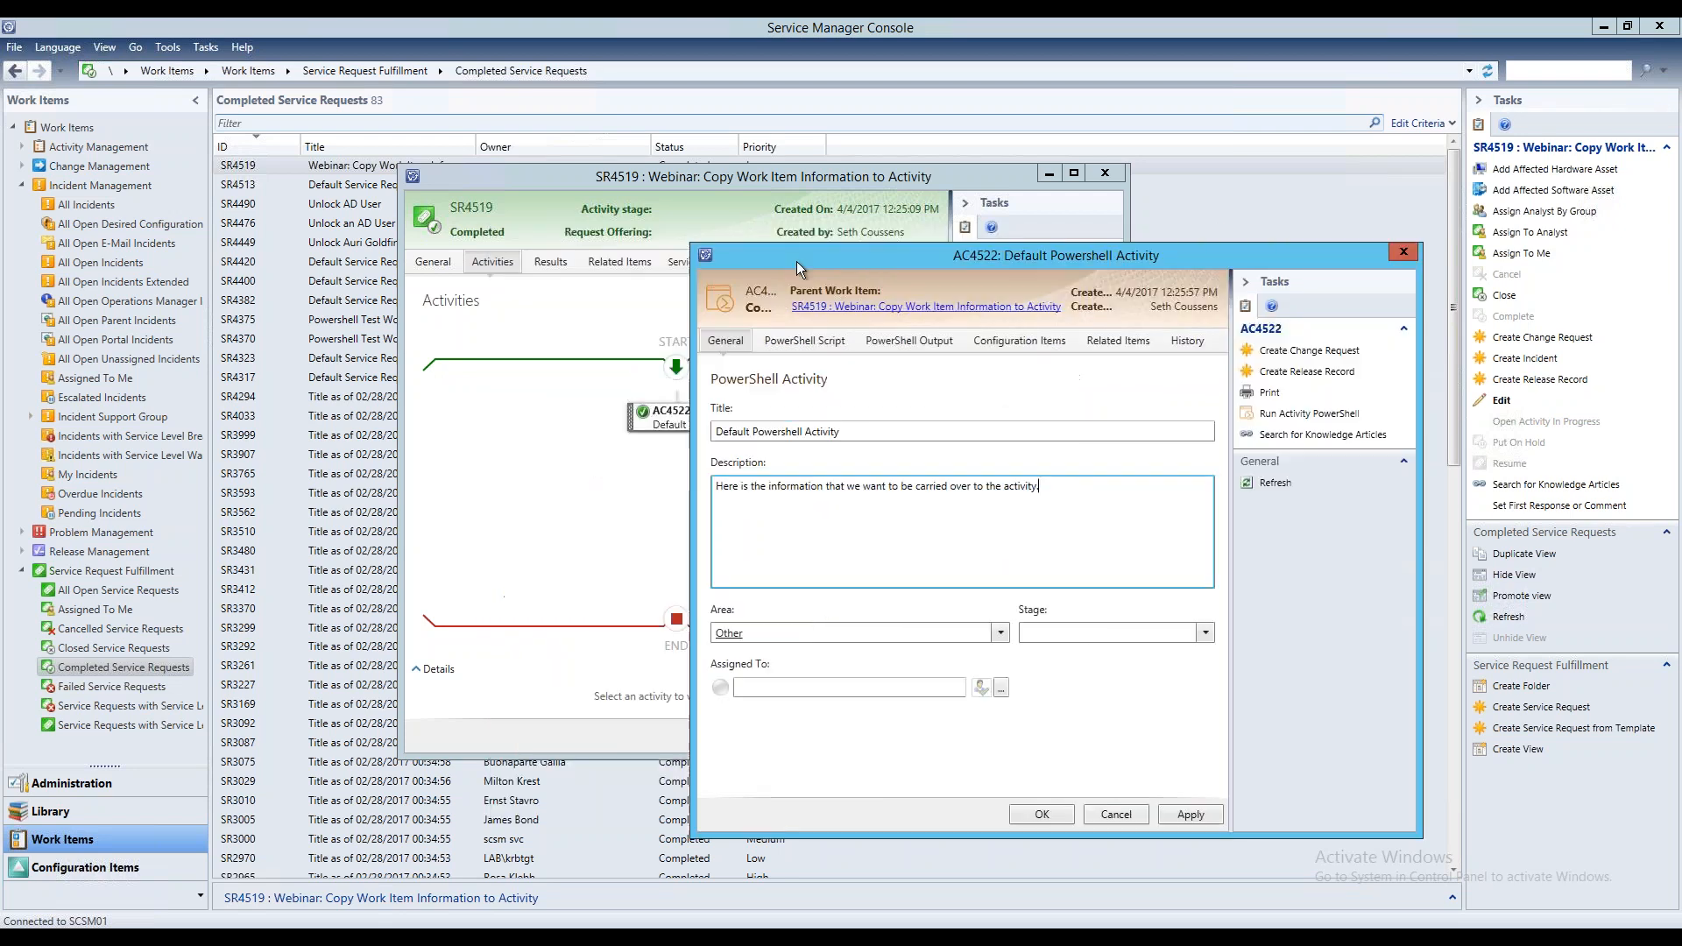
click(1096, 813)
click(887, 546)
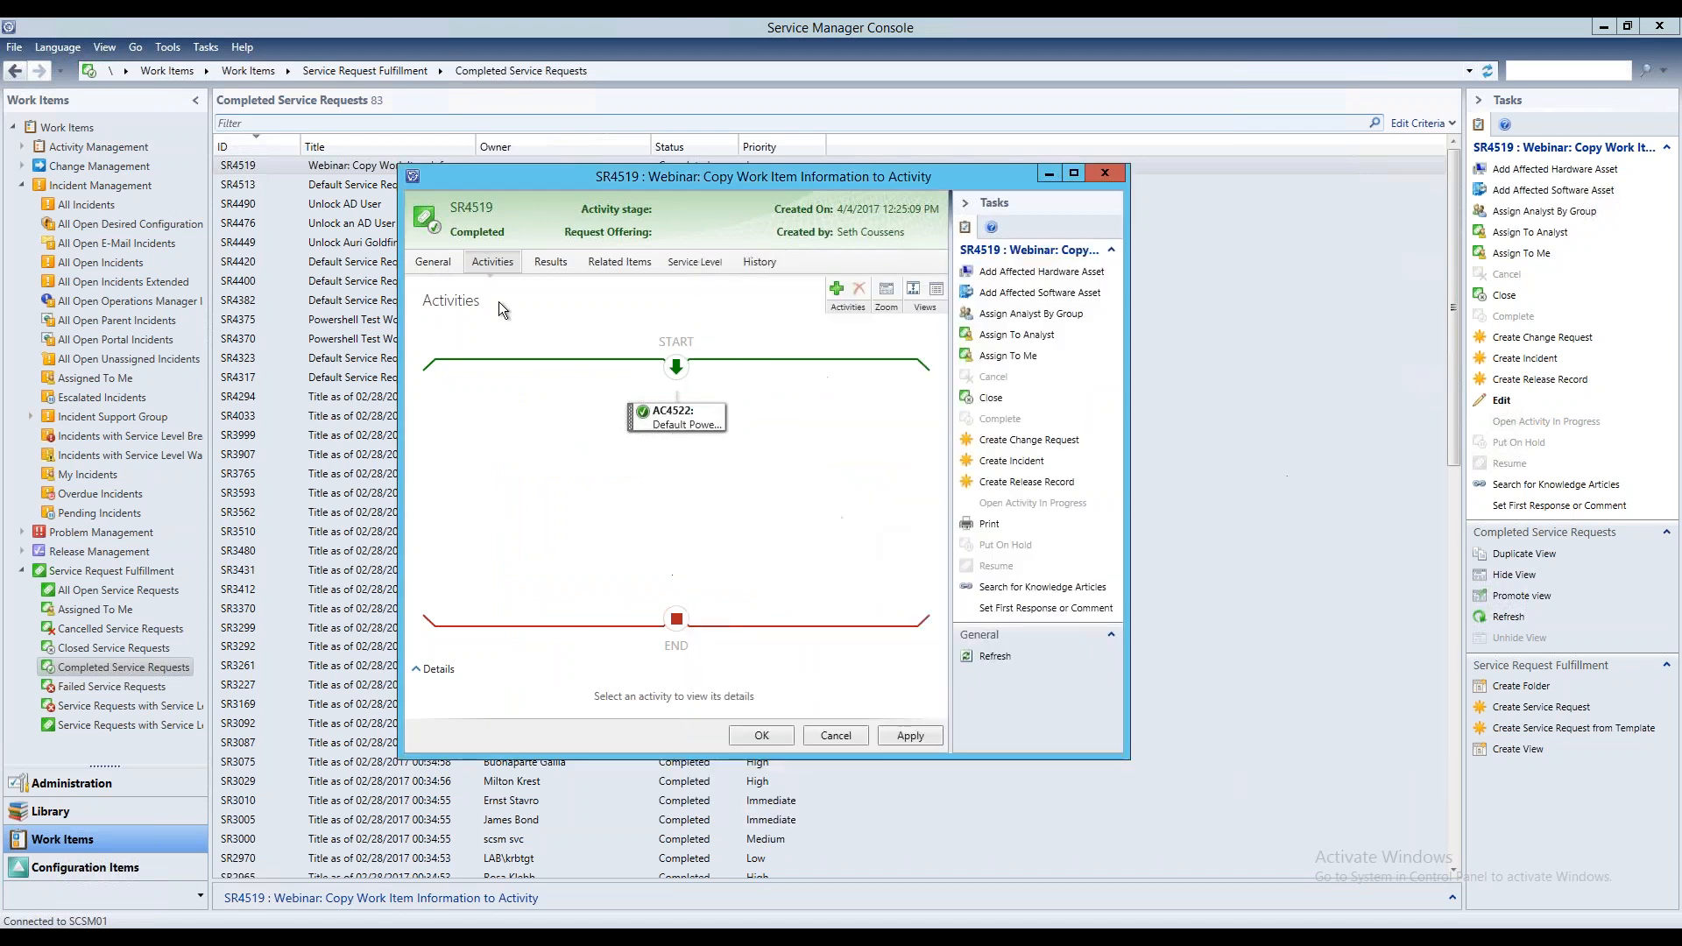
click(433, 261)
drag(777, 465, 425, 472)
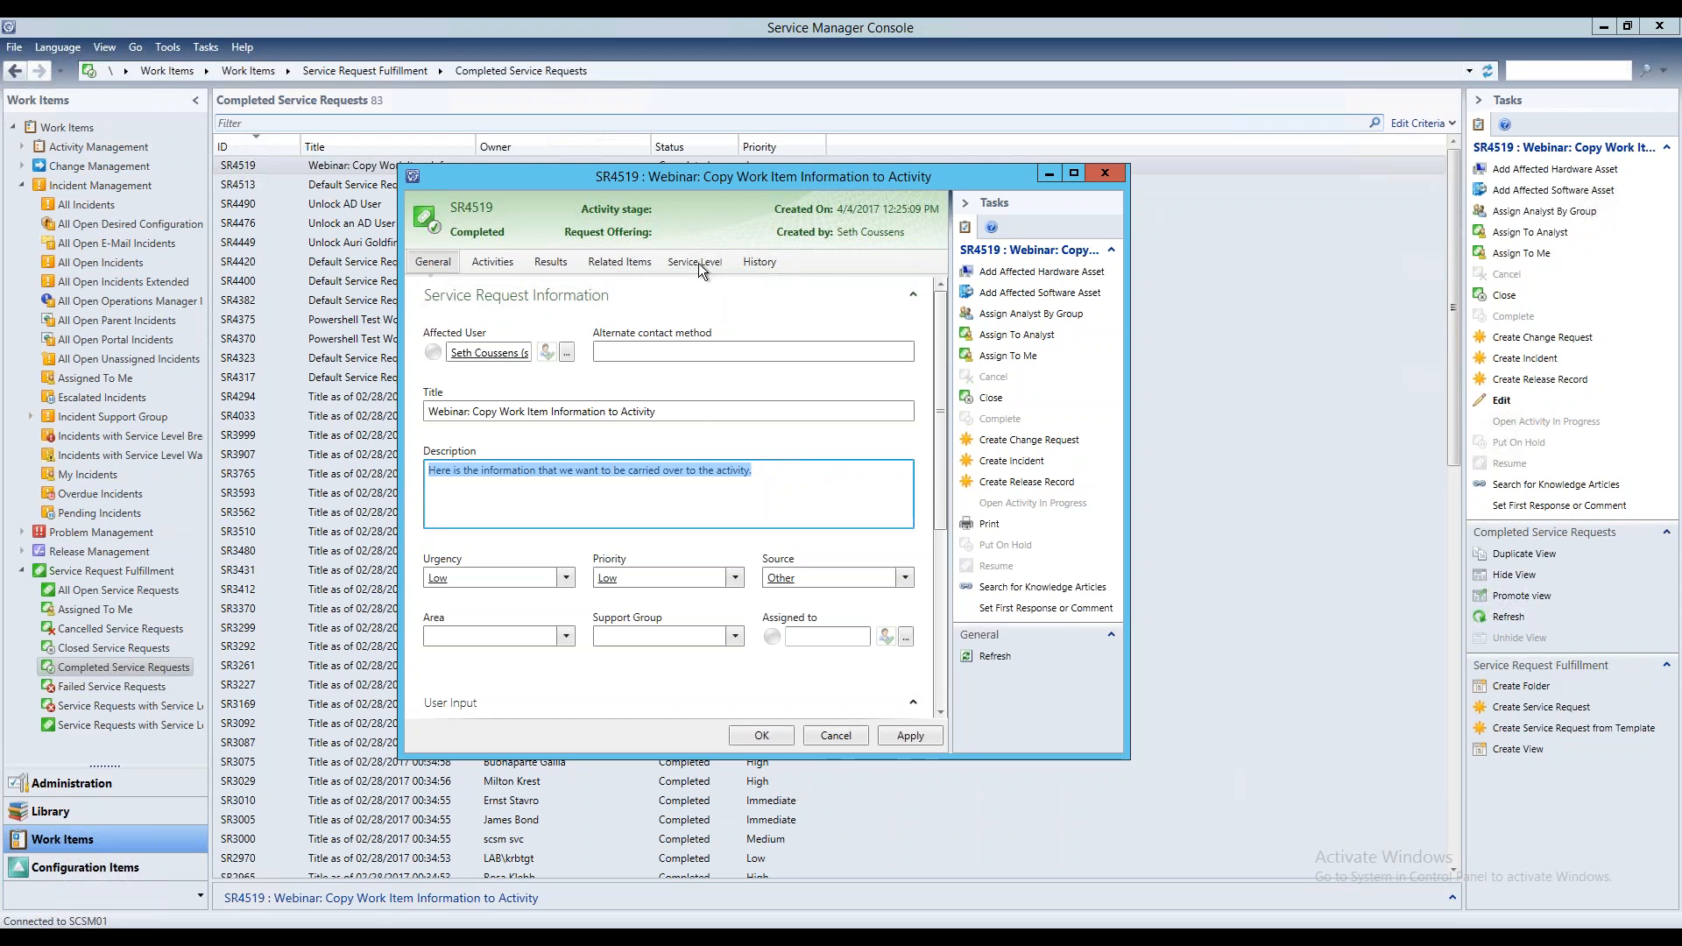
Return to the request's activities and close the "Webinar: Copy Work Item Information to Activity" request, discarding changes
click(508, 261)
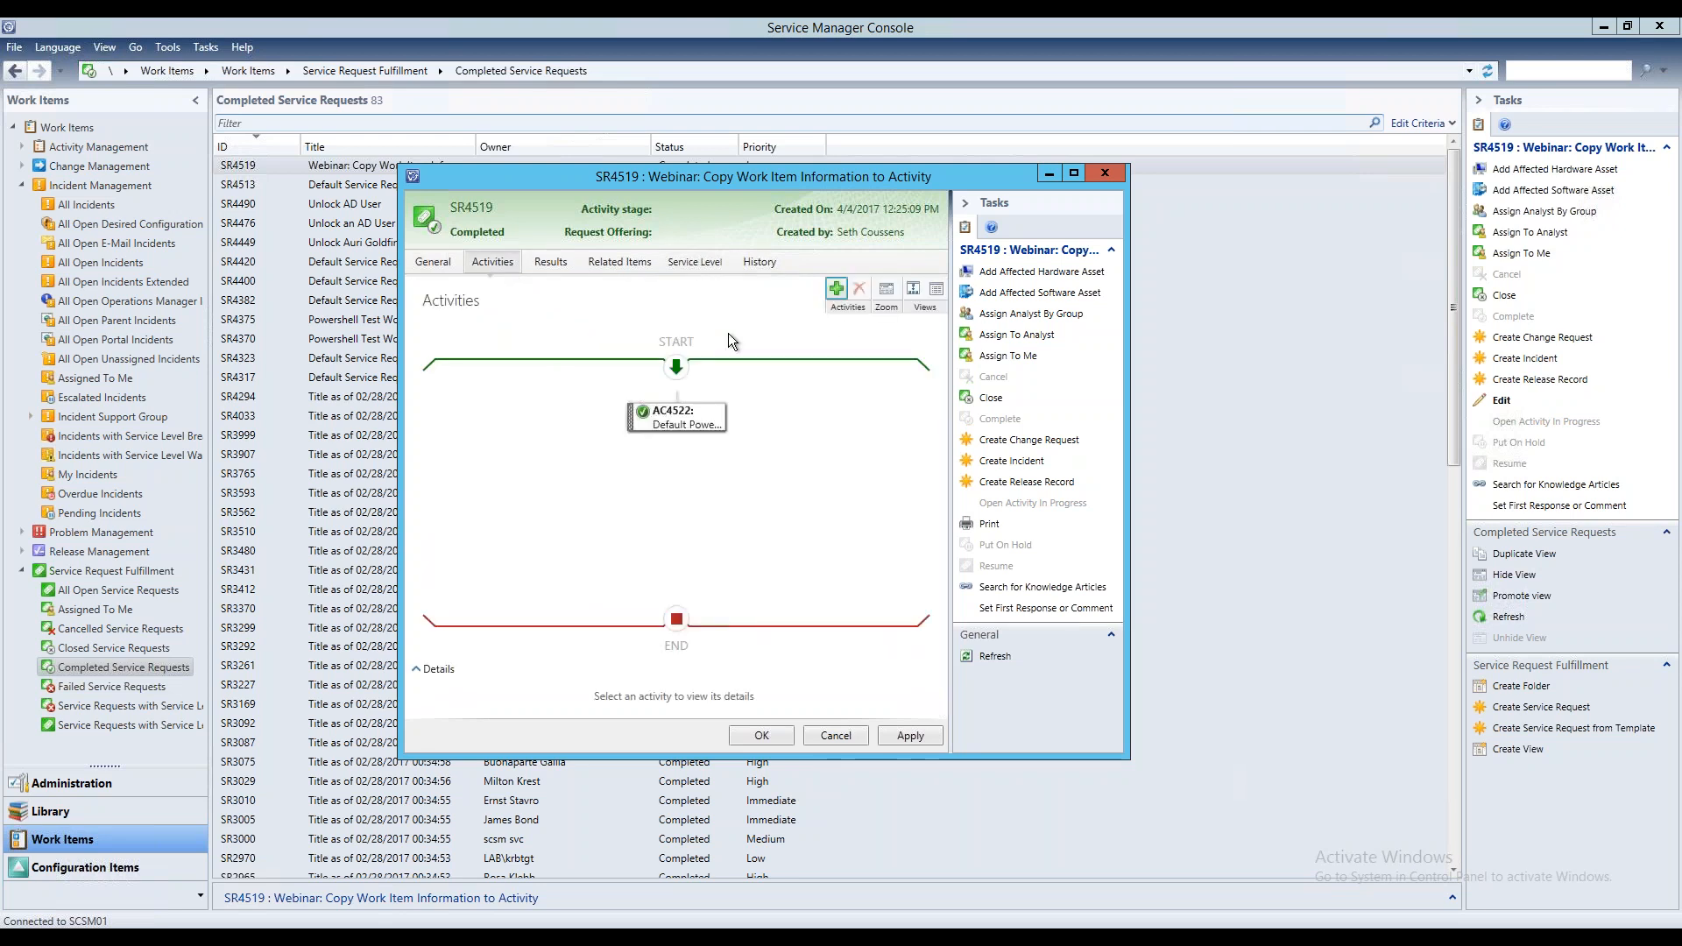
click(1106, 174)
click(907, 558)
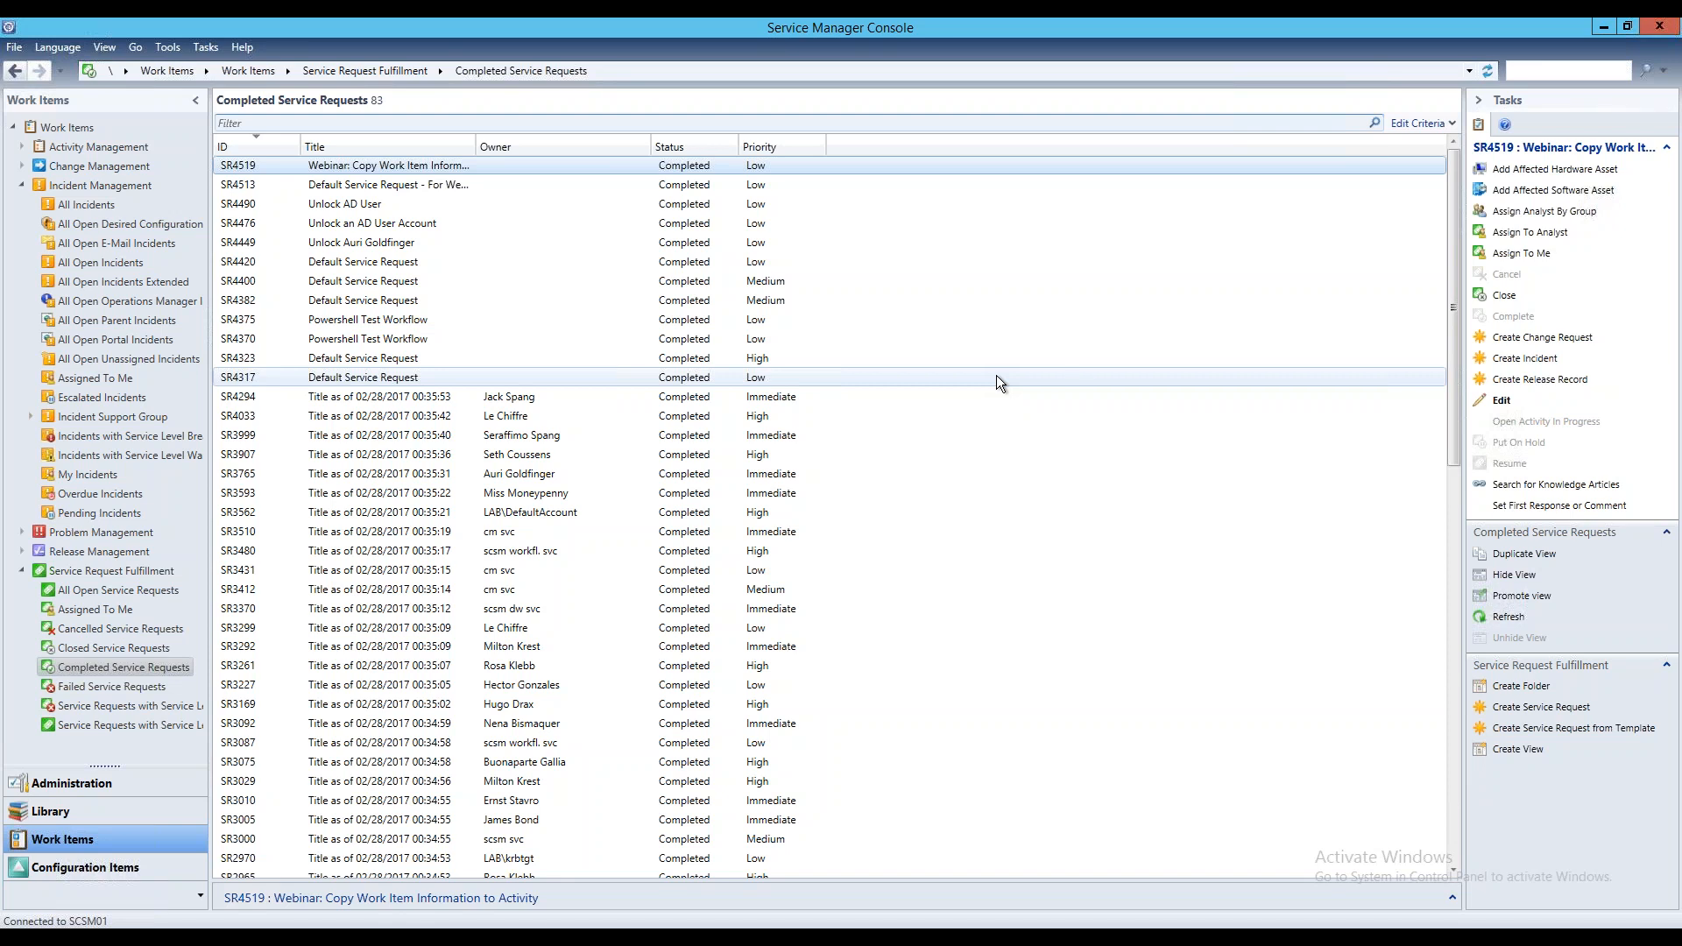
Switch to the other Remote Desktop session in full screen and reposition its Windows PowerShell window
click(1035, 30)
click(518, 107)
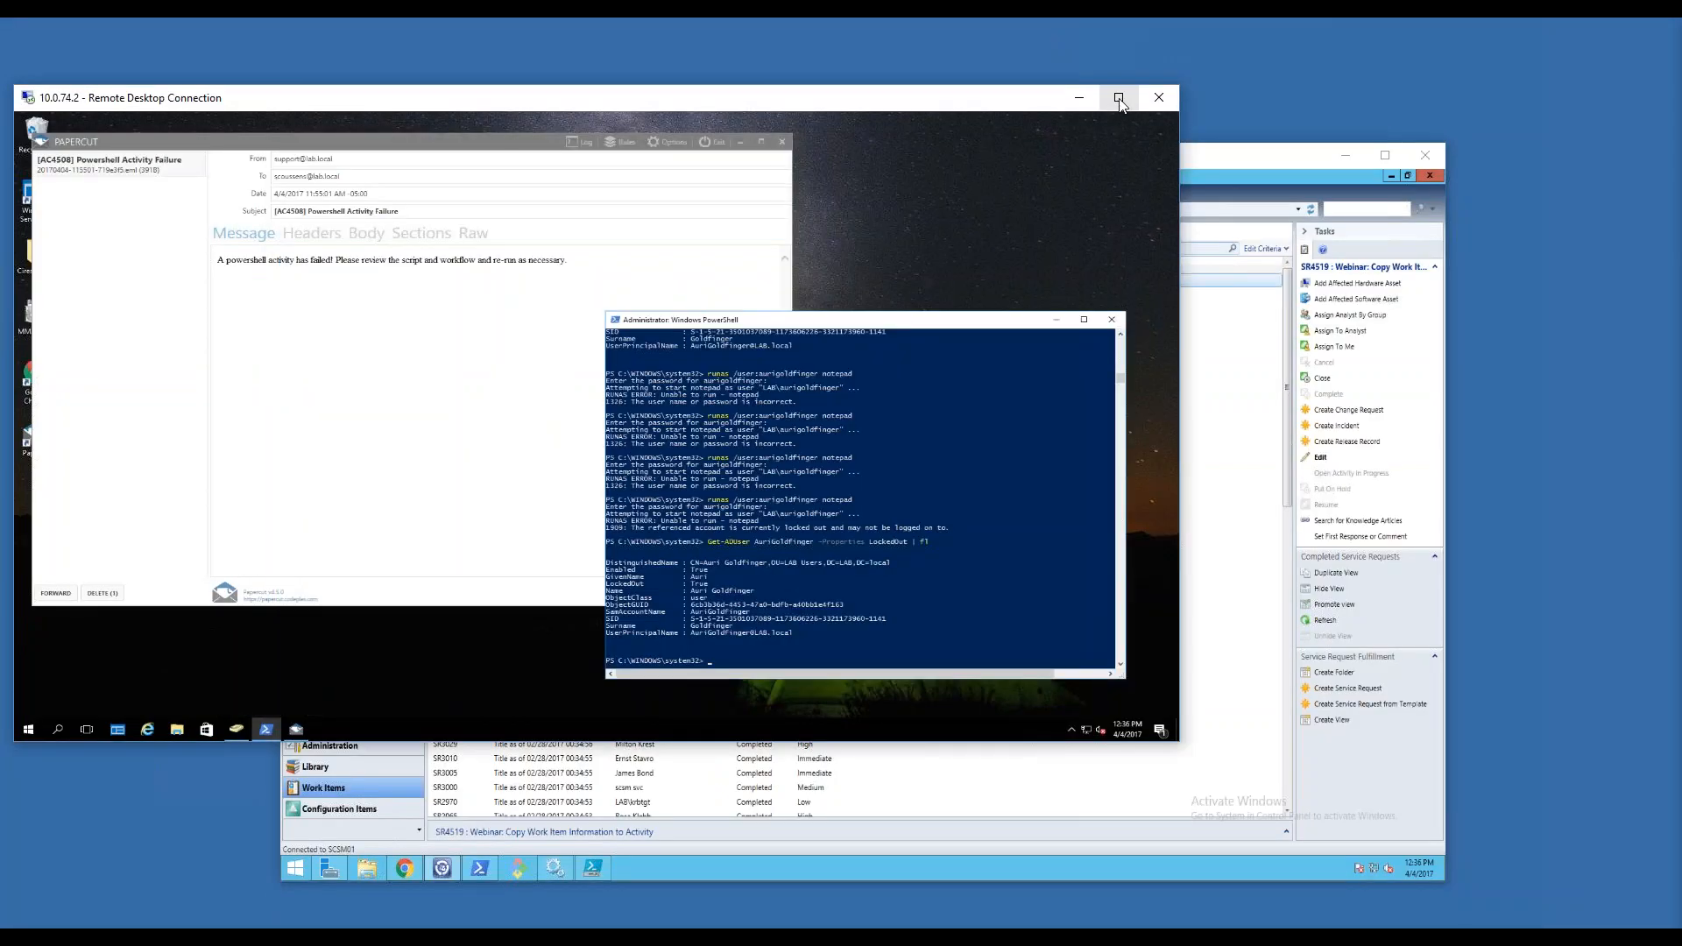
click(1119, 97)
drag(1125, 319, 639, 190)
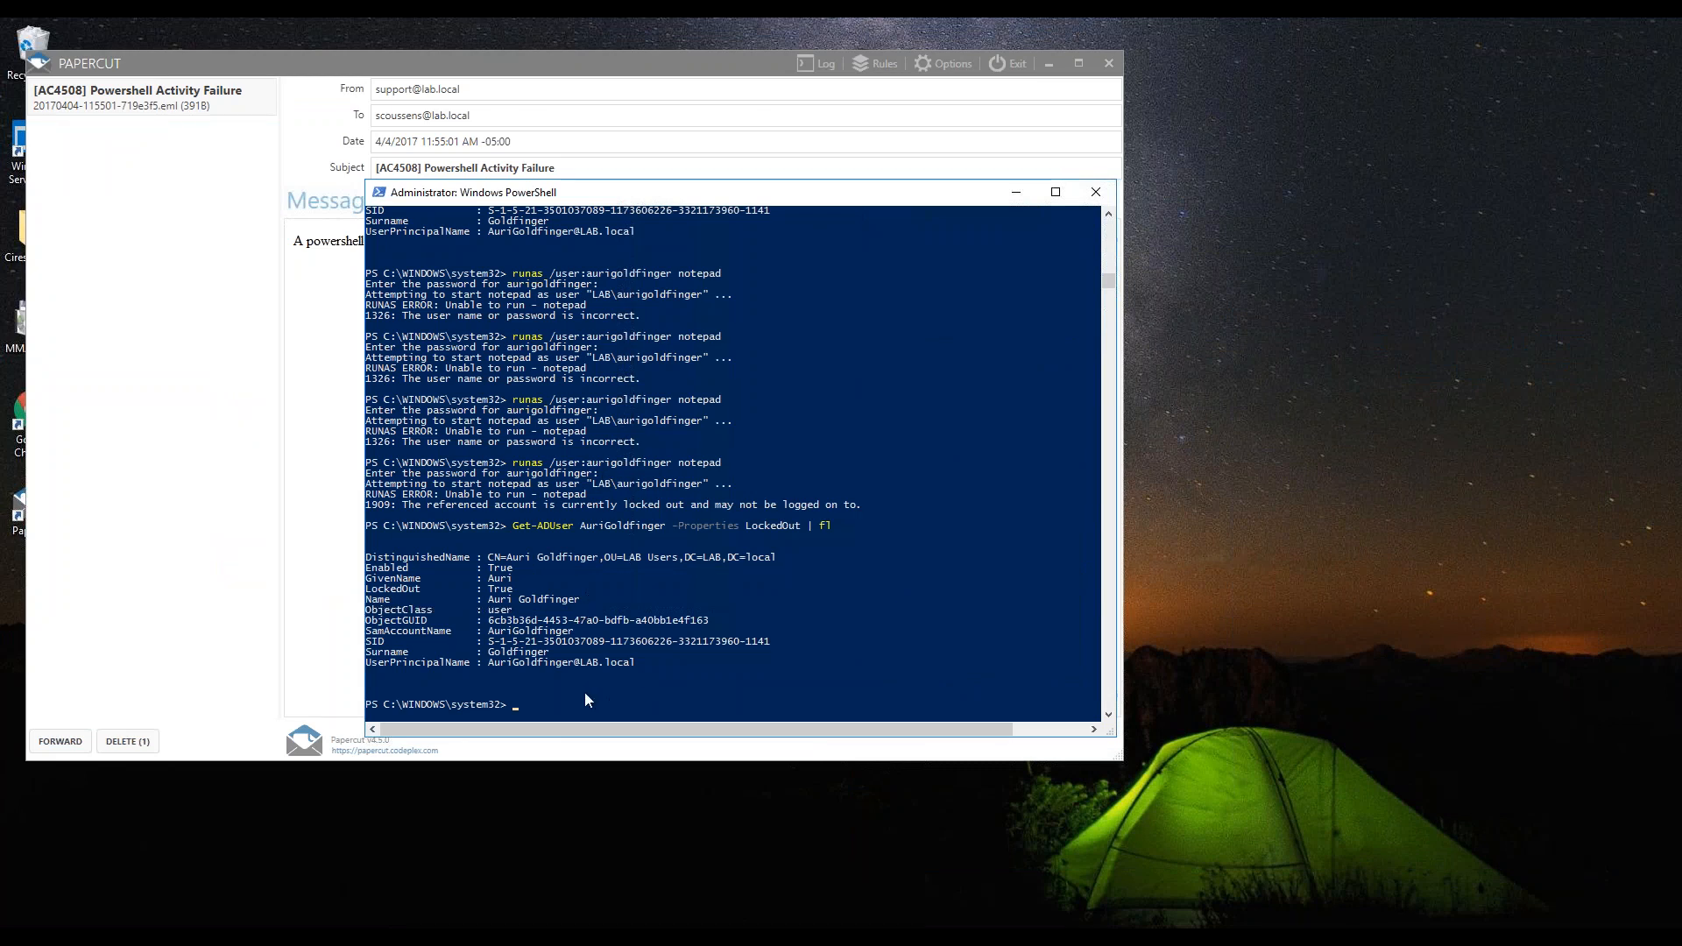
Rerun the previous Get-ADUser query with -Properties LockedOut | fl for the test user and examine the LockedOut value
click(558, 697)
click(515, 706)
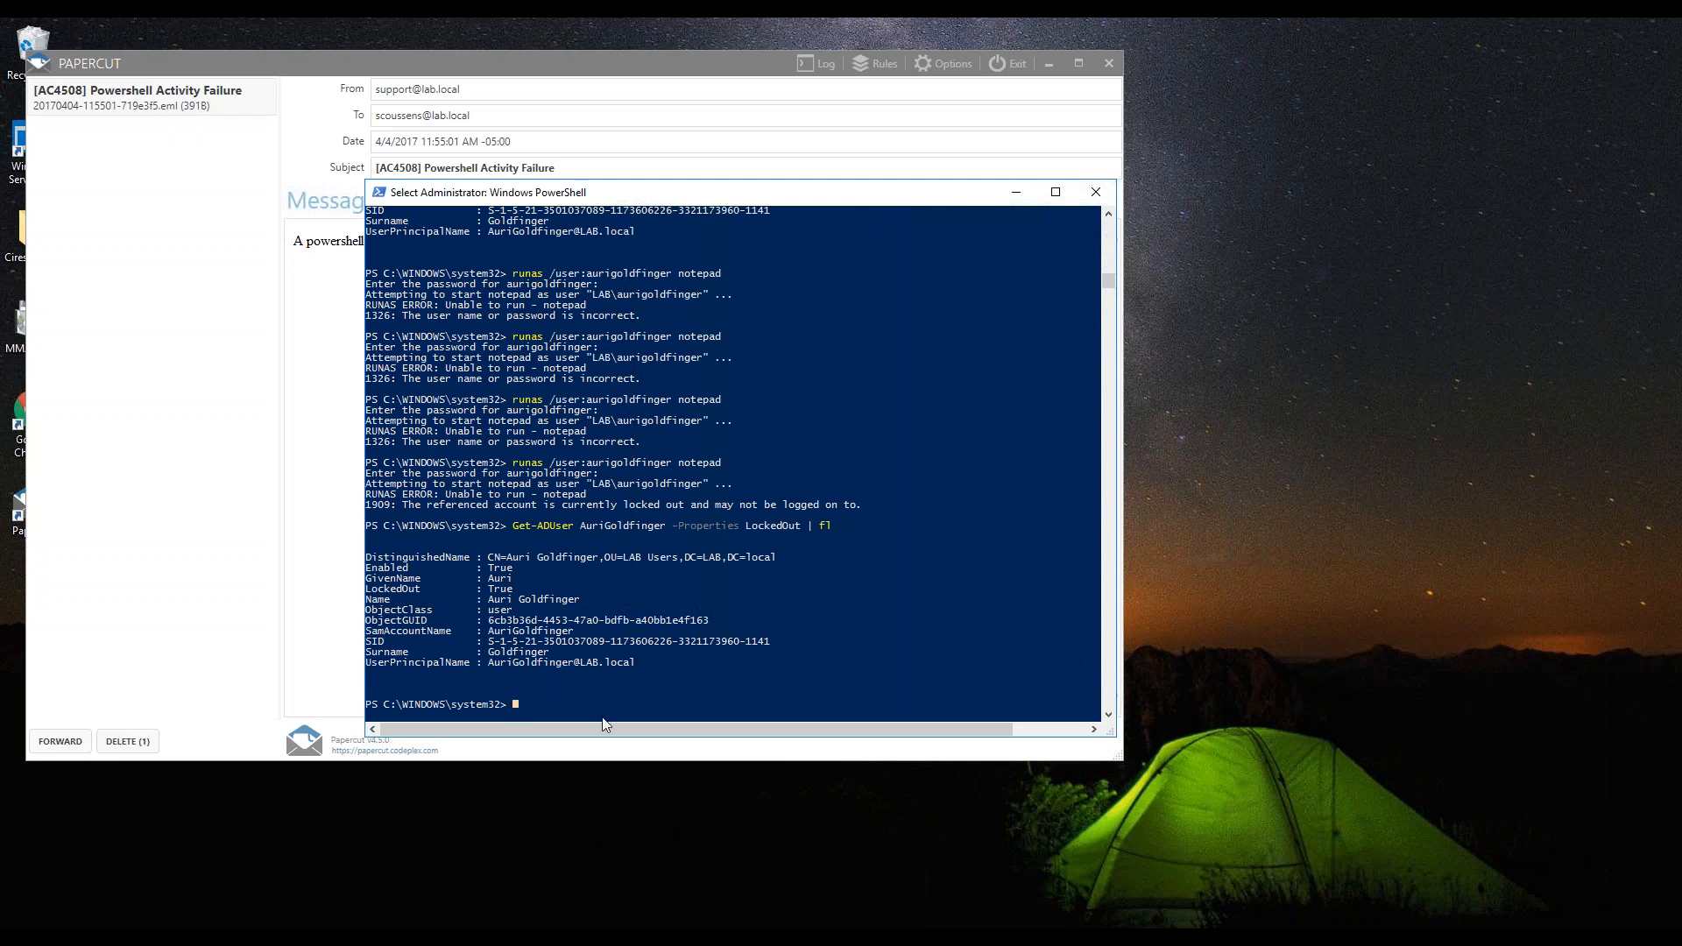
key(Escape)
key(Up)
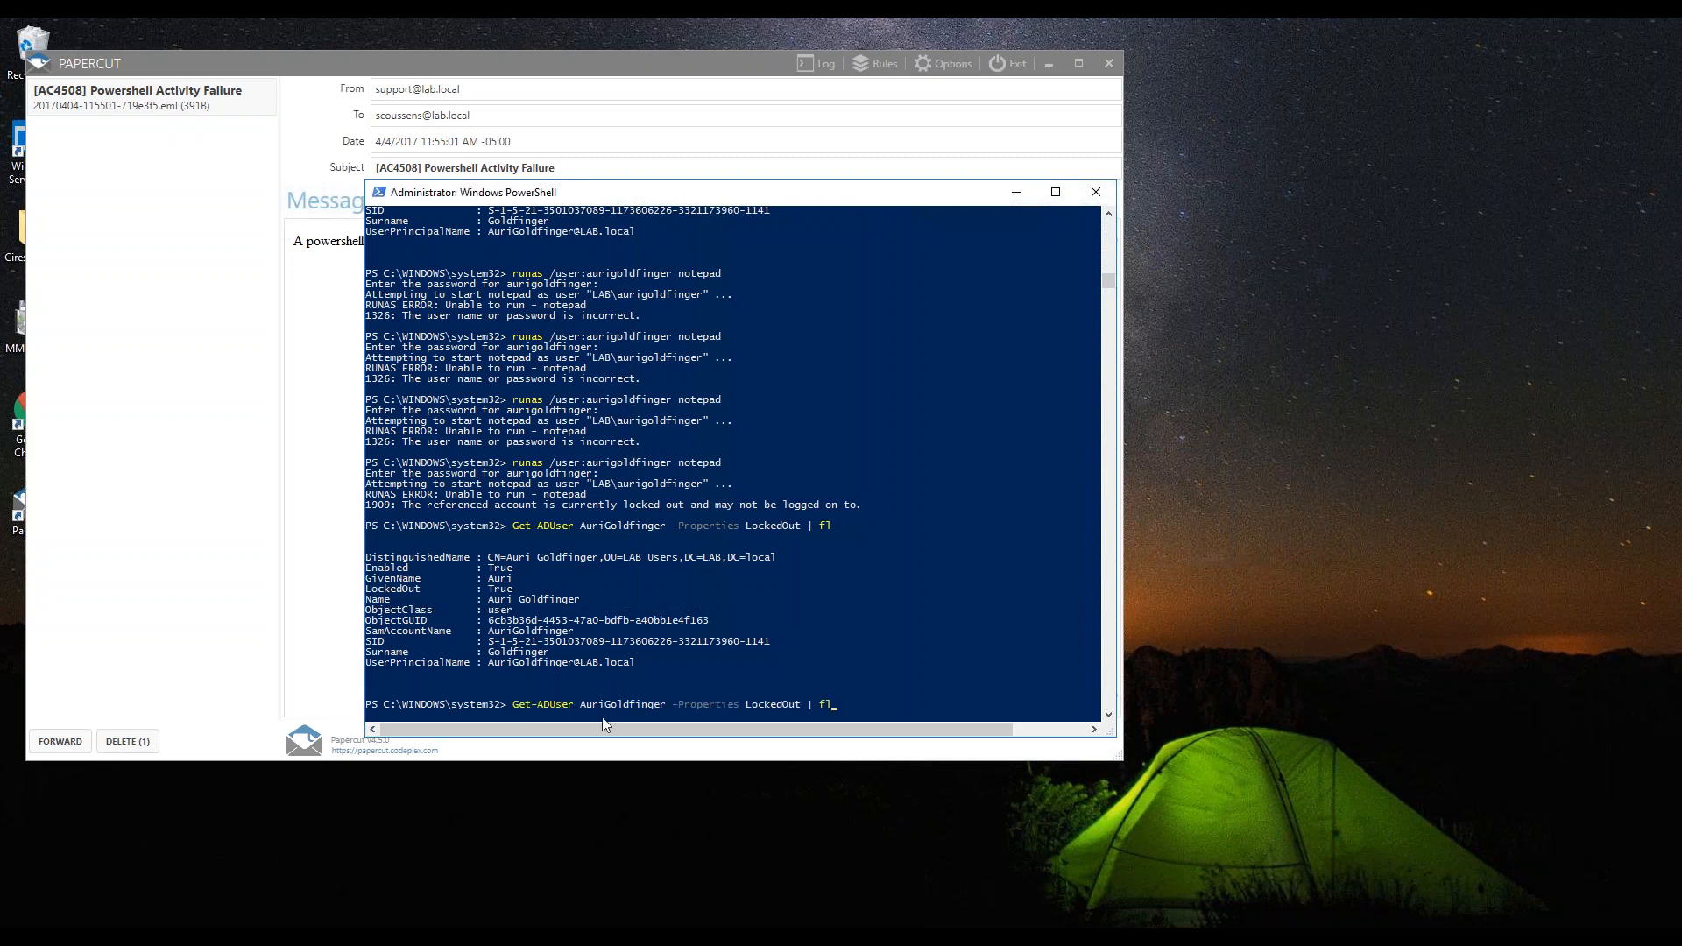
key(Return)
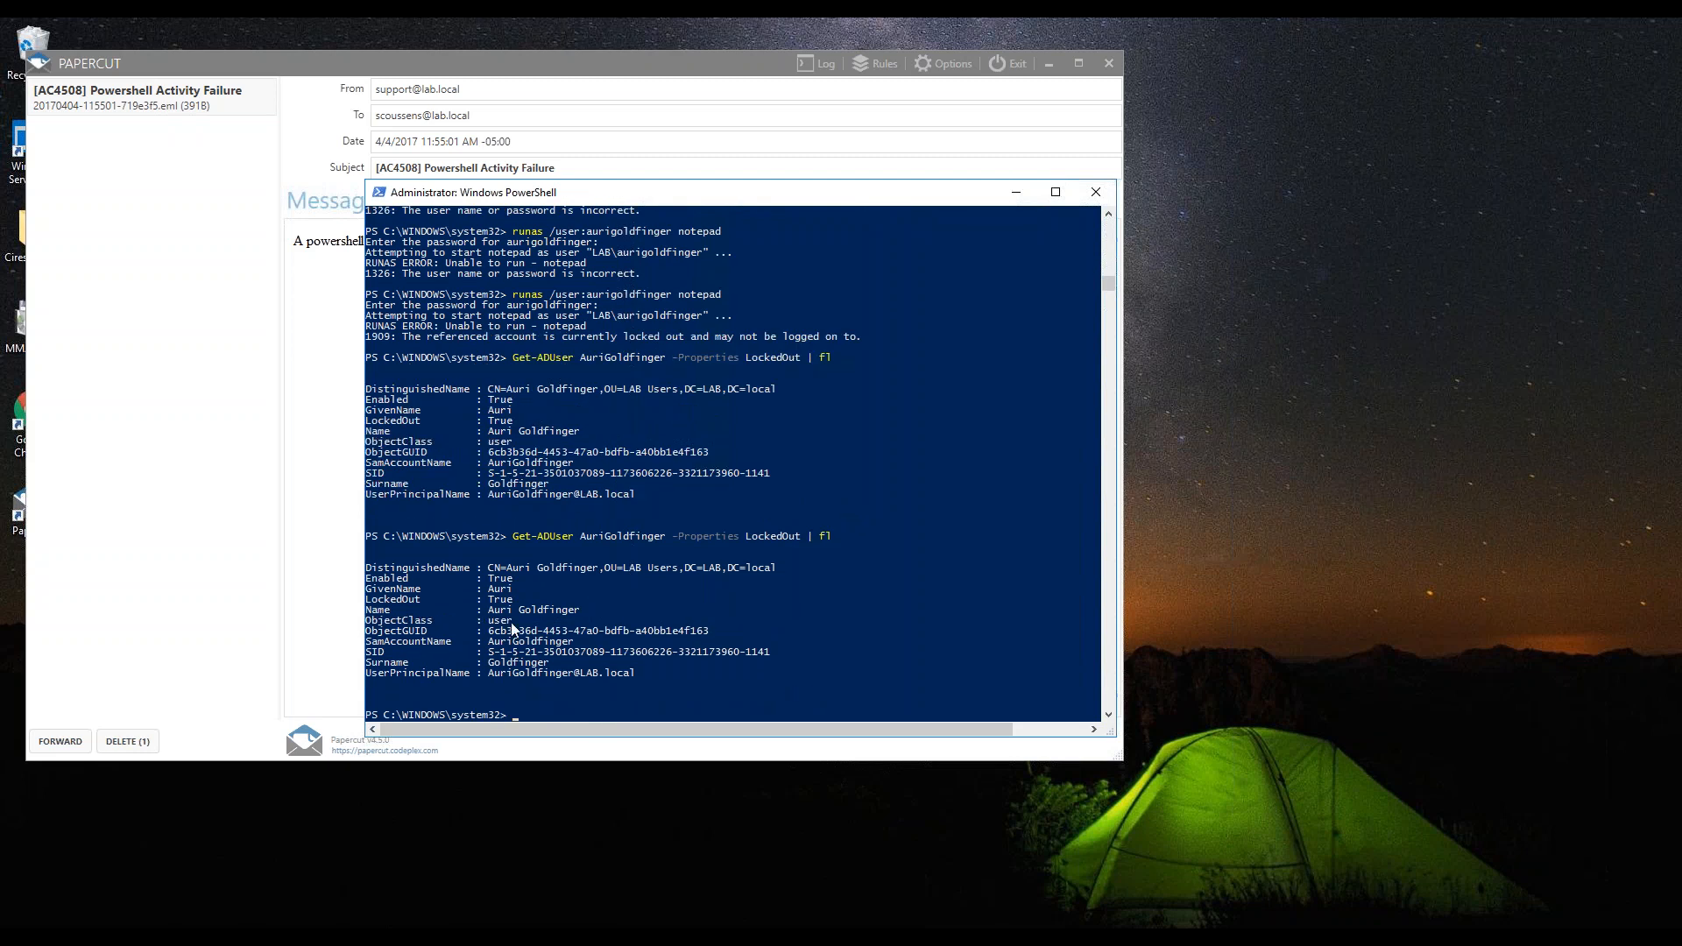
drag(368, 600, 525, 602)
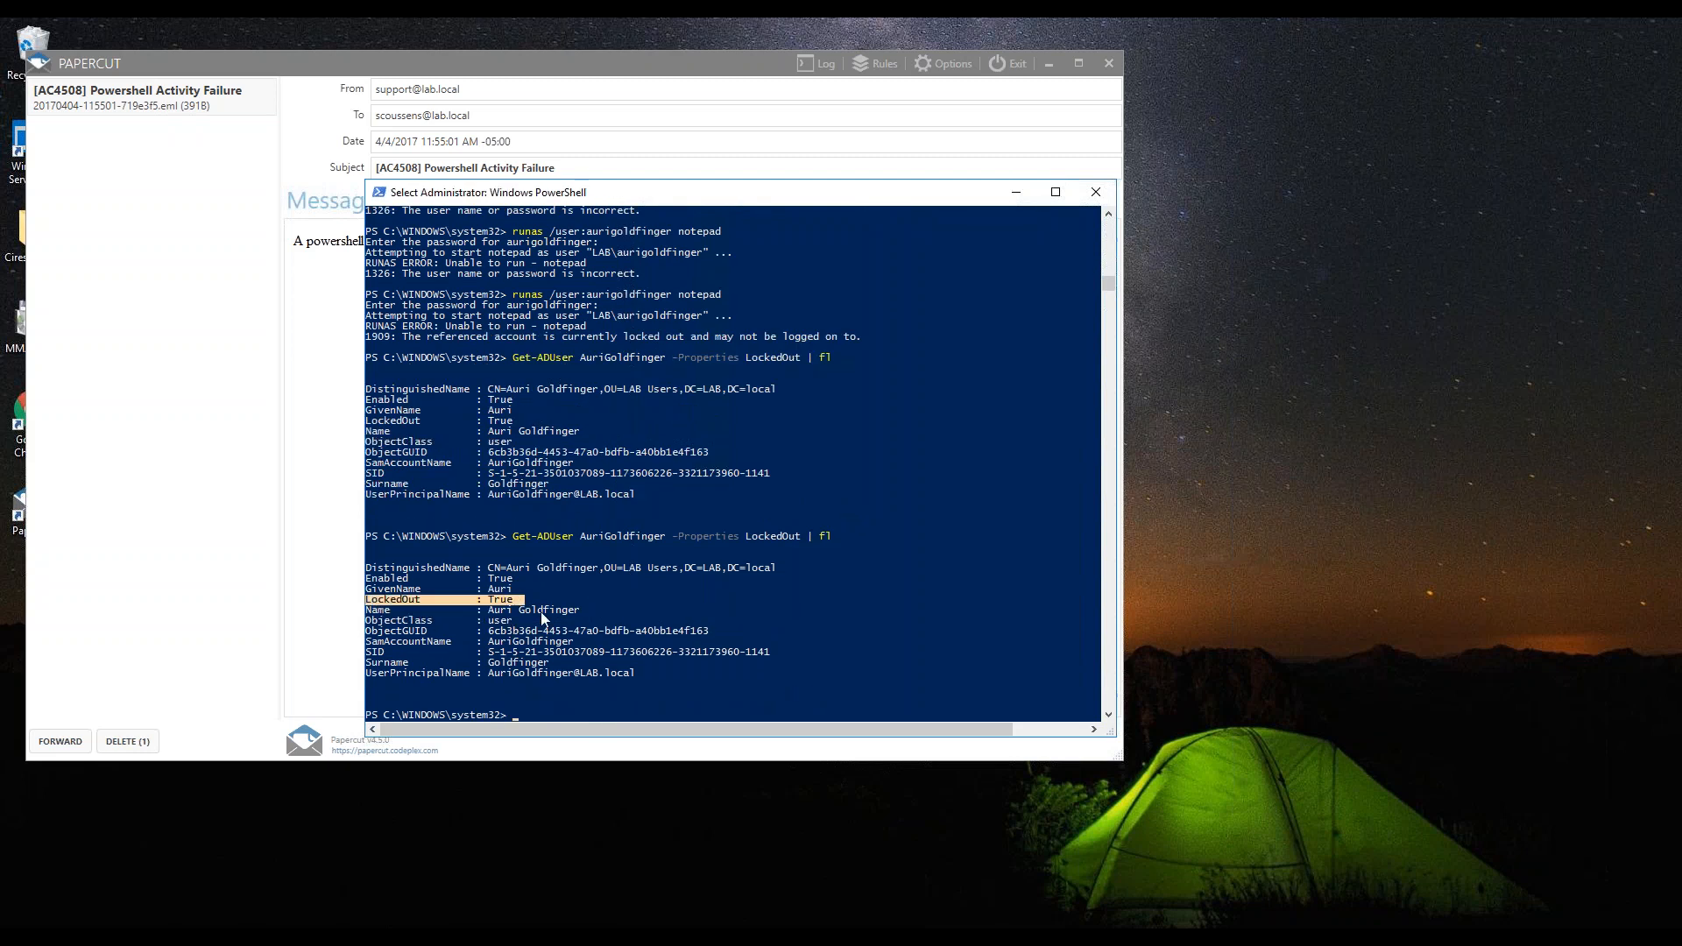
Minimize the current Remote Desktop session and switch to the IT Service Portal in the other session
click(515, 716)
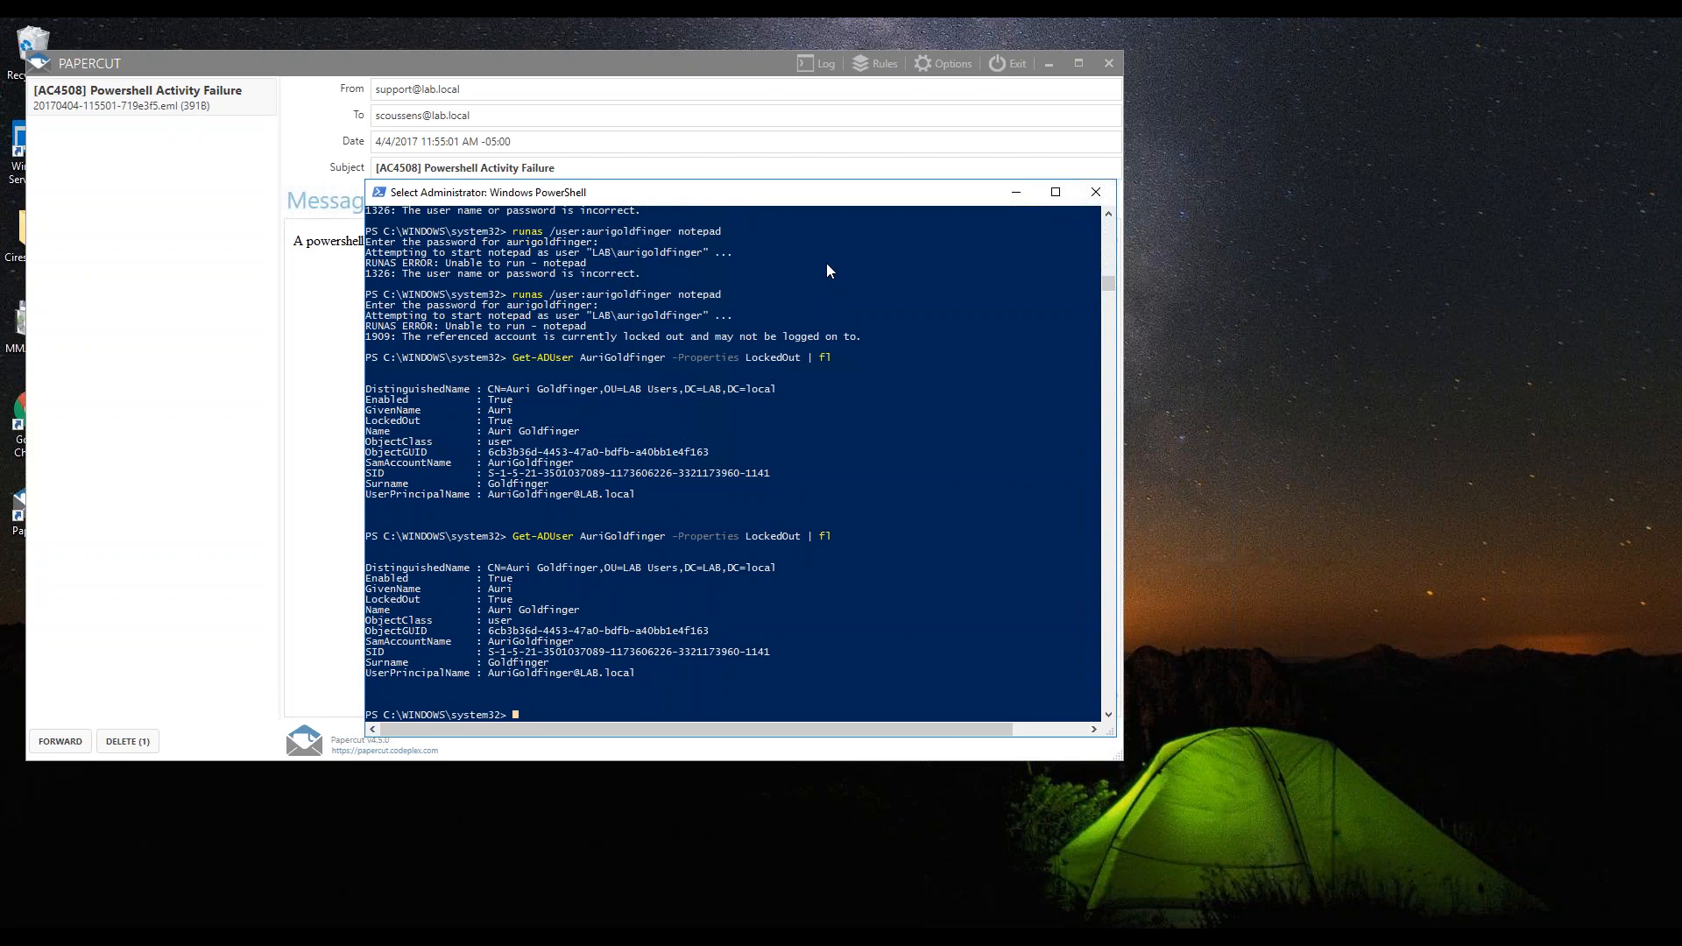
mouse_move(929, 21)
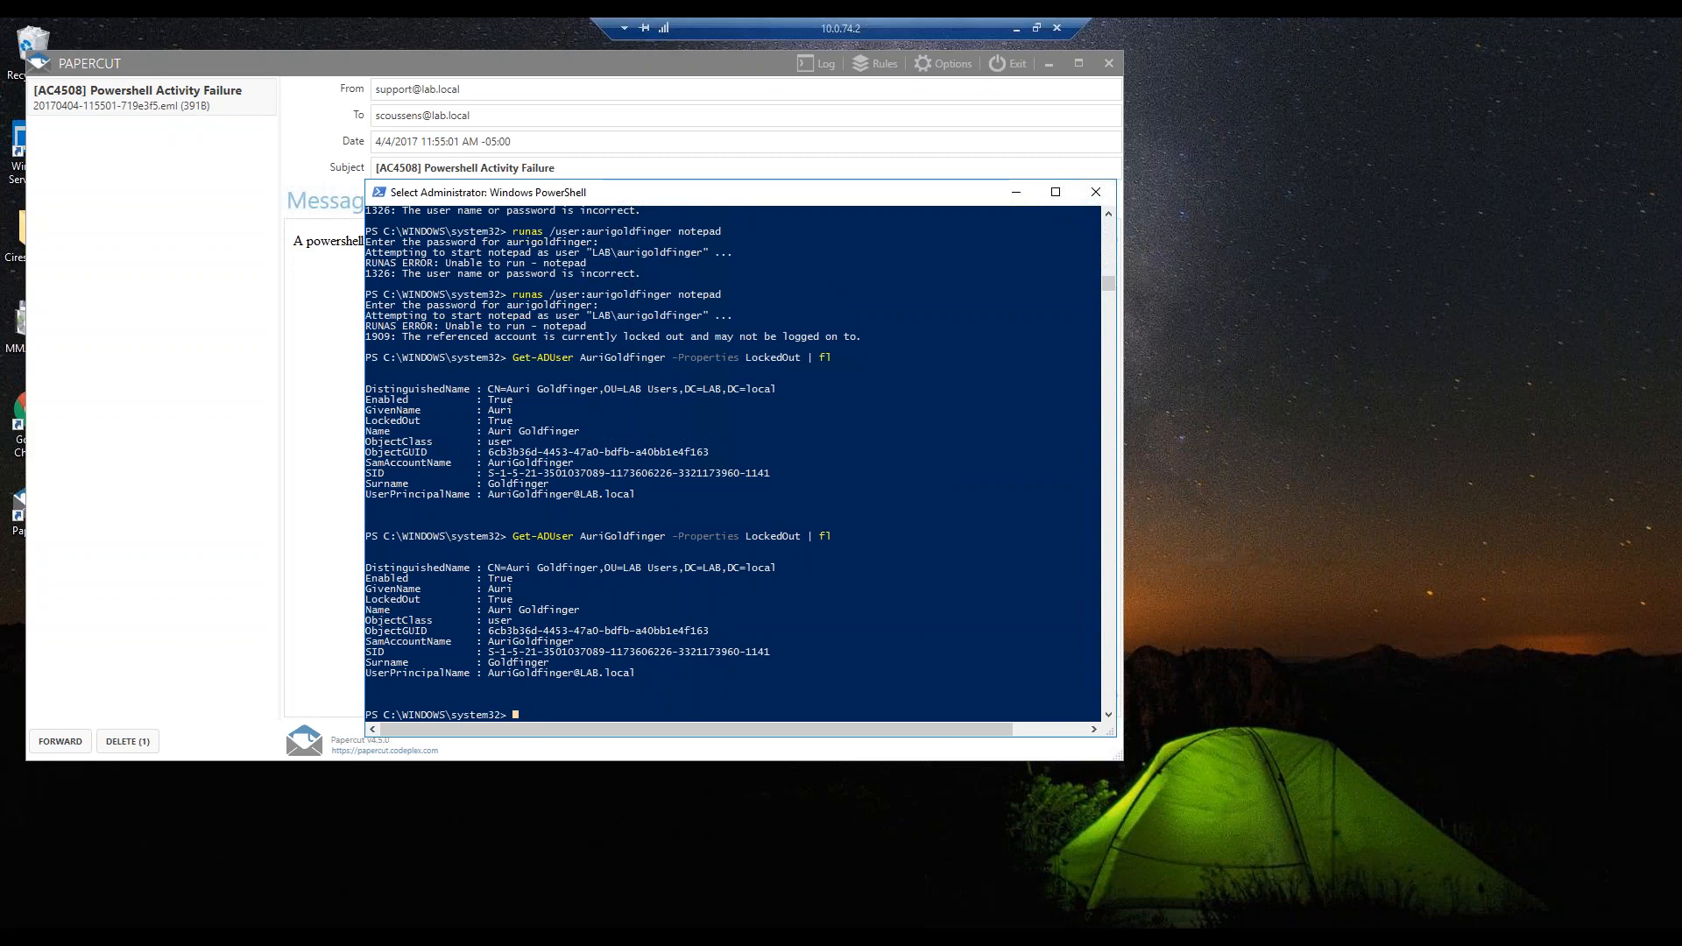
click(1017, 36)
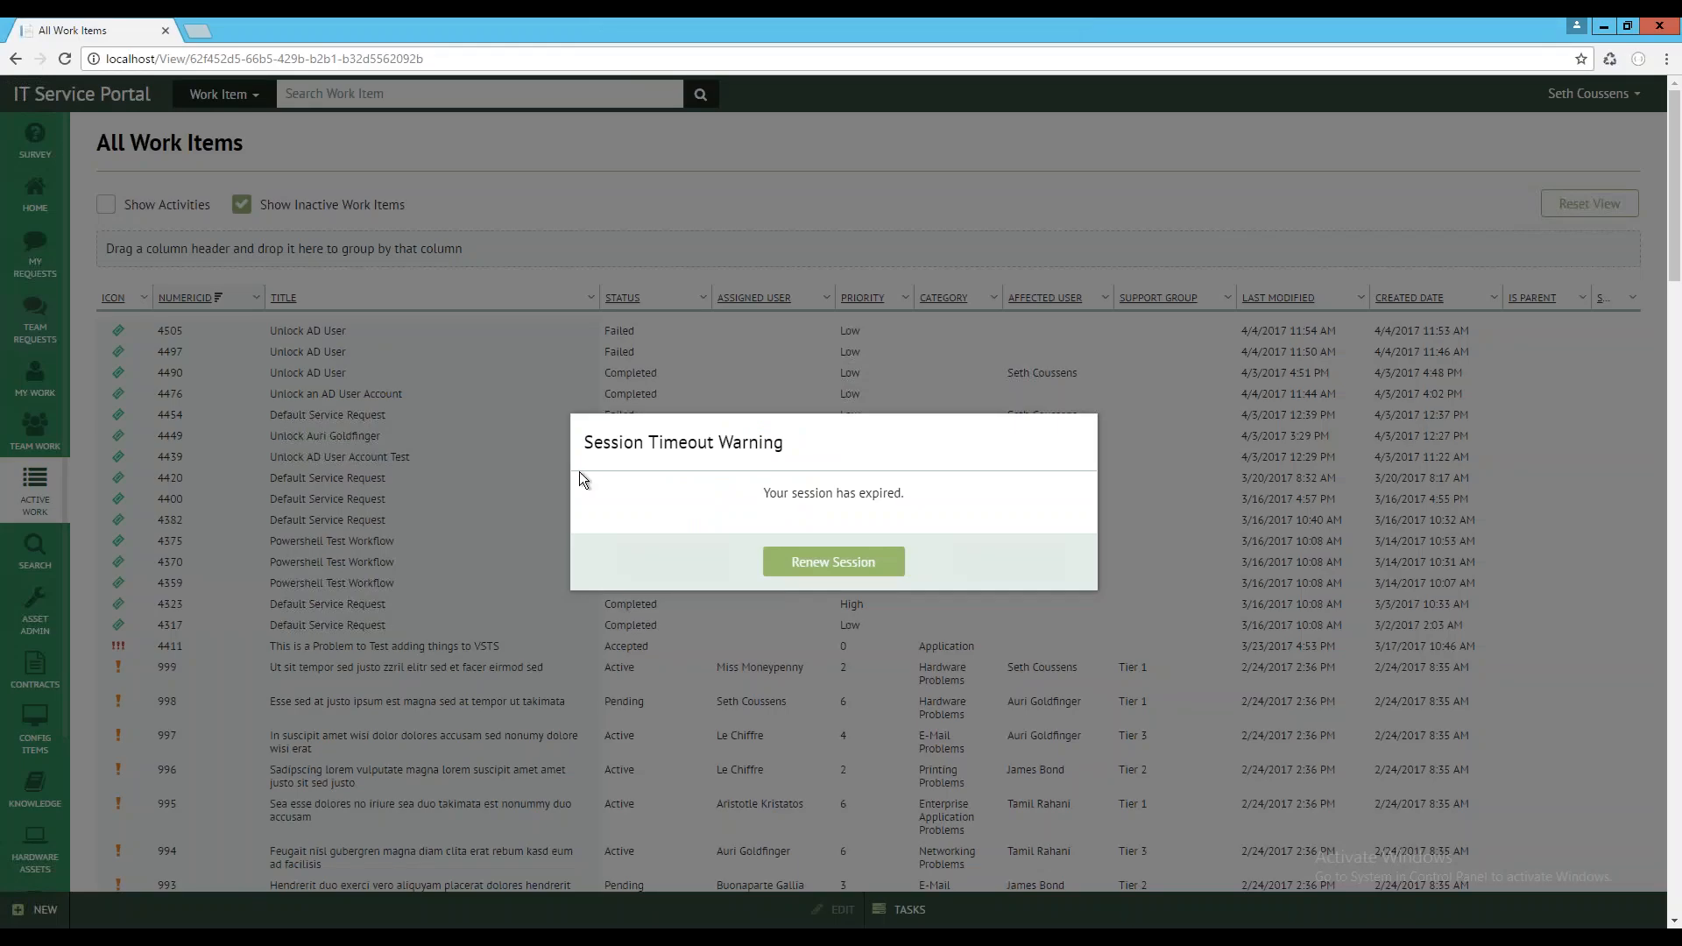
click(793, 557)
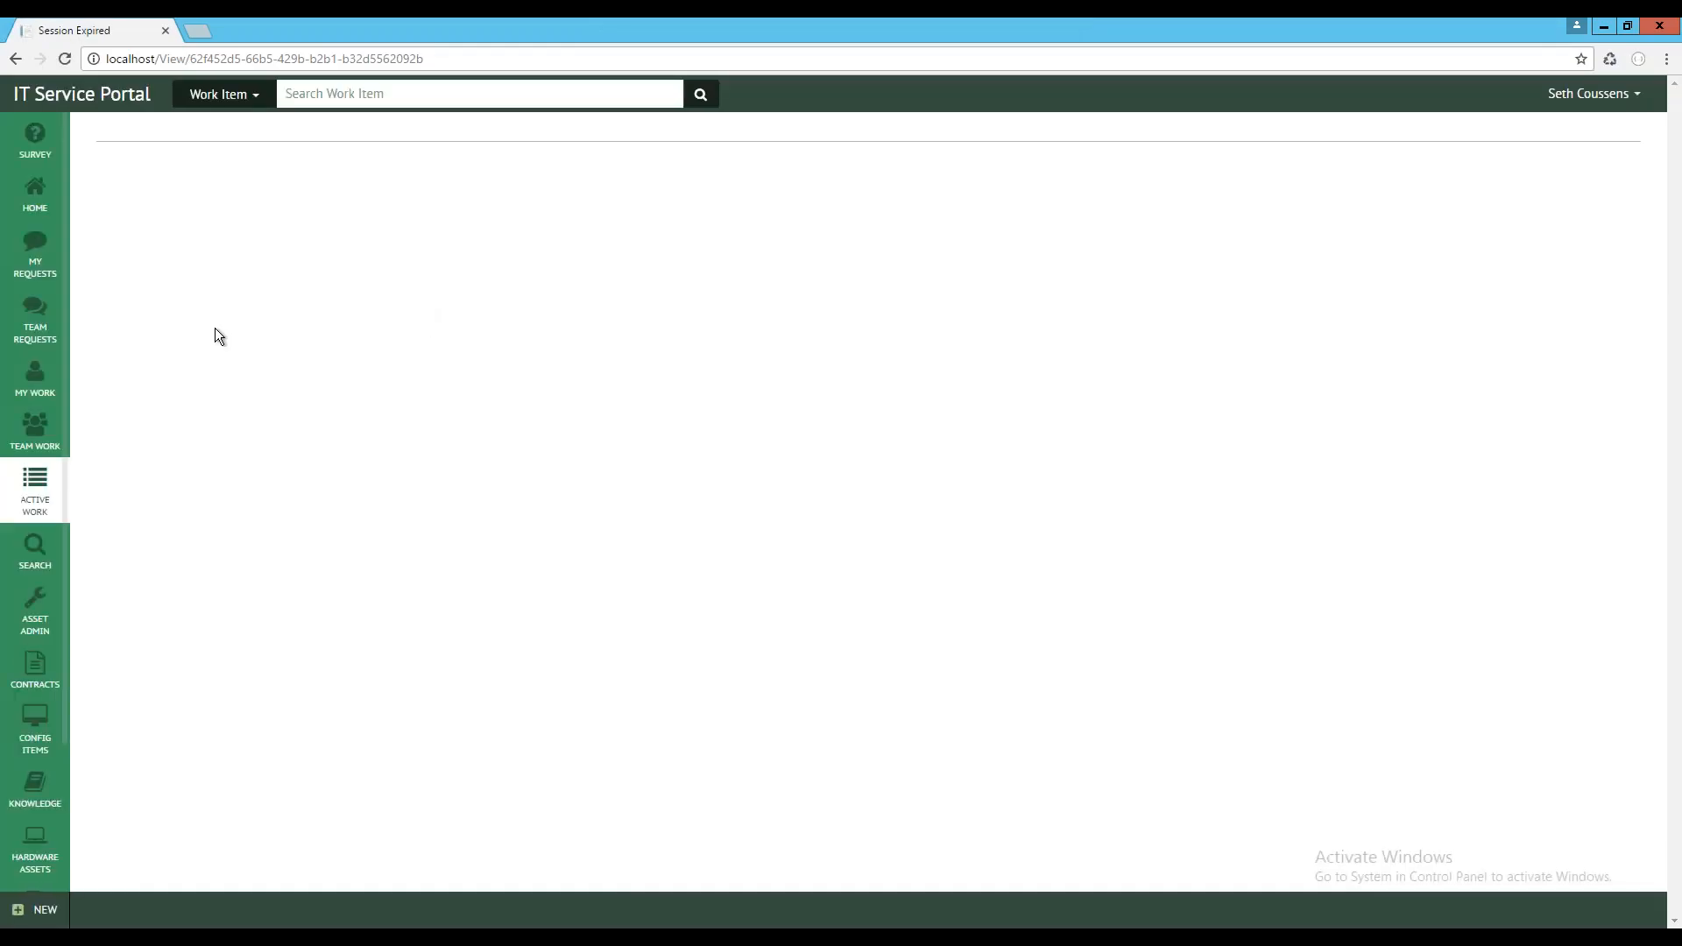
Open the Unlock AD User Account request offering from Active Directory Services on the portal's home page
click(38, 196)
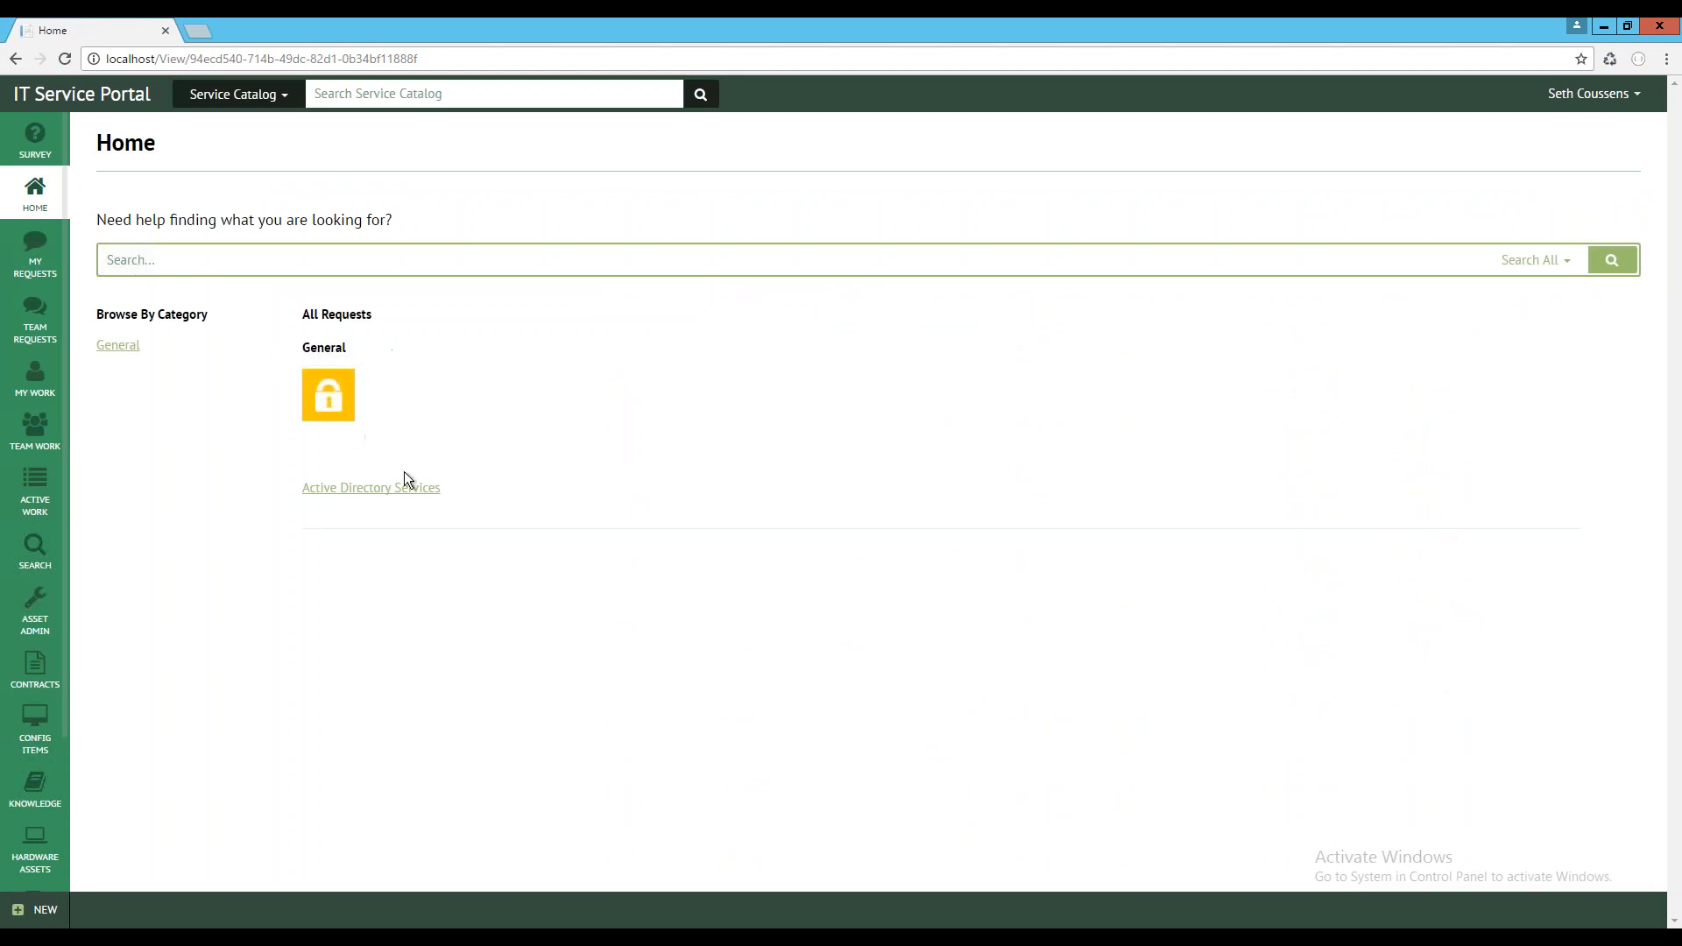
click(394, 491)
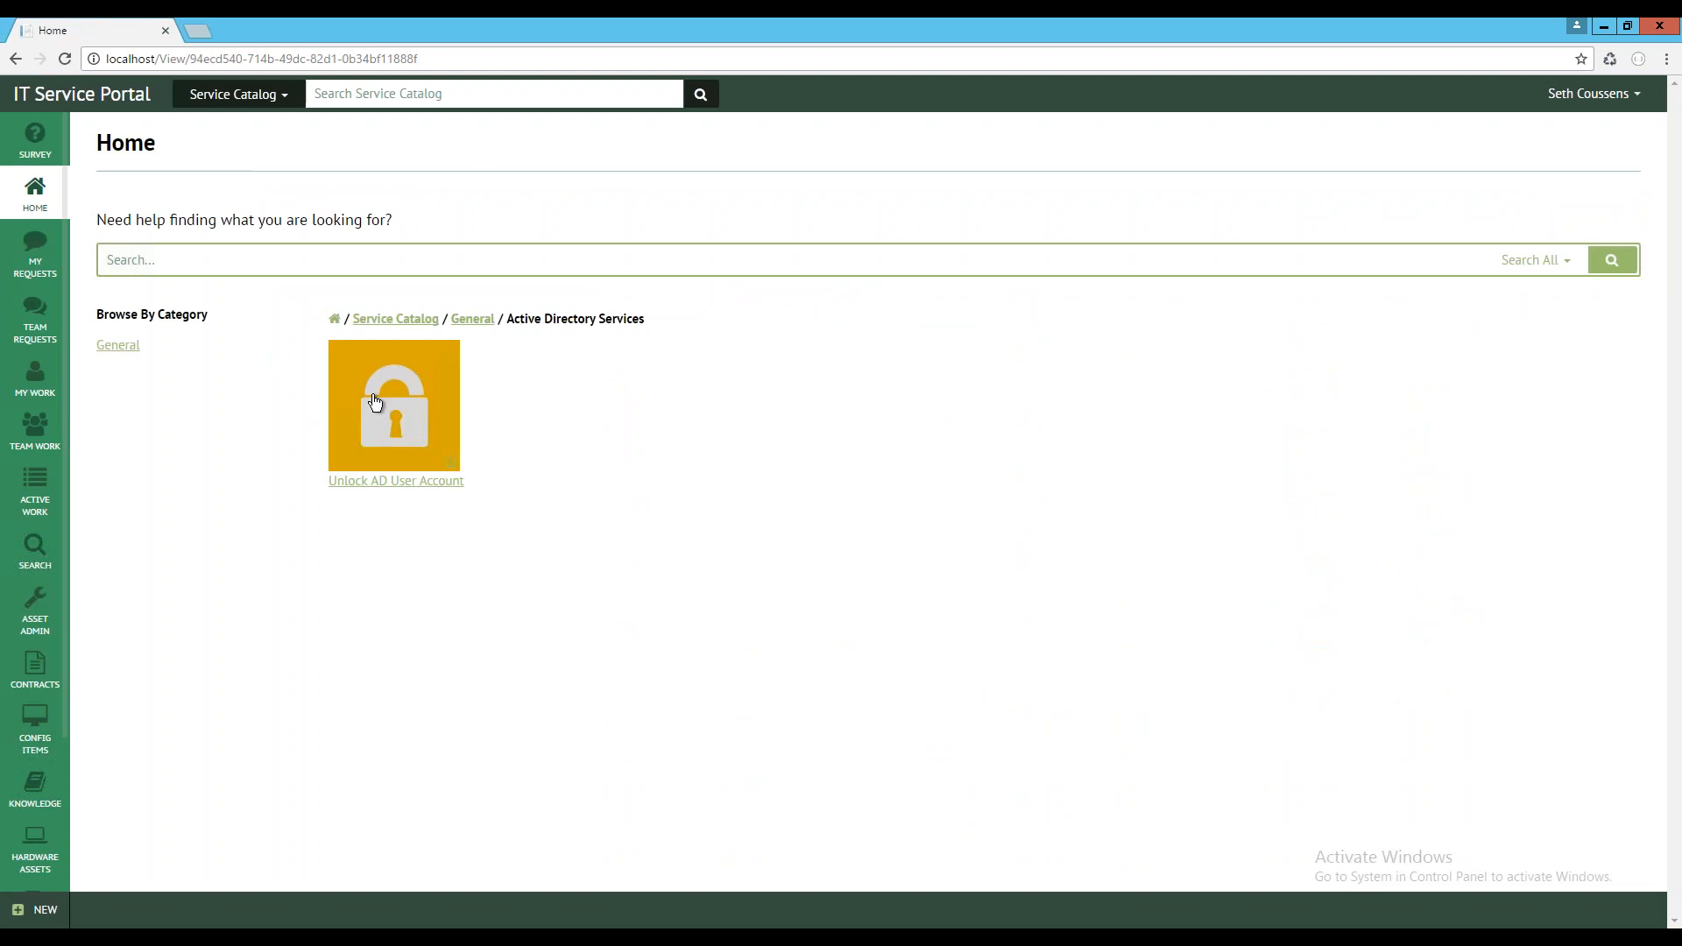
click(375, 391)
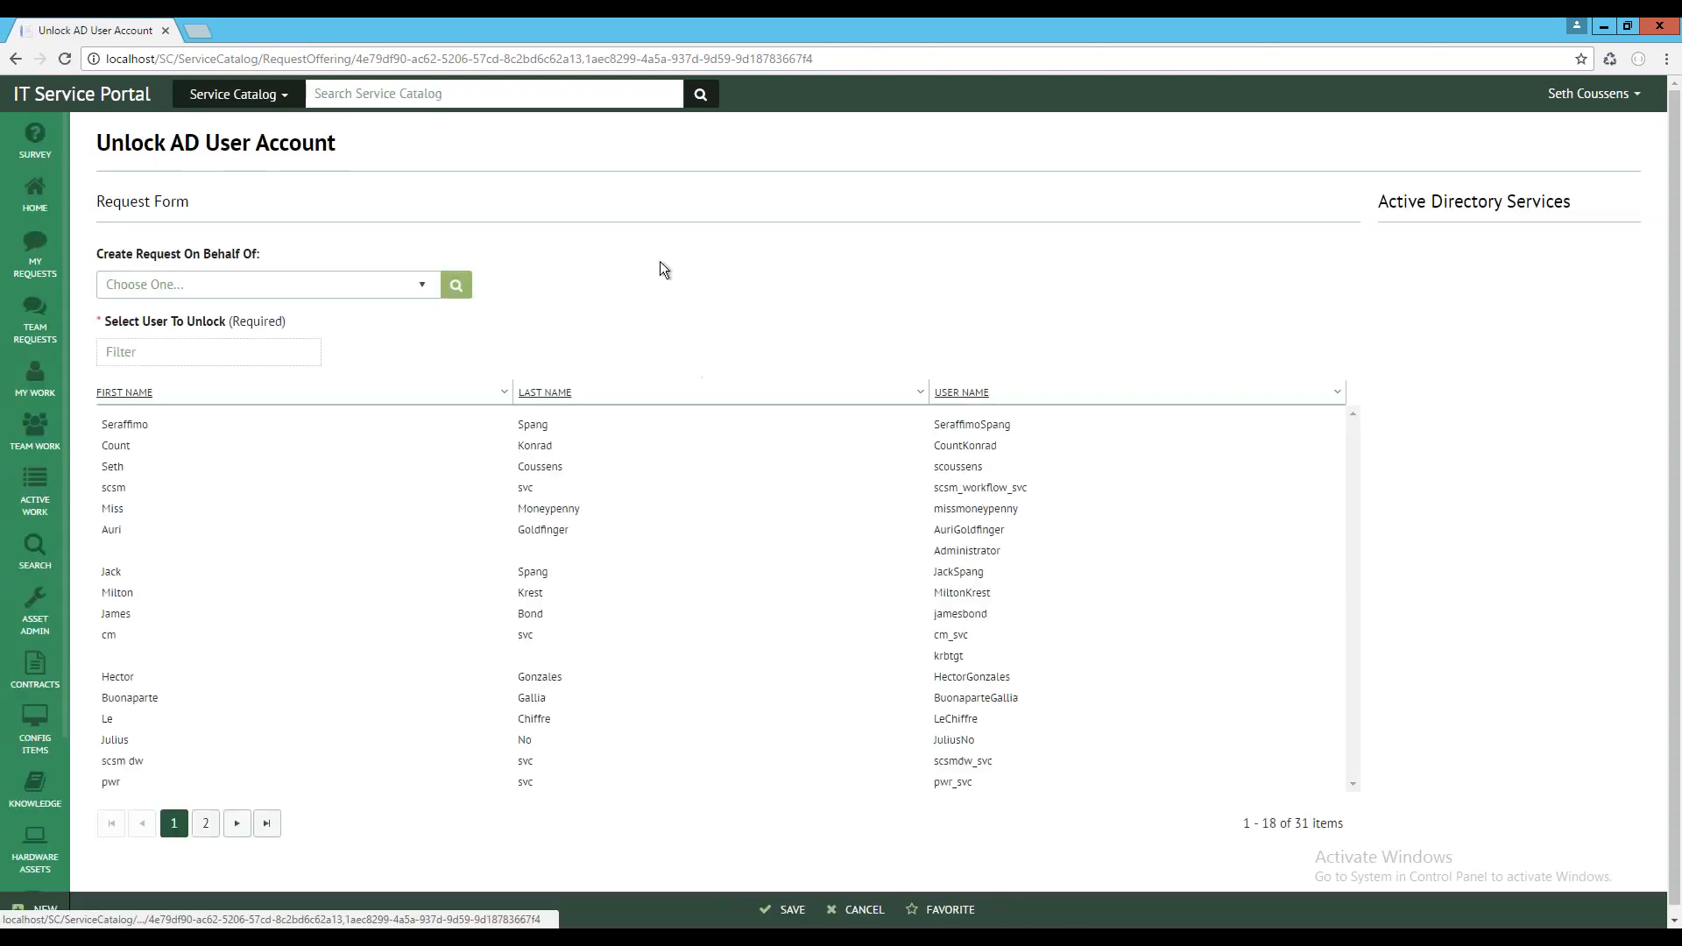
Submit the unlock request with the locked-out test user selected both as the user to unlock and as the on-behalf-of user
click(171, 353)
text(auri)
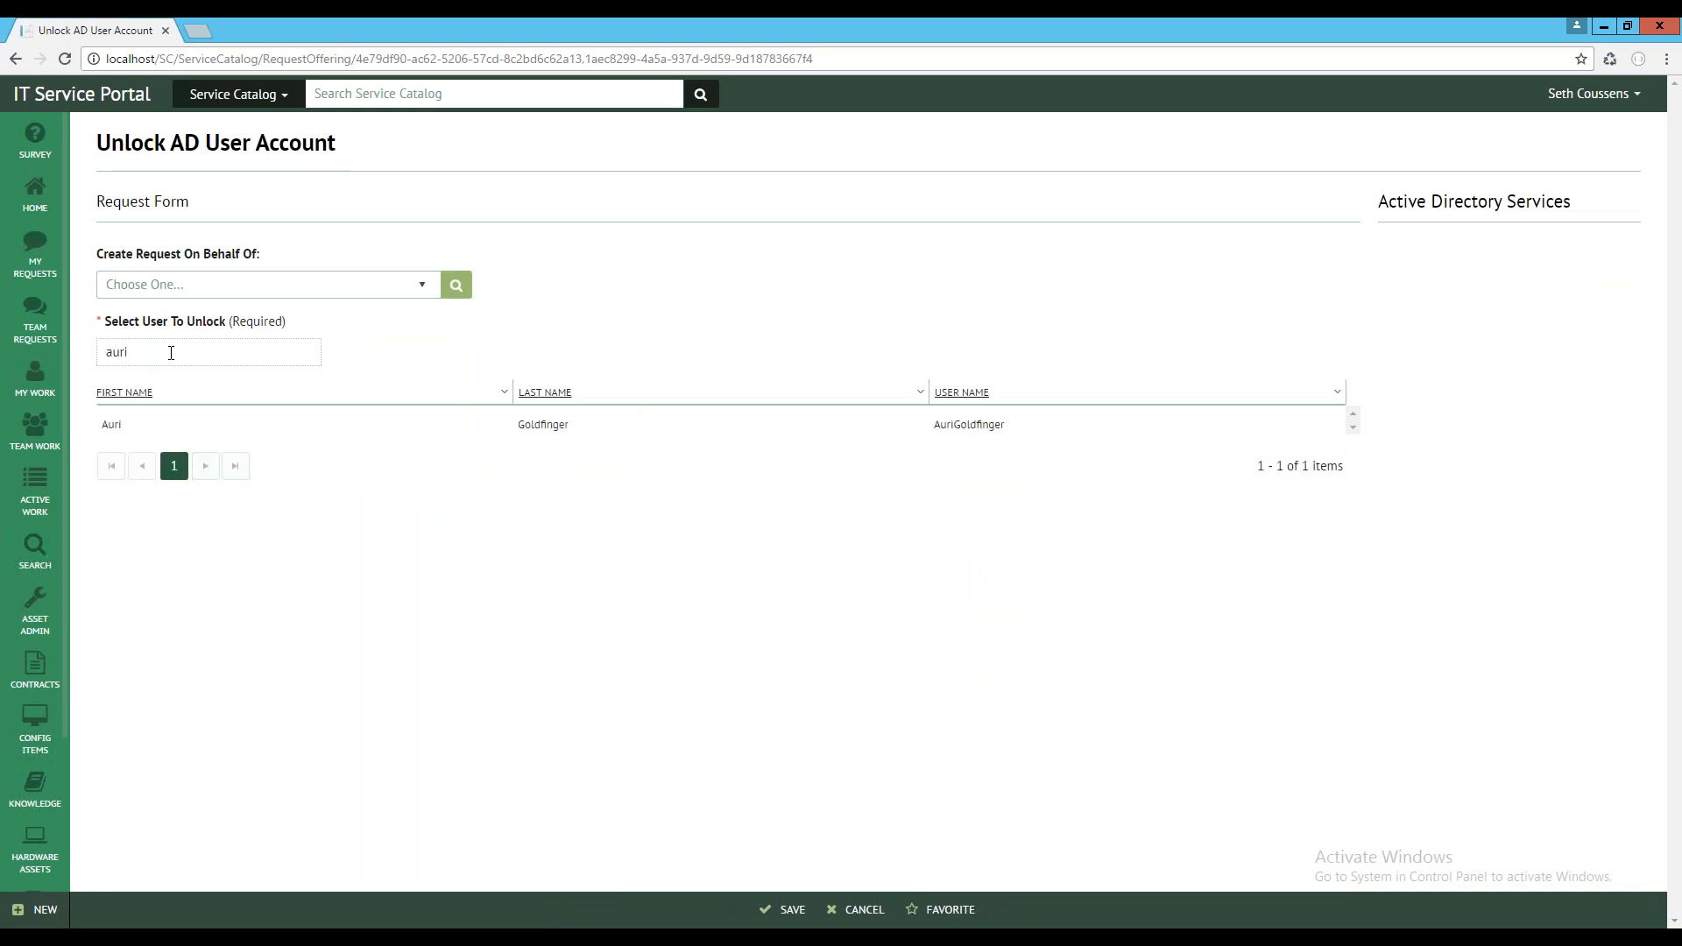
click(181, 419)
click(421, 294)
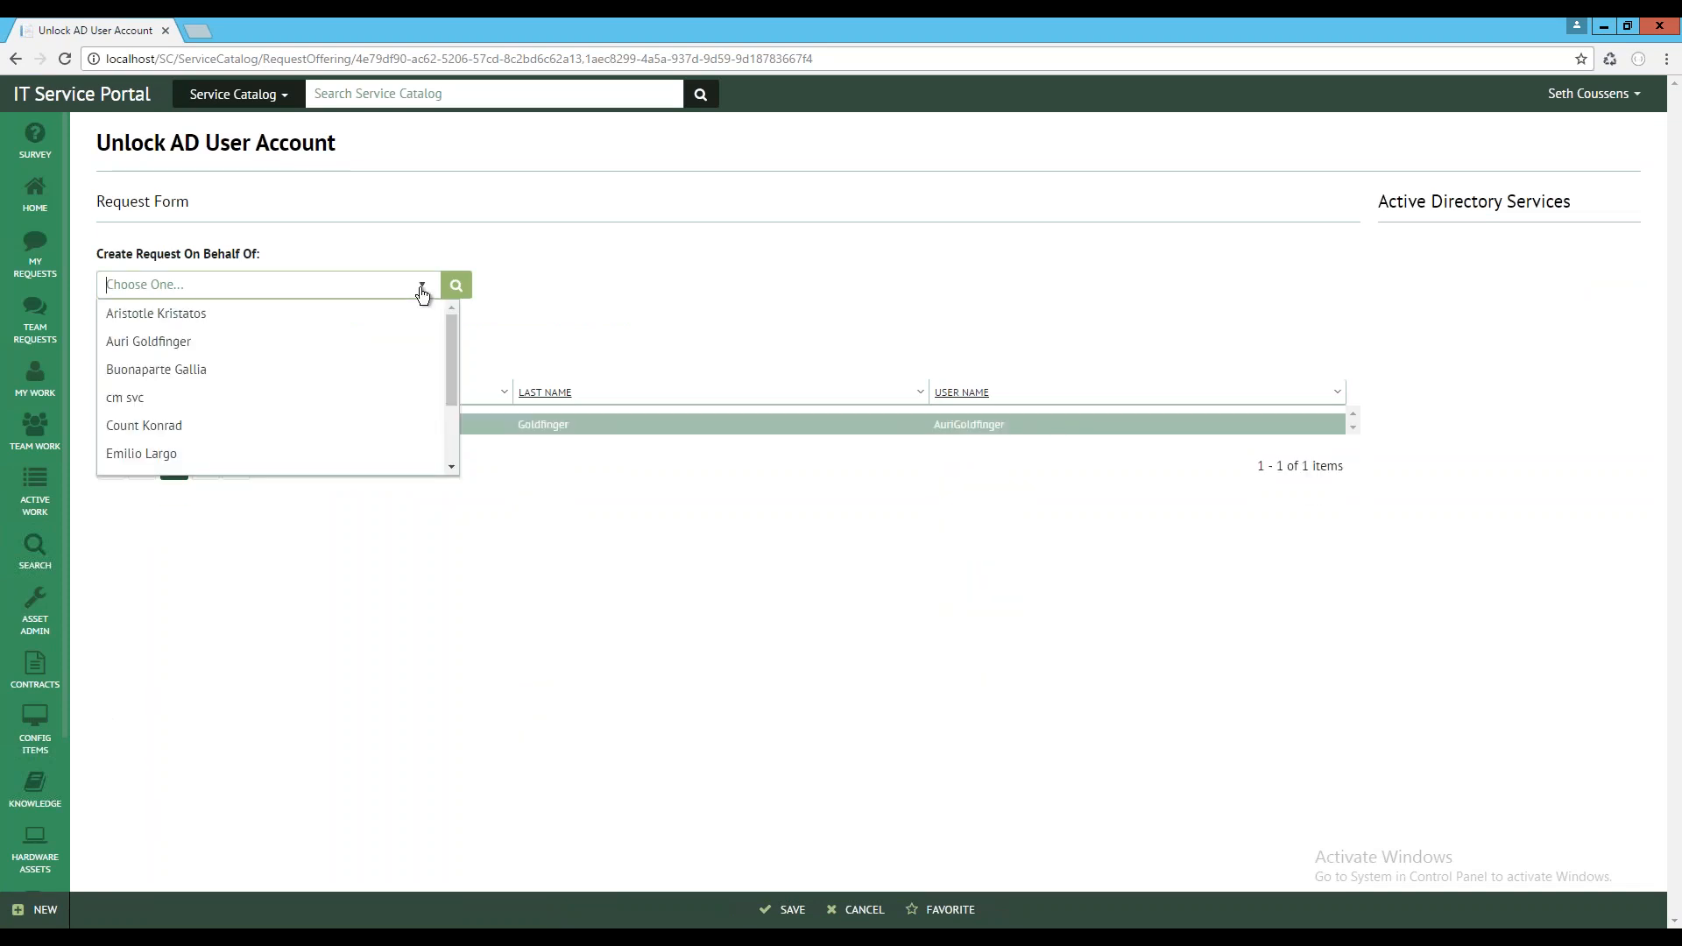
click(184, 342)
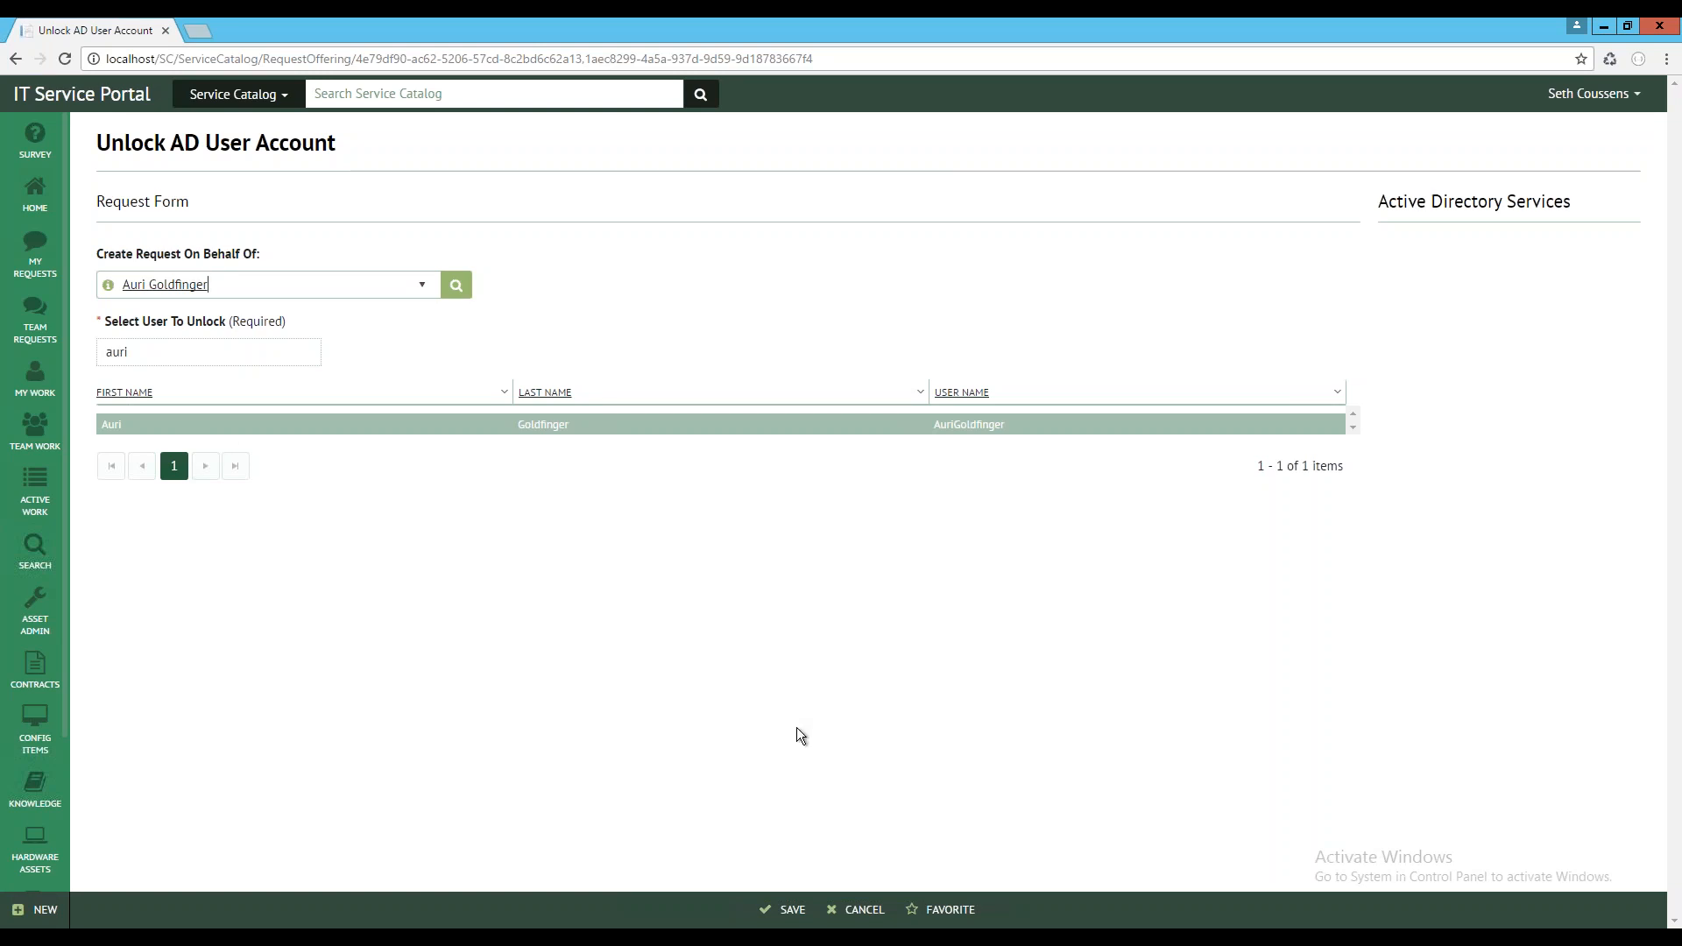
click(793, 912)
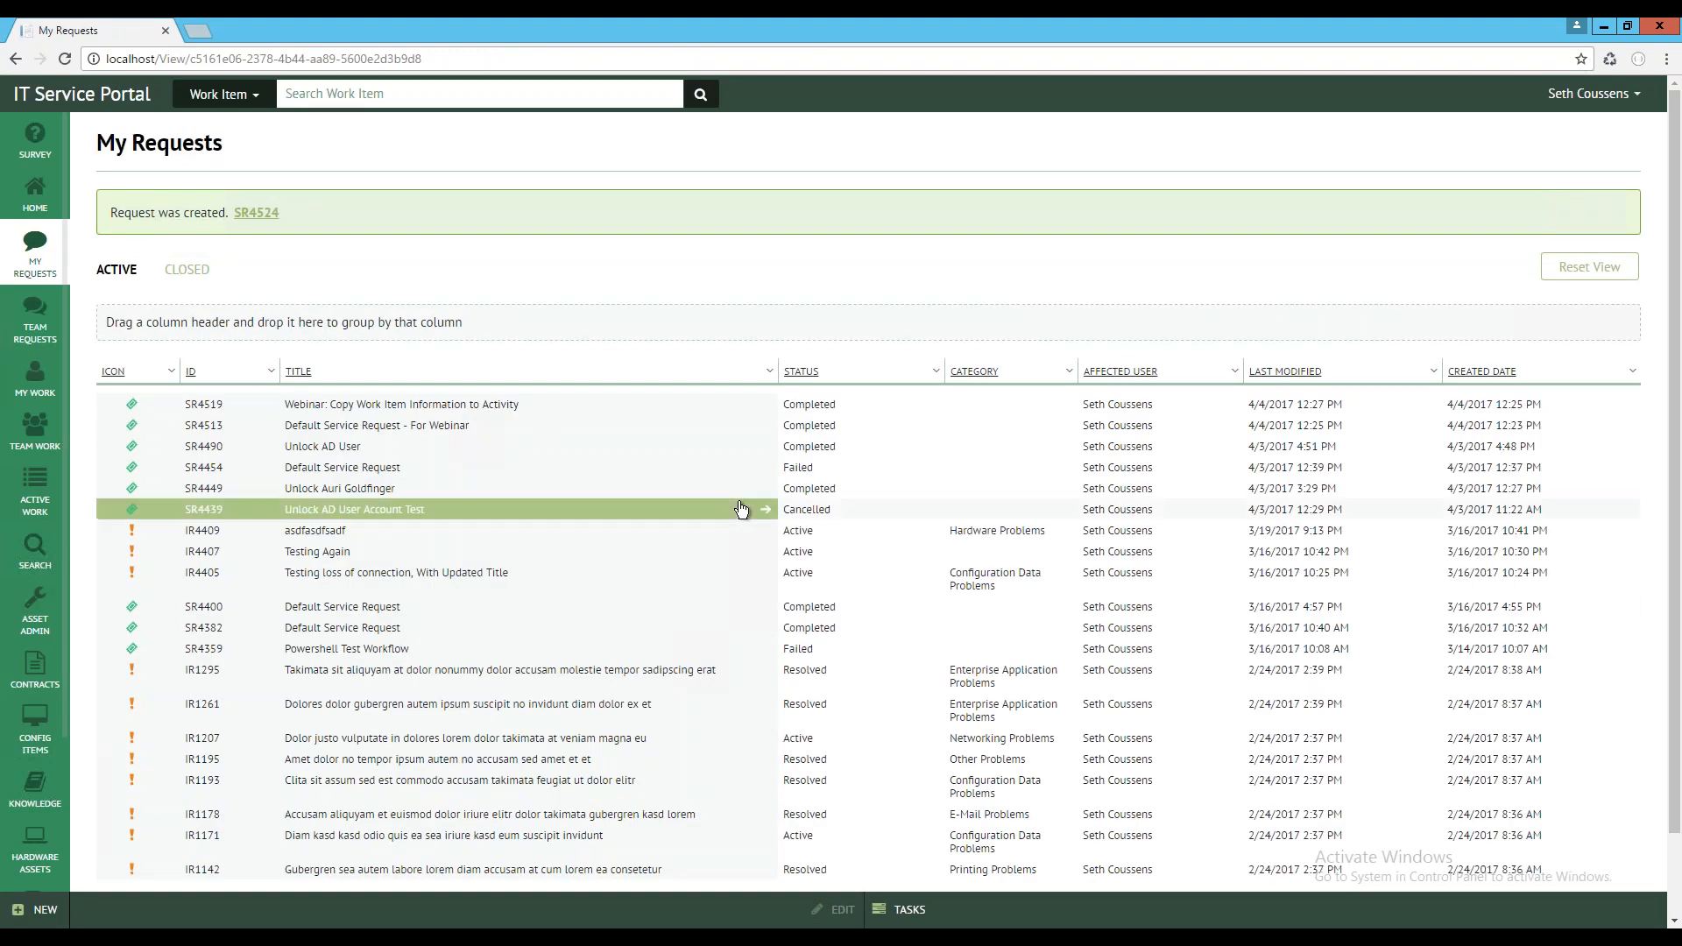
Open the newly created service request and examine its general details and user inputs
click(263, 213)
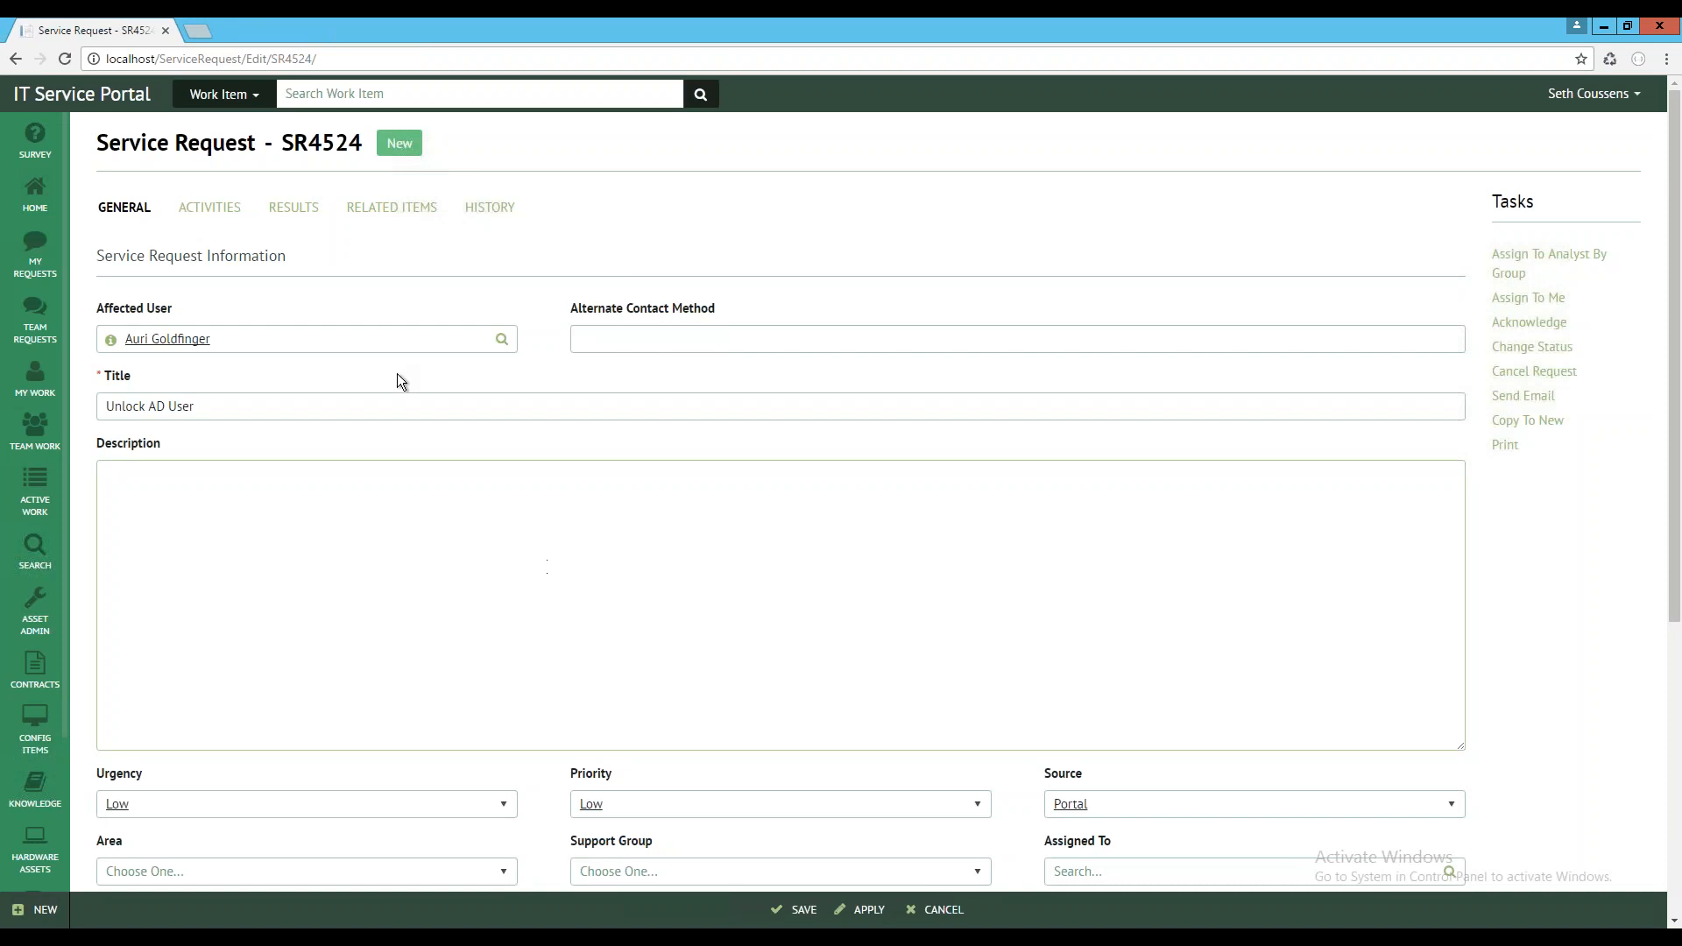
scroll(1569, 647, down, 4)
scroll(1549, 651, down, 2)
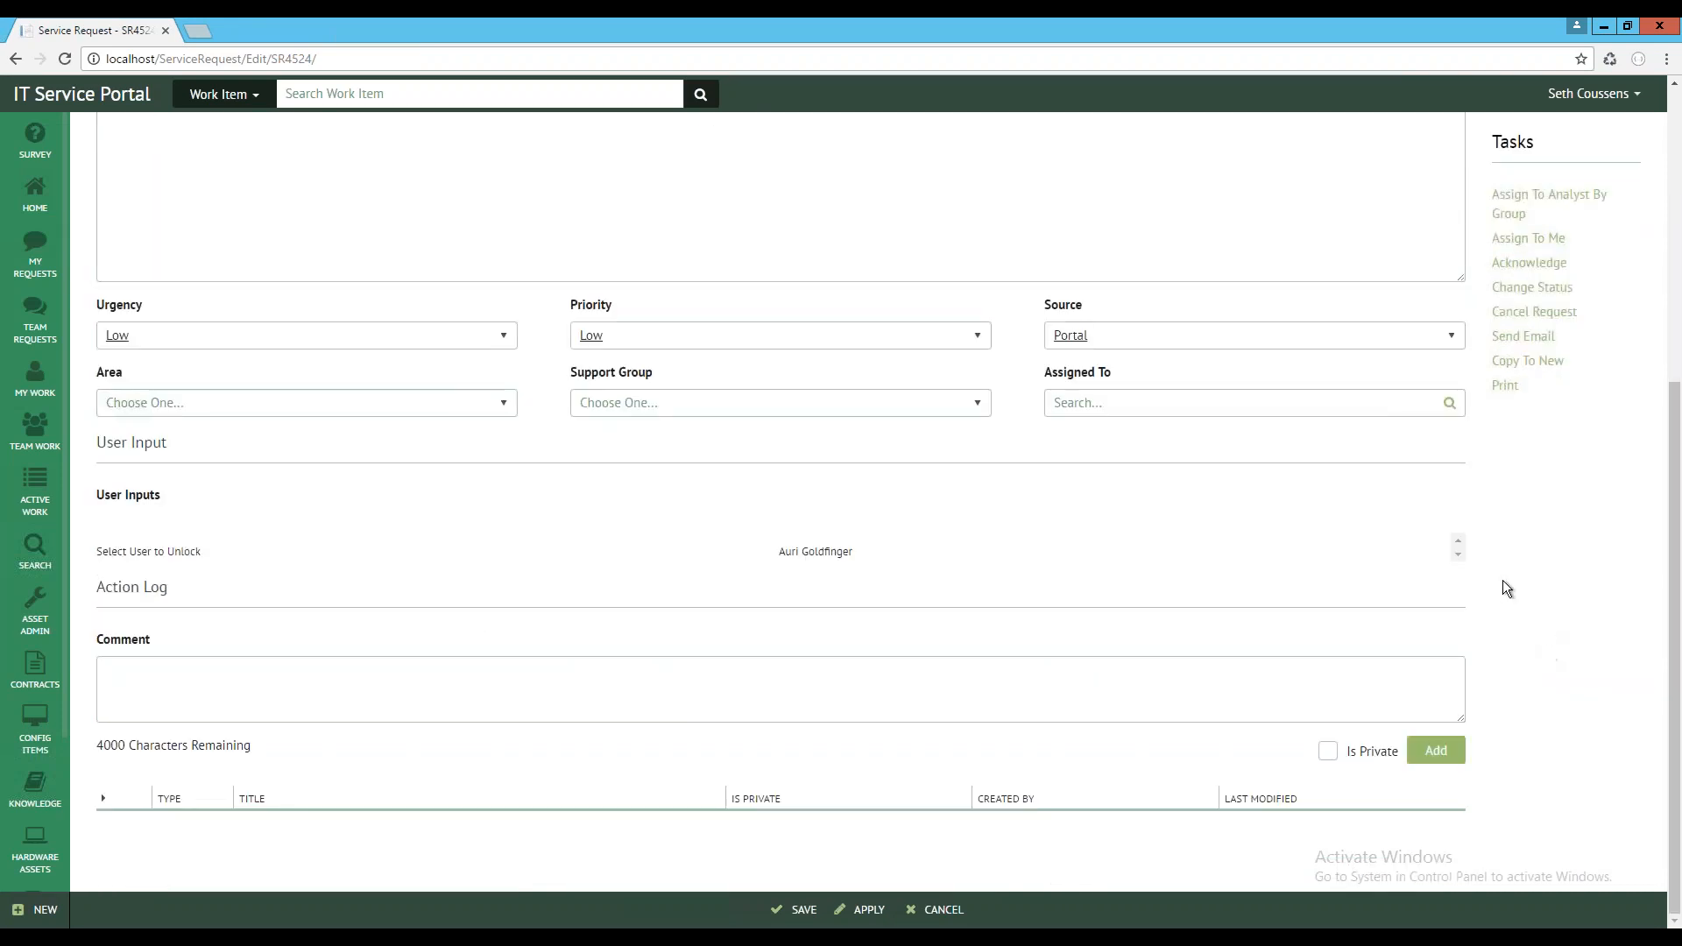
scroll(435, 619, up, 5)
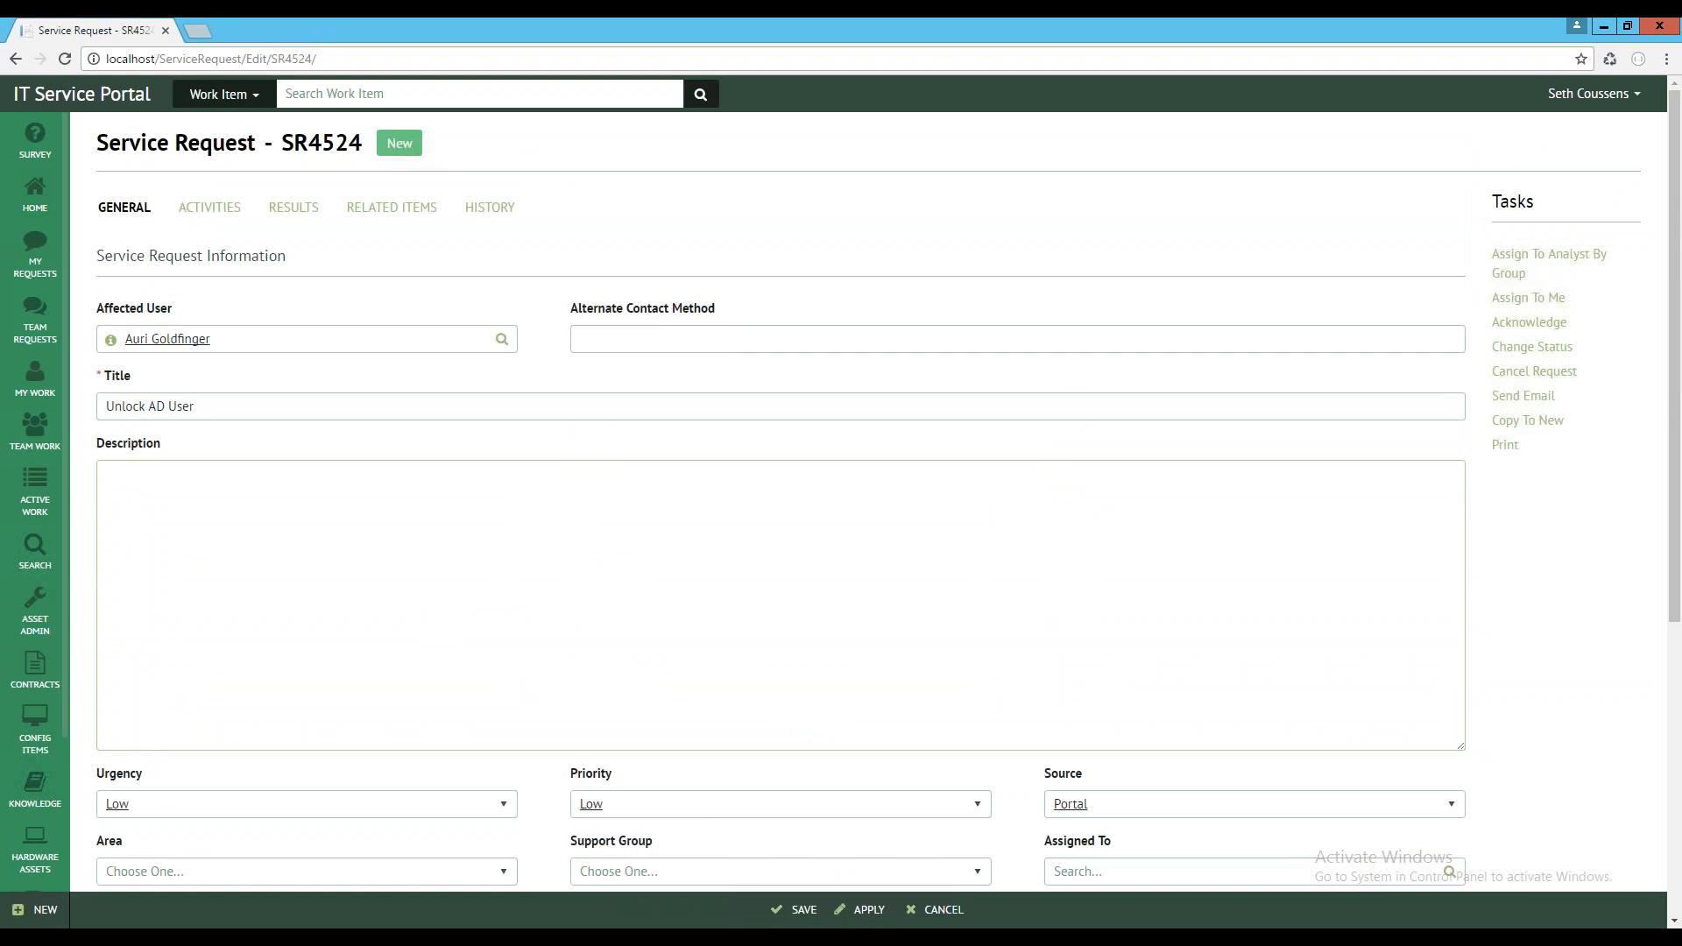
Examine the service request's activities, expanding the Unlock Related User activity to review its fields and collapsing it again
click(191, 208)
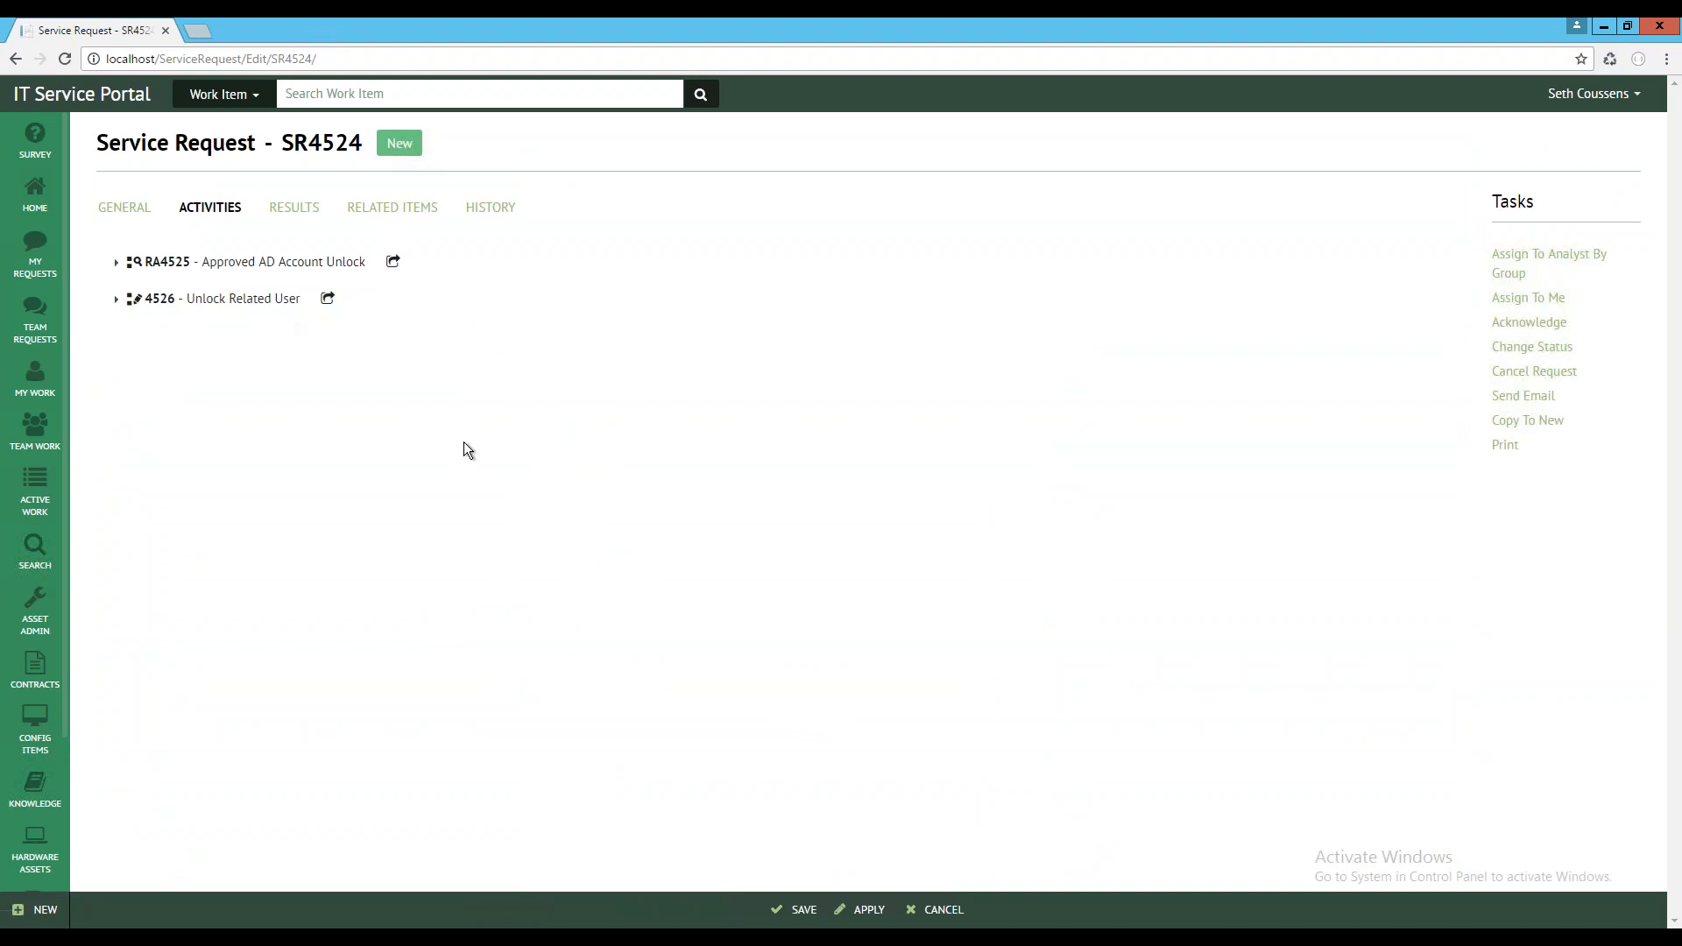
click(117, 300)
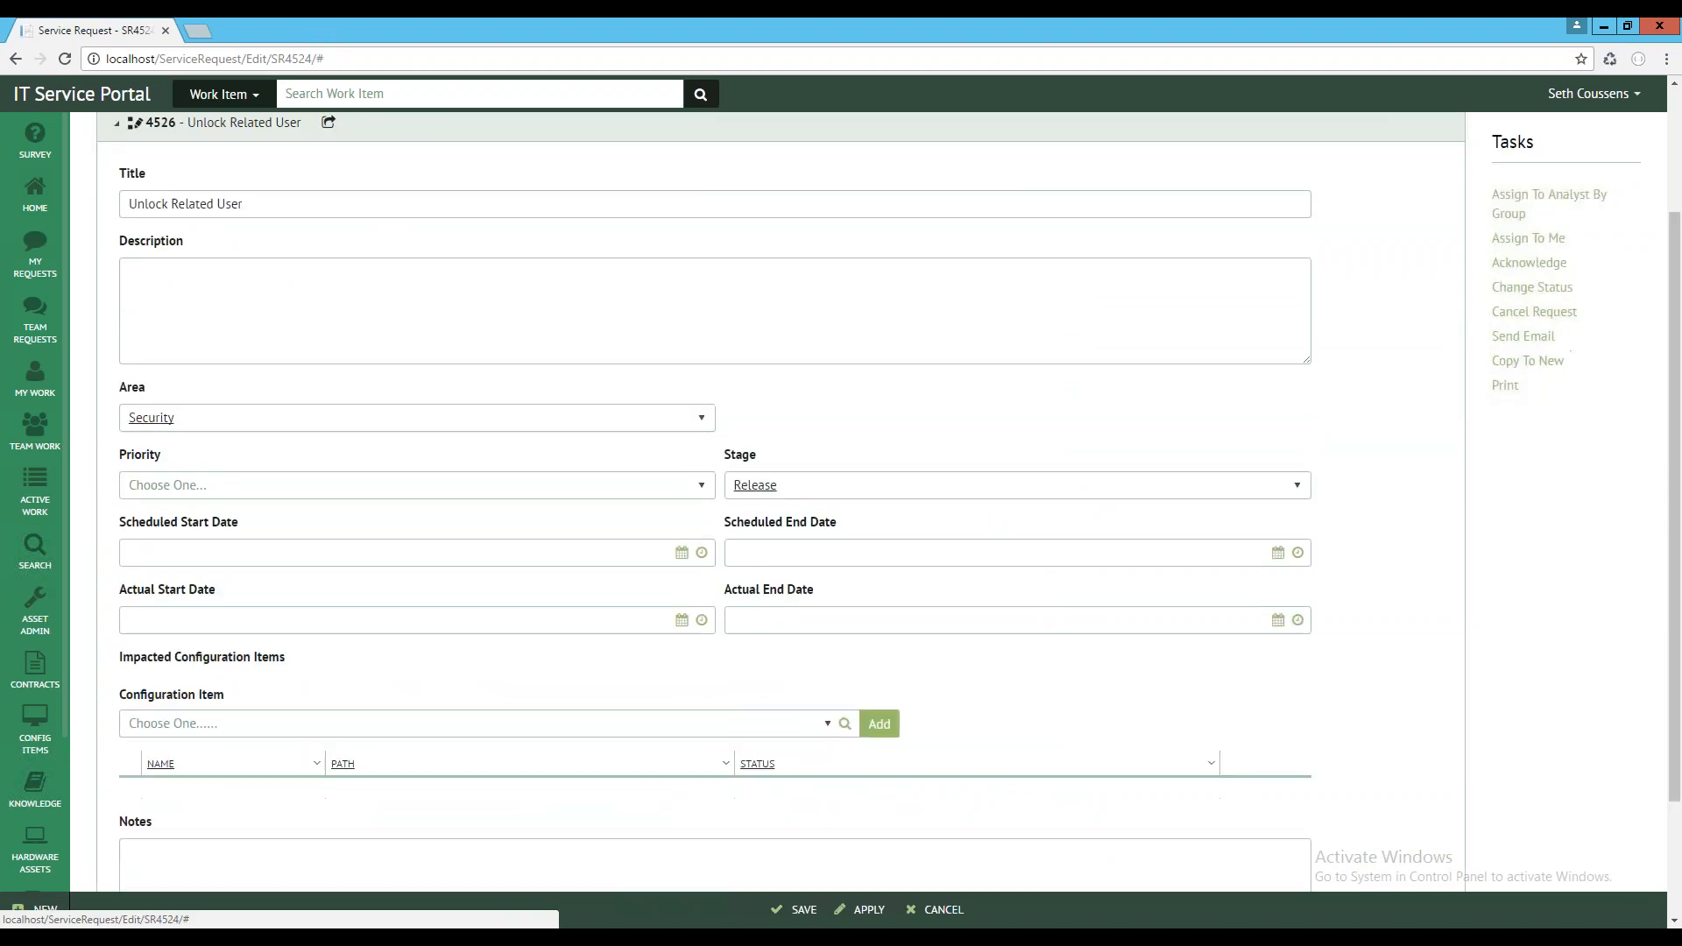
scroll(462, 612, up, 2)
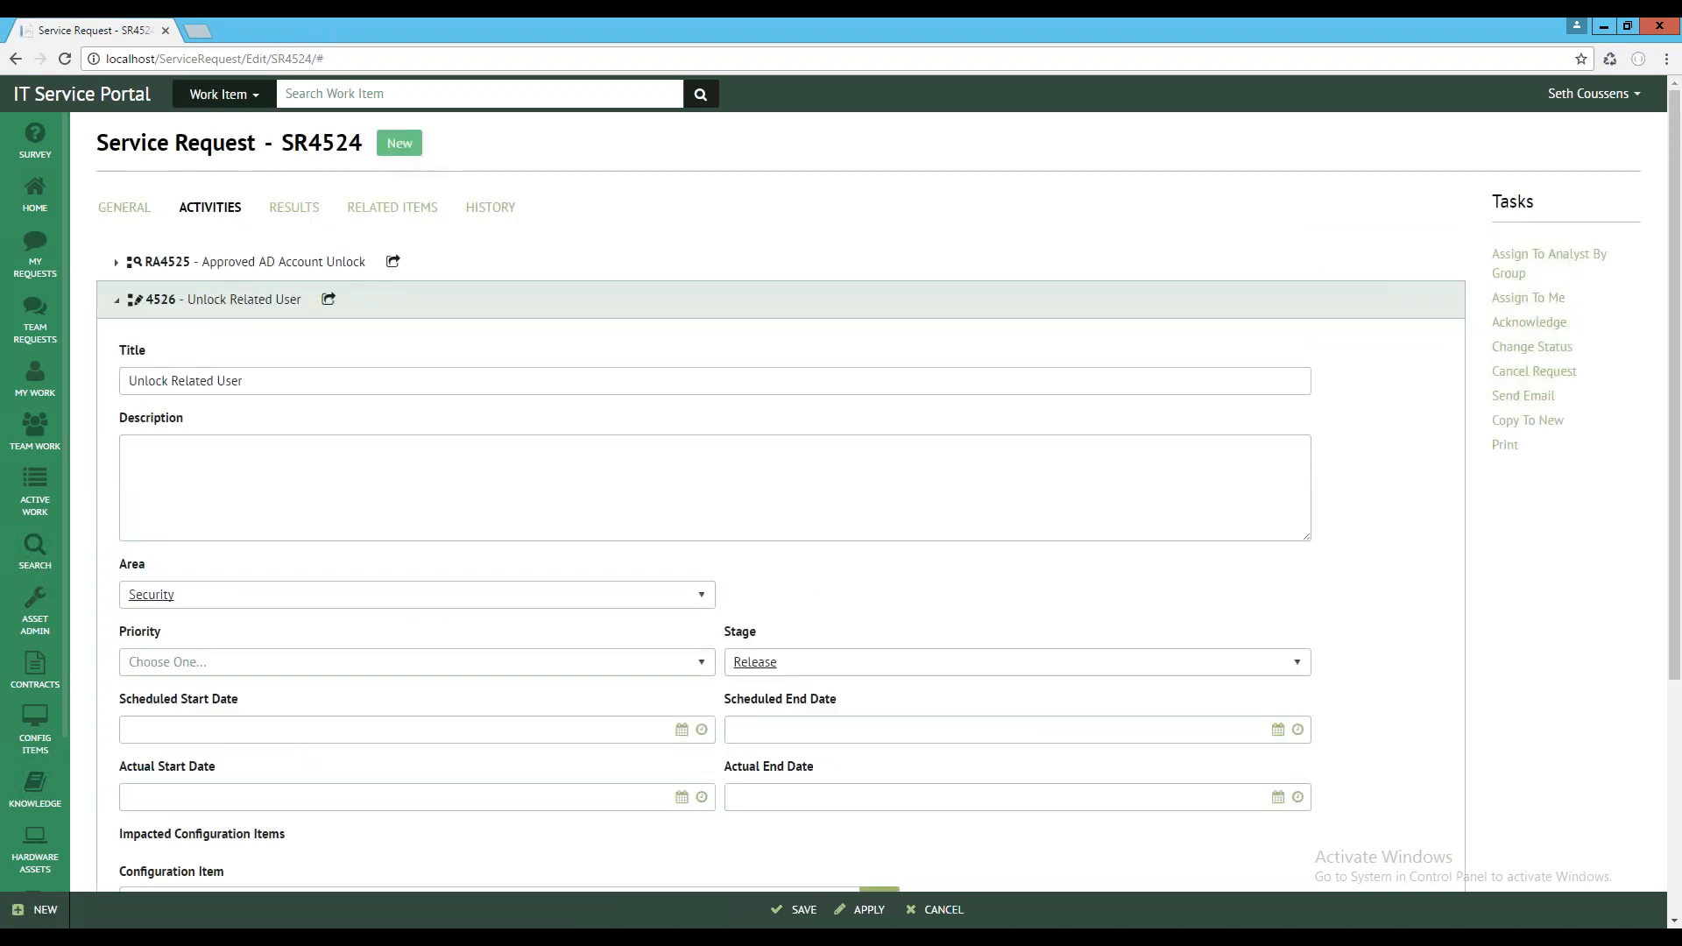
scroll(205, 532, down, 4)
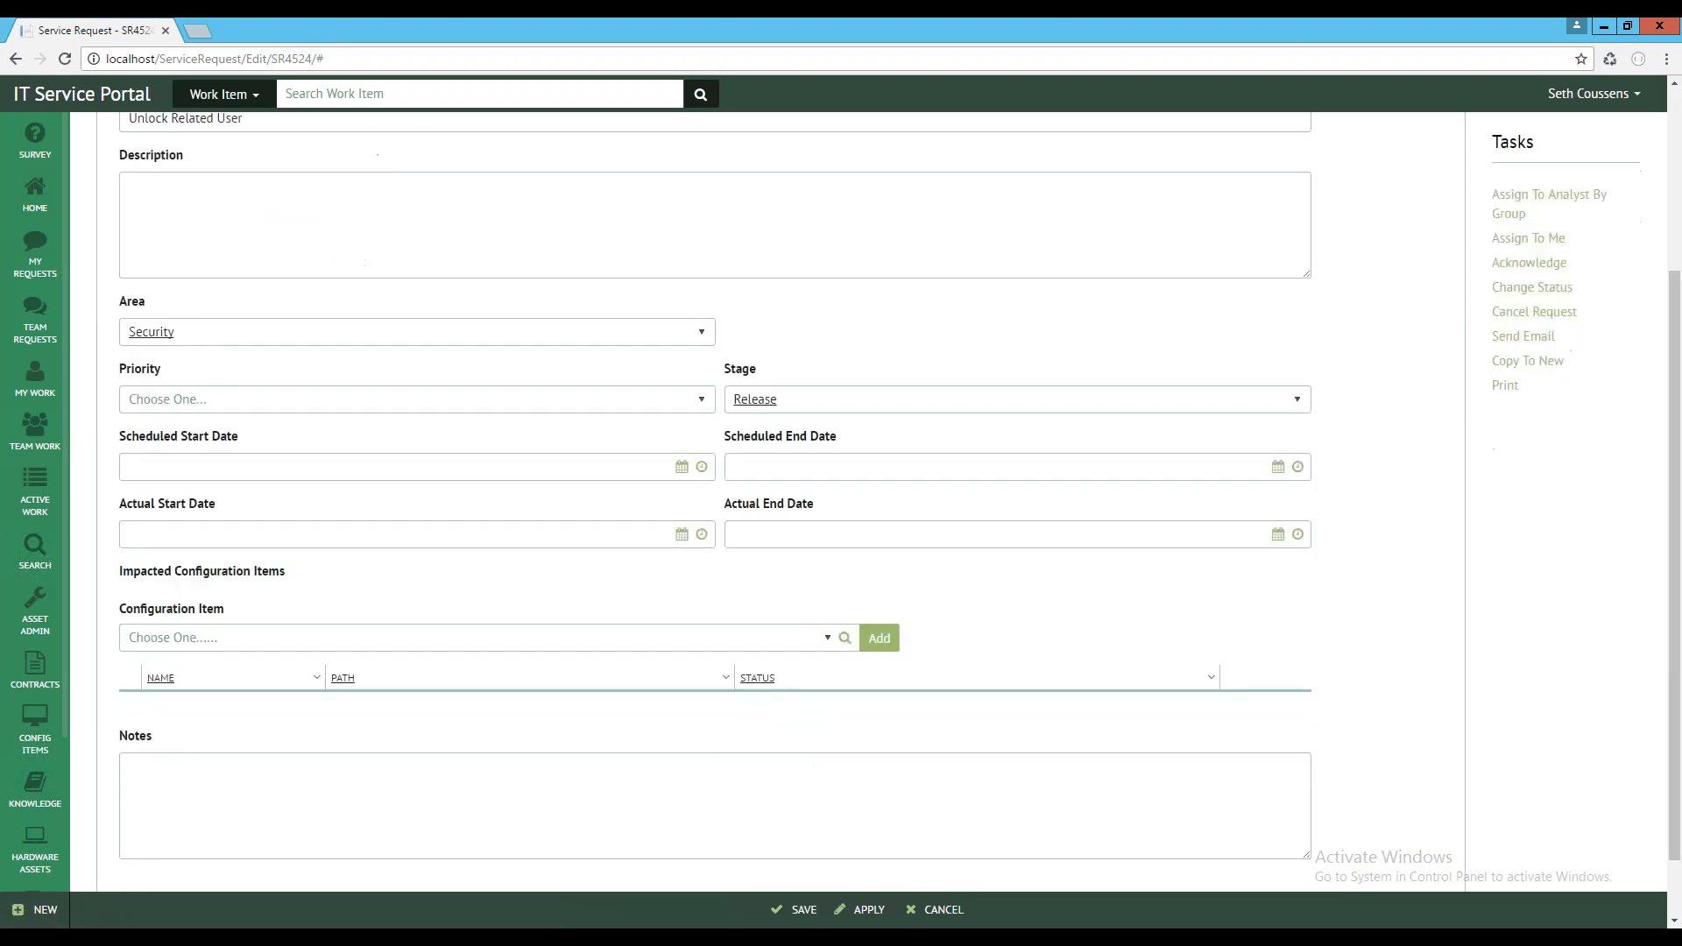
scroll(779, 500, up, 4)
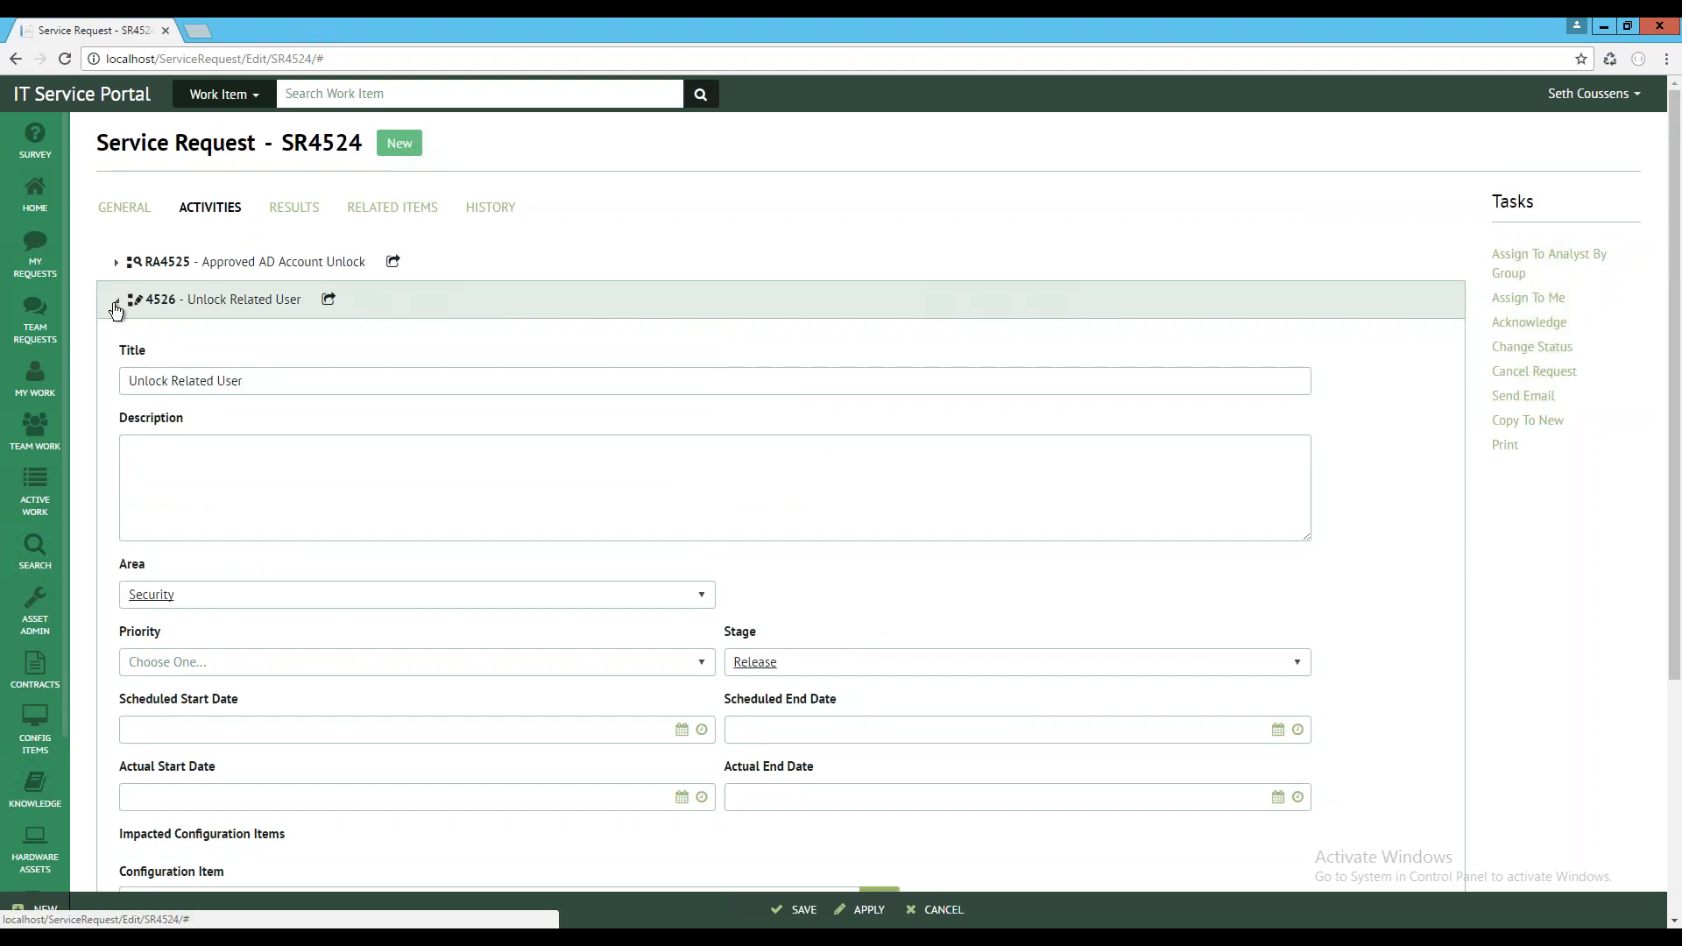
click(118, 301)
Reload the service request, approve its Approved AD Account Unlock review activity without a comment, and save
click(64, 58)
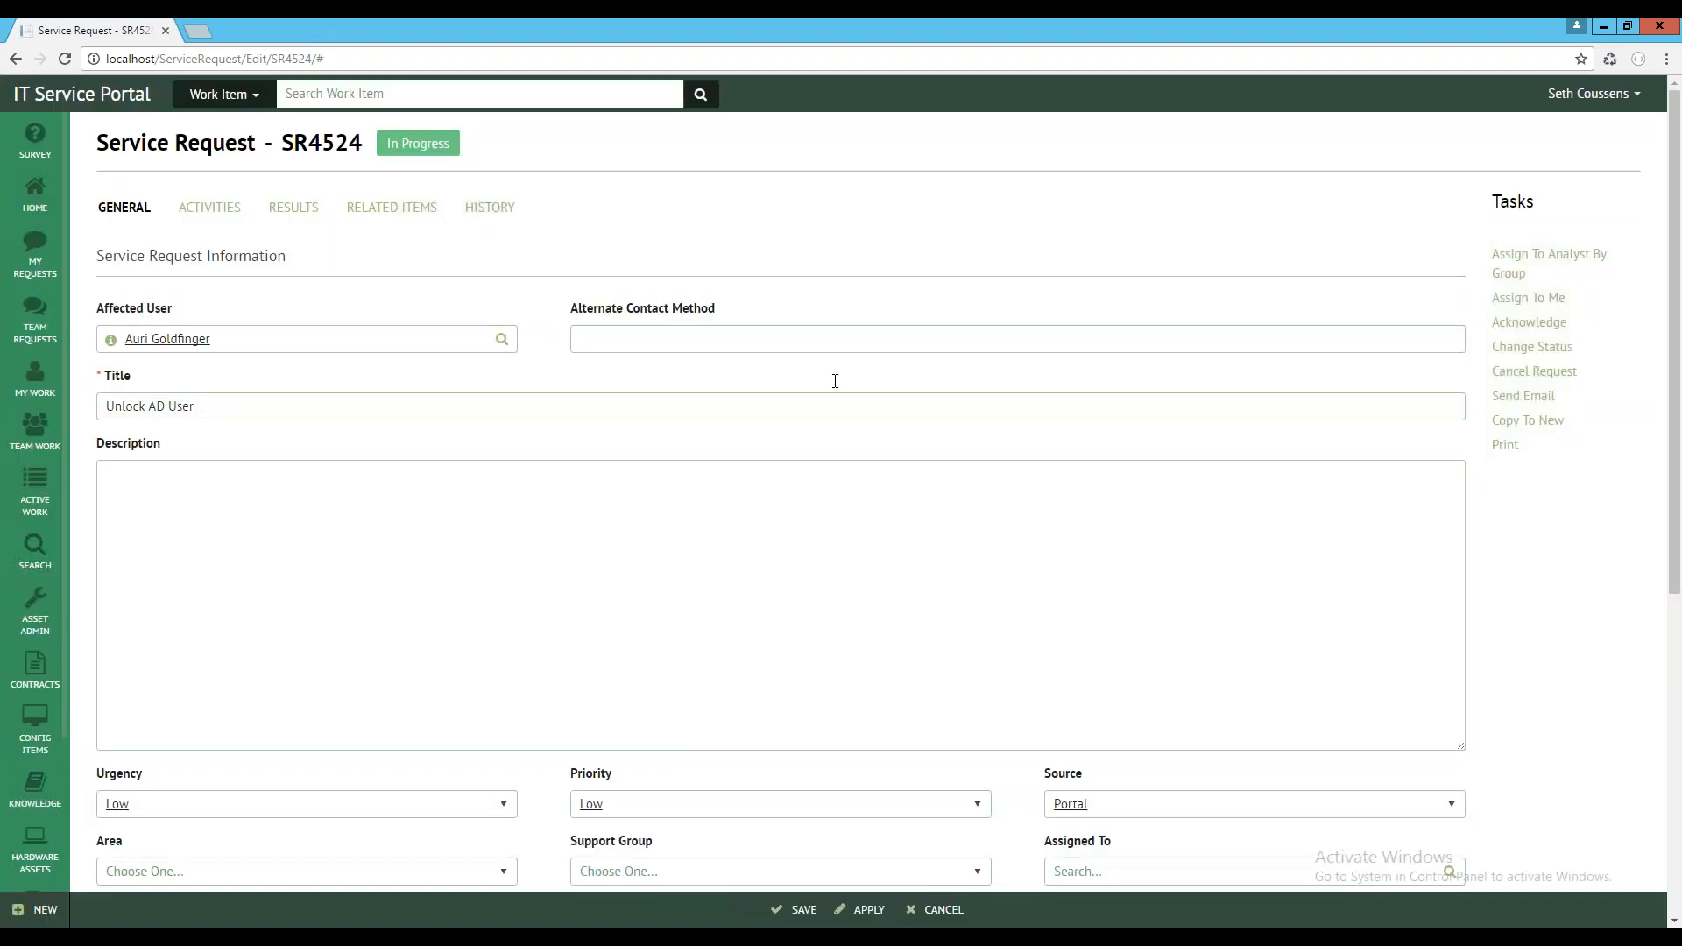
click(209, 210)
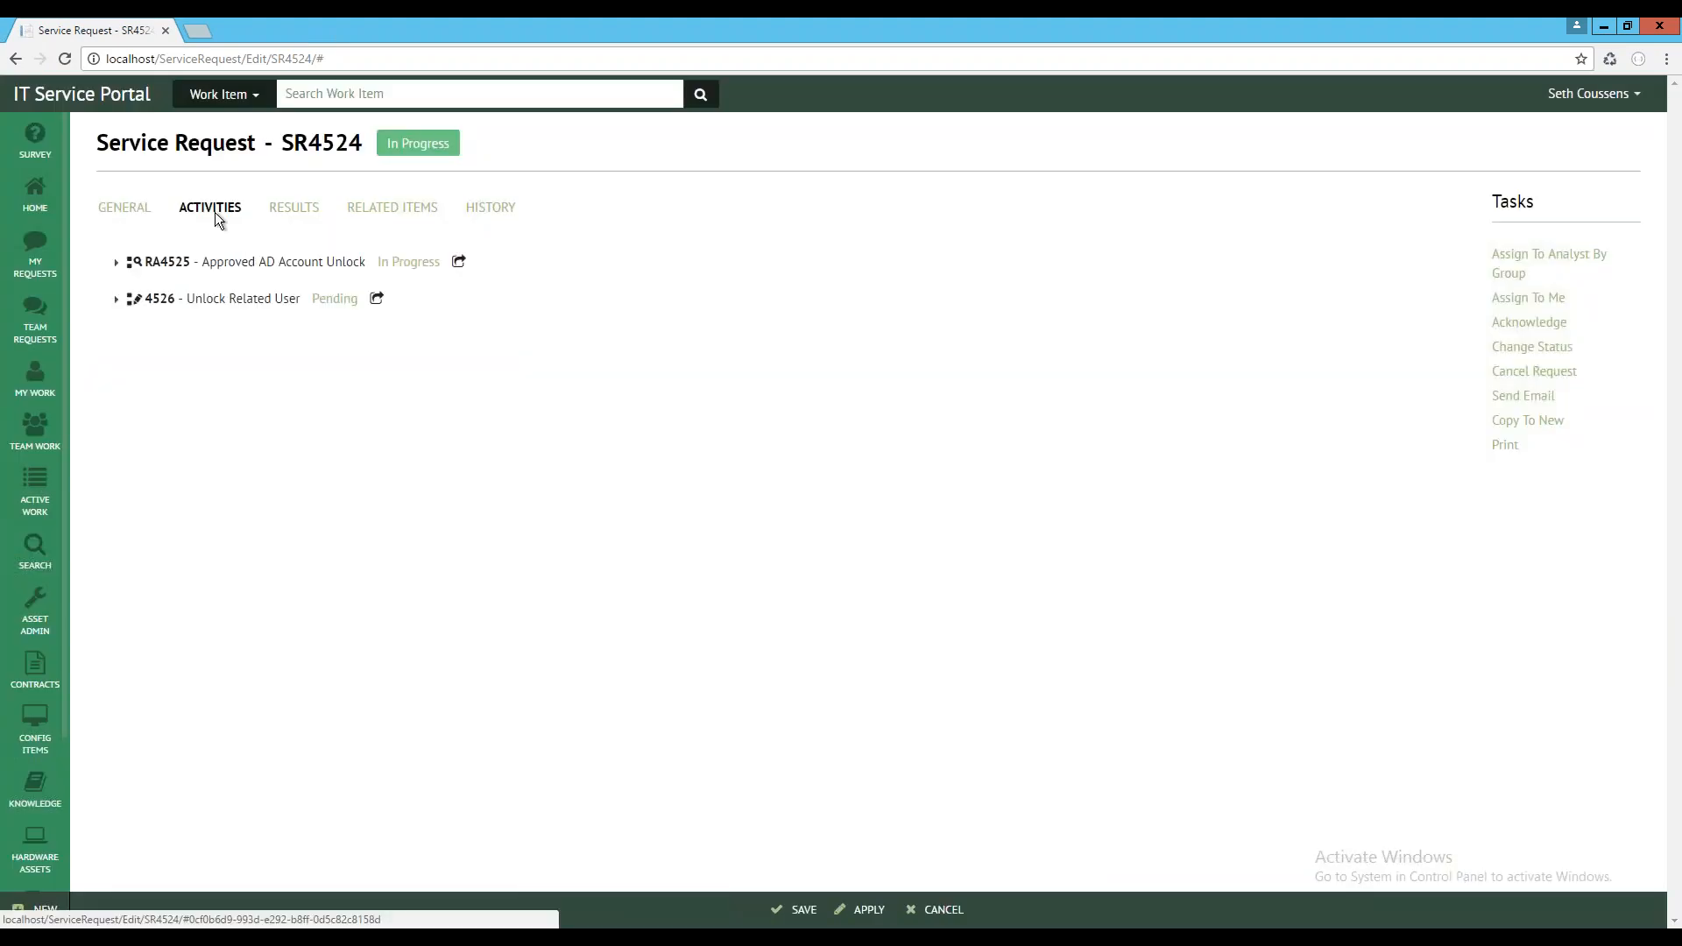
click(285, 263)
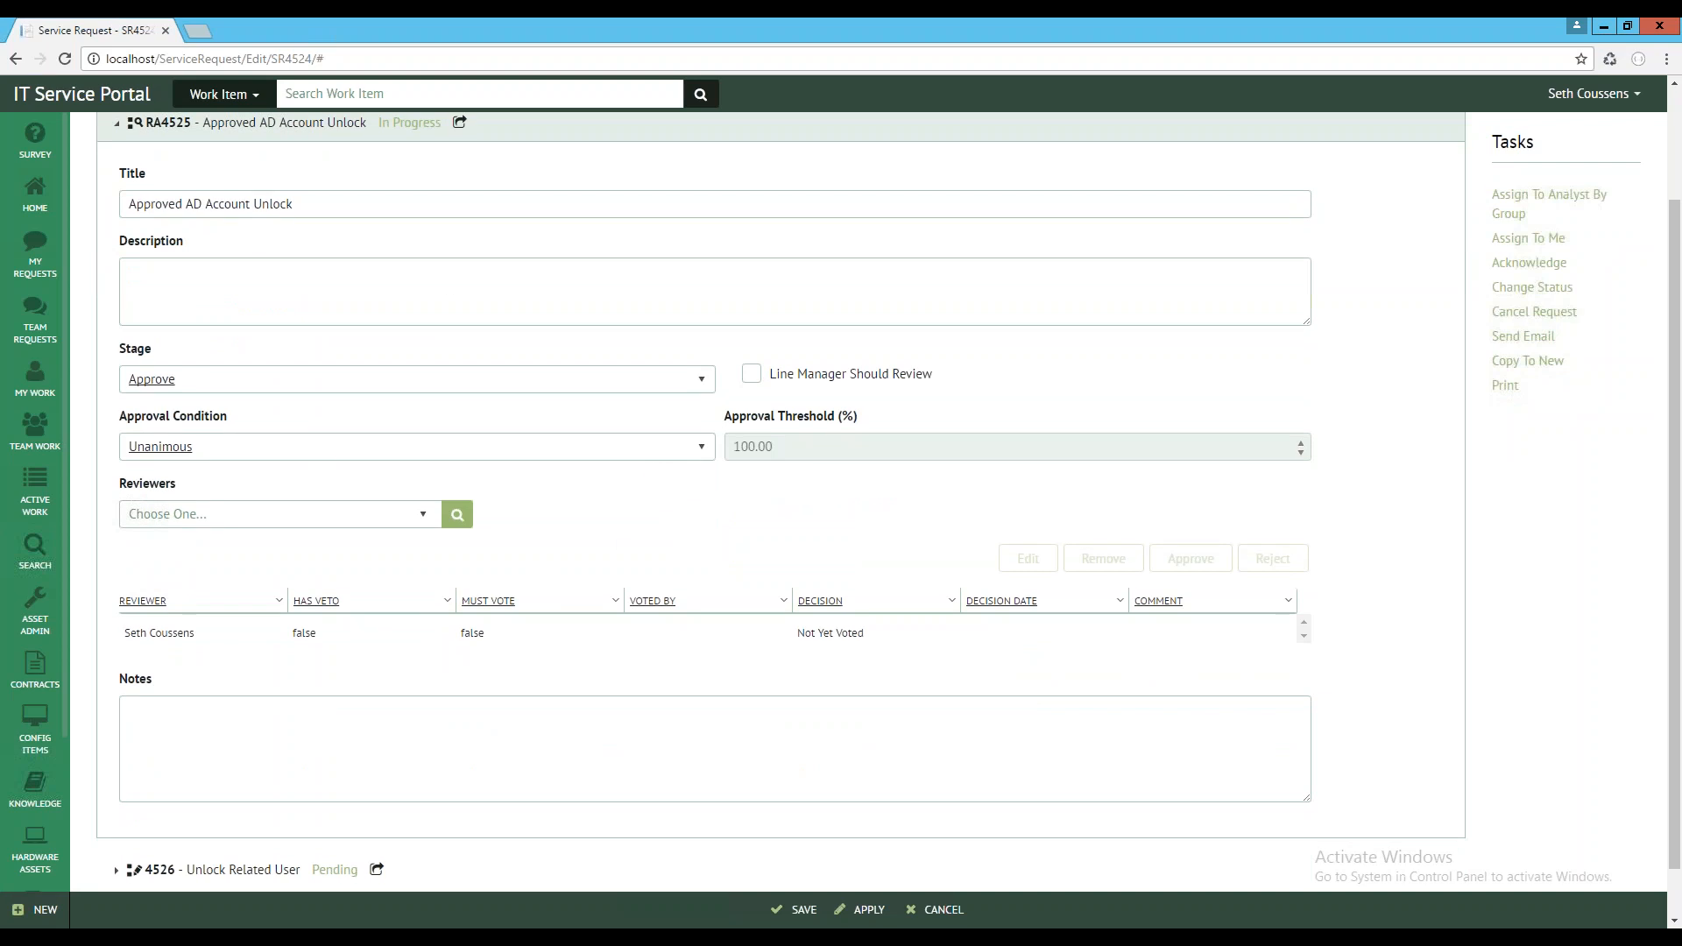
click(376, 633)
click(1194, 561)
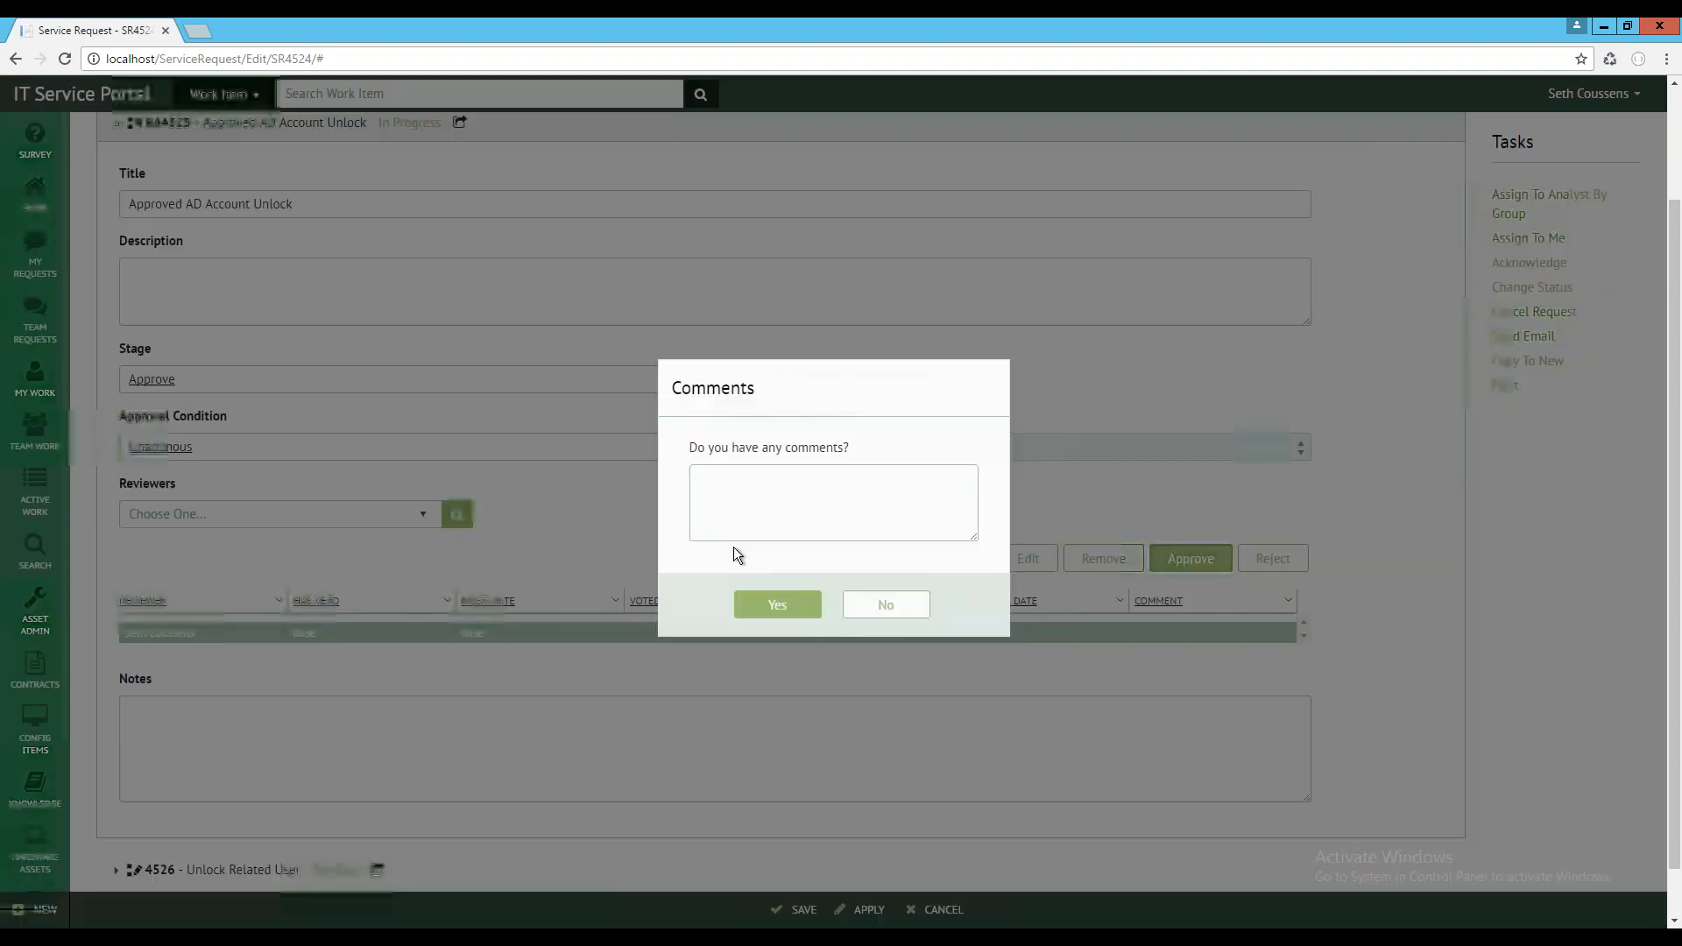
click(920, 622)
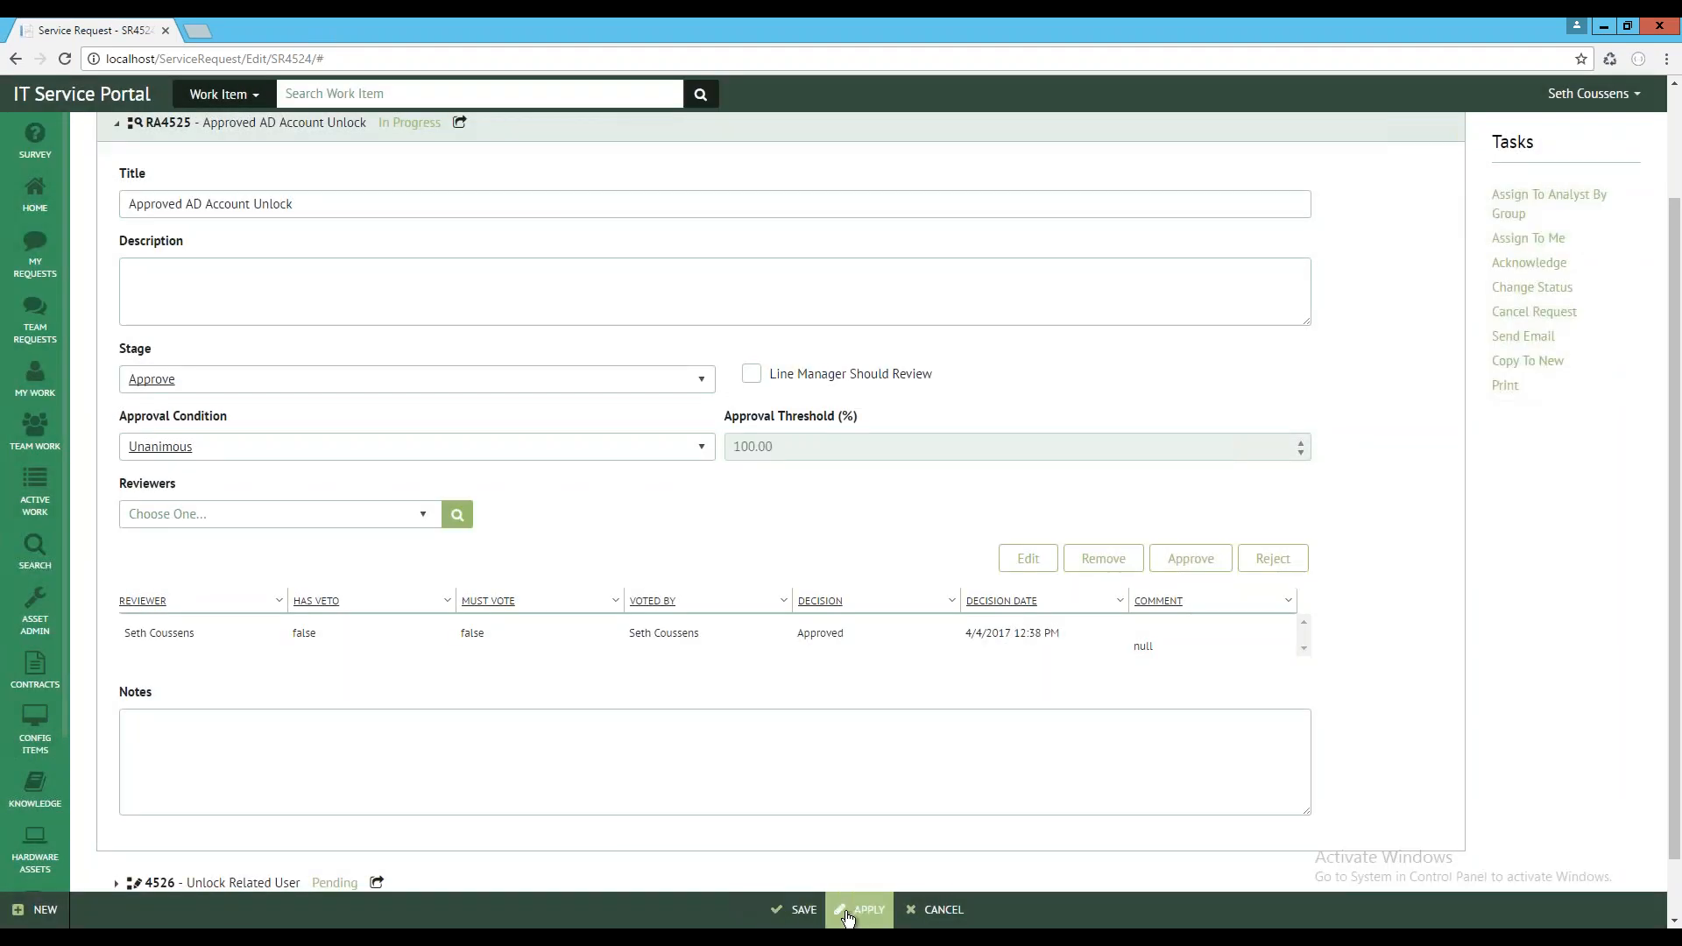
click(800, 909)
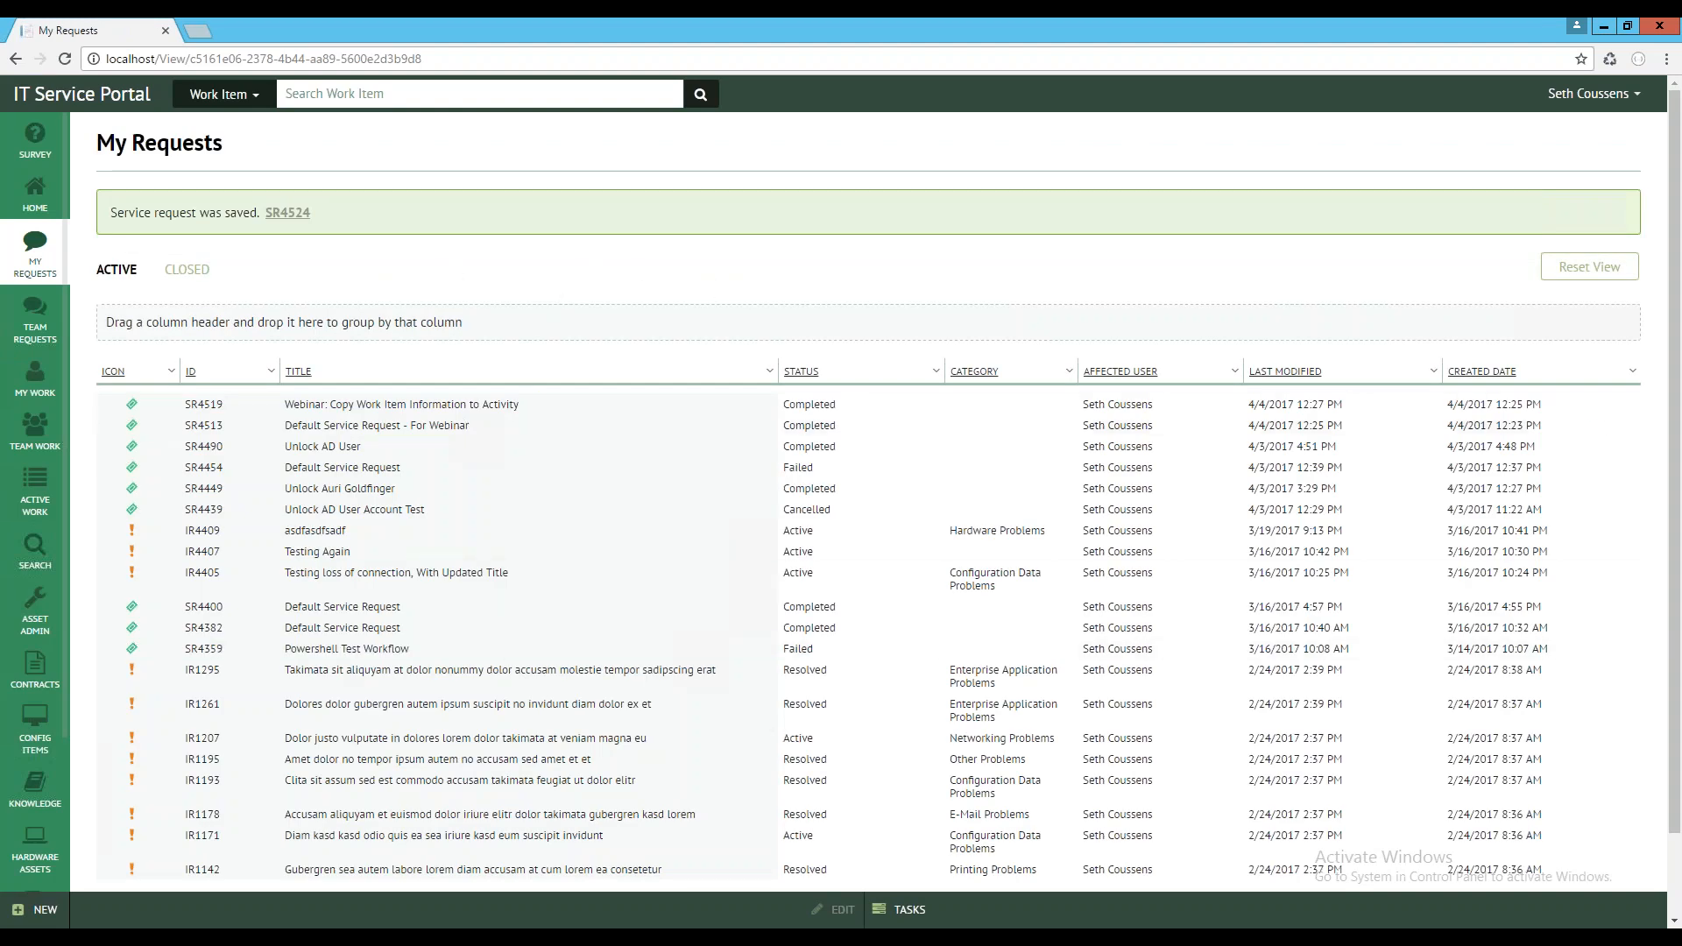
Reload the My Requests list, show more items per page, and sort it by ID in descending order
click(63, 59)
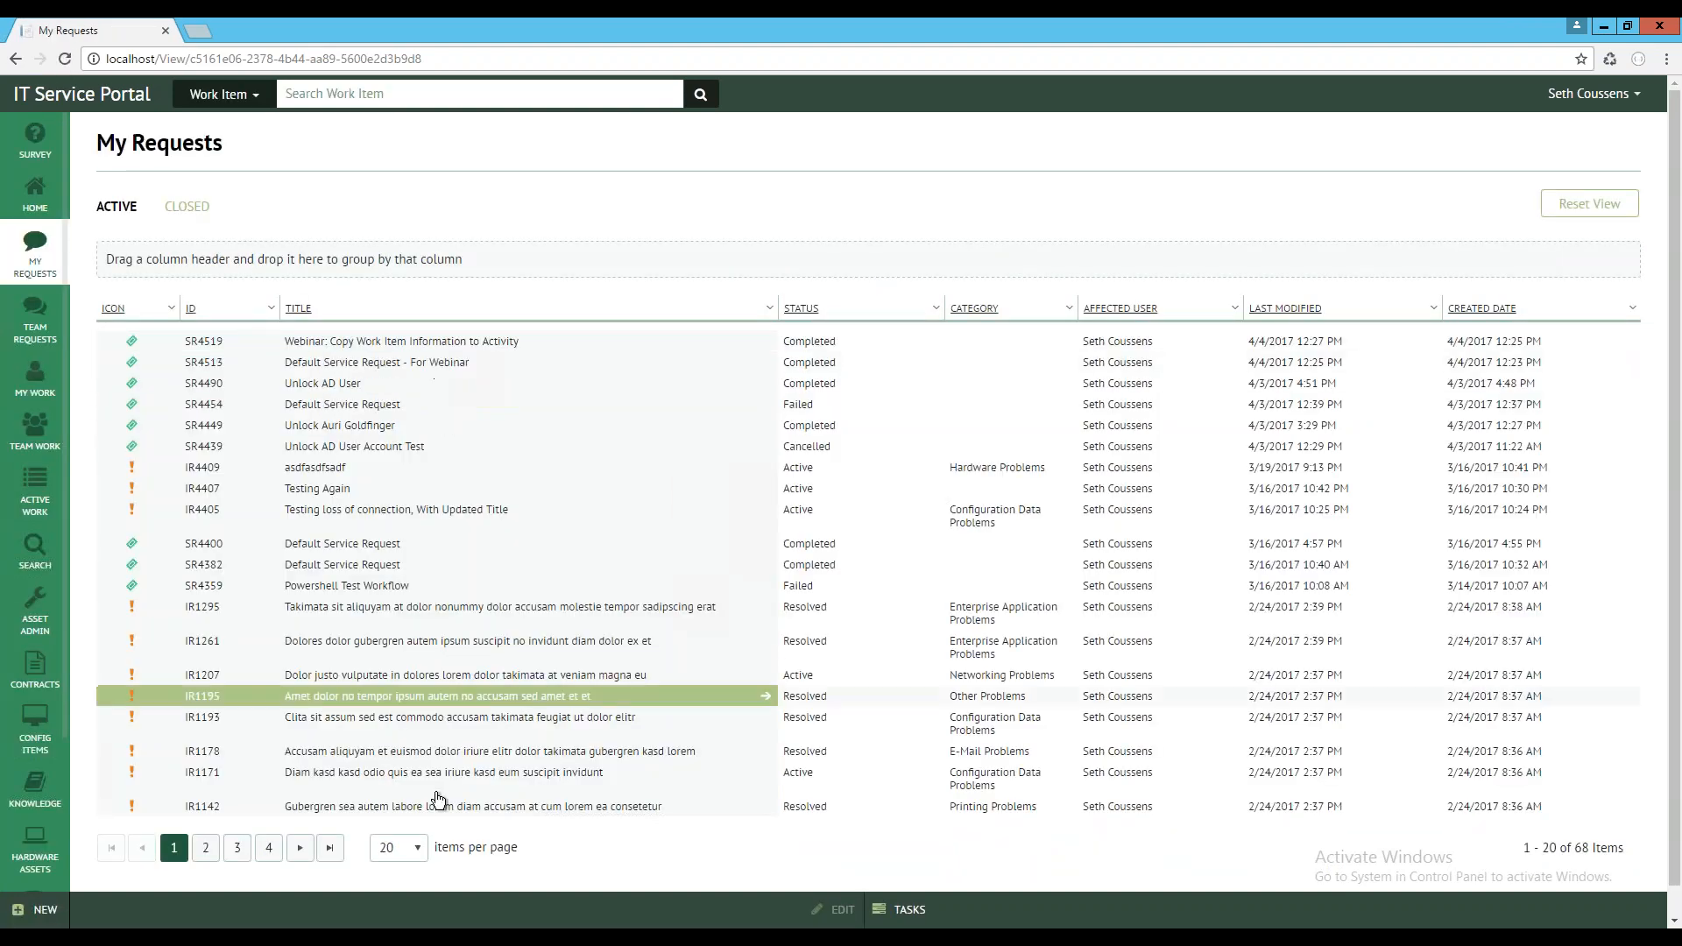
click(411, 852)
click(412, 821)
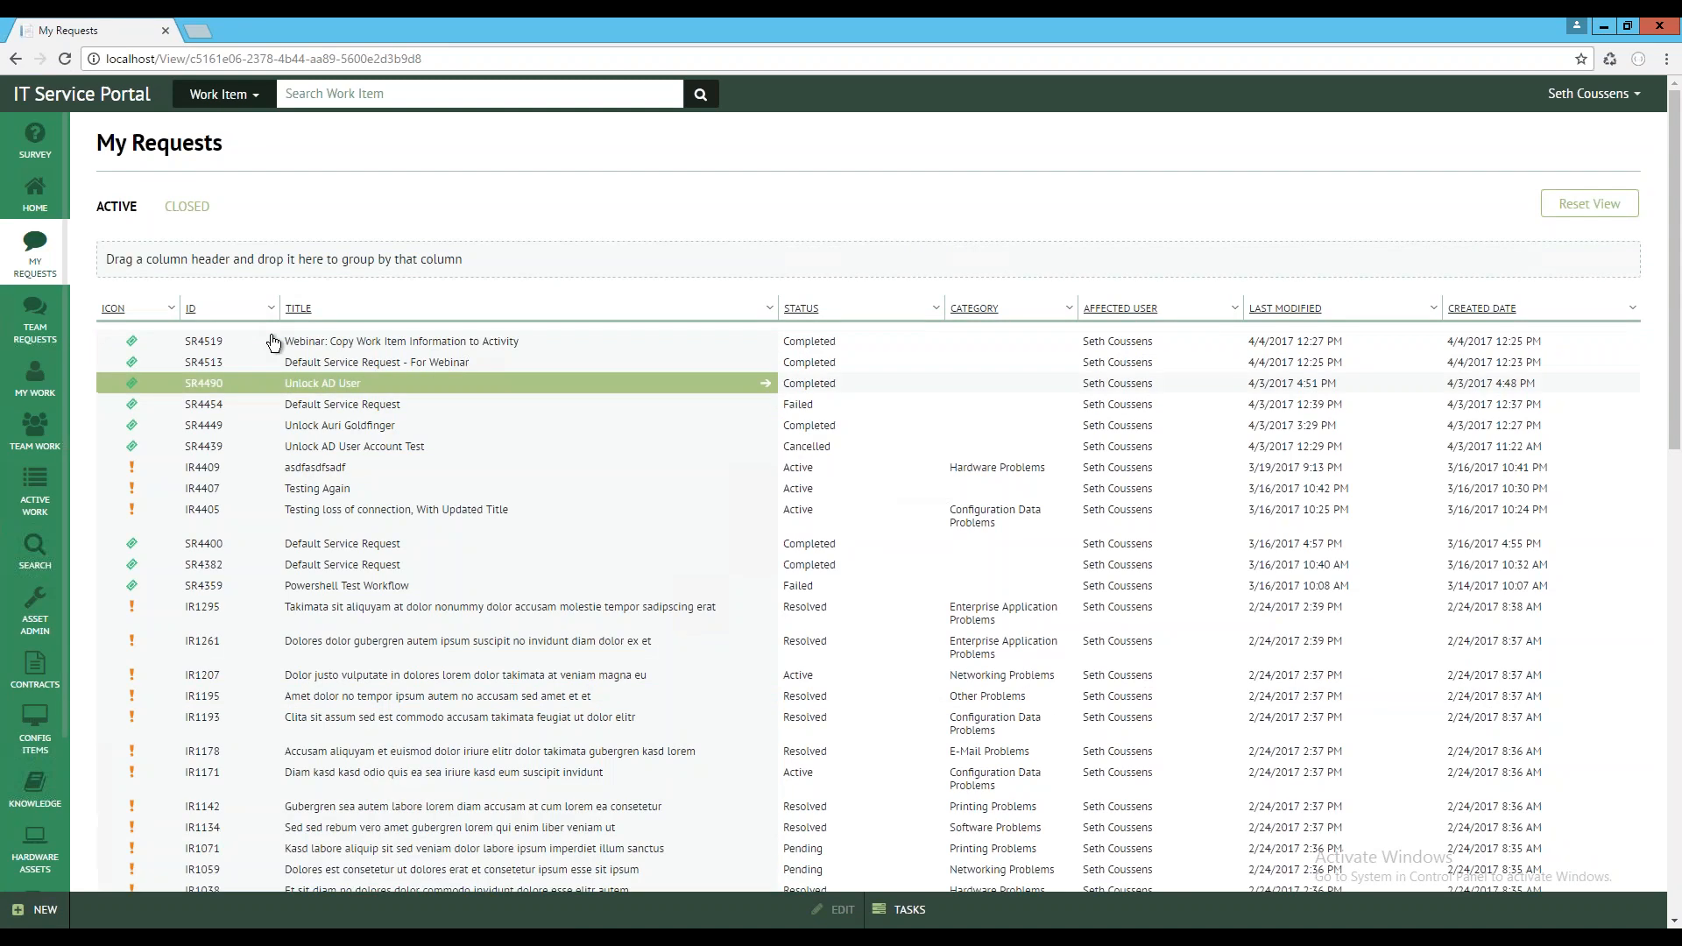
click(242, 310)
click(247, 311)
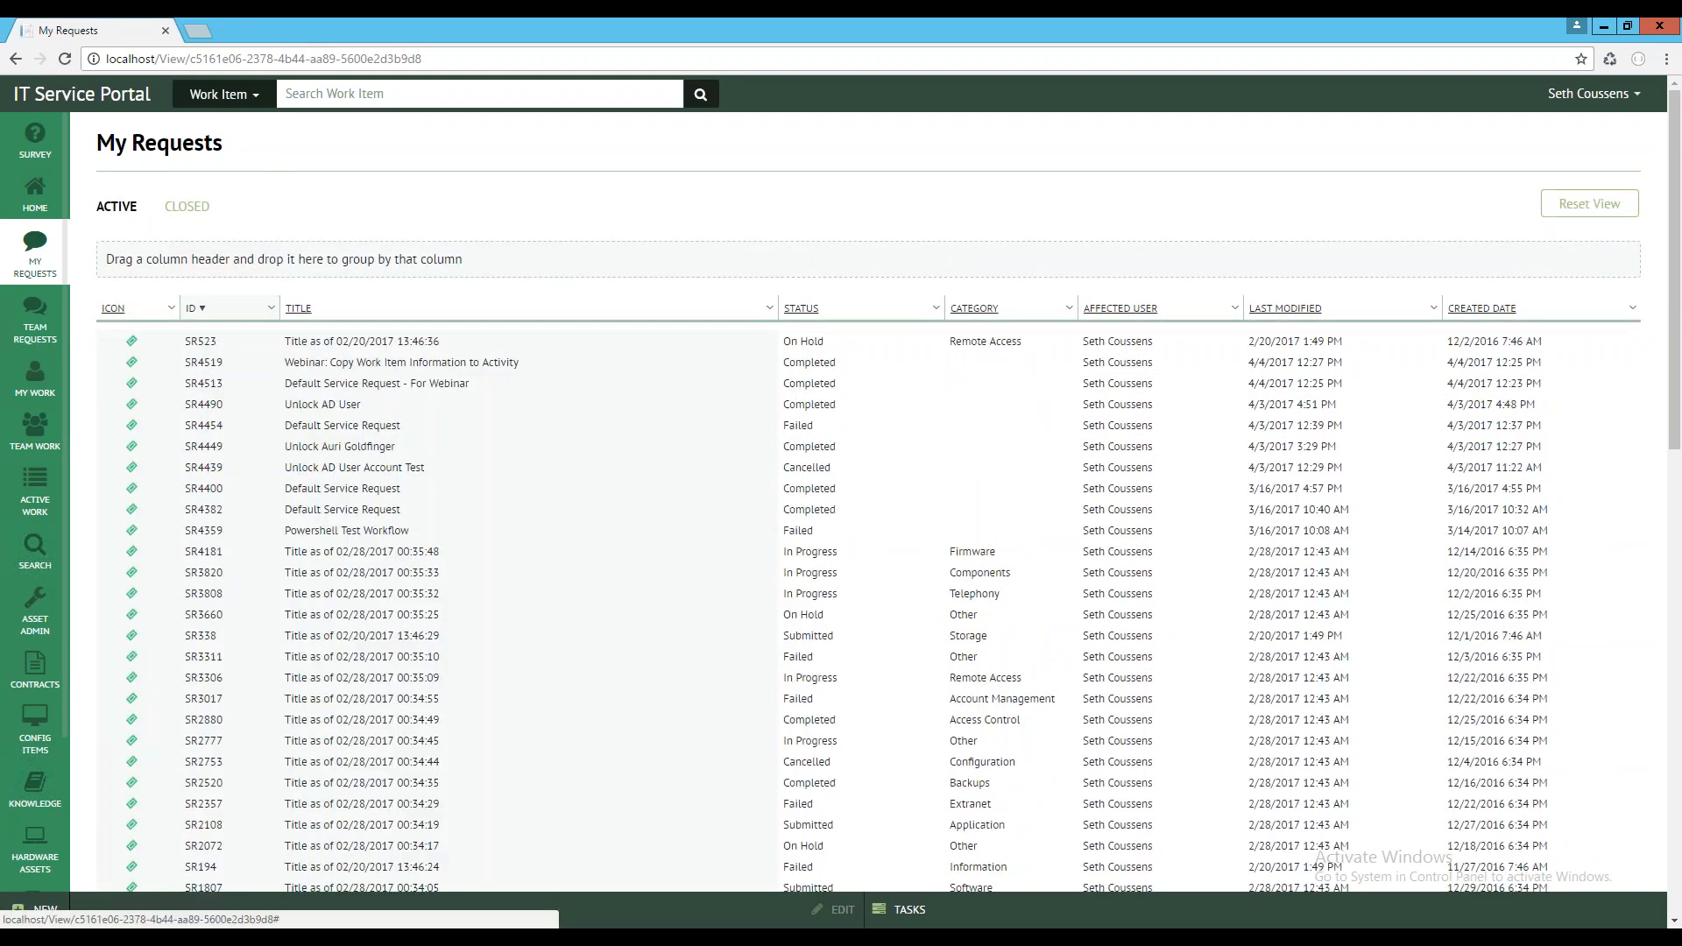
scroll(377, 362, down, 2)
scroll(375, 364, down, 4)
scroll(375, 364, up, 6)
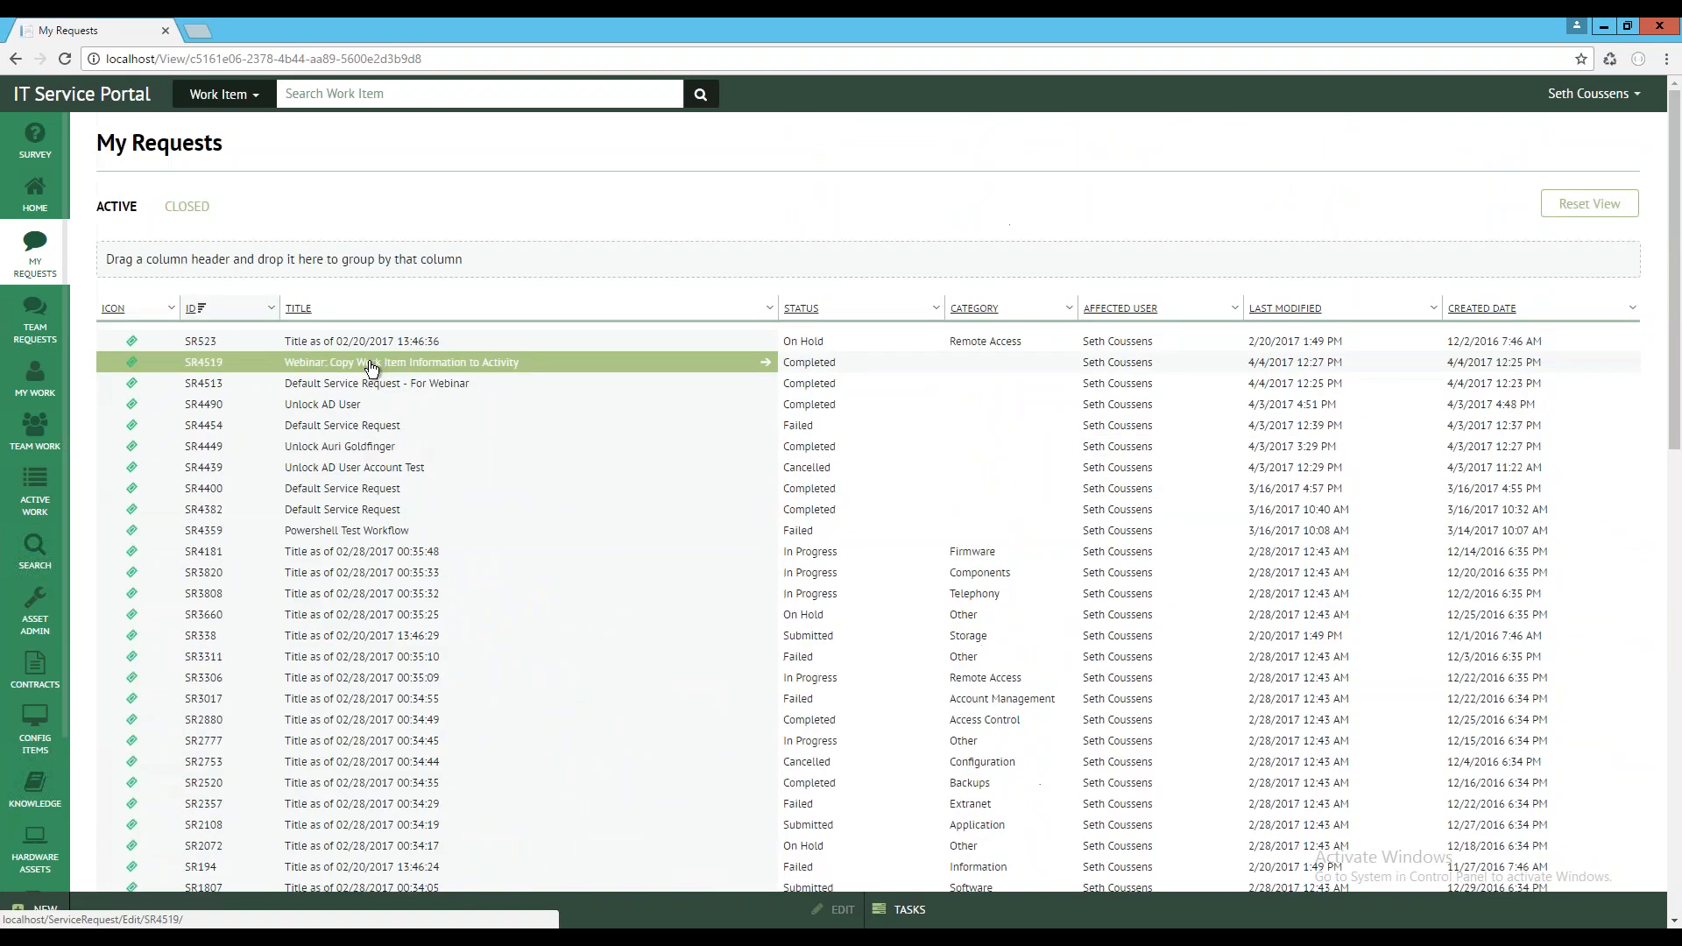
Replace the ID column with the NumericId column in the My Requests list and narrow the new column
click(270, 308)
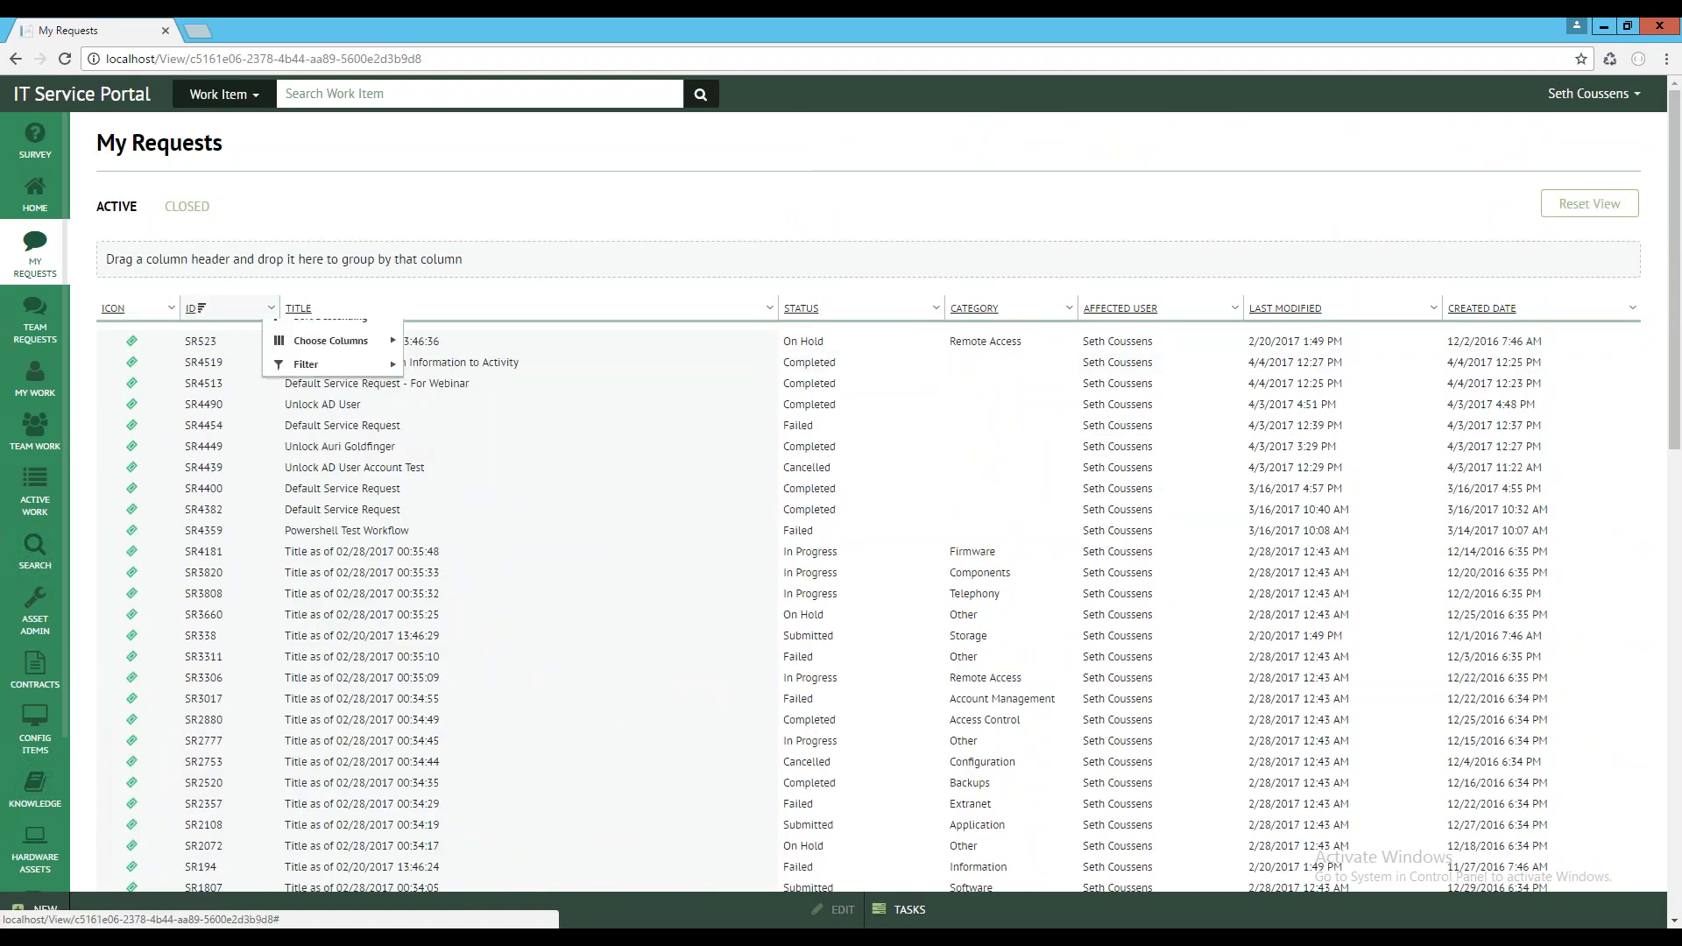
mouse_move(331, 381)
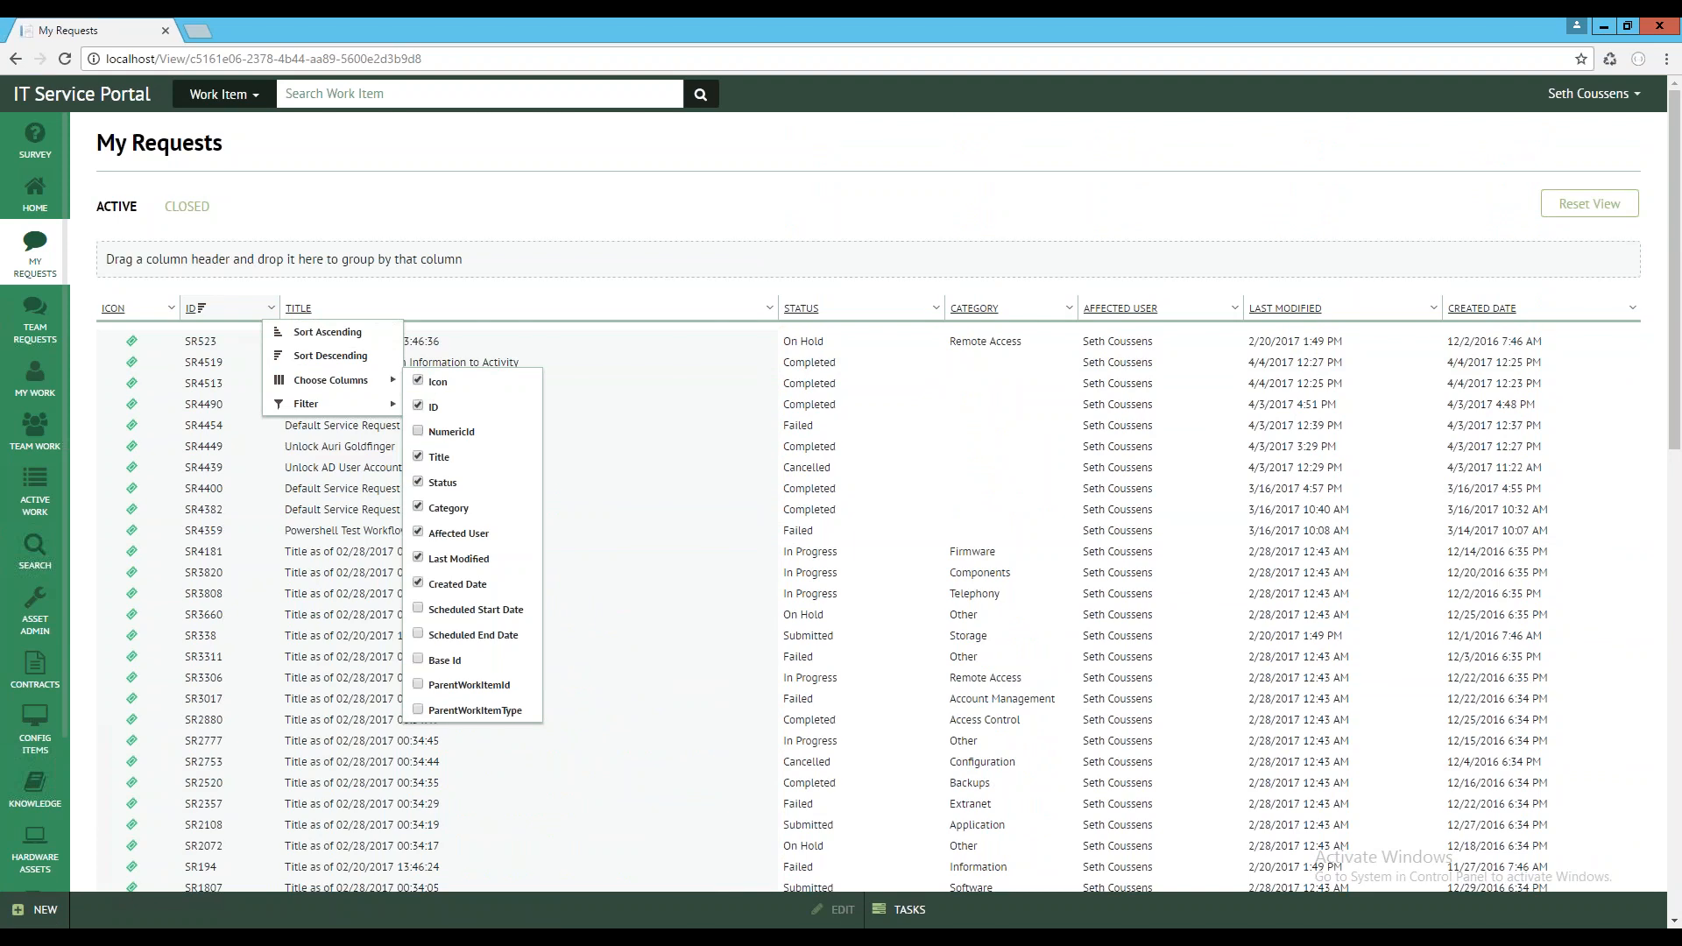
click(438, 431)
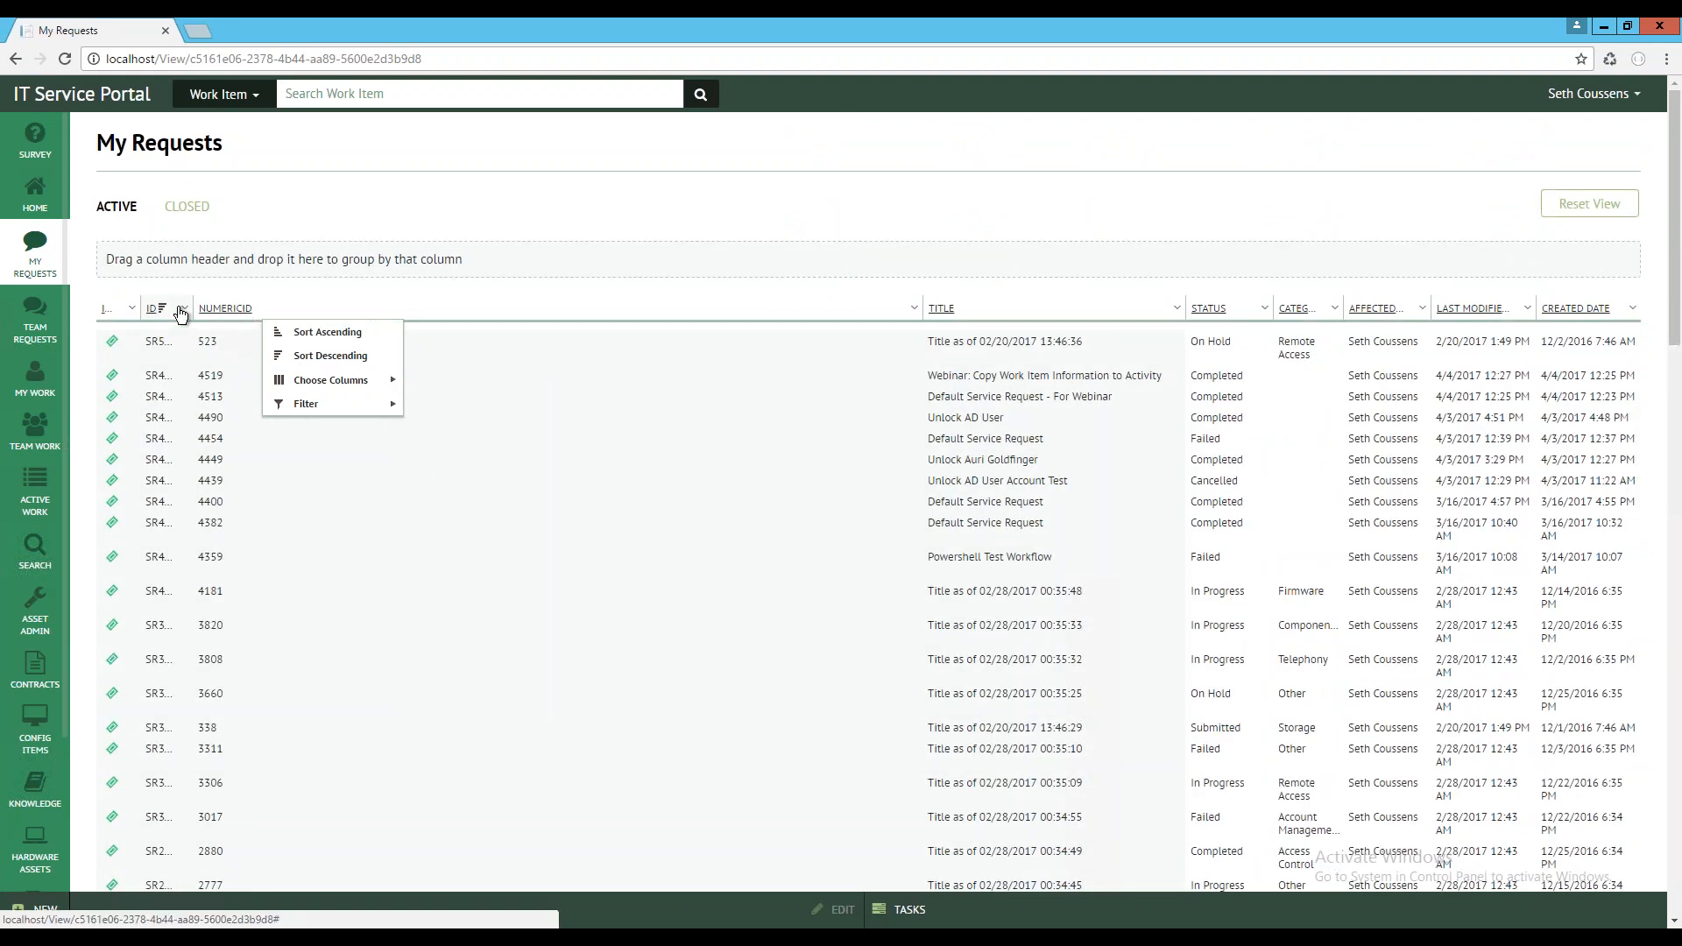
mouse_move(361, 386)
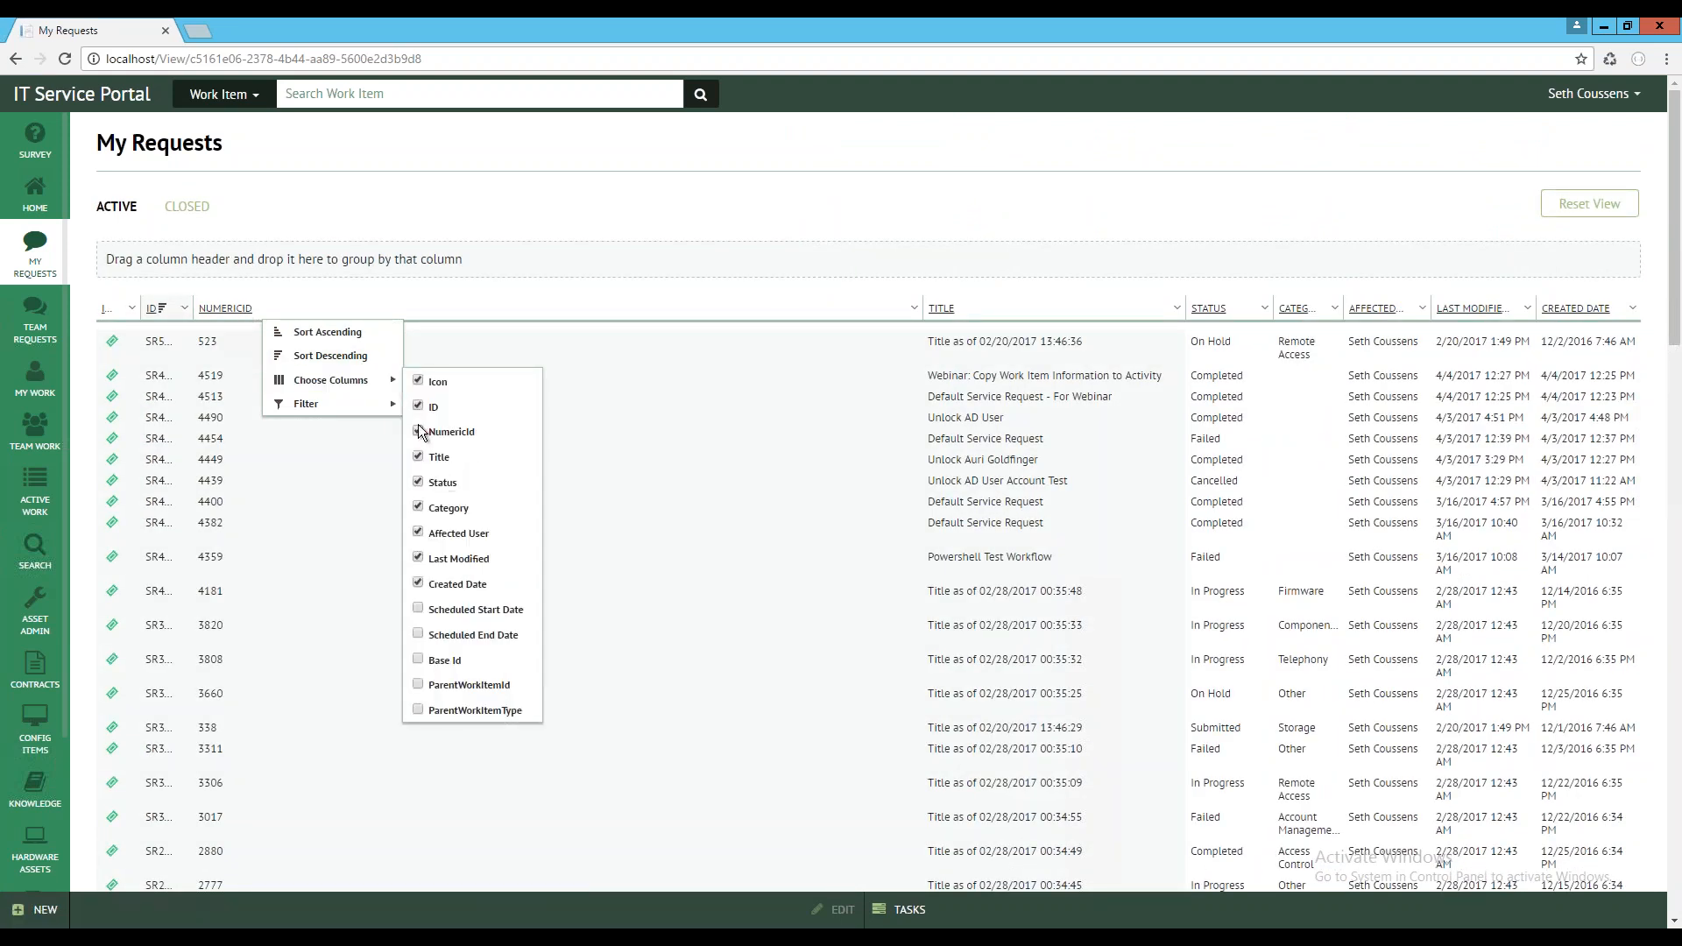
click(418, 407)
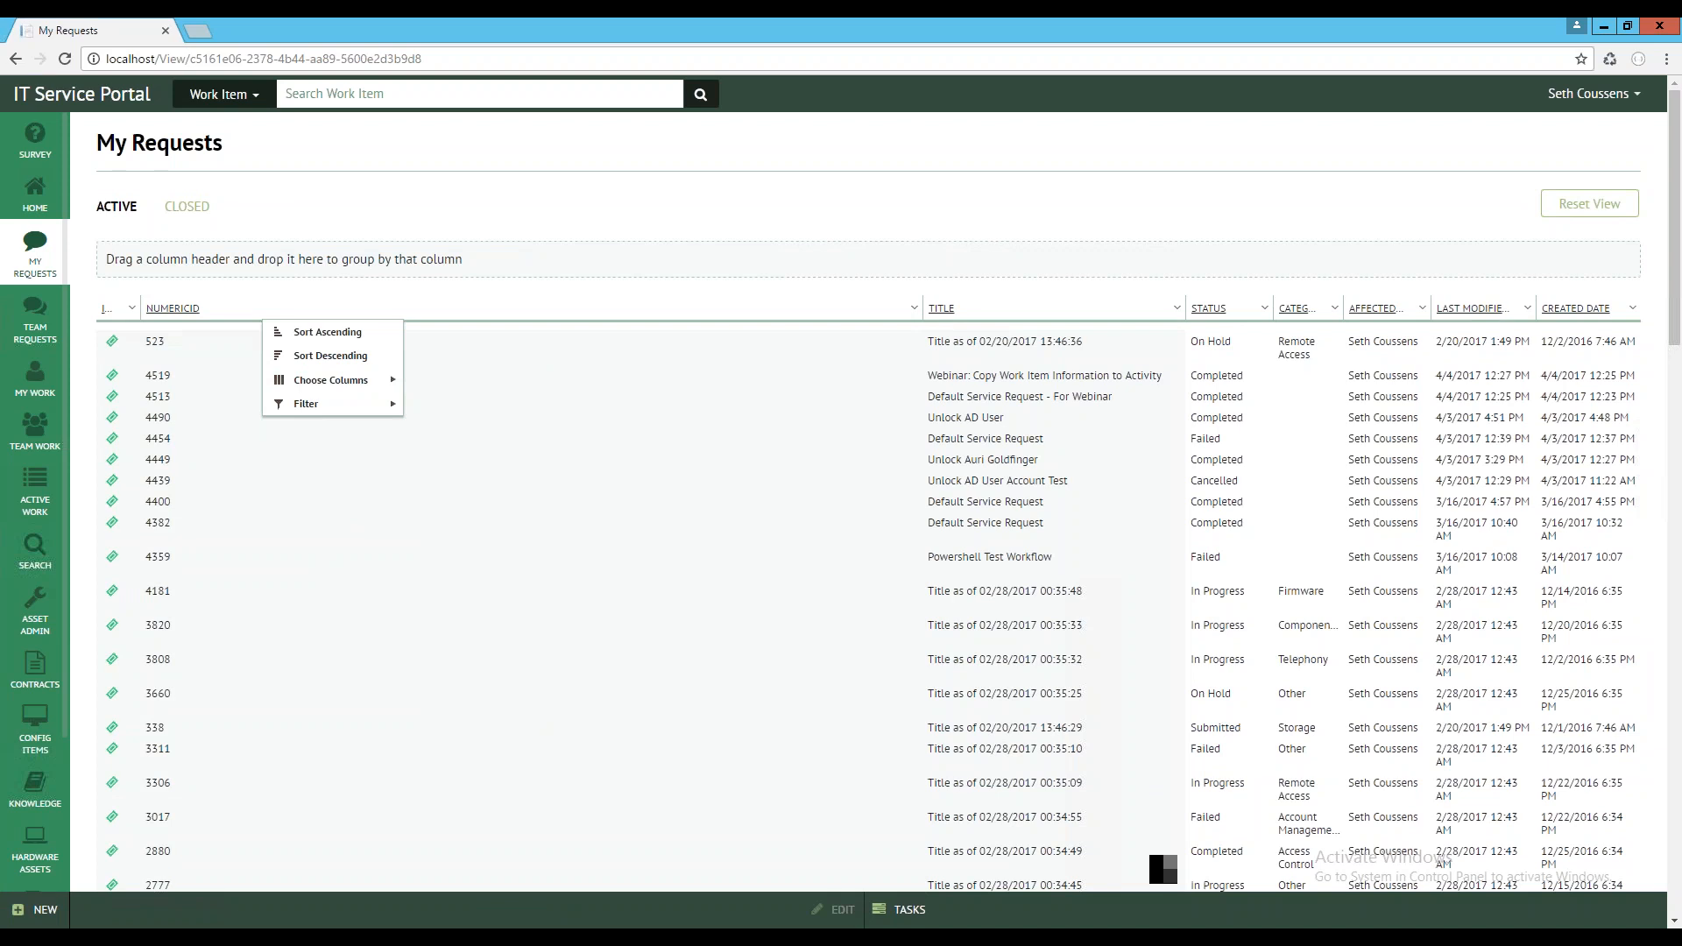
click(929, 305)
drag(929, 304, 289, 306)
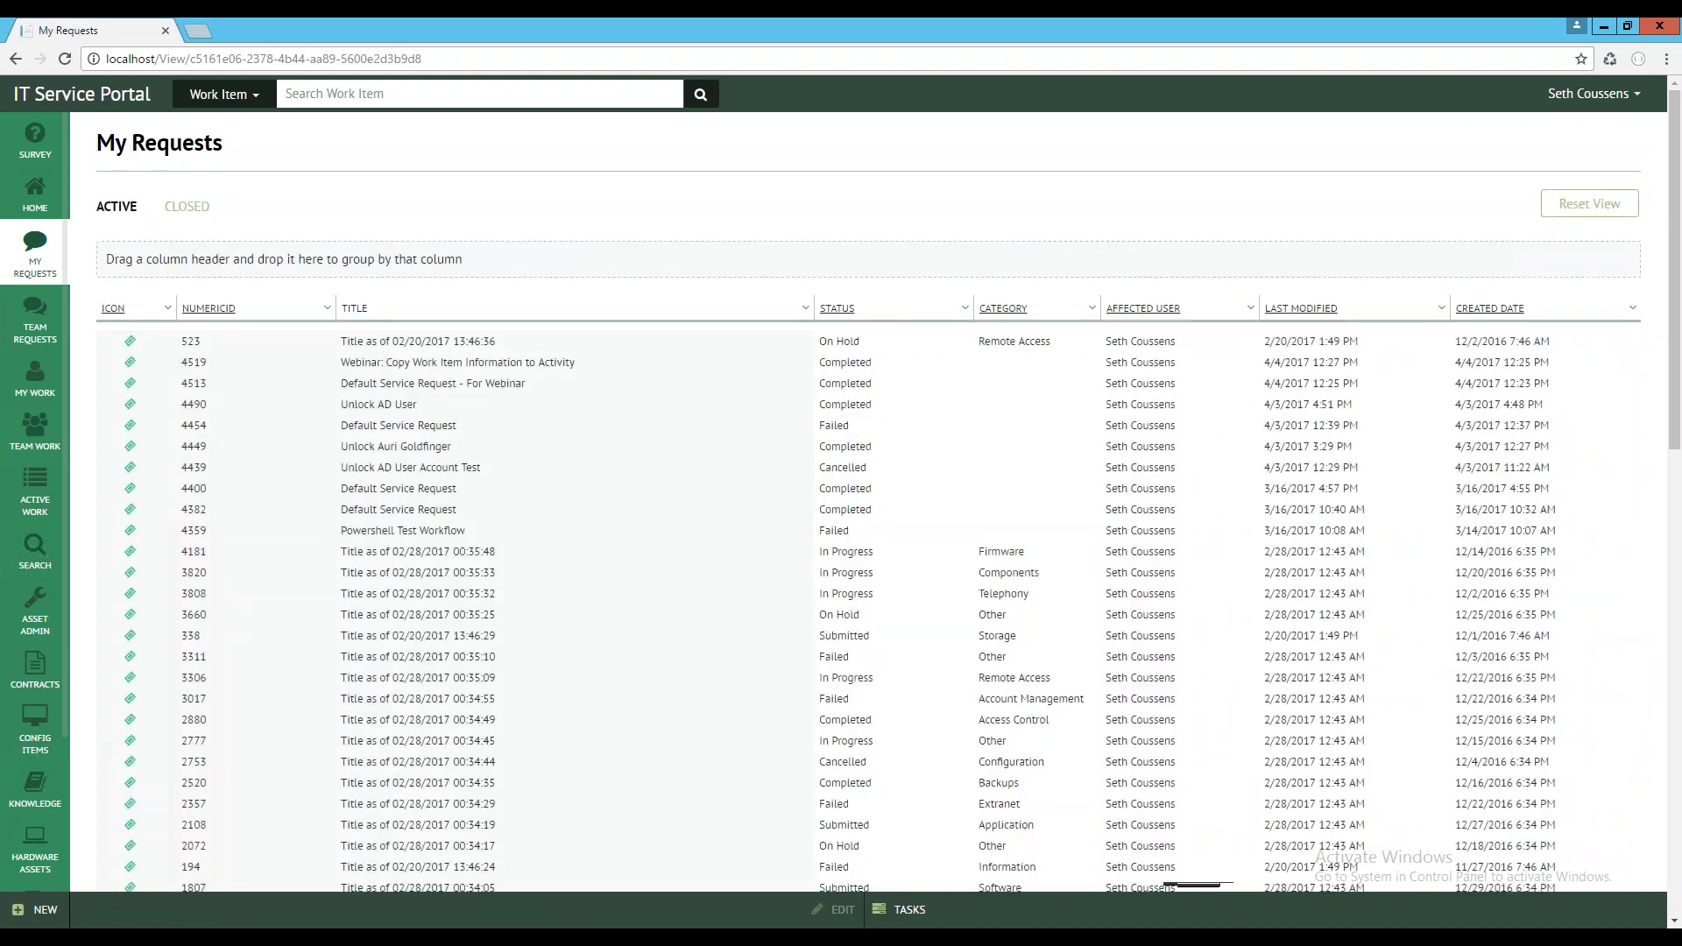
Display the ID column again in the My Requests list, alongside the NumericId column
click(226, 309)
click(226, 308)
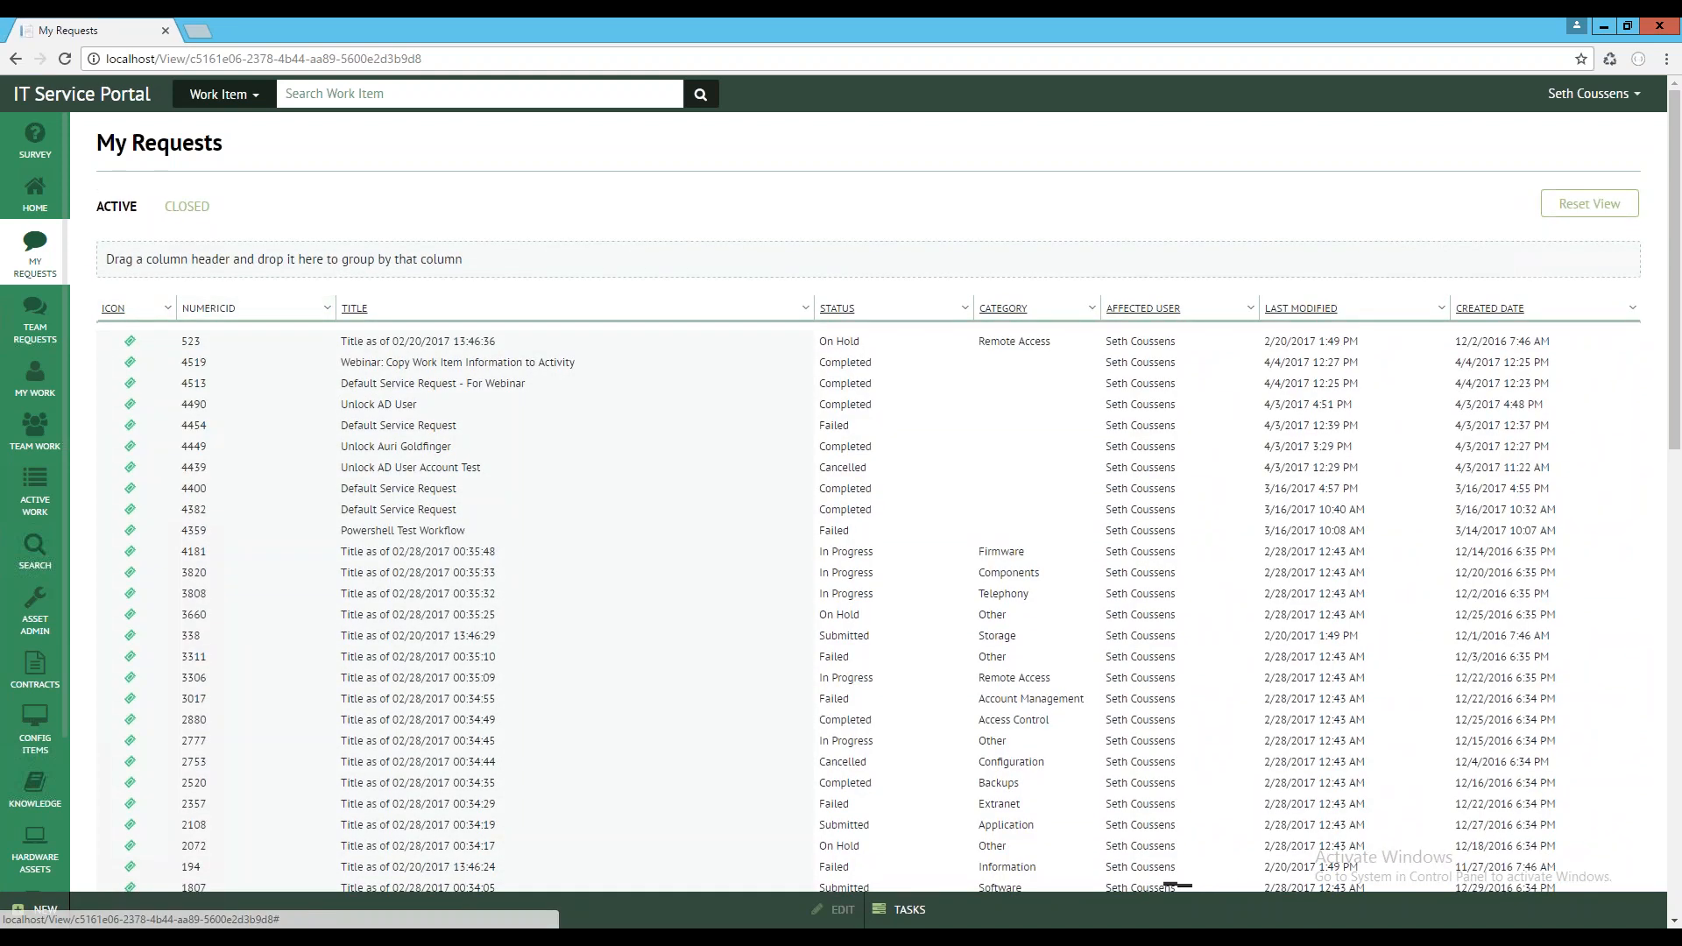
click(328, 311)
mouse_move(399, 381)
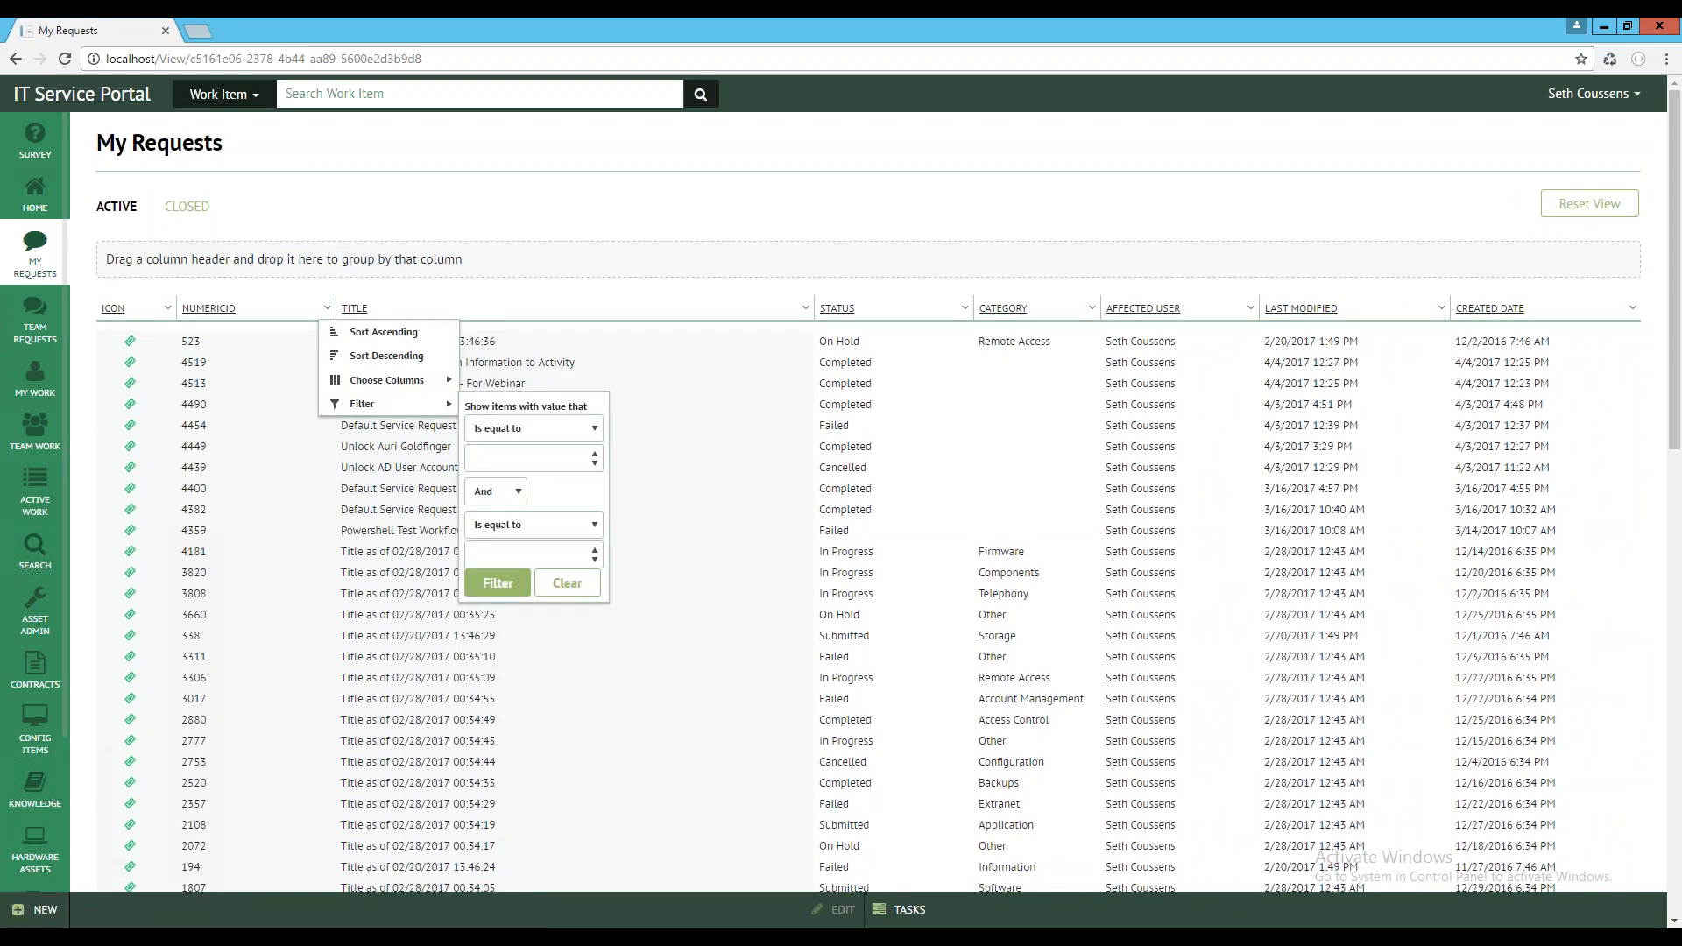
click(473, 407)
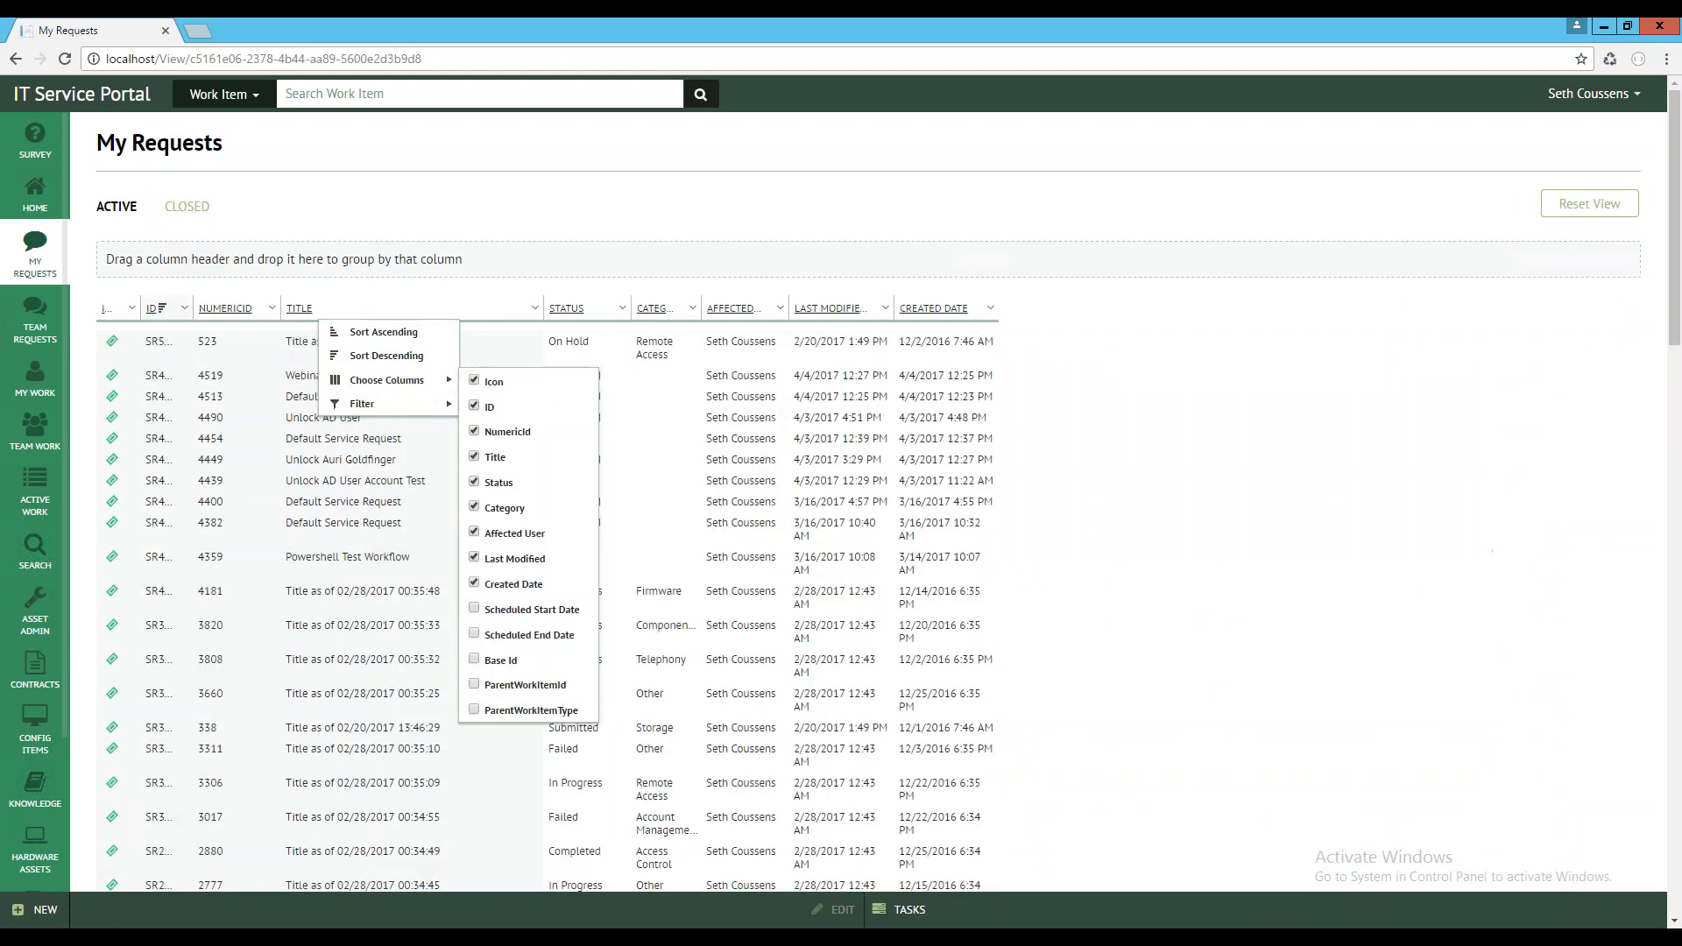
Clear the sorting on the ID column and hide that column from the My Requests list
click(151, 308)
click(151, 309)
click(152, 309)
click(152, 308)
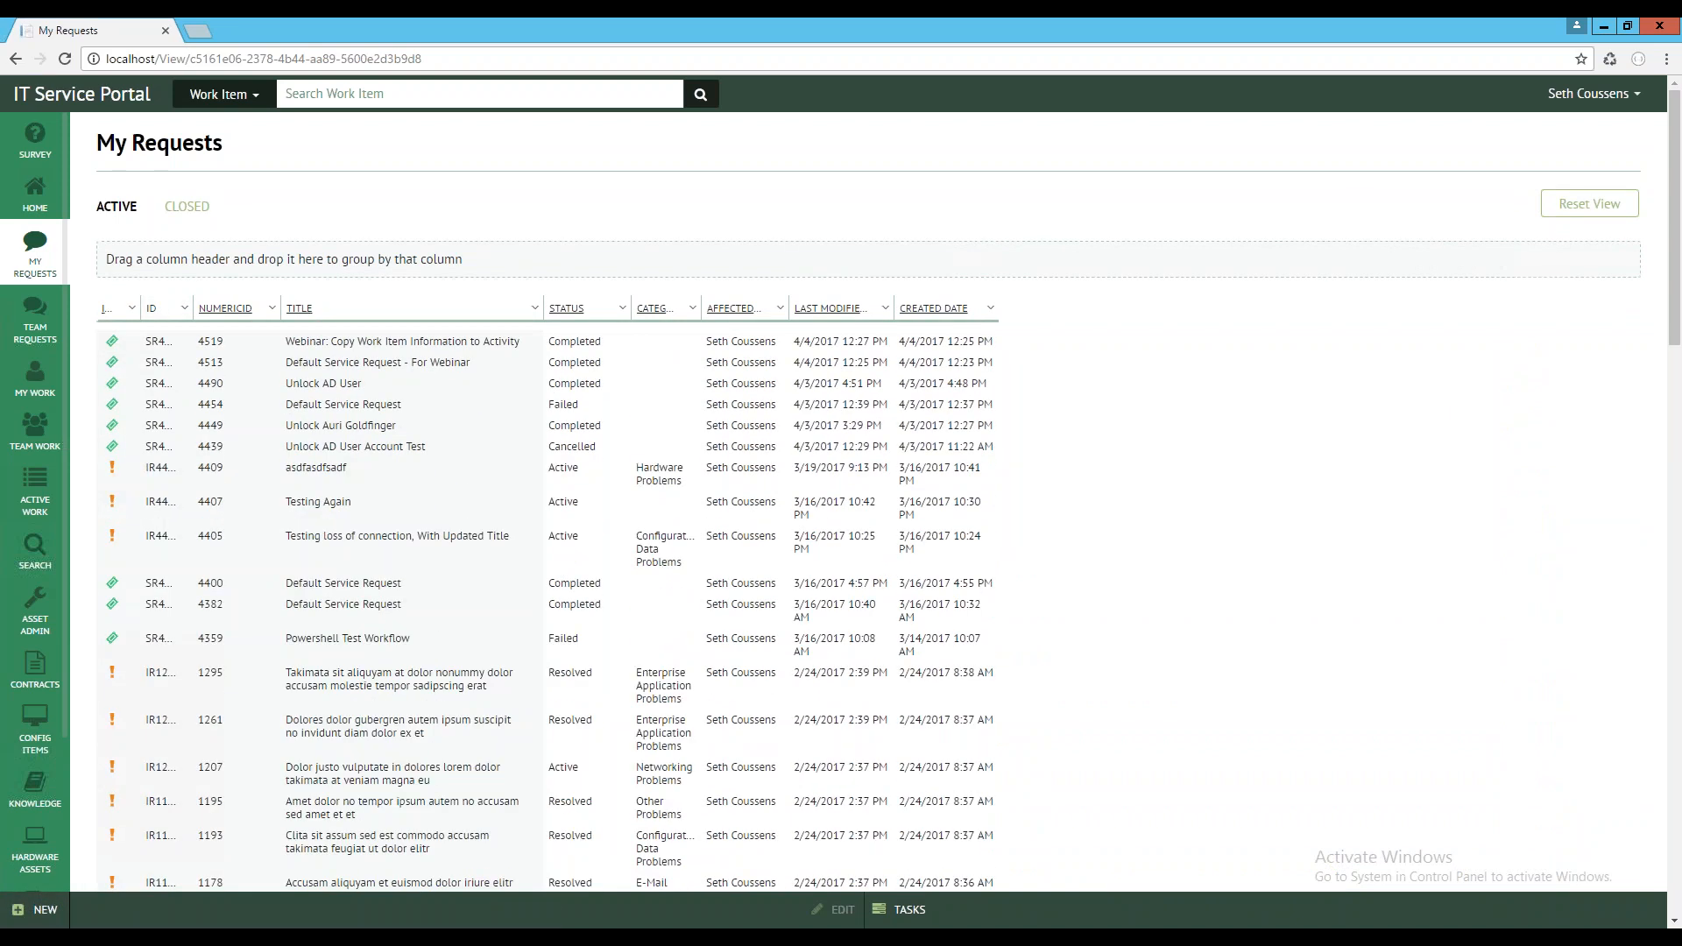
click(184, 307)
mouse_move(243, 380)
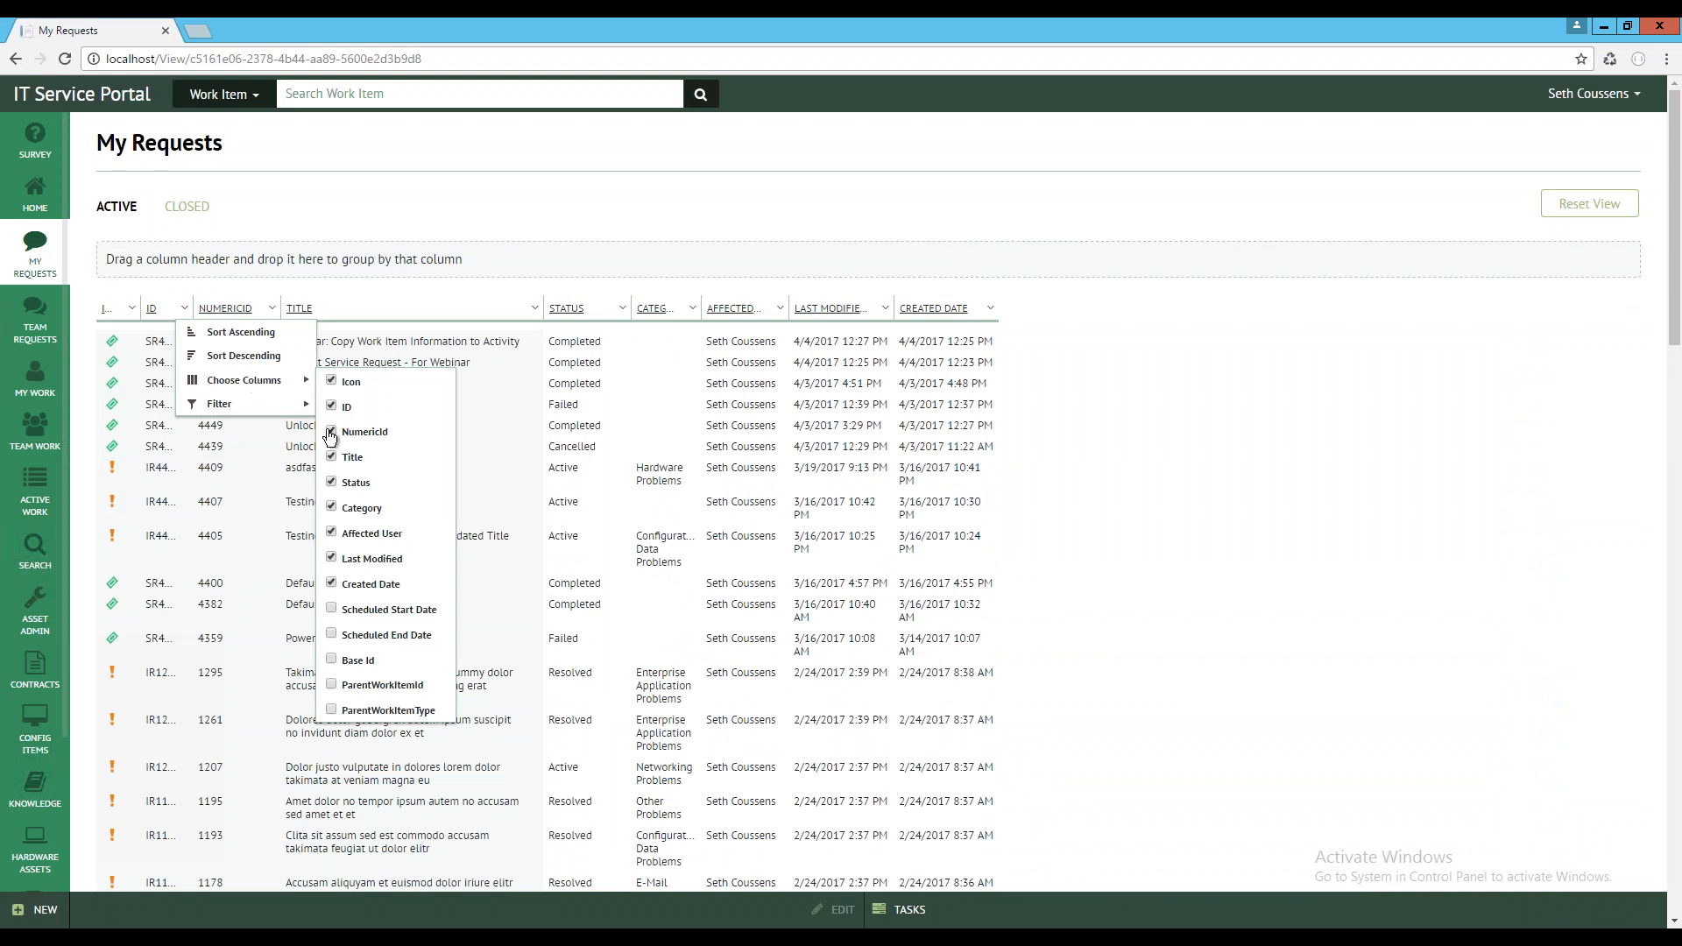
click(331, 407)
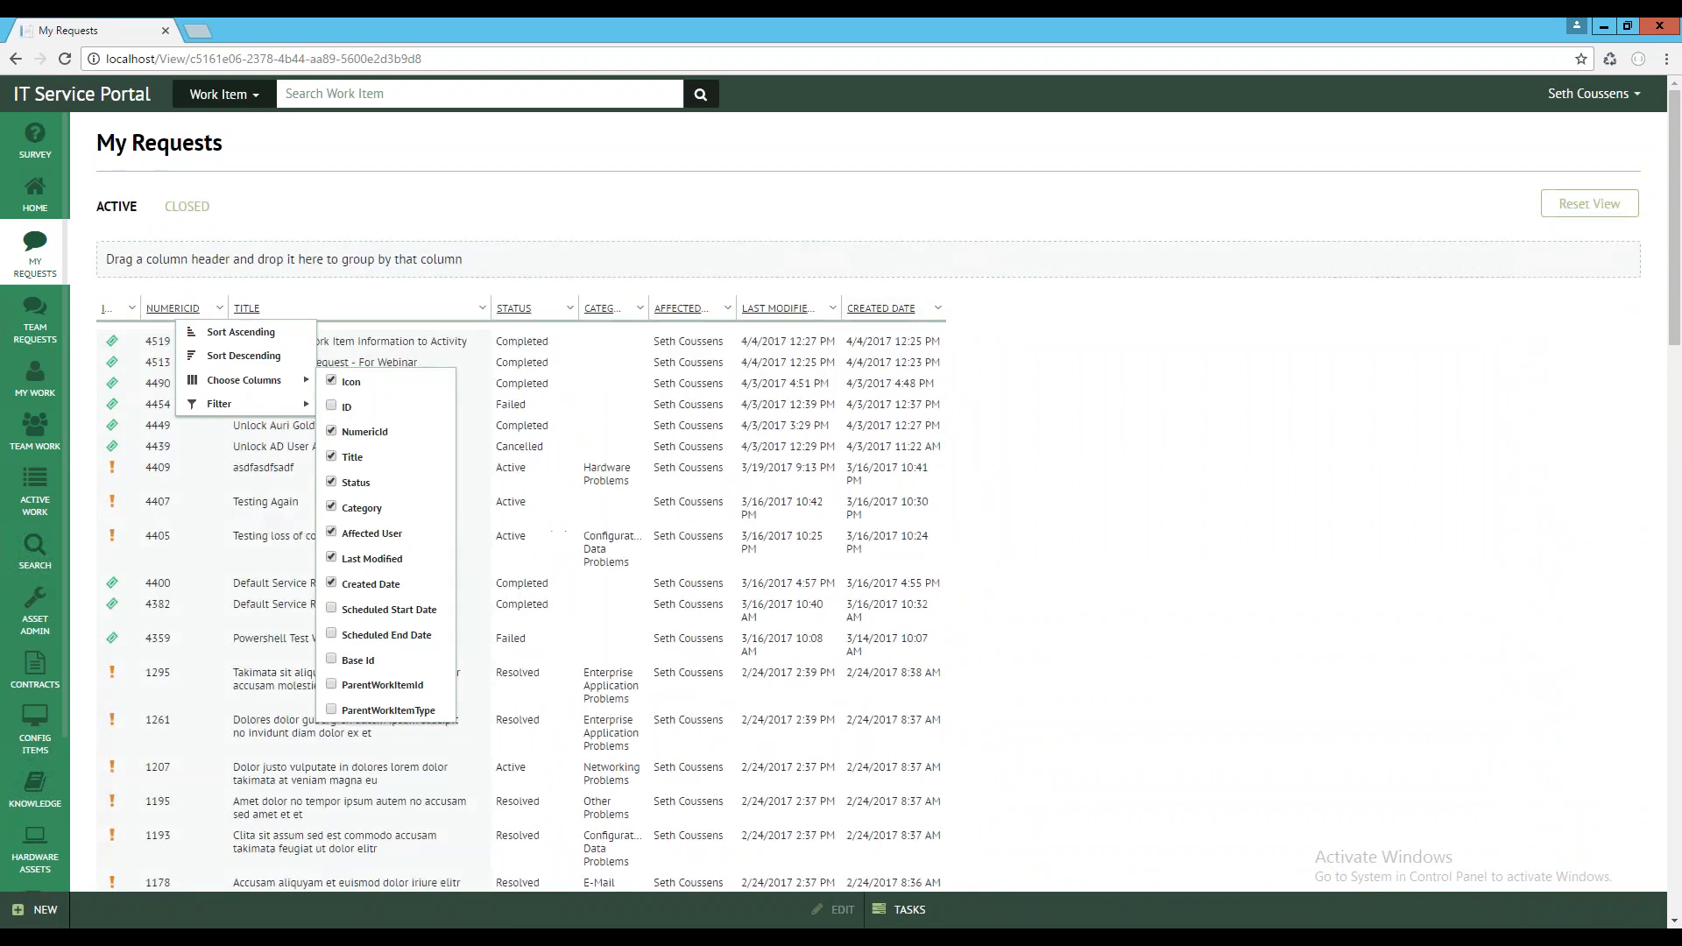
Sort the My Requests list by NumericId in descending order and reload the page
click(204, 306)
click(172, 308)
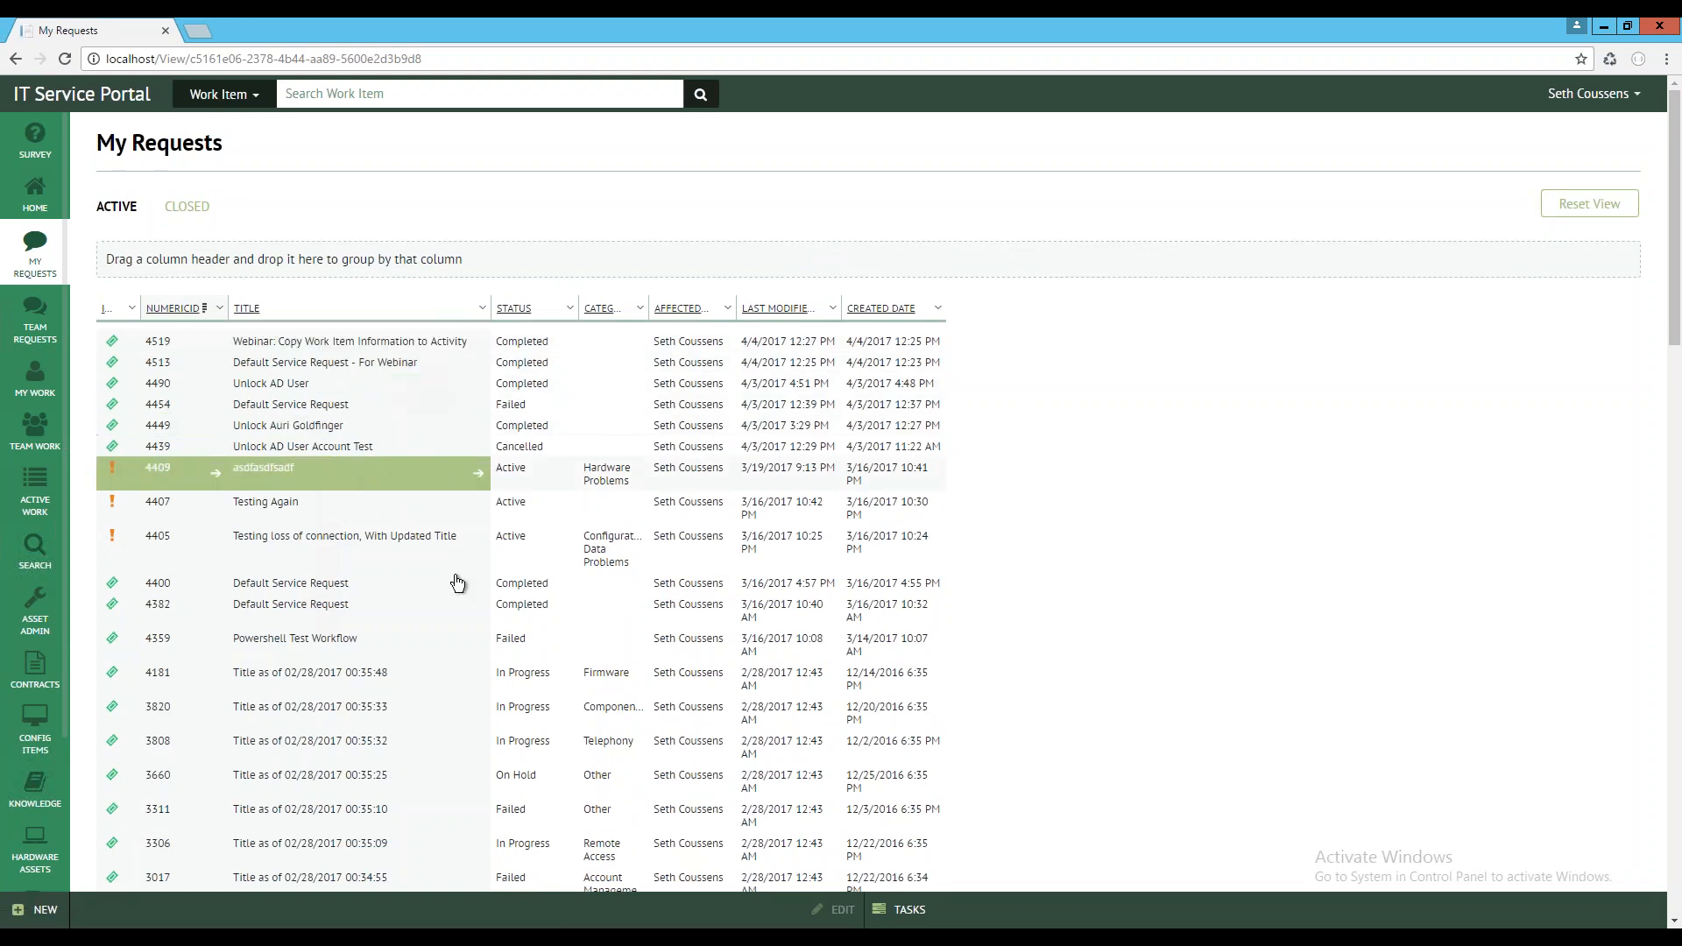
click(65, 58)
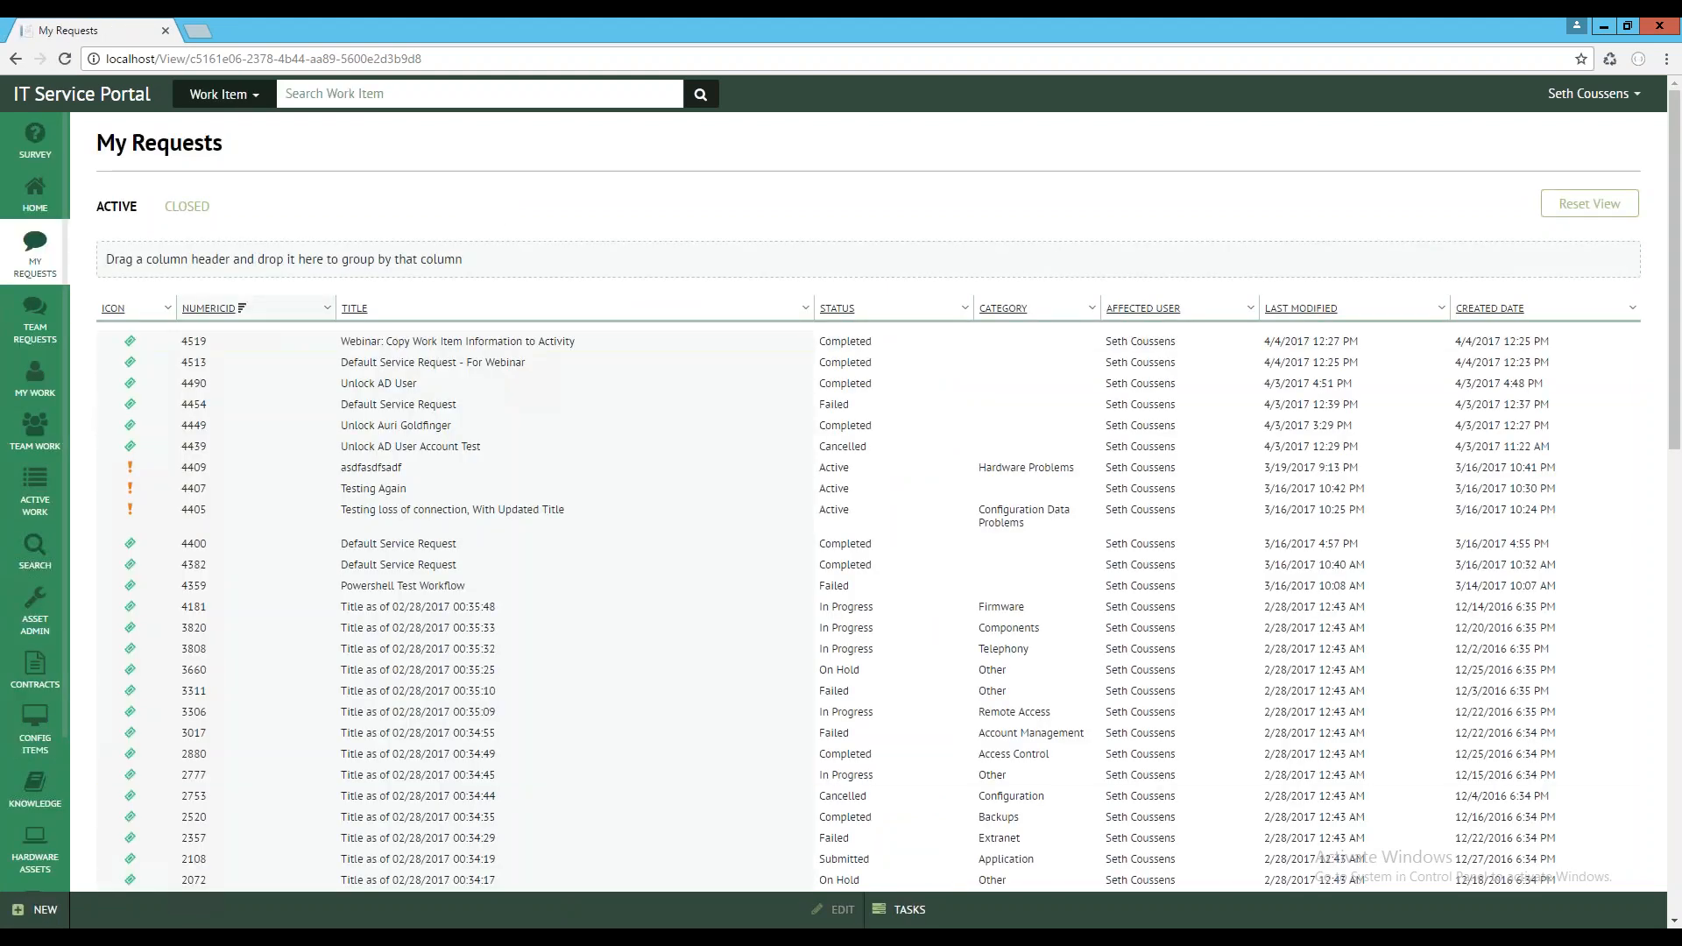
Switch to the Service Manager Console and refresh the Completed Service Requests view
key(alt+Tab)
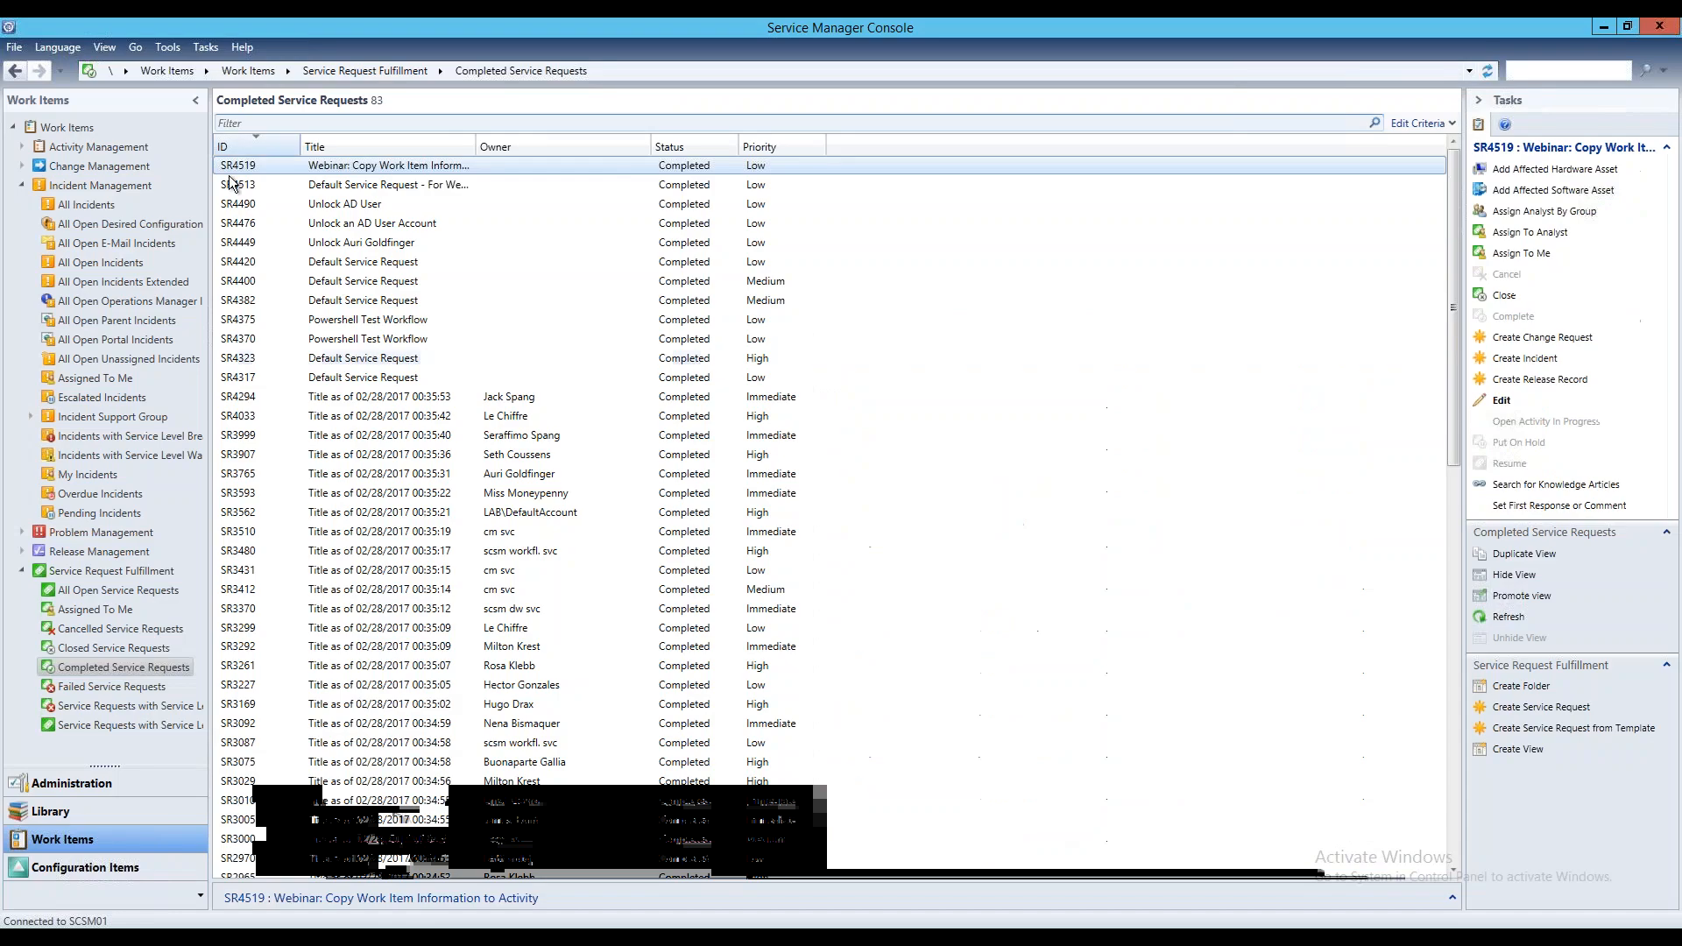
click(1509, 617)
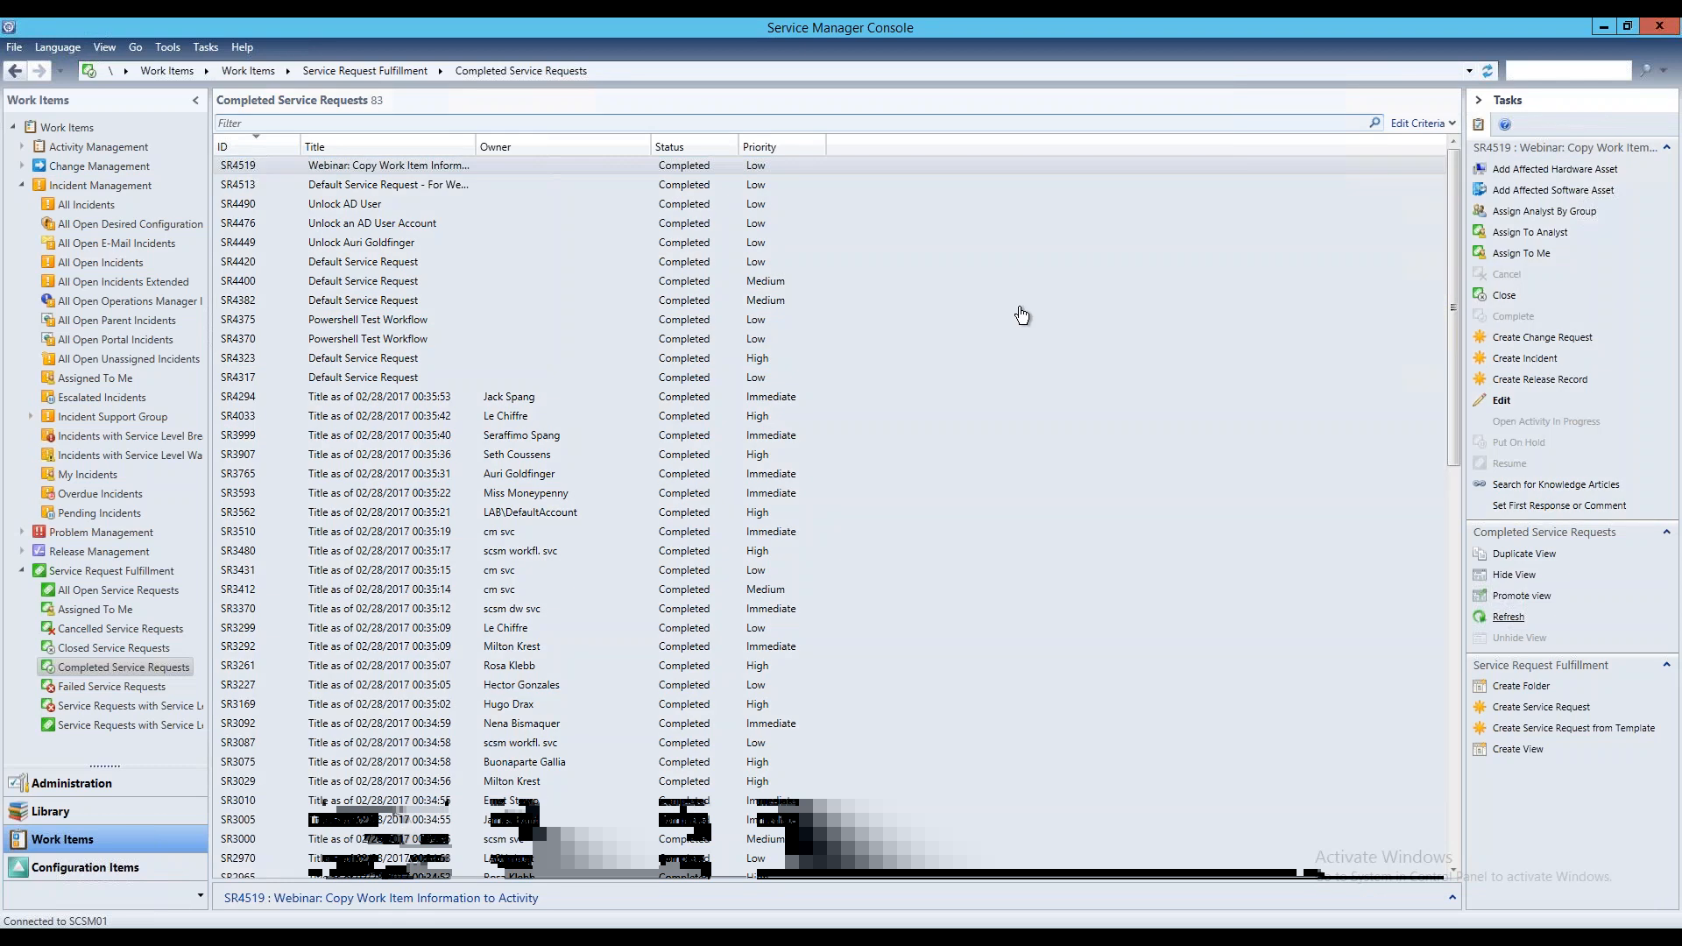
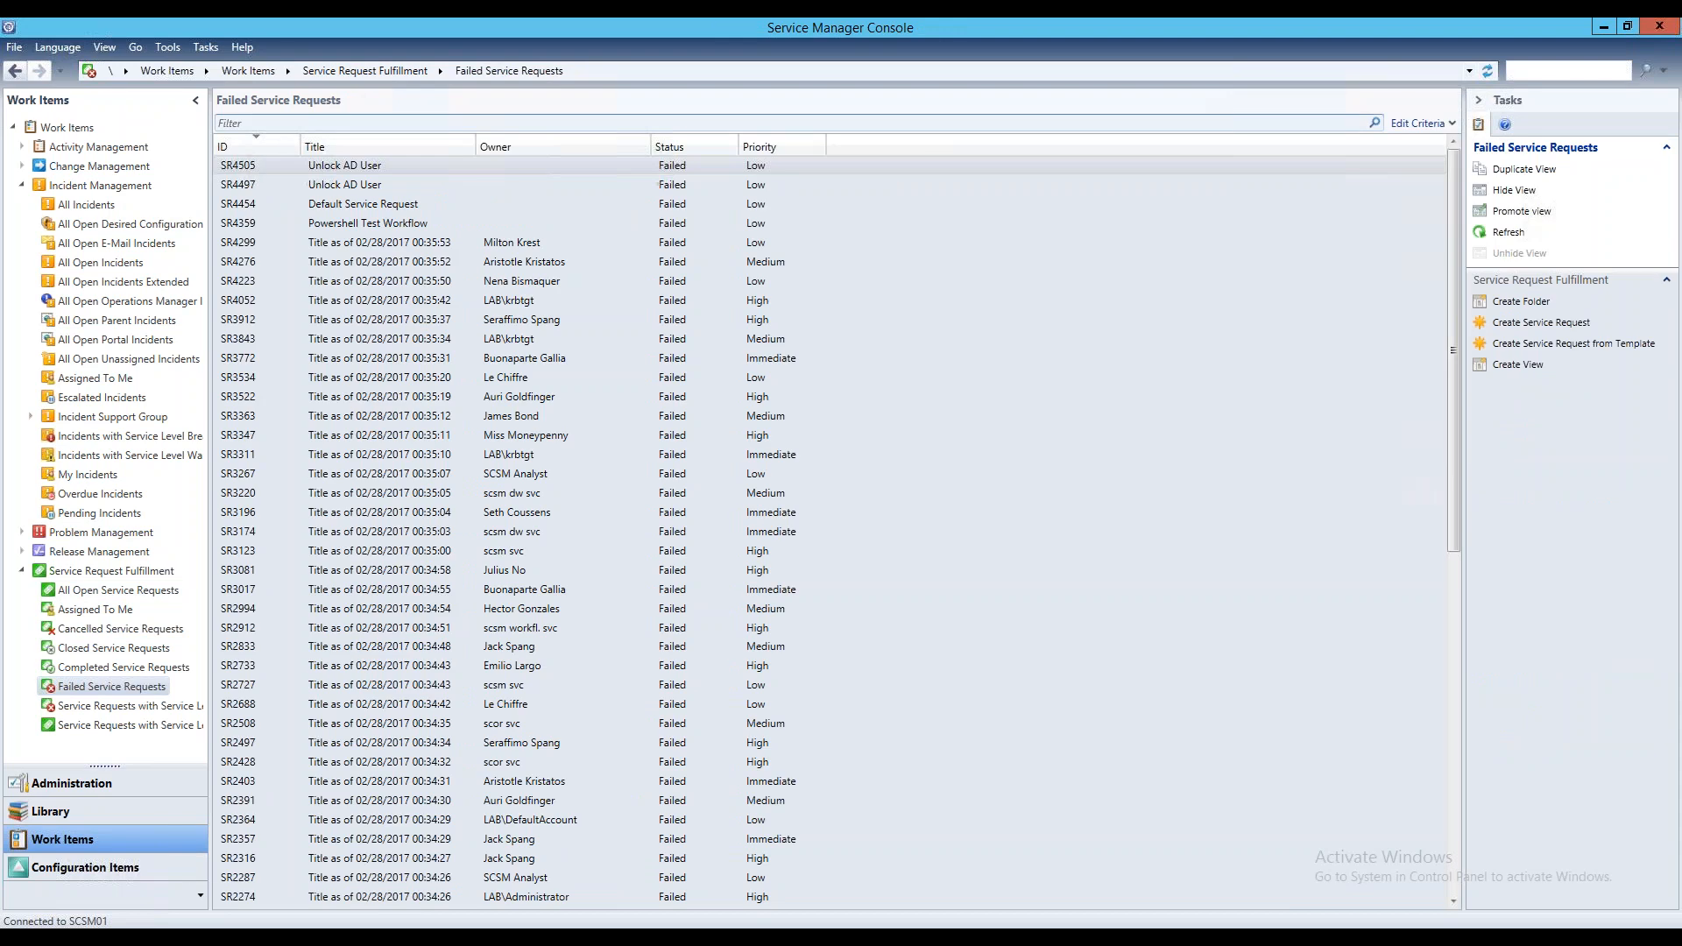
Open failed service request SR4505, switch to Papercut on the 10.0.74.2 remote desktop and inspect the Powershell Activity Failure e-mail
double_click(390, 163)
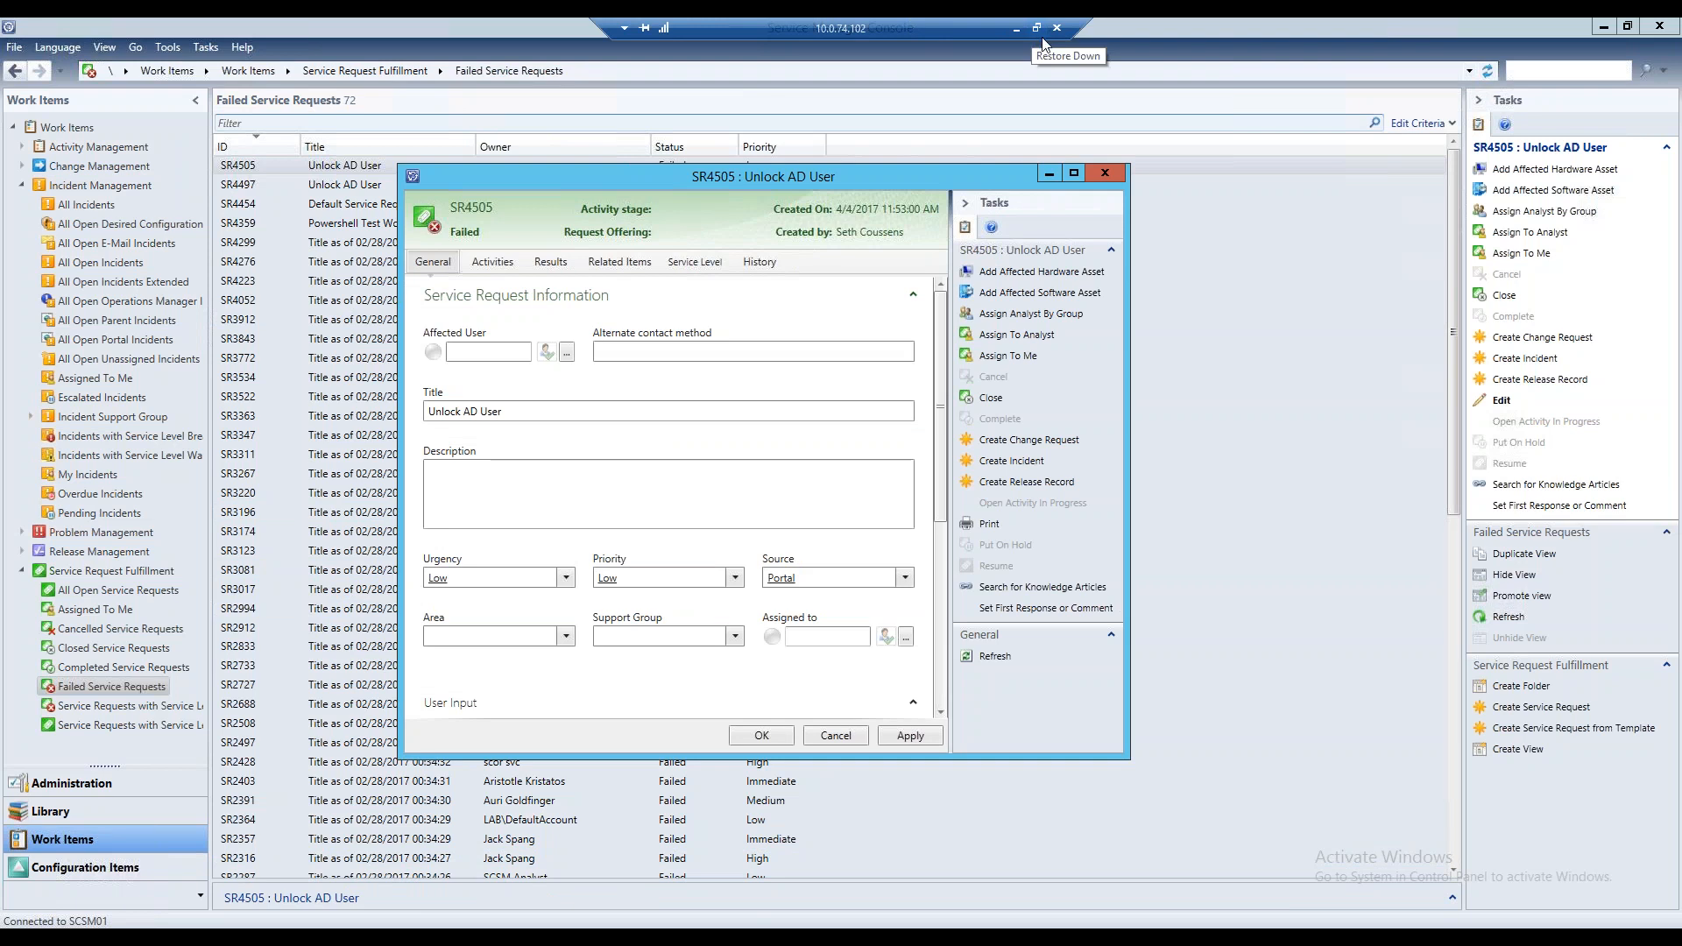
click(1037, 29)
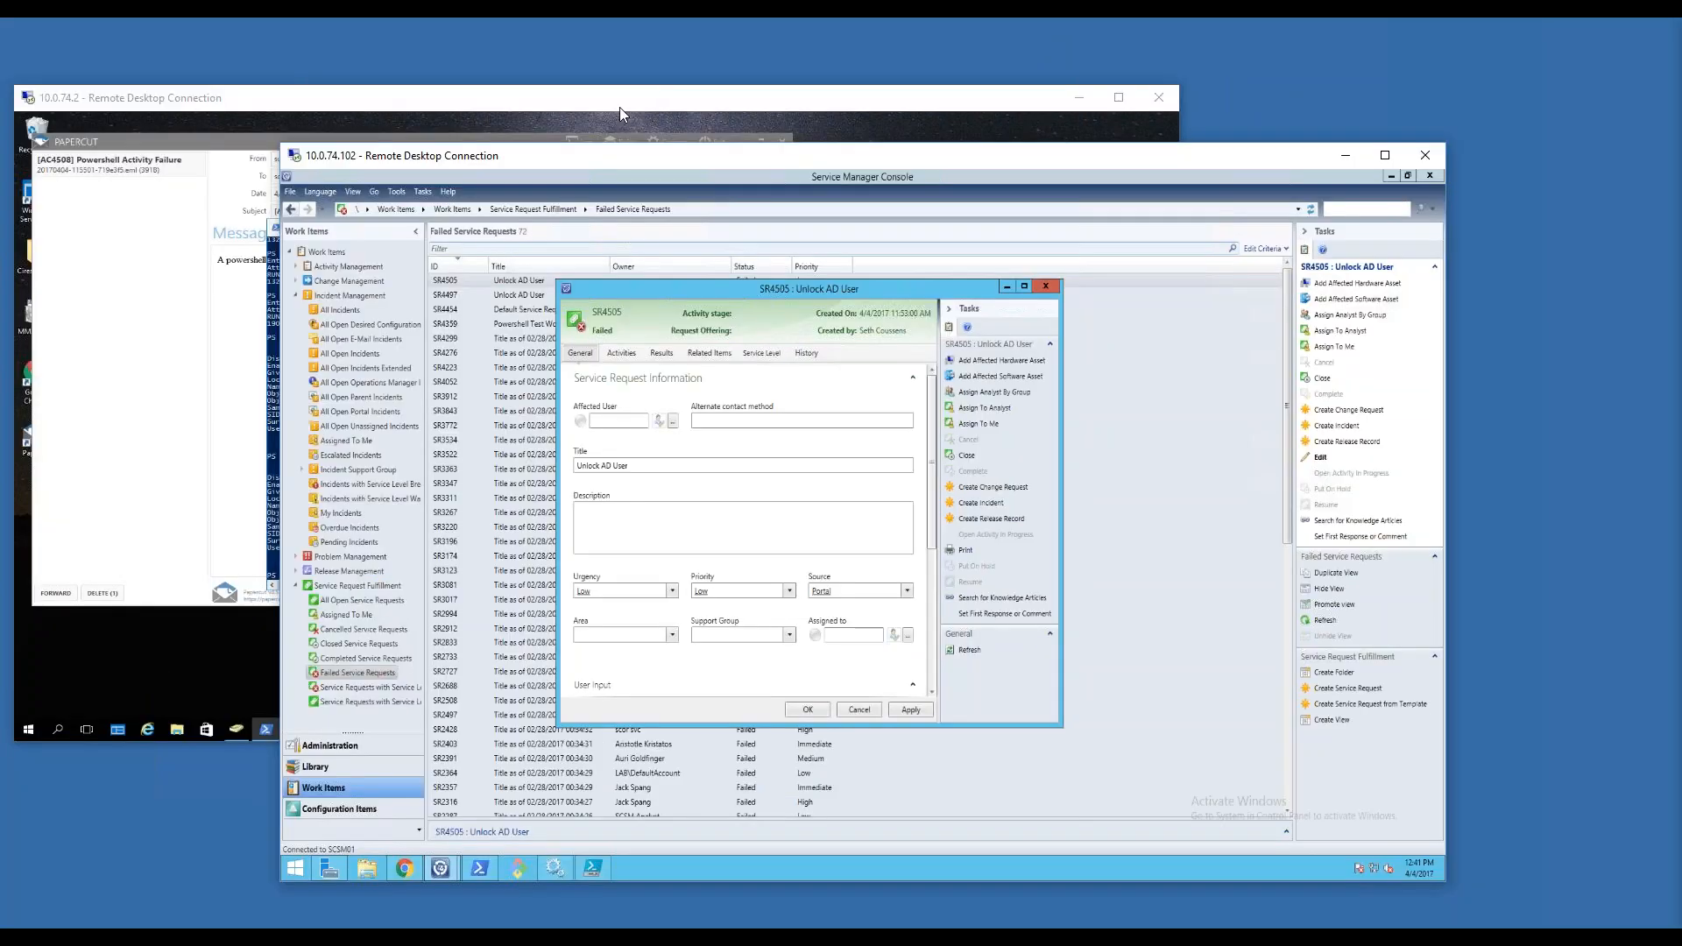
click(433, 101)
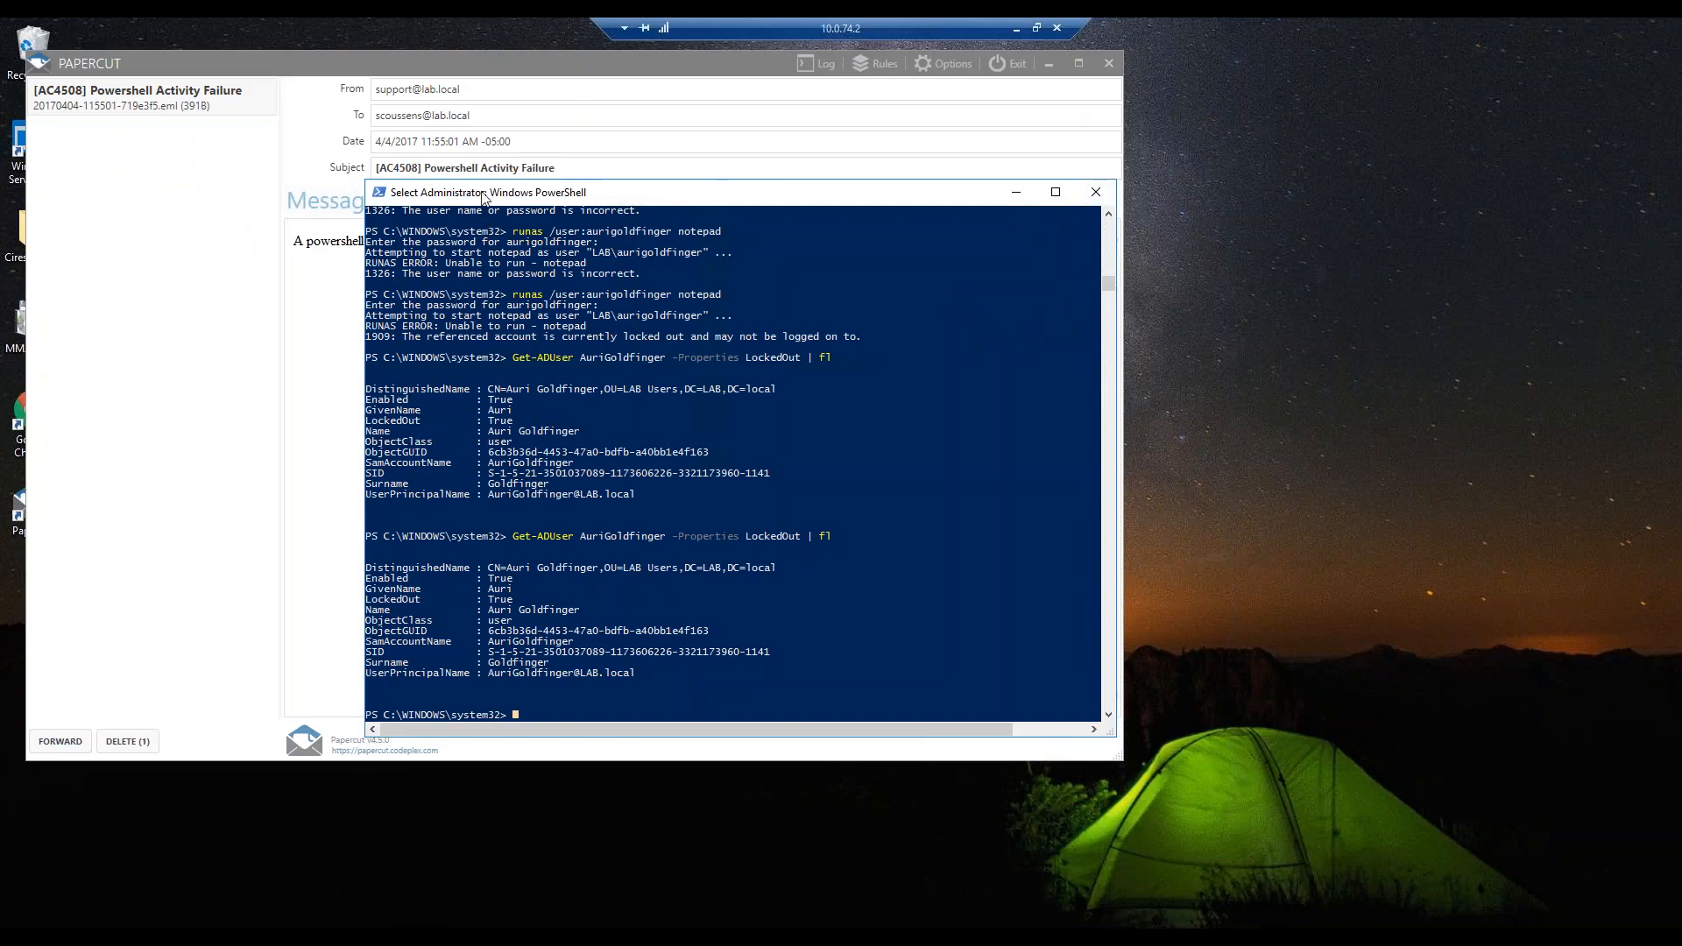
click(447, 65)
drag(449, 69, 562, 144)
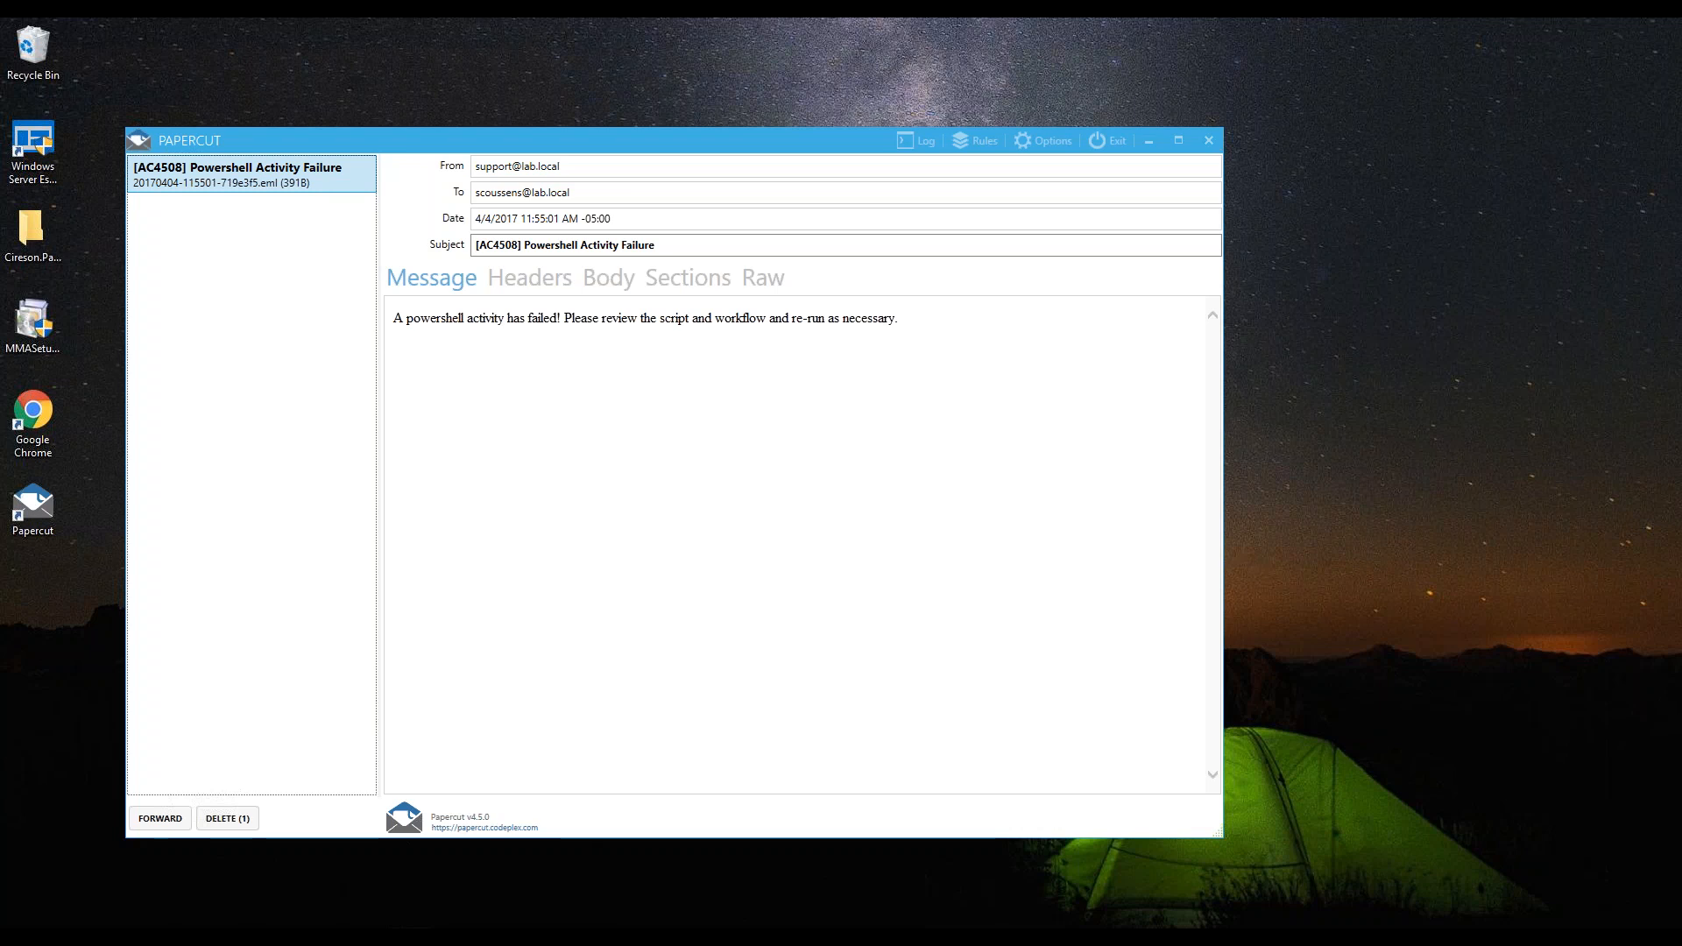
drag(670, 246, 410, 256)
mouse_move(1113, 18)
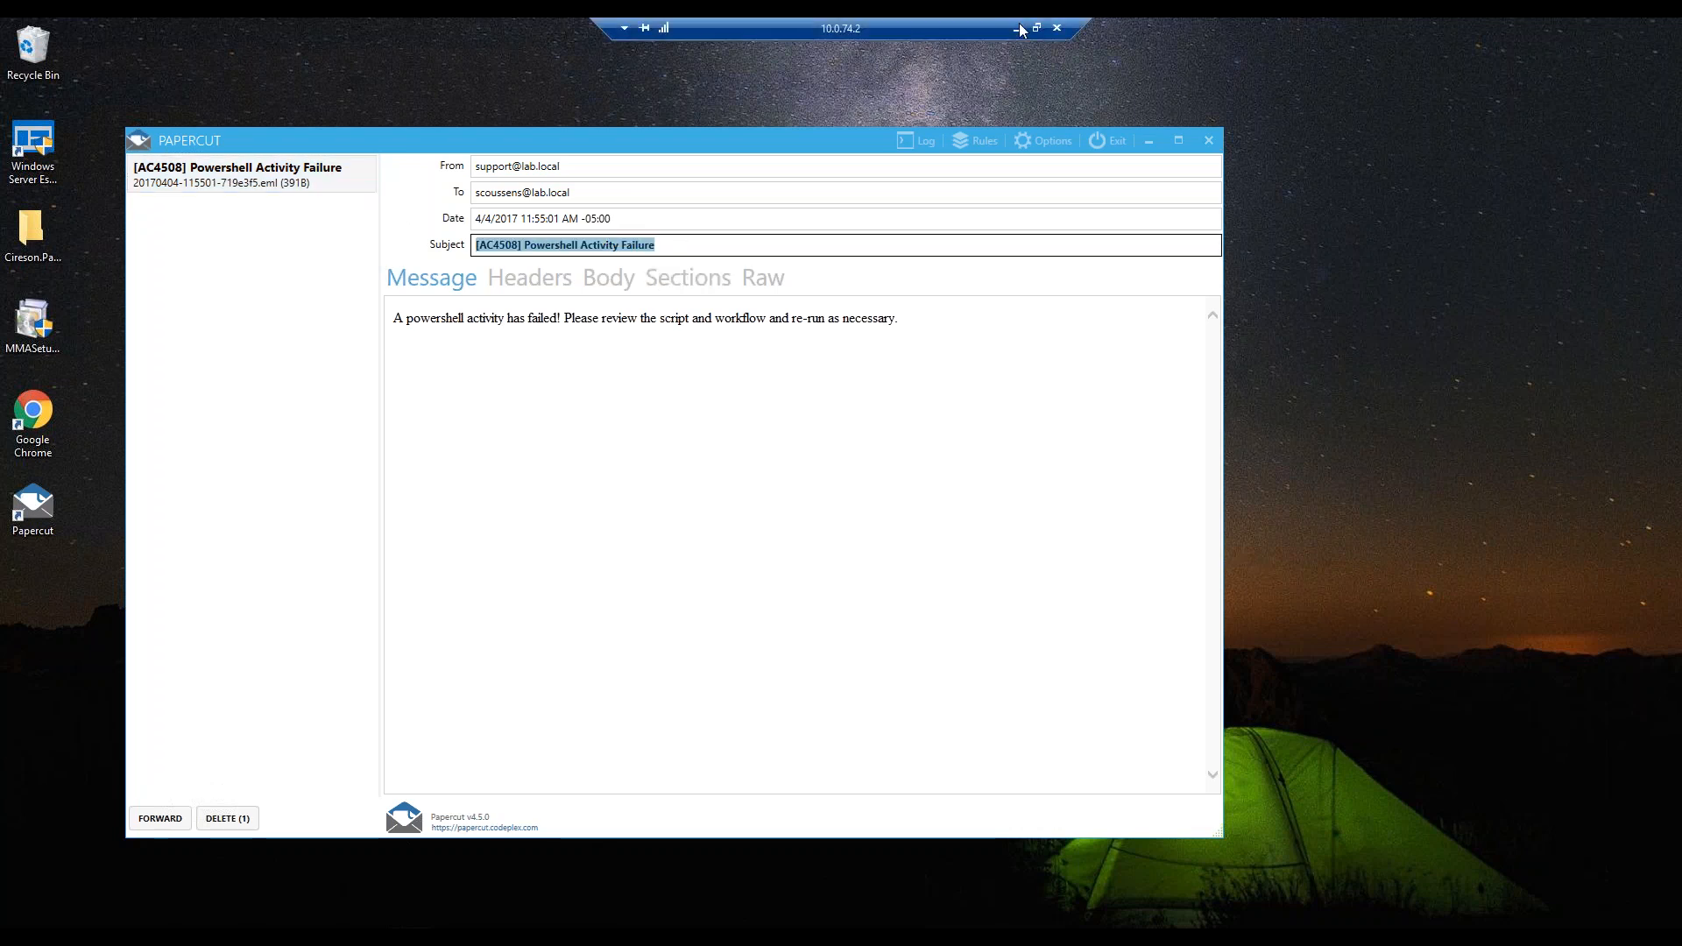
Return to the Service Manager Console and examine the PowerShell output and script of activity AC4508 in the failed Unlock AD User request
click(1036, 29)
click(1397, 154)
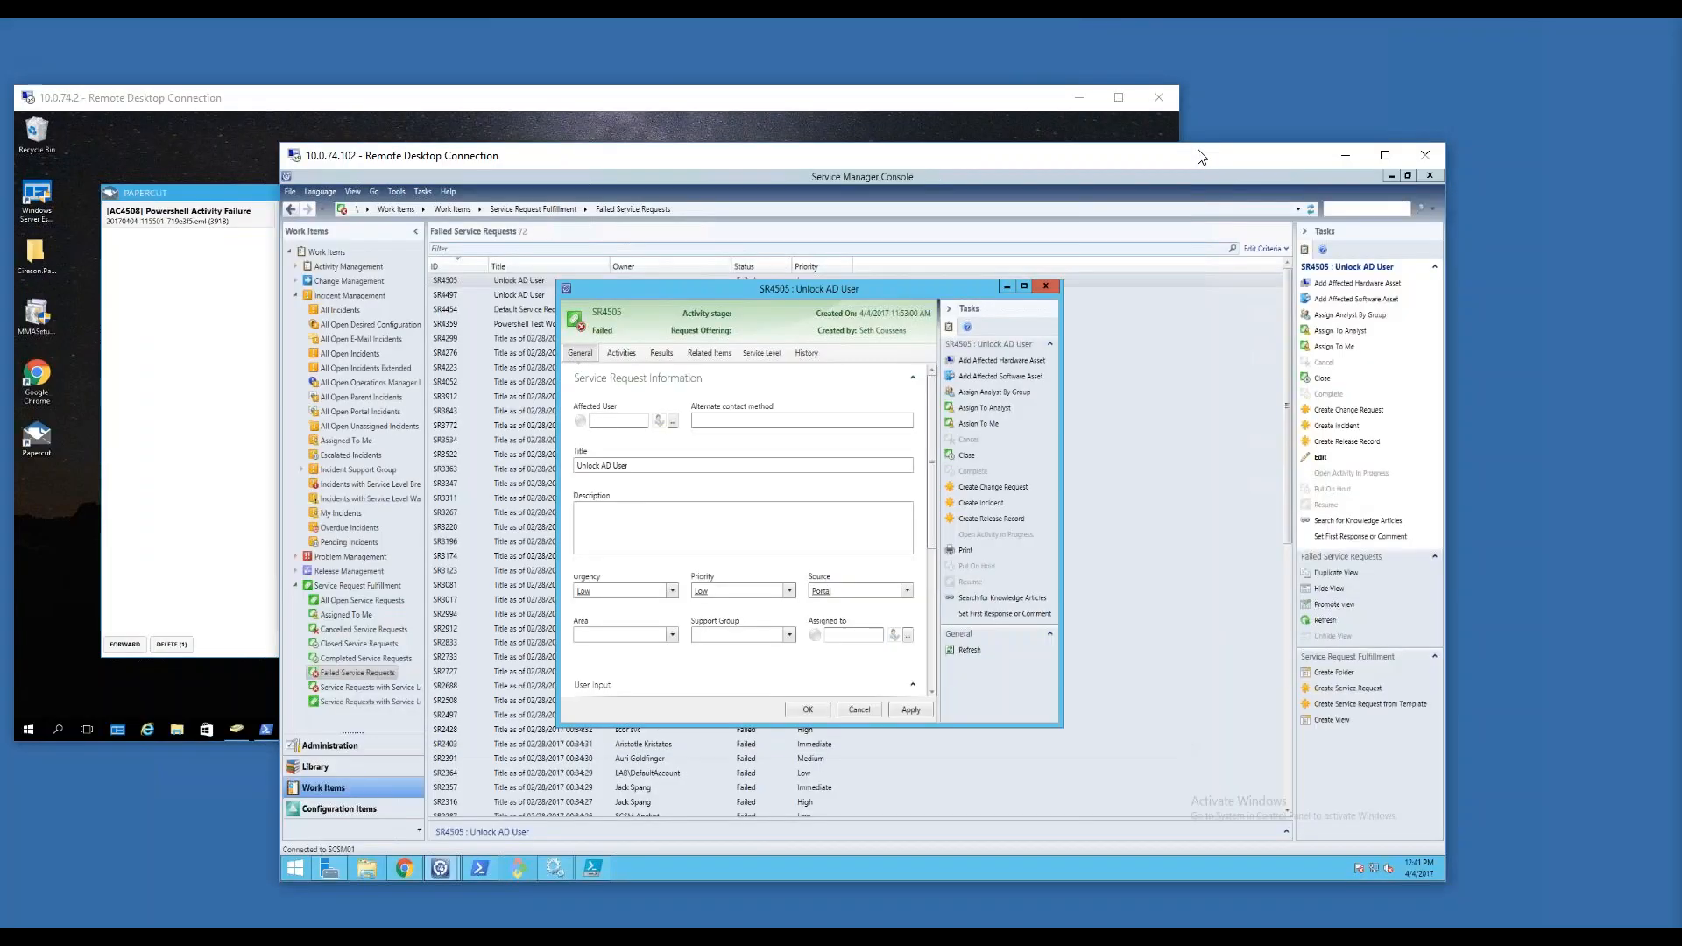
click(1397, 154)
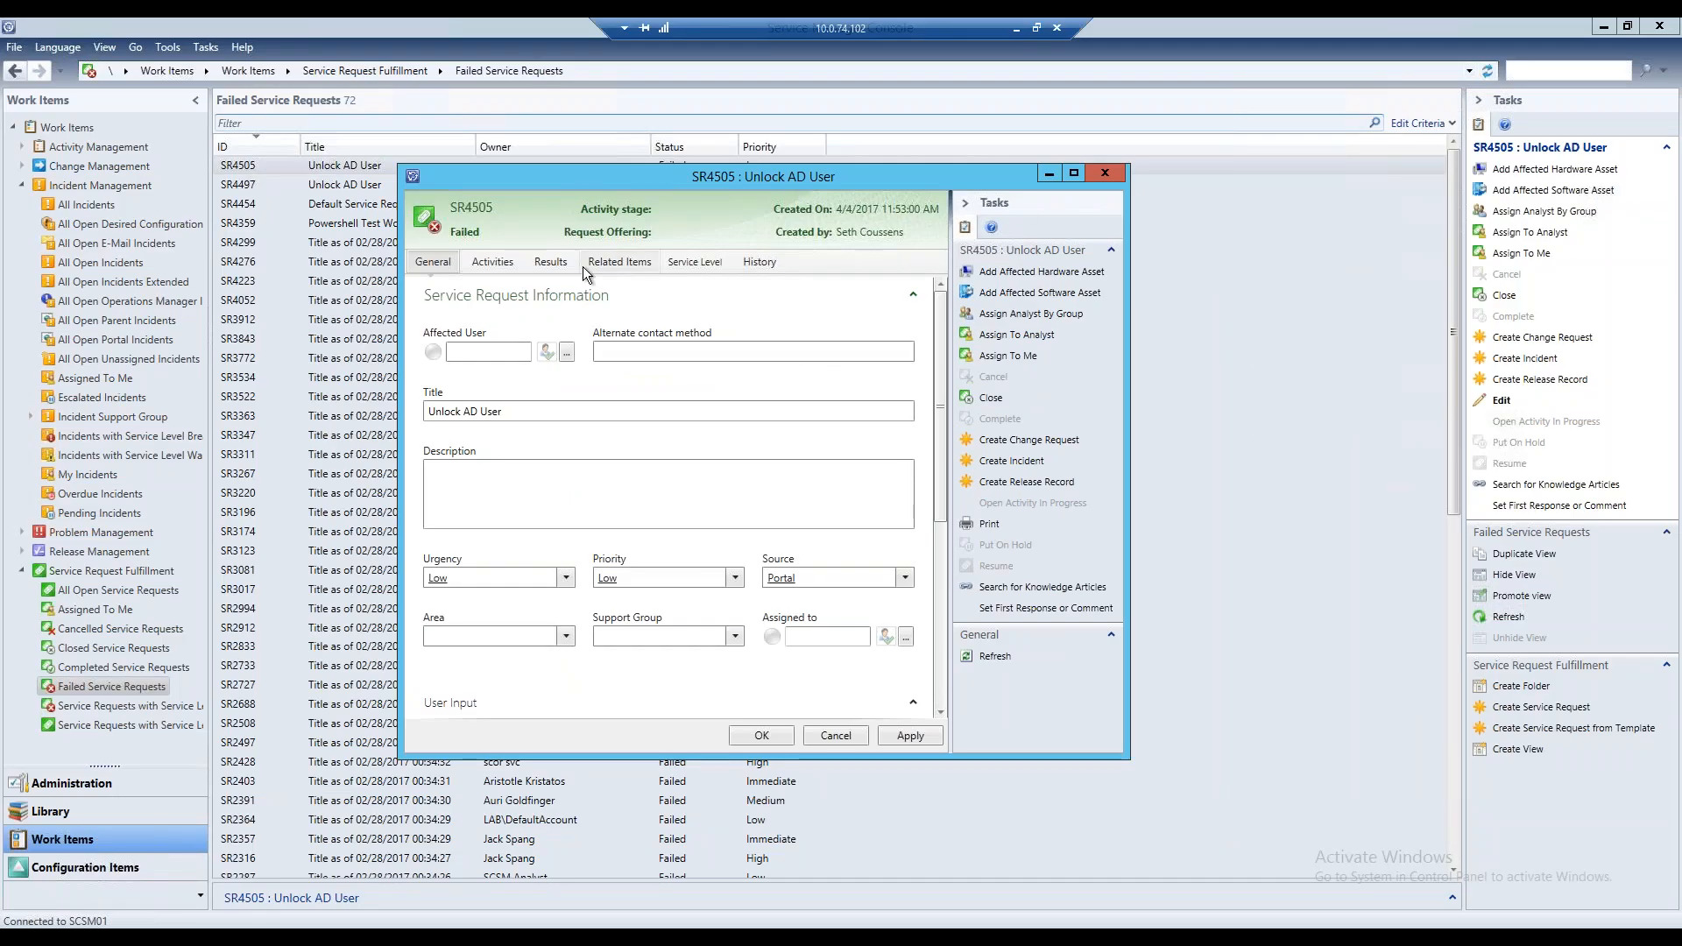
click(492, 262)
double_click(680, 424)
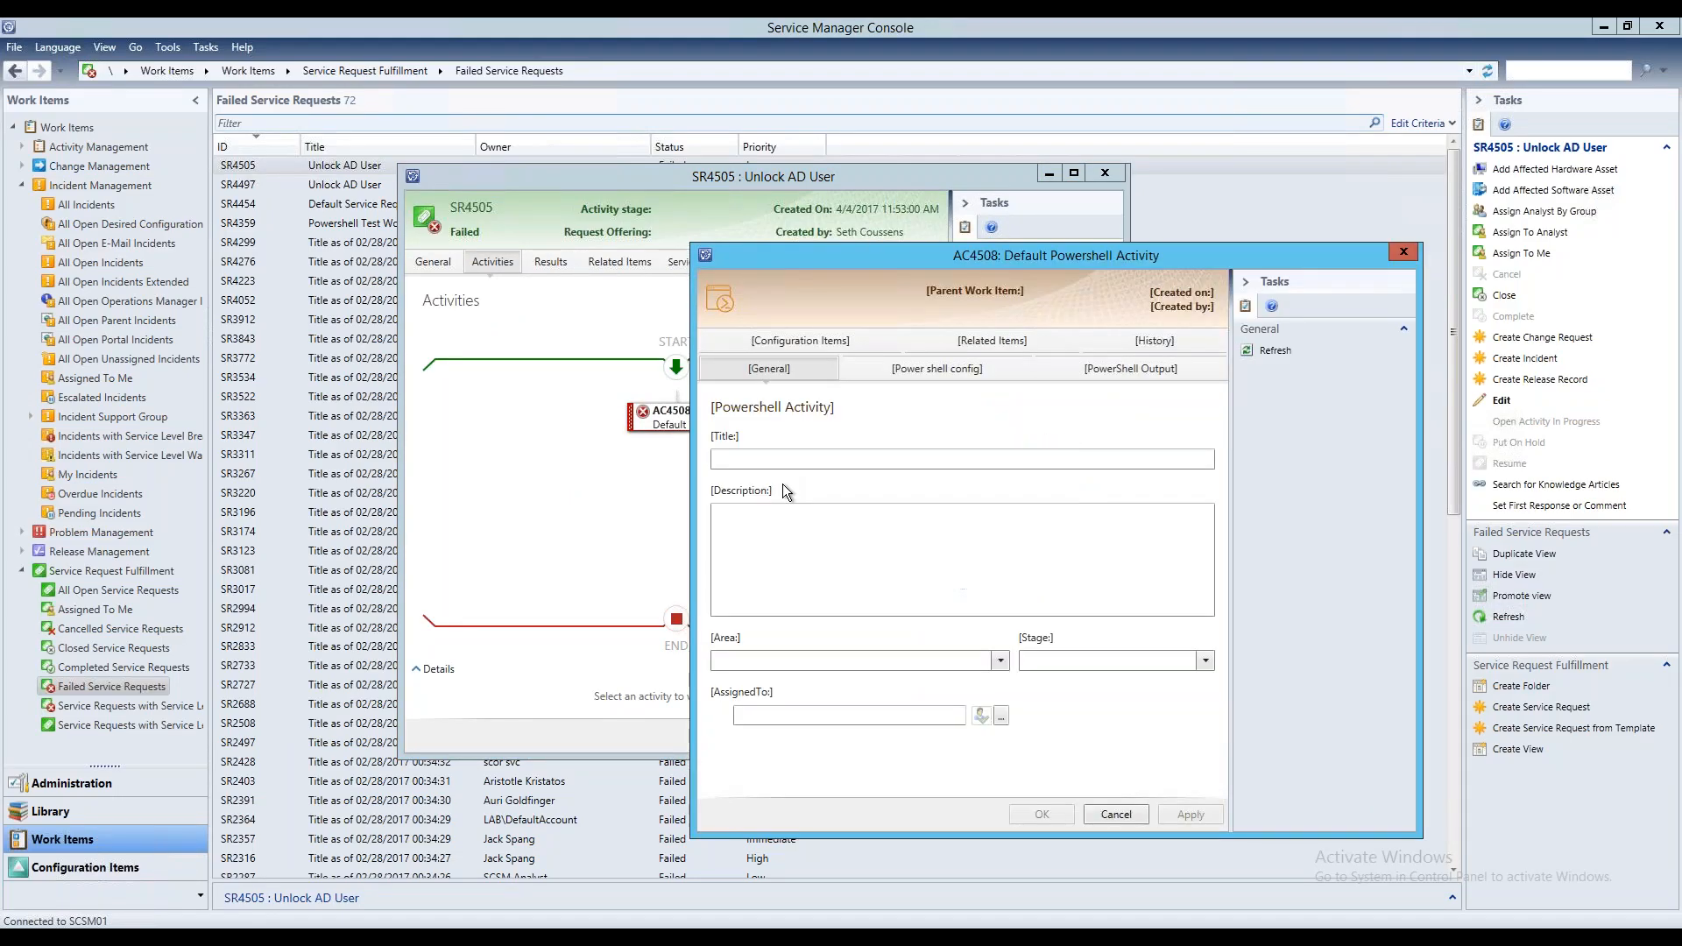
drag(1049, 257, 446, 261)
click(306, 345)
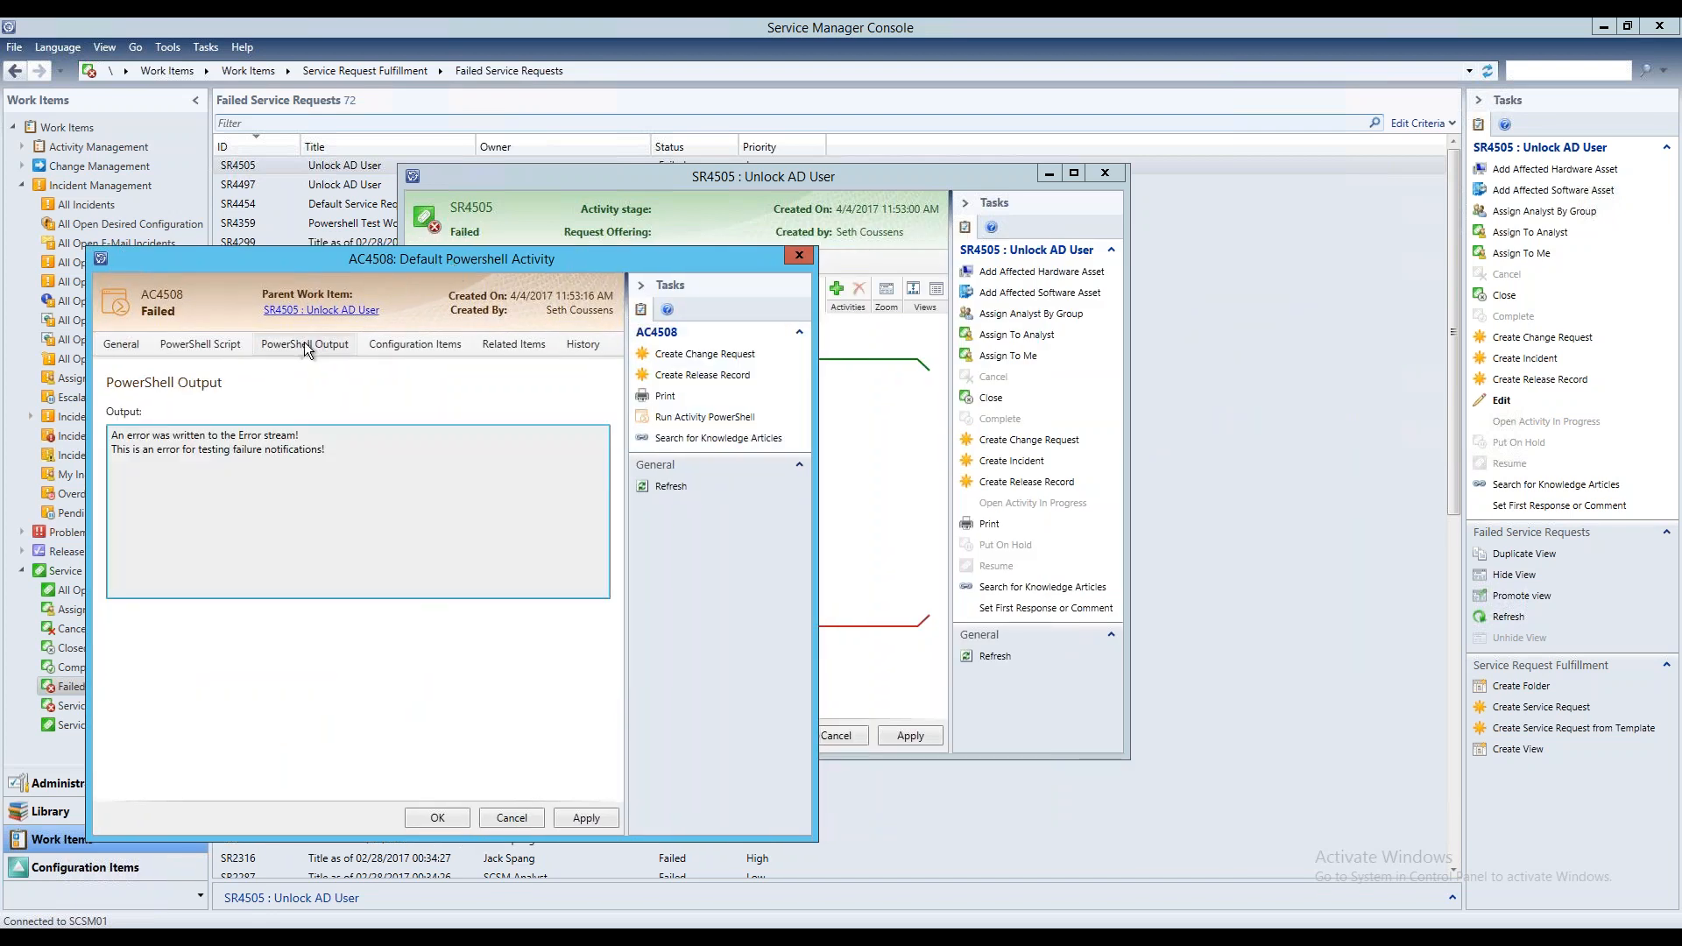
click(200, 345)
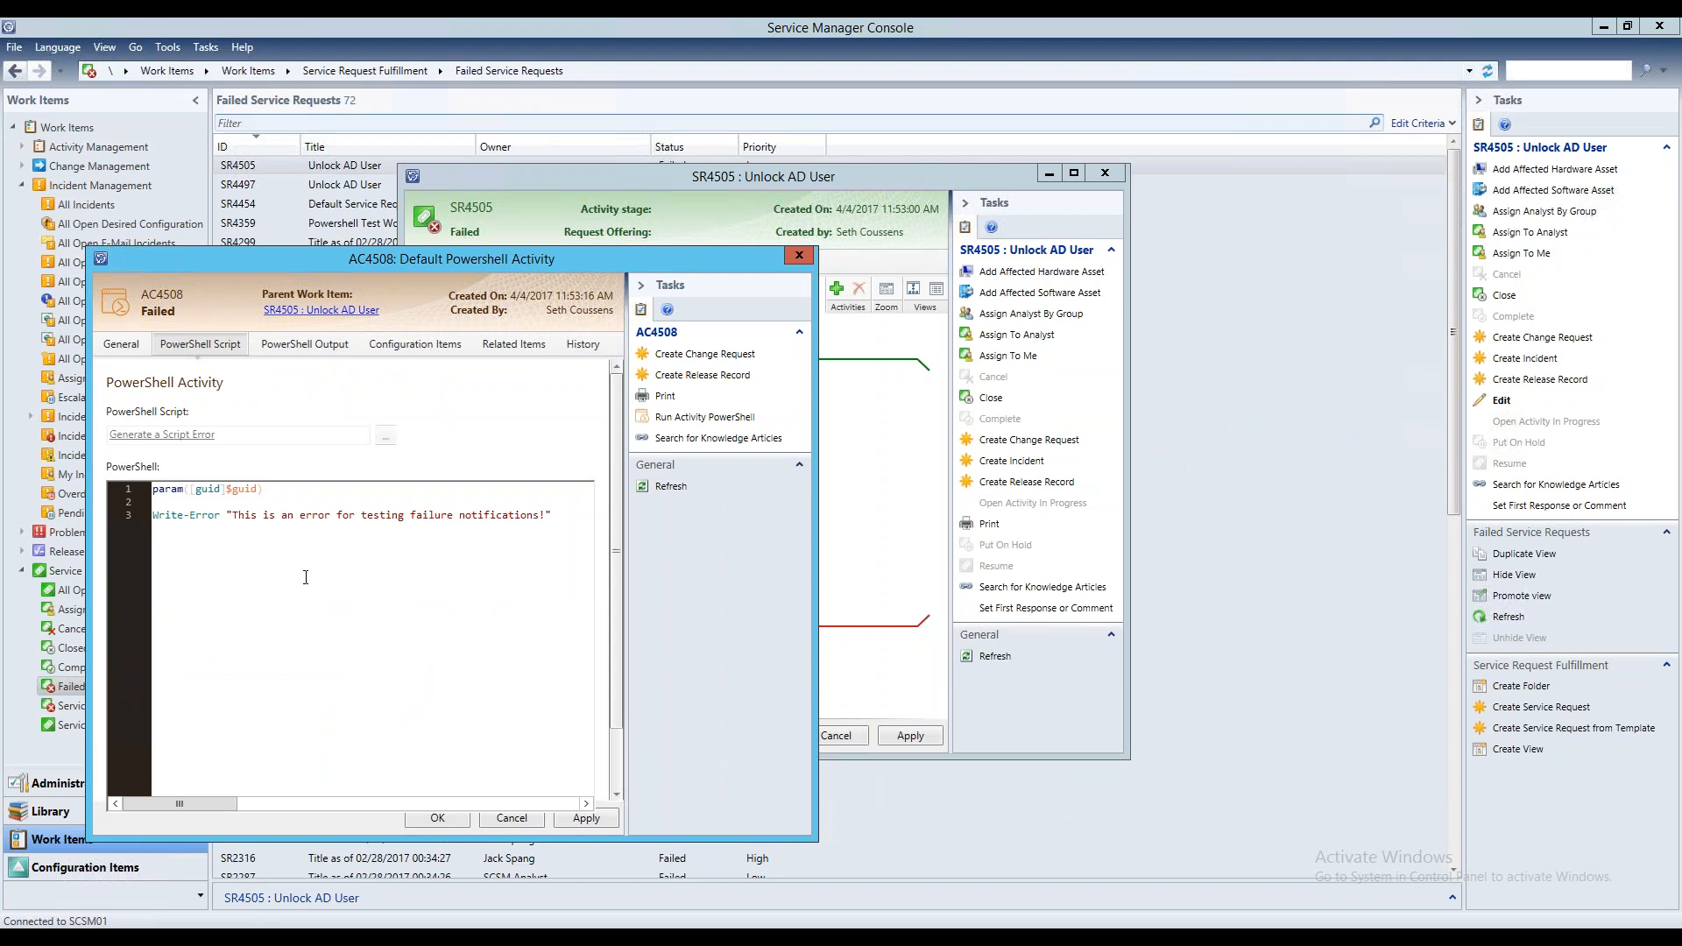
drag(617, 452, 610, 366)
Close the PowerShell activity and its Unlock AD User service request without saving anything
click(799, 255)
click(916, 545)
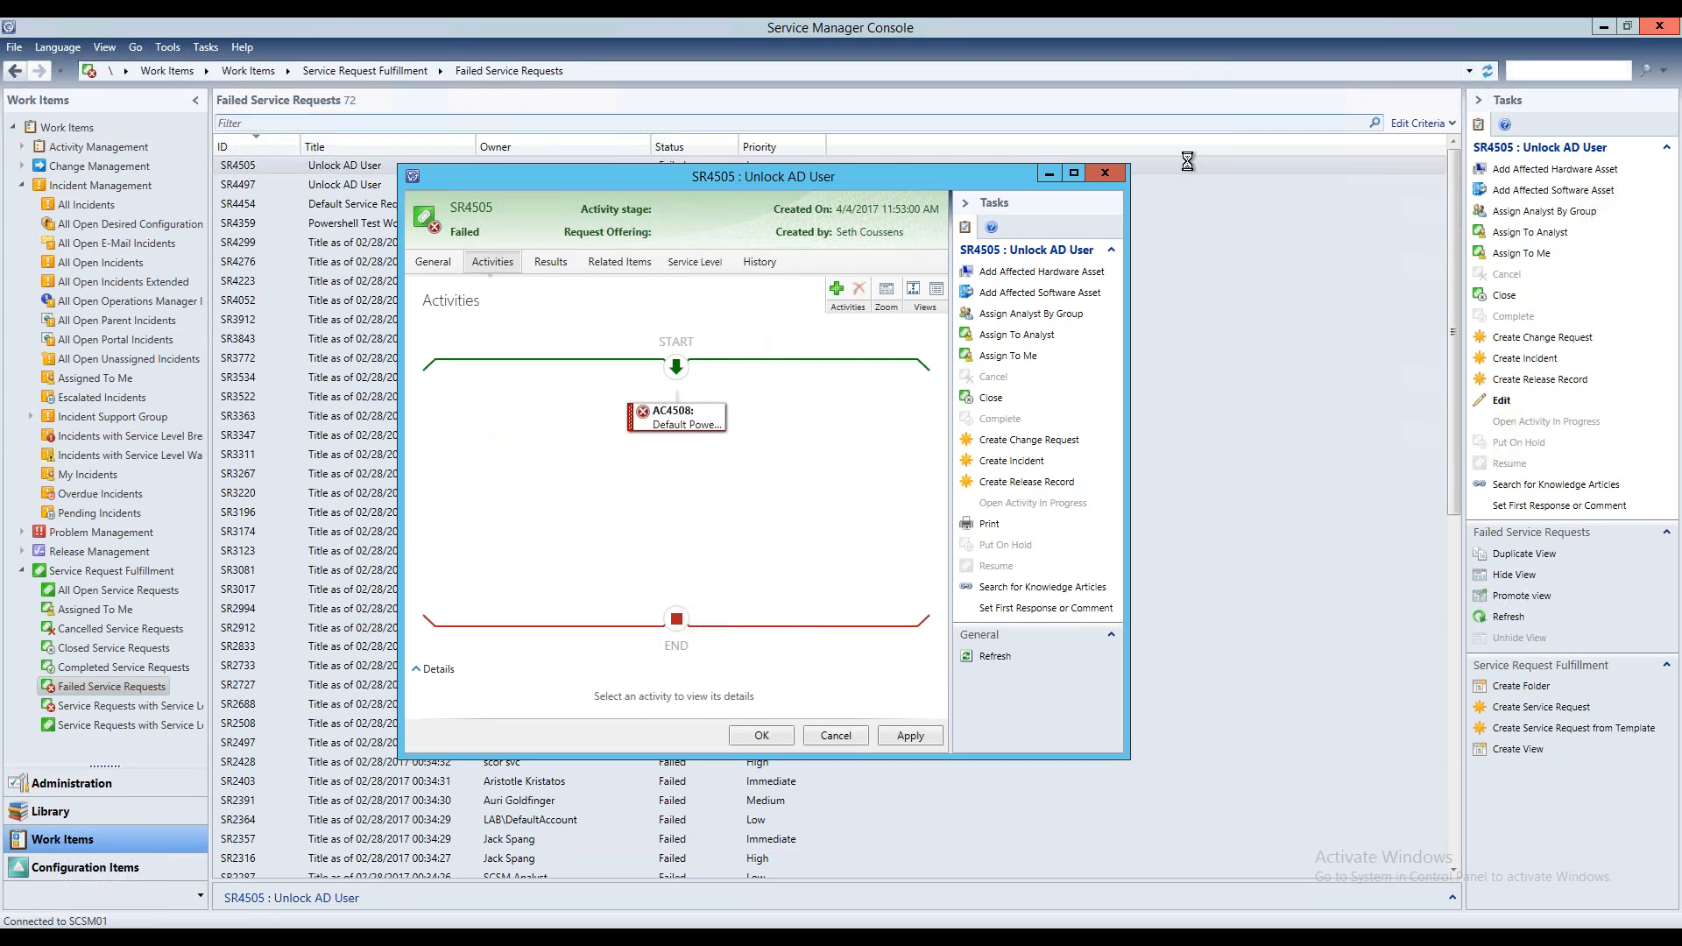
click(1103, 175)
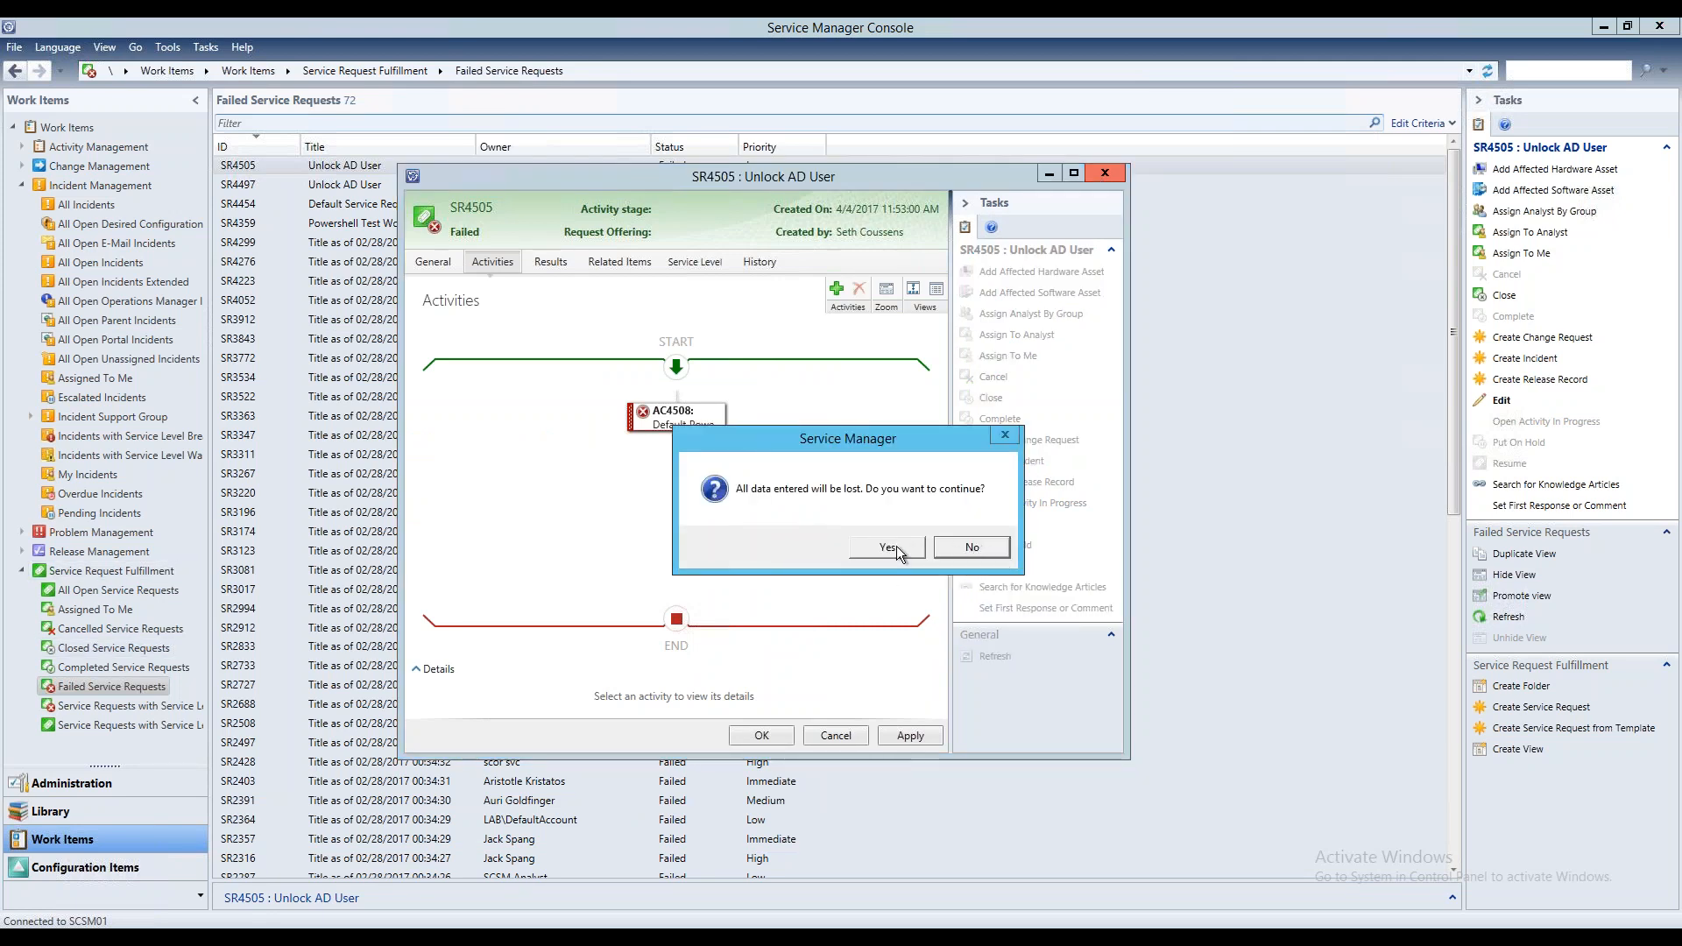
click(897, 545)
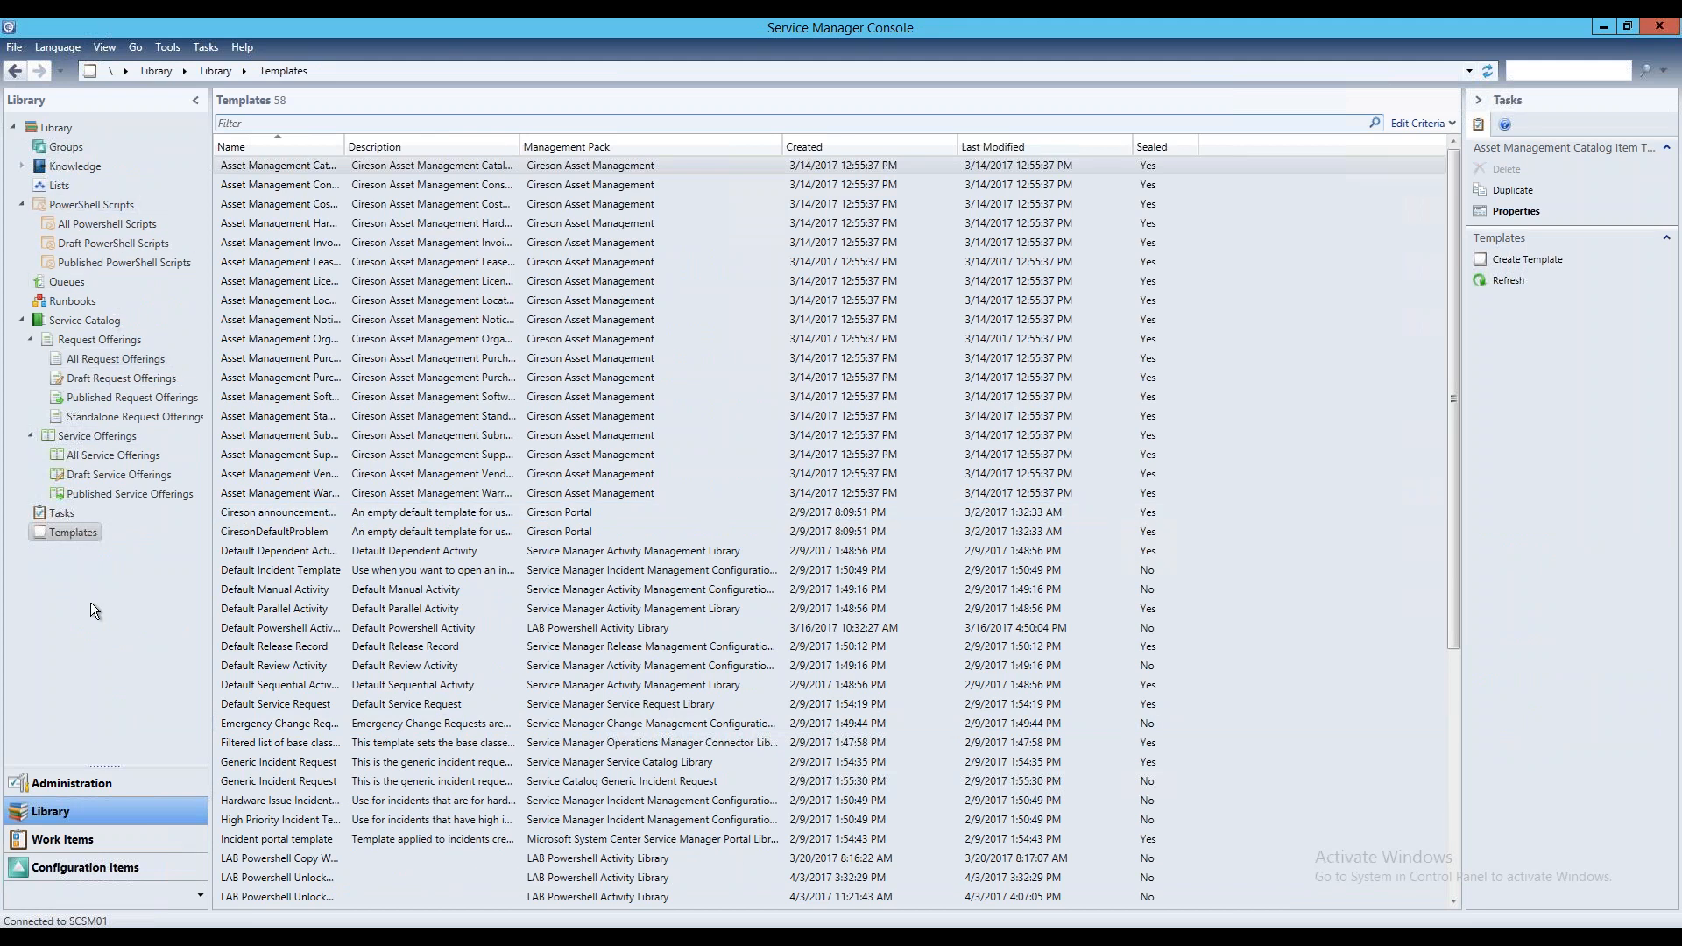
Open the Powershell Activity Failure Notification subscription and review its general settings and group/queue selection
click(98, 783)
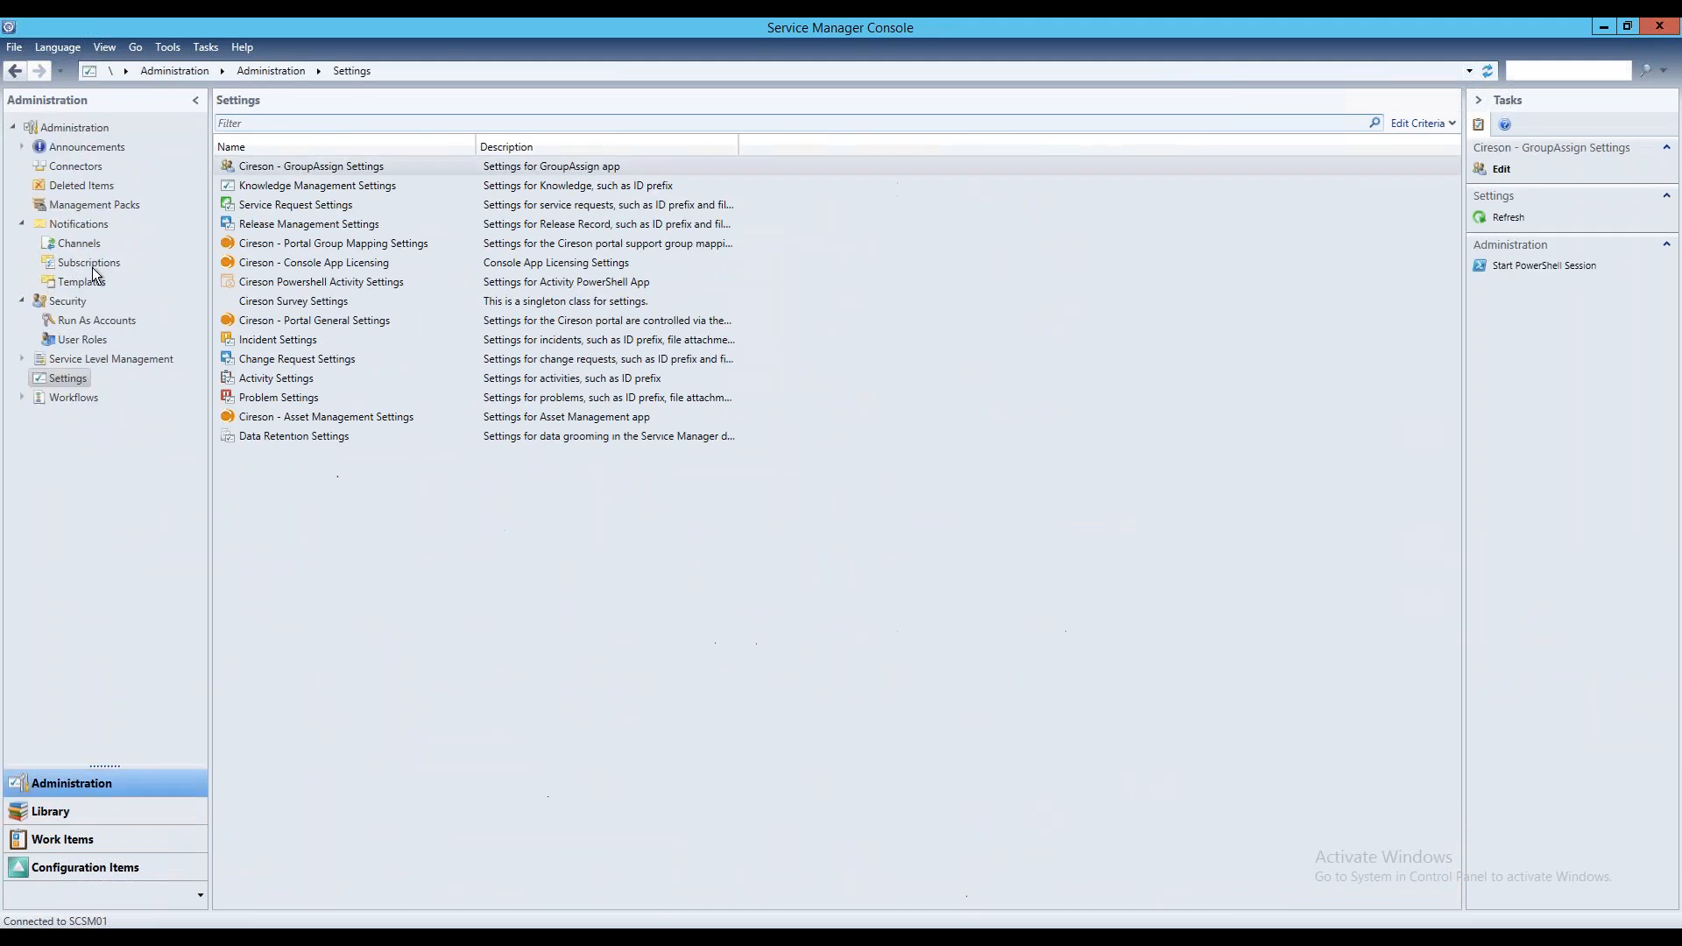
click(87, 260)
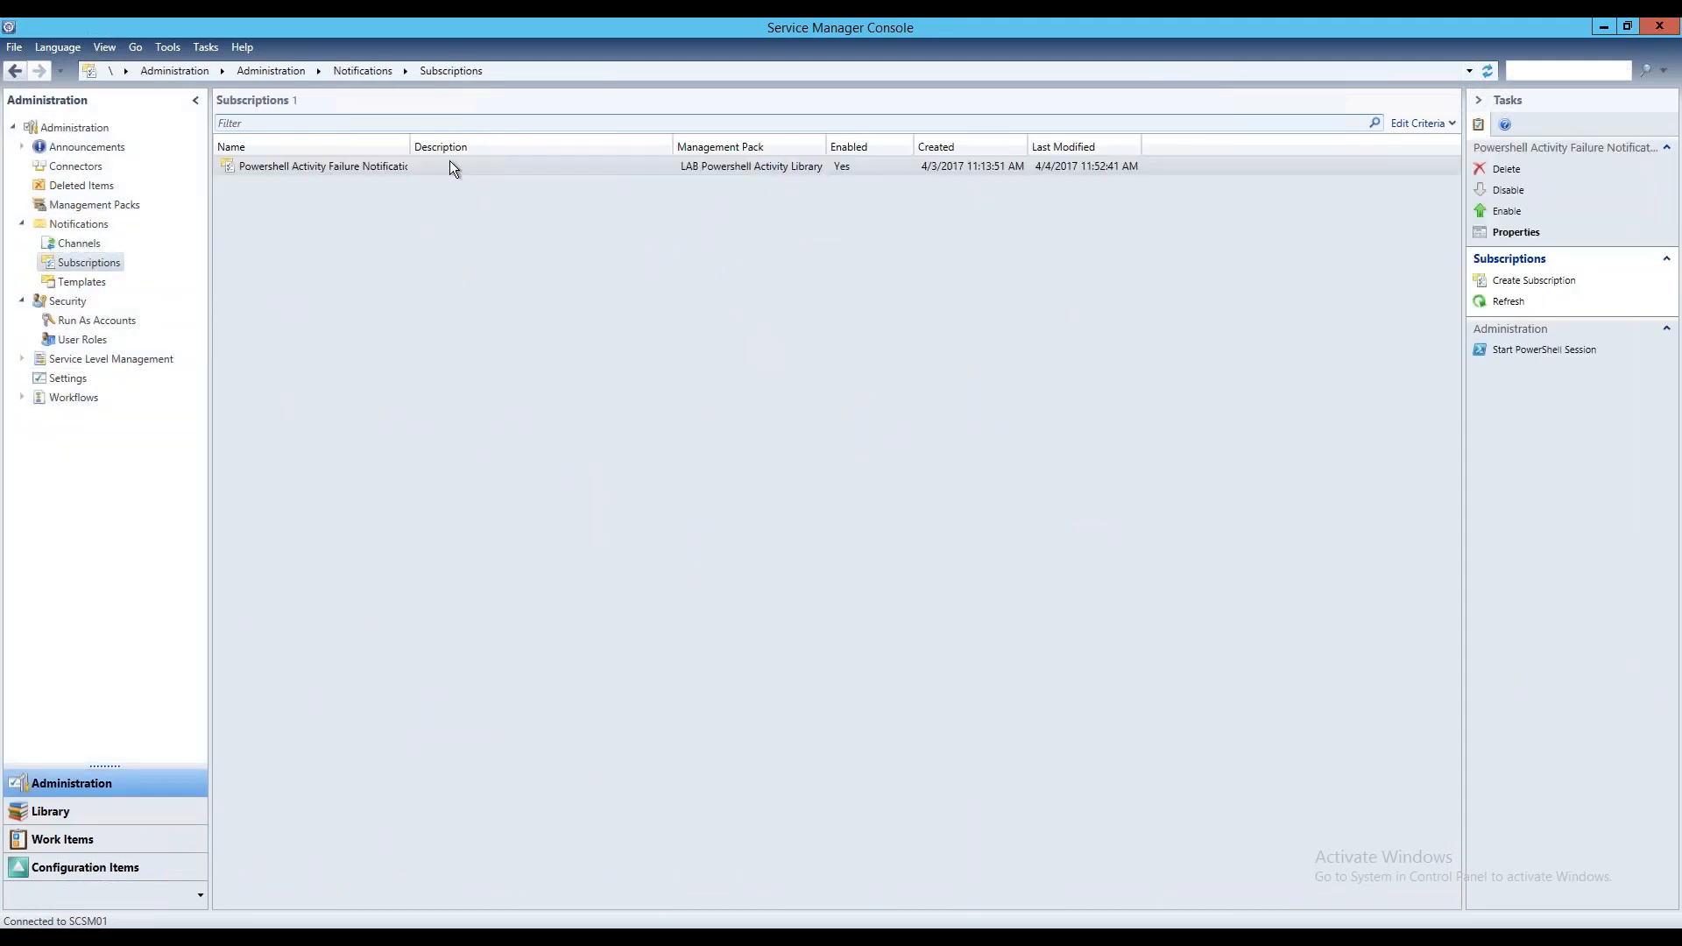
click(450, 168)
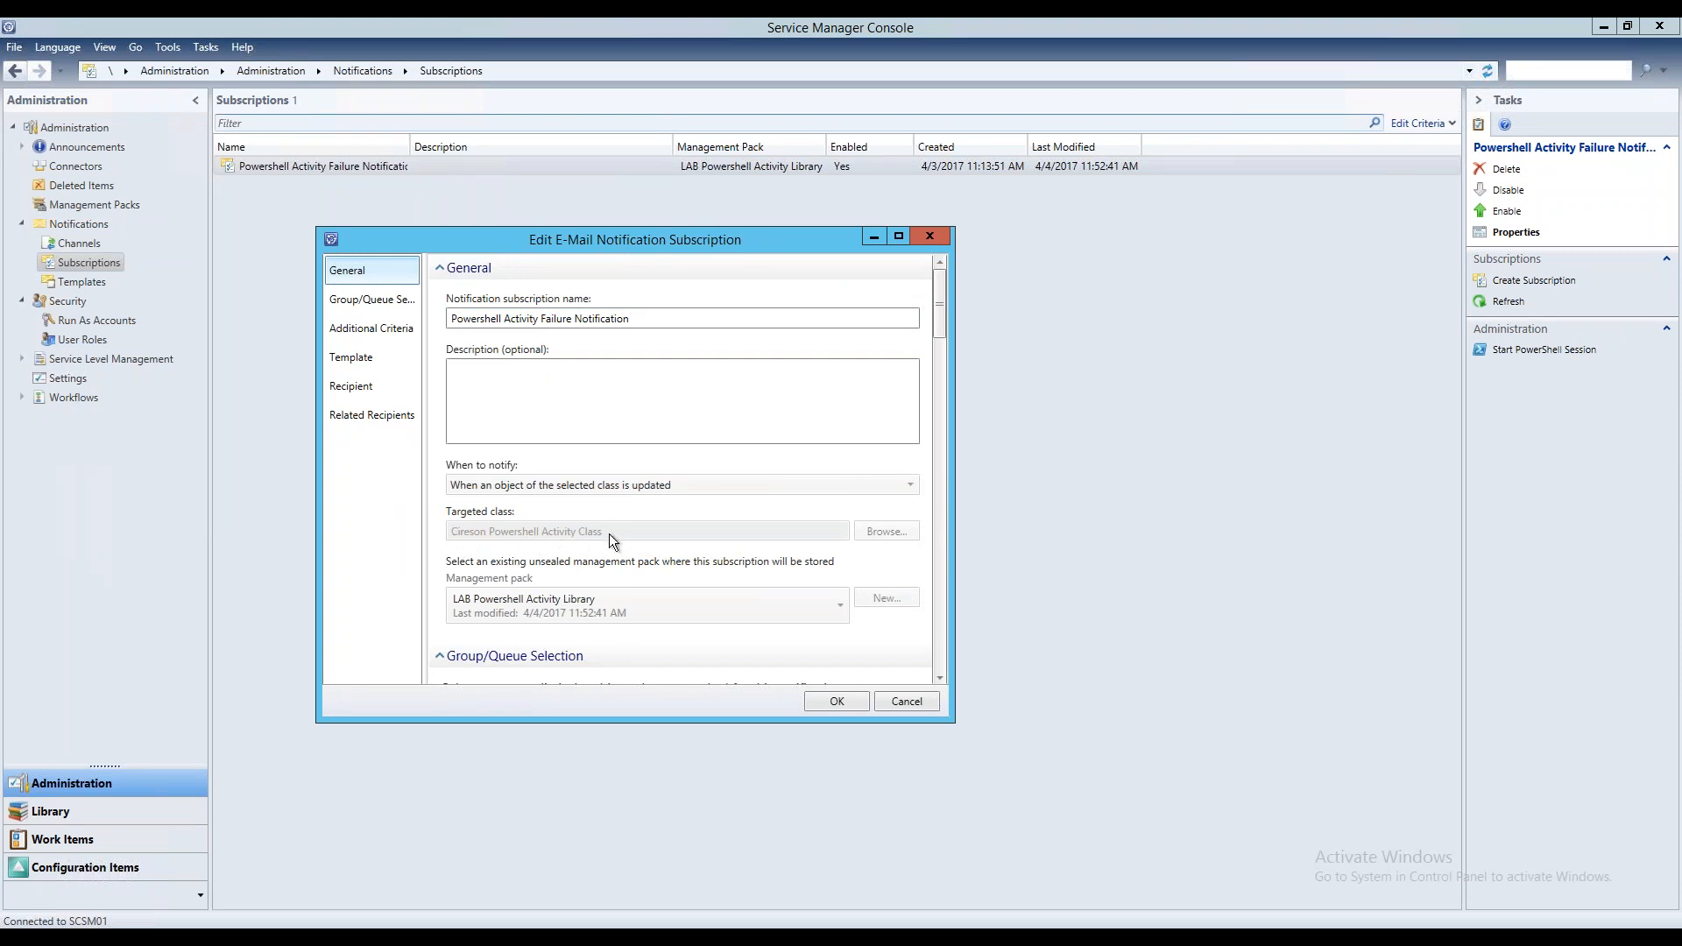
scroll(722, 524, down, 1)
scroll(722, 524, up, 1)
click(371, 300)
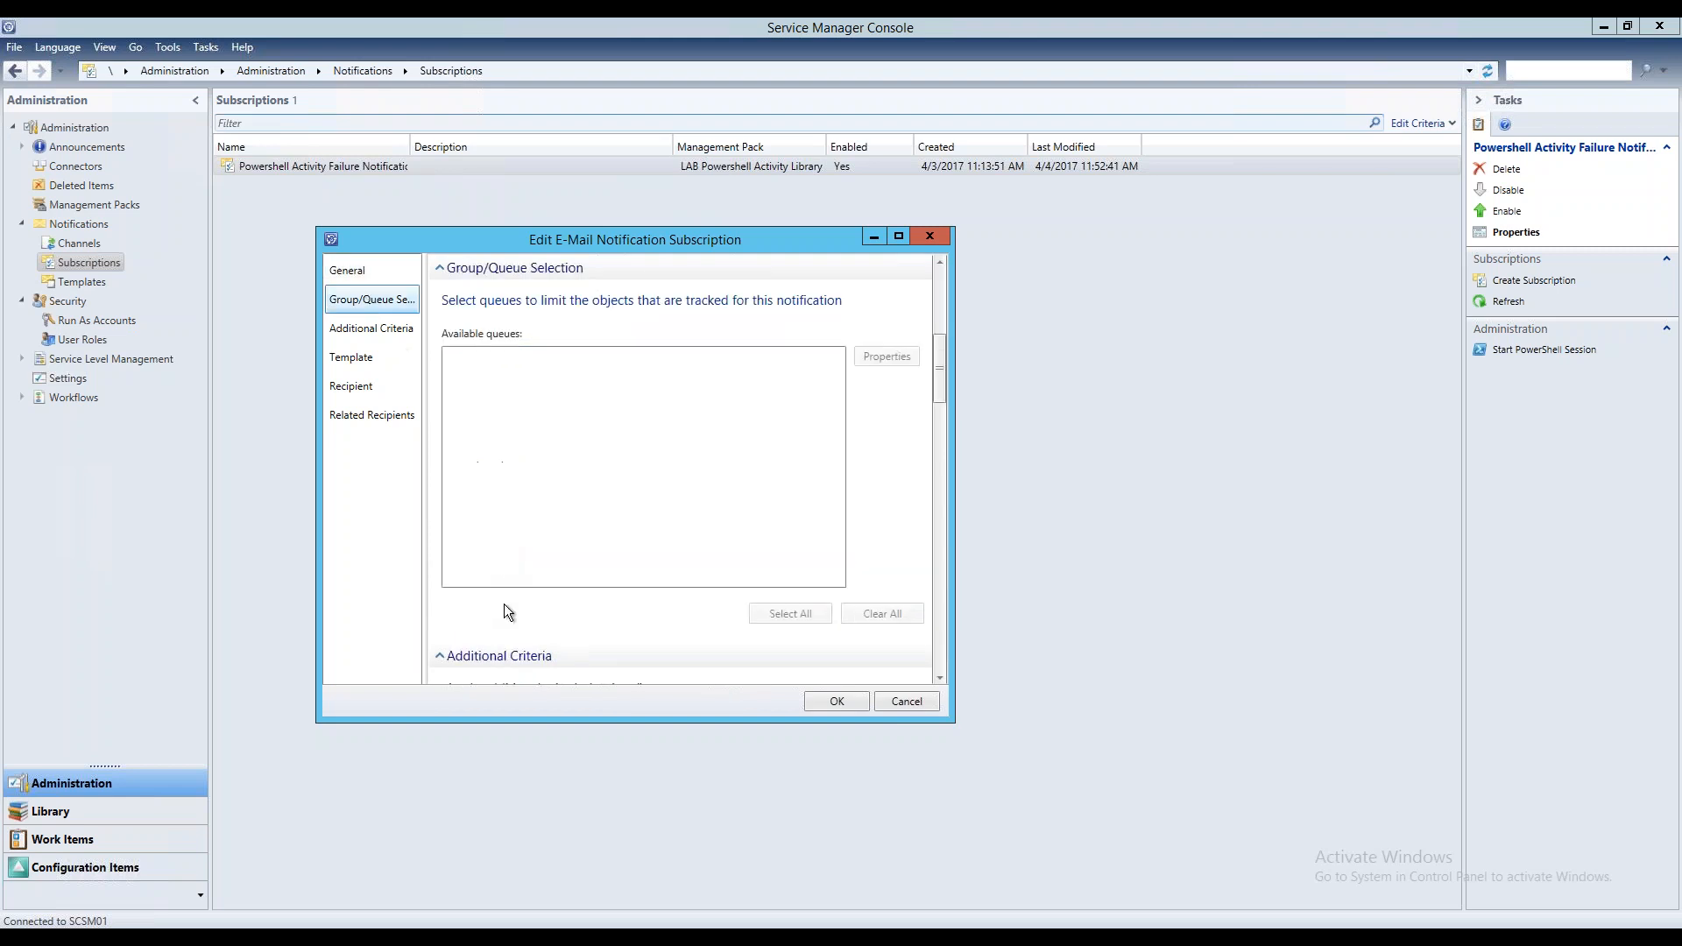
Examine the subscription's additional criteria for the activity status it changes from and the status it changes to
click(381, 327)
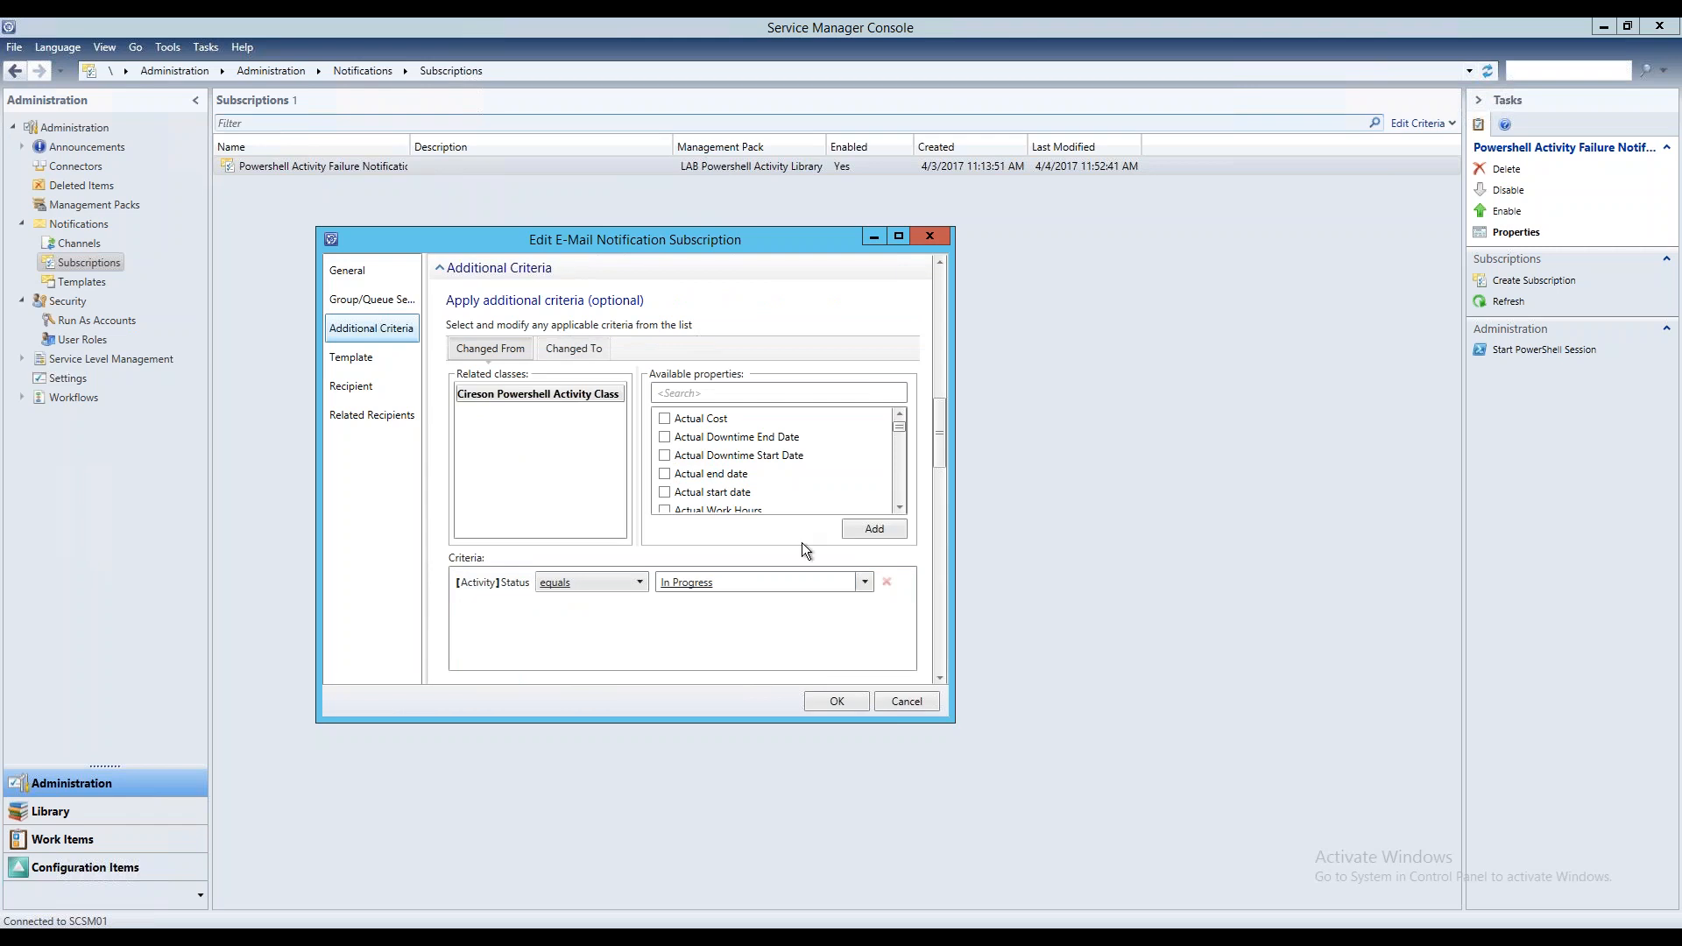
click(579, 348)
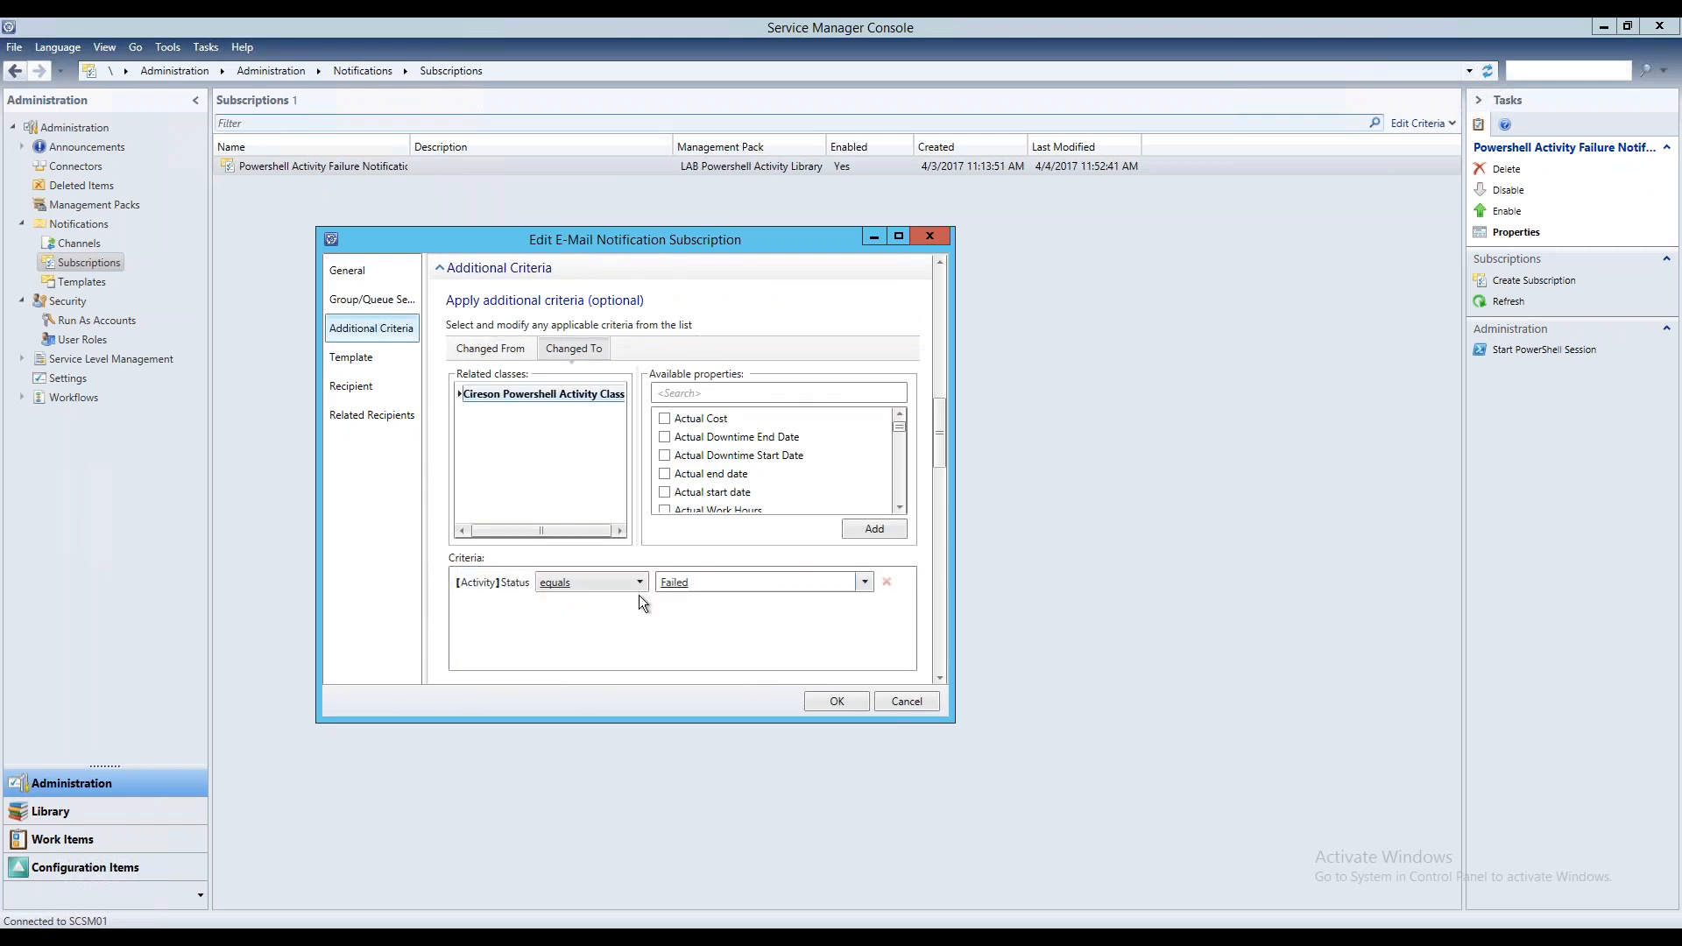
click(461, 354)
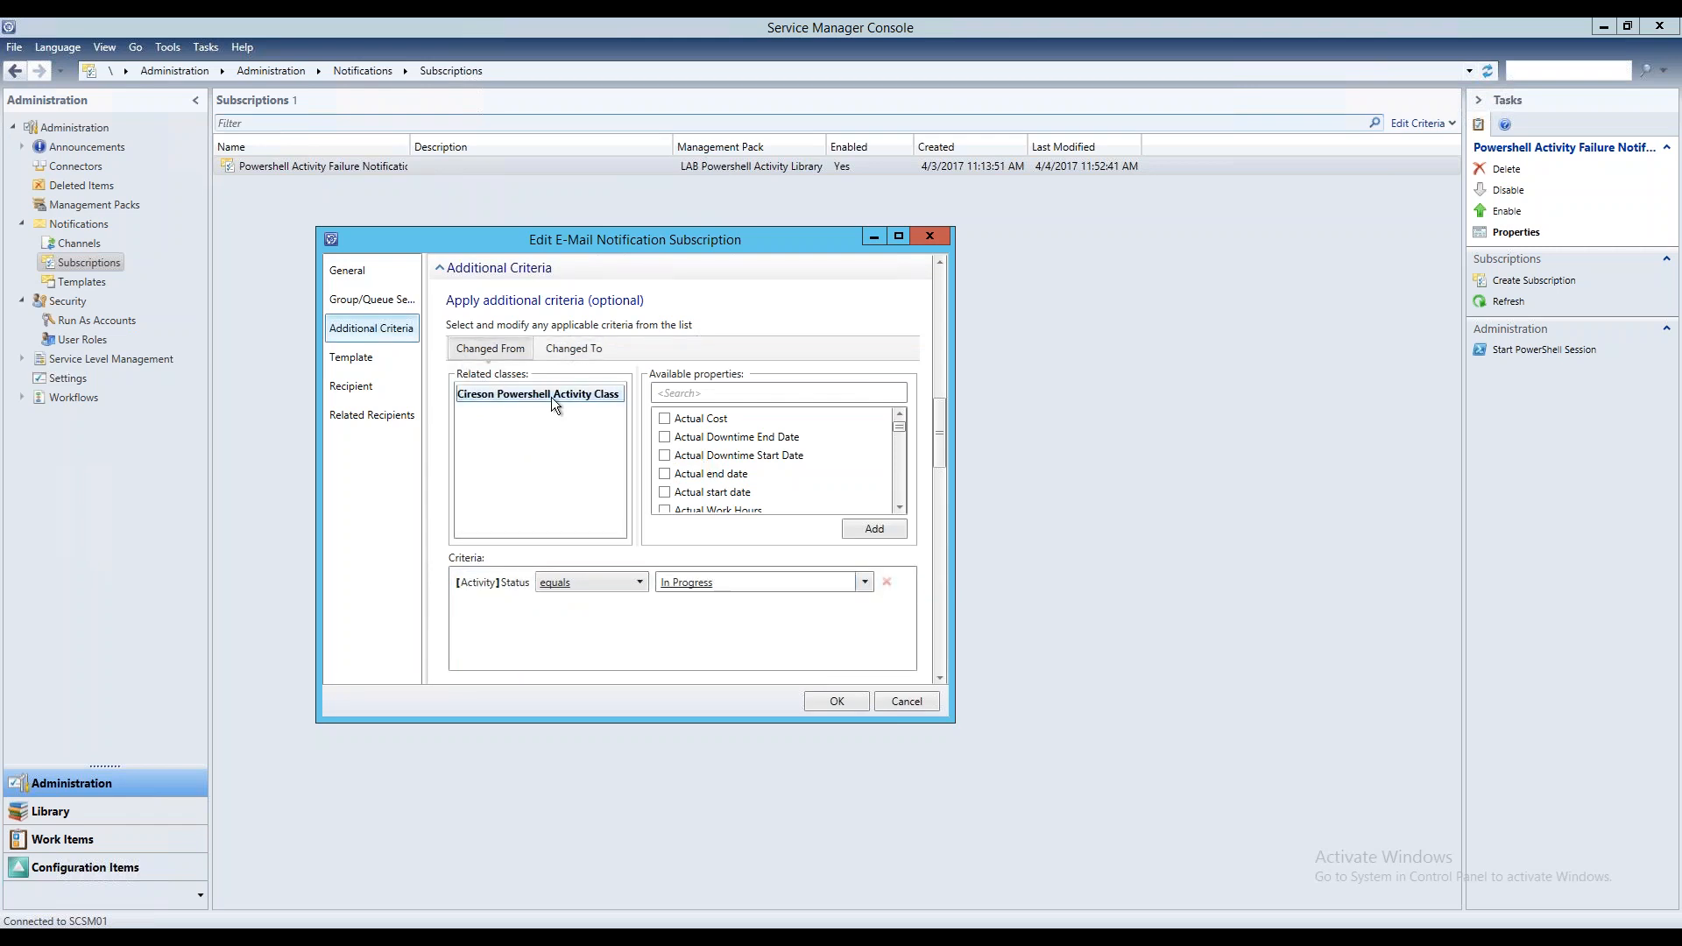
click(555, 355)
Review the subscription's e-mail template, recipients and related recipients, and close it unchanged
click(349, 359)
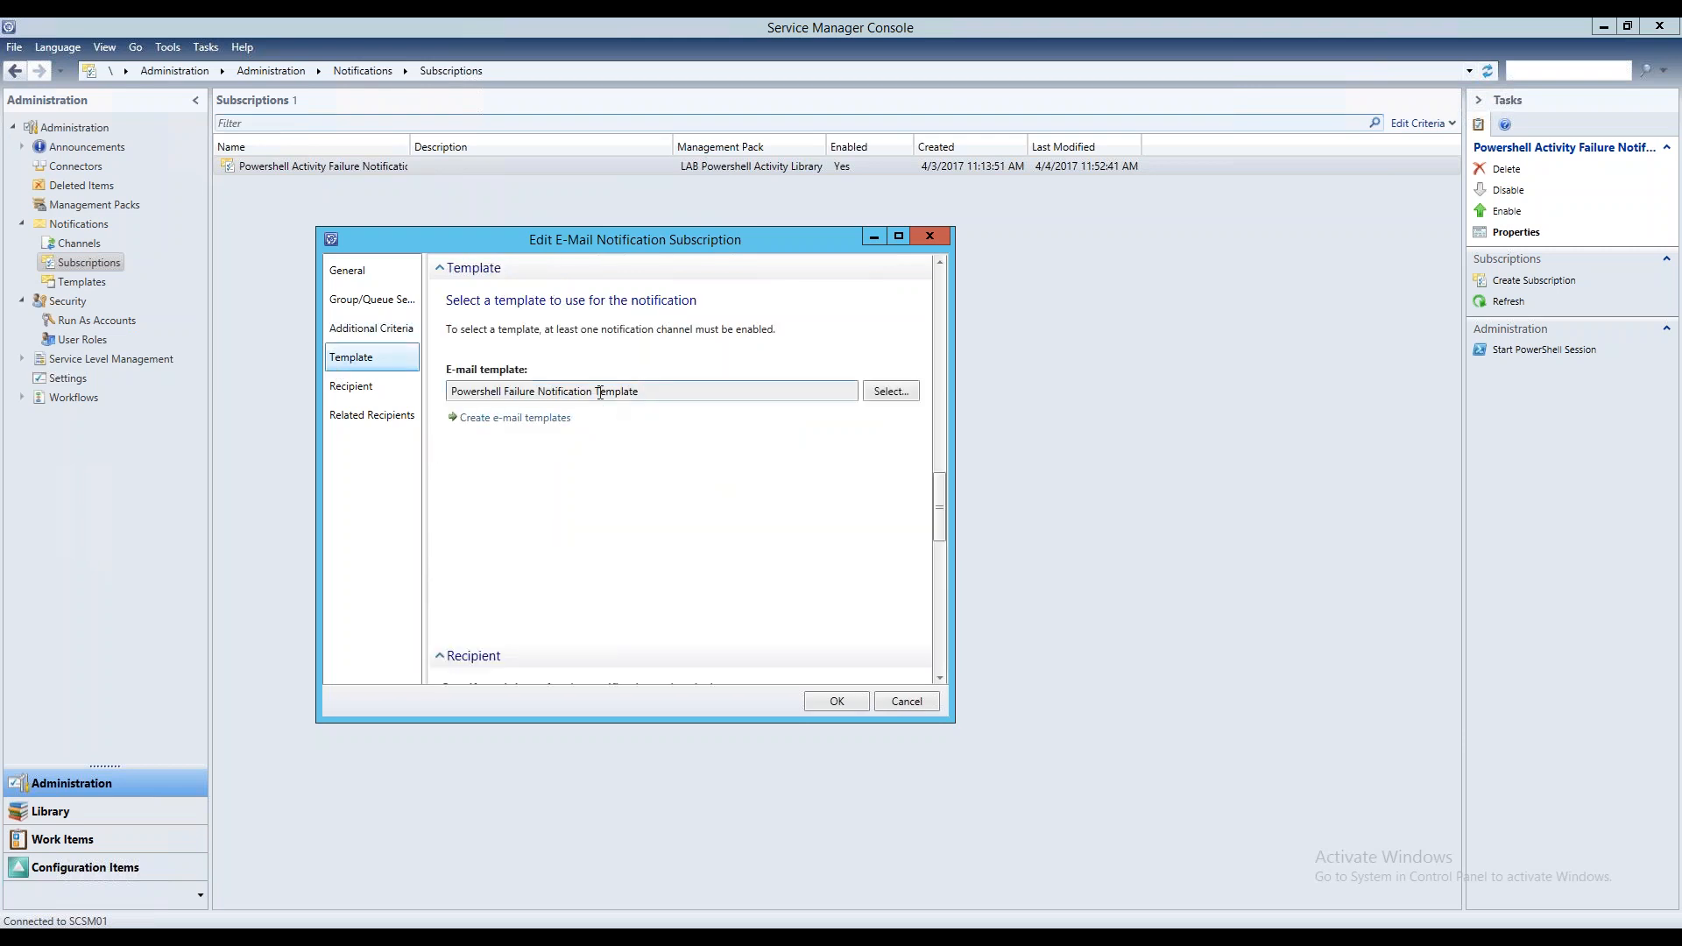
click(354, 395)
click(369, 417)
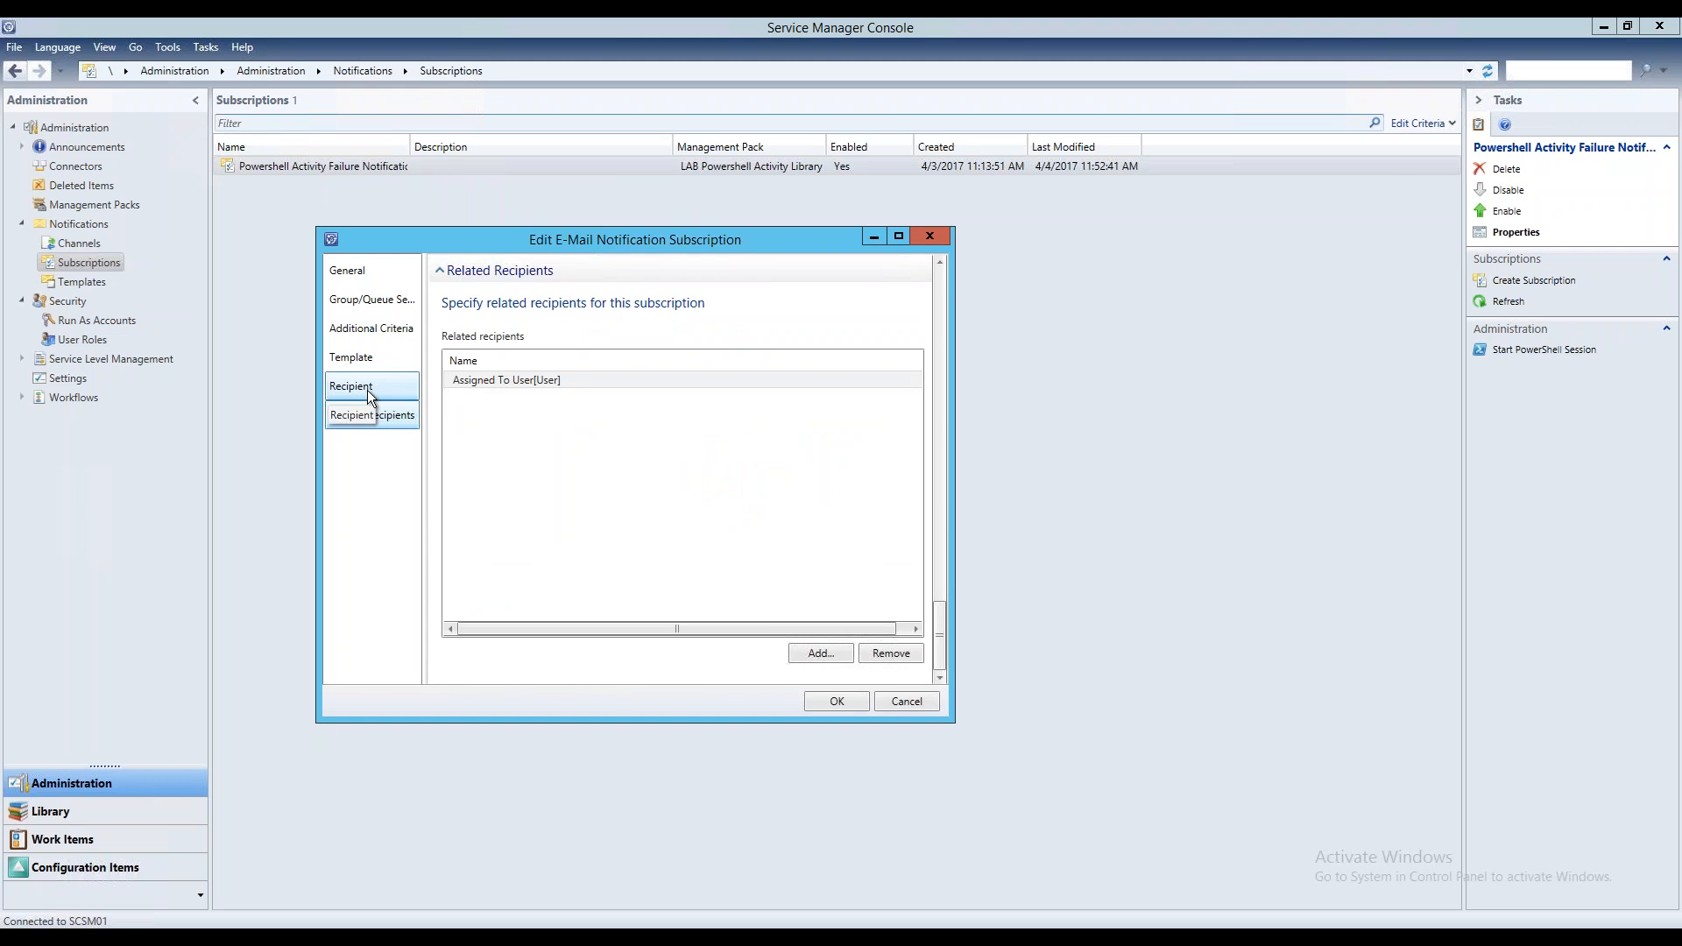
click(366, 391)
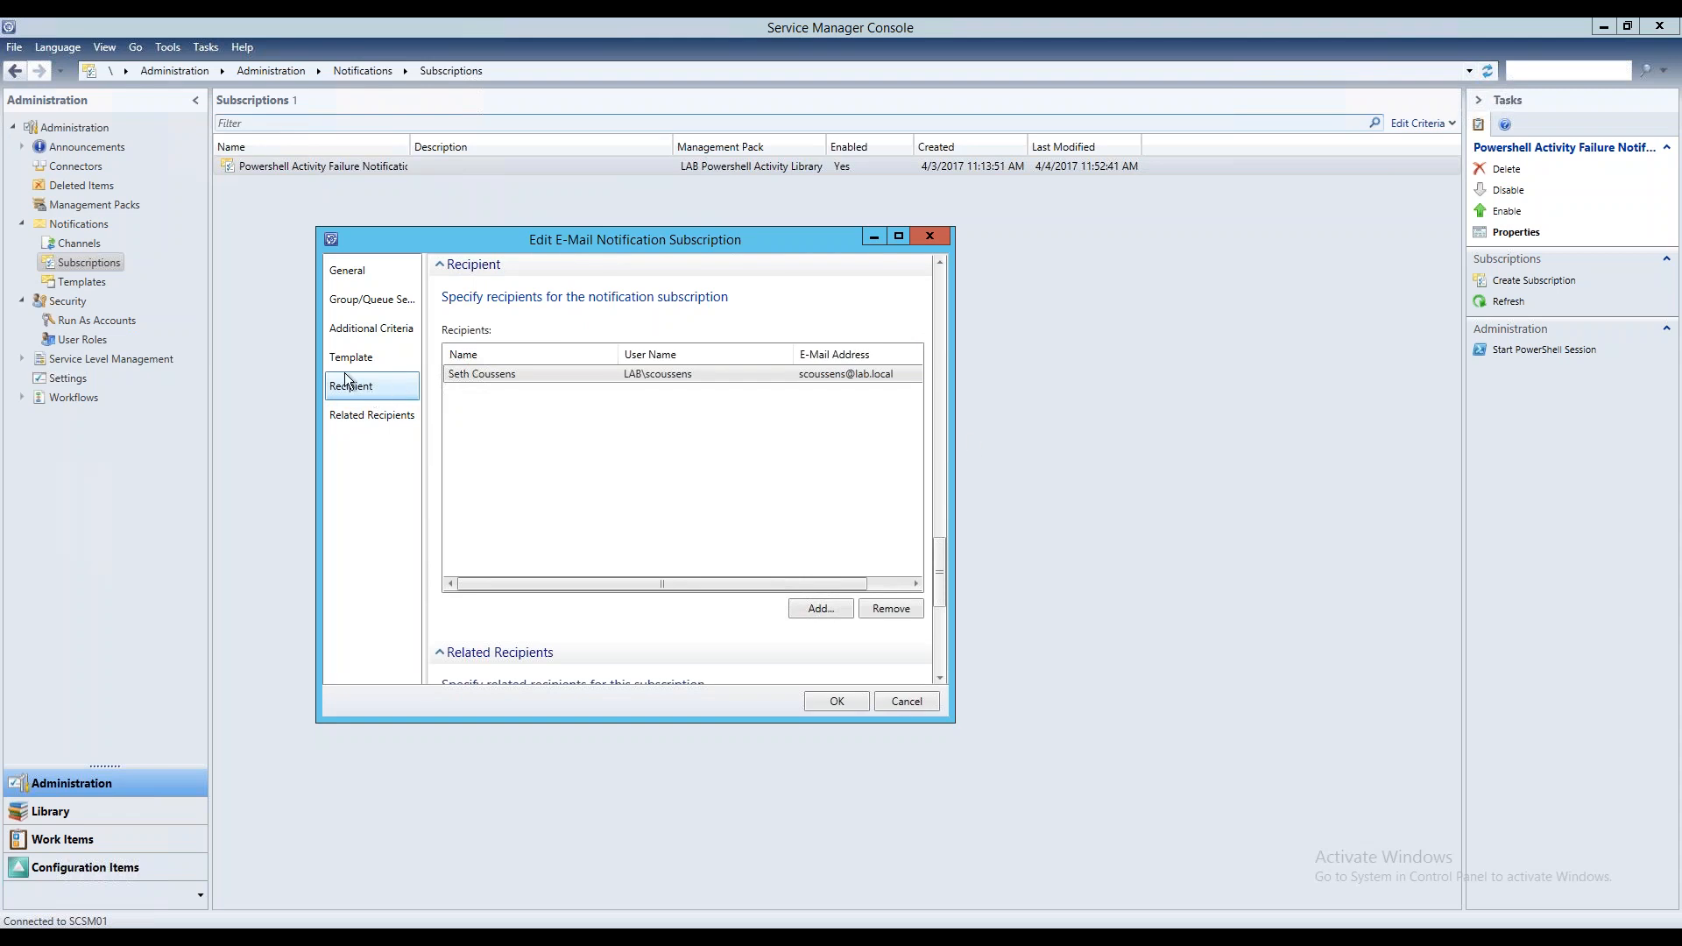
click(356, 355)
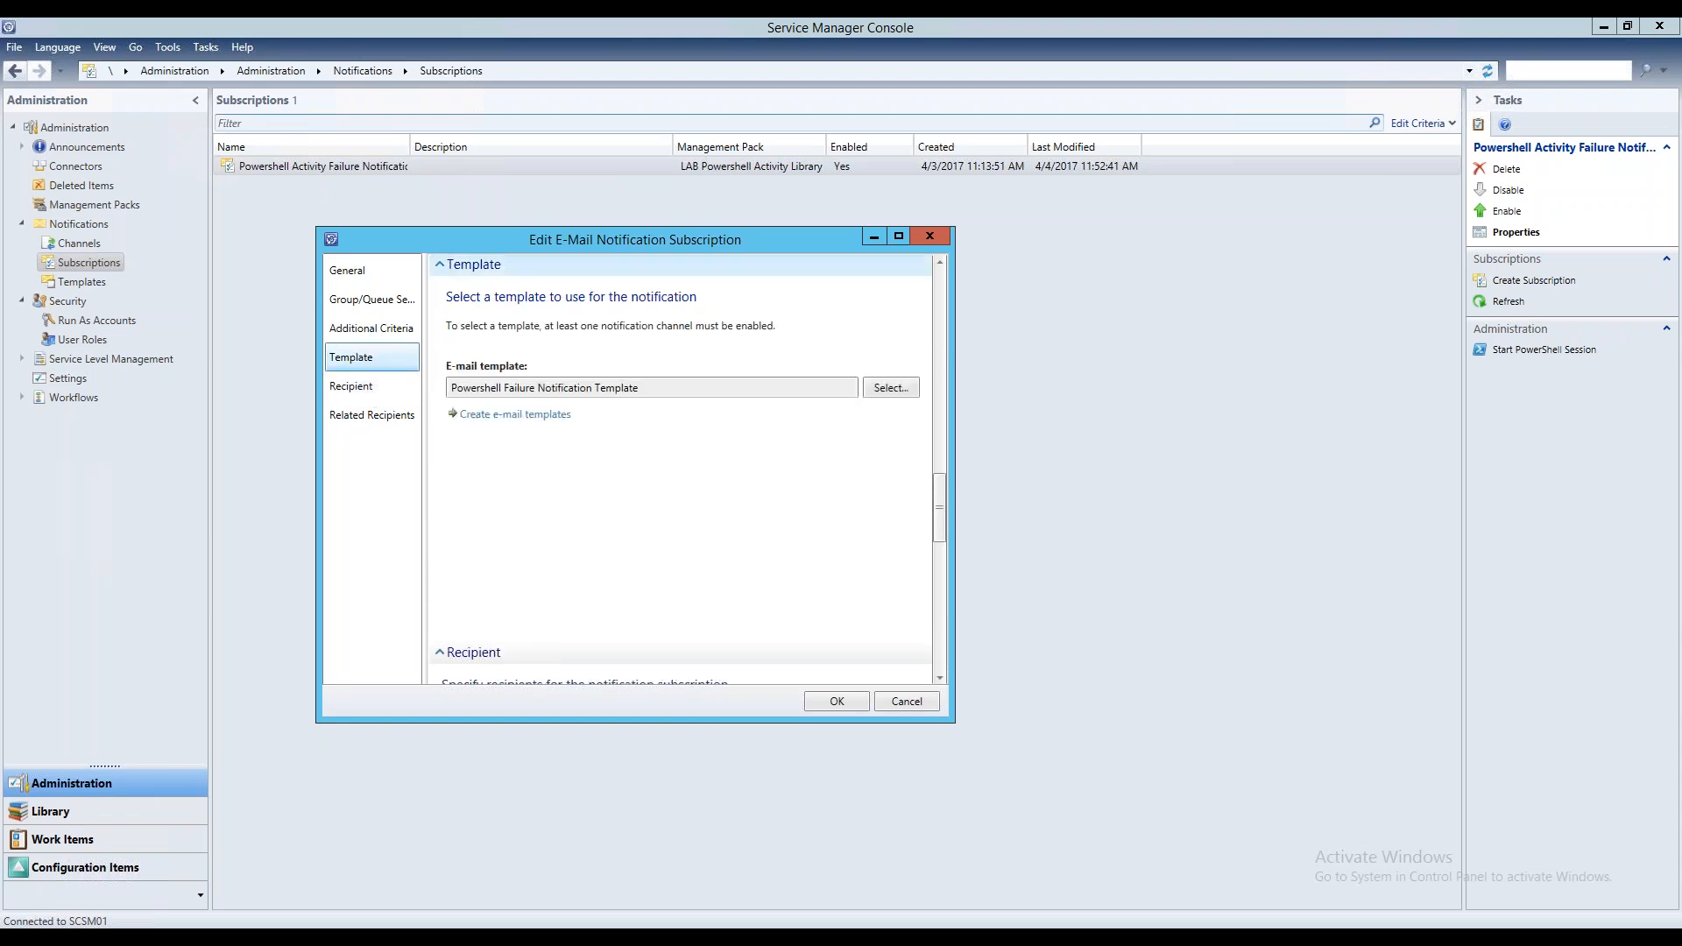
click(934, 237)
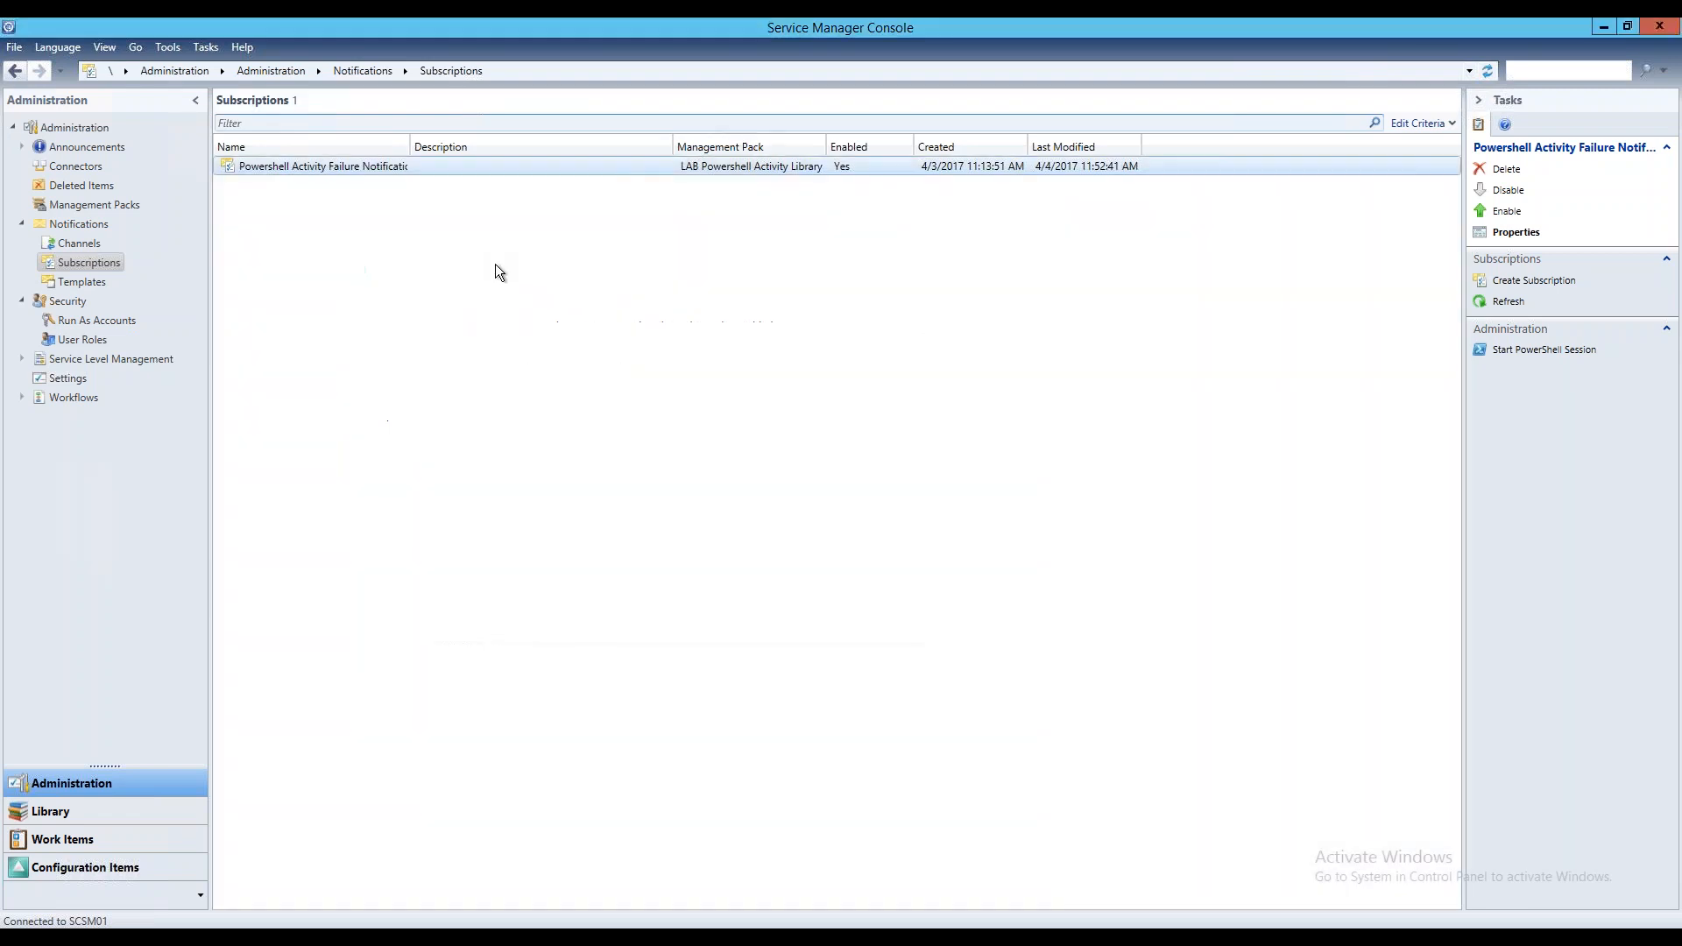
Open the Powershell Failure Notification Template, examine its message subject and body under the template design, and close it
click(103, 282)
click(323, 225)
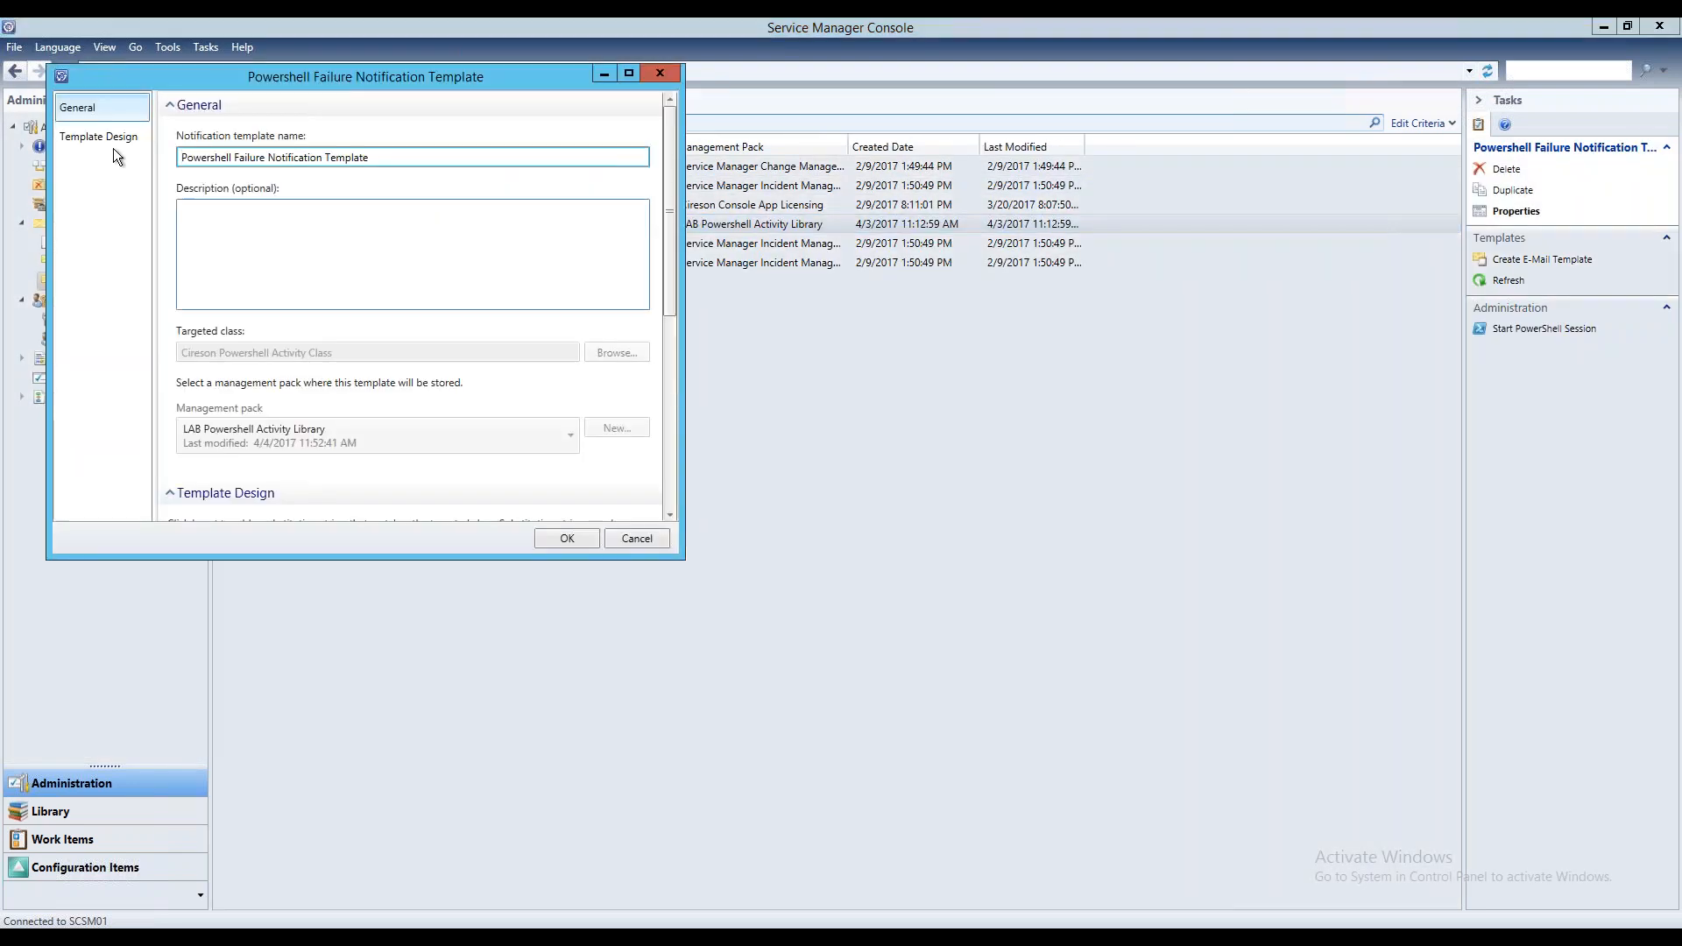
drag(378, 84, 604, 126)
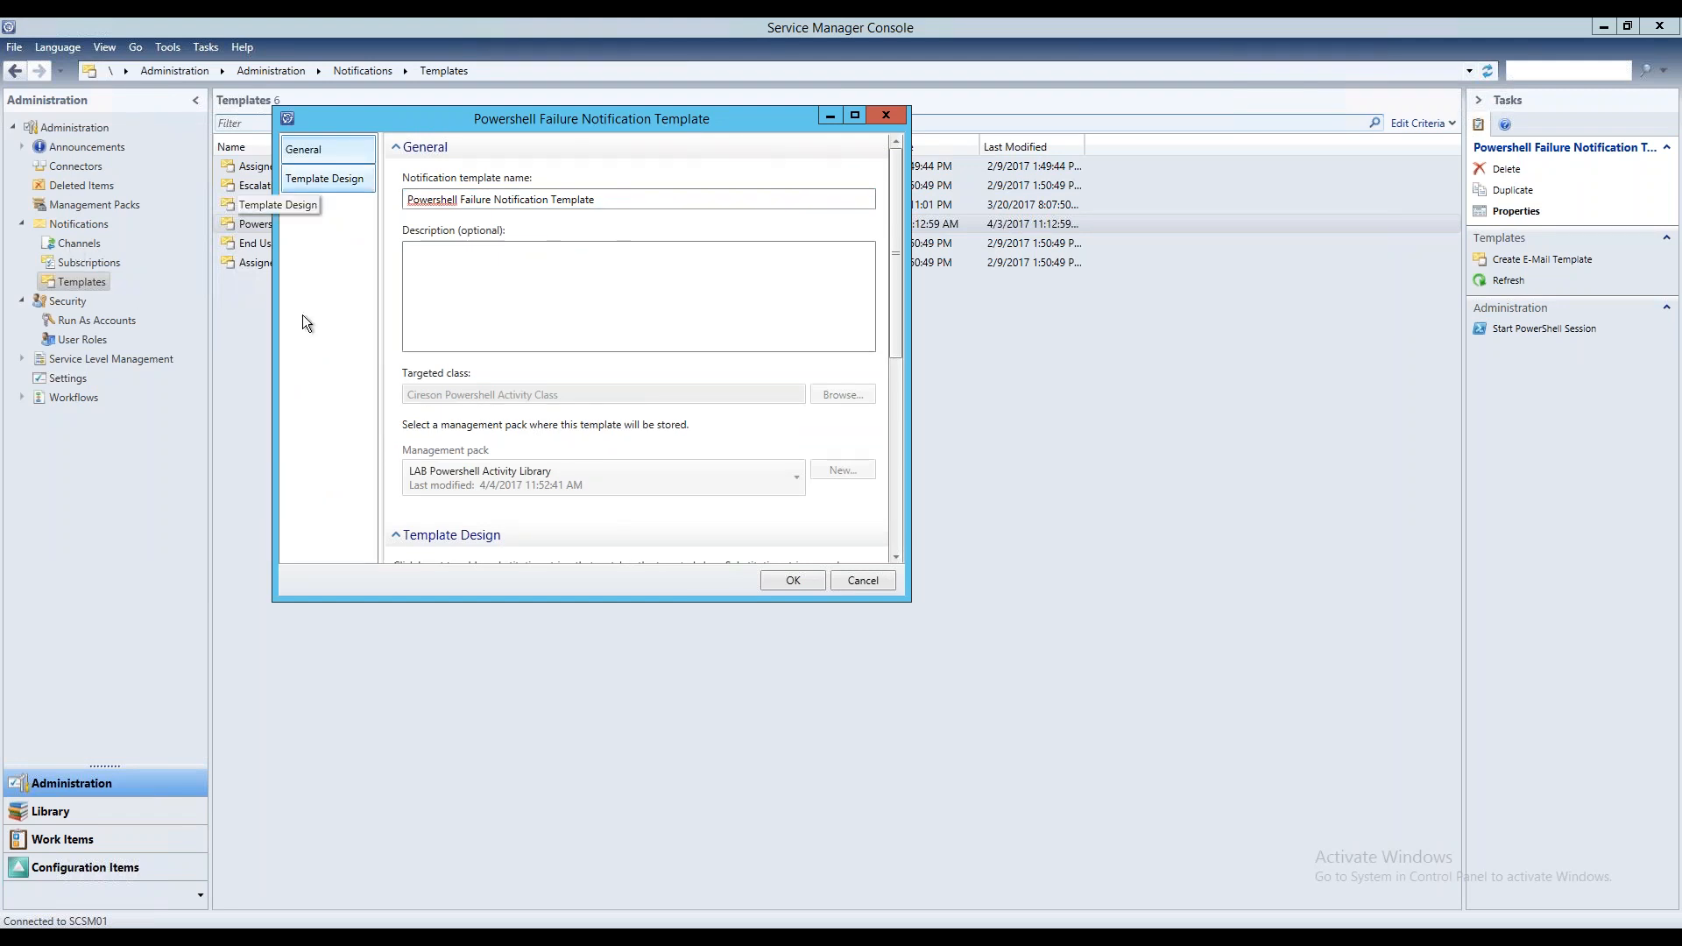
click(338, 177)
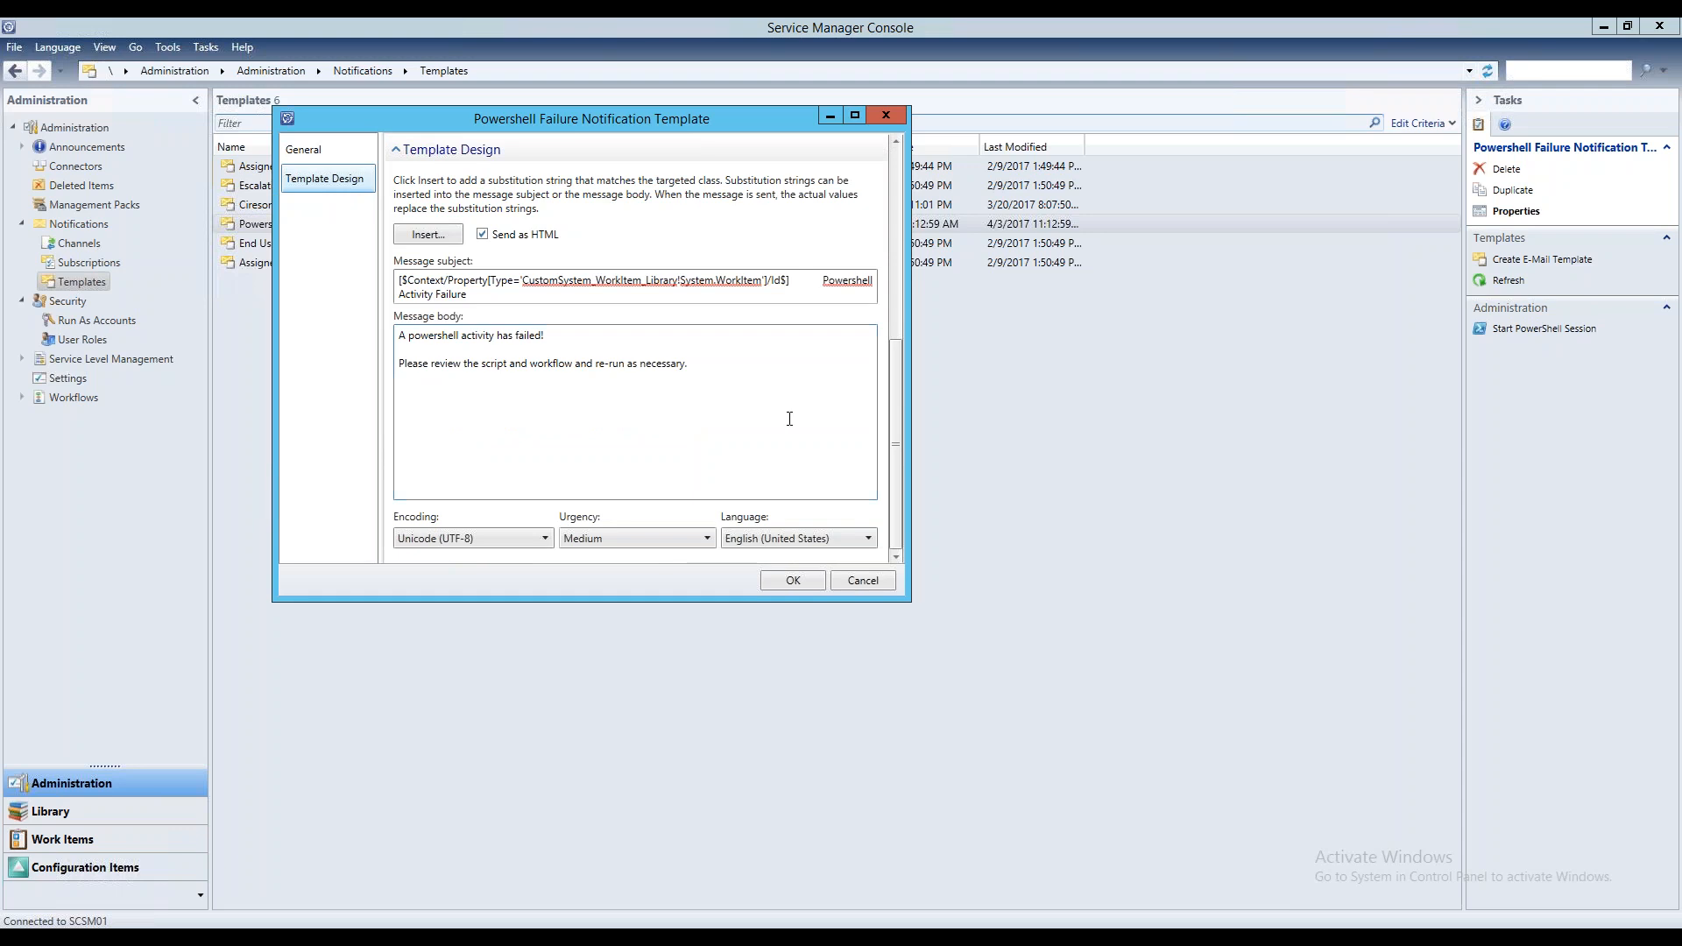
drag(469, 296, 366, 277)
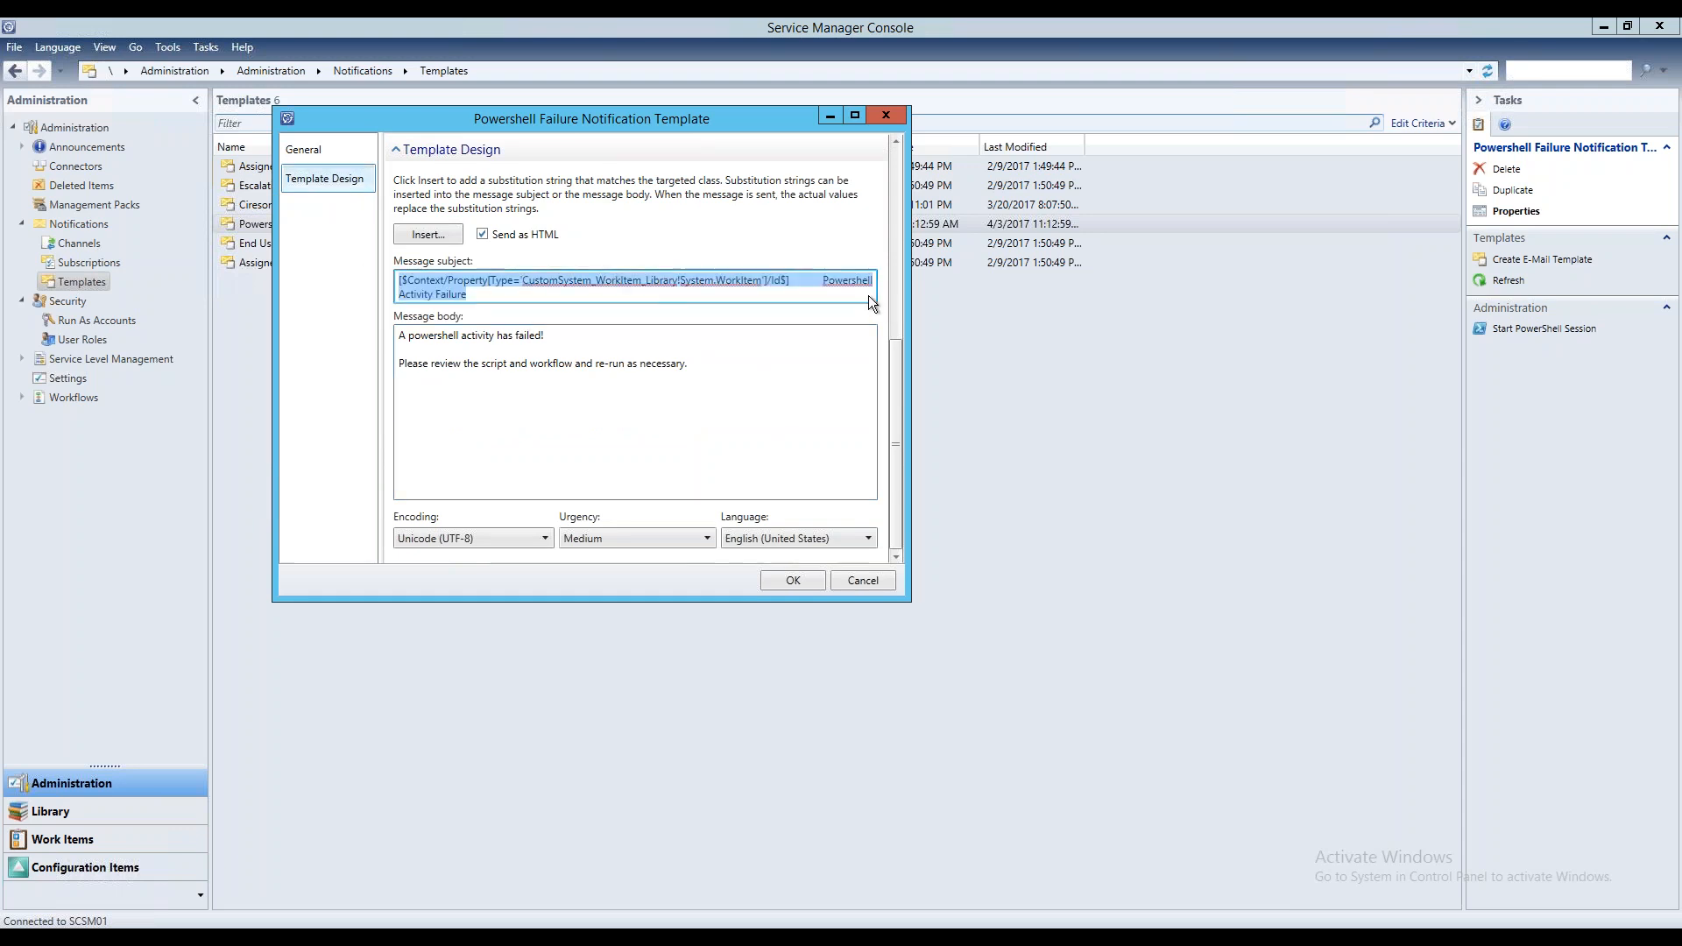
click(790, 290)
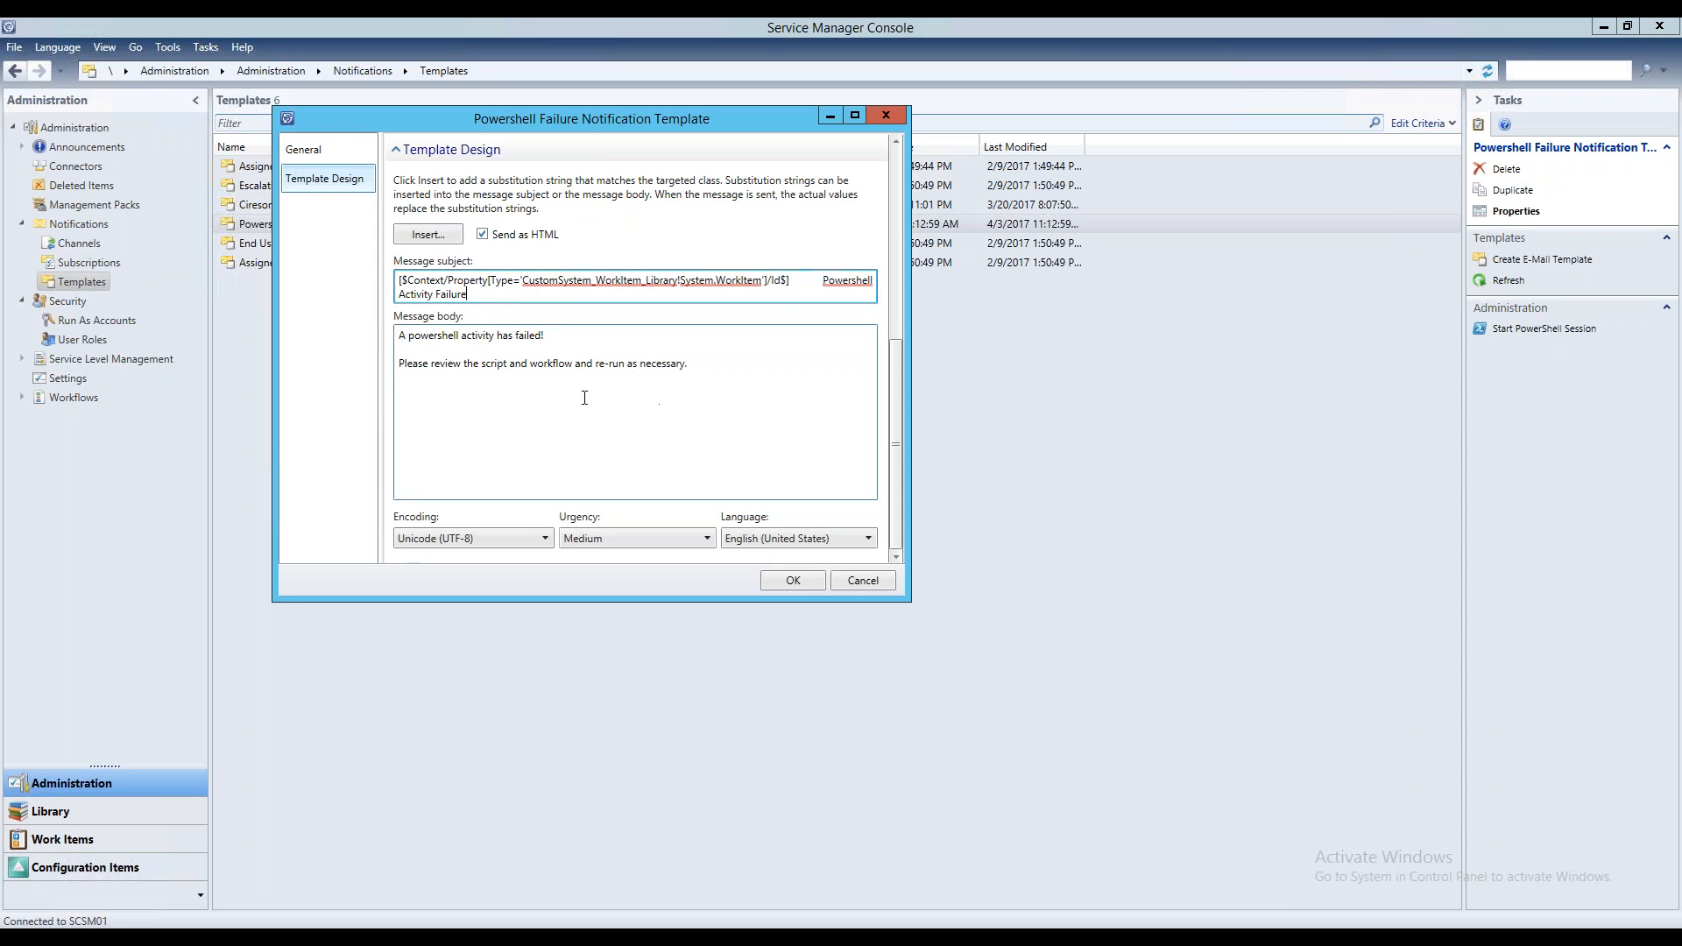
click(745, 364)
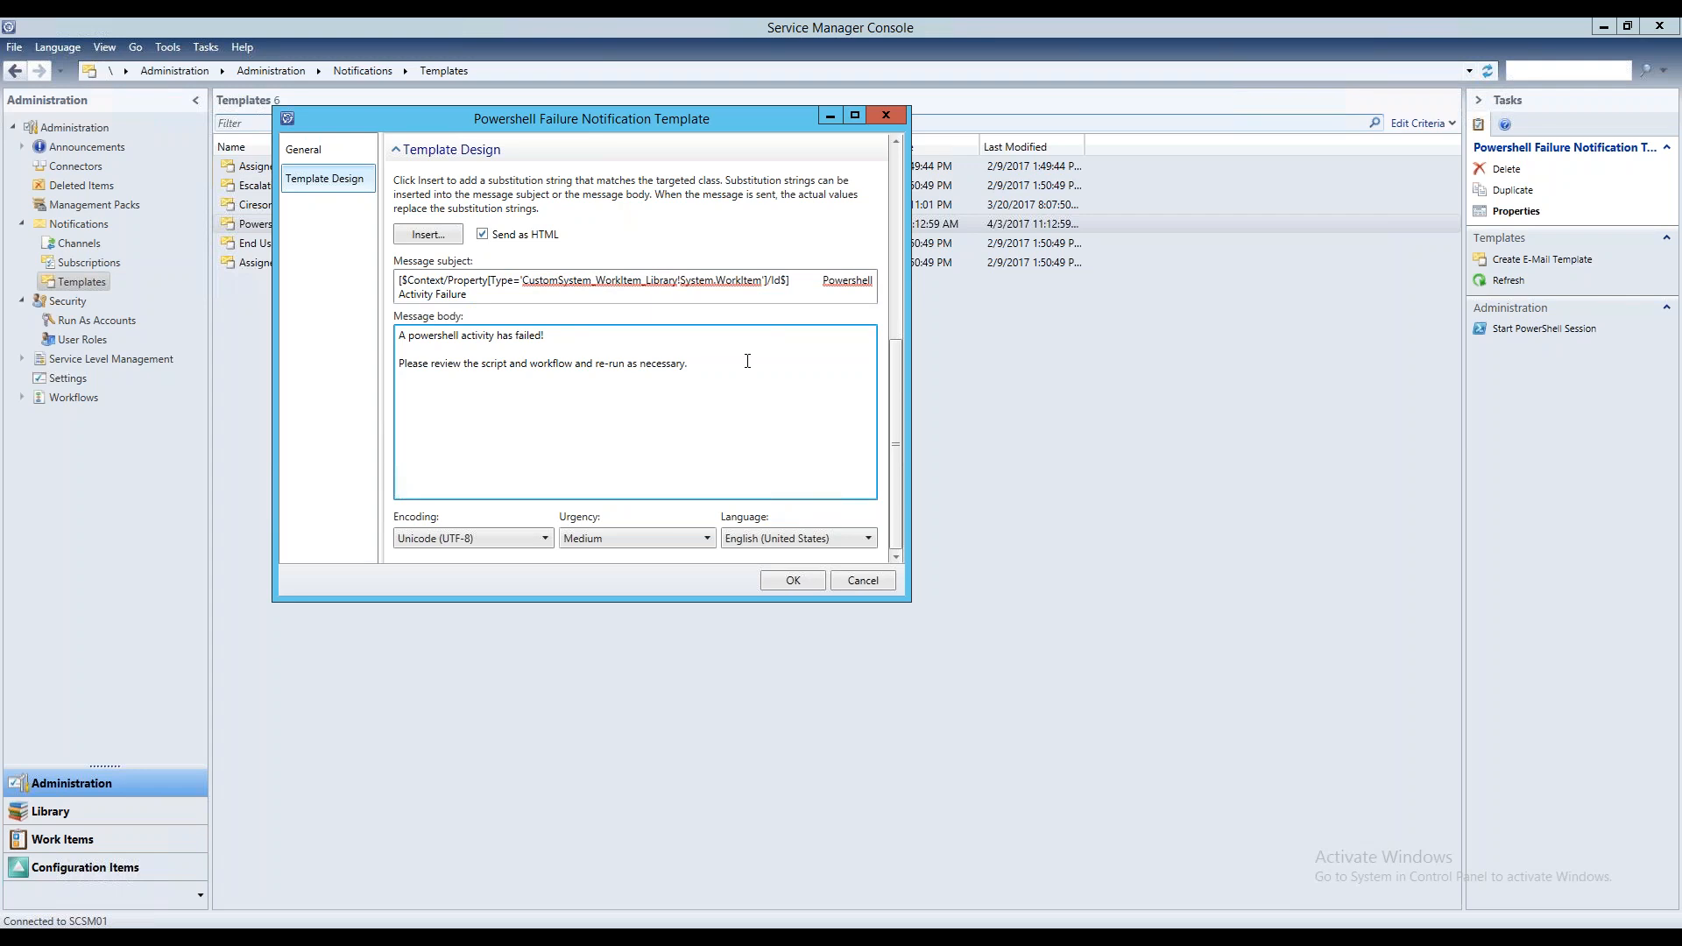
click(885, 115)
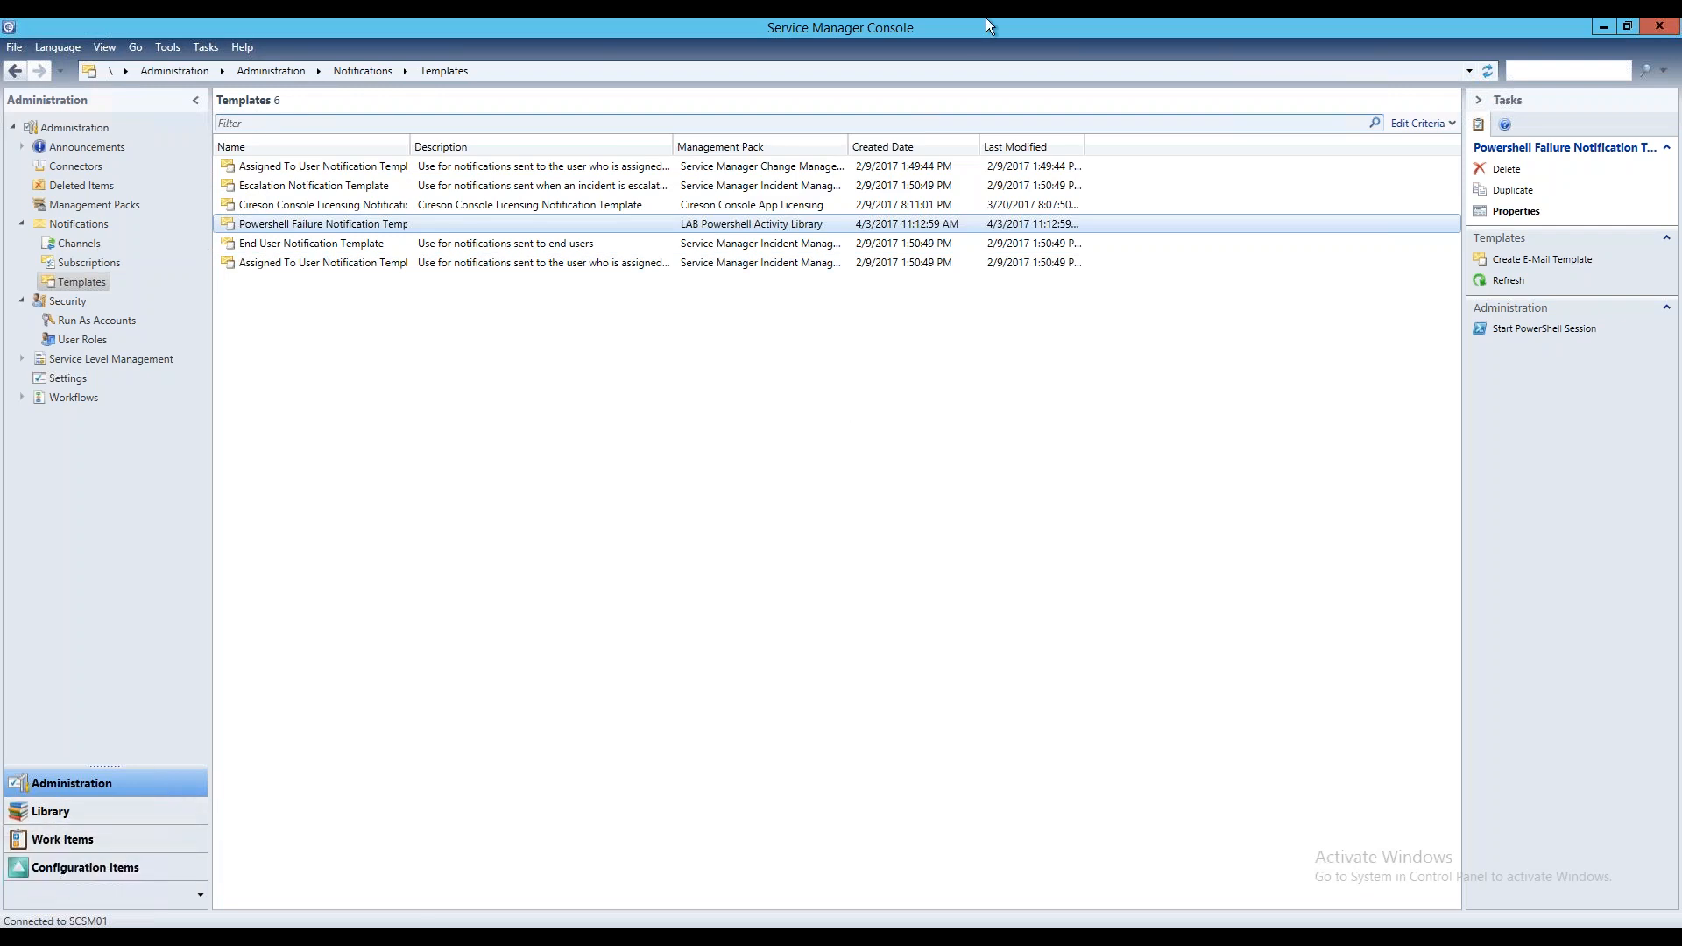
Switch back to Papercut on the 10.0.74.2 remote desktop and check the failure e-mail's sender, recipient, message and subject
click(1016, 29)
click(1119, 98)
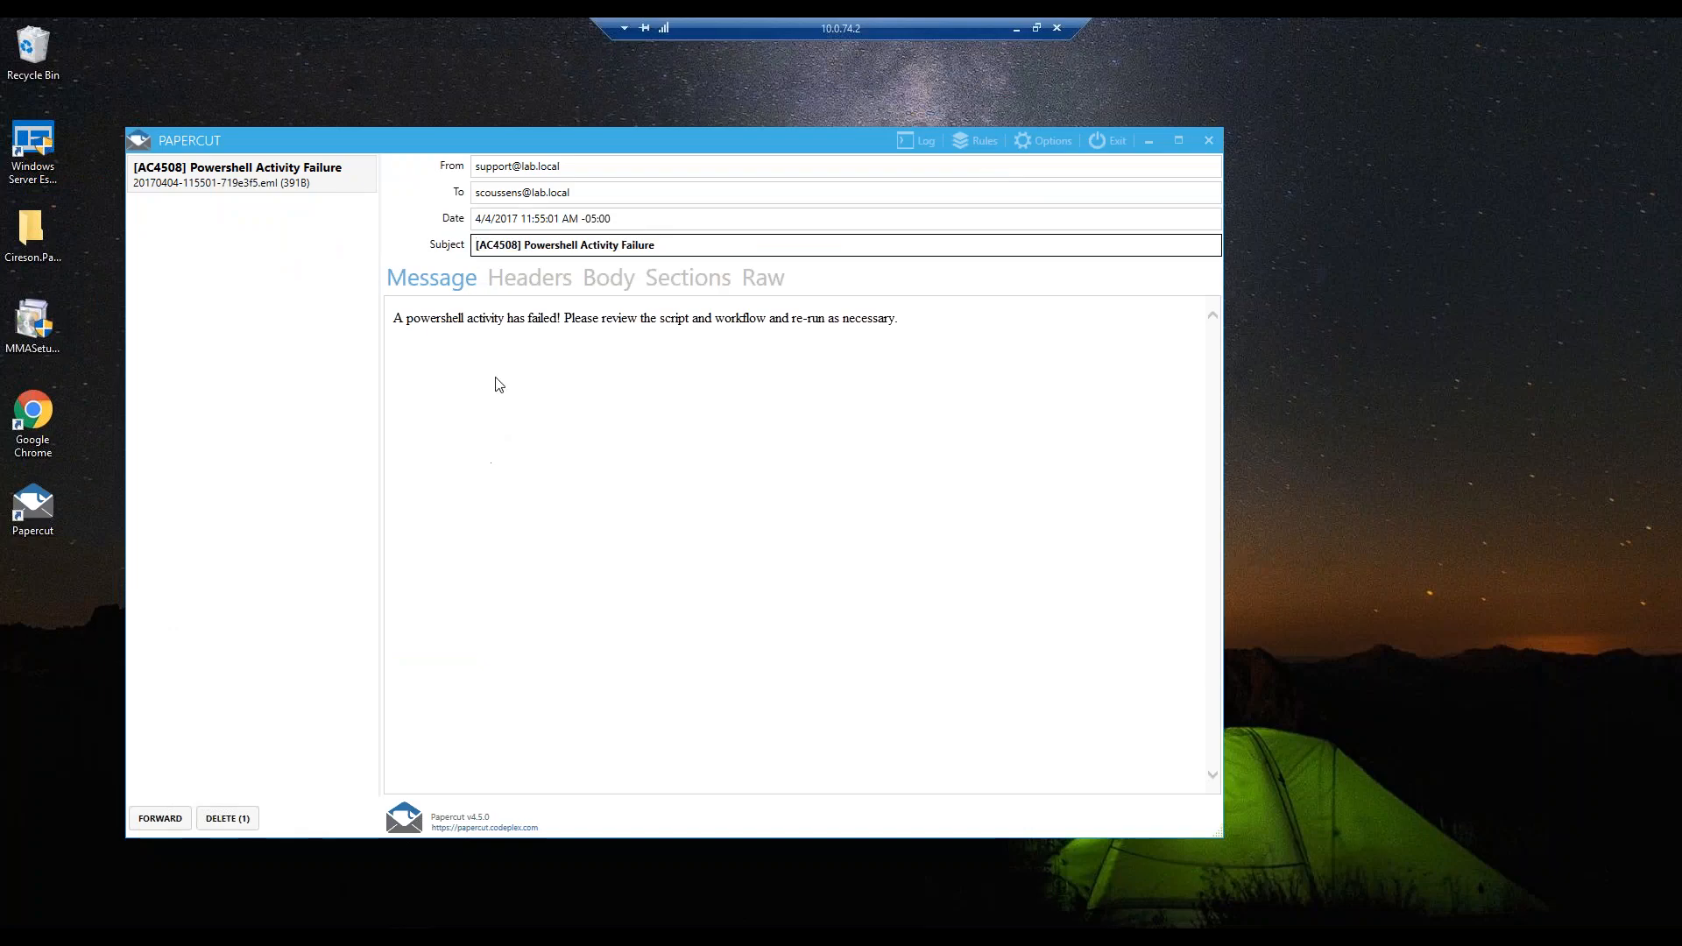
drag(608, 169, 409, 177)
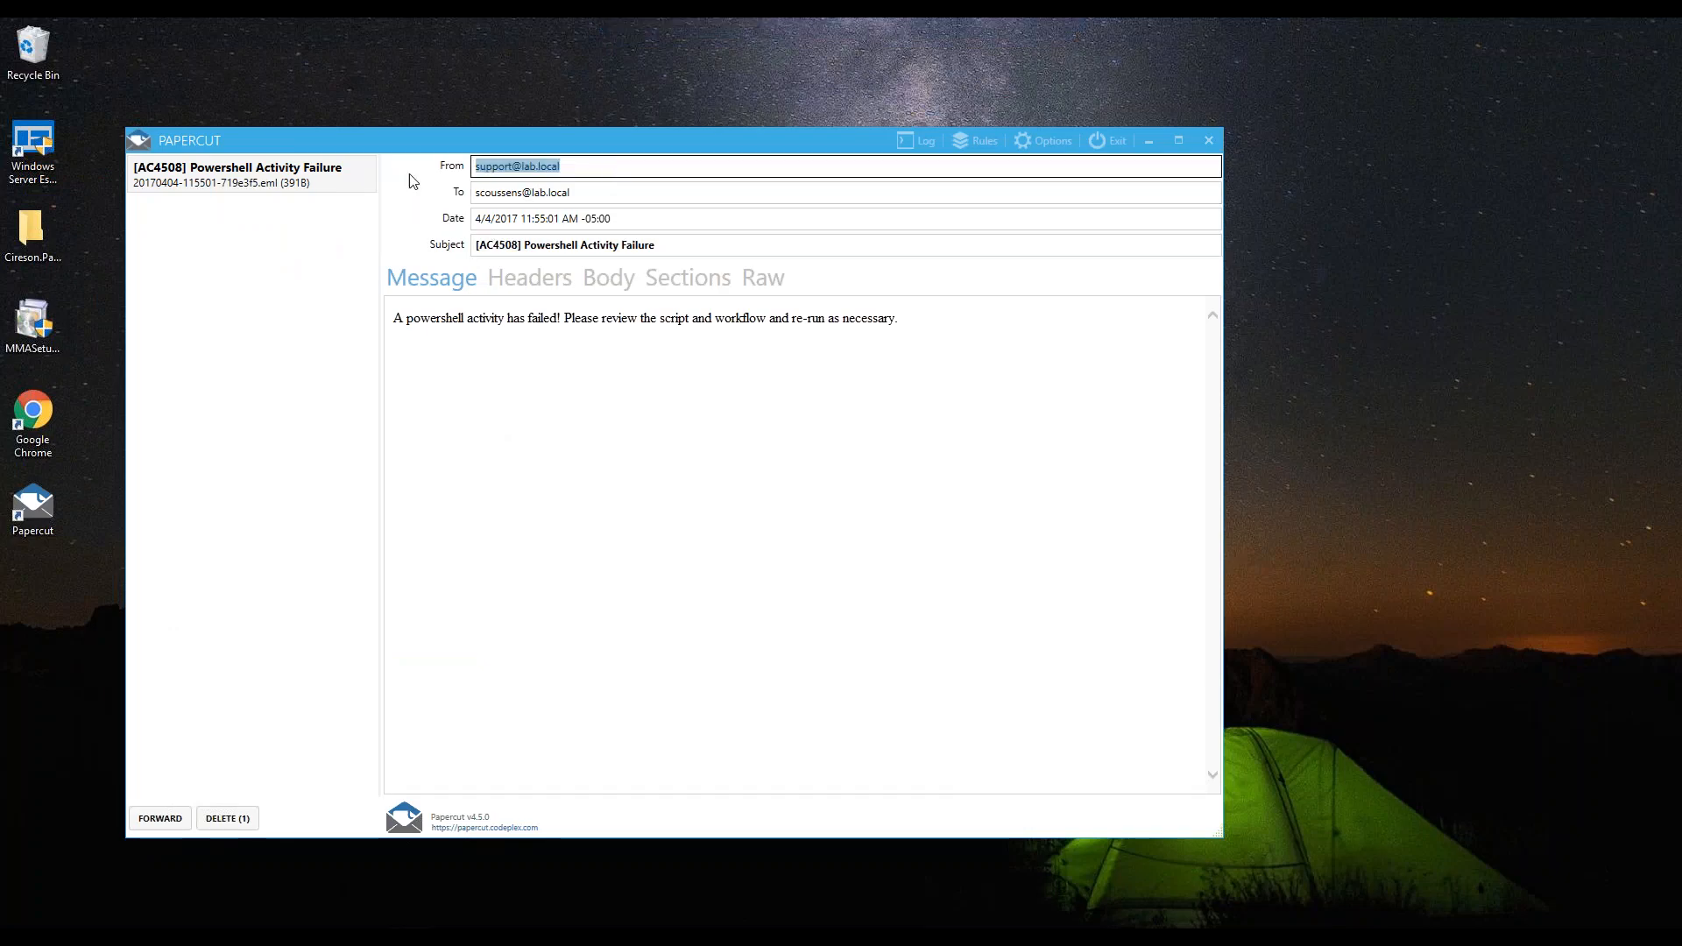
click(642, 194)
drag(642, 194, 434, 199)
drag(689, 401, 684, 308)
drag(675, 246, 386, 251)
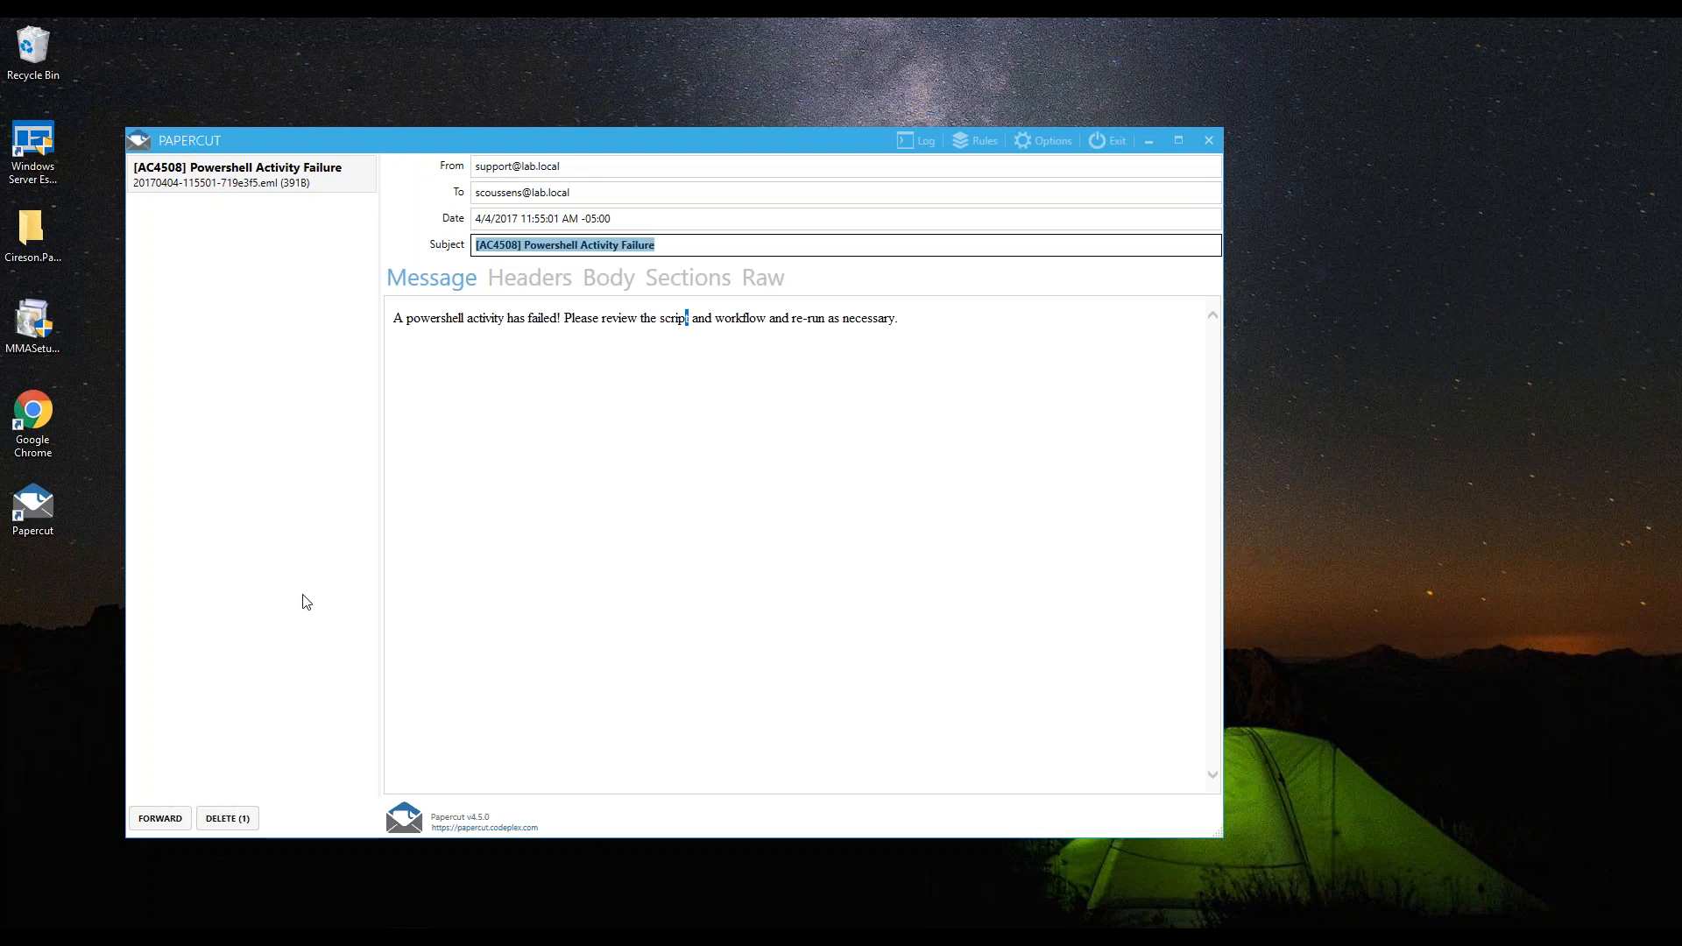
Take the 10.0.74.2 remote desktop out of full screen and switch to Service Manager on the 10.0.74.102 remote desktop
click(950, 321)
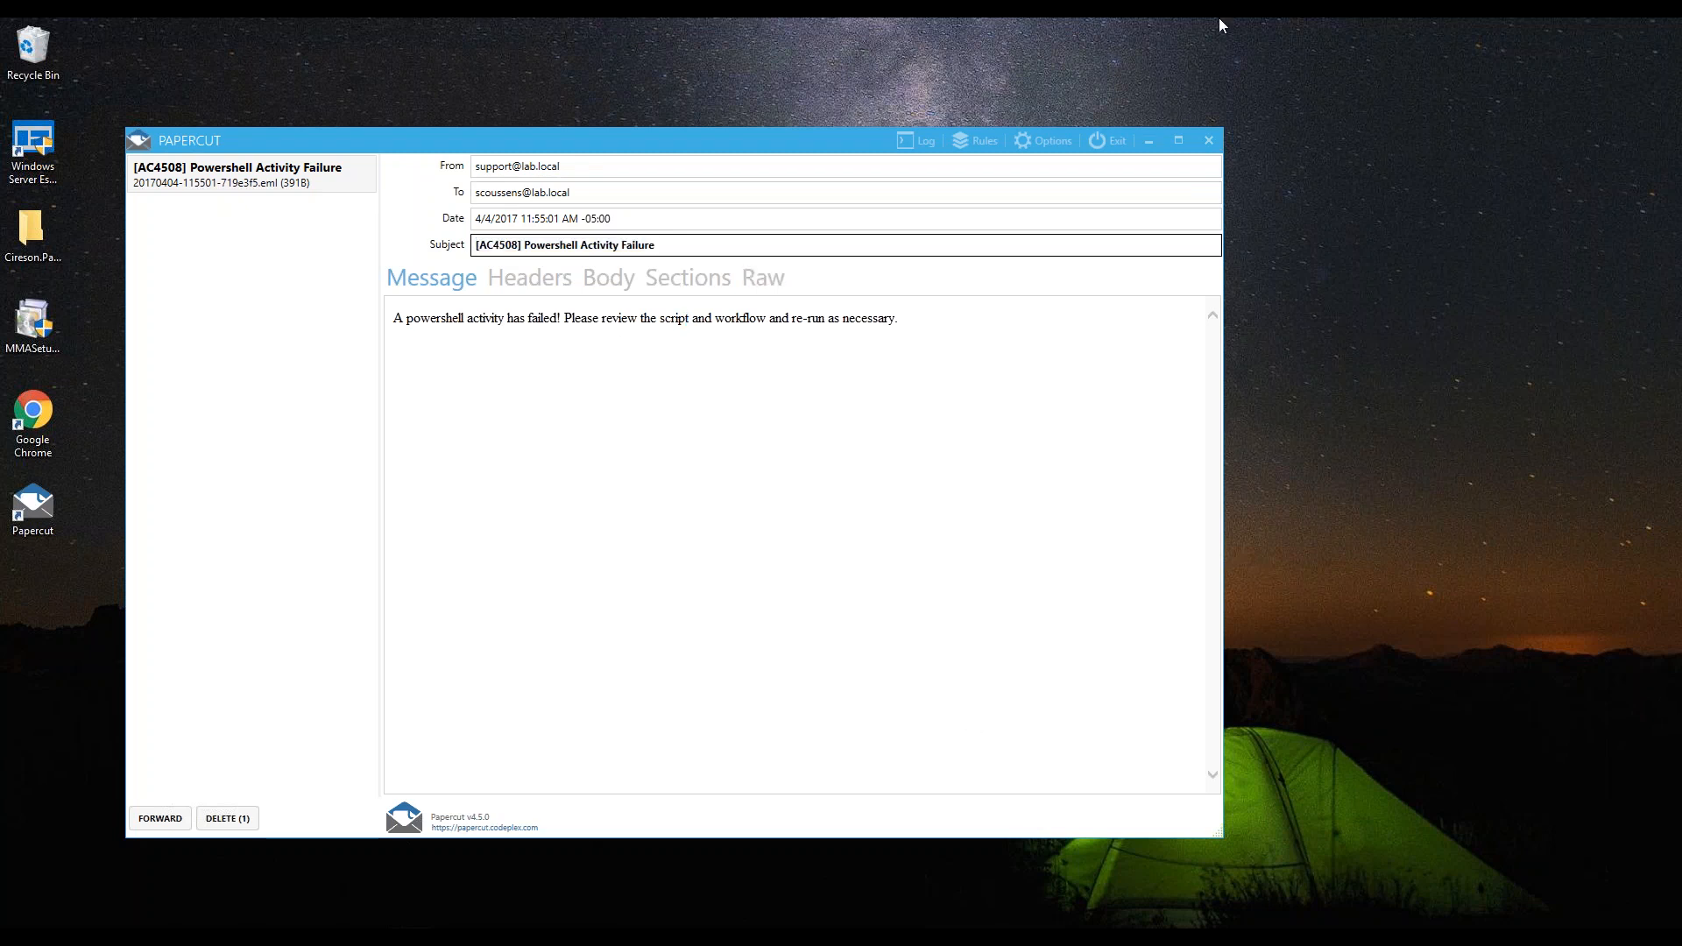
click(1034, 28)
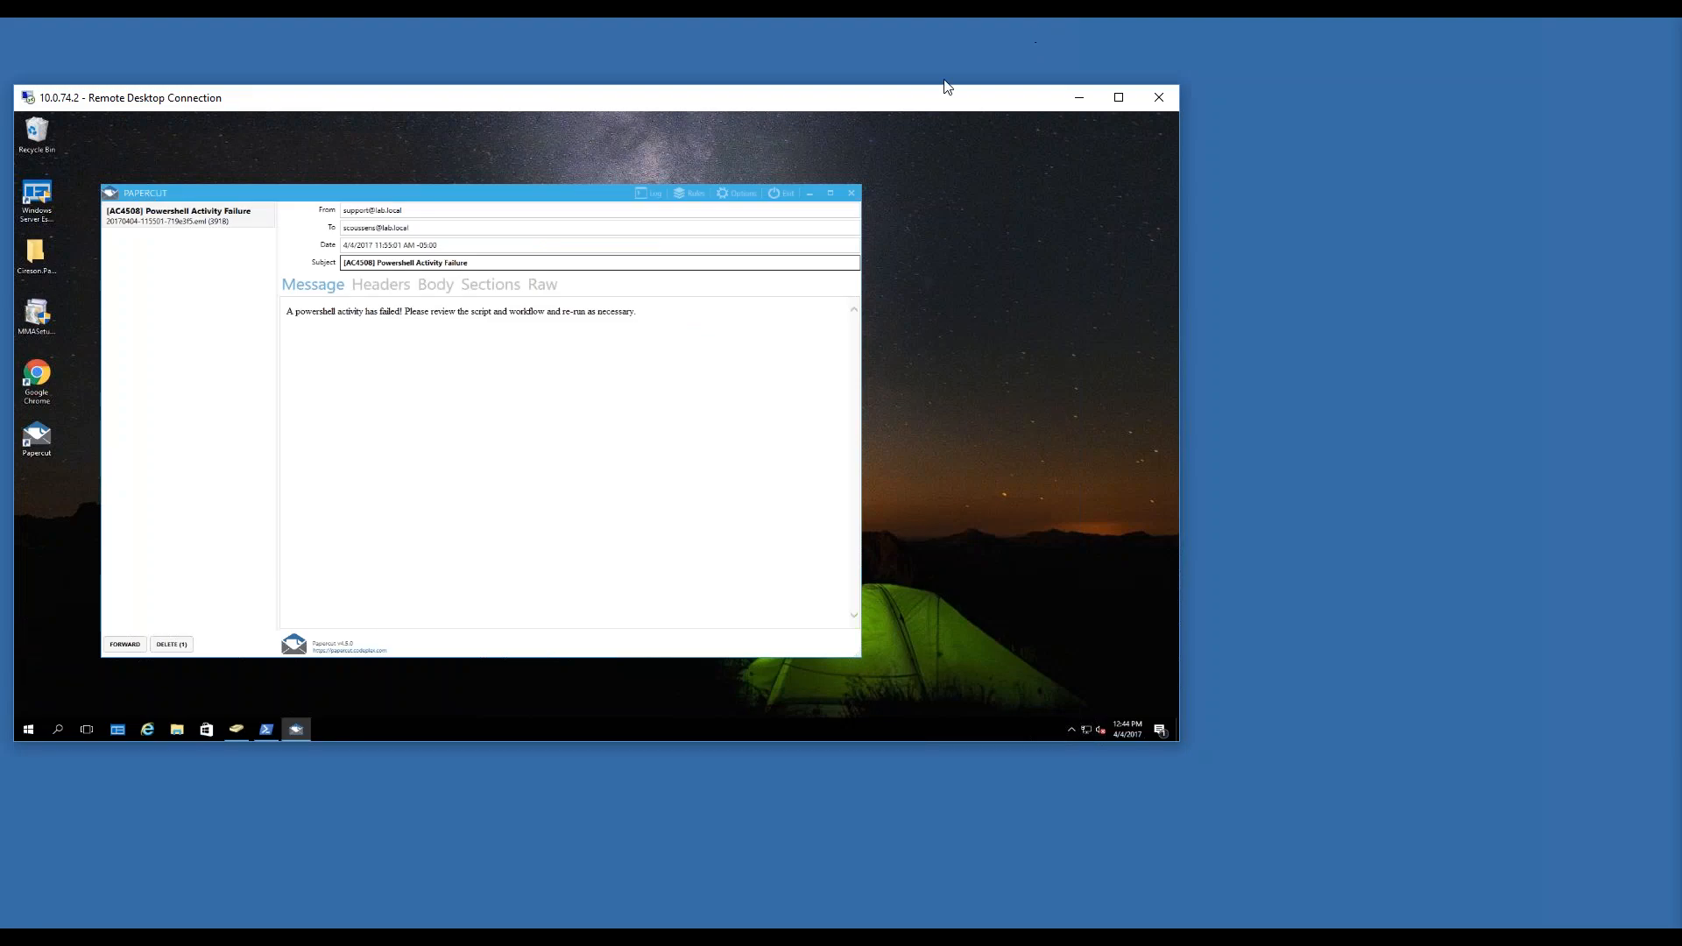
mouse_move(971, 936)
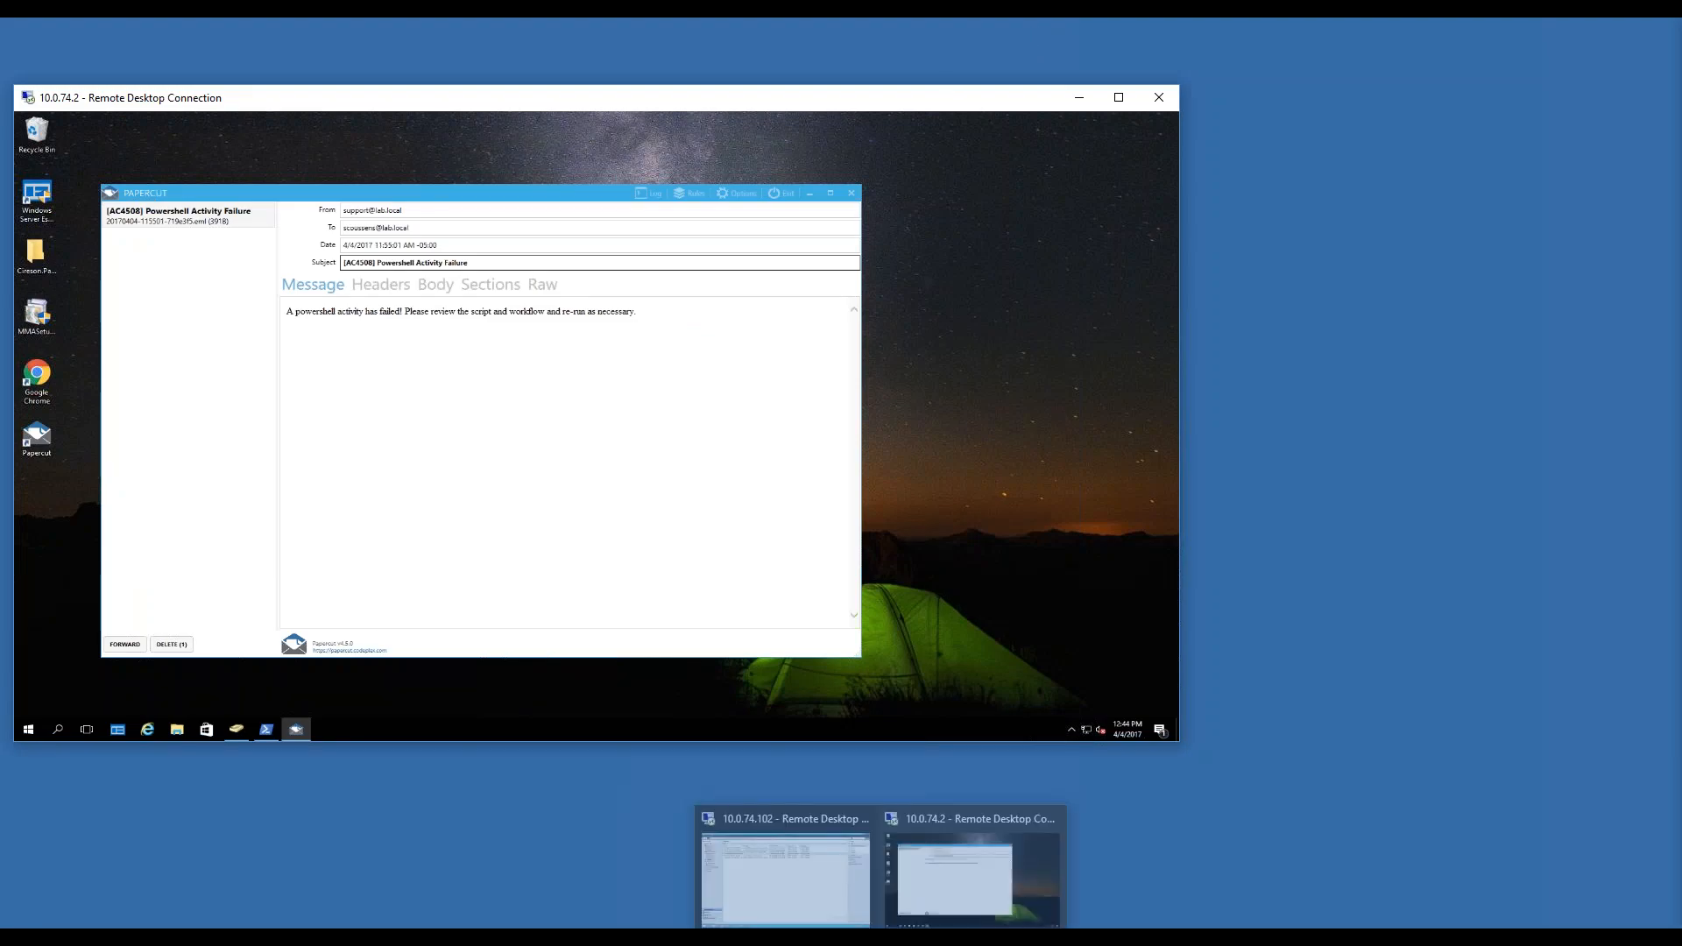
click(751, 885)
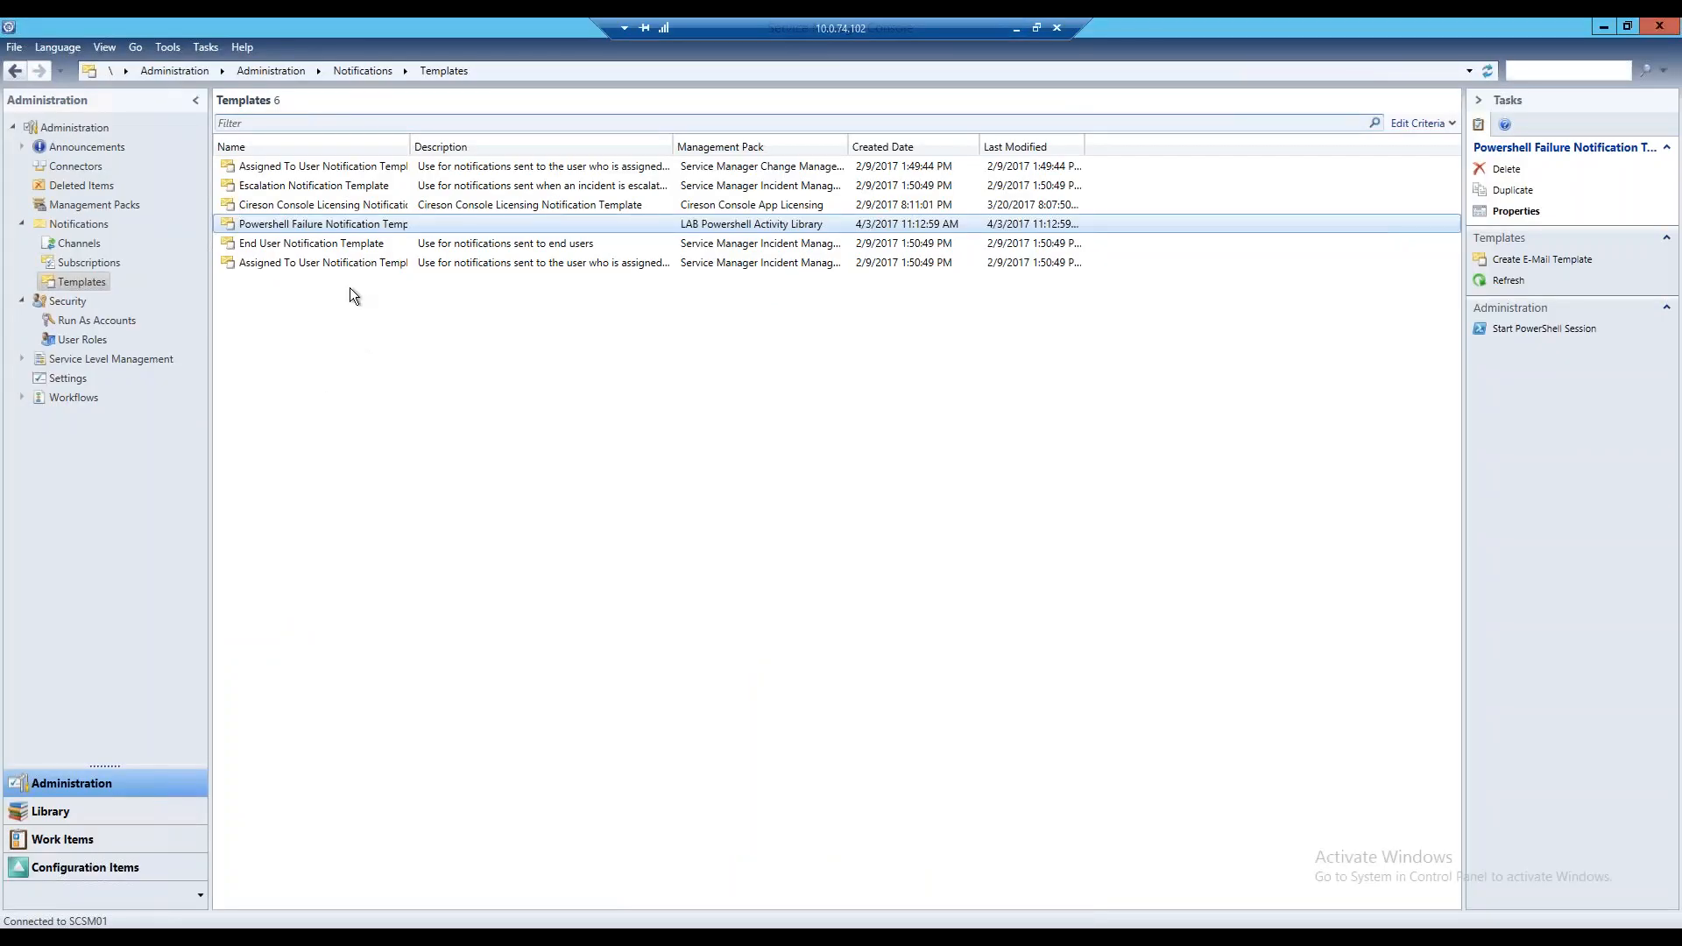
Show the Library's templates with their full names and locate the LAB Powershell Unlock User Account Template
click(103, 843)
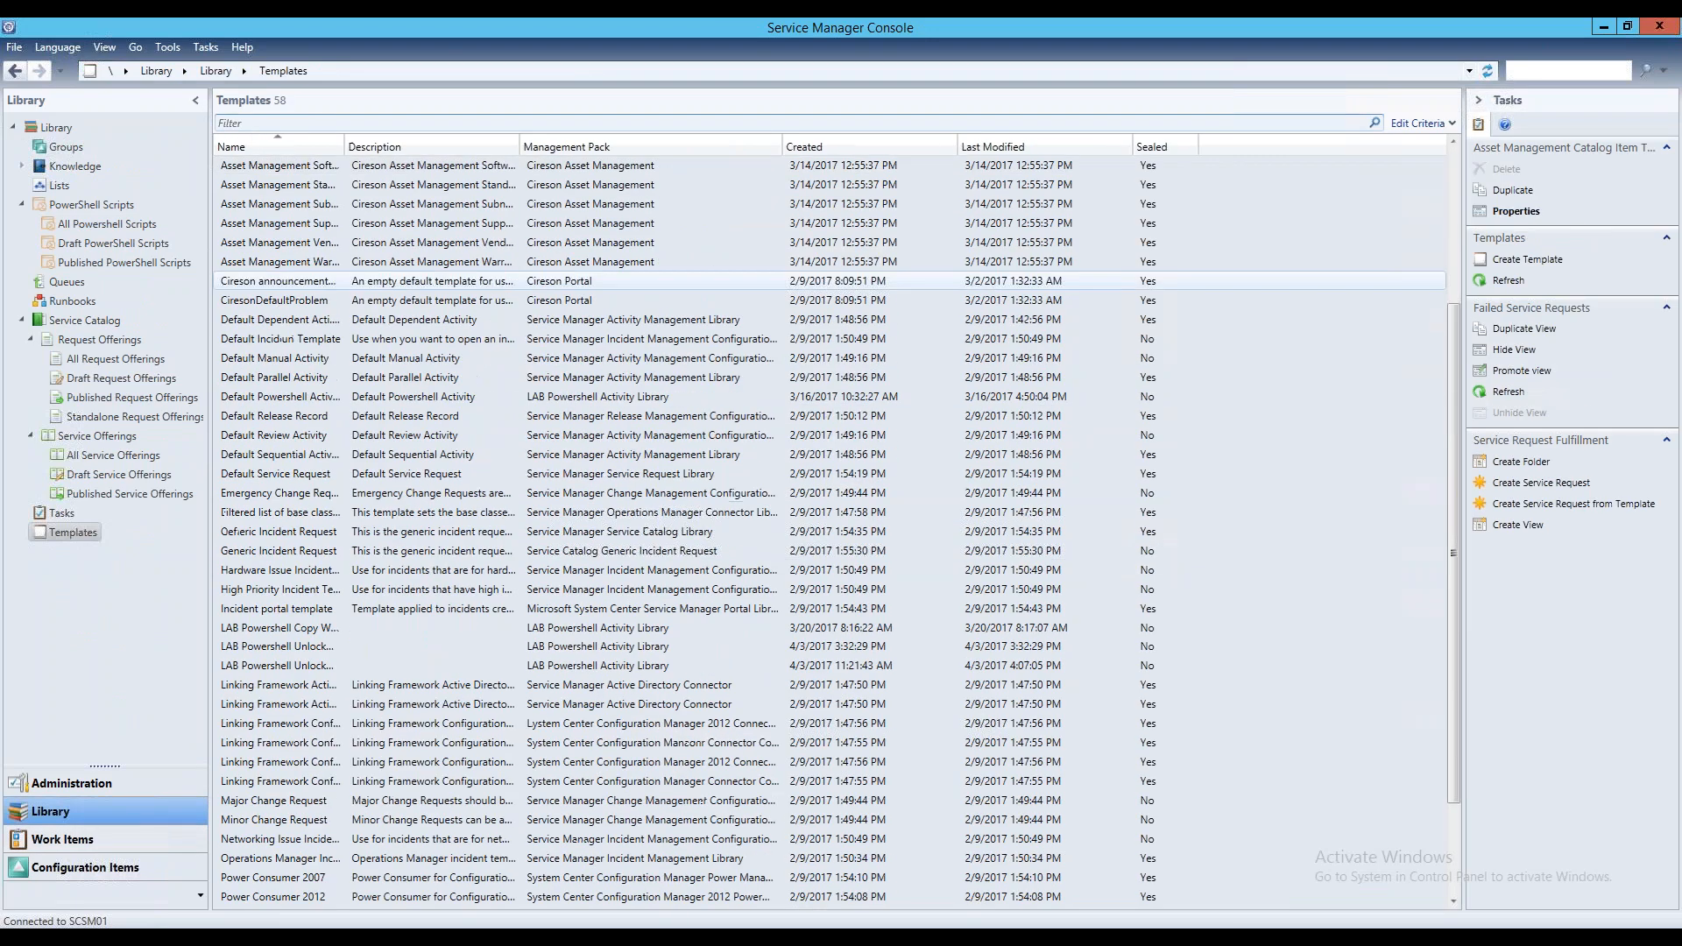
double_click(345, 146)
scroll(567, 416, down, 1)
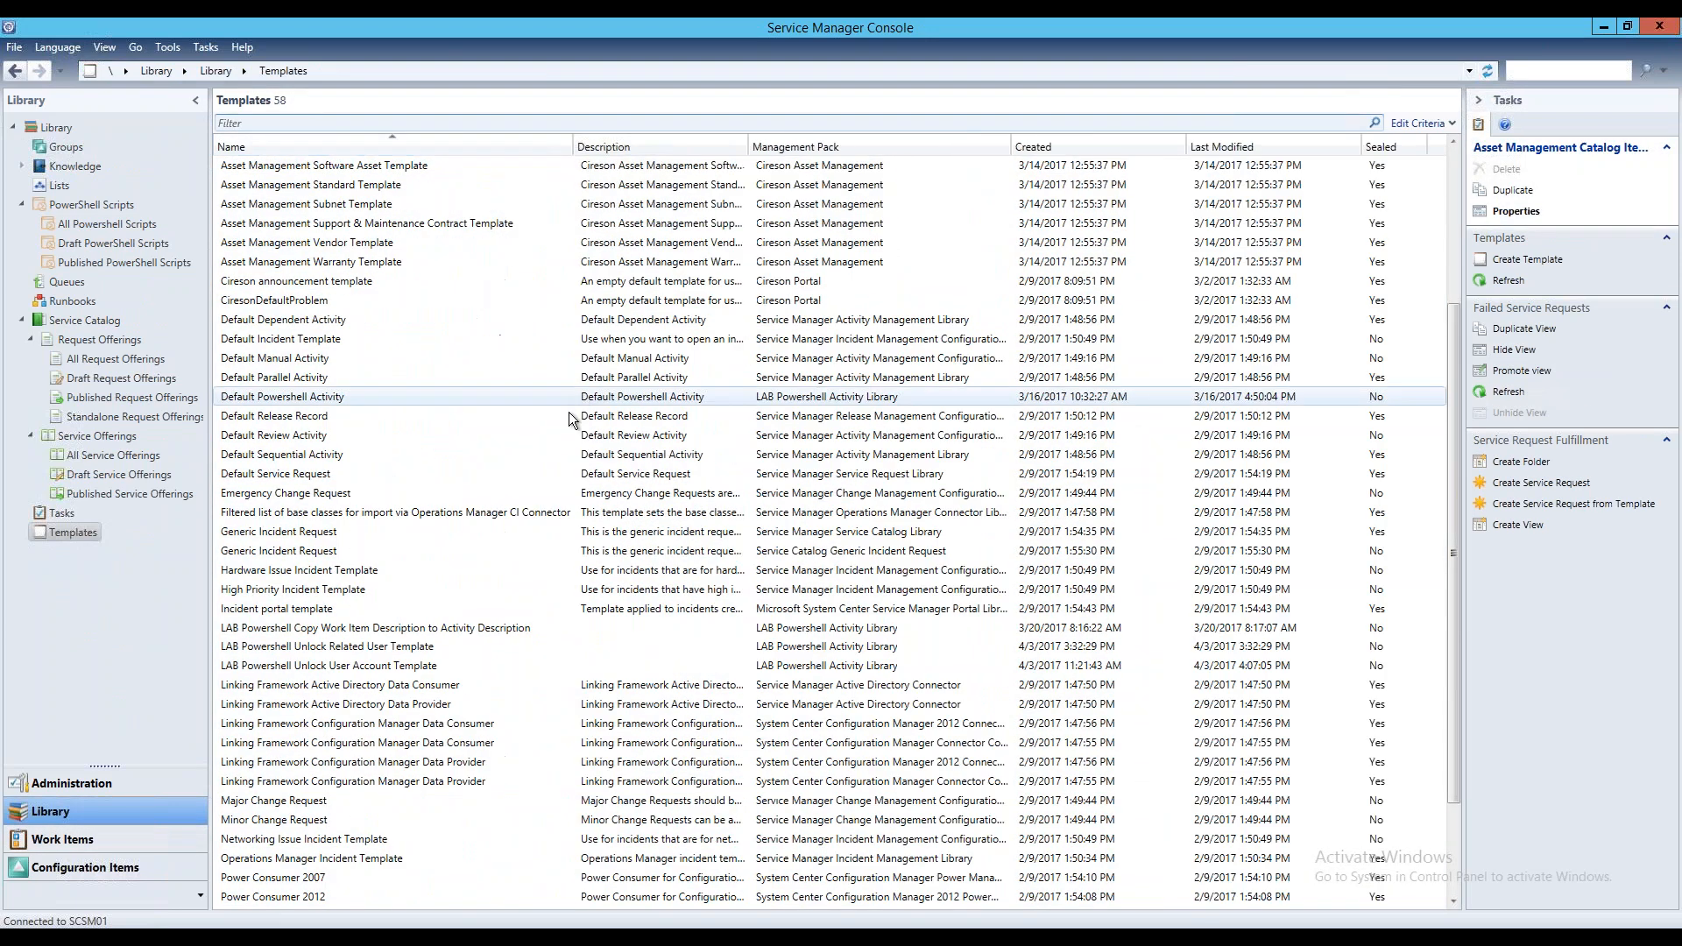
click(392, 668)
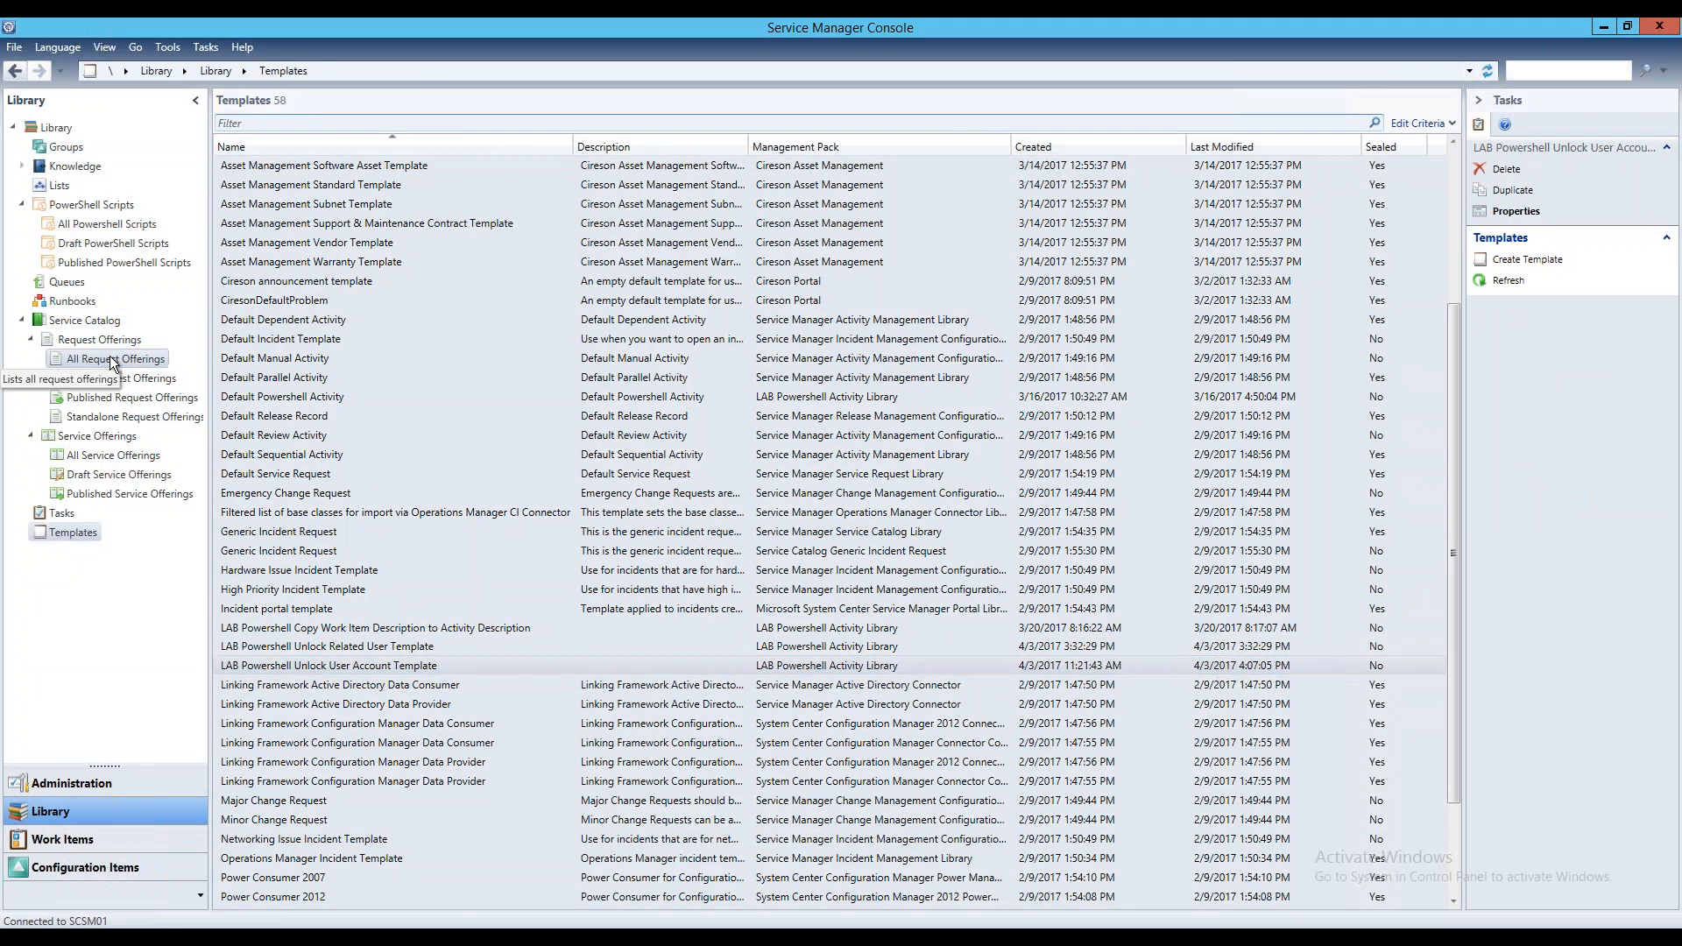
Open the Unlock AD User Account request offering, check which template it uses, and close it unchanged
click(109, 358)
click(339, 166)
double_click(338, 165)
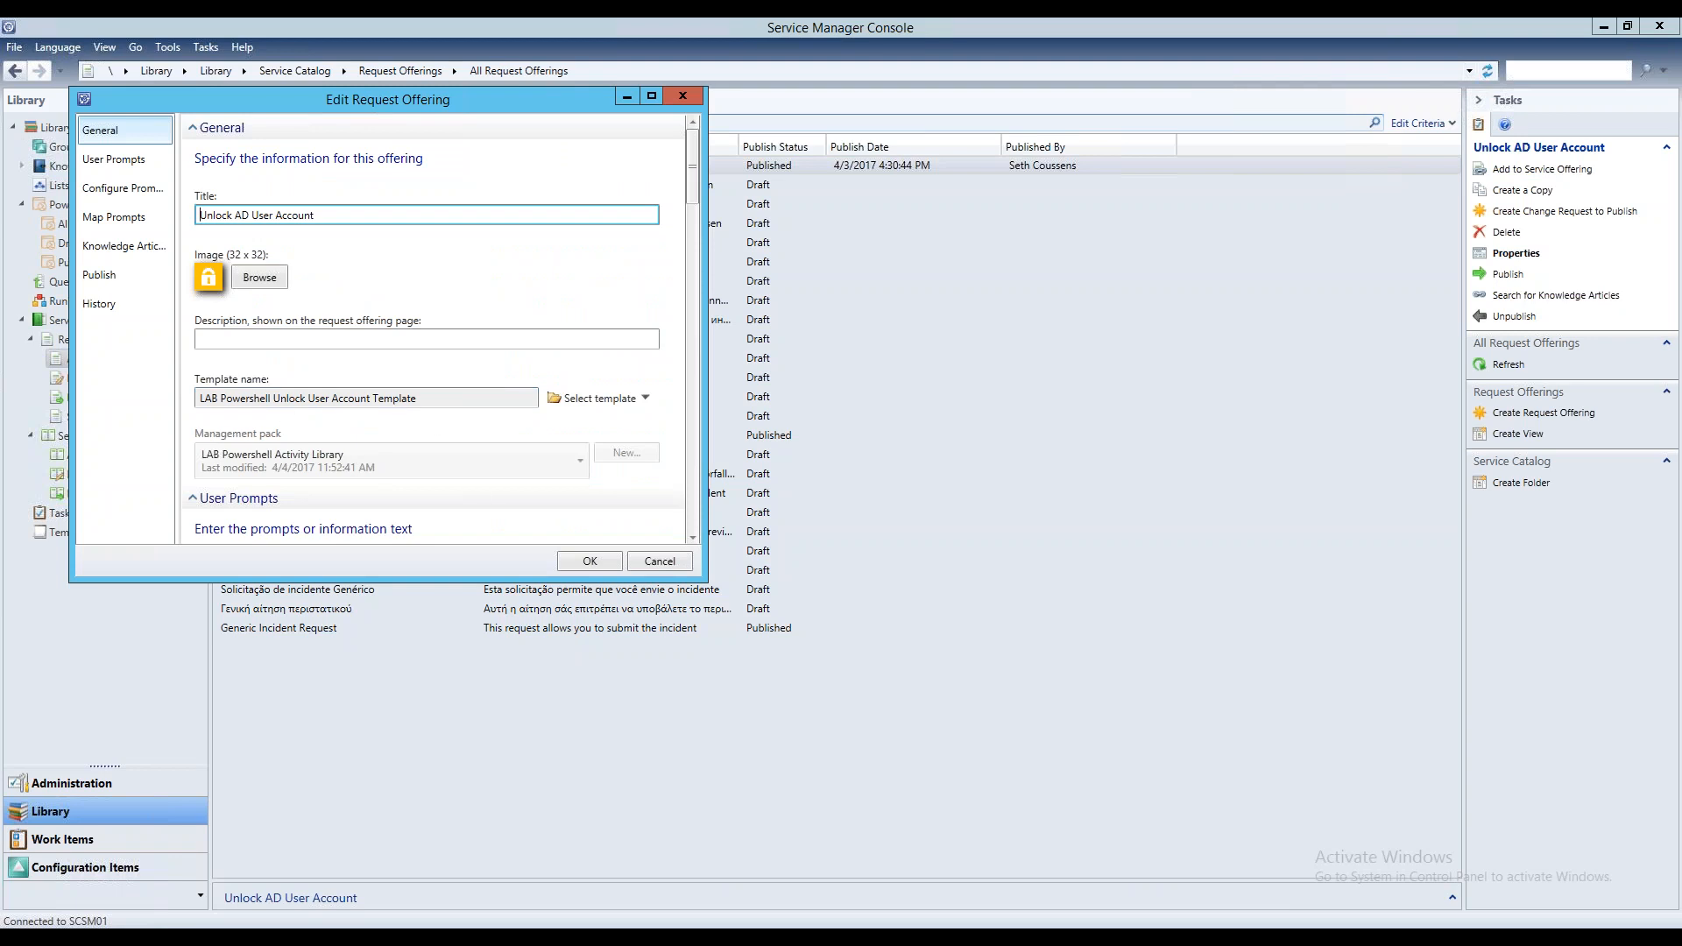
click(690, 98)
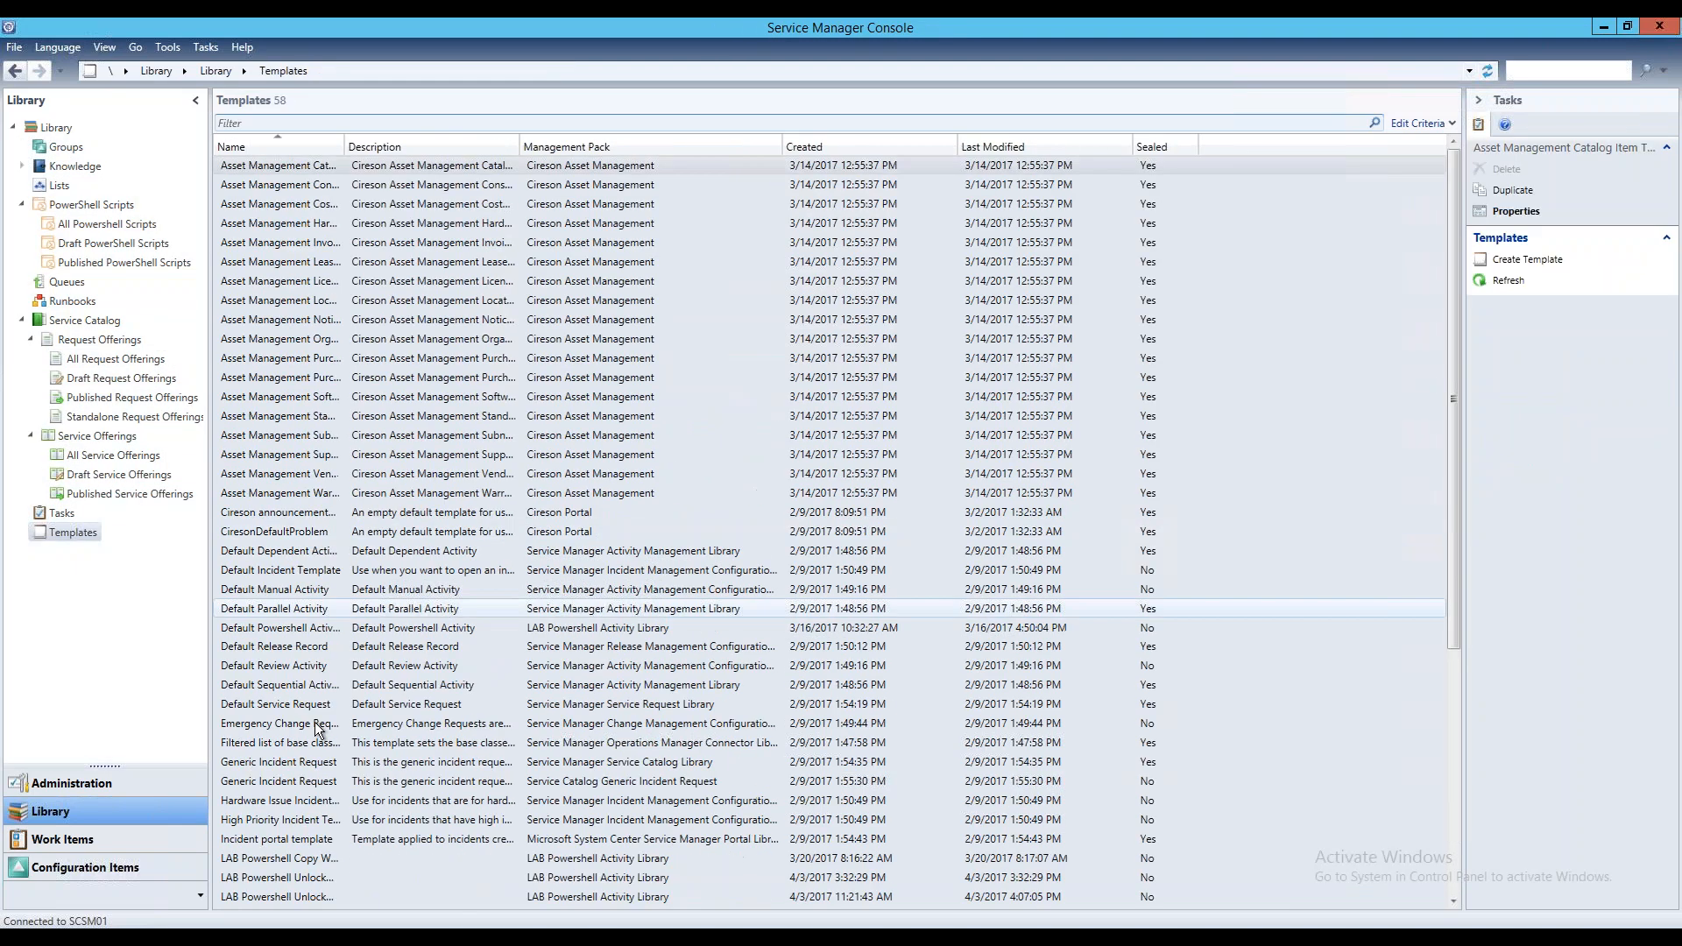
Open the LAB Powershell Unlock User Account Template from the Library templates and open its Unlock Related User activity
scroll(320, 740, down, 3)
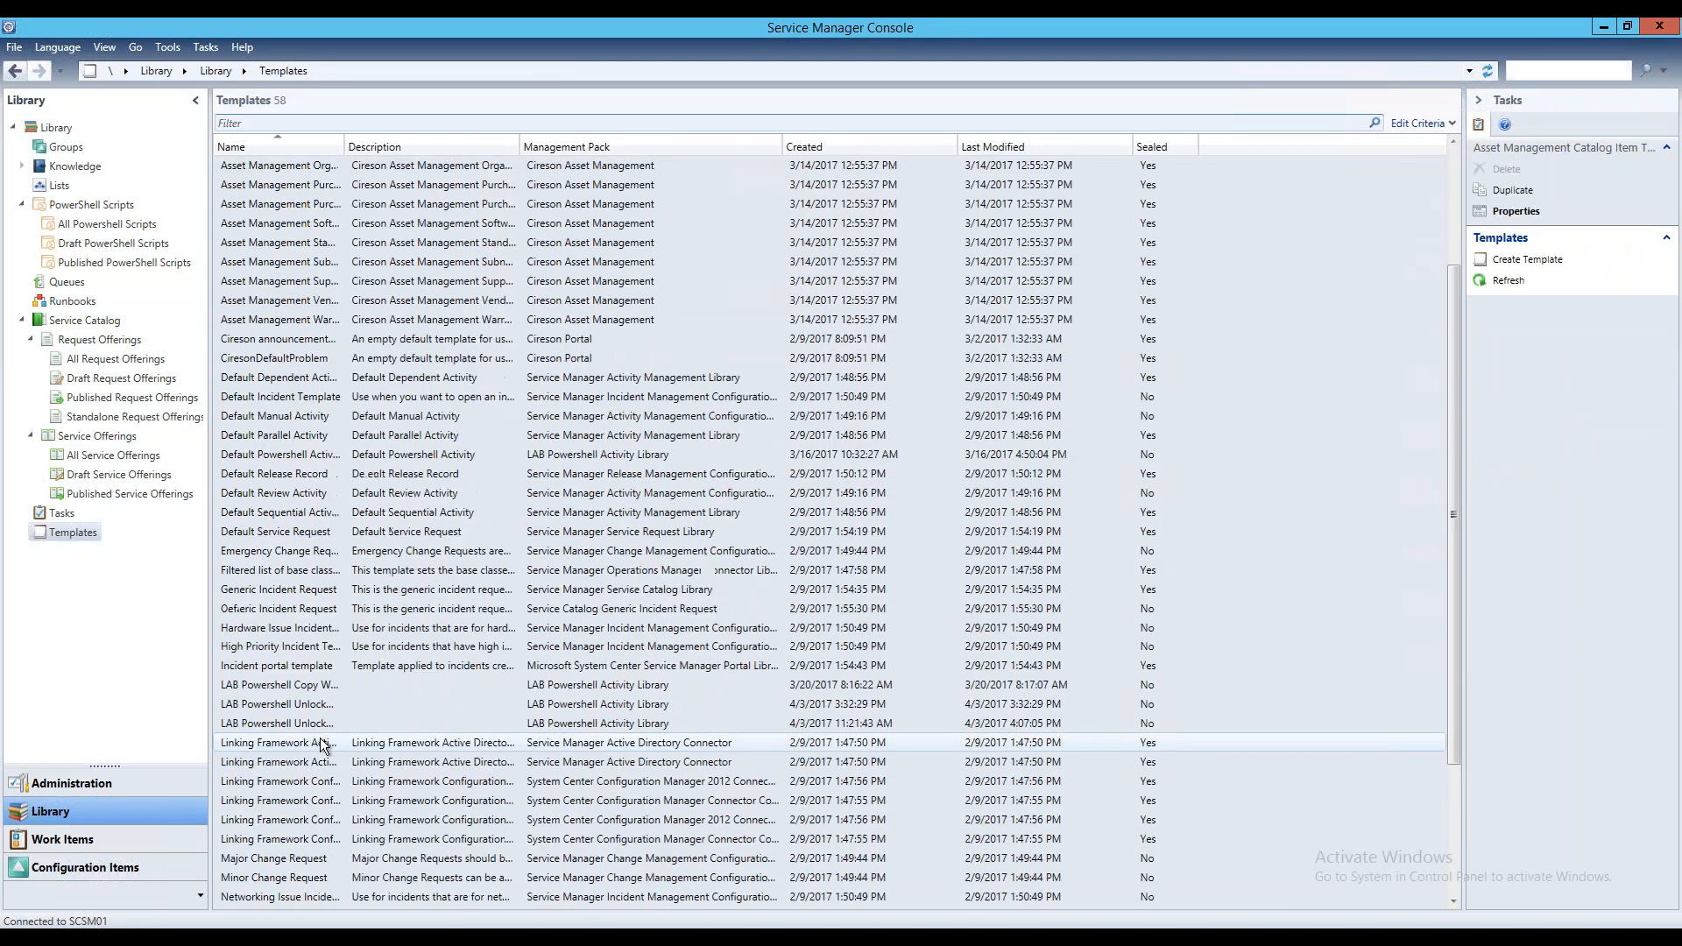
double_click(344, 146)
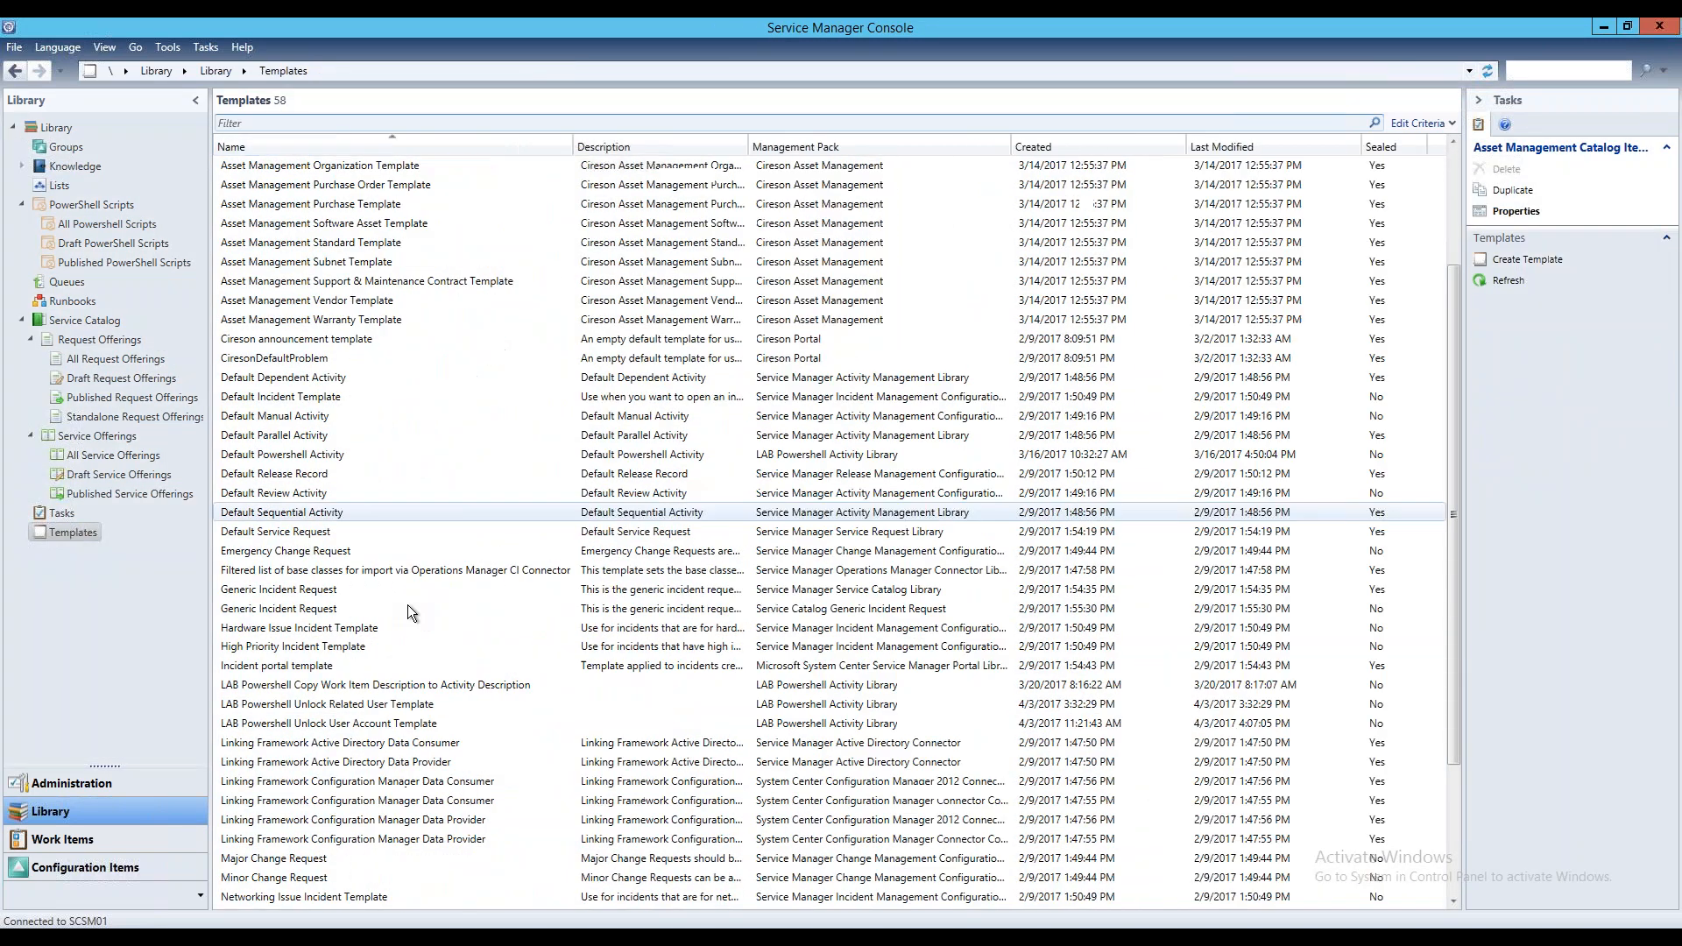
double_click(392, 724)
click(430, 510)
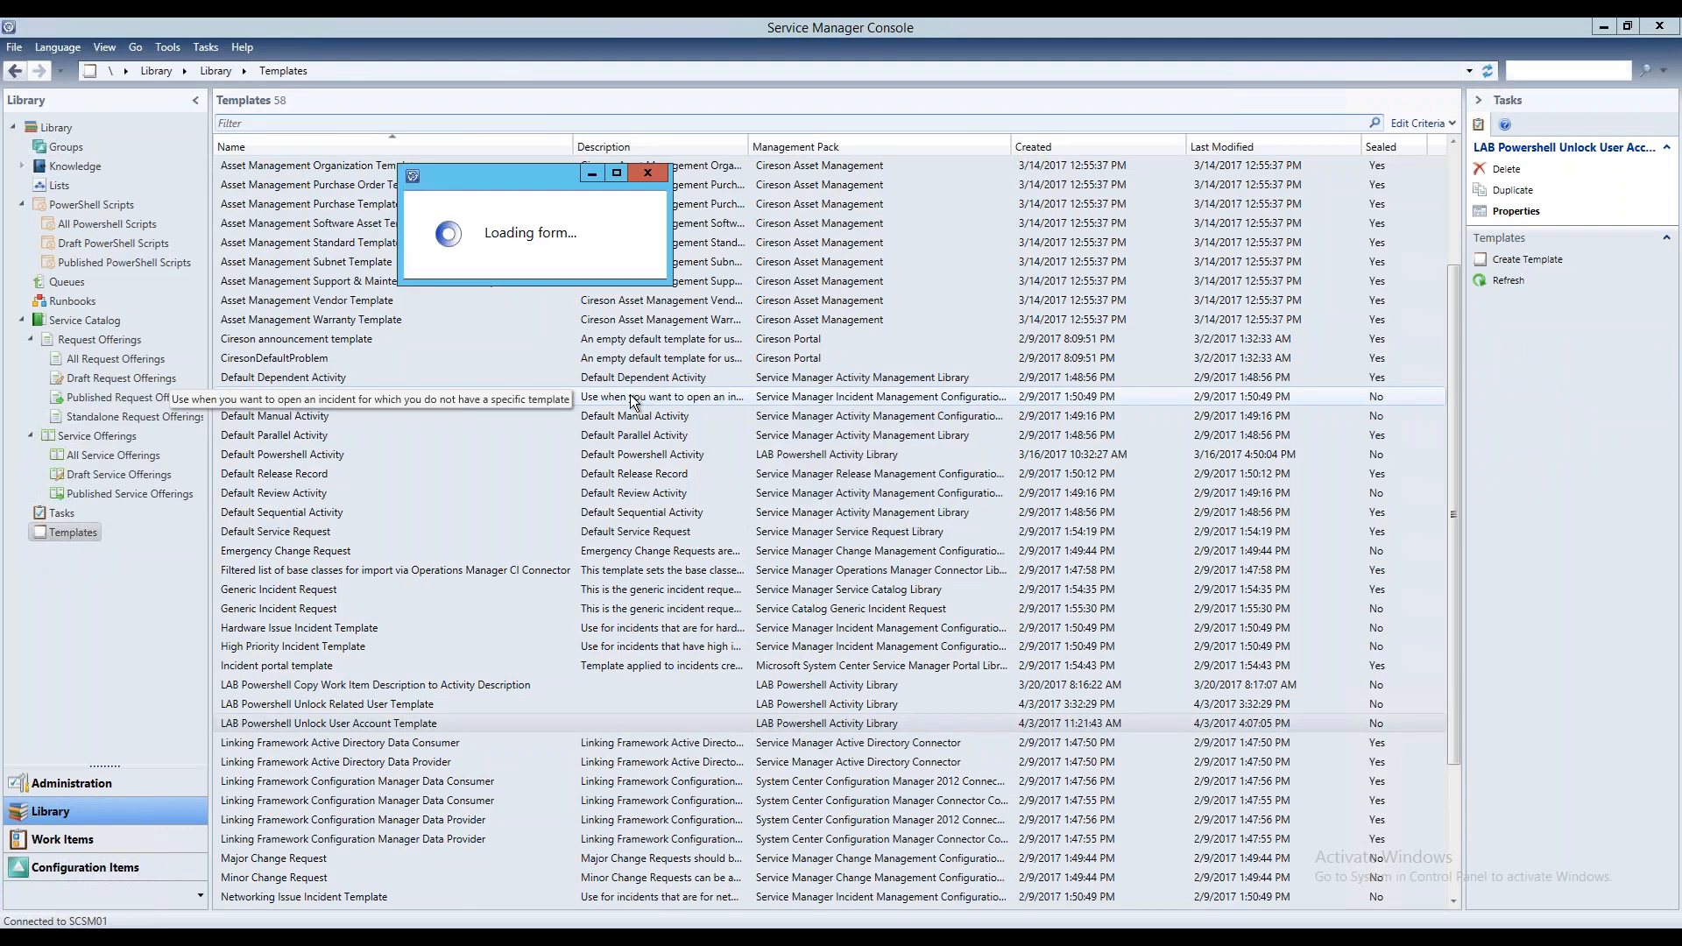
click(498, 265)
double_click(676, 464)
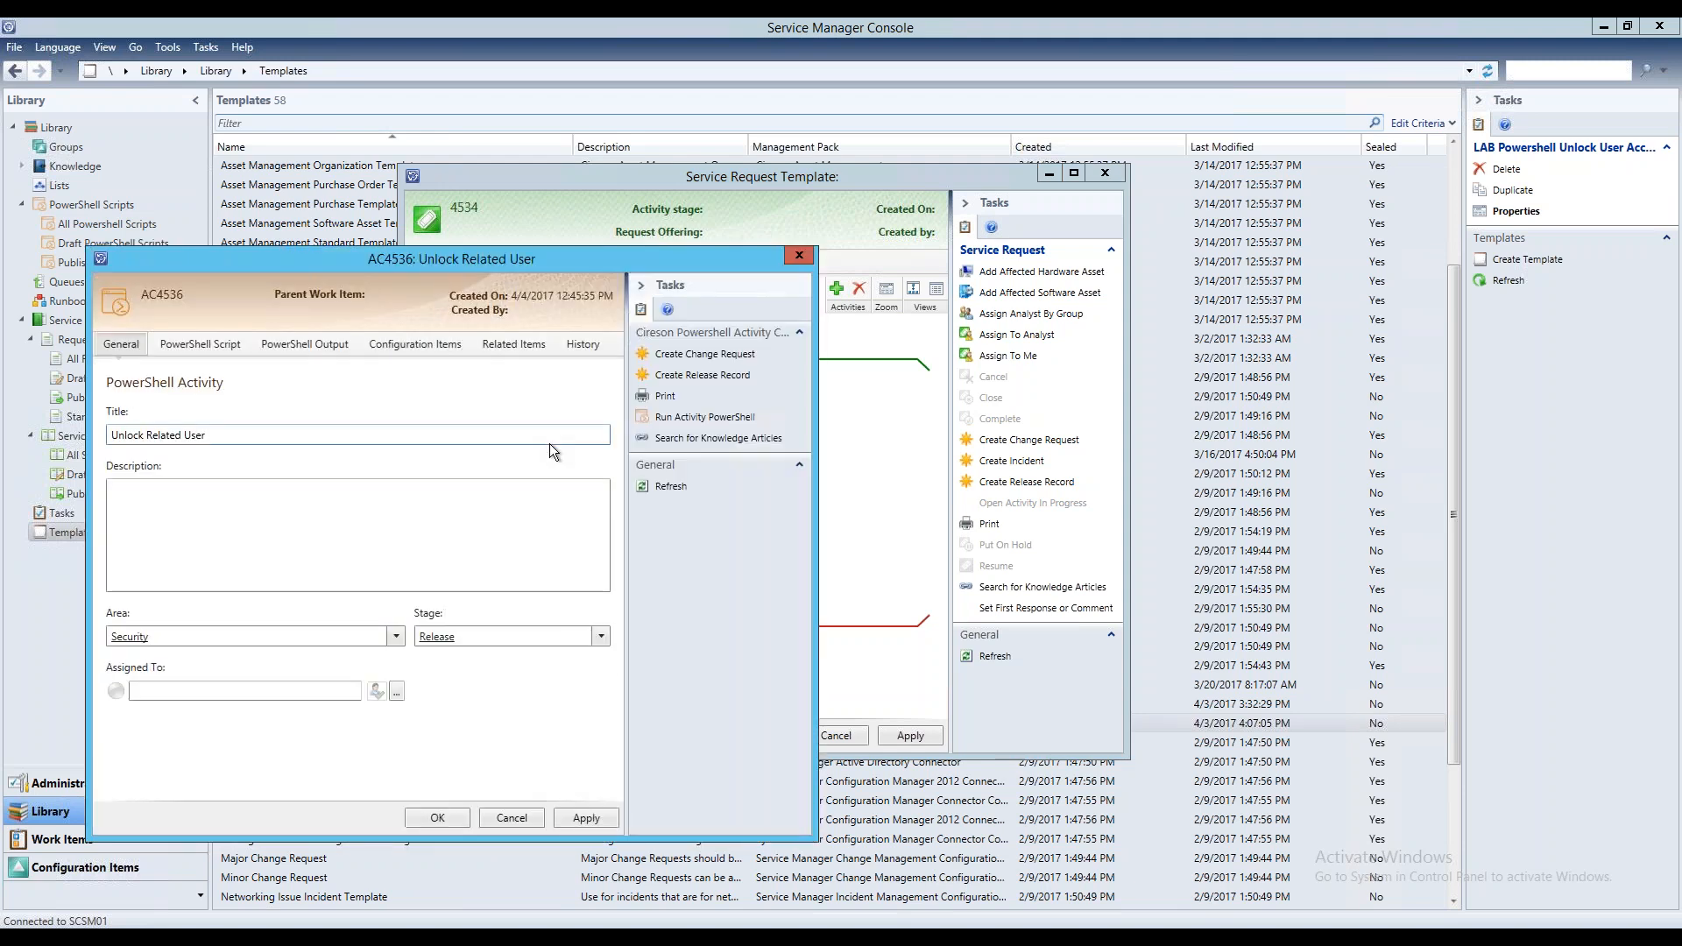
Examine the Unlock Related User activity's Unlock AD User script and the properties mapped to the guid and acGuid parameters
click(229, 347)
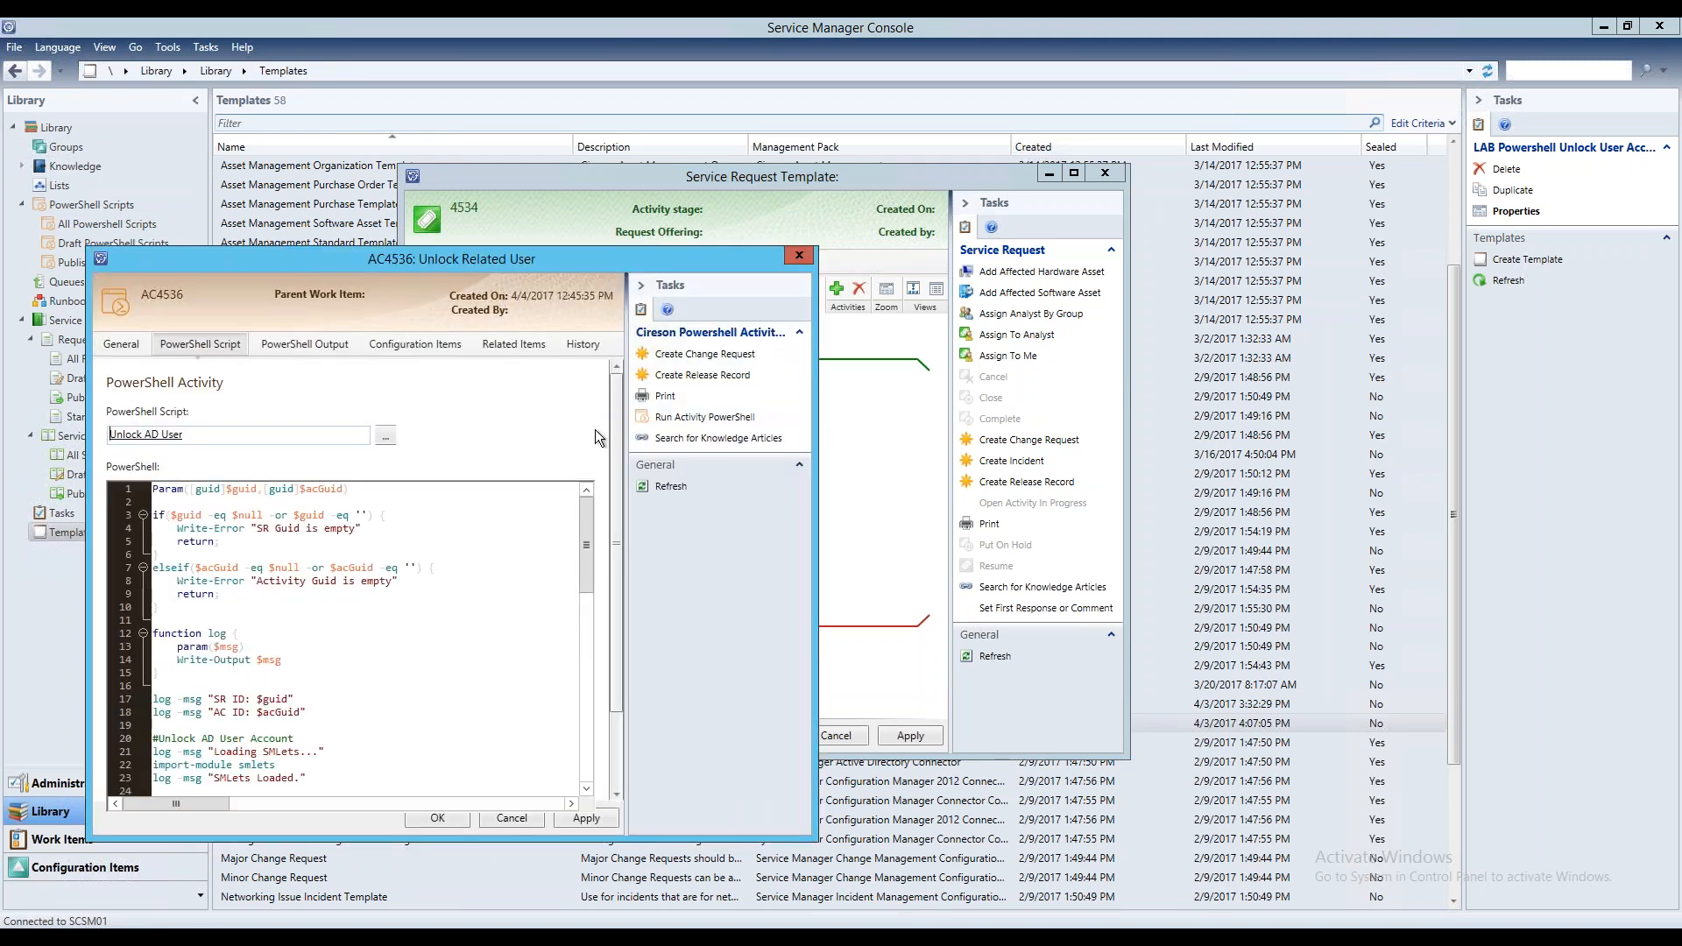
scroll(616, 429, down, 2)
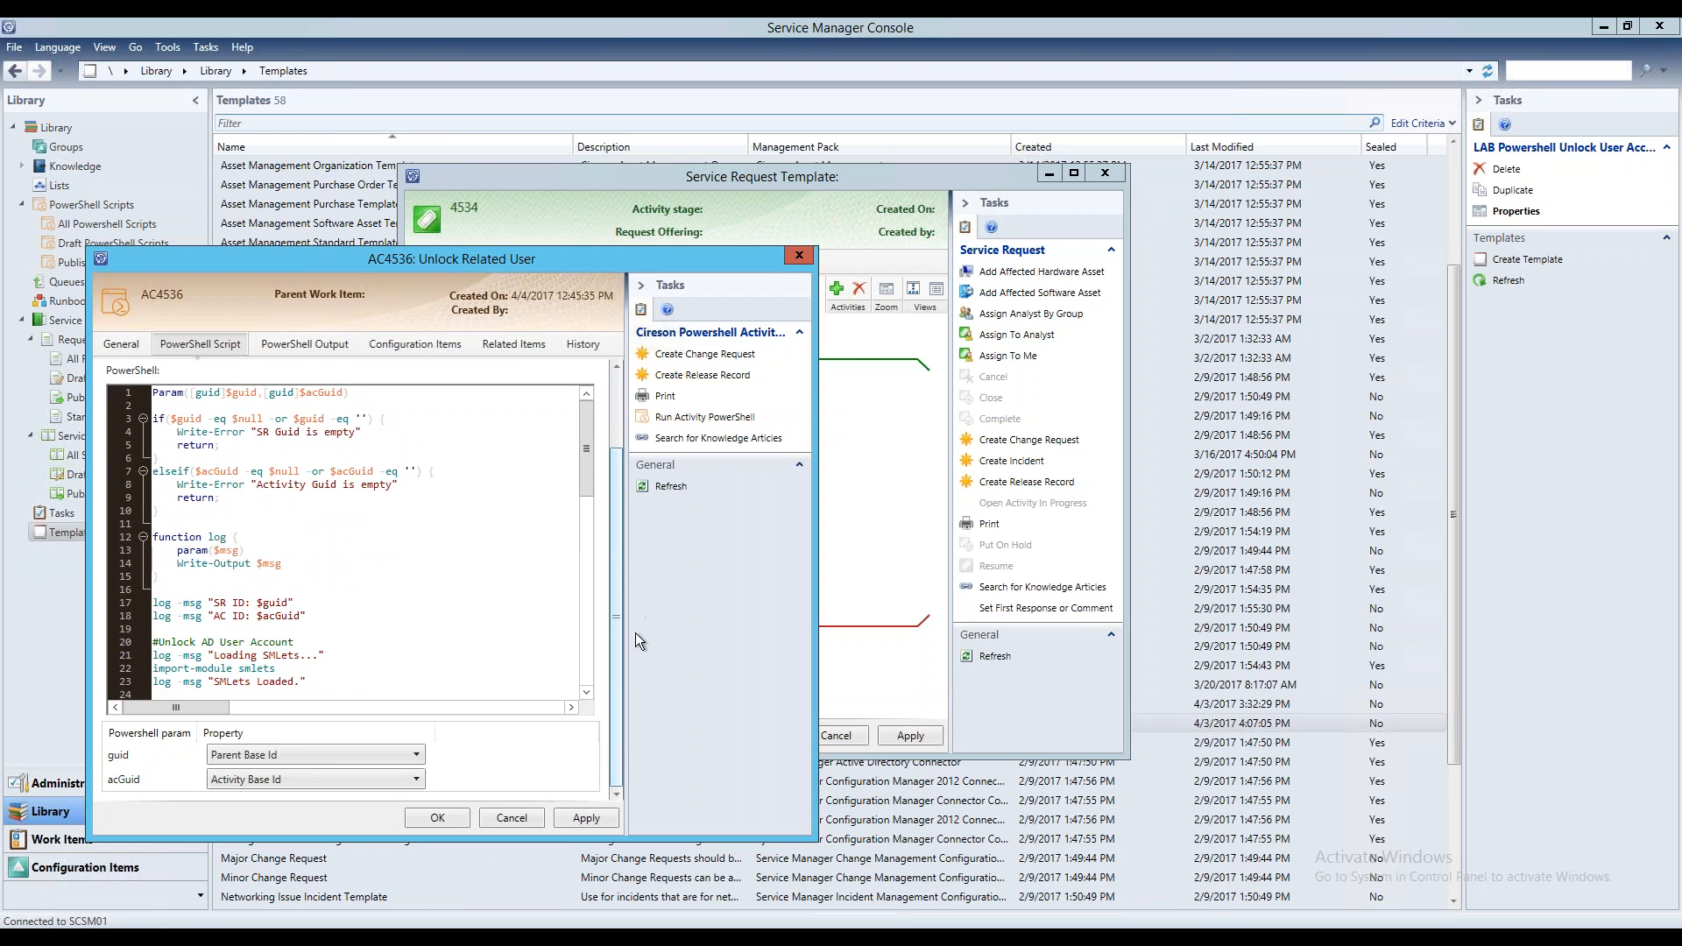
scroll(618, 455, up, 2)
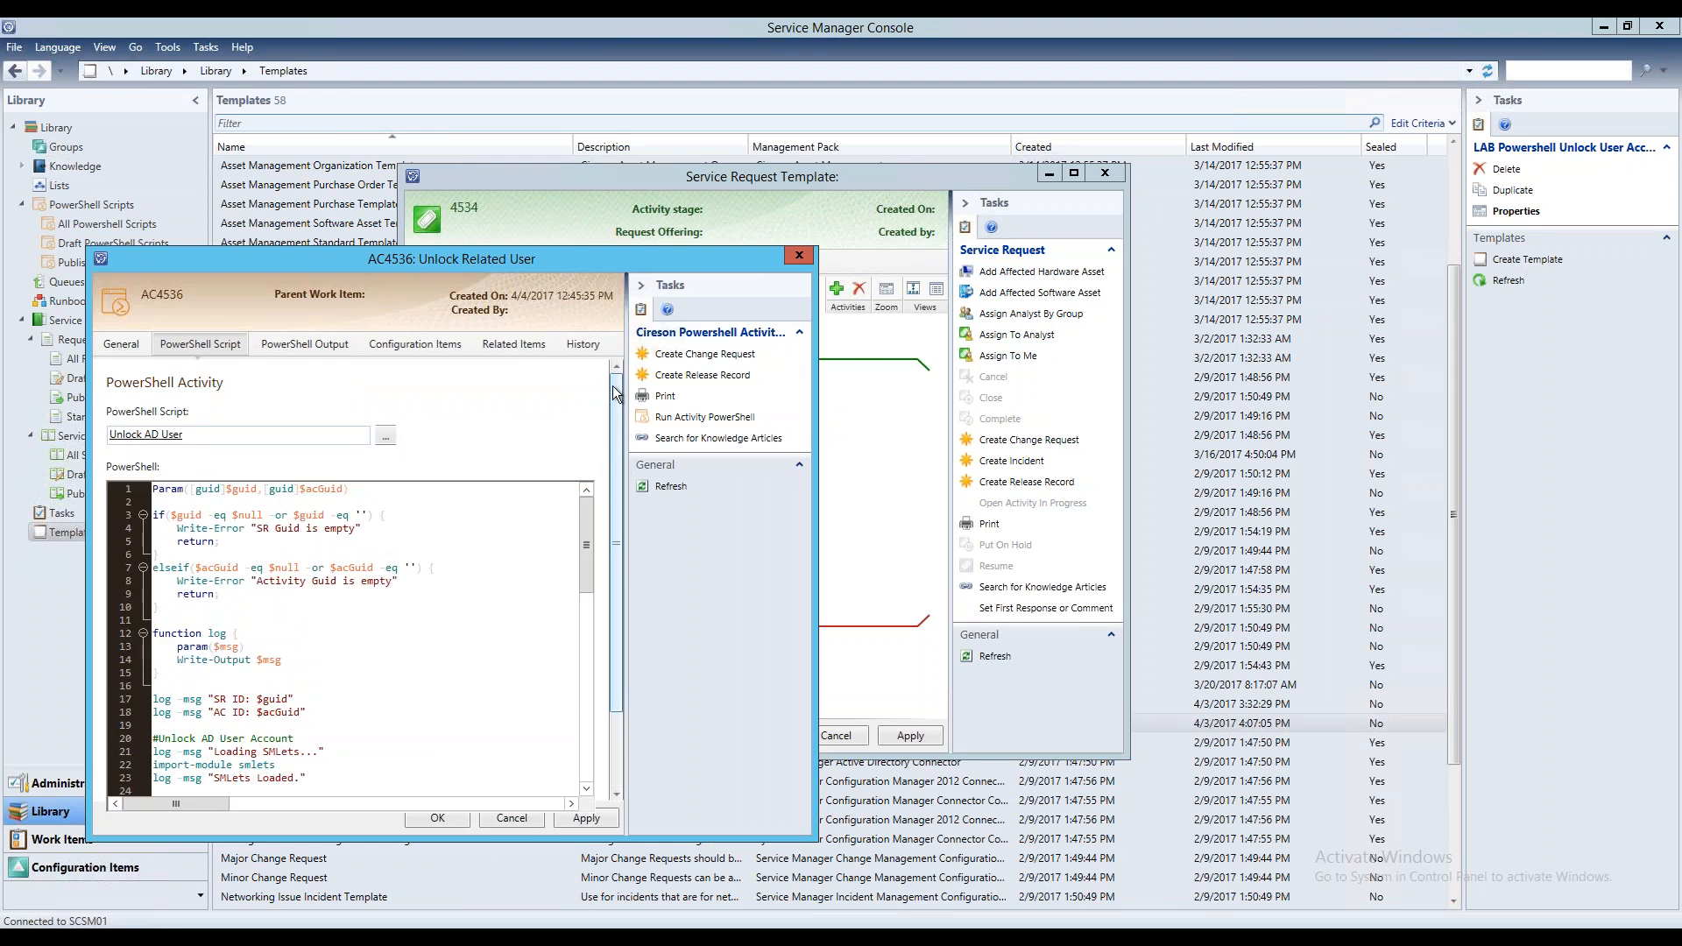
scroll(612, 657, down, 2)
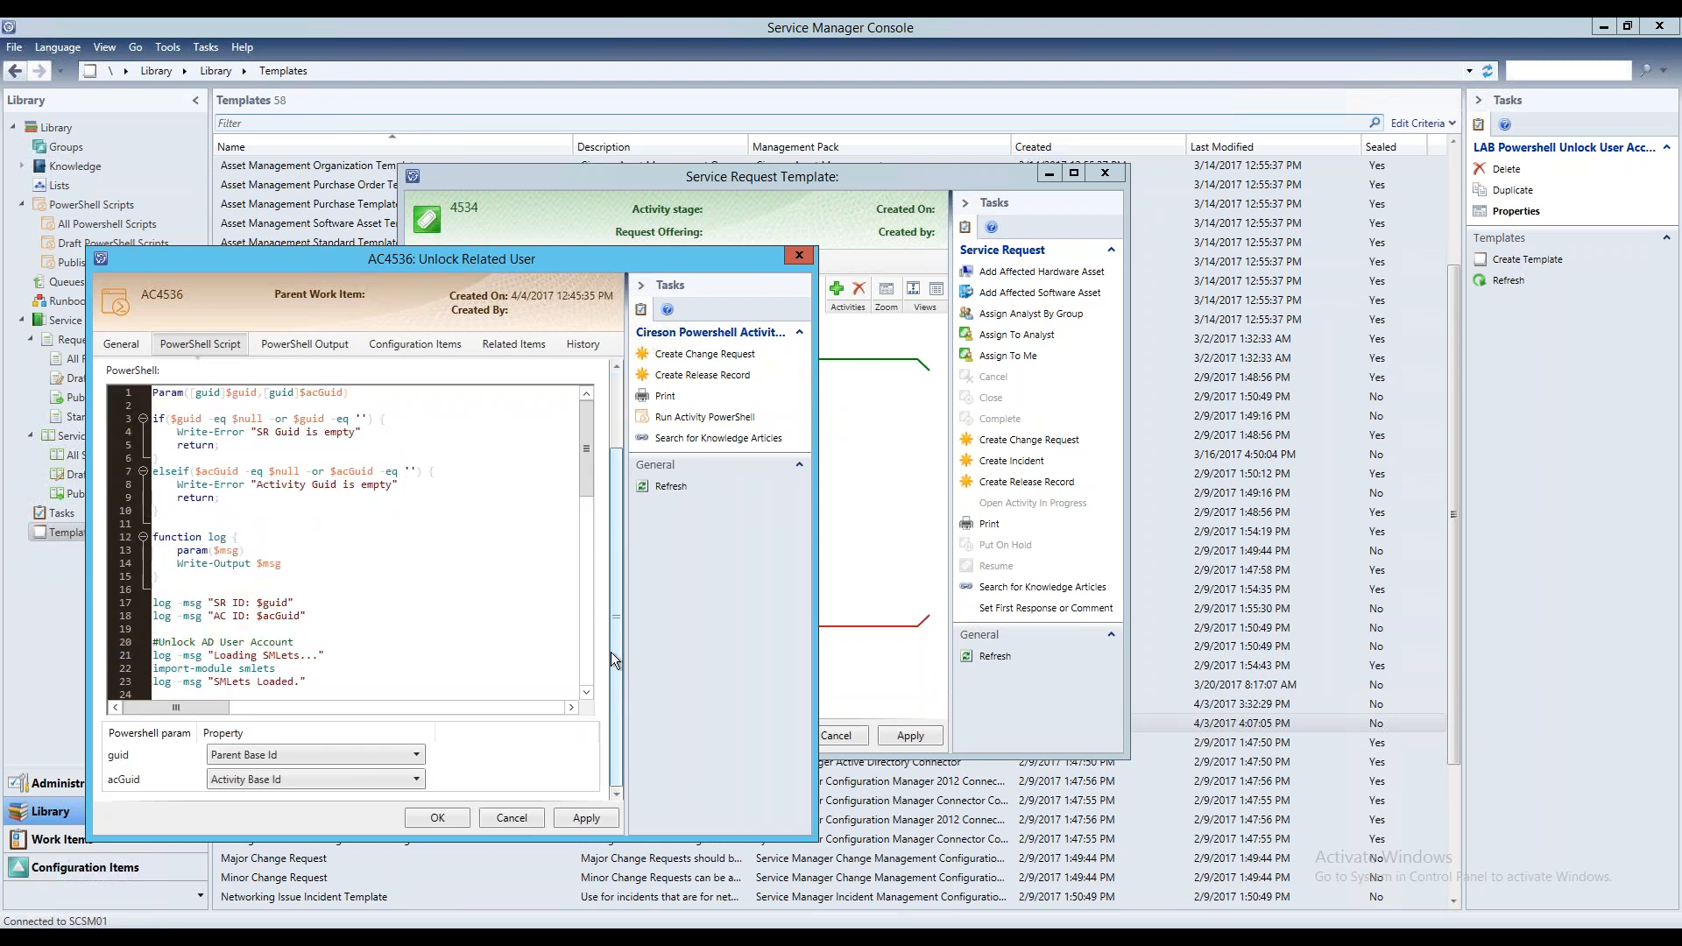
click(297, 349)
click(188, 343)
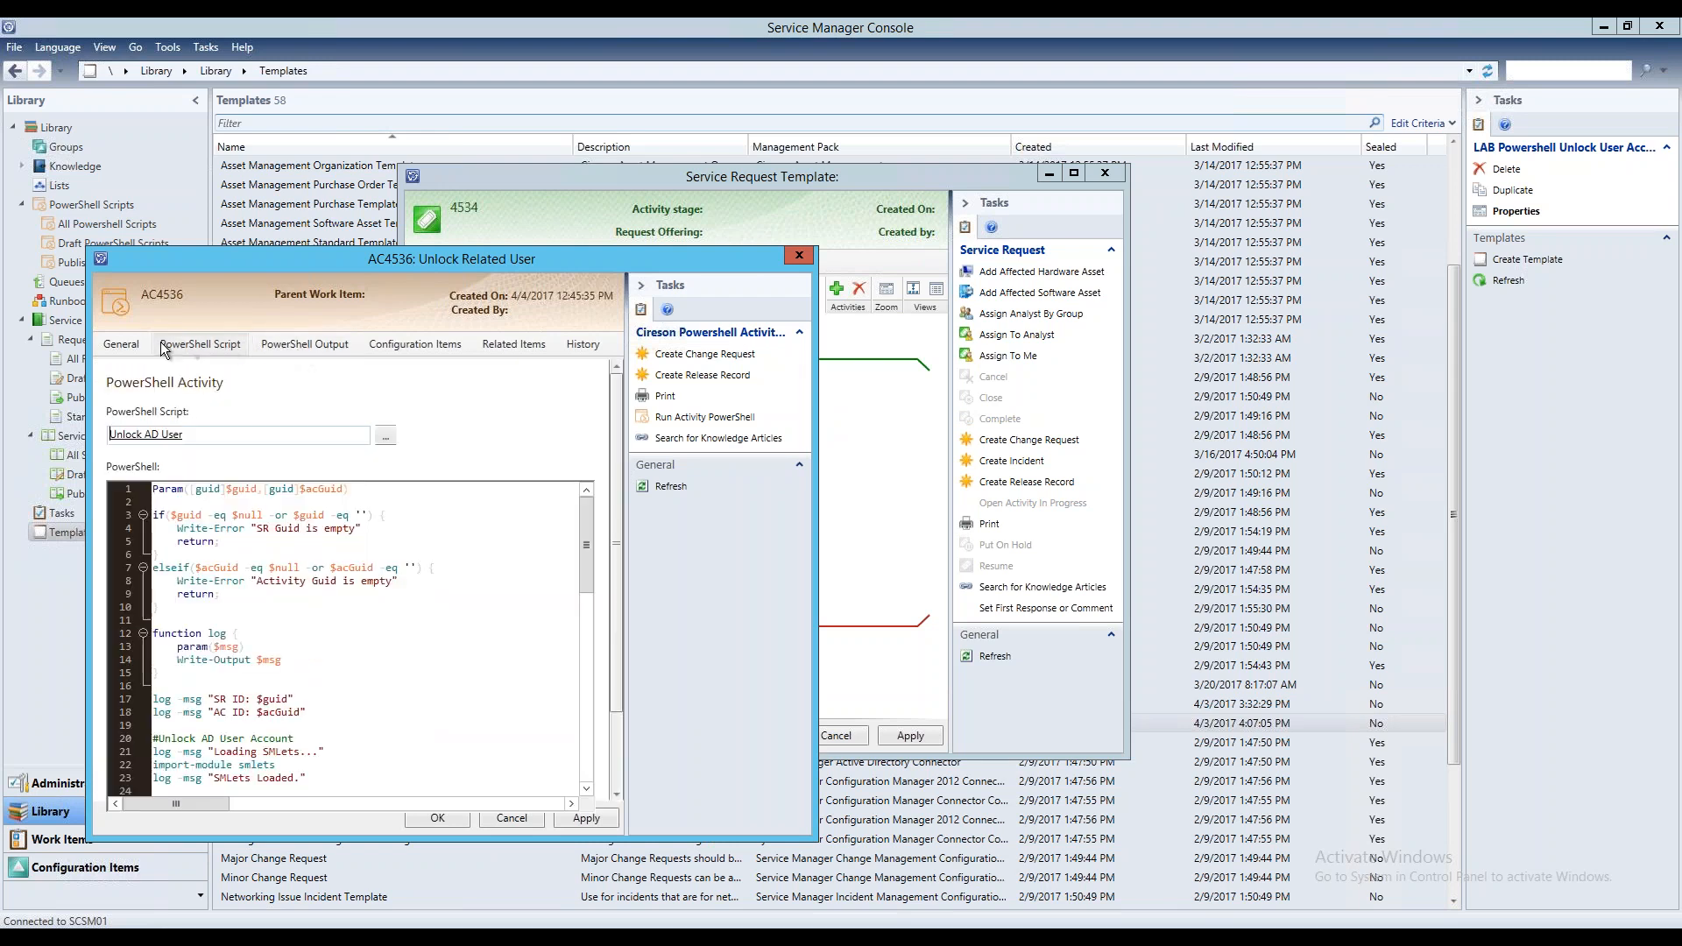
drag(617, 477, 627, 591)
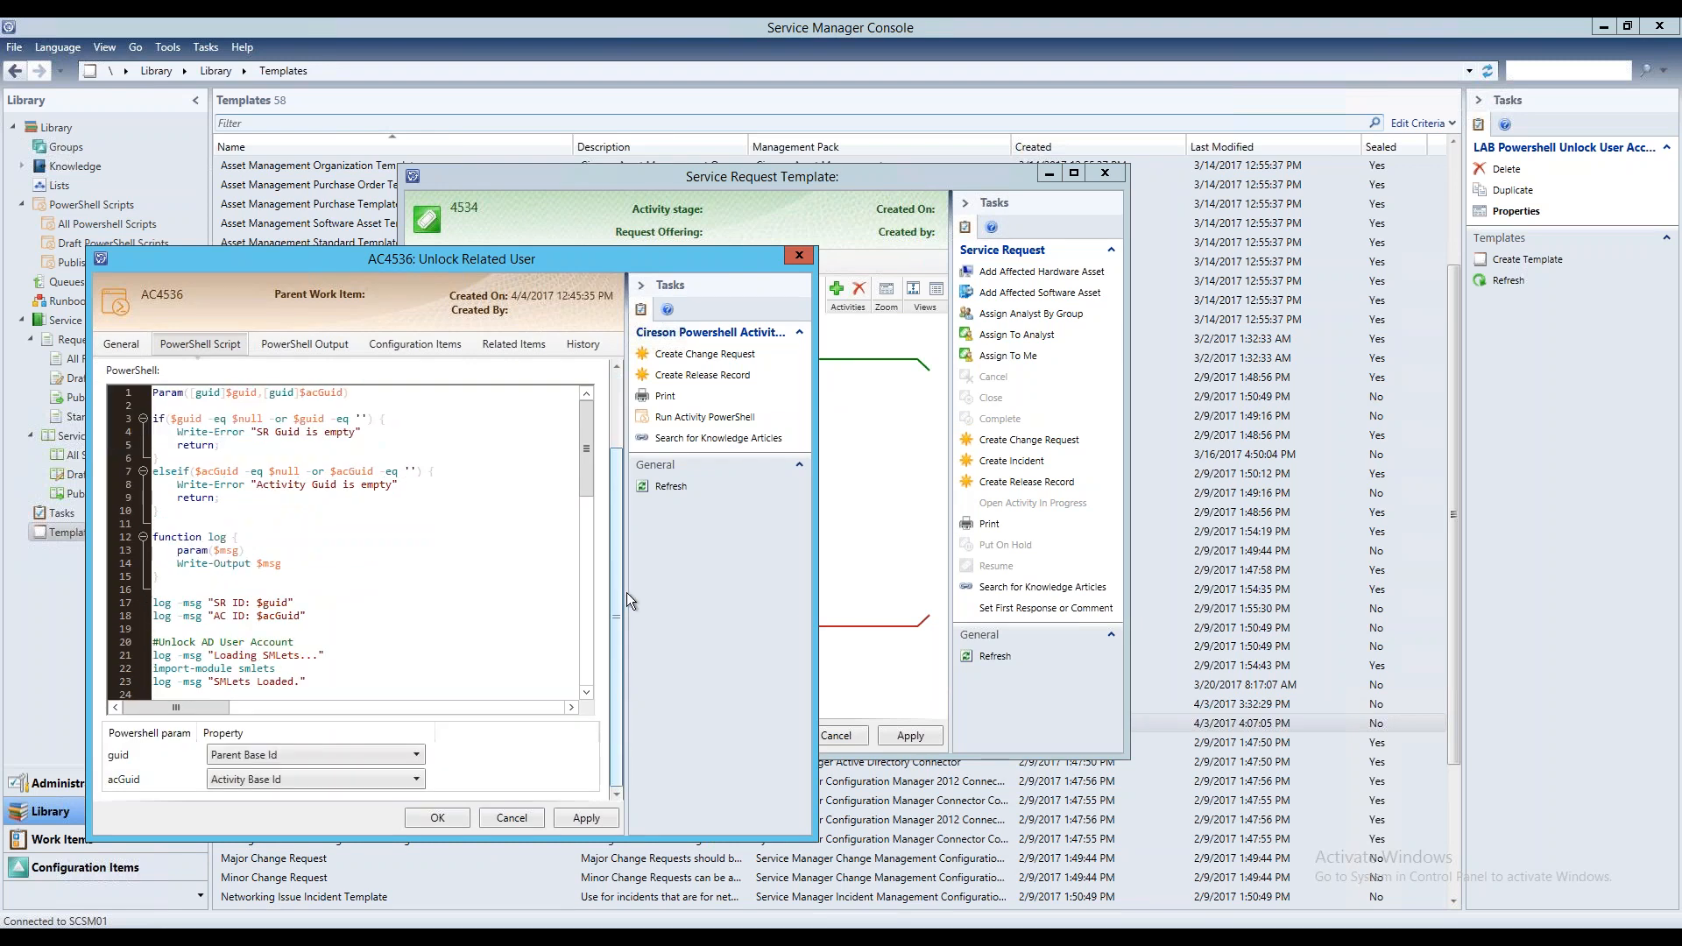
drag(585, 456, 632, 547)
Check the template activity's general details and PowerShell output, and close the activity without saving
click(121, 345)
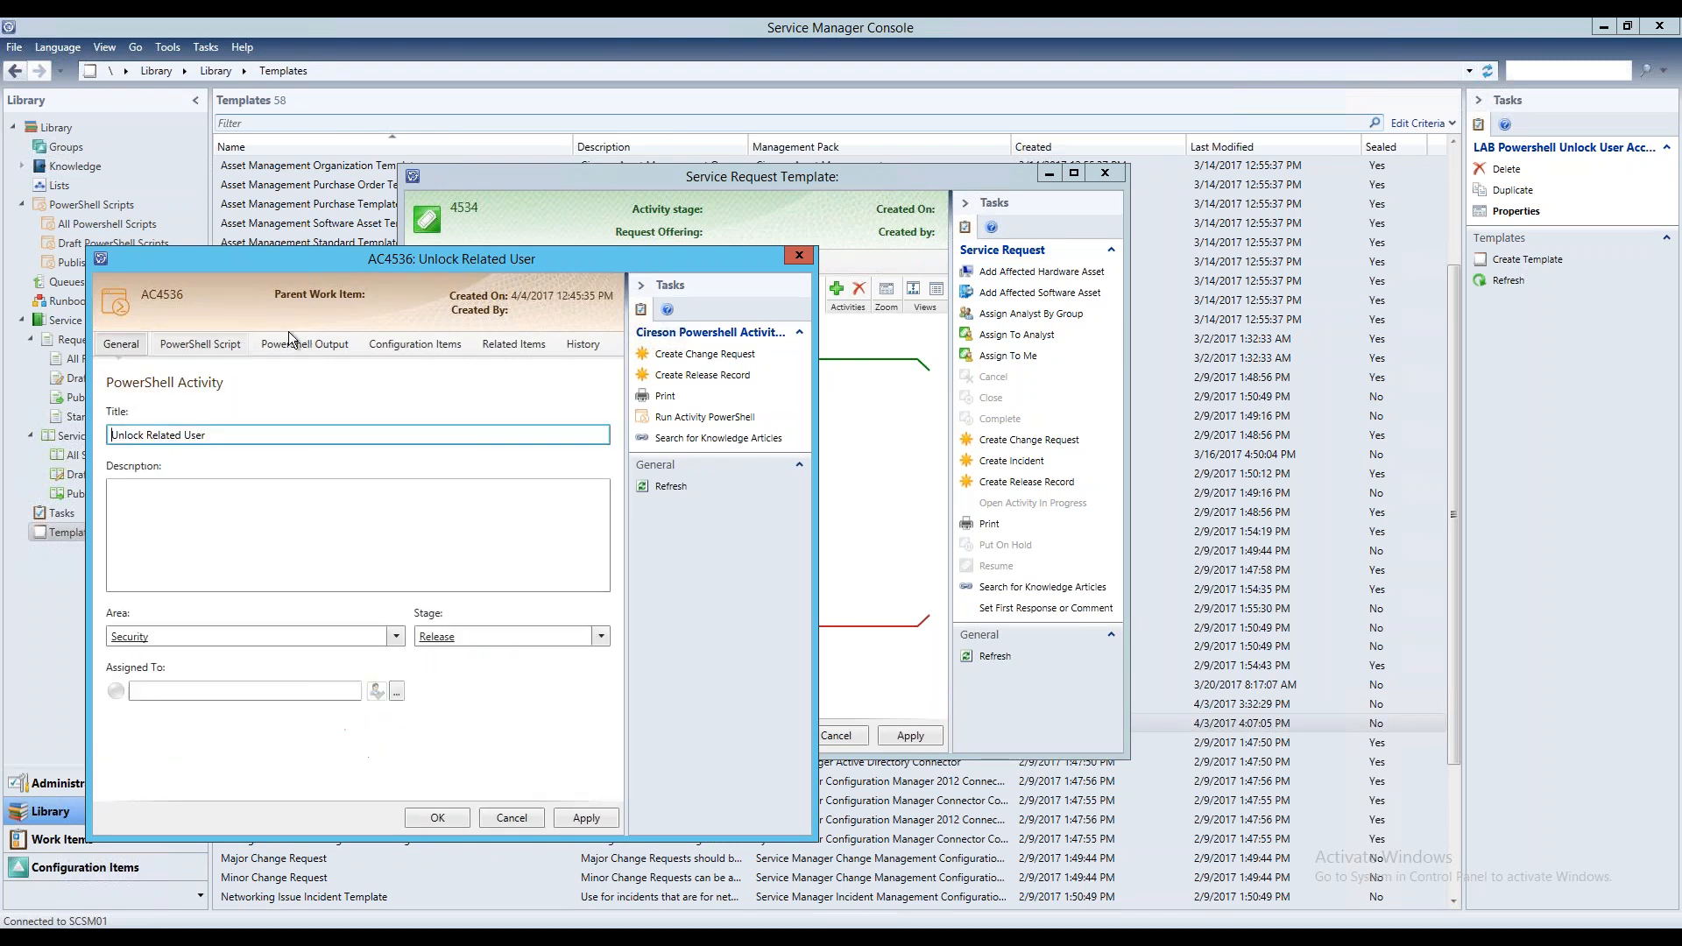
click(322, 346)
click(800, 257)
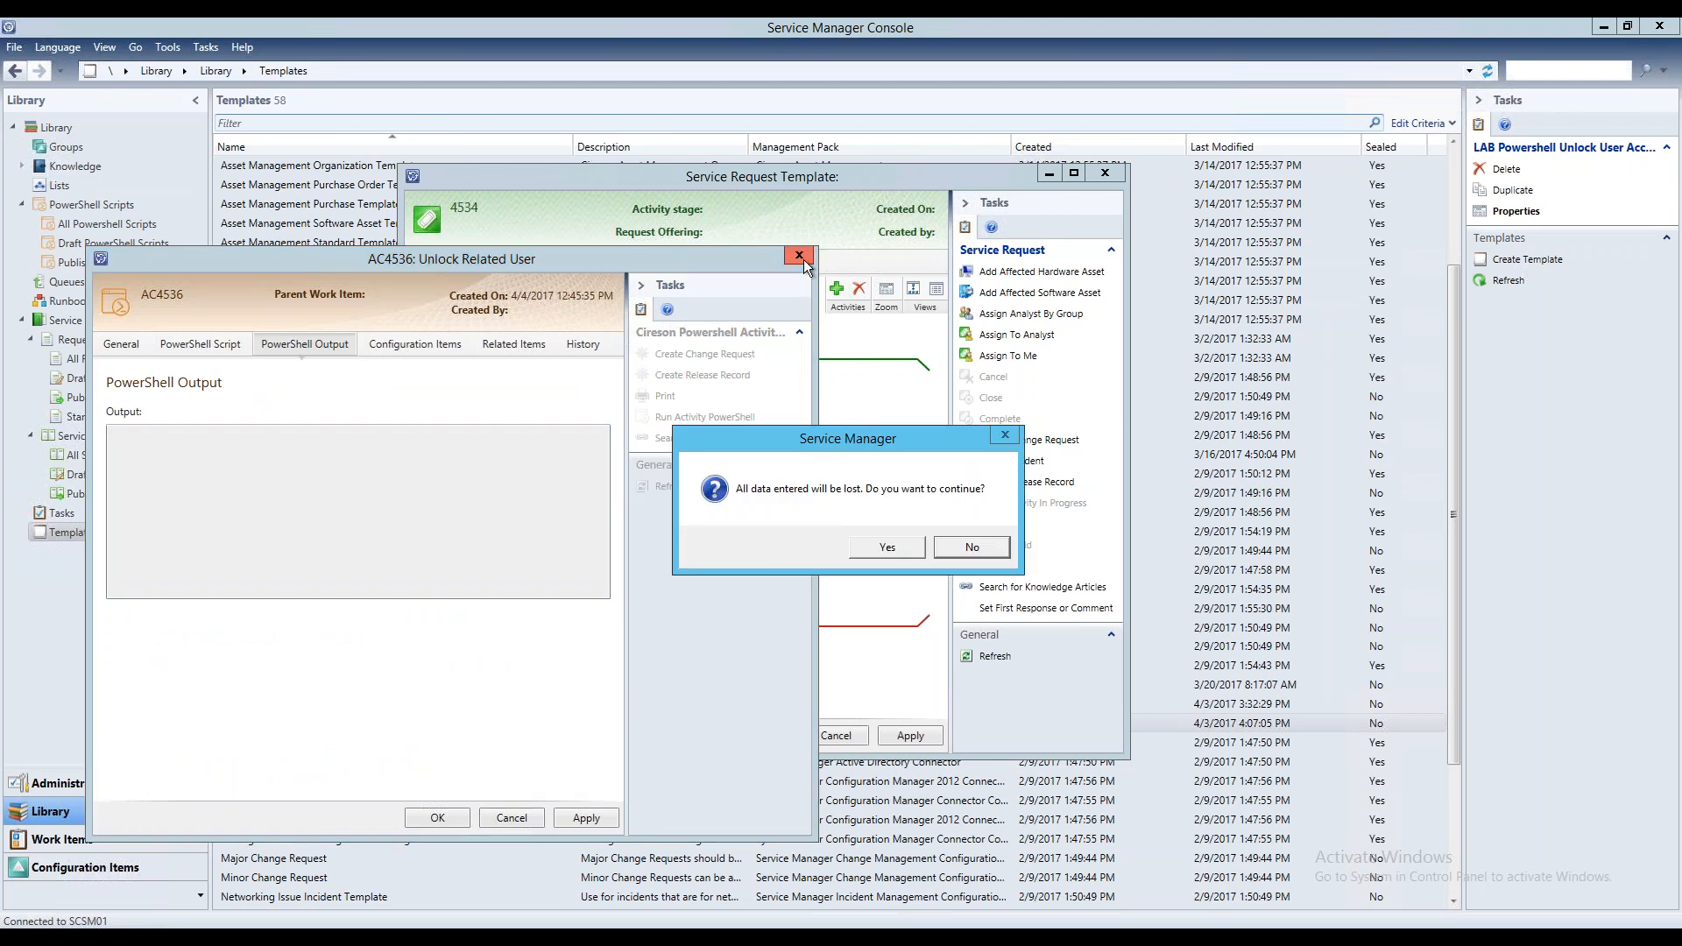
click(888, 547)
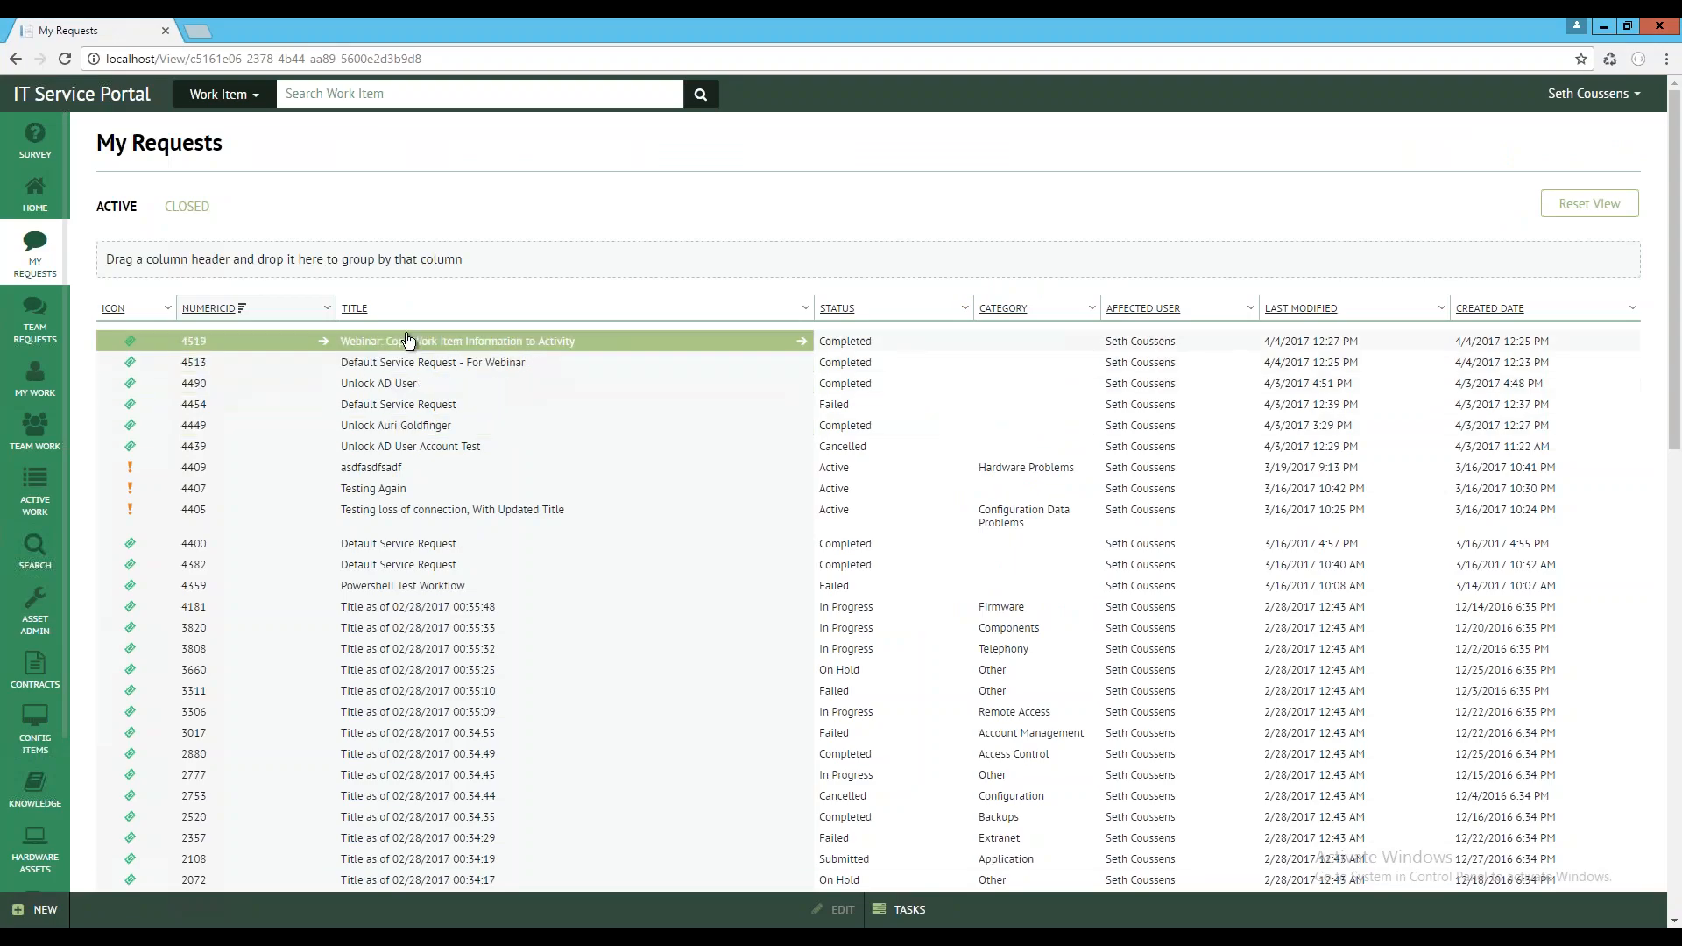
Open service request SR4524 from the portal's active work and review the details of its Unlock Related User activity
click(35, 487)
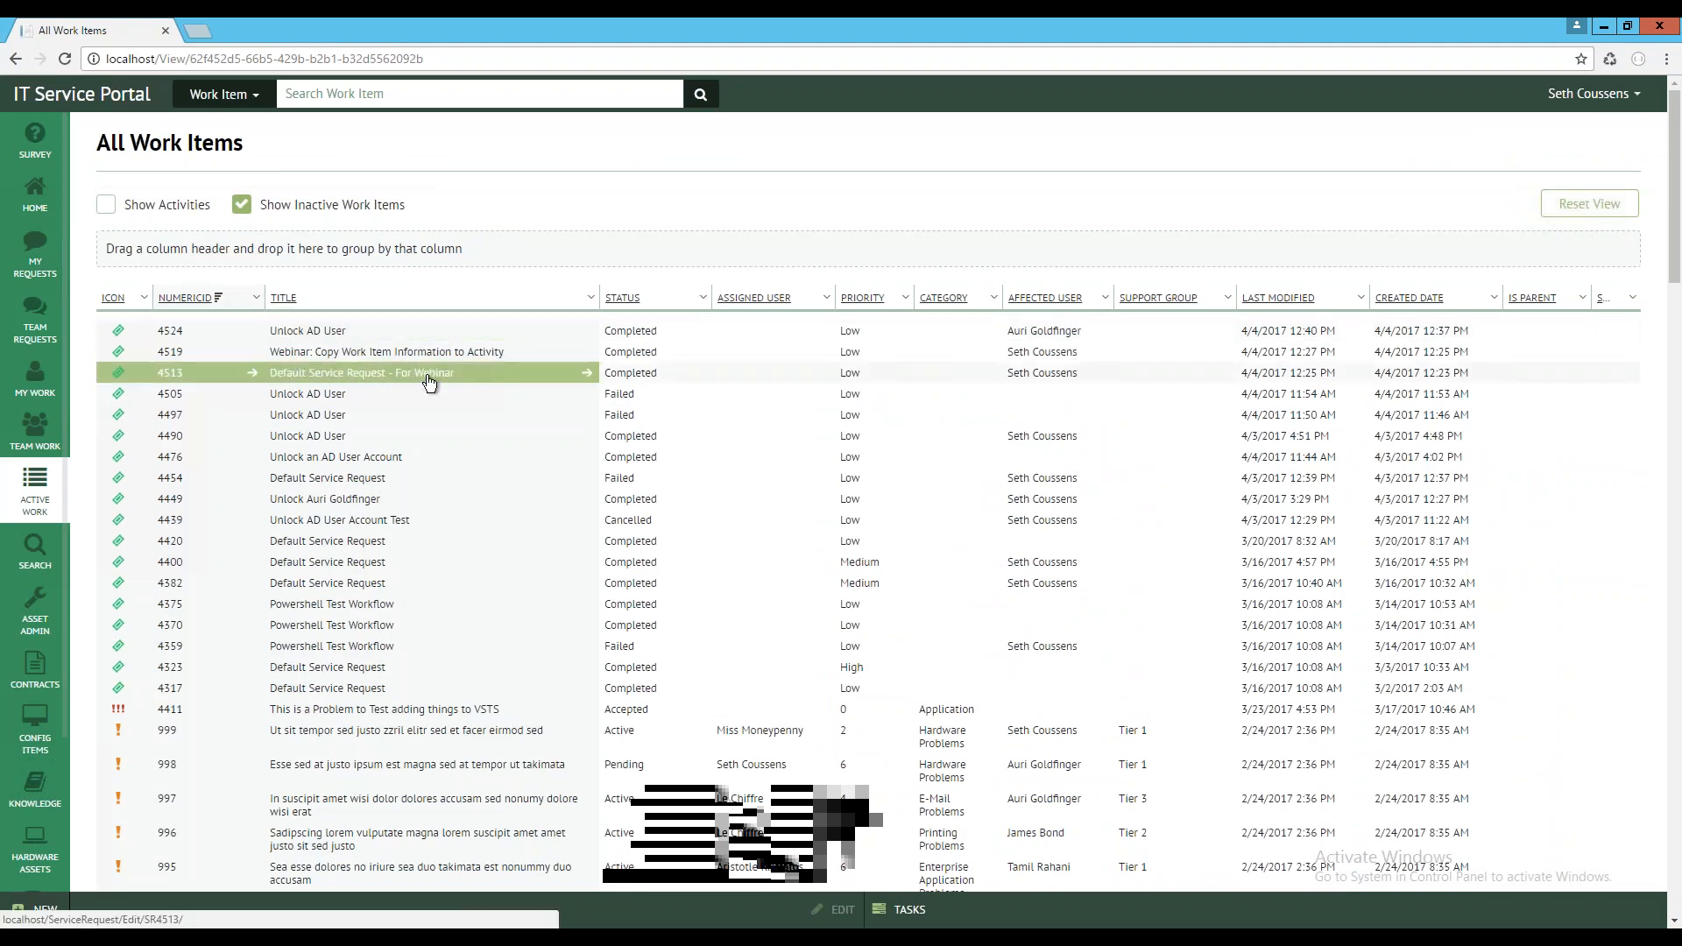
click(420, 339)
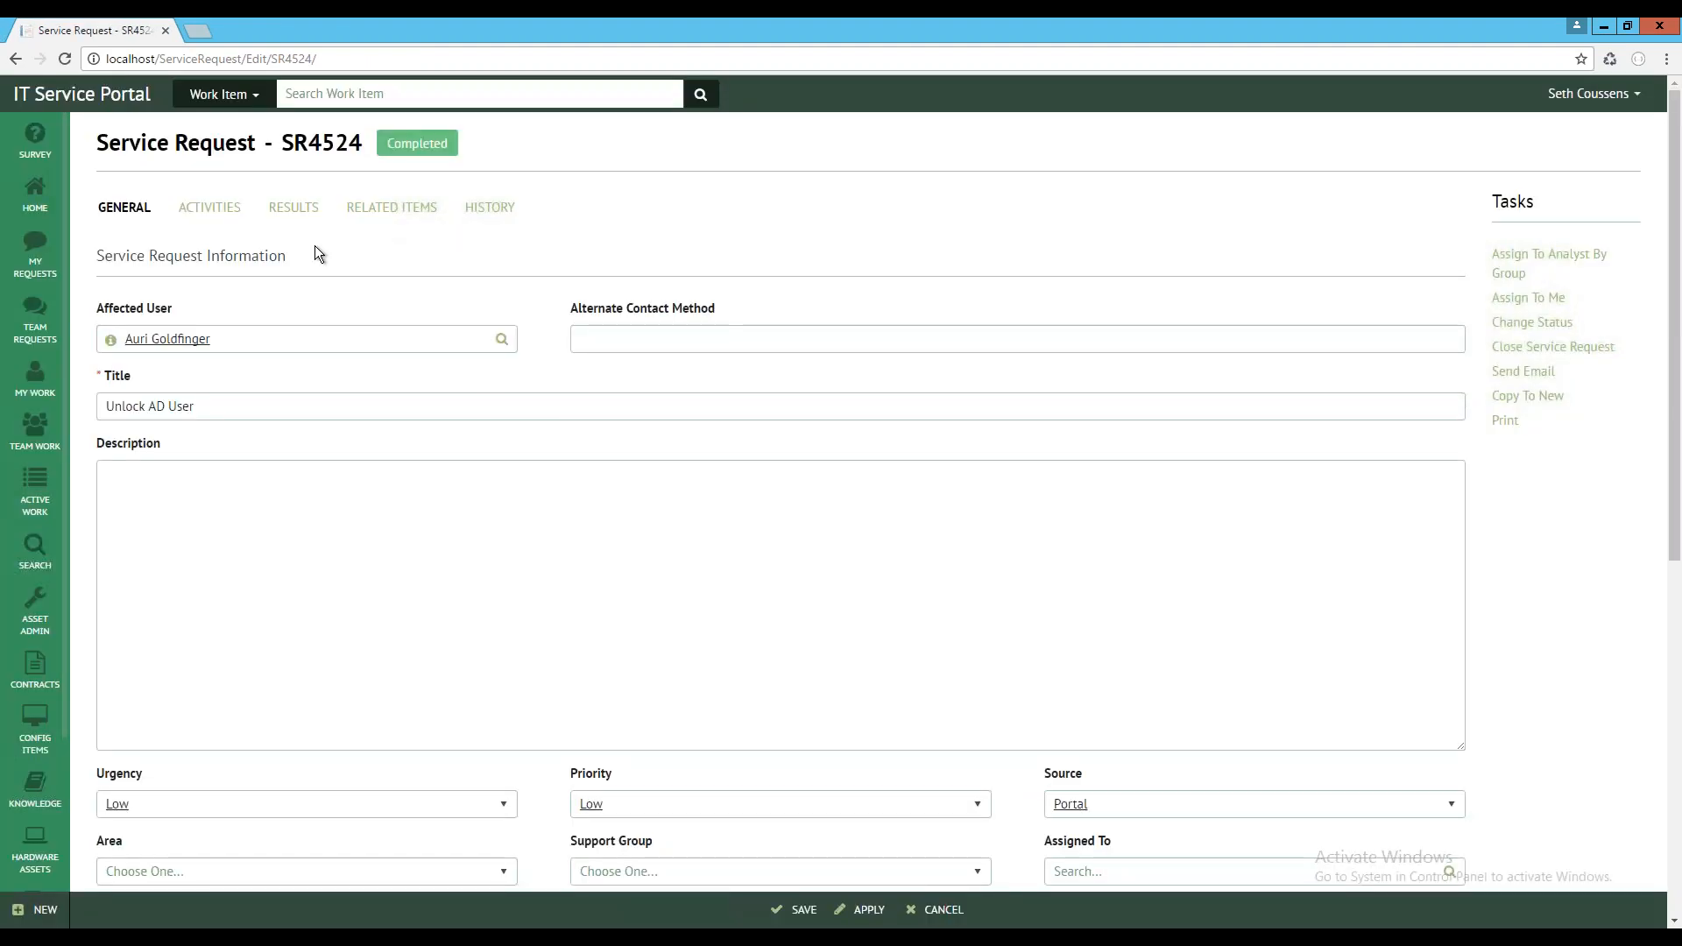
click(204, 210)
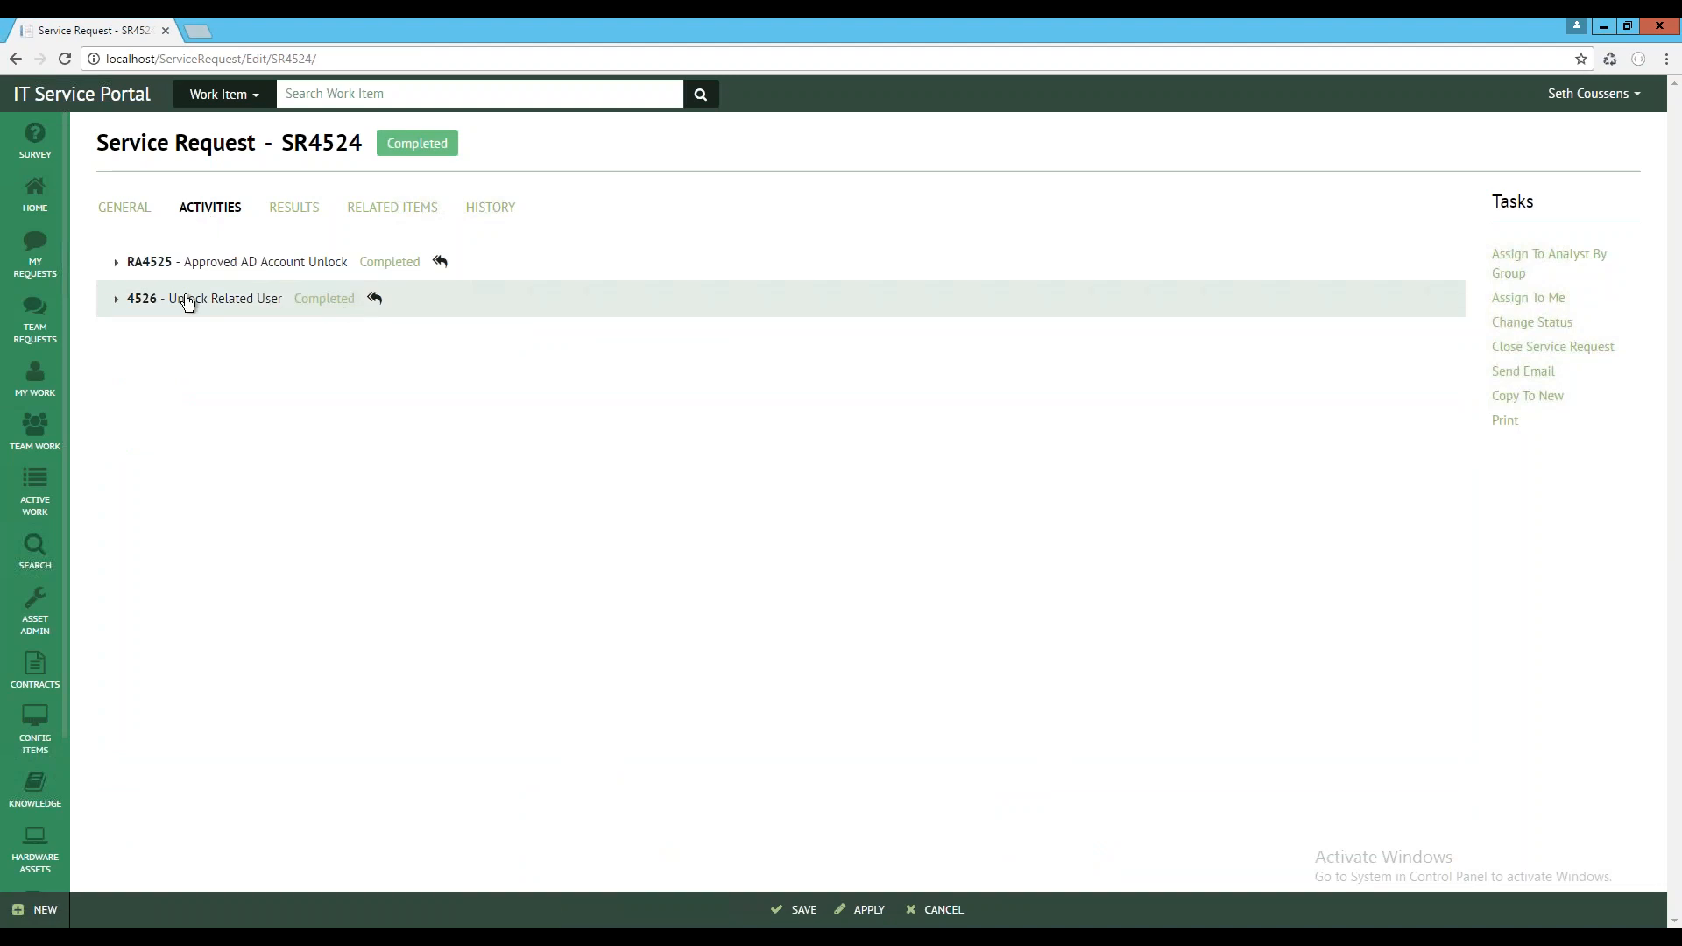
click(116, 301)
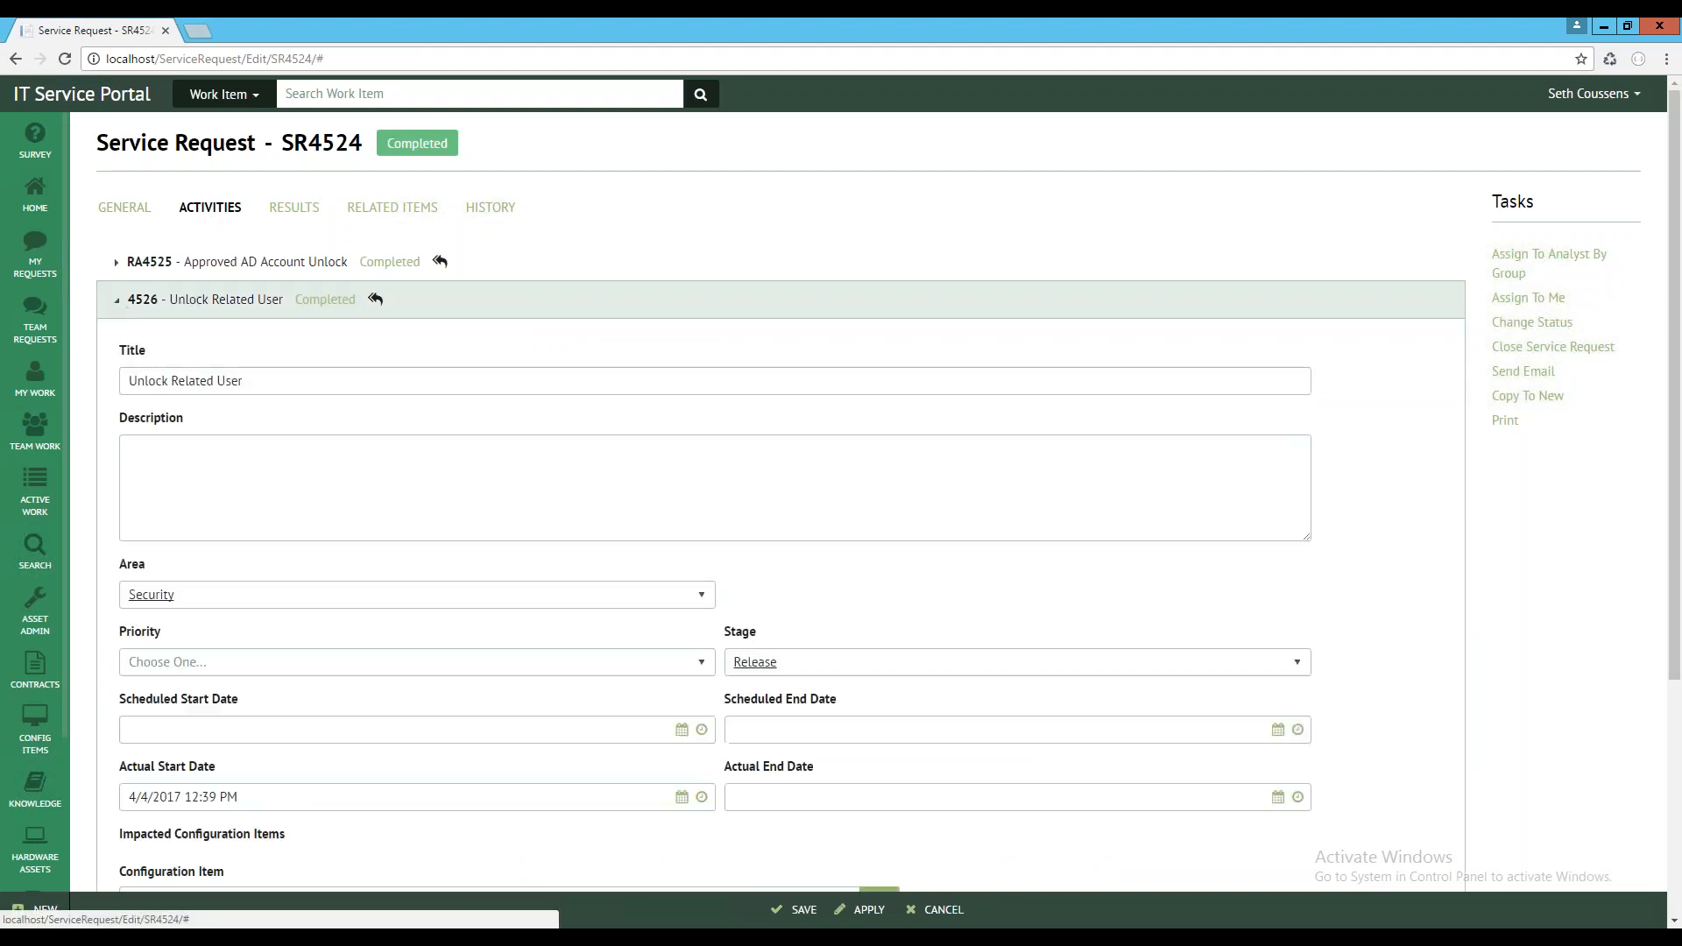
scroll(274, 293, down, 2)
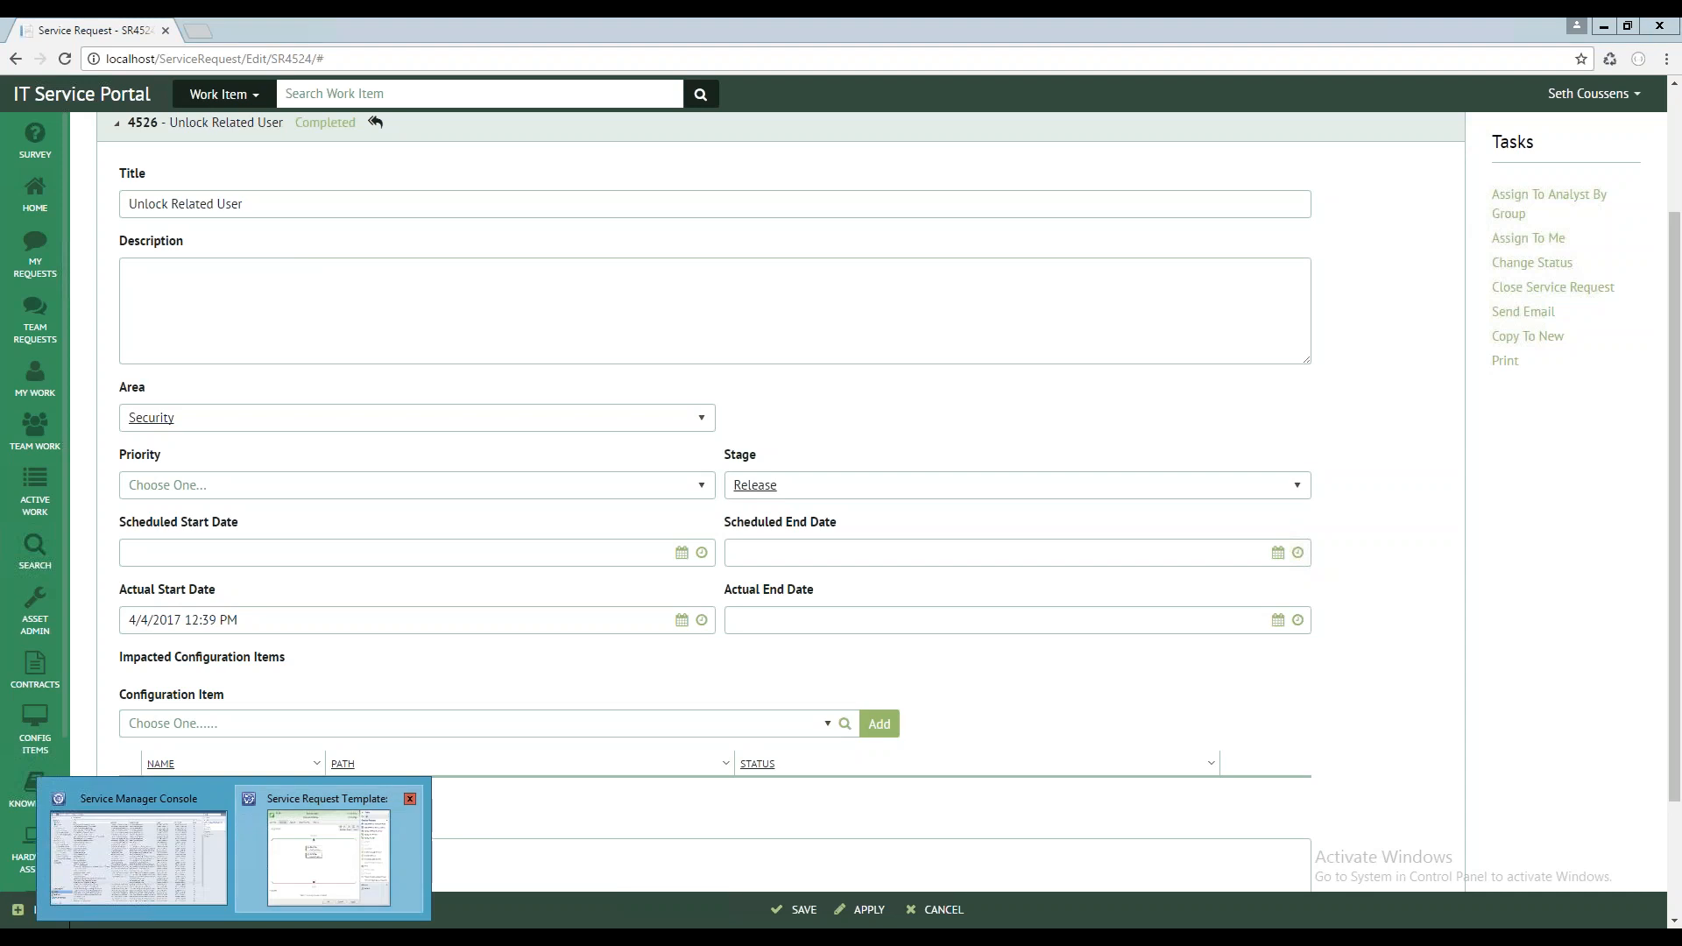
Switch back to the open Service Request Template form in Service Manager and close it, discarding its data
click(351, 854)
click(1105, 173)
click(885, 550)
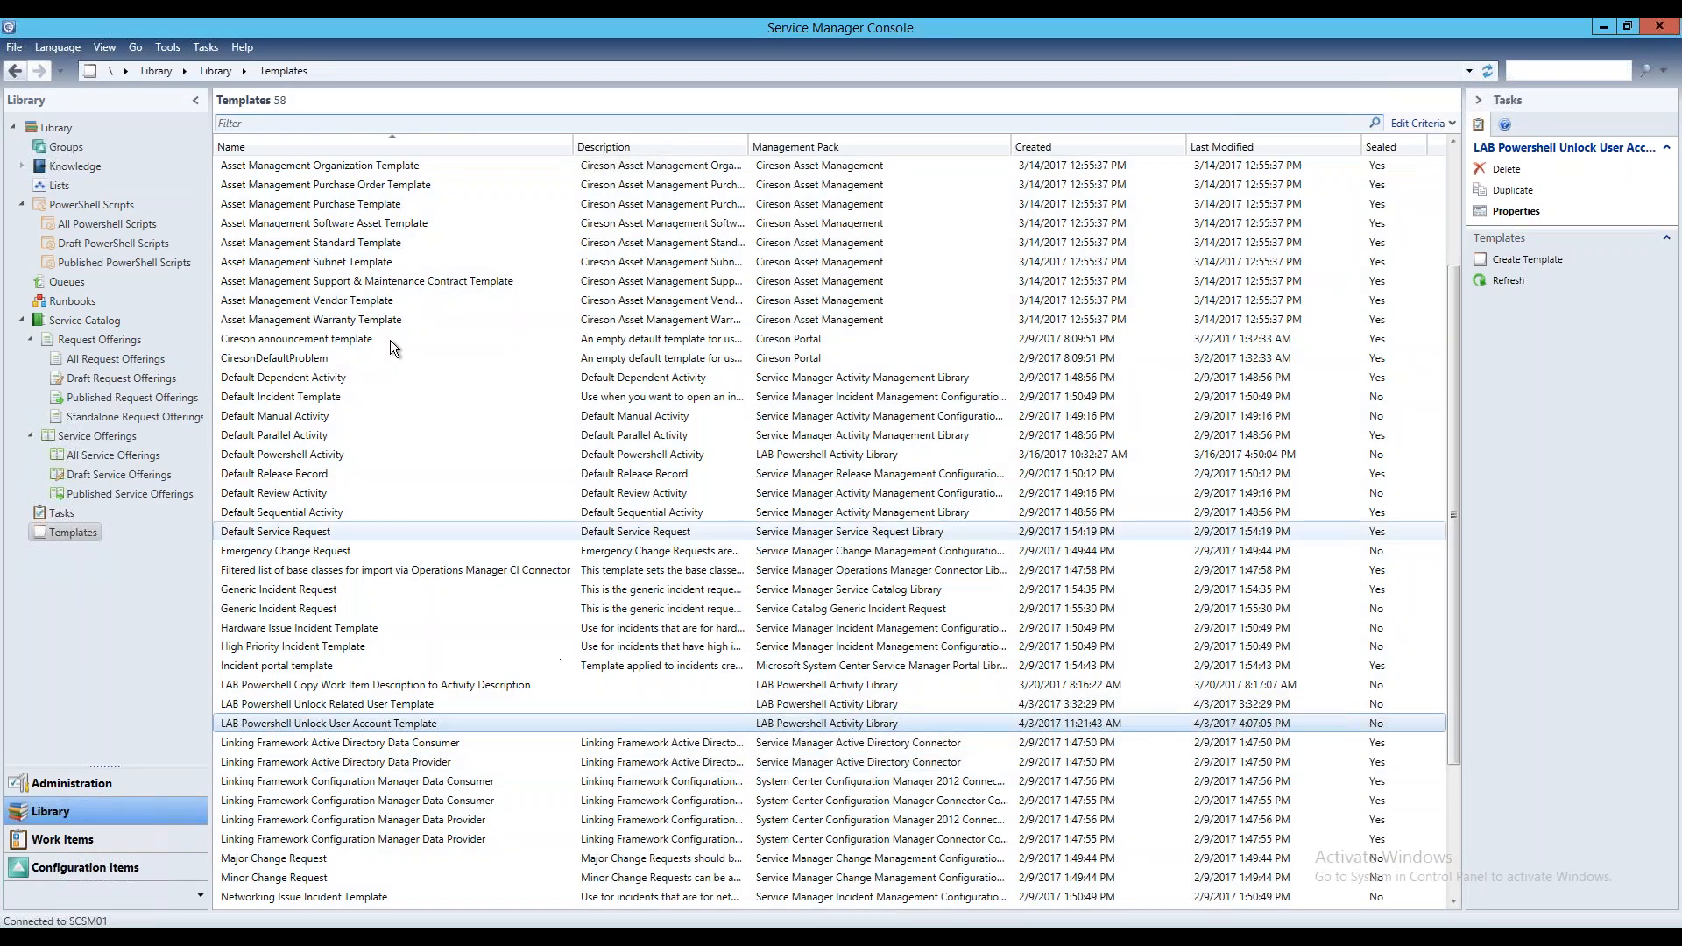
Open SR4524 from the completed service requests and open its Unlock Related User activity
click(61, 839)
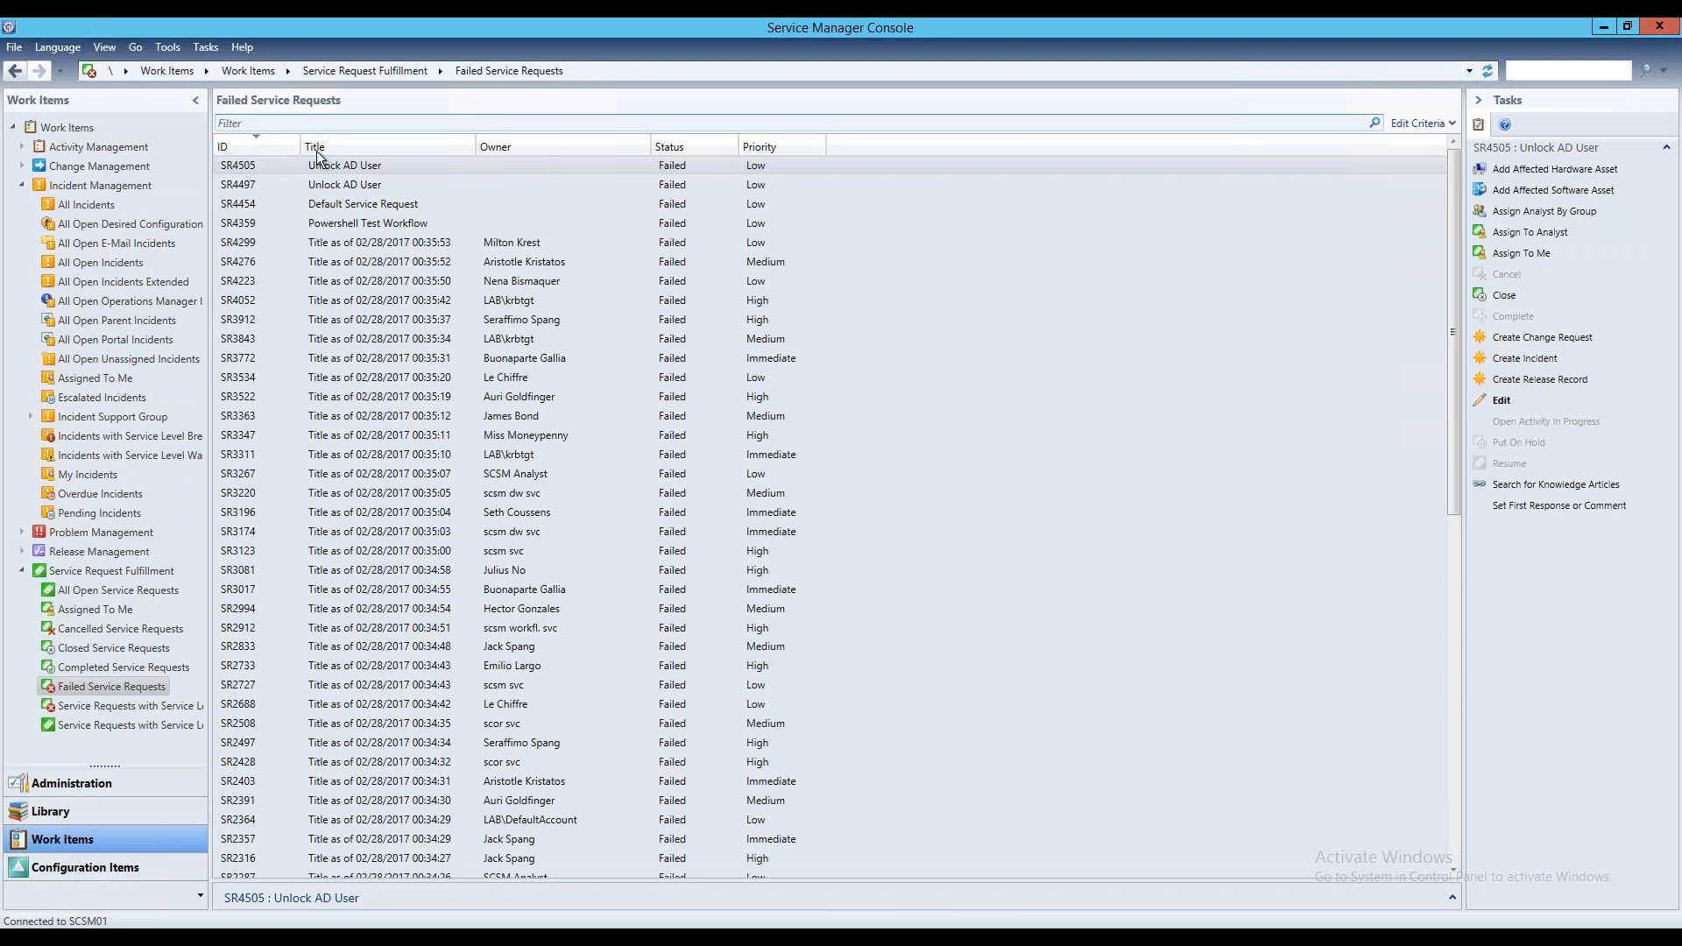
click(123, 668)
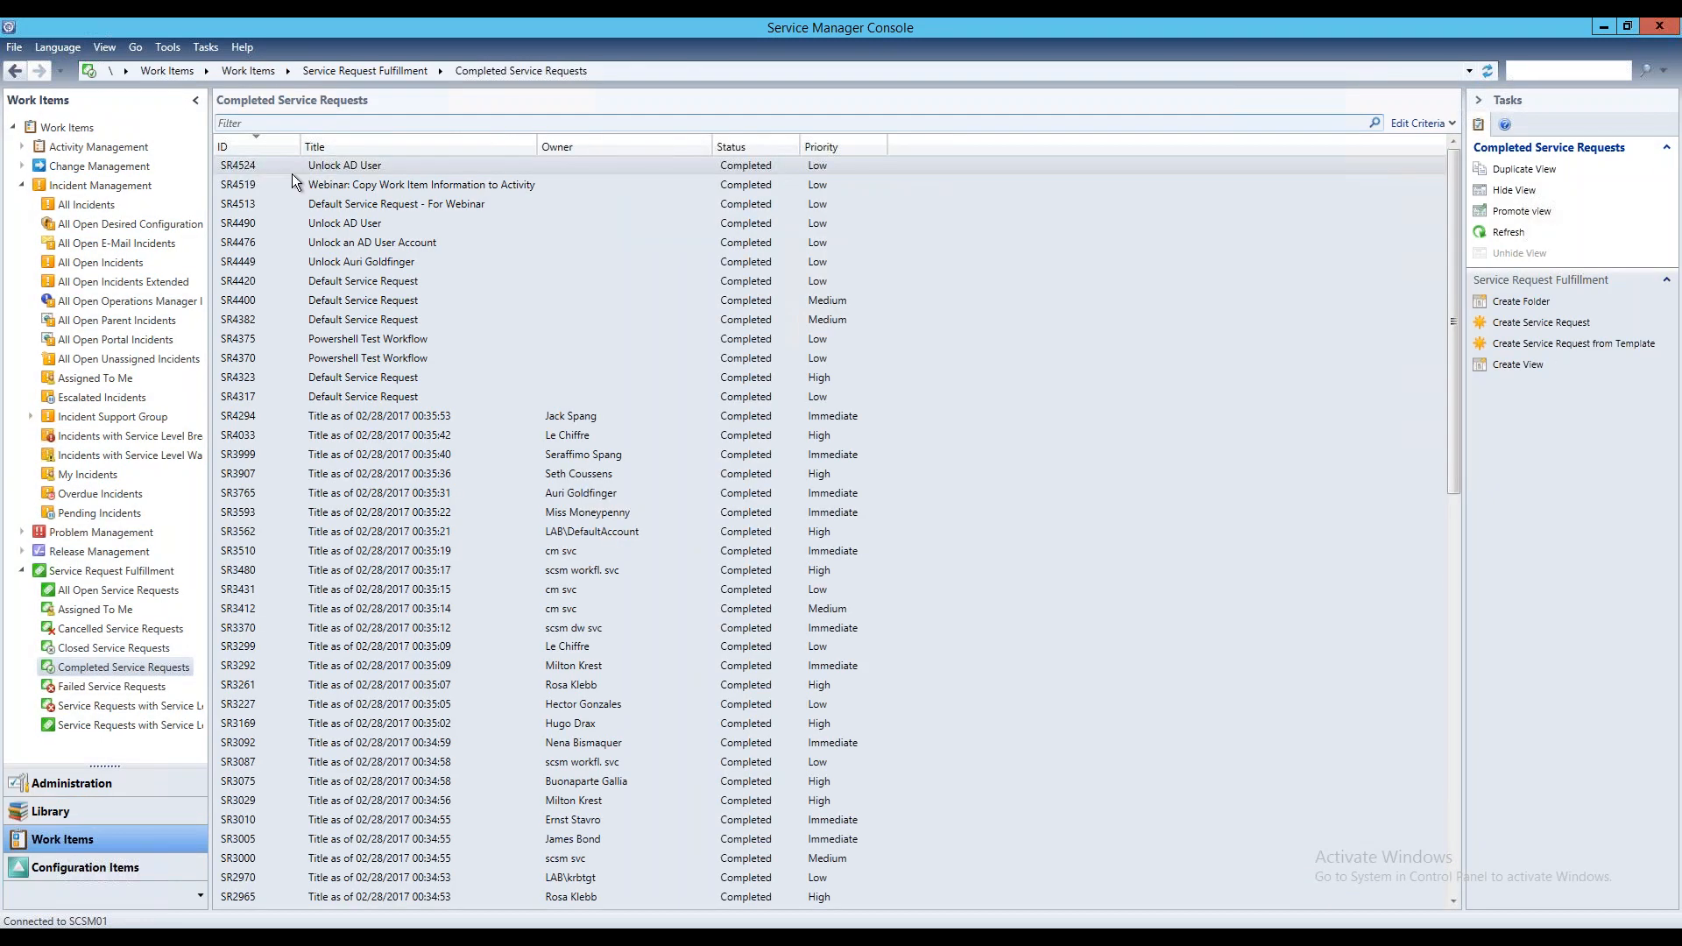
click(240, 166)
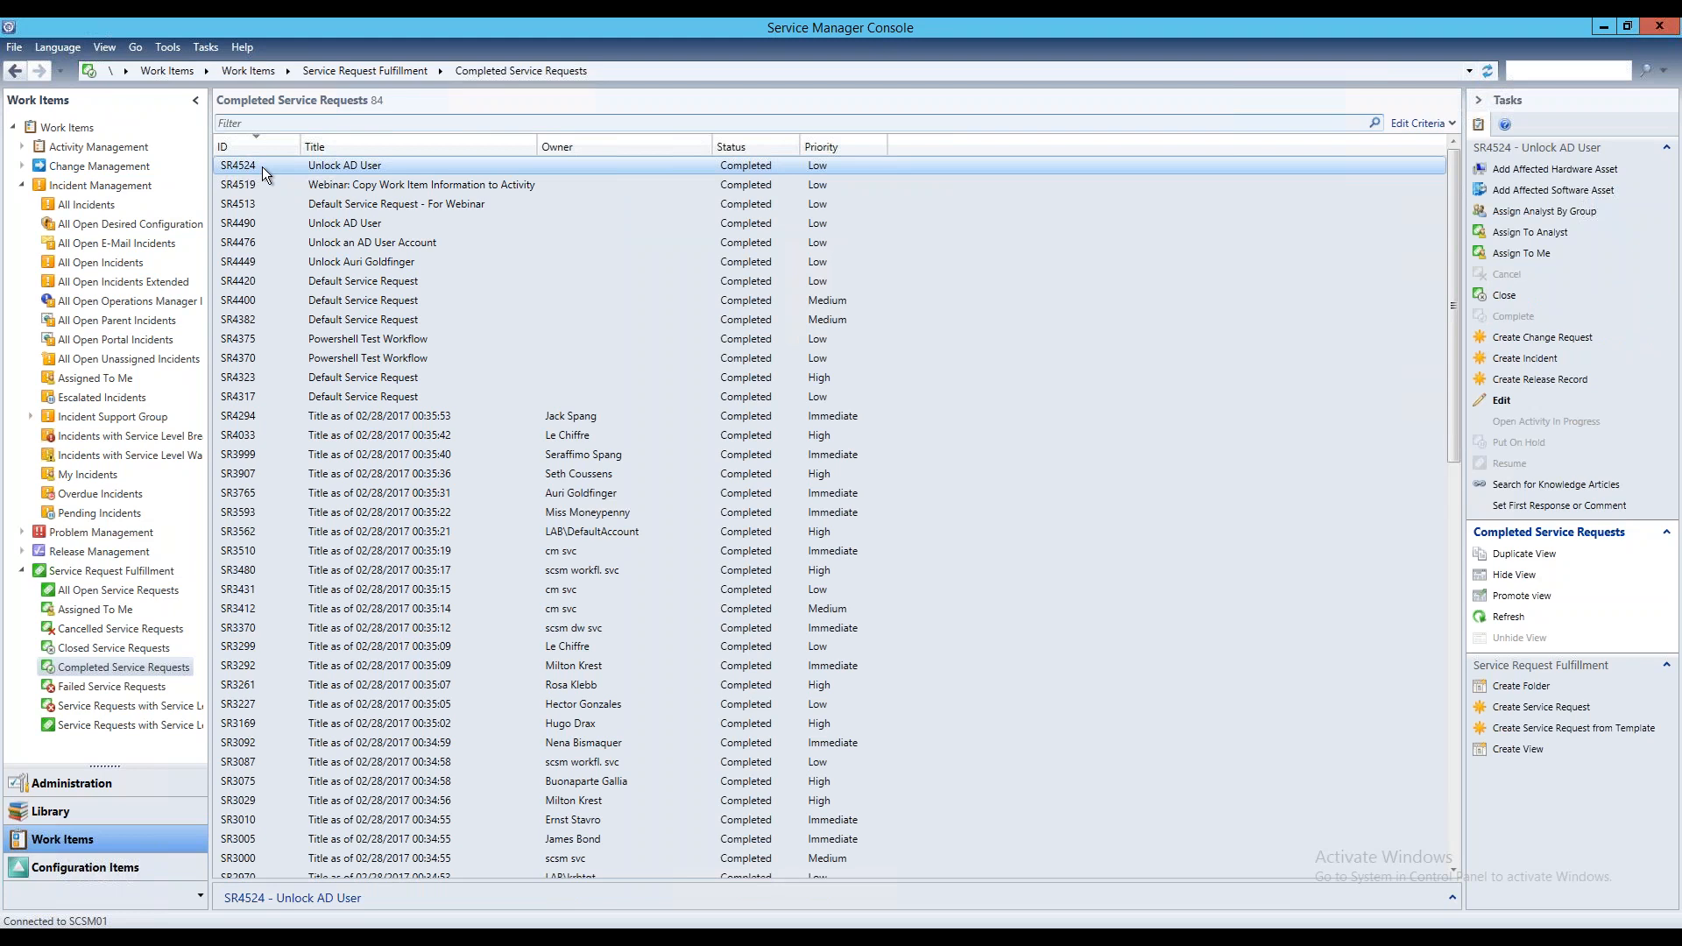
double_click(261, 167)
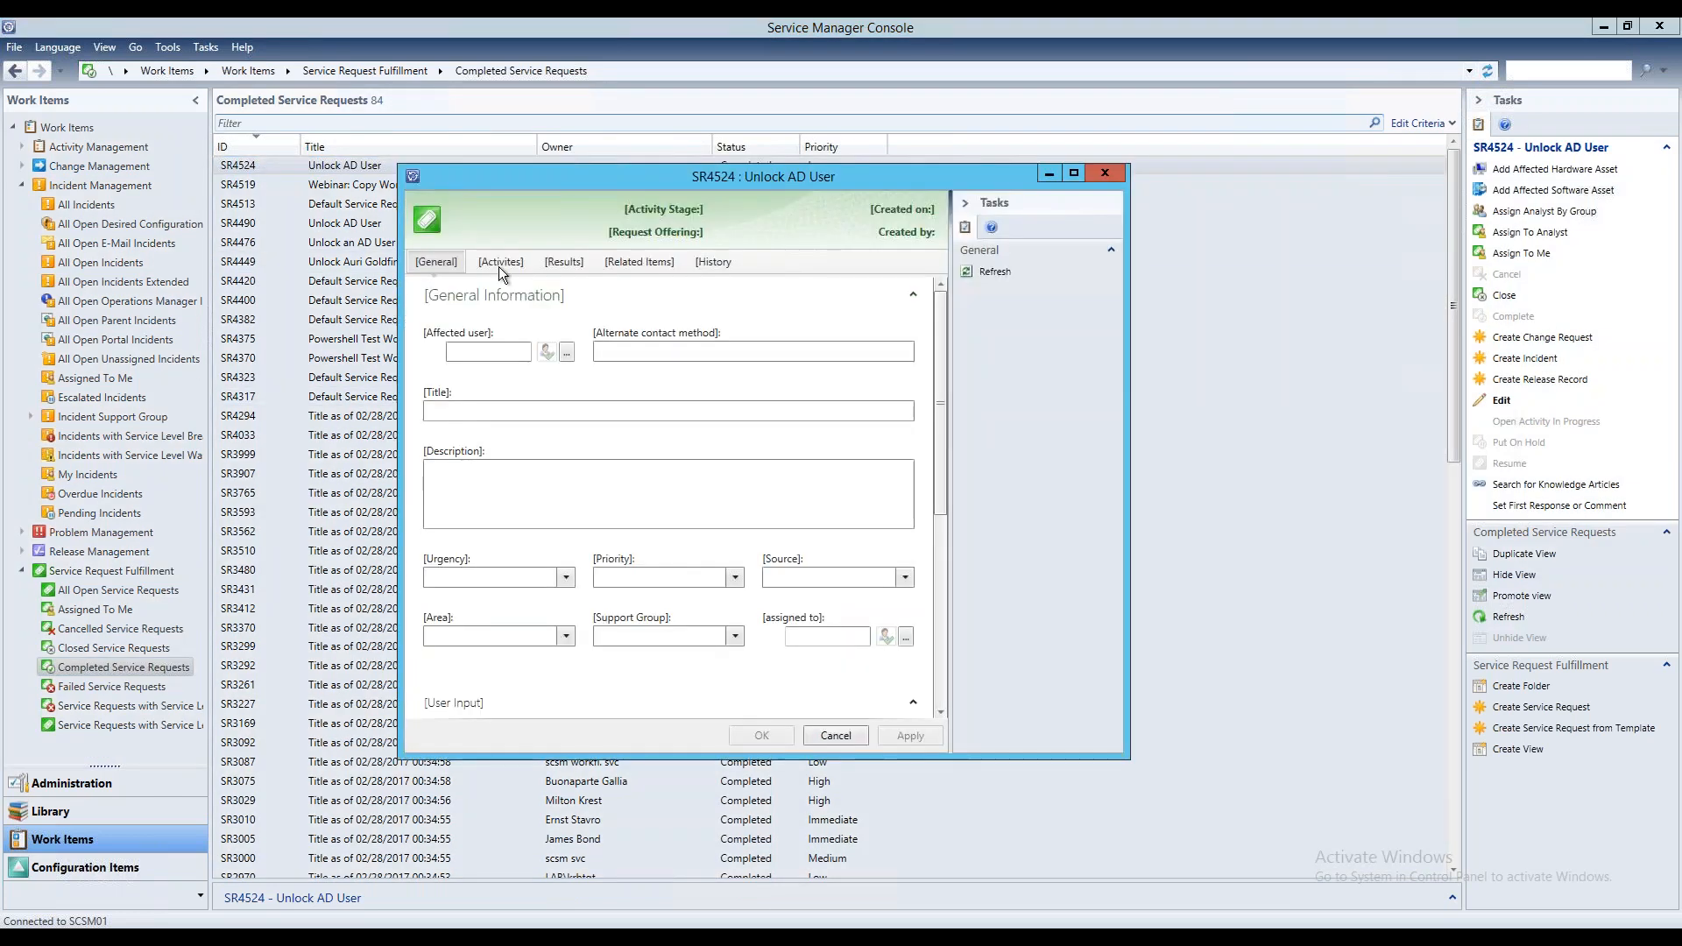
click(499, 263)
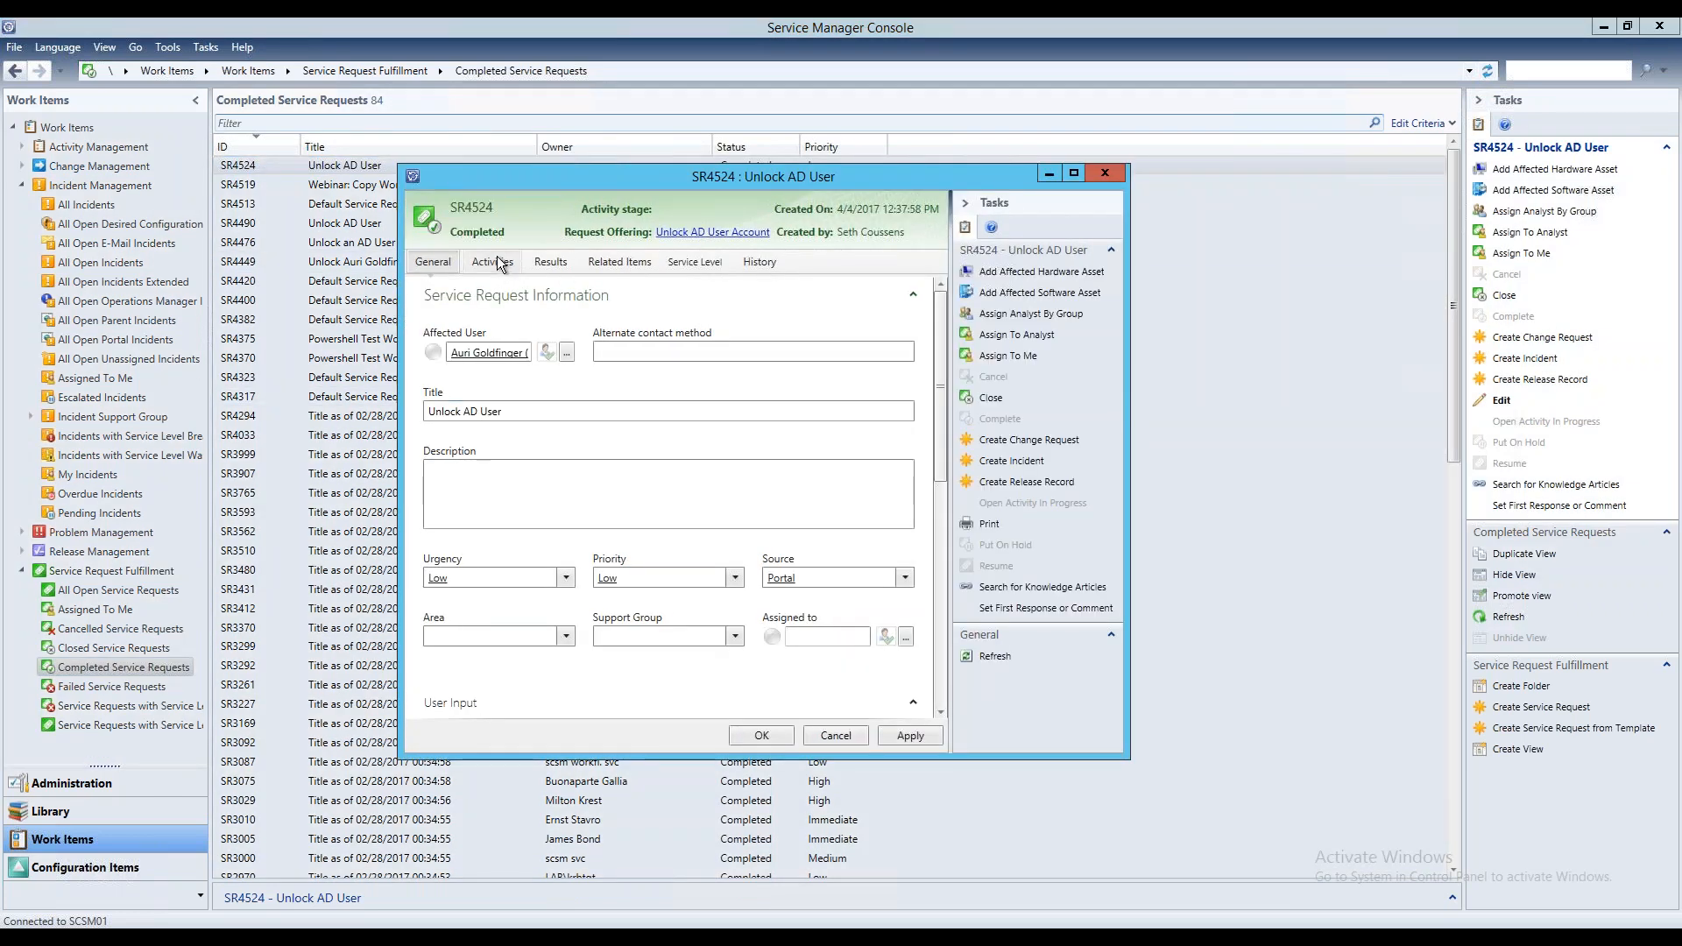
double_click(666, 465)
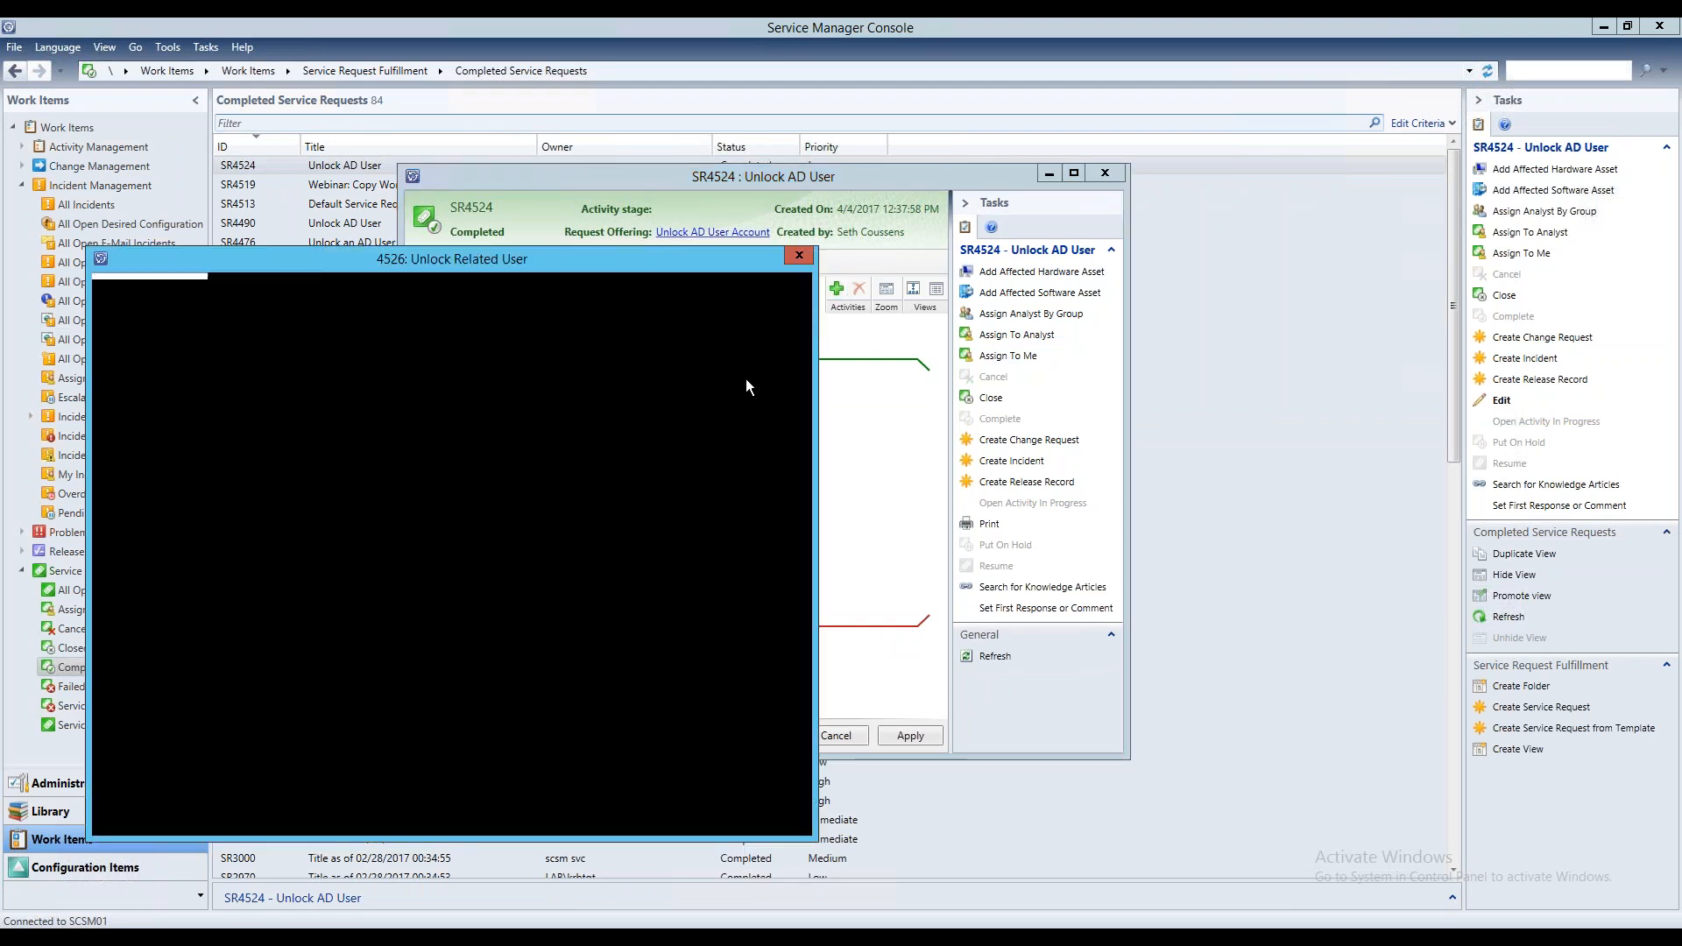
Read the PowerShell output of the completed Unlock Related User activity through to its last line
click(307, 345)
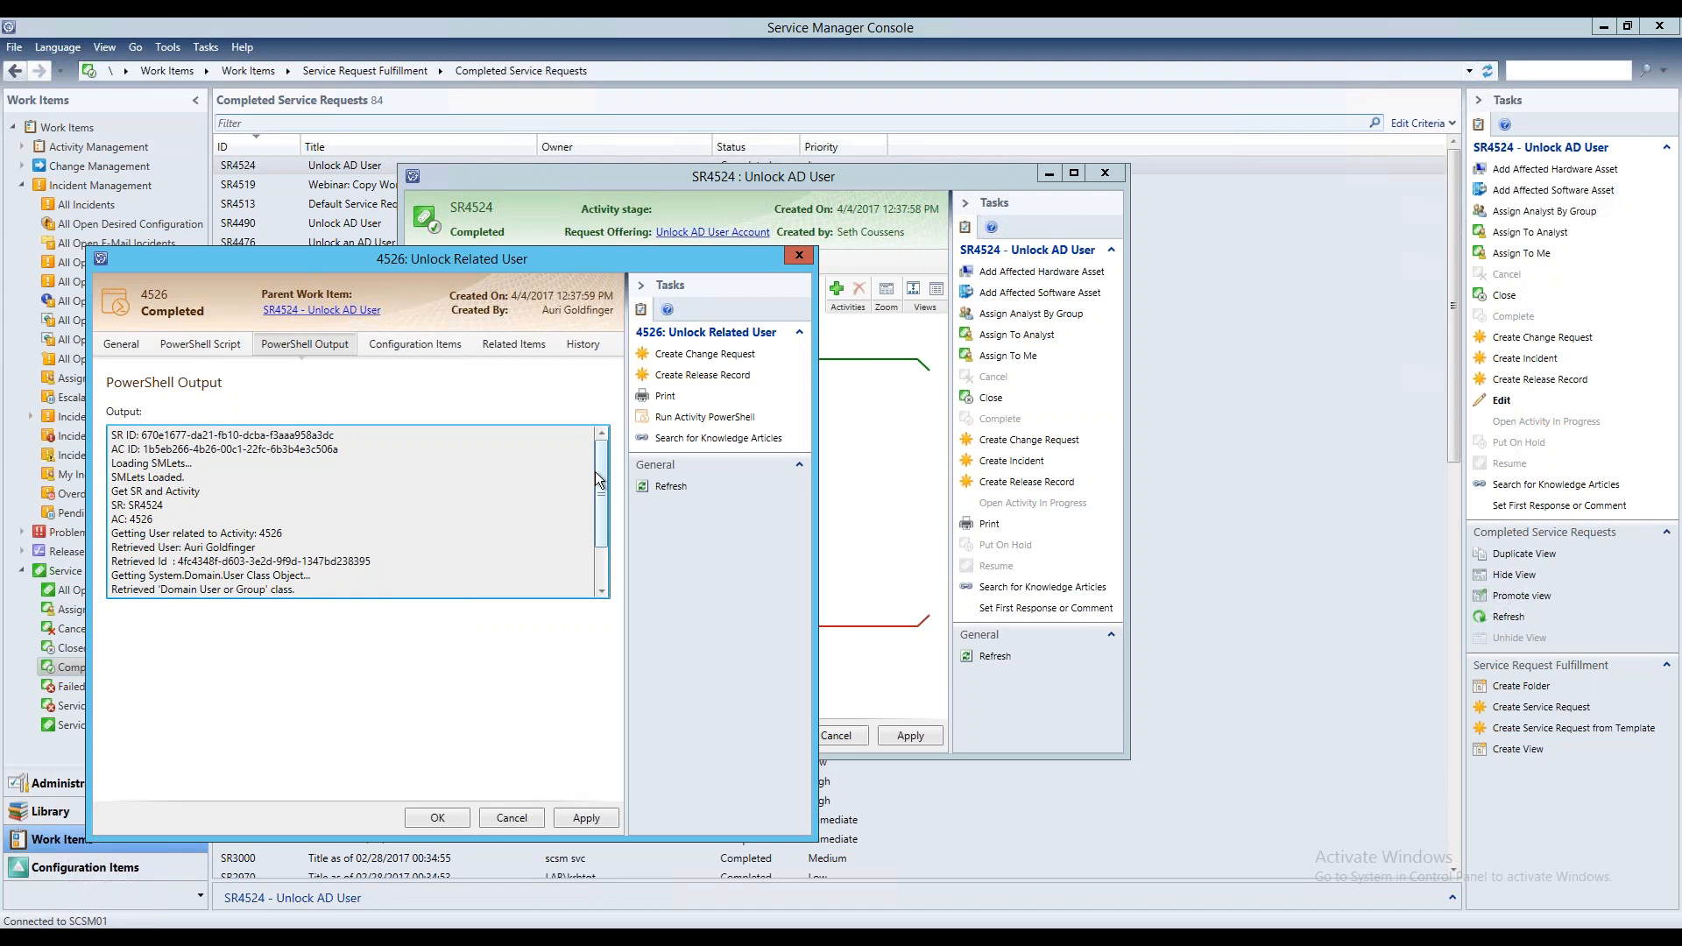
mouse_move(601, 473)
mouse_down()
mouse_move(601, 531)
mouse_move(581, 459)
mouse_up()
drag(602, 508, 601, 557)
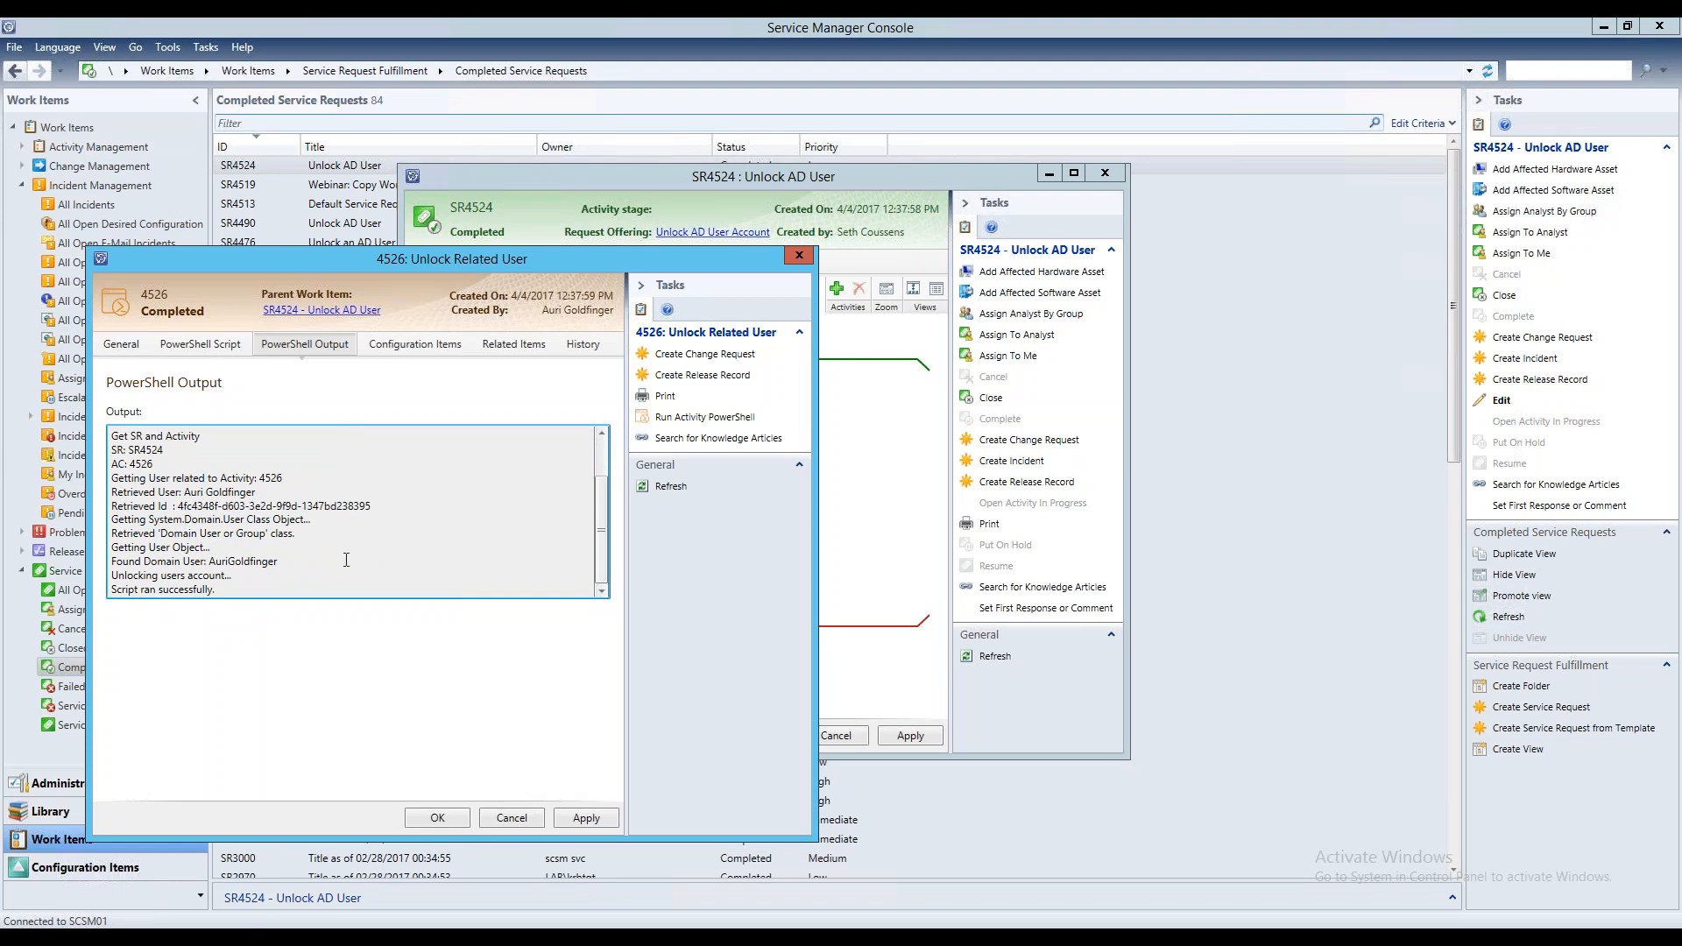
Pick out the final lines of the activity's PowerShell output and show the activity's PowerShell script
double_click(254, 562)
double_click(176, 577)
click(198, 345)
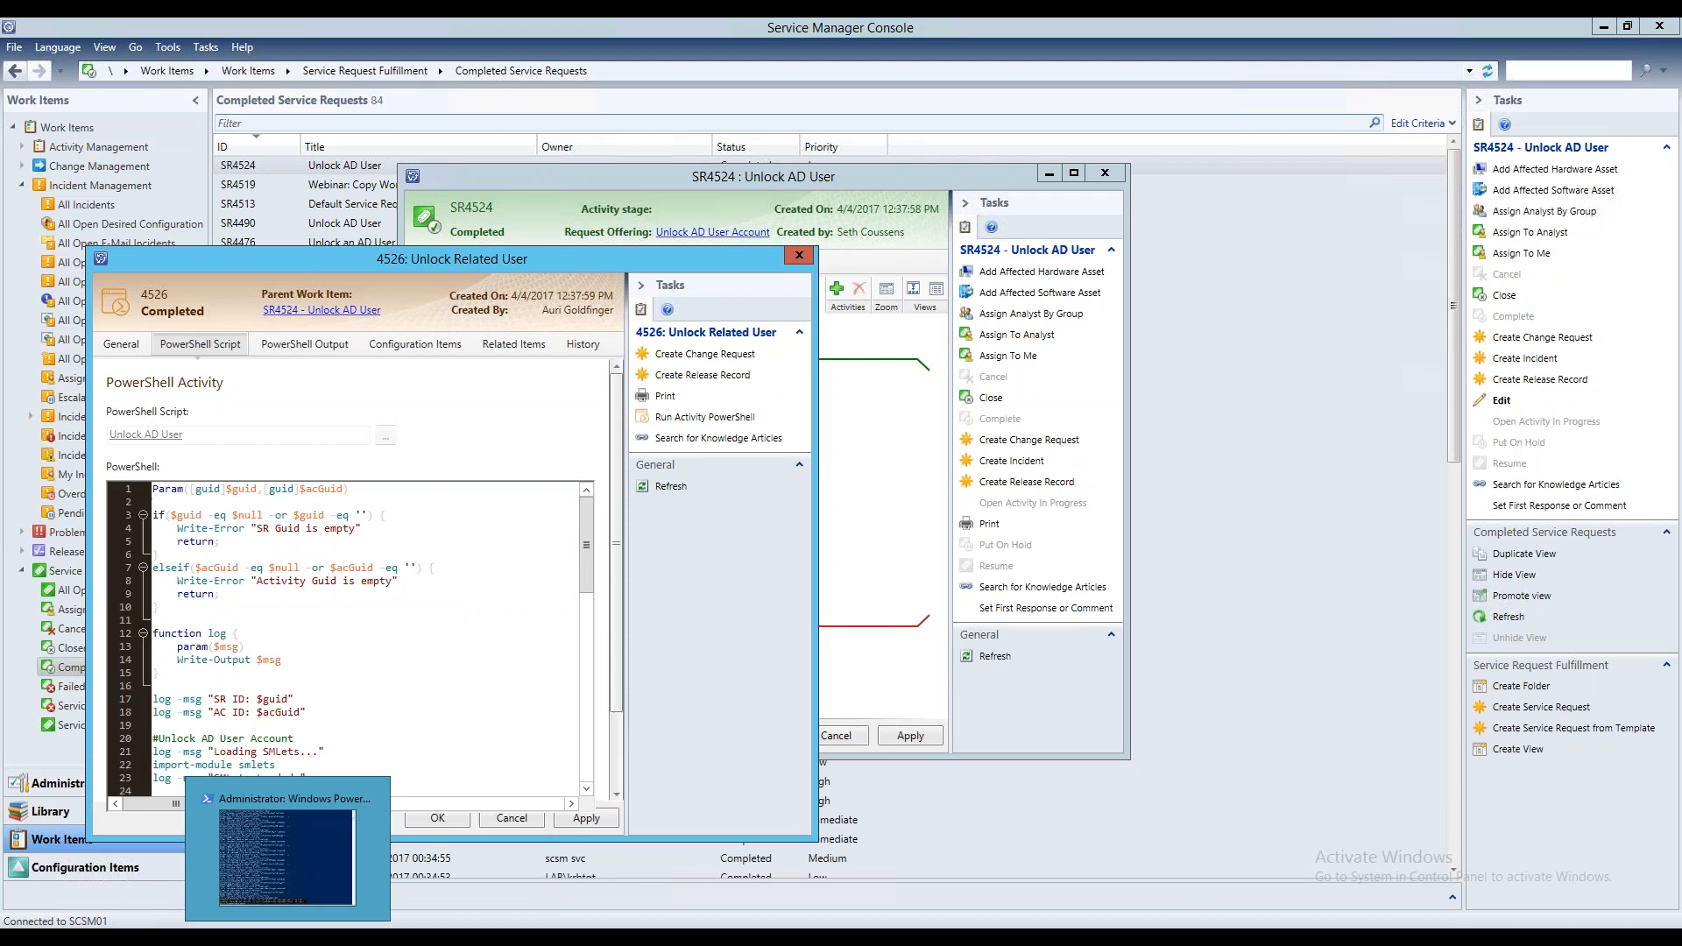
Switch to the 10.0.74.2 remote session and rerun the last Get-ADUser query to check the account's LockedOut property
click(1045, 33)
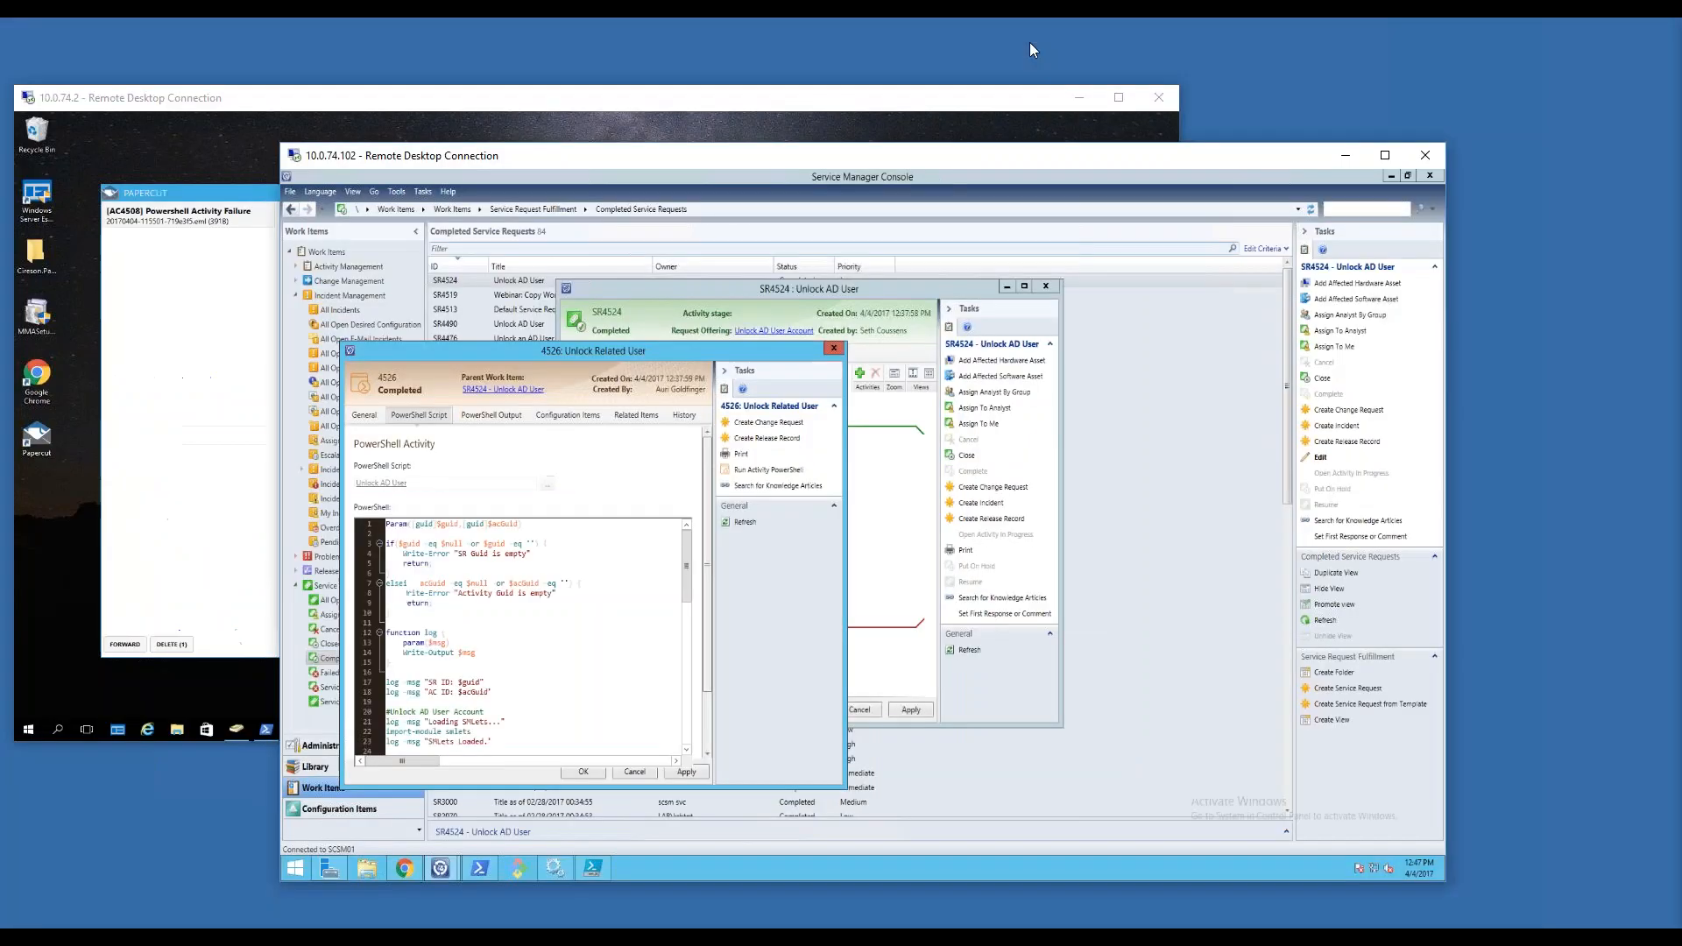
click(1039, 99)
click(1122, 99)
click(477, 912)
click(791, 377)
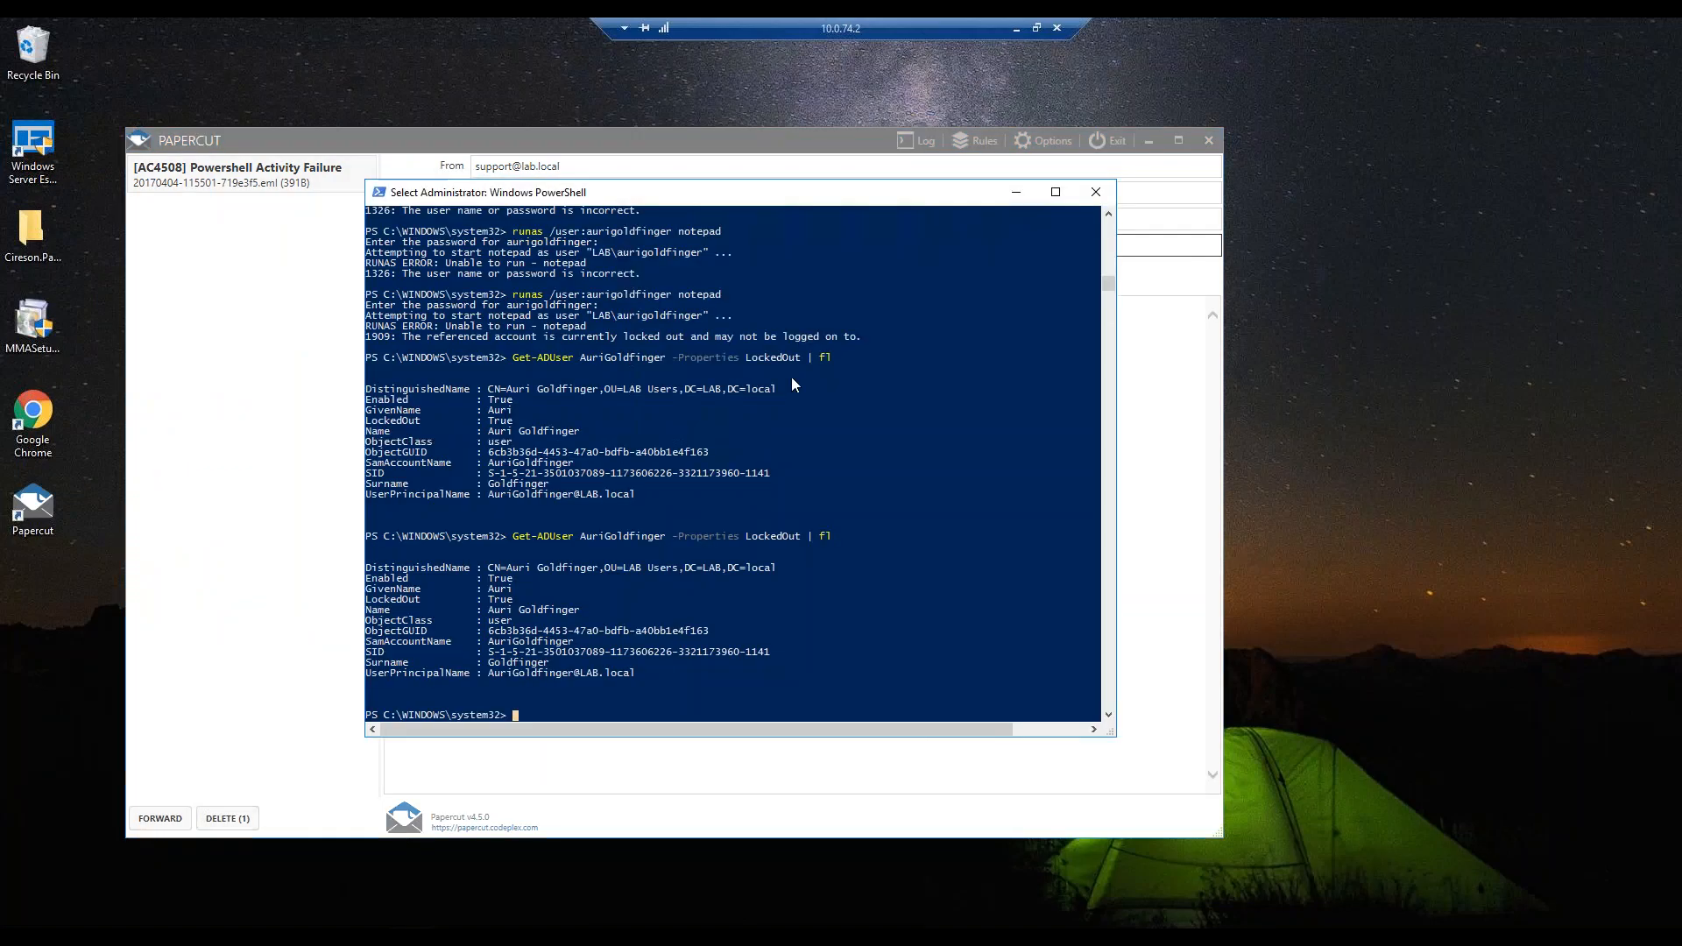
key(Up)
key(Return)
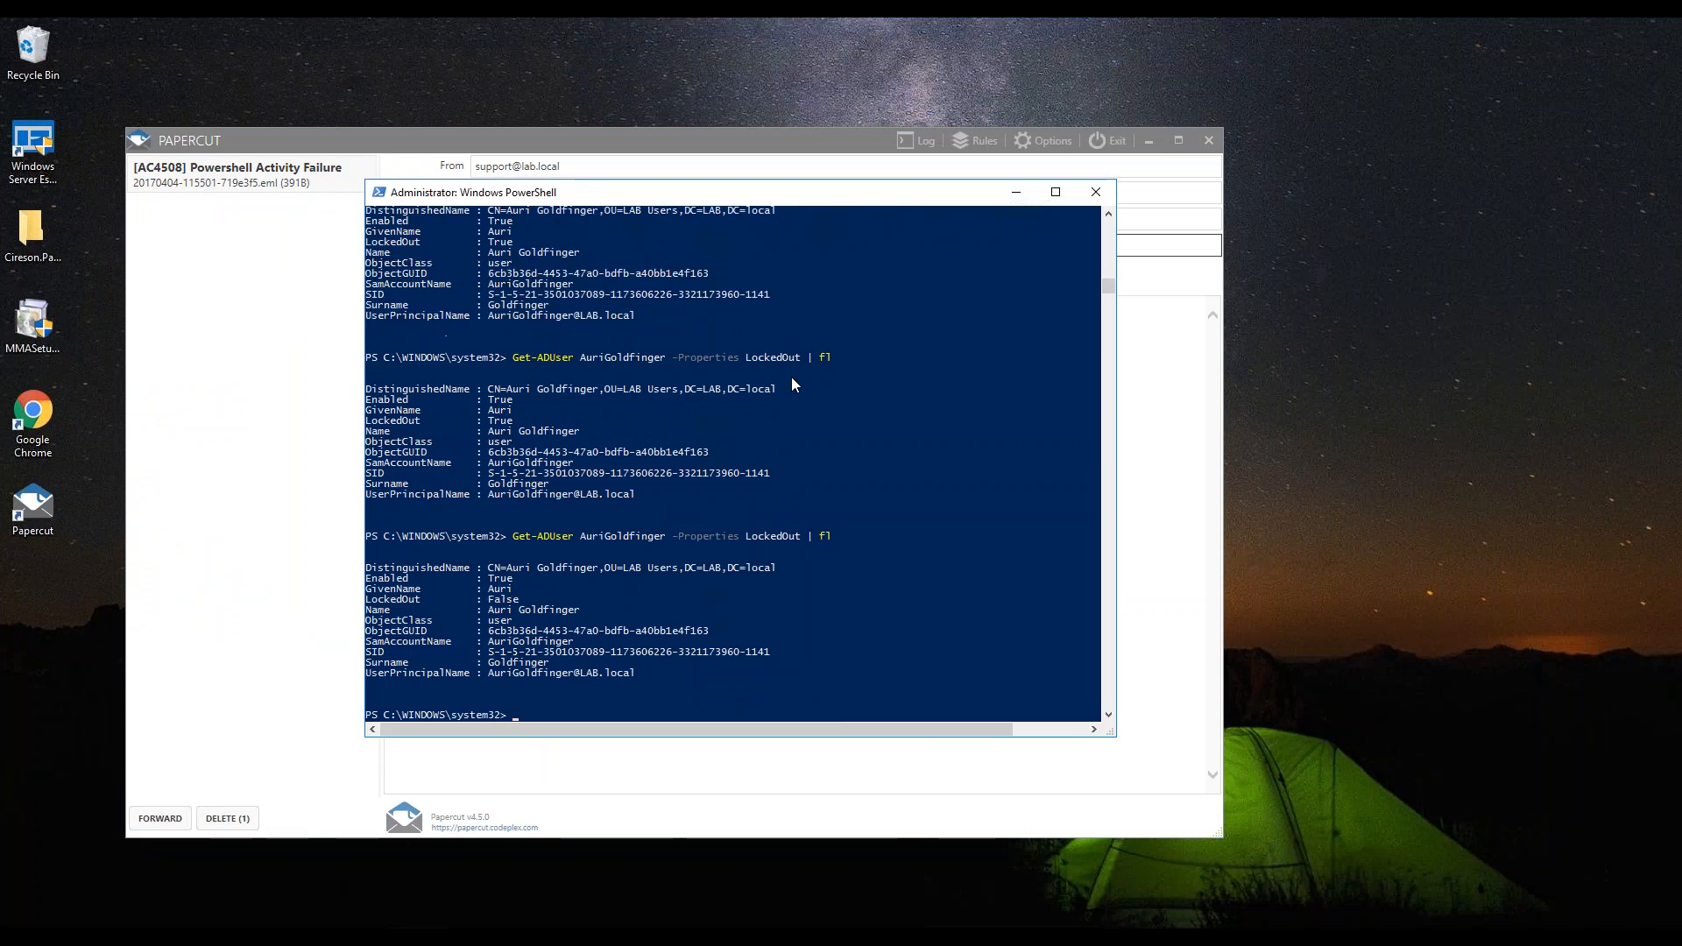
drag(543, 601, 364, 603)
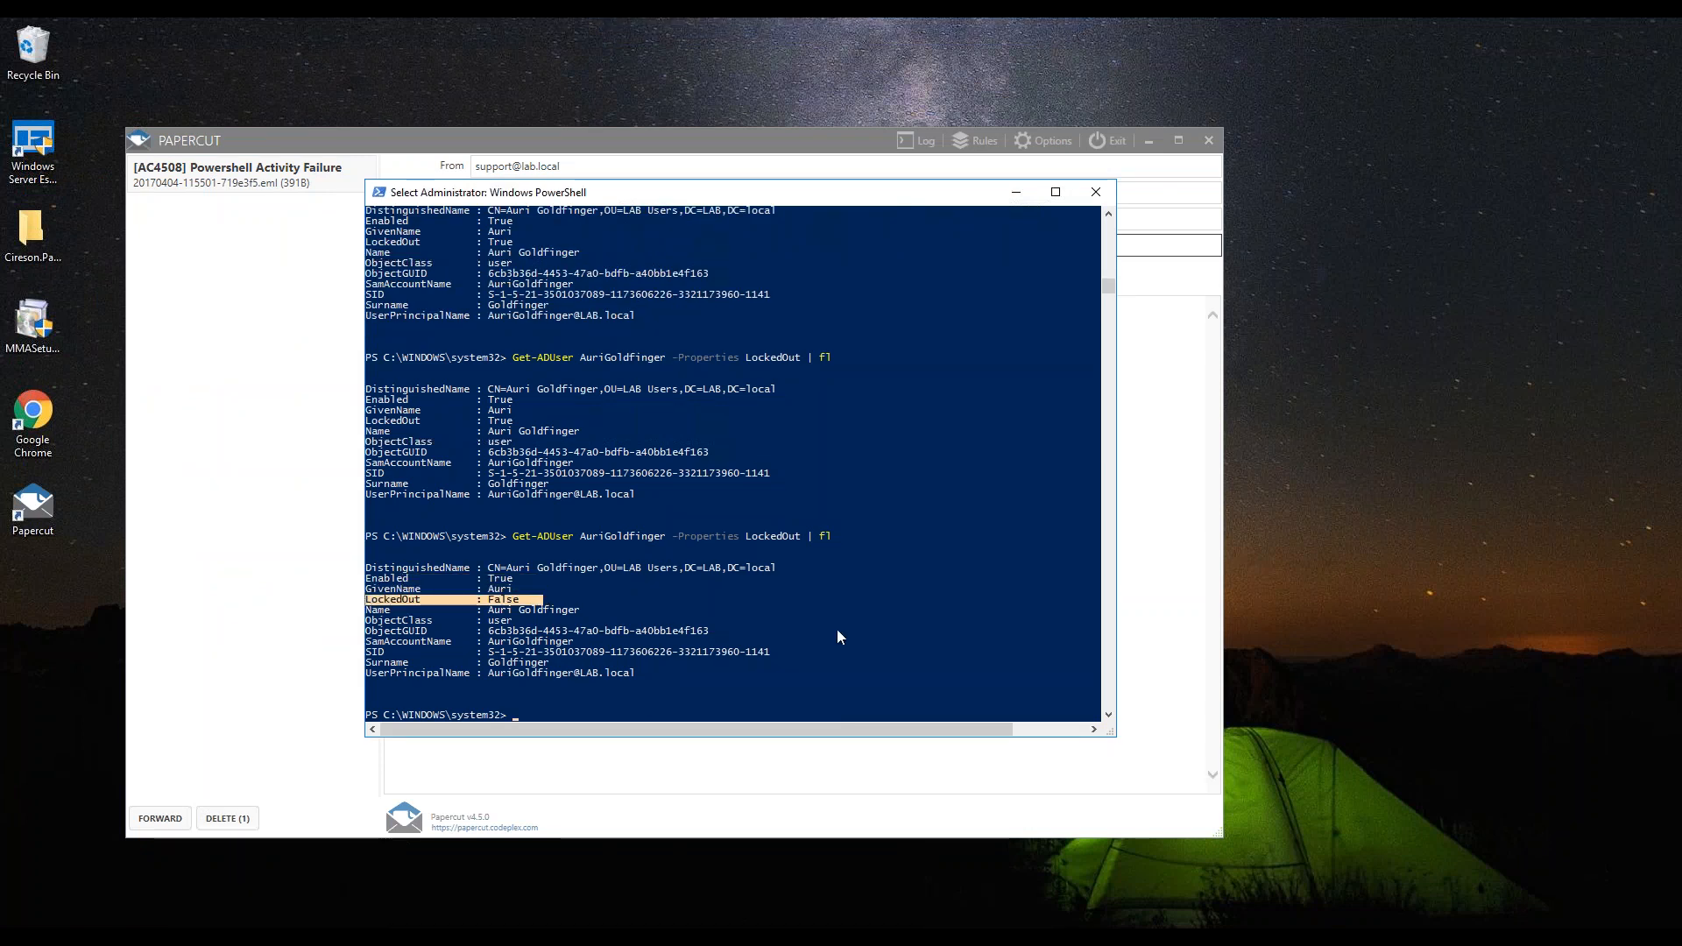
Return to the 10.0.74.102 session and copy the whole Unlock AD User script into the blank script in a maximized PowerShell ISE
mouse_move(819, 17)
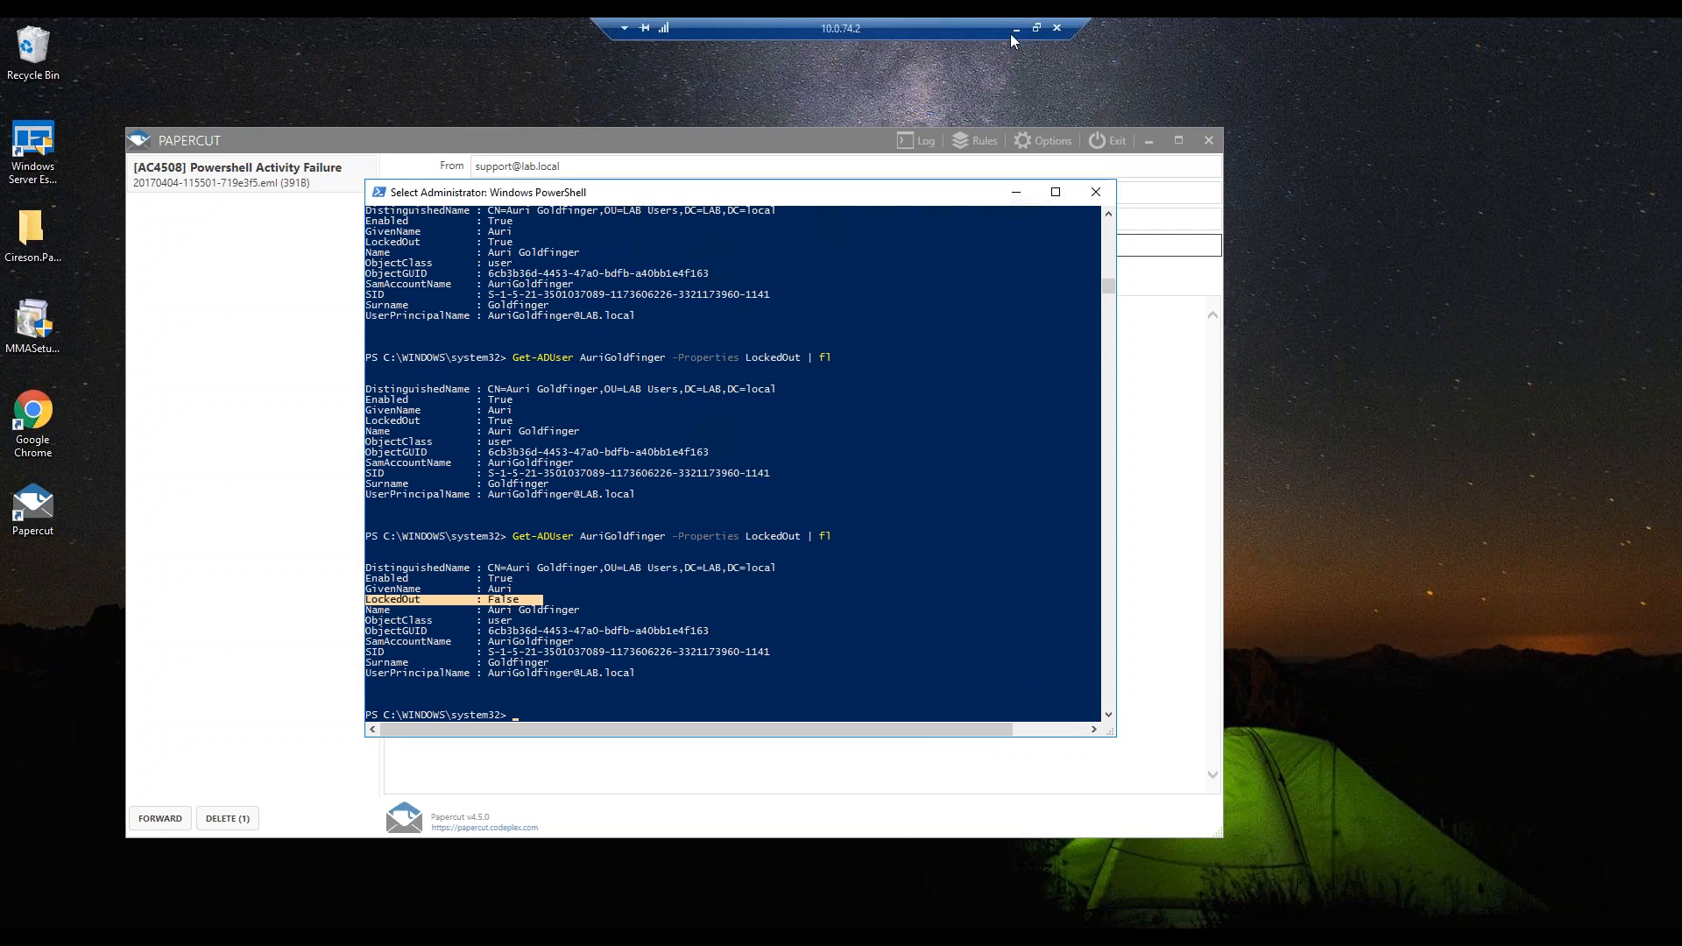
click(1038, 28)
click(1222, 145)
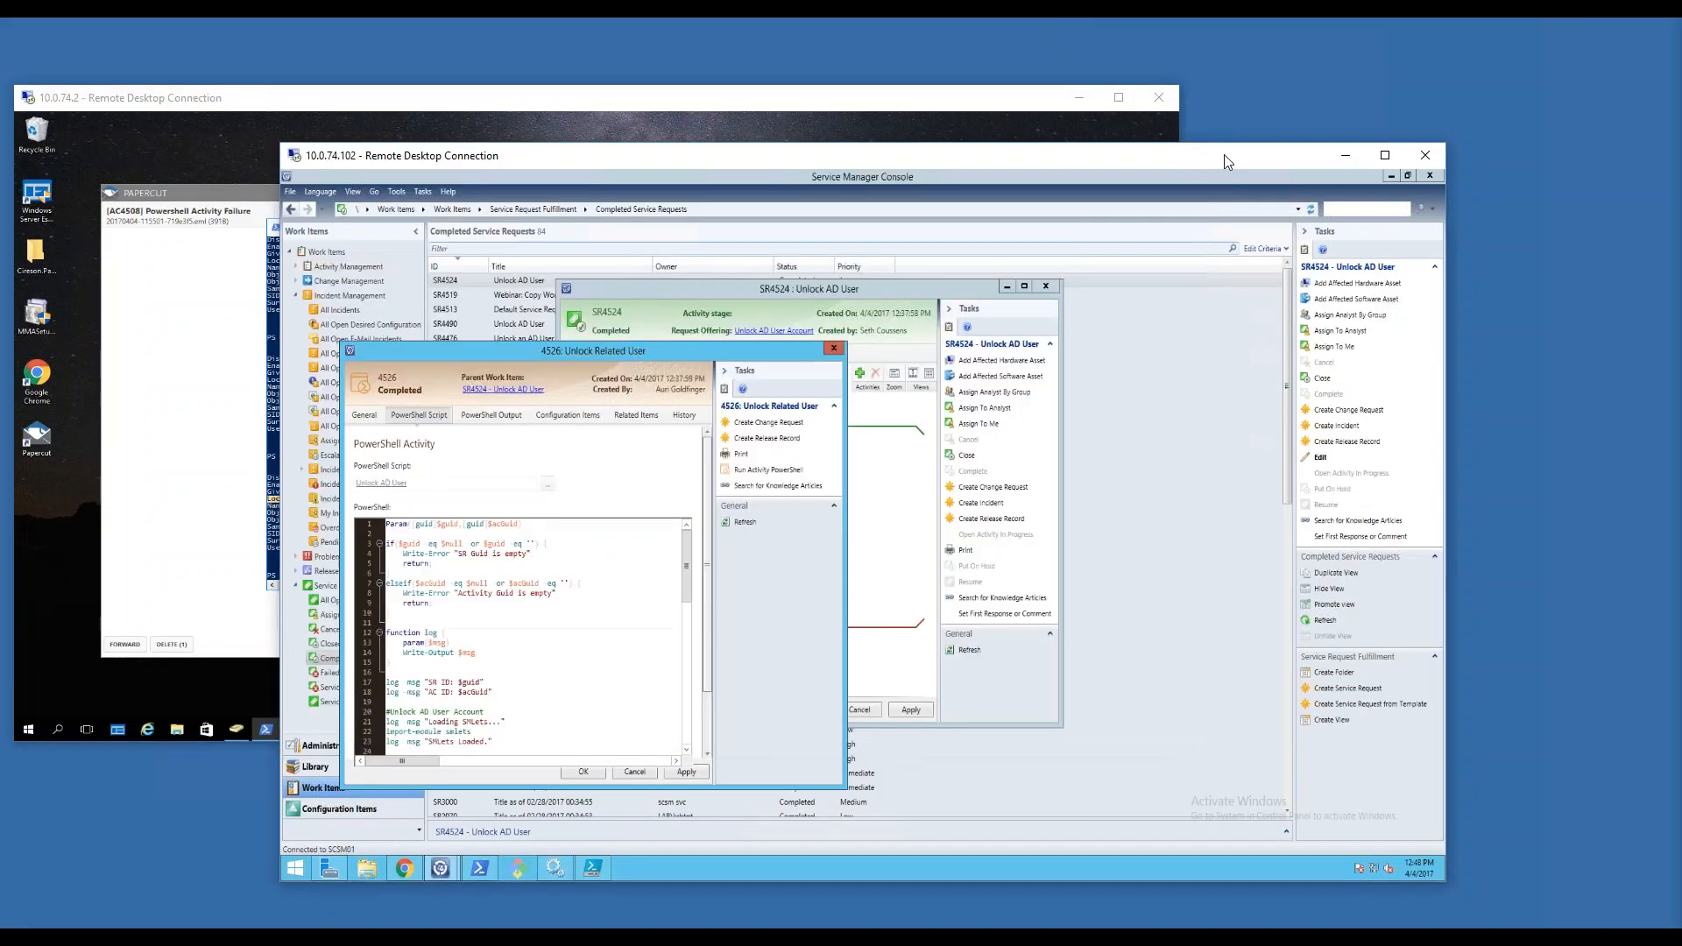
click(1385, 155)
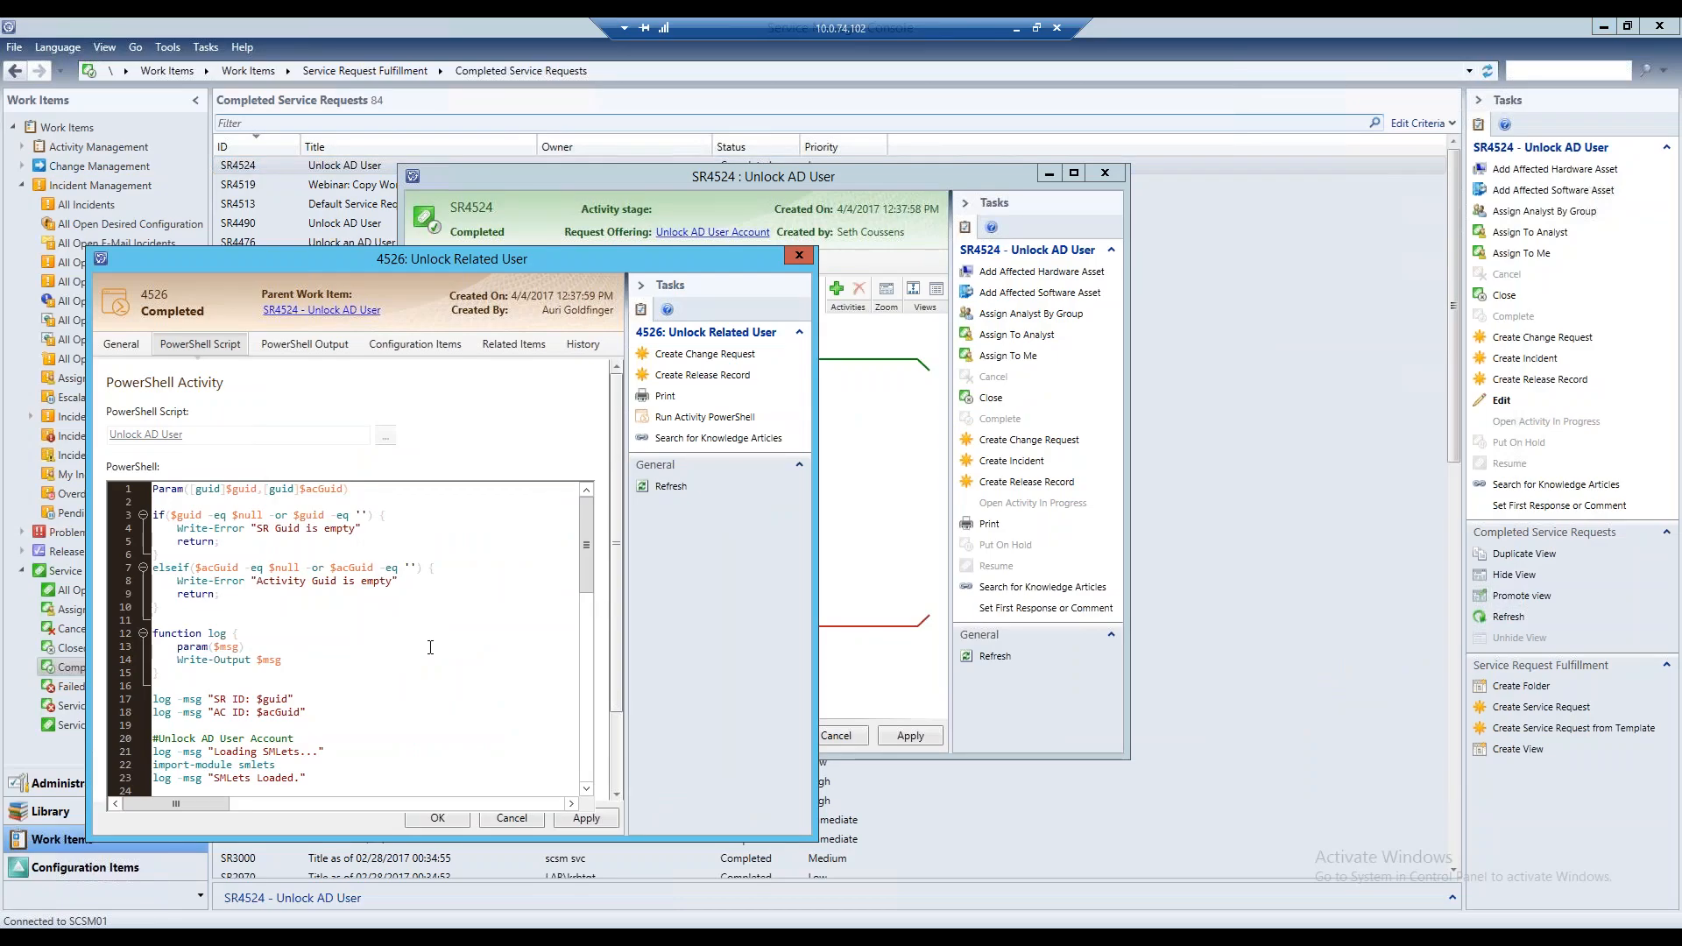
mouse_move(586, 530)
mouse_down()
mouse_move(582, 735)
mouse_move(598, 529)
mouse_up()
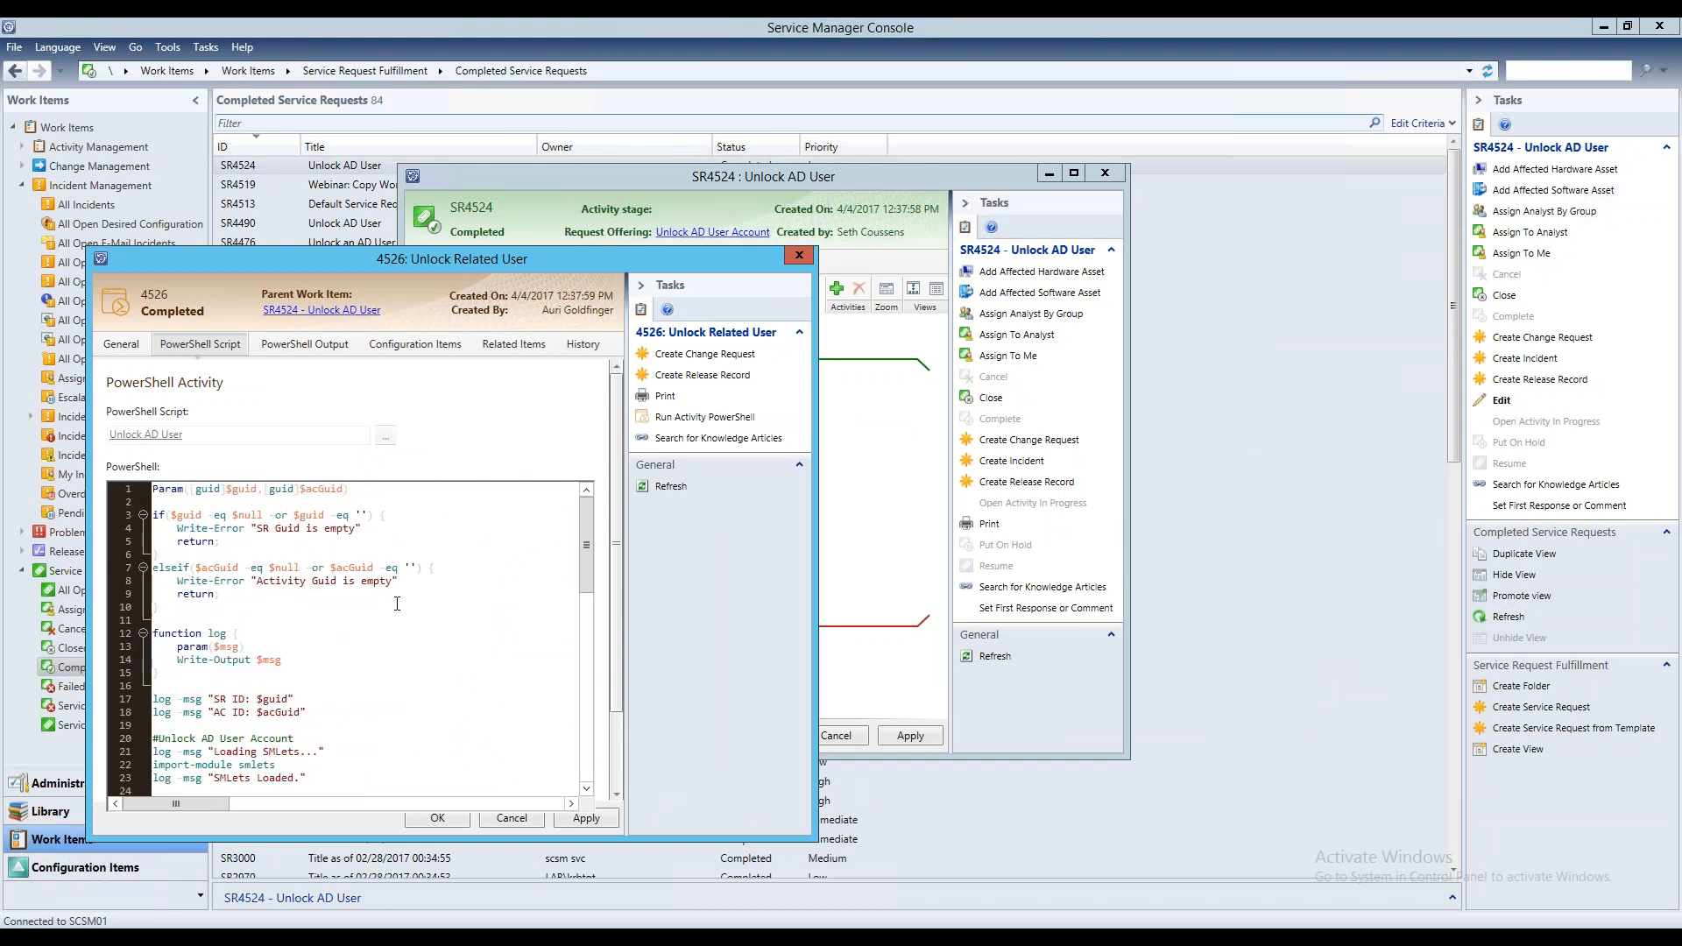
key(ctrl+a)
click(469, 941)
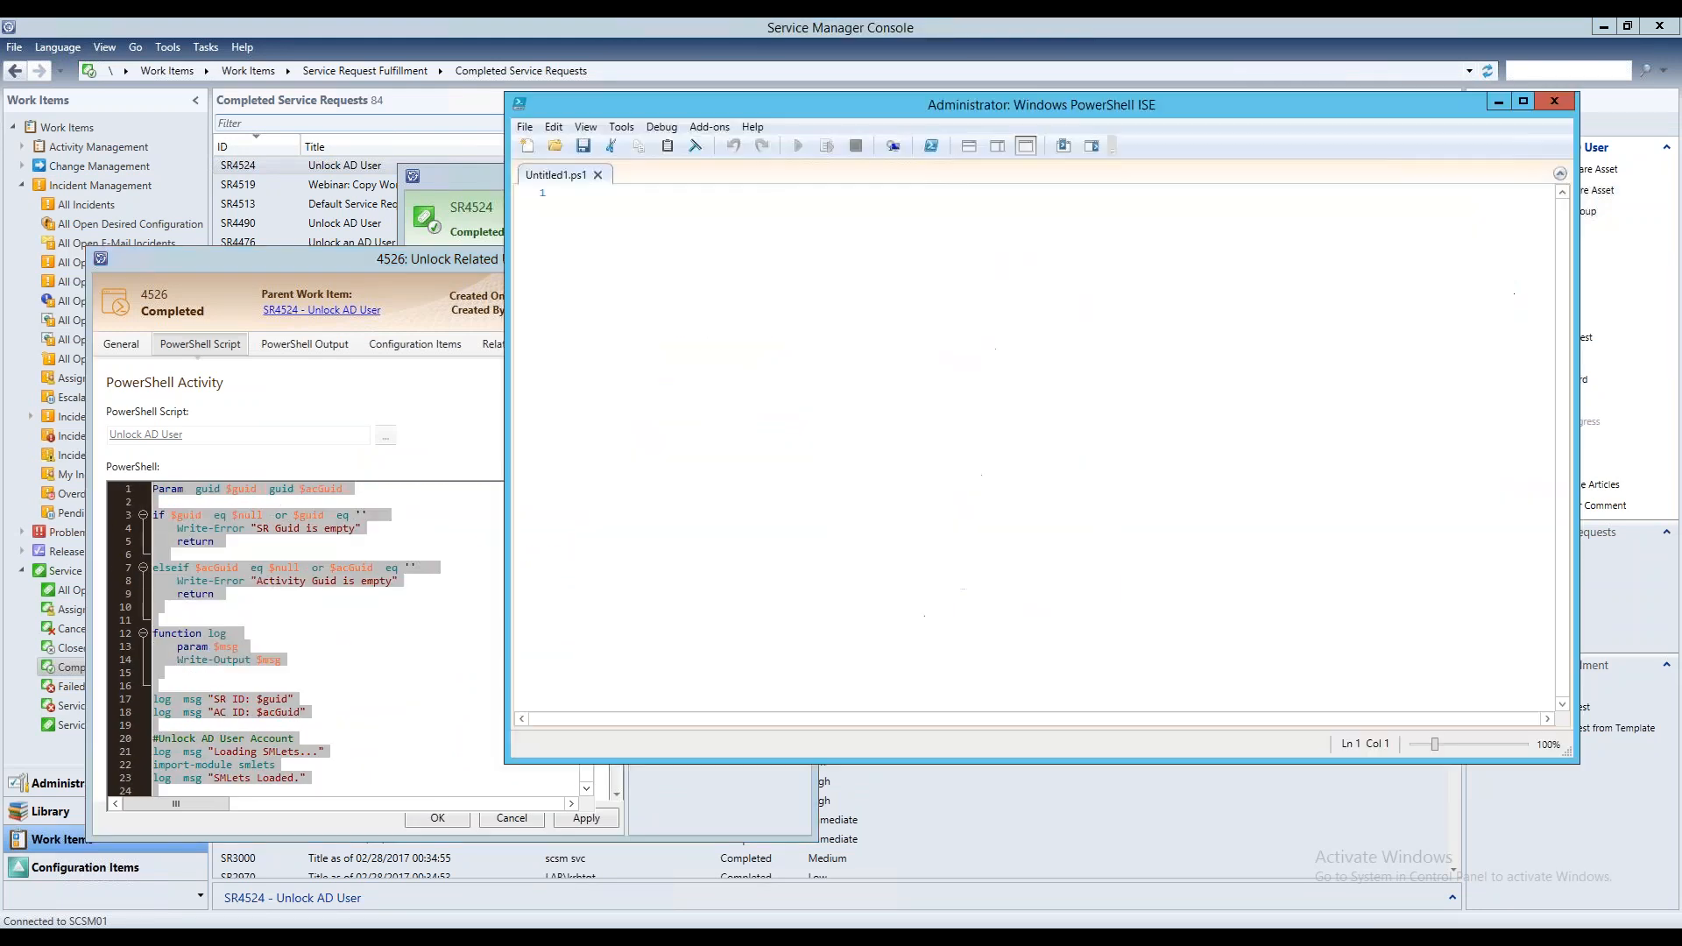
key(ctrl+v)
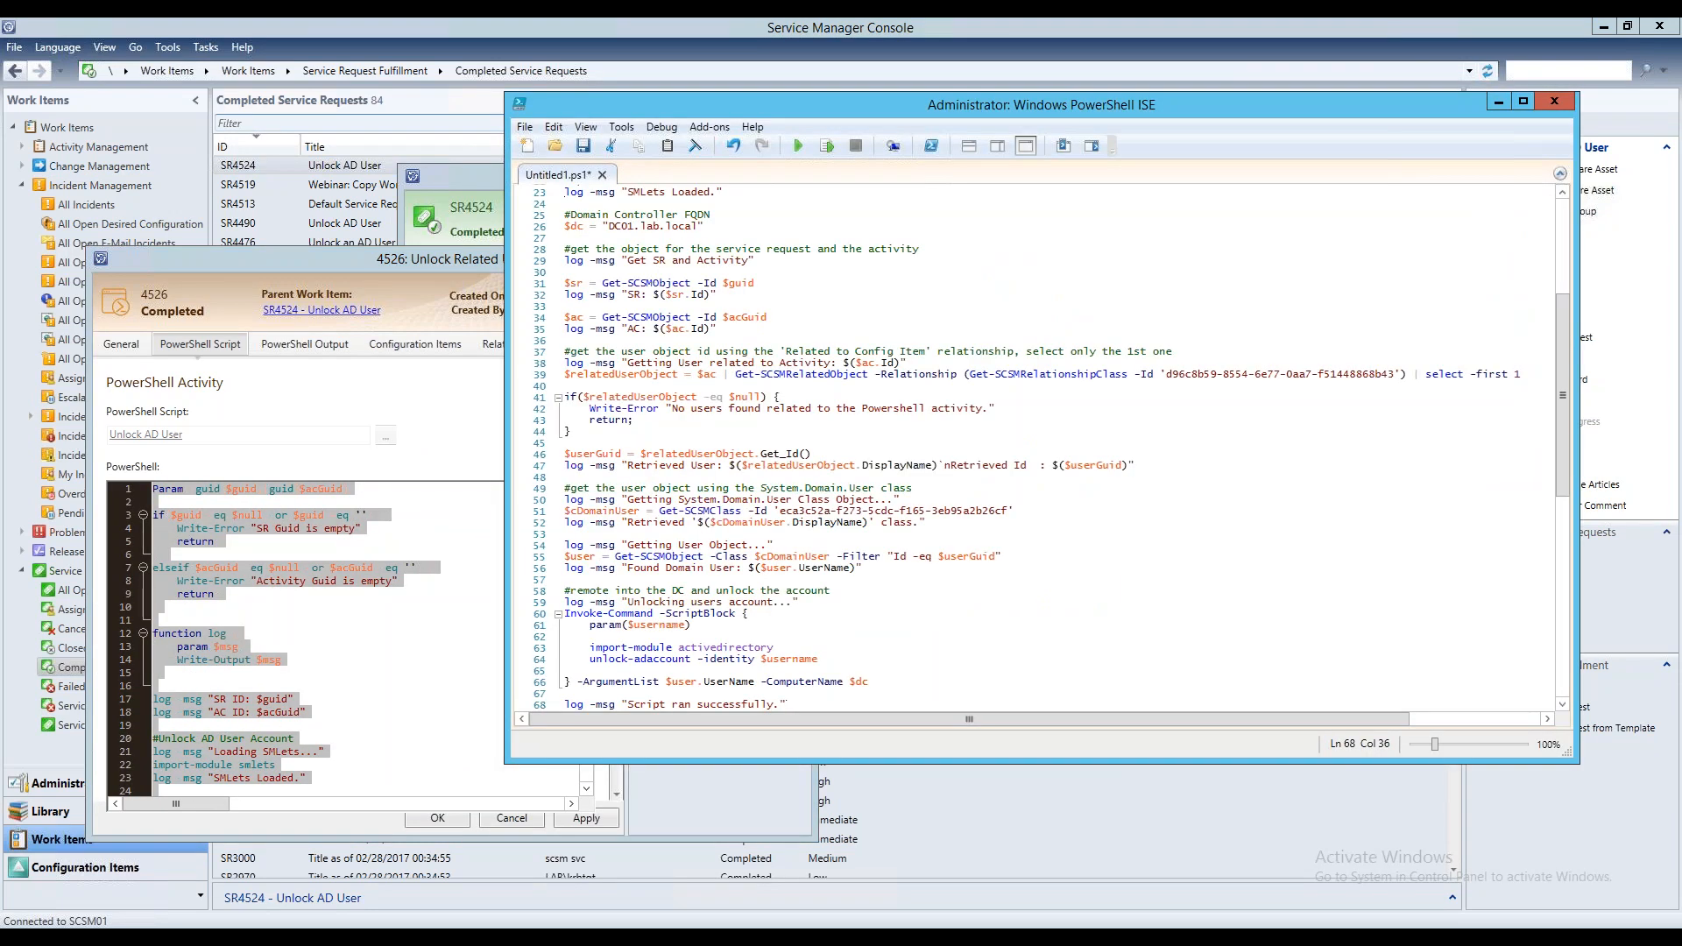
double_click(860, 104)
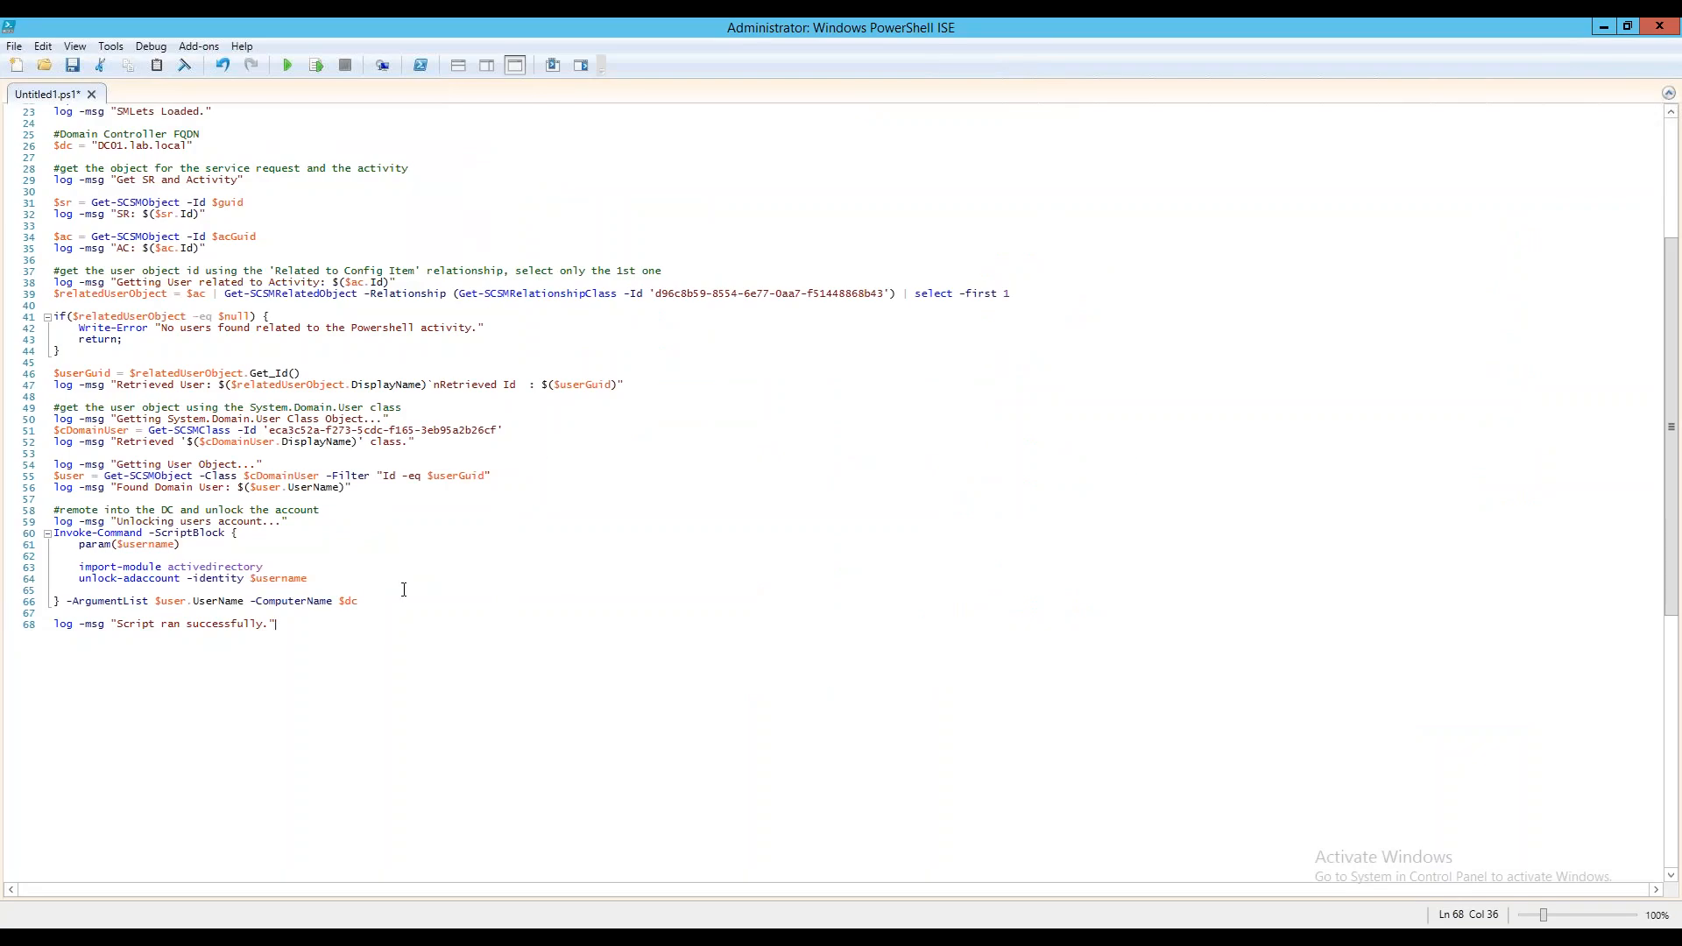
Examine the script's guid parameters, its log function, and the lines that retrieve the service request and activity objects
scroll(405, 590, up, 7)
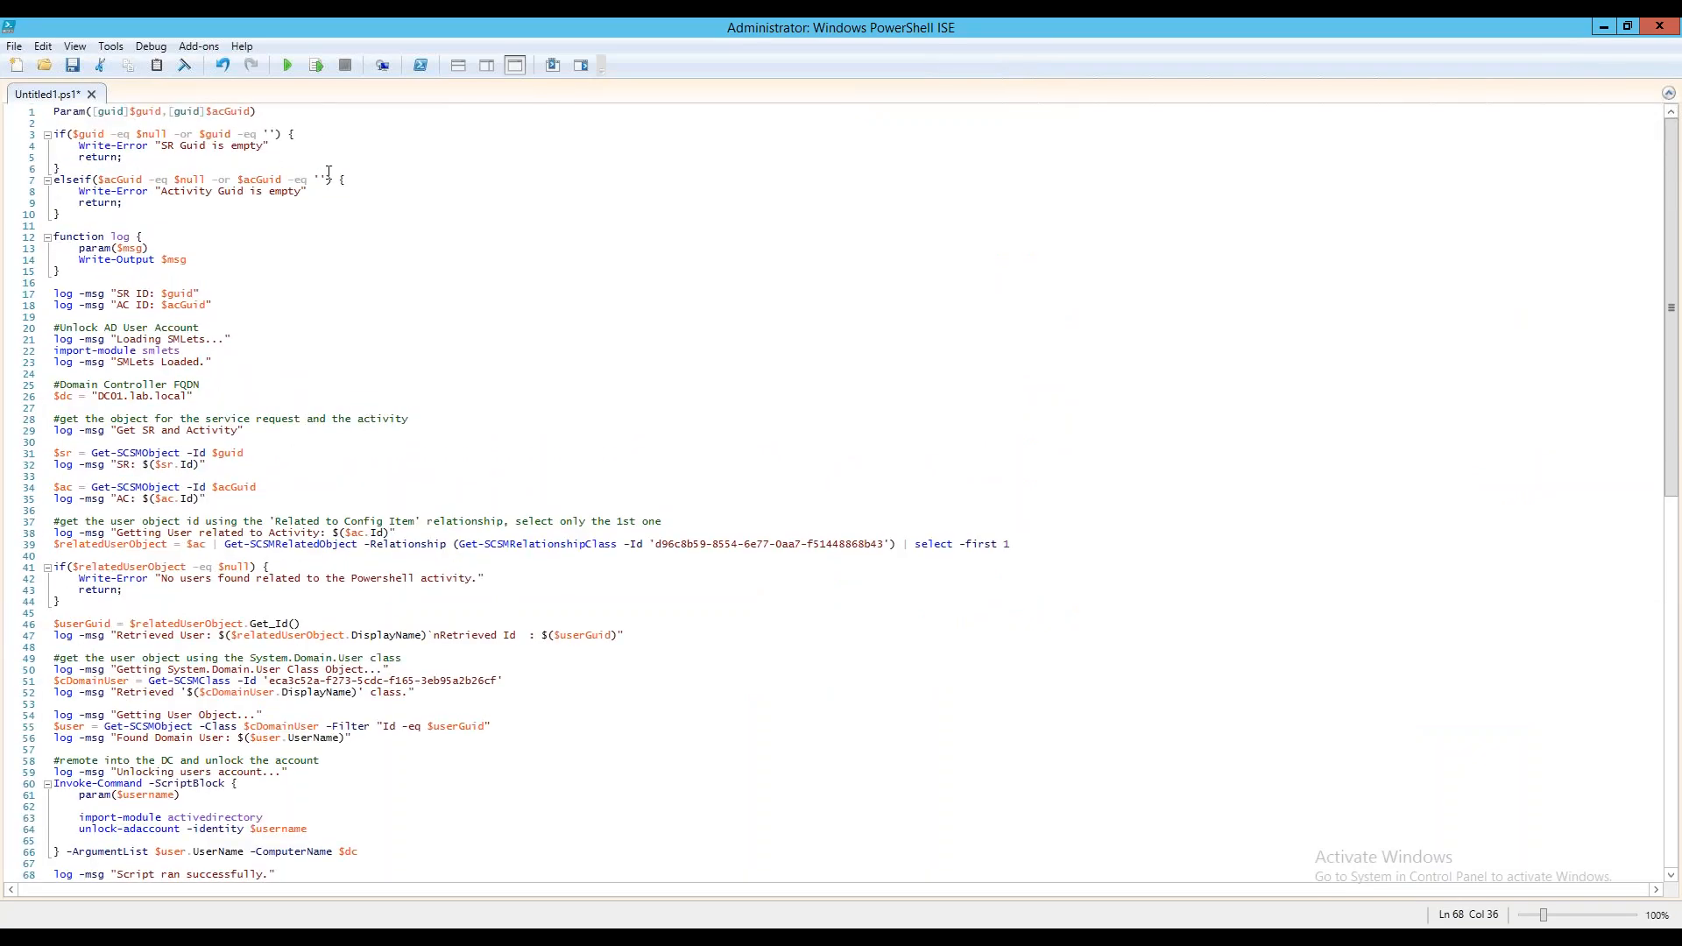
drag(99, 114, 252, 112)
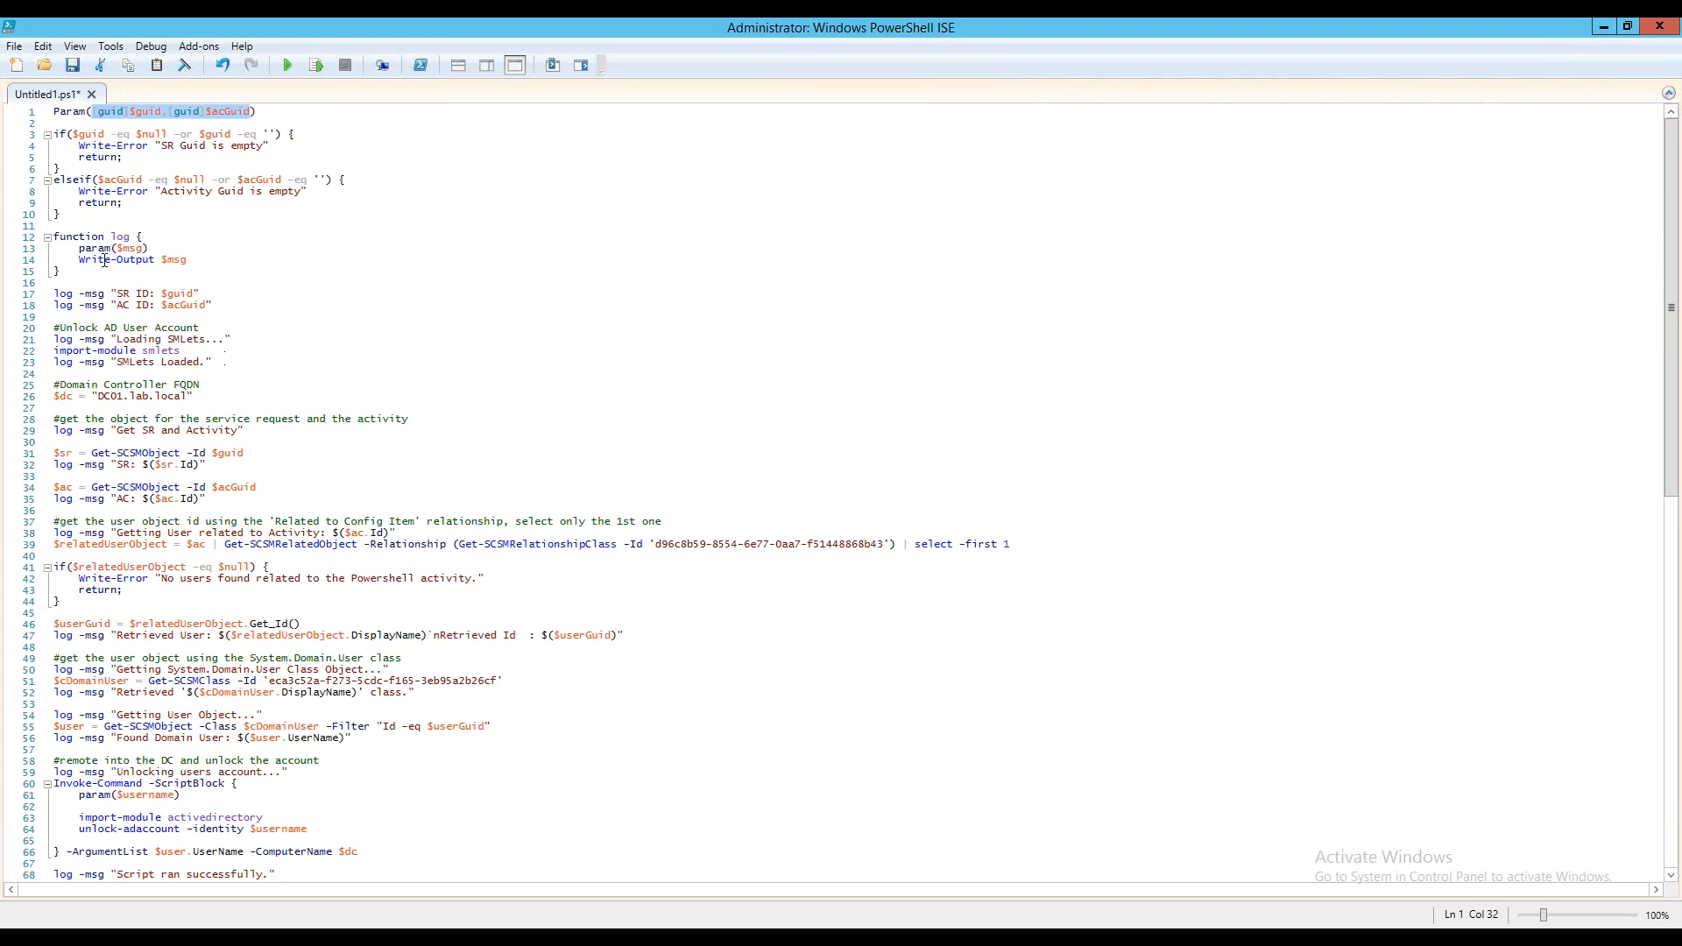
drag(66, 267, 39, 241)
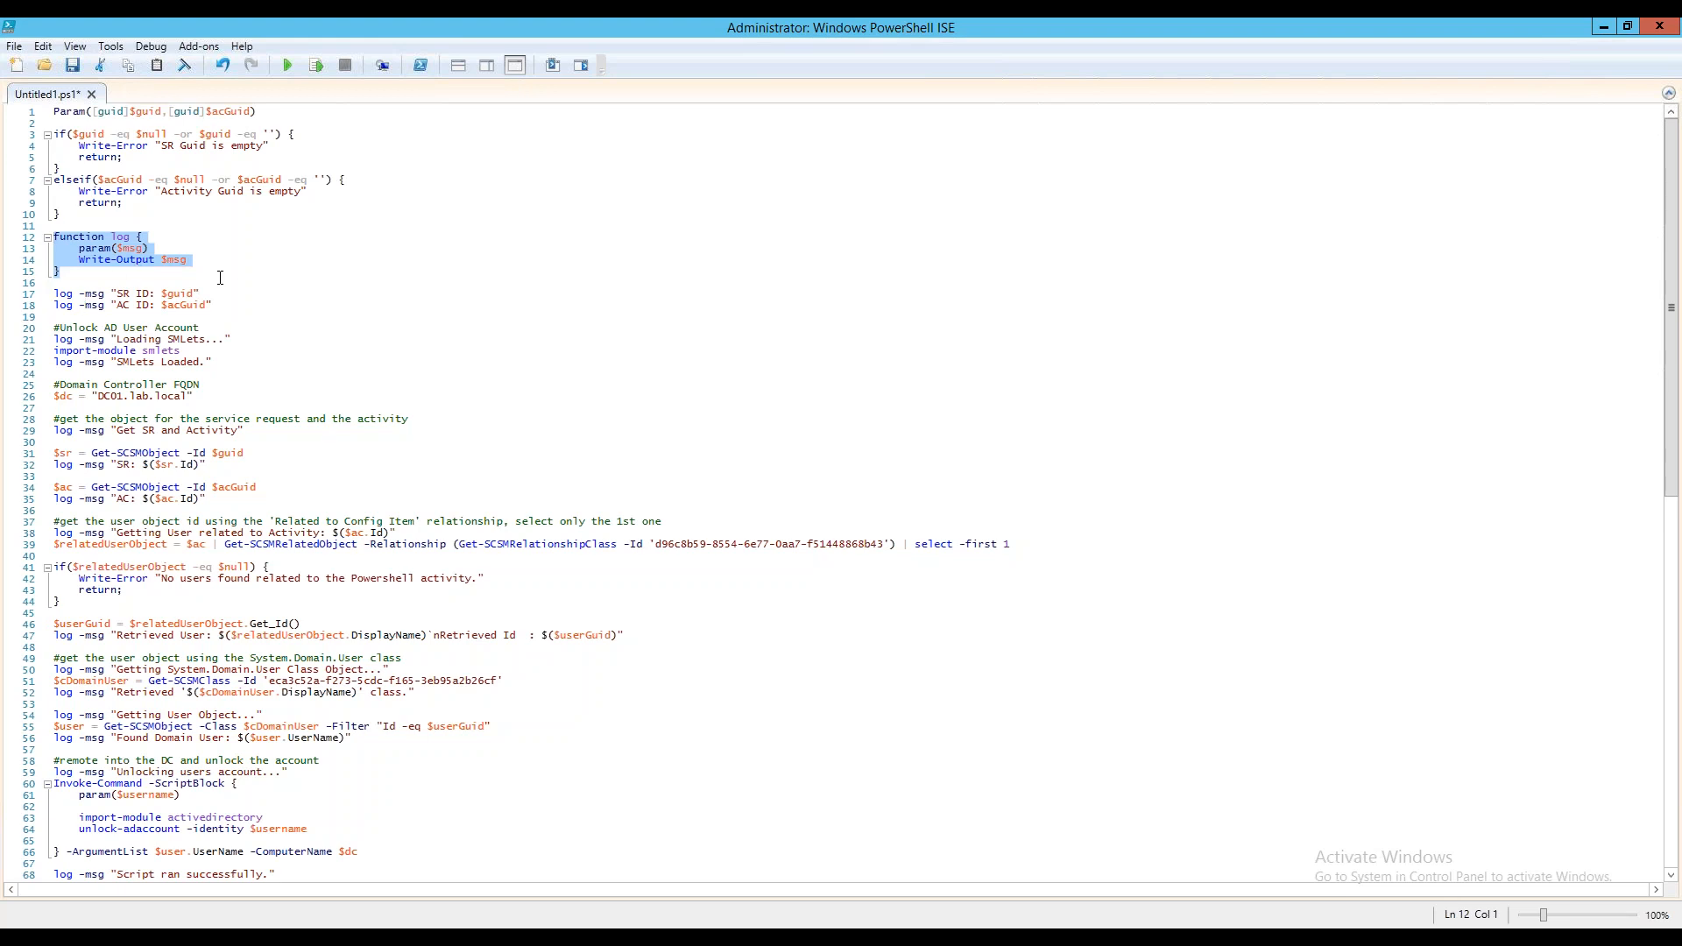
click(217, 262)
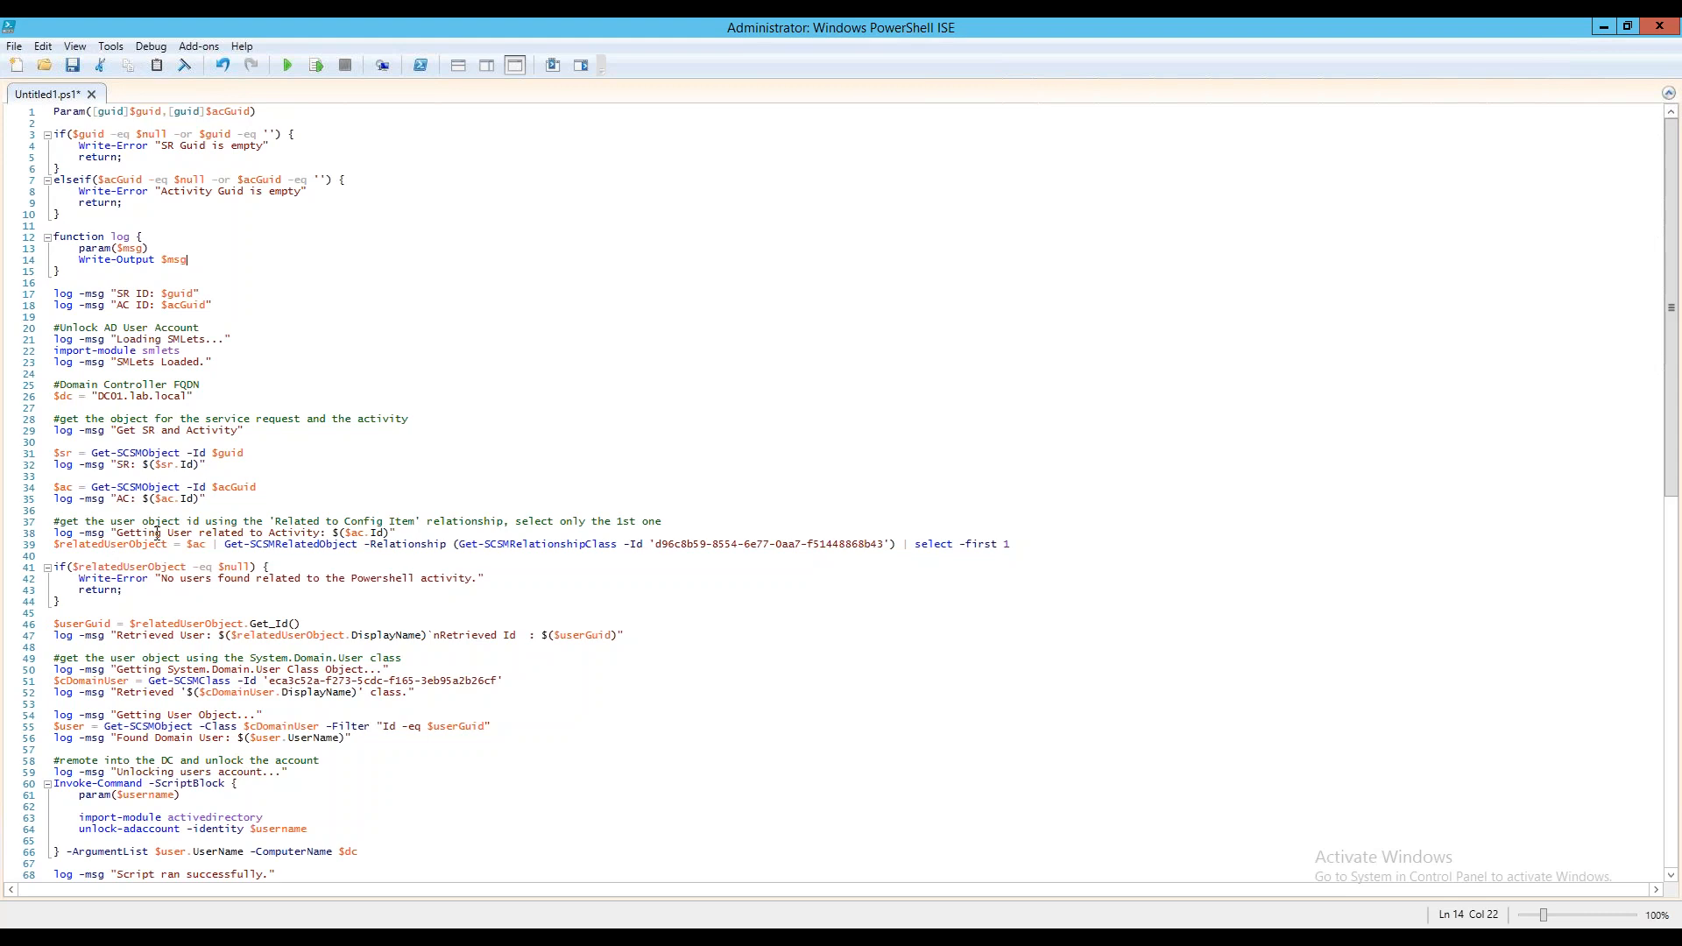
drag(207, 465, 55, 454)
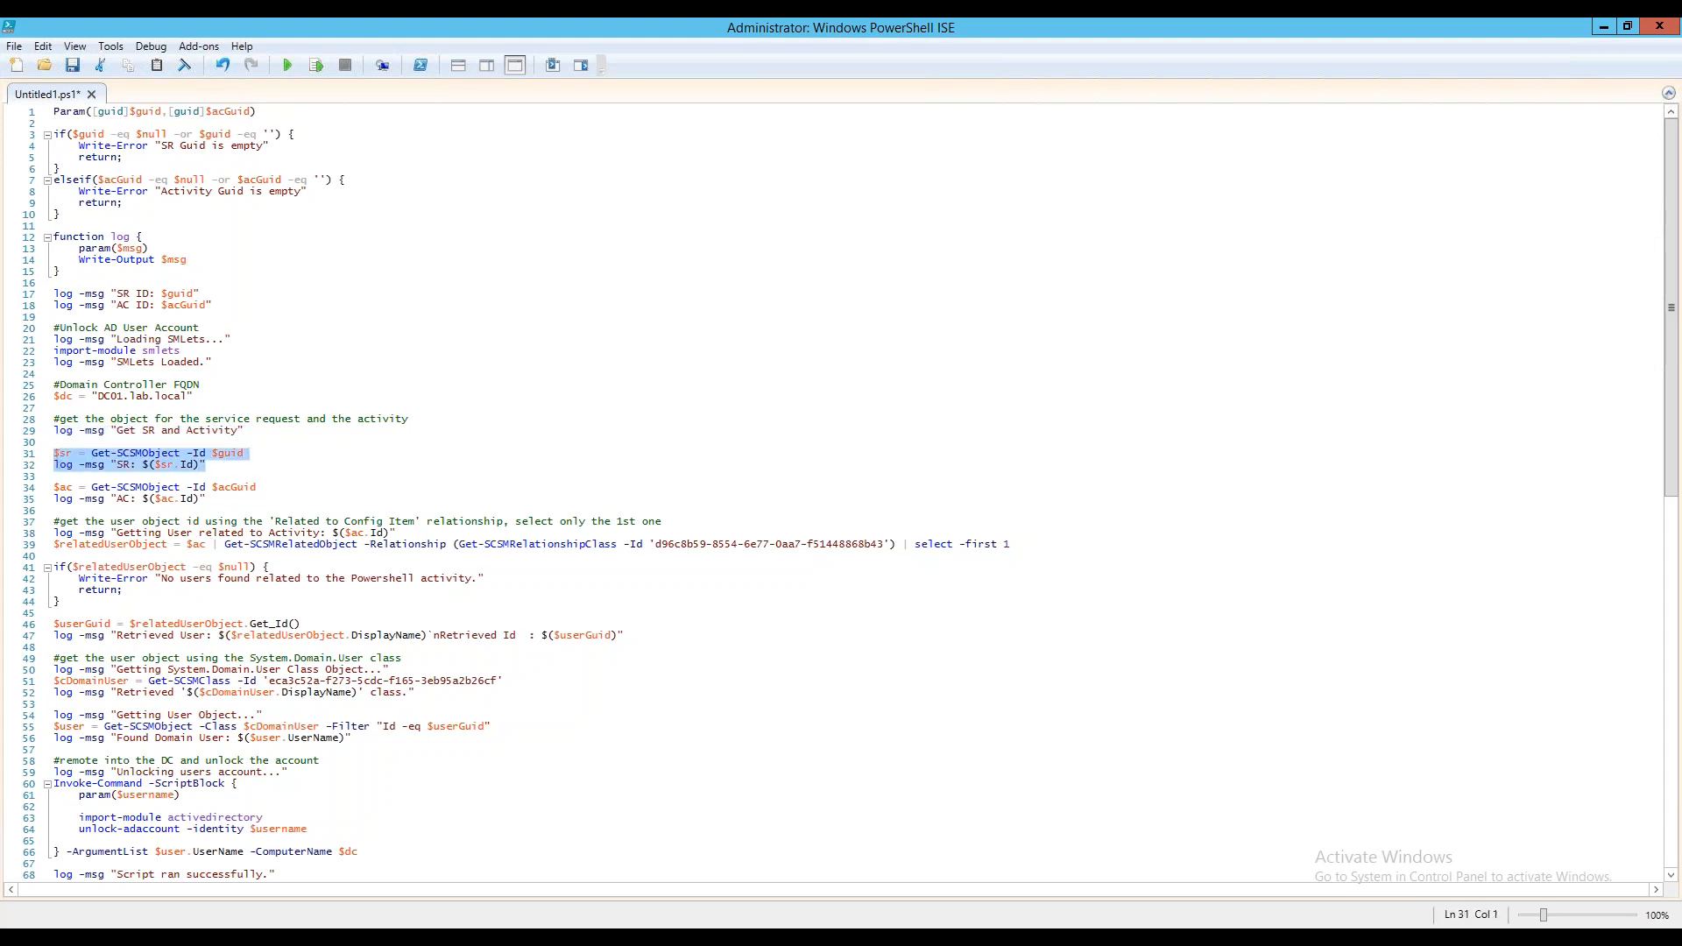
click(220, 465)
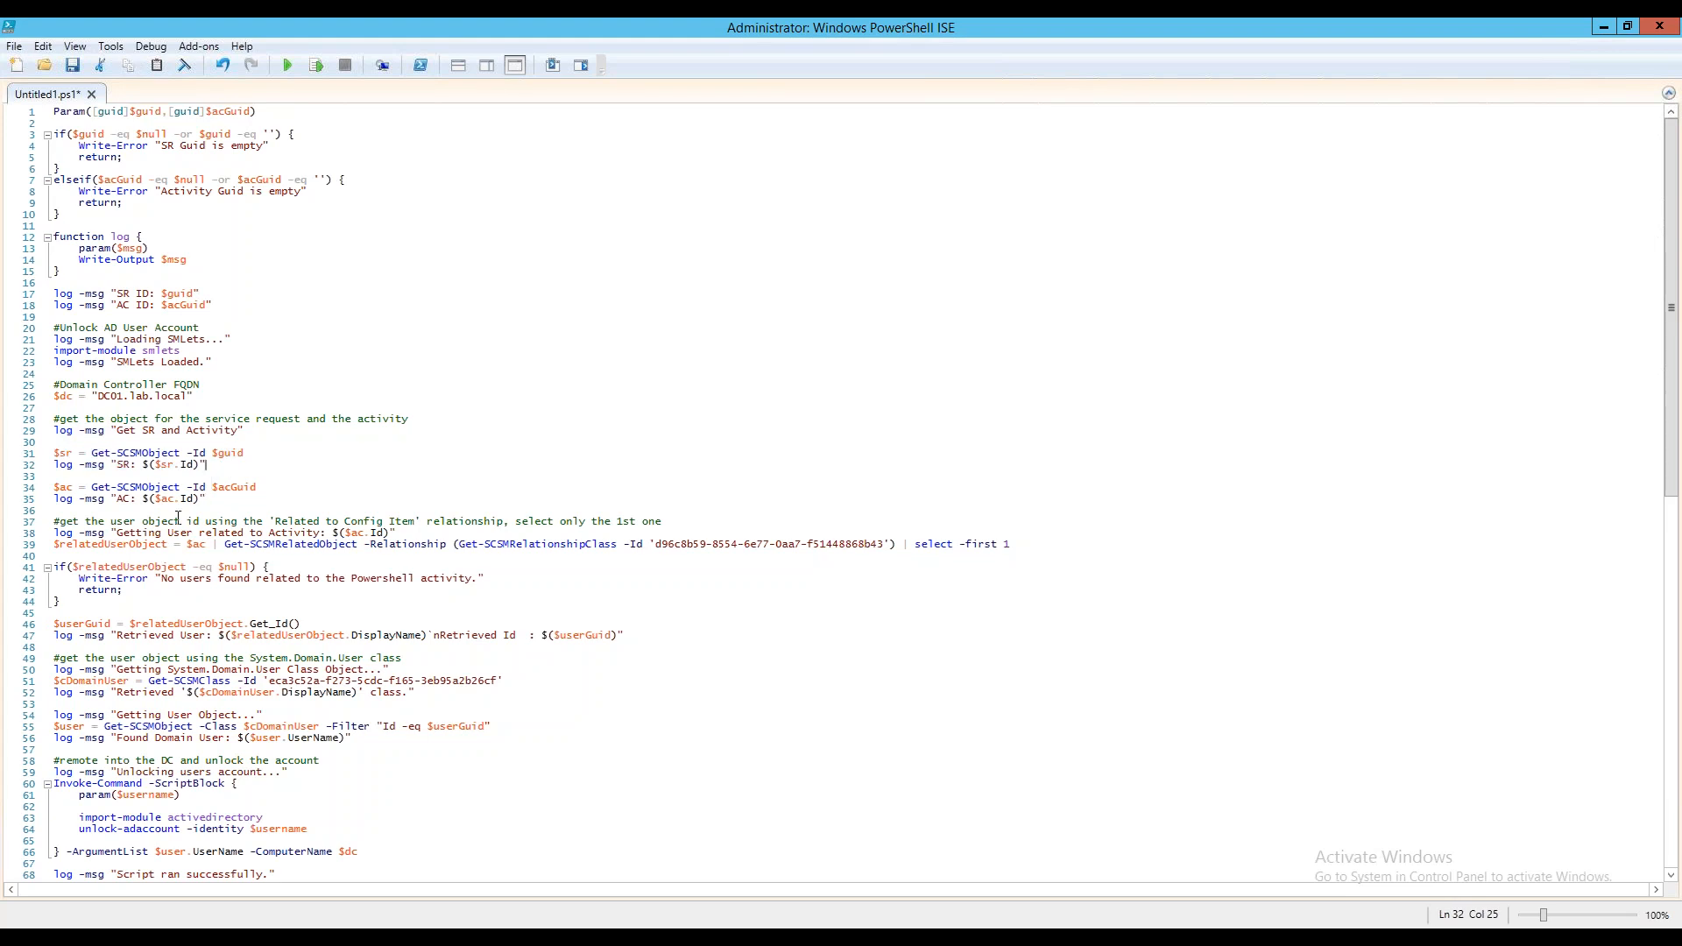
drag(54, 487, 235, 499)
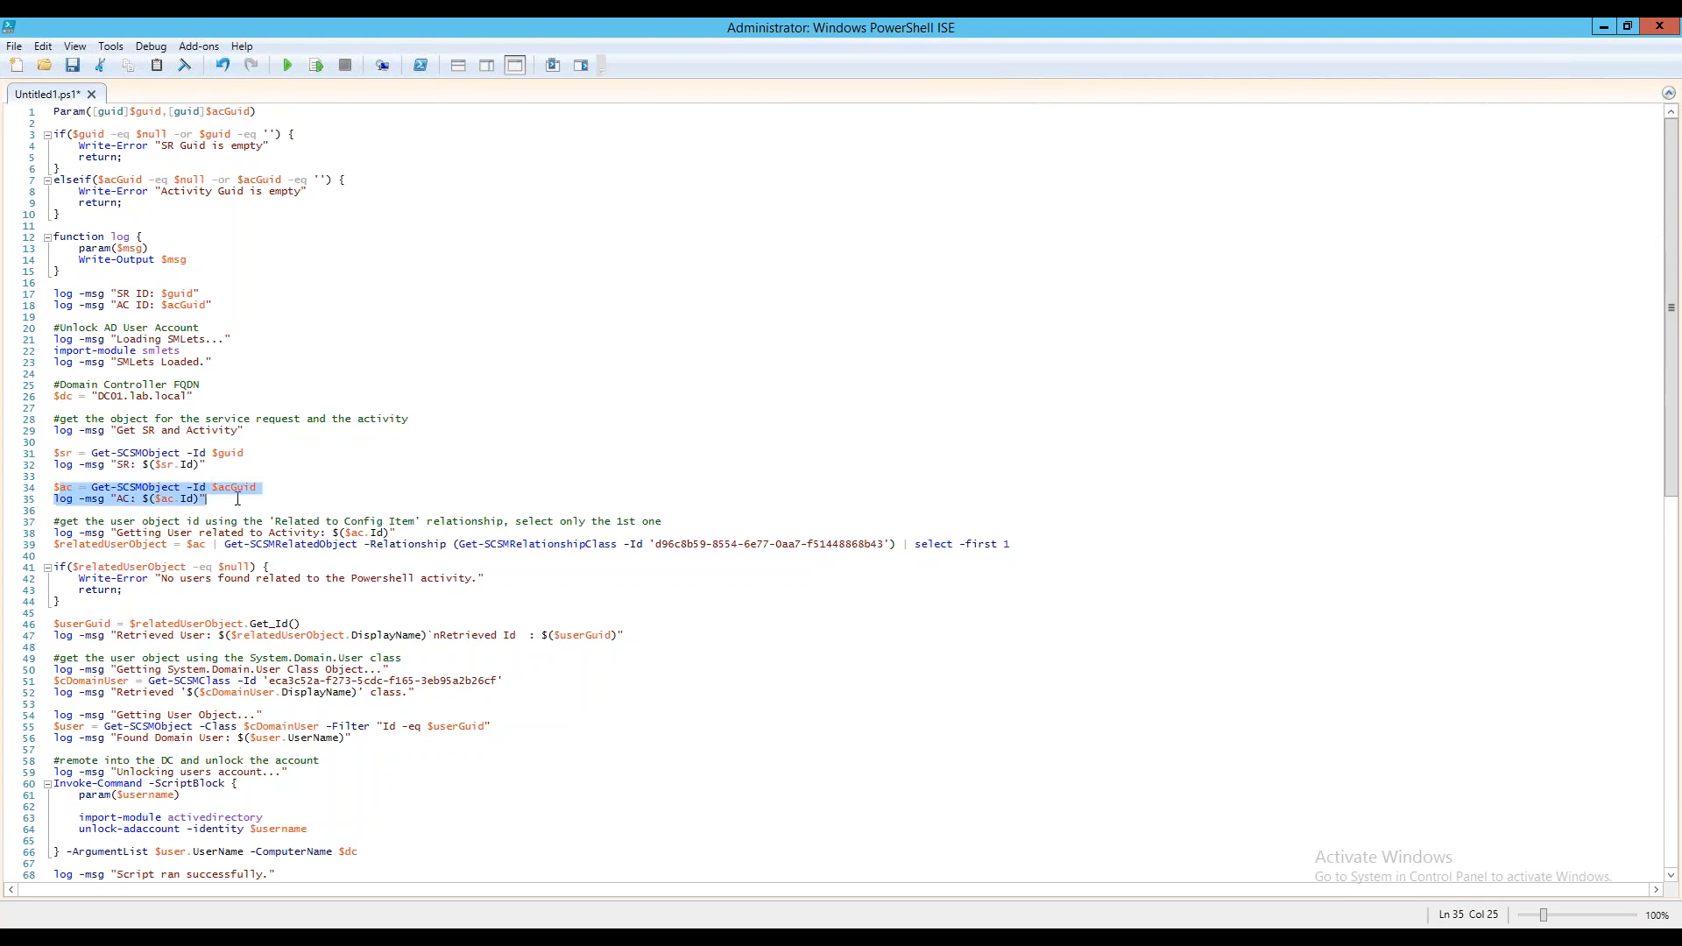
click(235, 499)
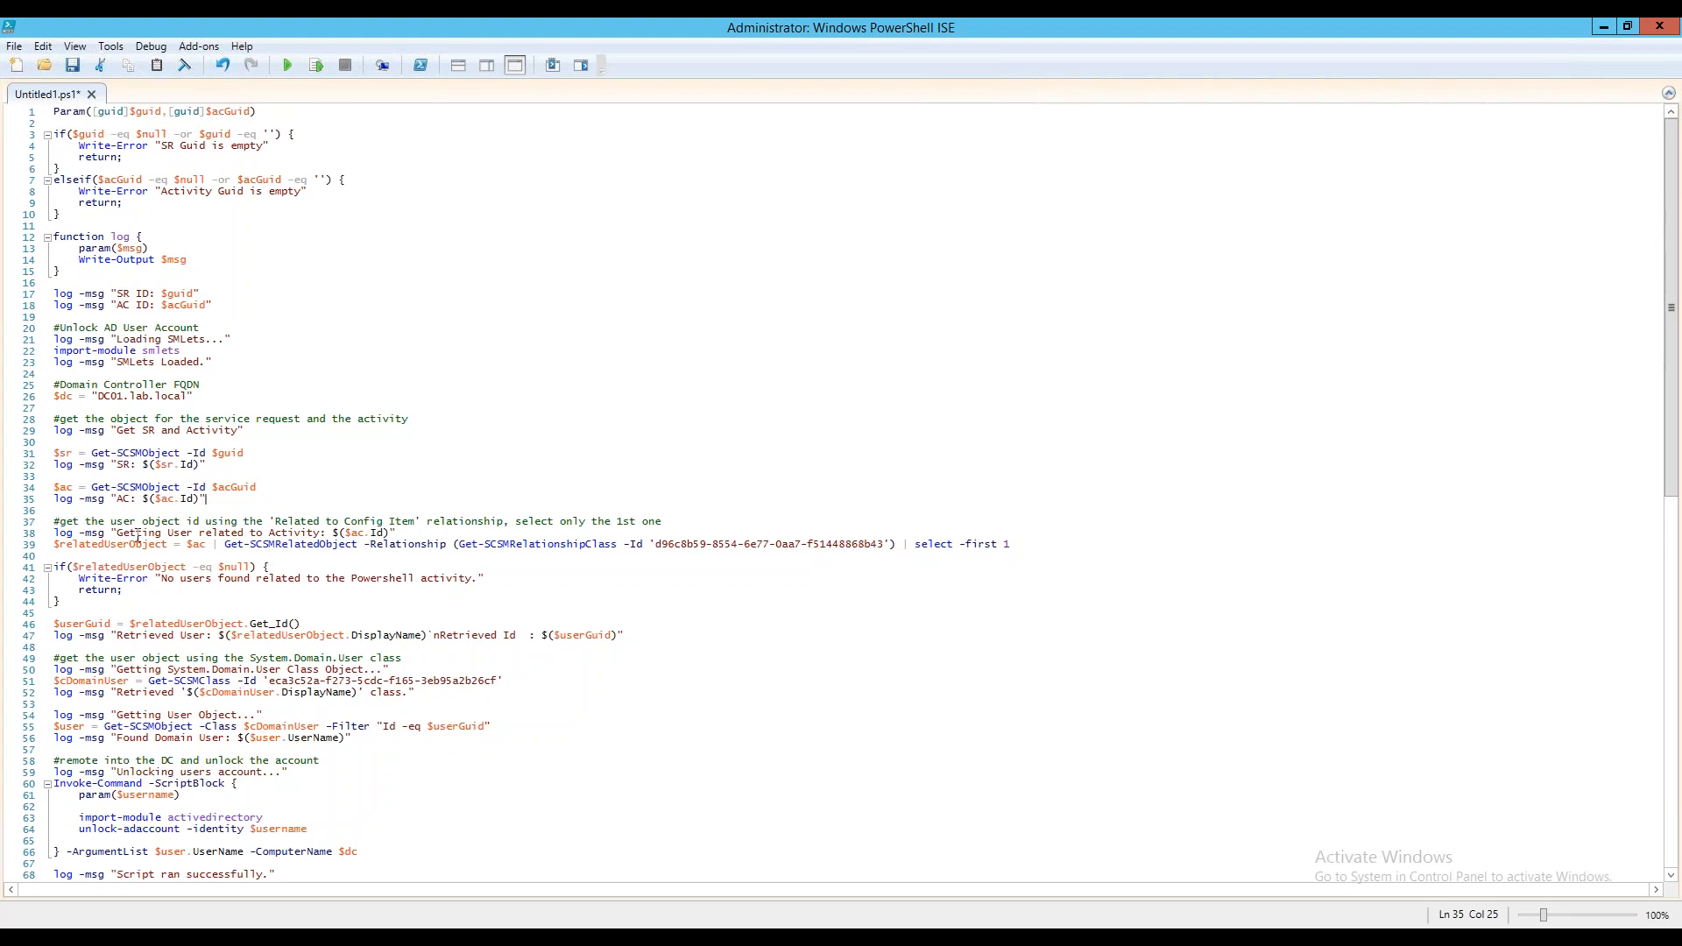
Examine the Get-SCSMRelatedObject line that finds the user related to the activity and the error check for a missing user
drag(56, 544, 731, 533)
drag(892, 543, 1017, 544)
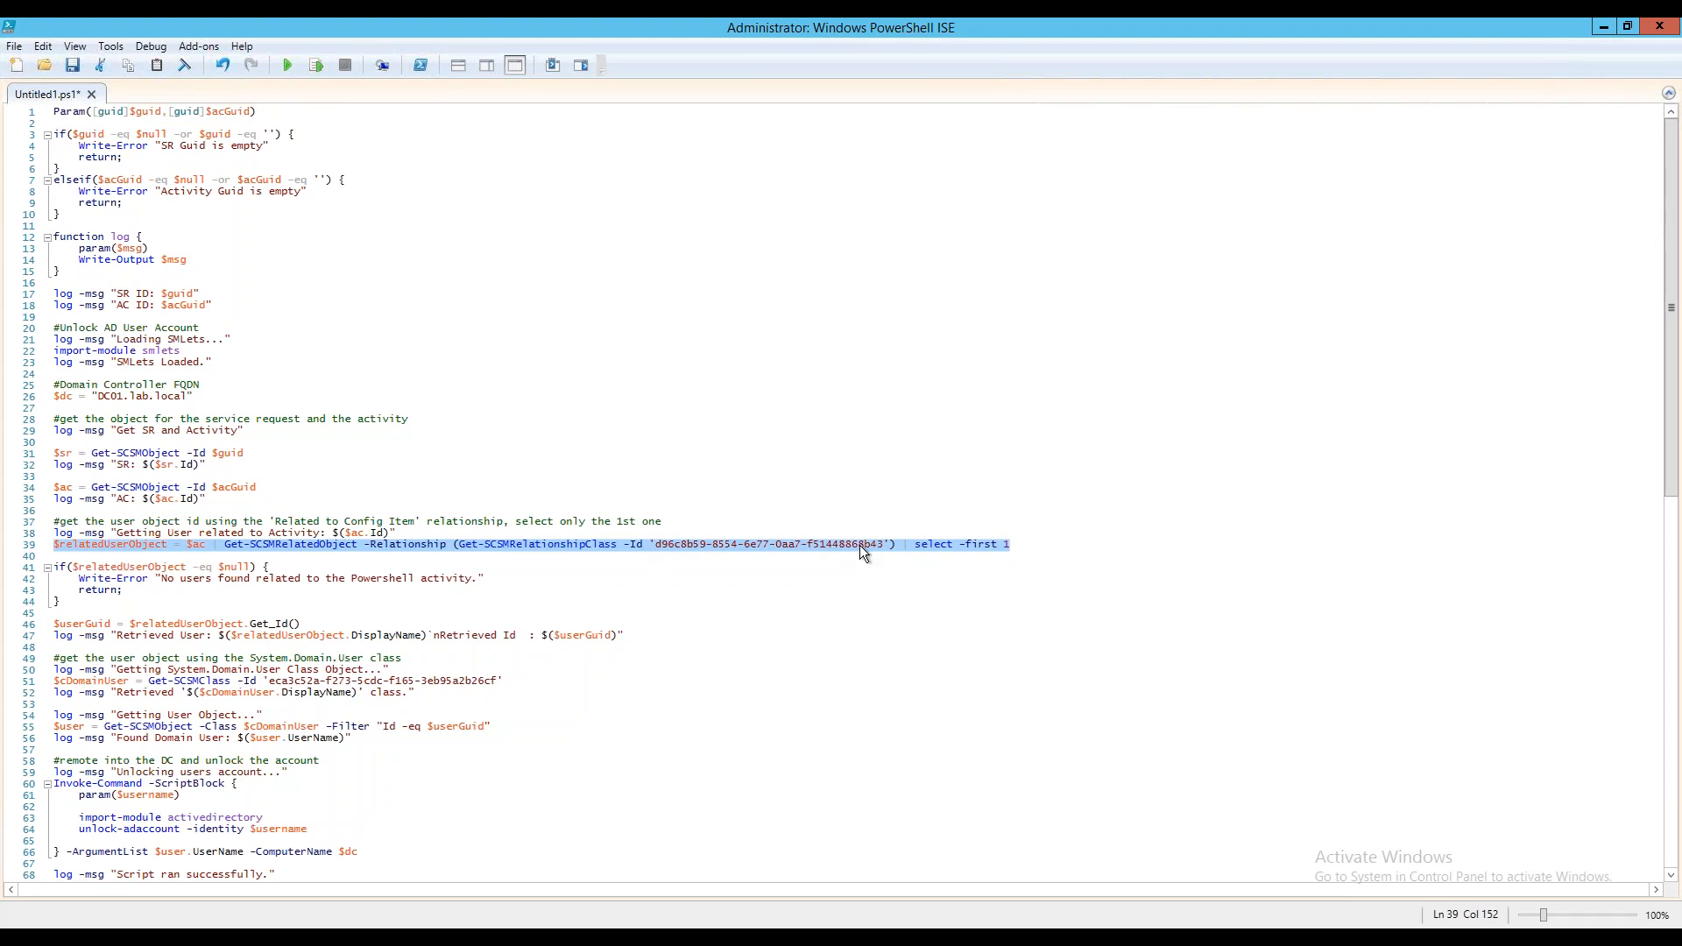
click(828, 545)
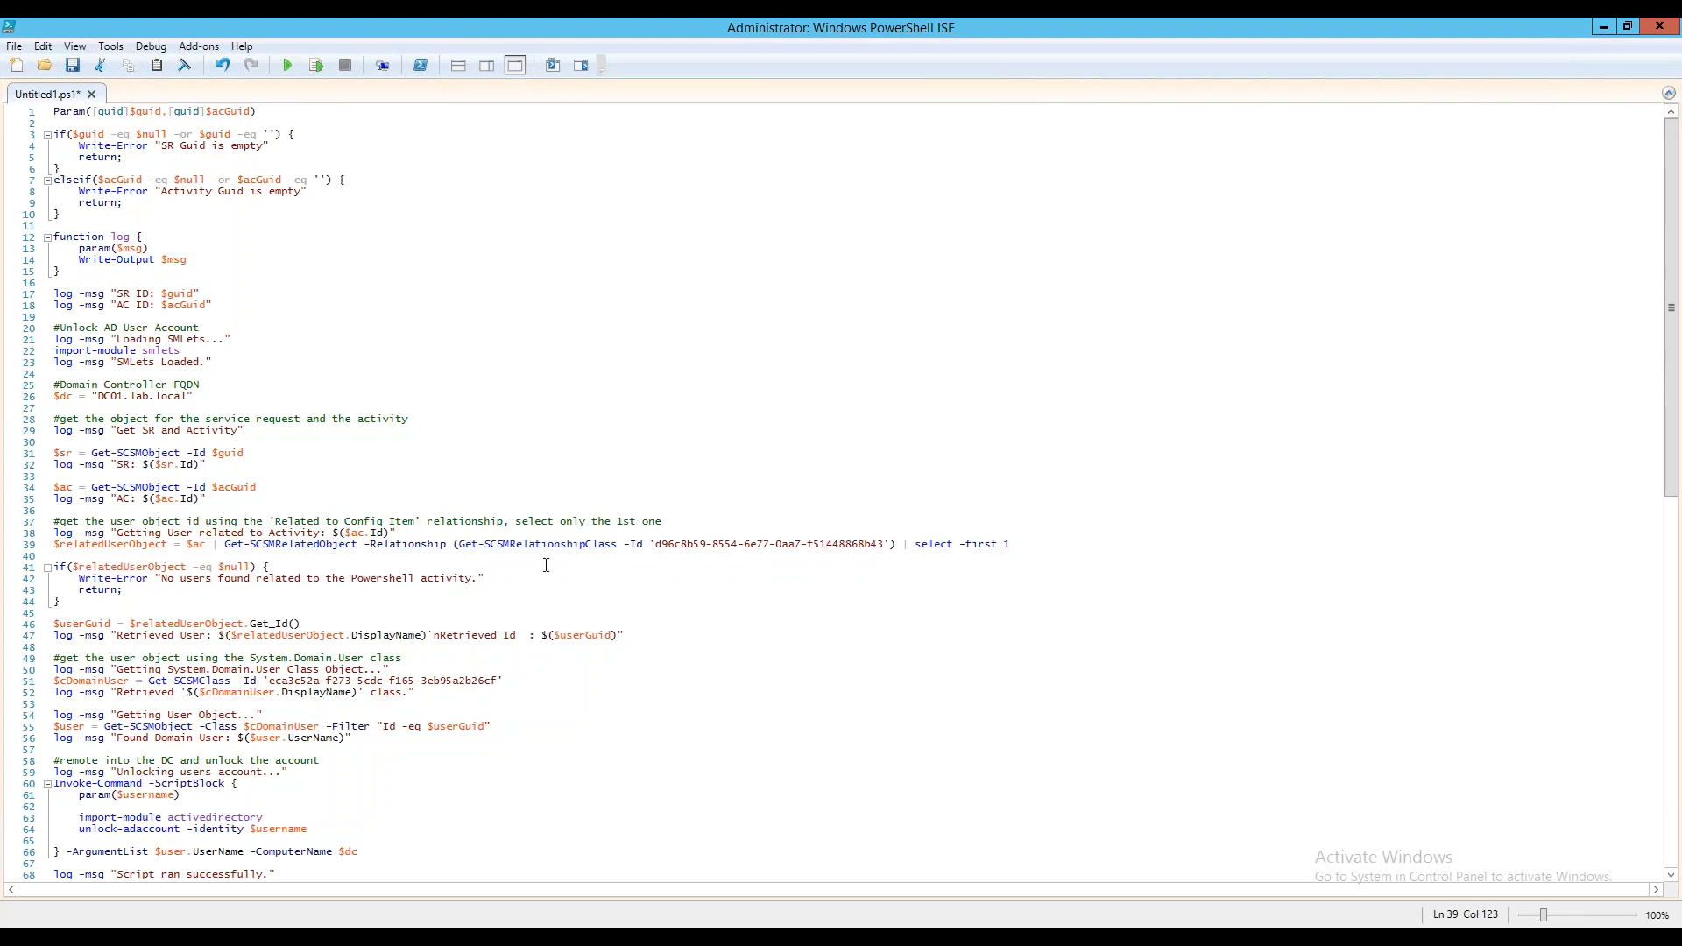
double_click(200, 545)
drag(162, 579, 481, 579)
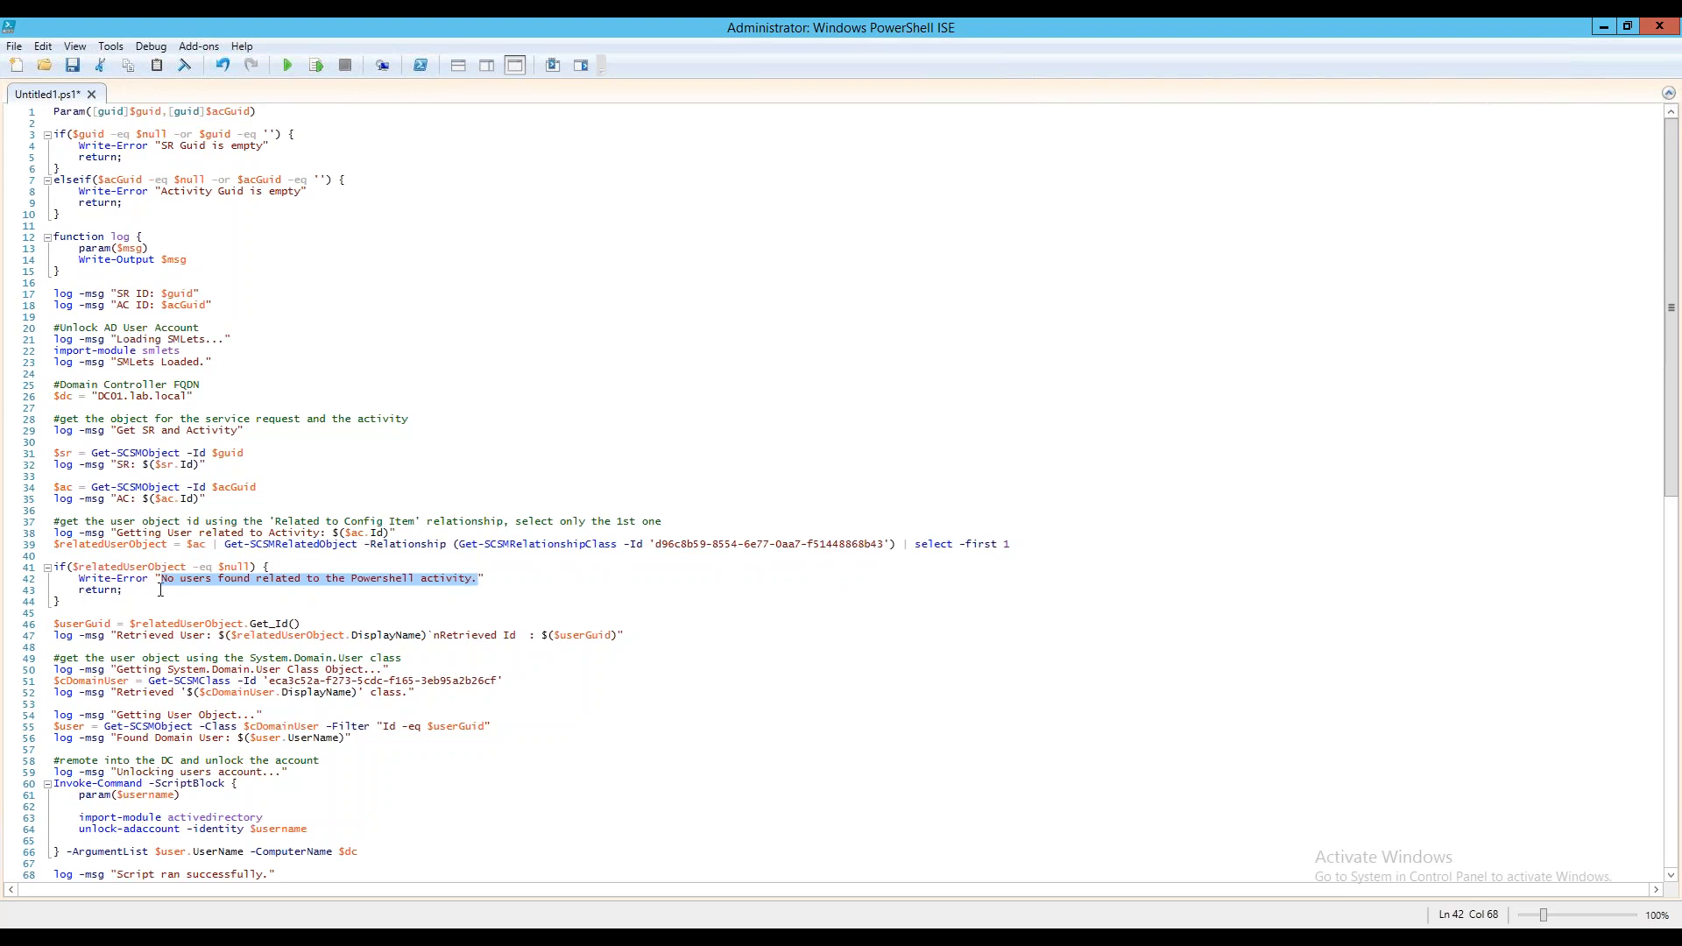
click(98, 605)
scroll(323, 669, down, 4)
click(316, 487)
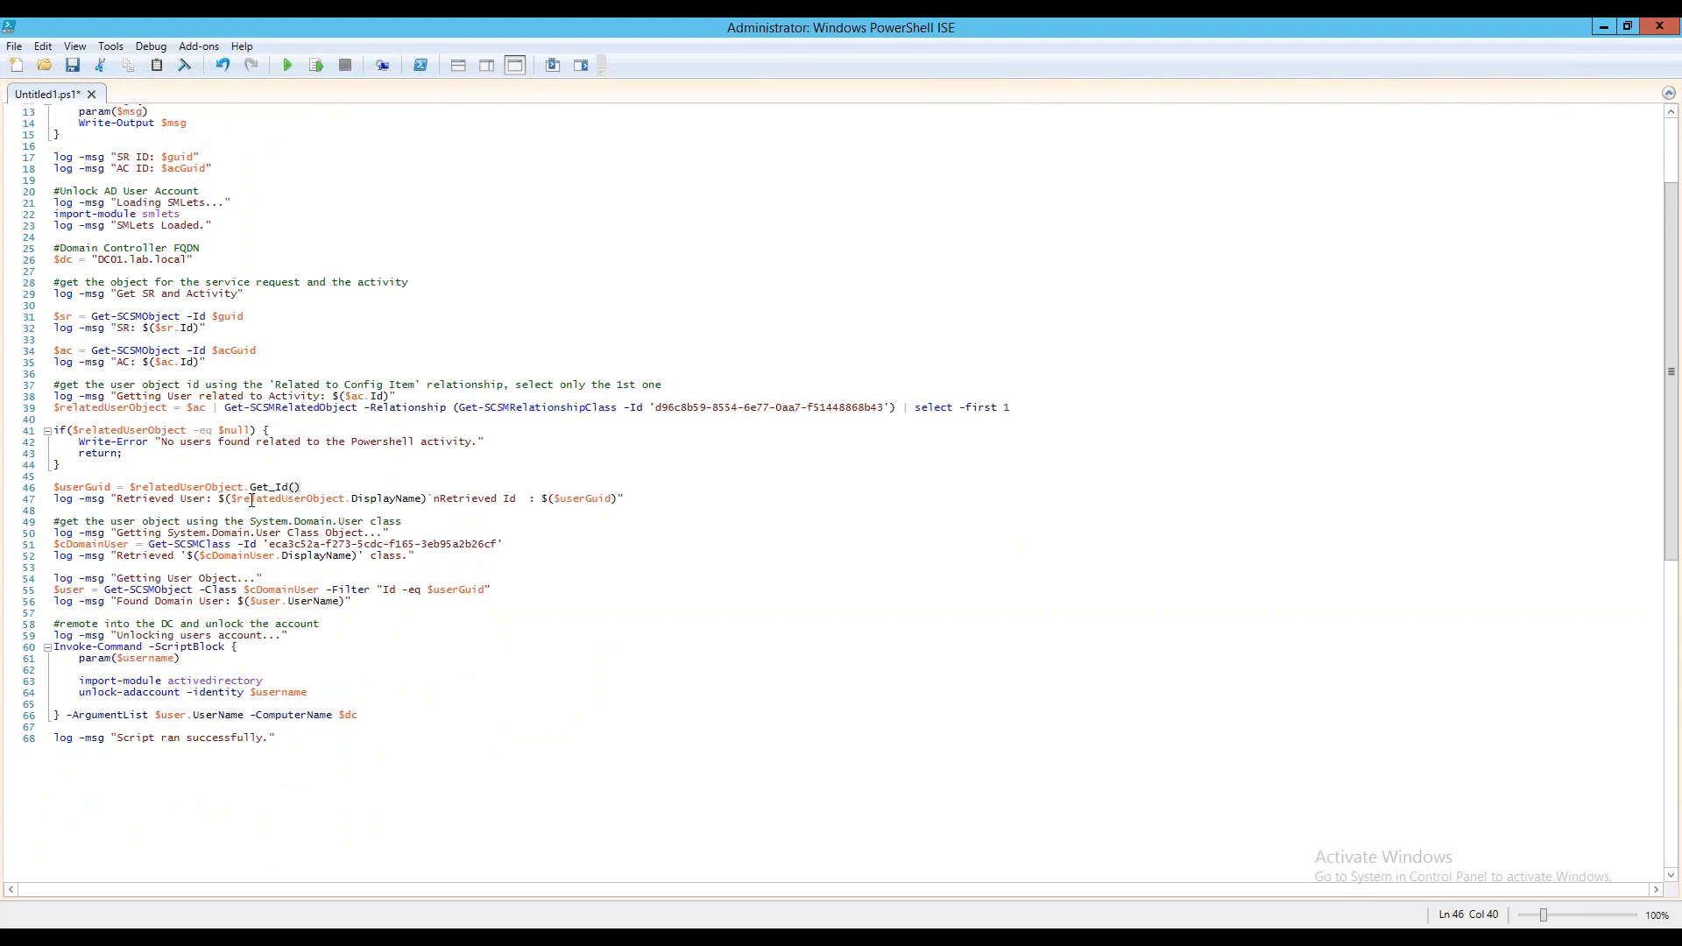
Examine the lines that log the retrieved user's ID and get the System.Domain.User class with Get-SCSMClass
drag(131, 495, 628, 499)
click(457, 532)
drag(54, 533, 525, 544)
double_click(207, 544)
double_click(520, 544)
click(438, 558)
scroll(411, 584, down, 1)
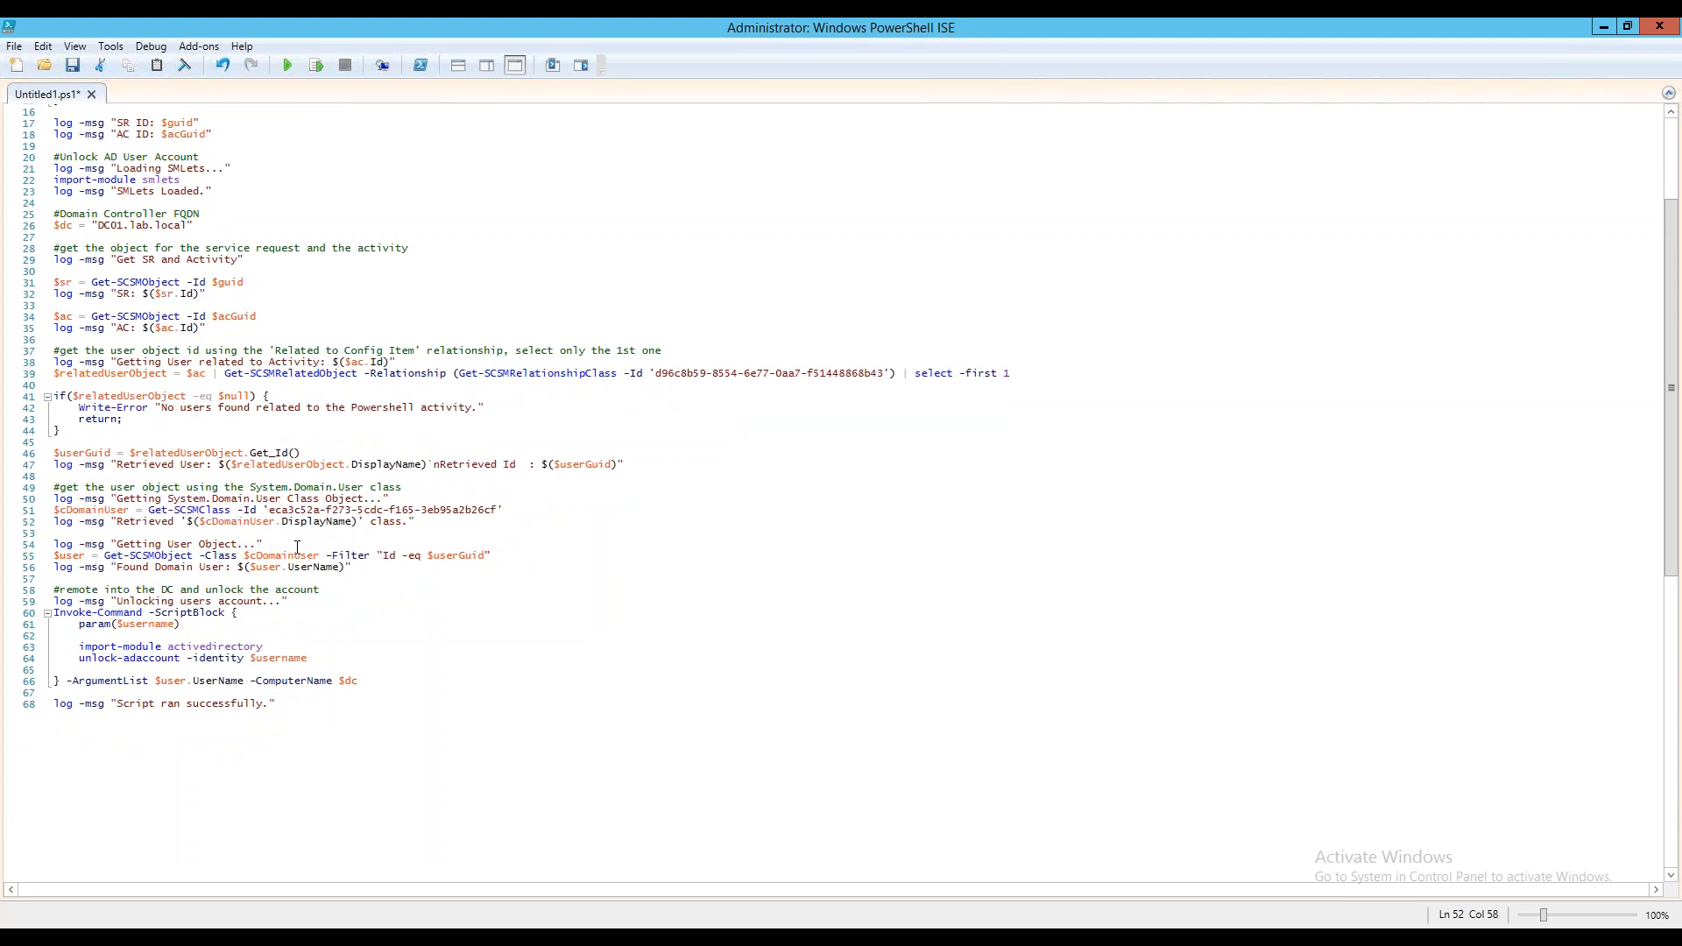
Examine the $user lookup and the Invoke-Command block that unlocks the account on the domain controller, including its ArgumentList and ComputerName arguments
double_click(70, 557)
double_click(178, 613)
double_click(350, 682)
double_click(205, 648)
double_click(277, 659)
click(309, 706)
drag(358, 682, 50, 618)
click(299, 640)
drag(124, 681, 388, 684)
click(387, 683)
drag(374, 683, 73, 683)
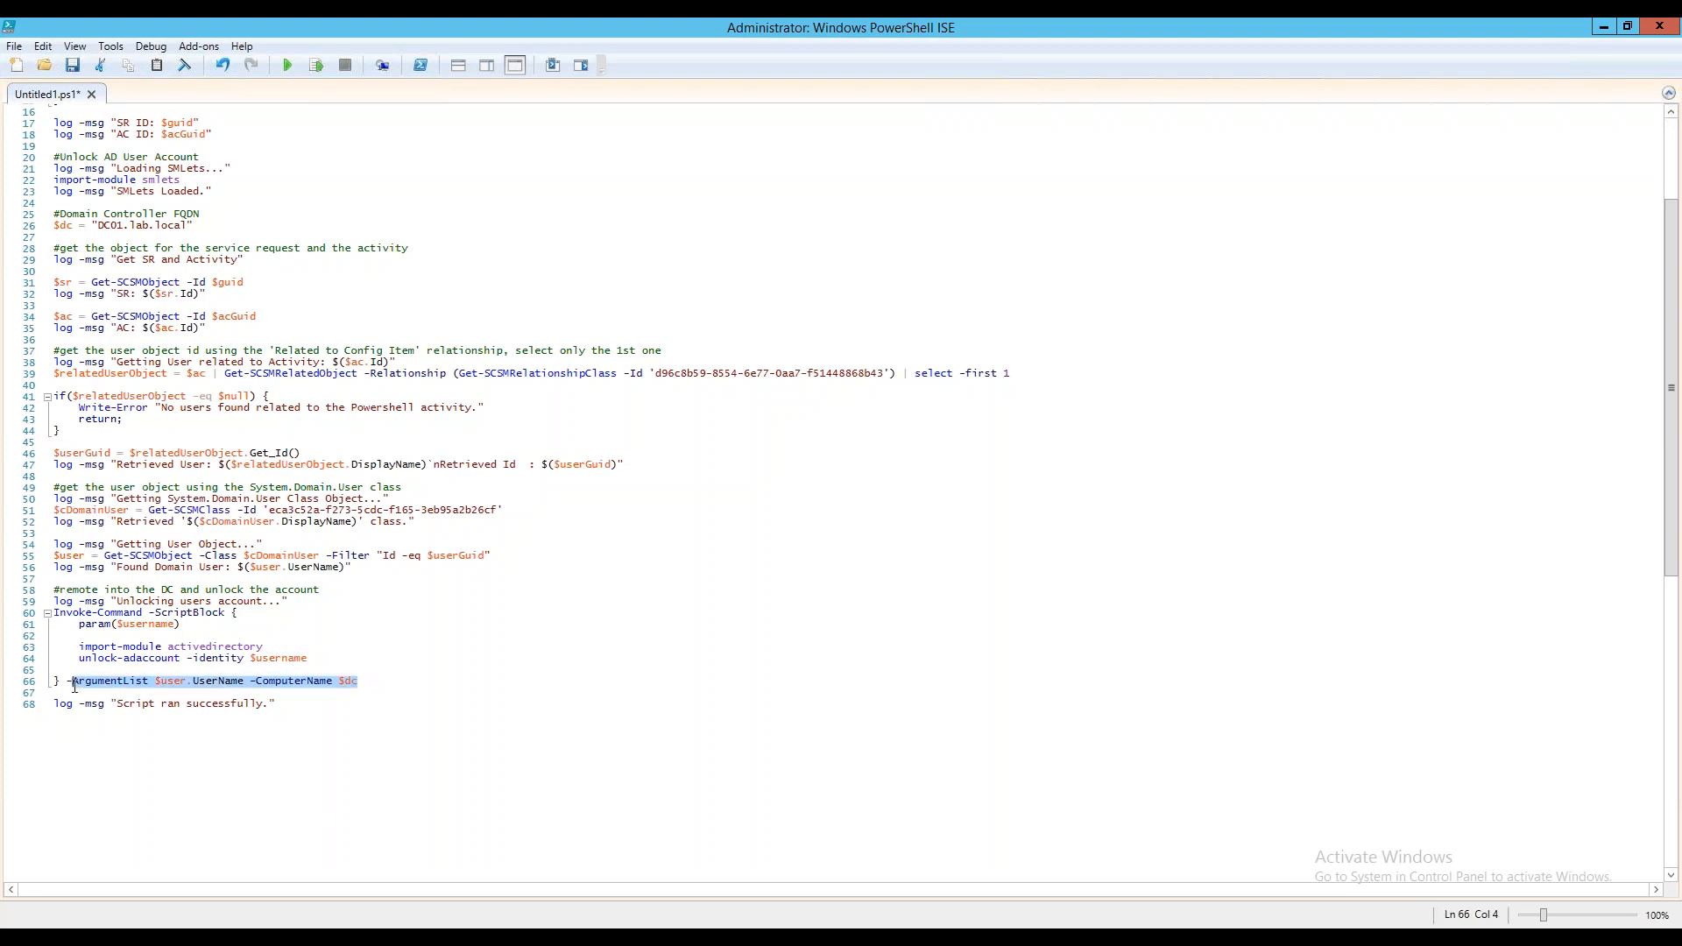
click(421, 707)
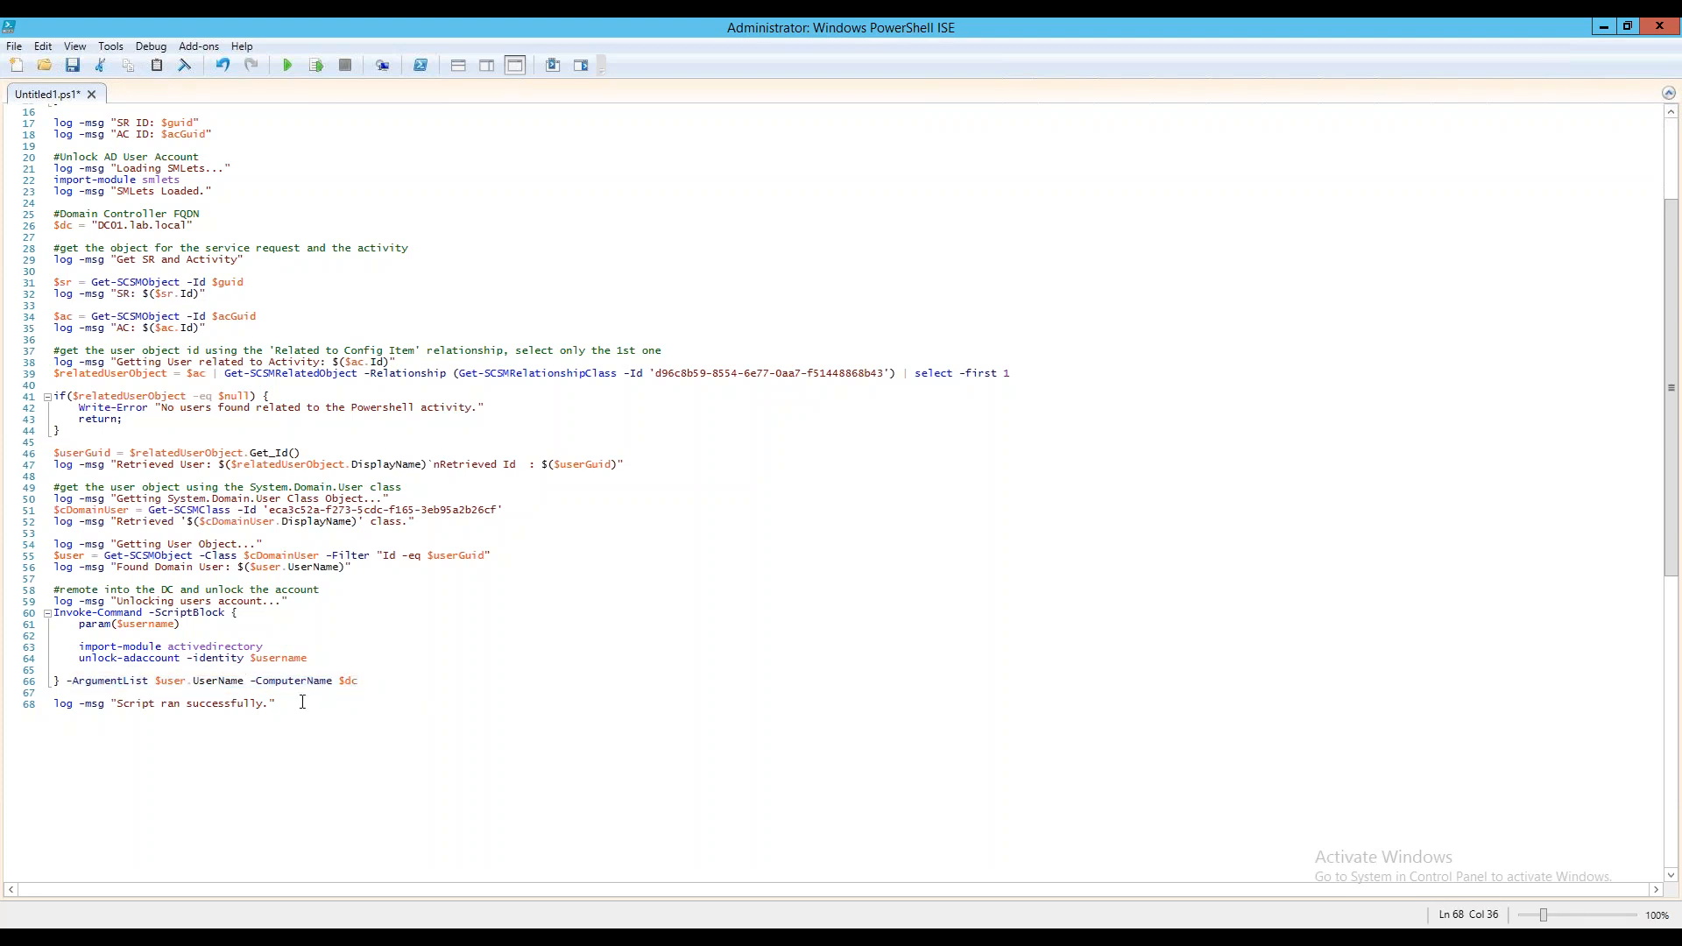
Review the full script again from its parameters down to the domain user lookup and remote unlock commands
scroll(304, 702, up, 5)
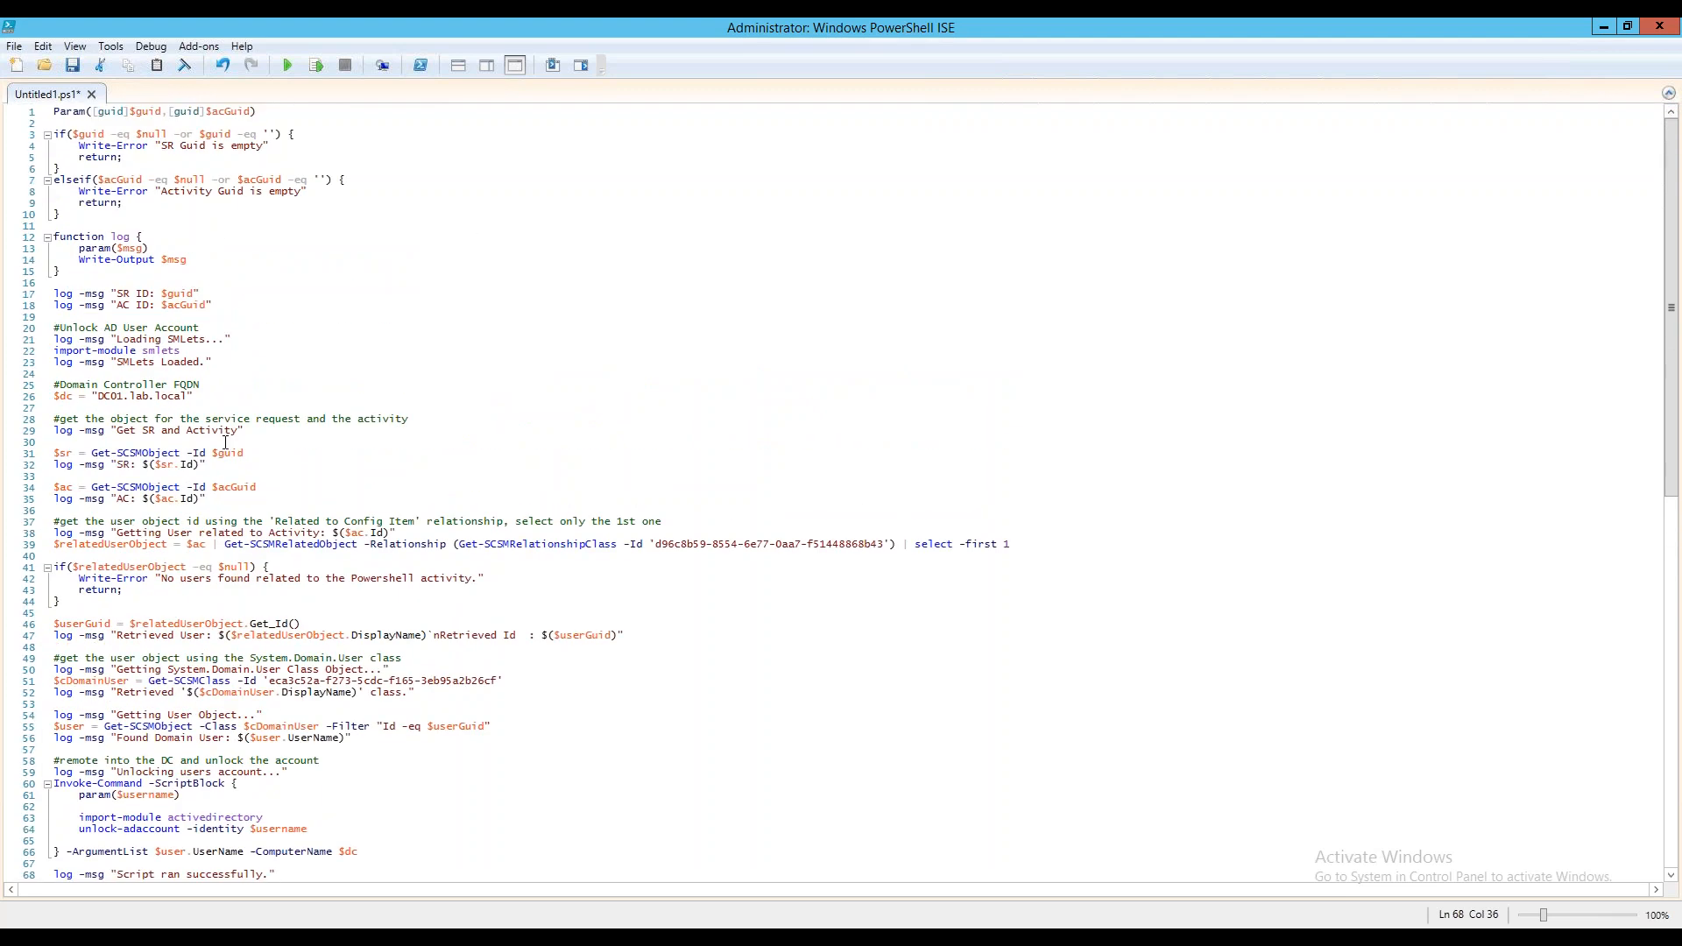
scroll(305, 460, down, 3)
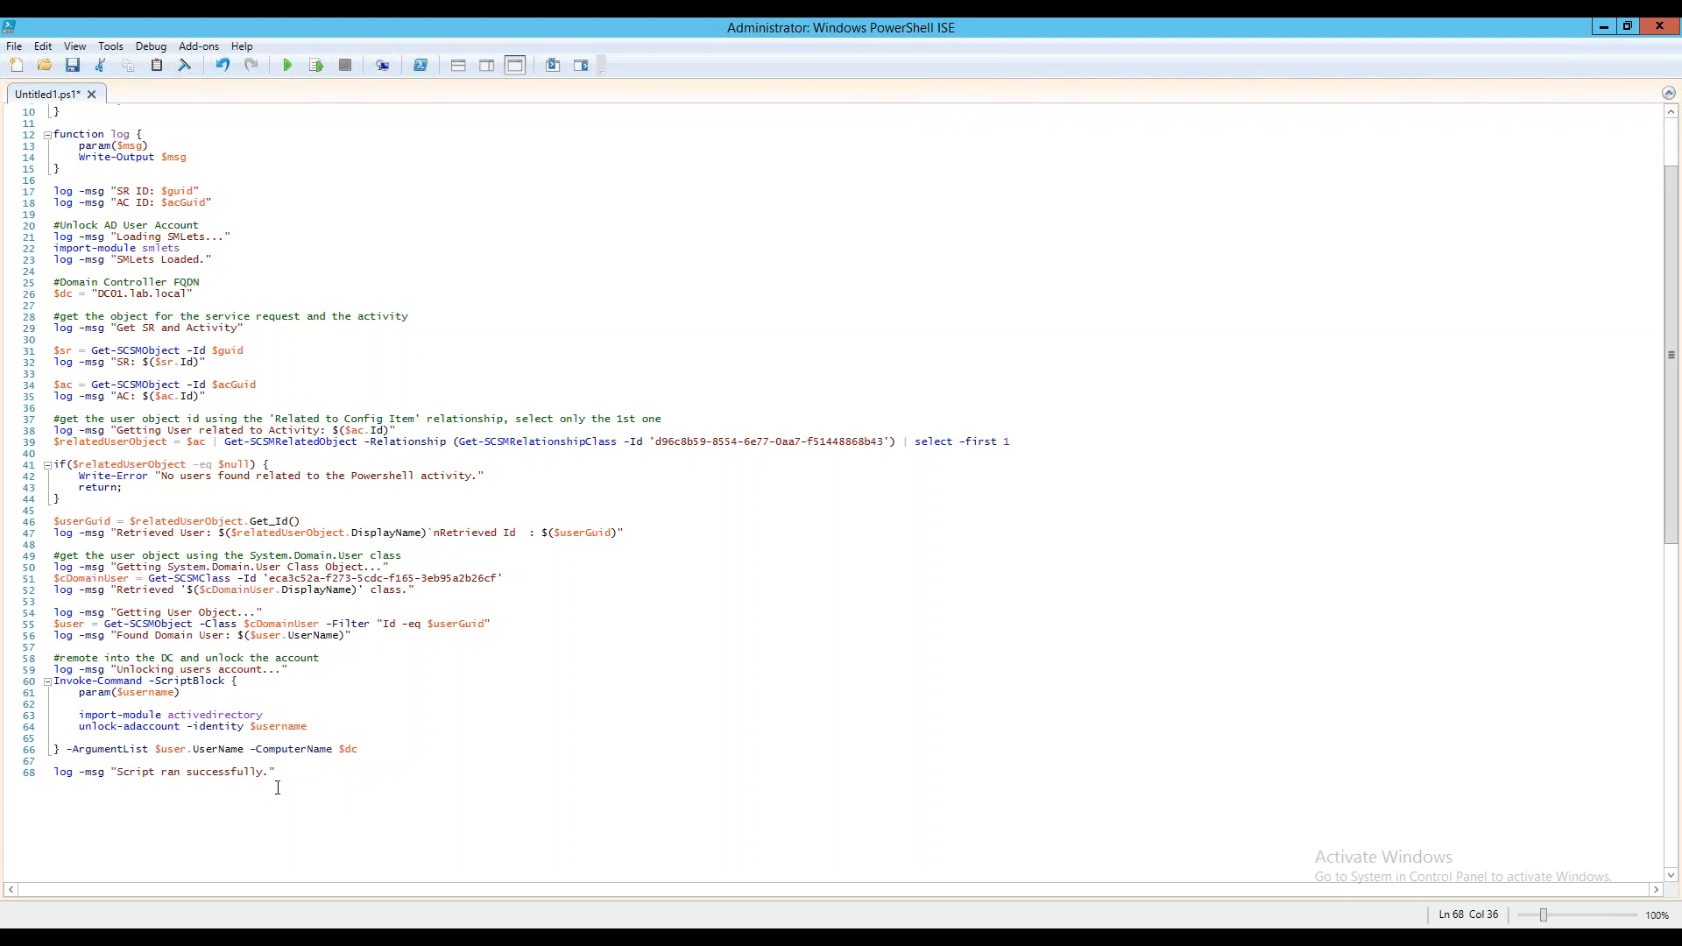
drag(363, 750, 142, 550)
click(382, 752)
key(Down)
double_click(251, 734)
drag(406, 759, 276, 752)
key(Down)
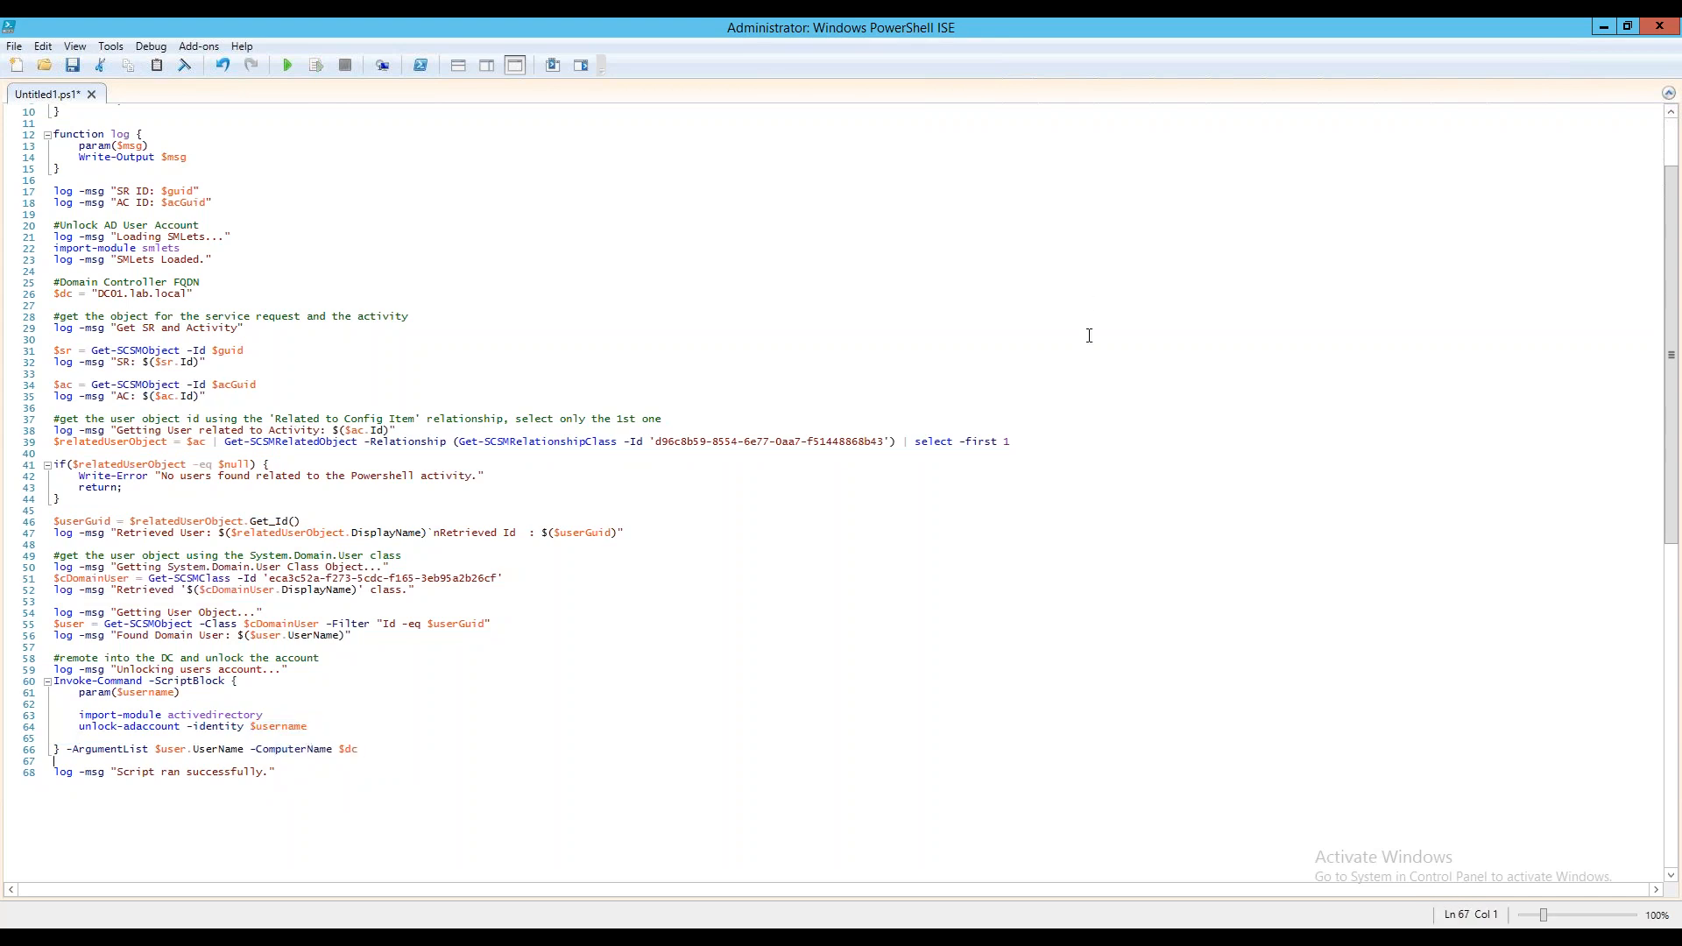
Close PowerShell ISE without saving the script, and close the Unlock Related User activity and SR4524 forms
click(1675, 29)
click(875, 549)
click(799, 255)
click(887, 548)
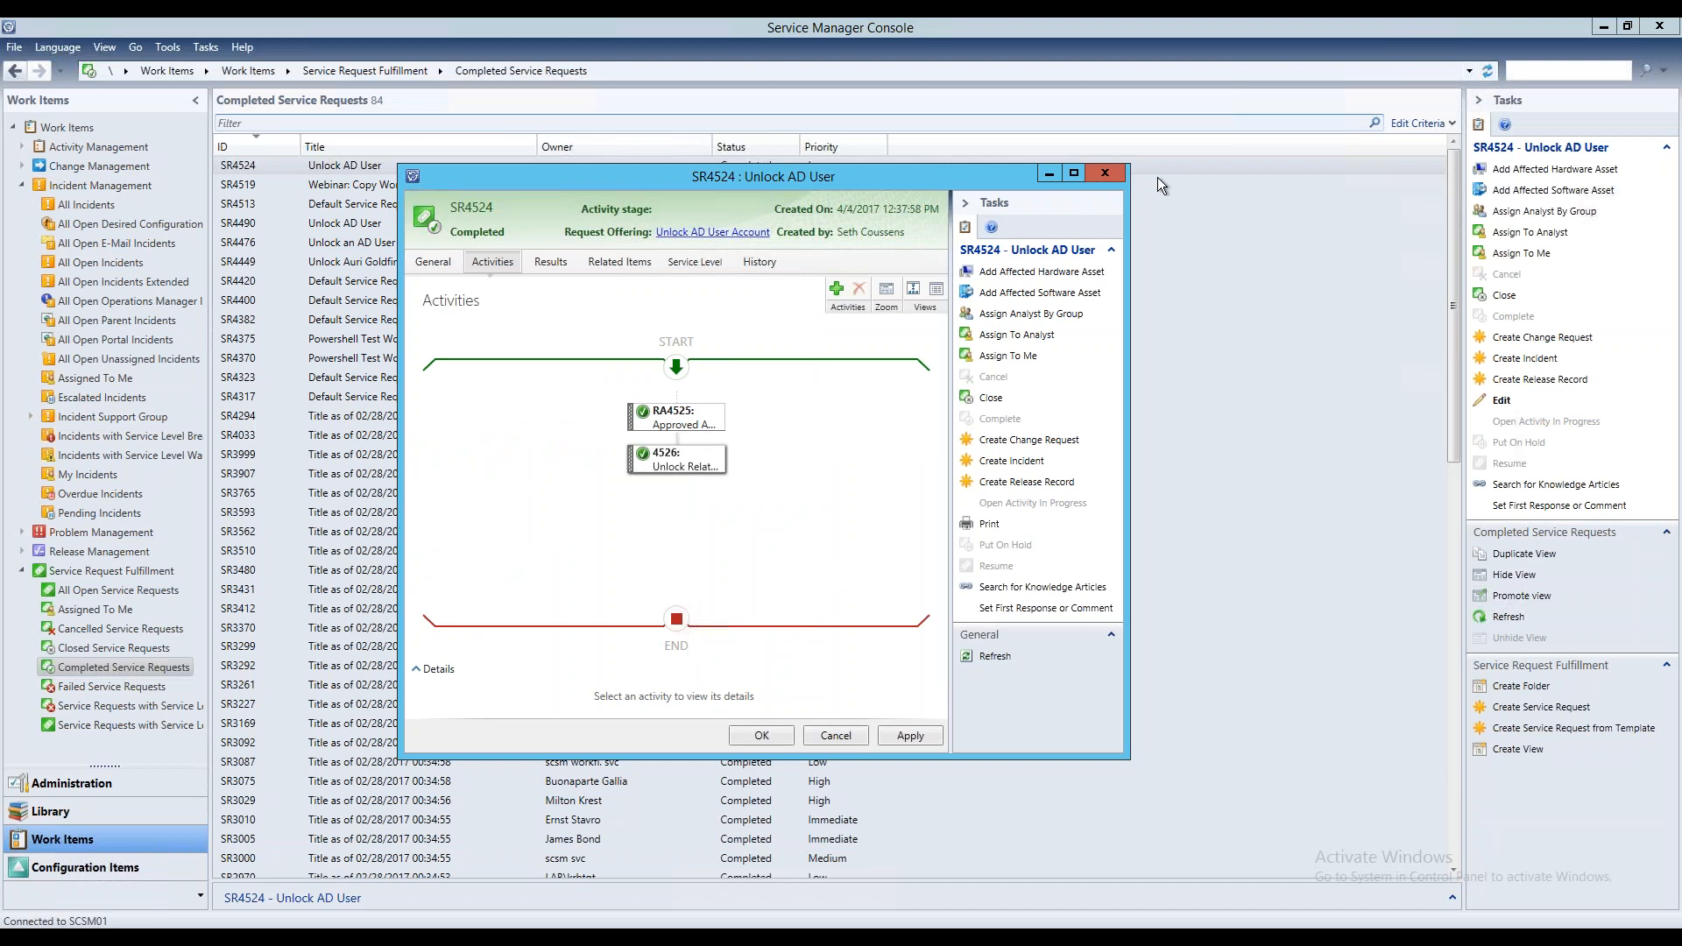
click(1107, 175)
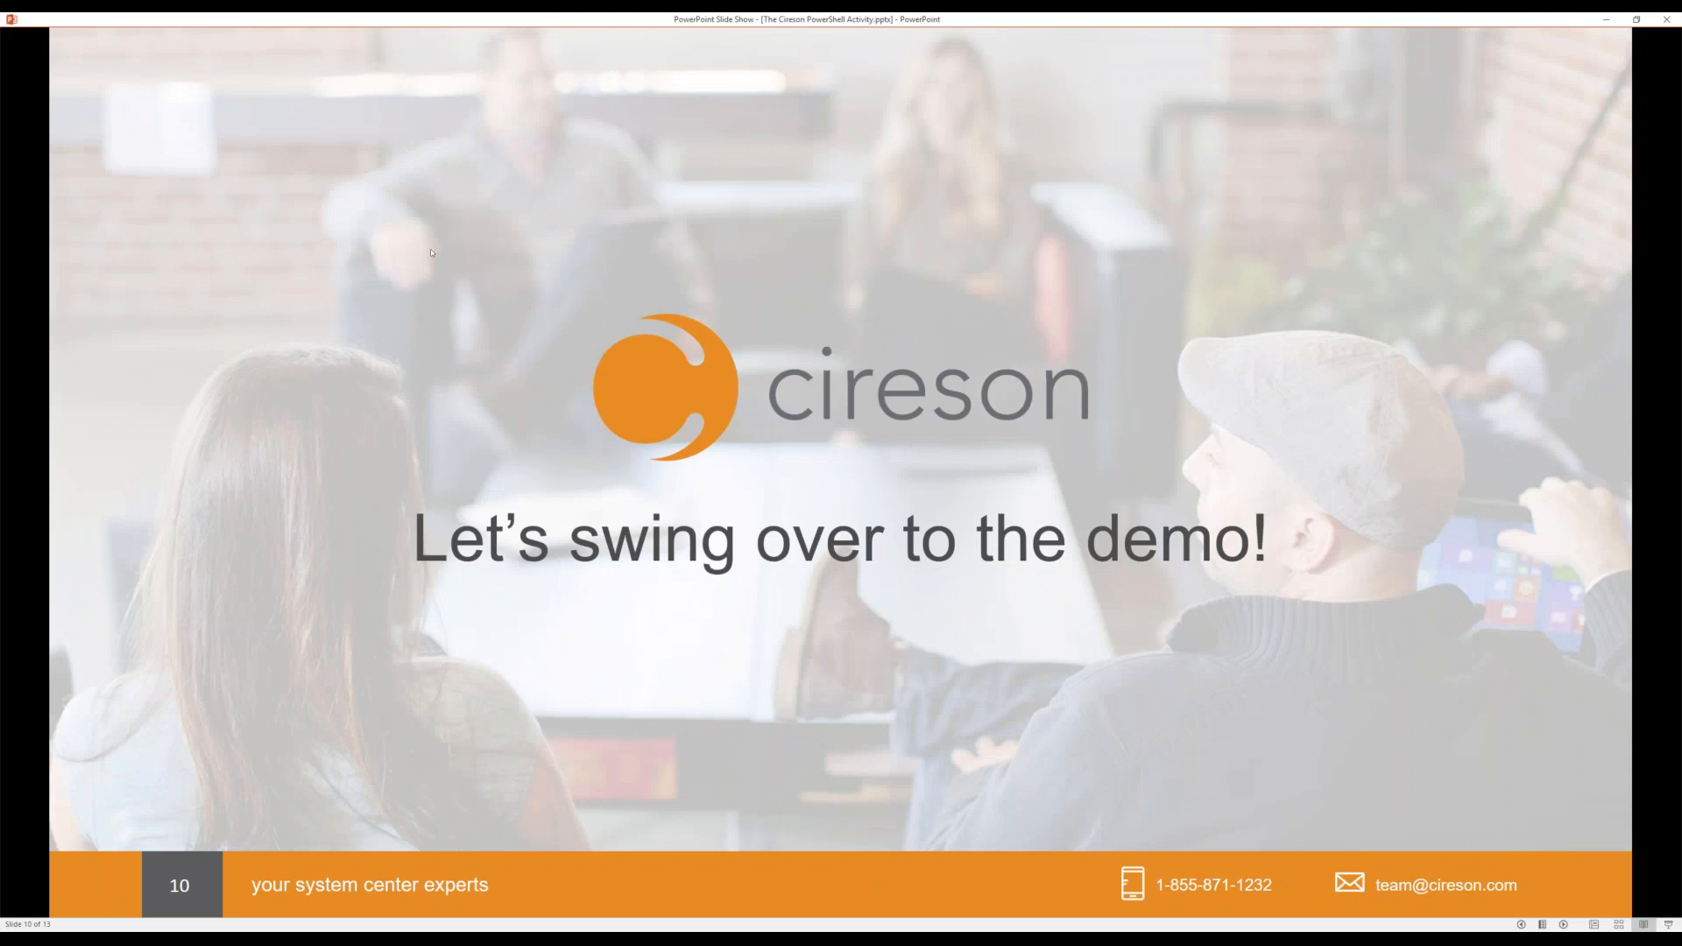
key(Right)
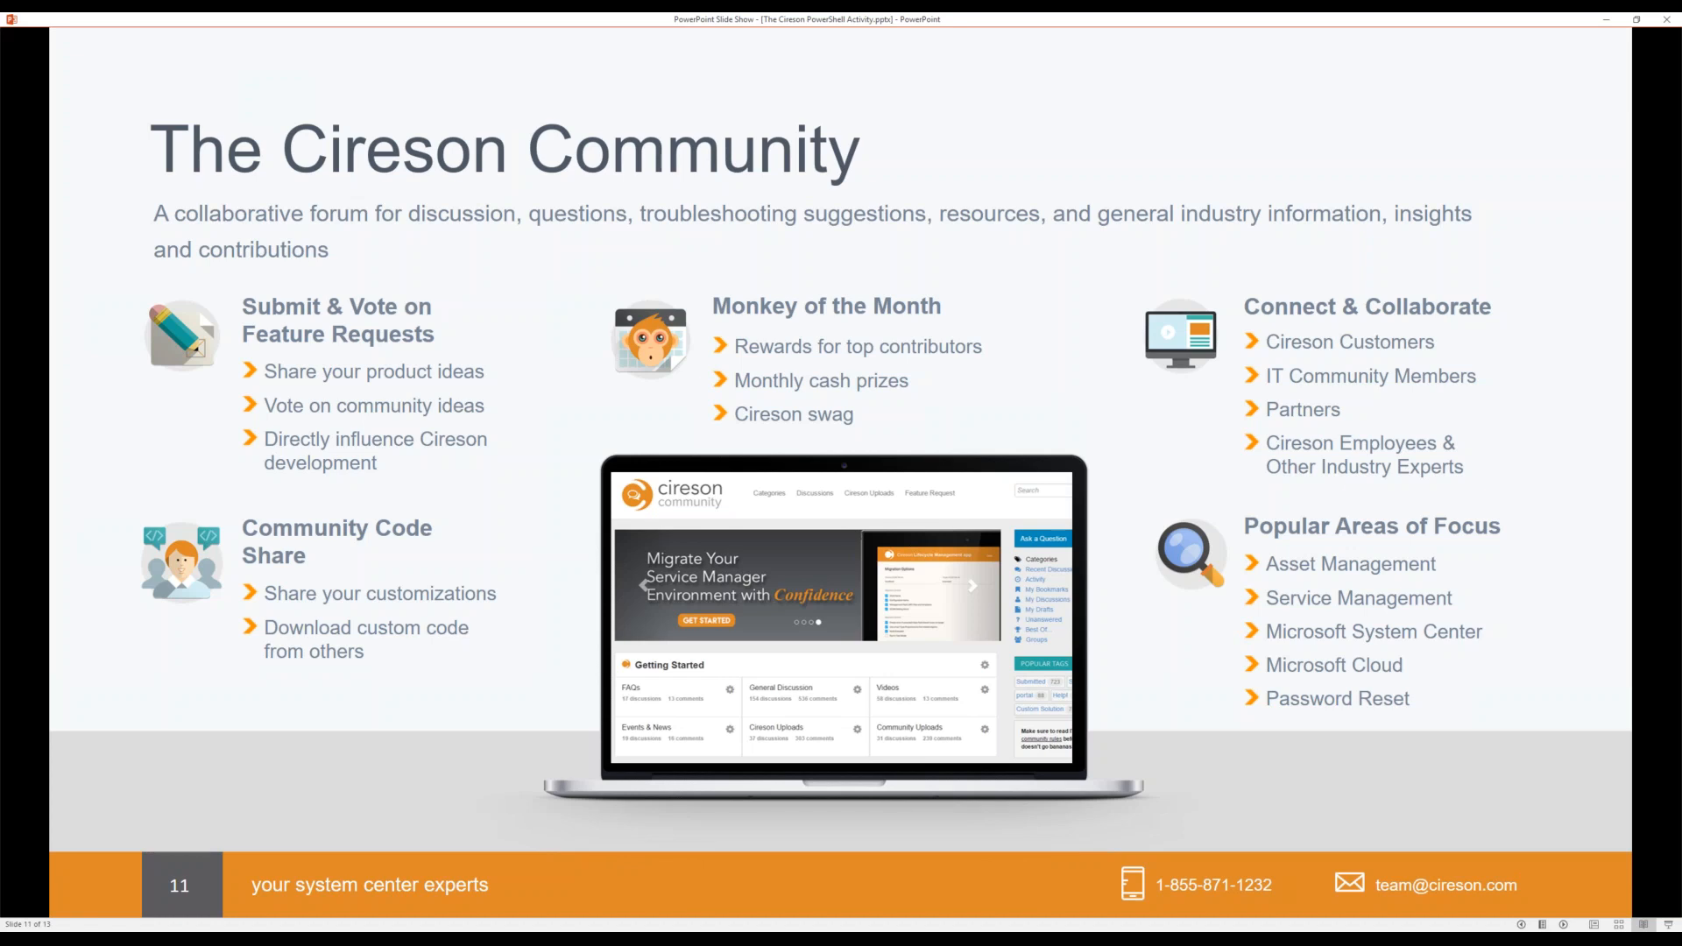
key(Right)
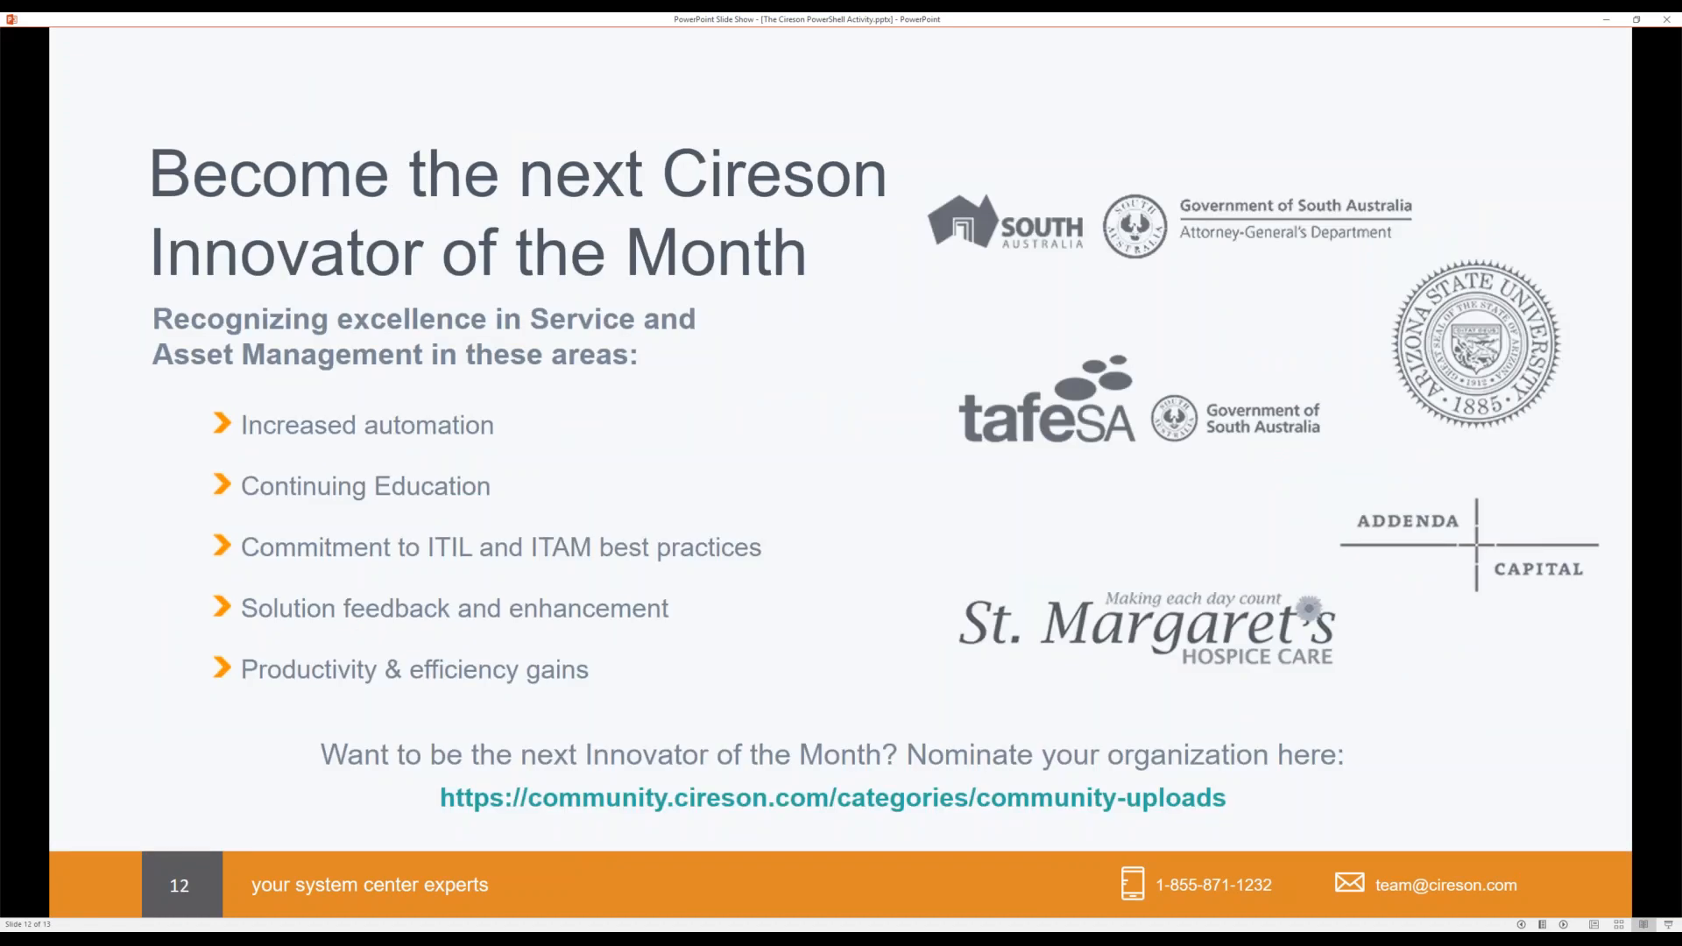